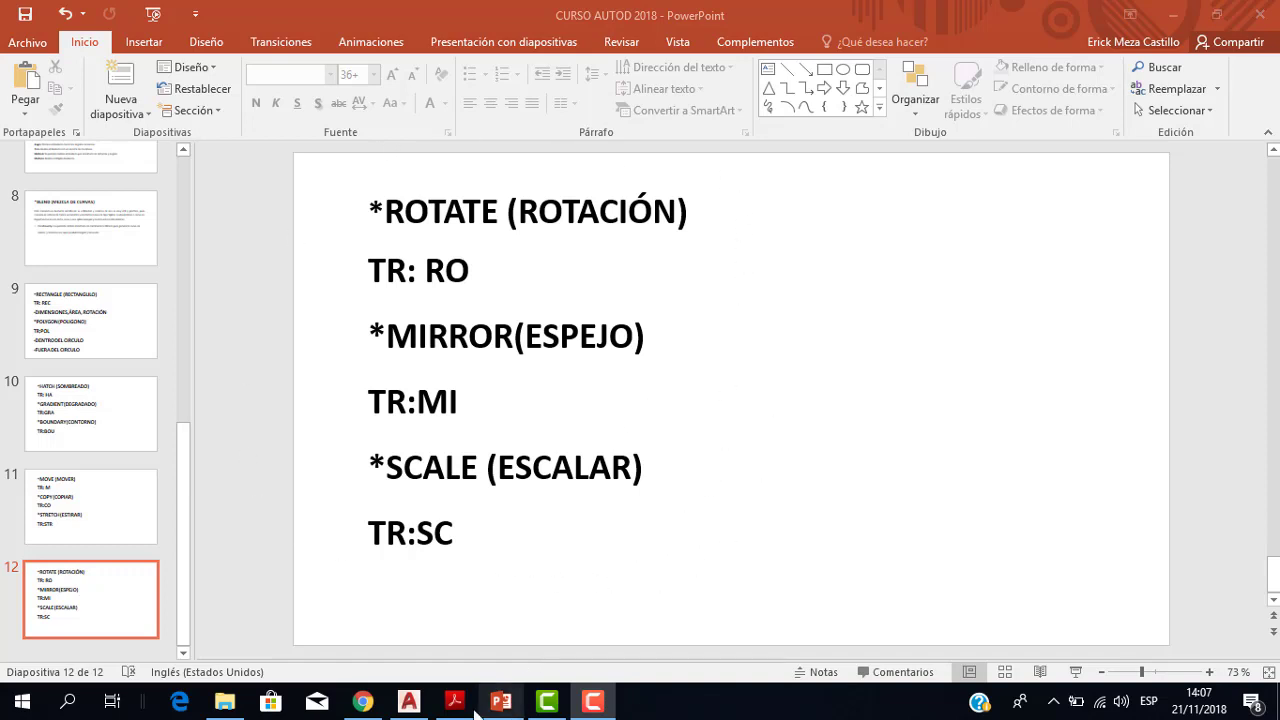
Switch from the PowerPoint slide to the AutoCAD drawing sesion10.dwg
click(409, 701)
scroll(555, 394, up, 2)
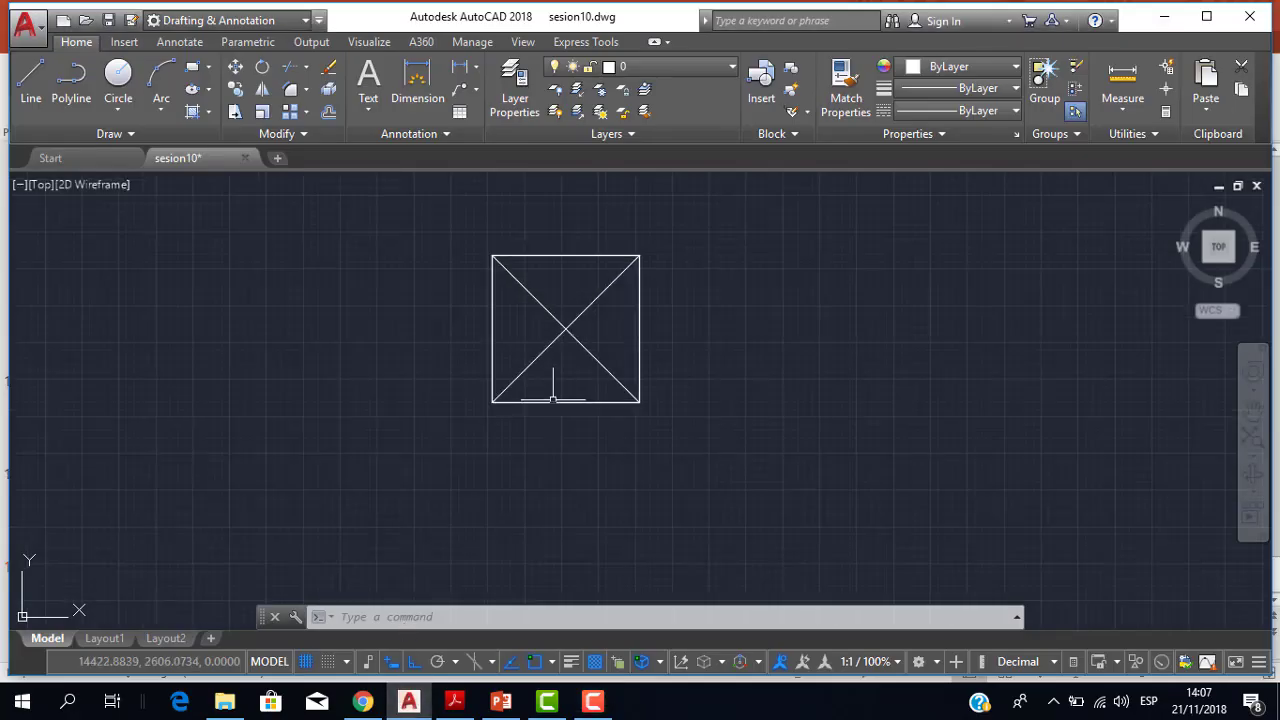
scroll(560, 370, up, 2)
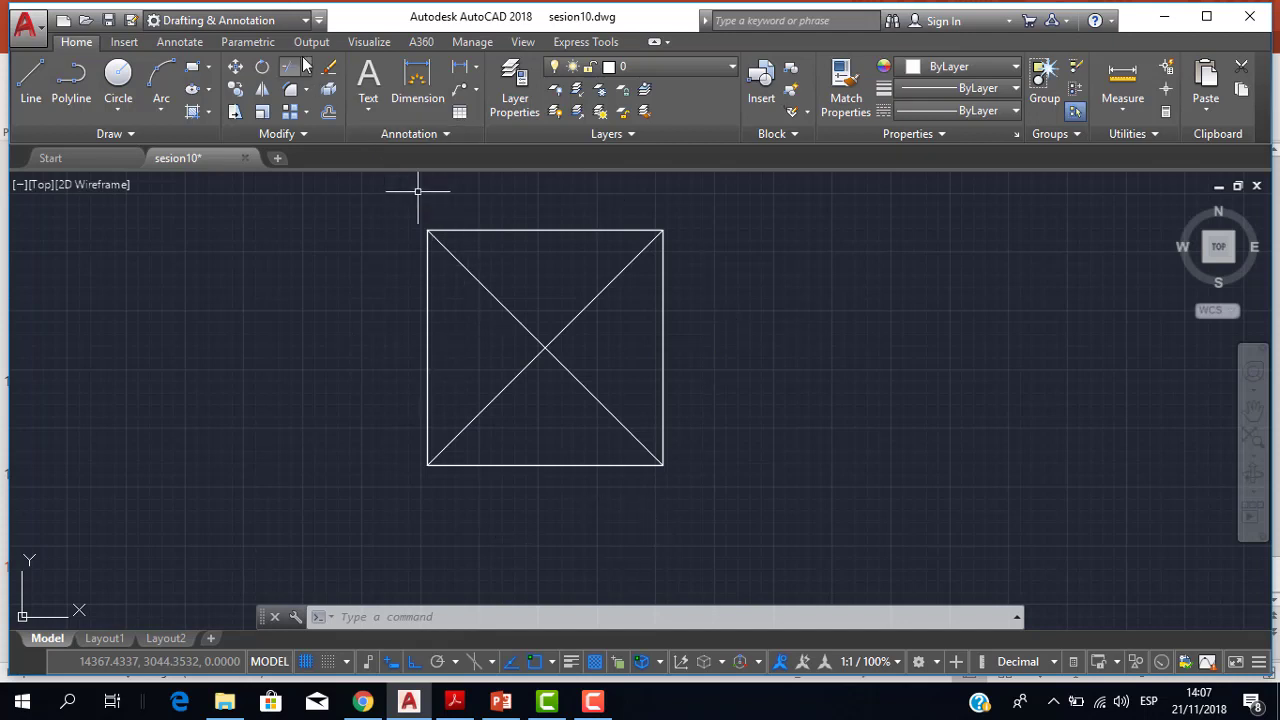
click(304, 20)
click(304, 20)
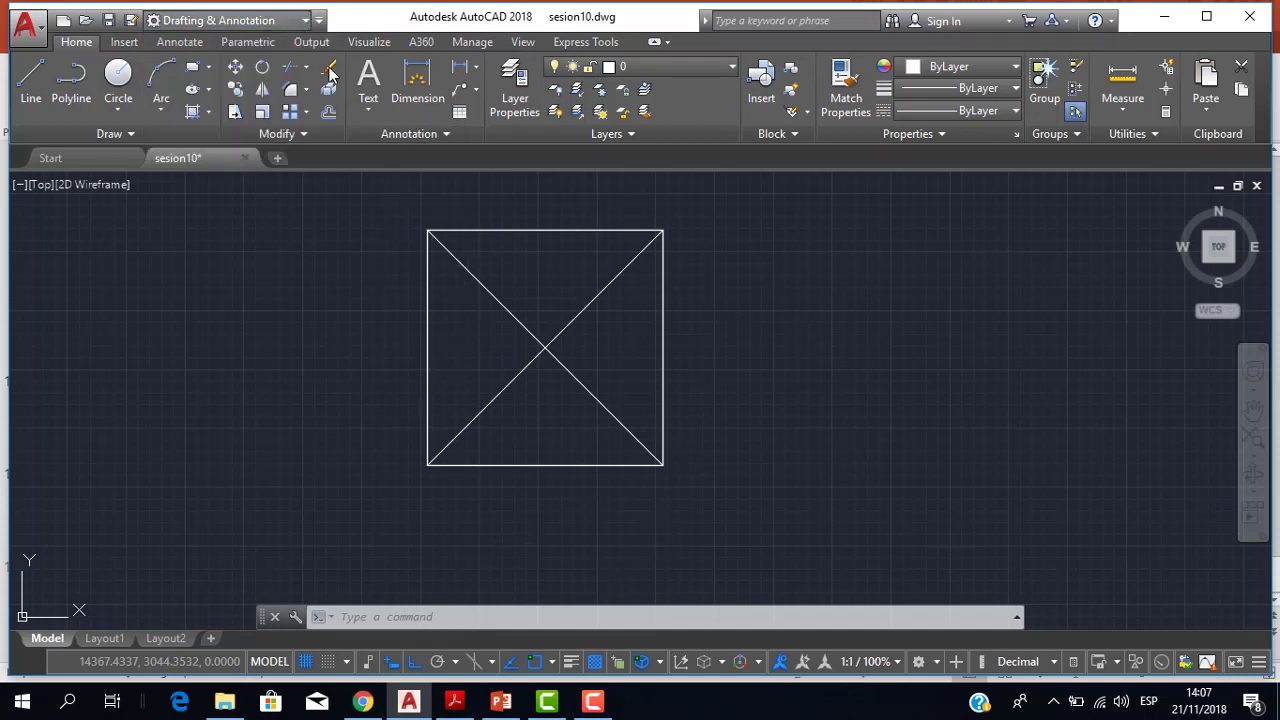
click(1258, 663)
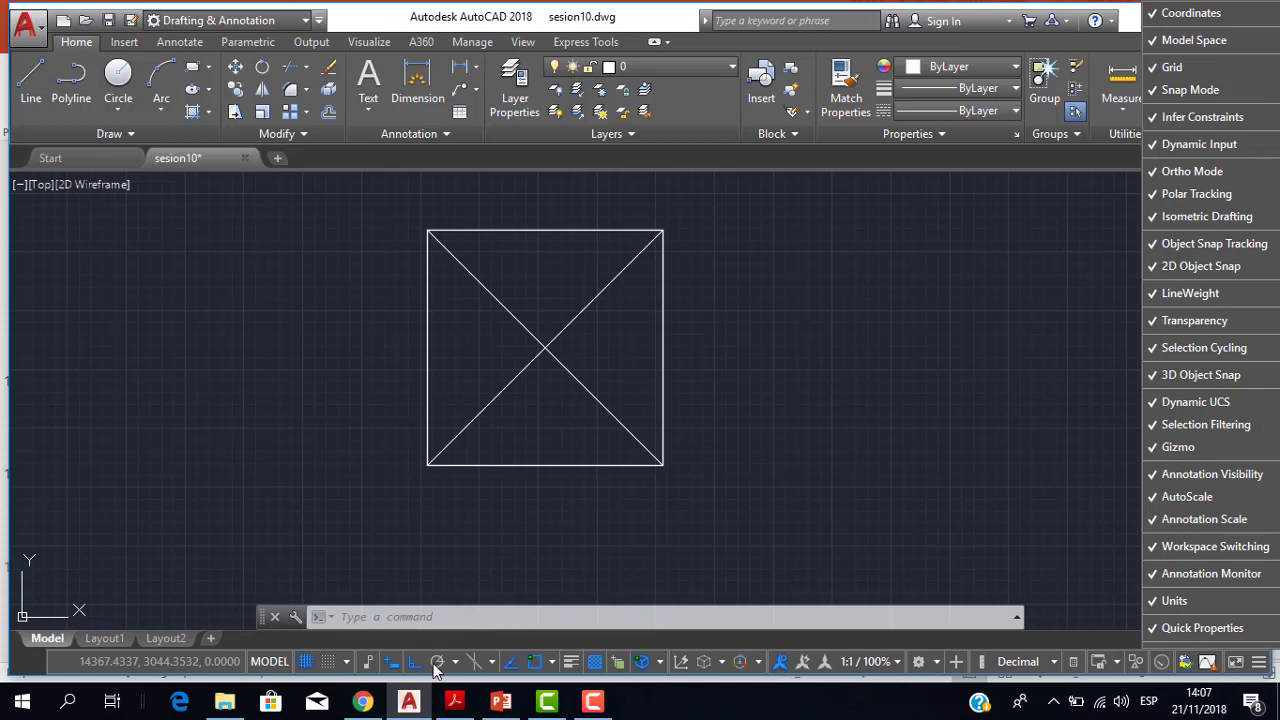
click(640, 570)
scroll(751, 409, down, 2)
scroll(654, 409, up, 2)
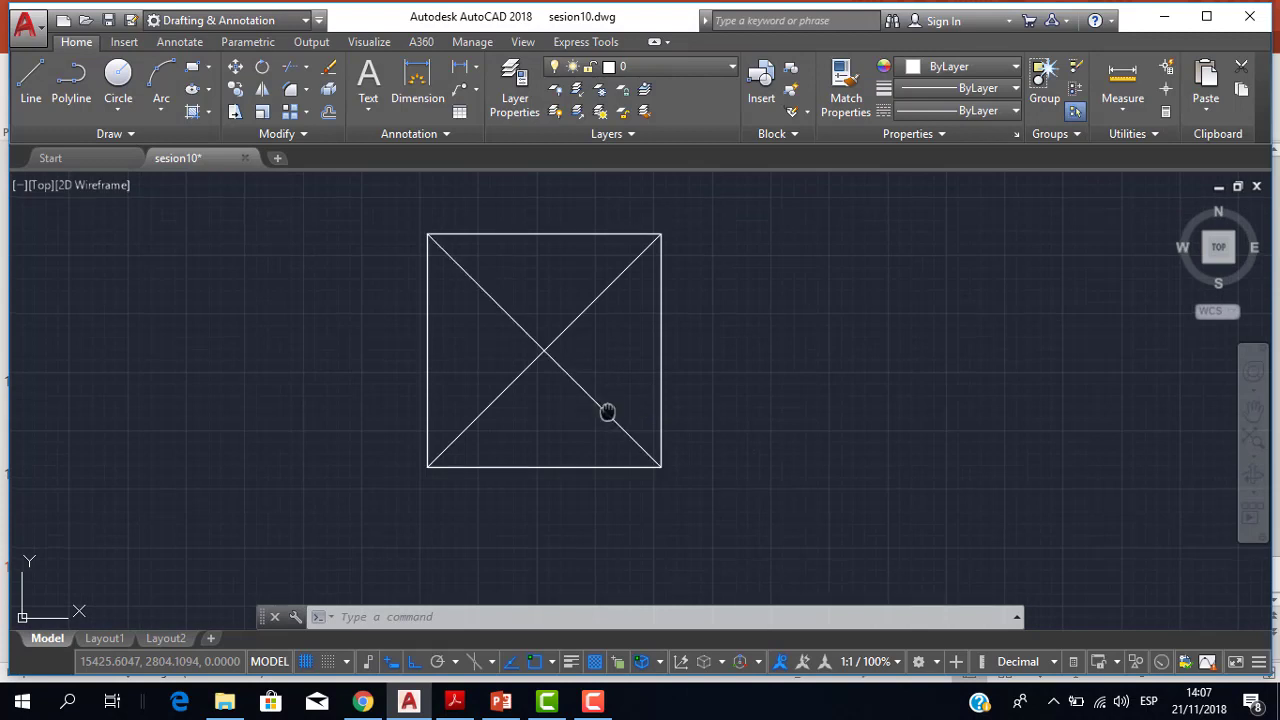
middle_drag(607, 413, 602, 423)
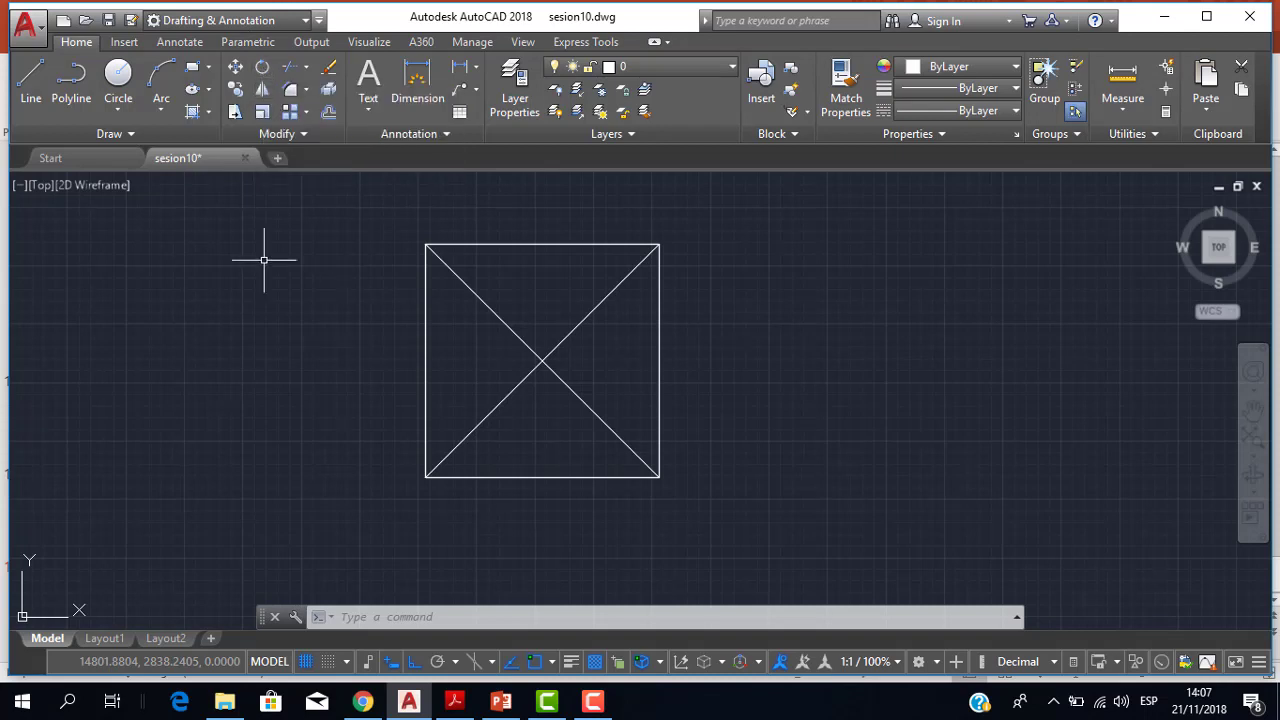
text(RO)
key(Return)
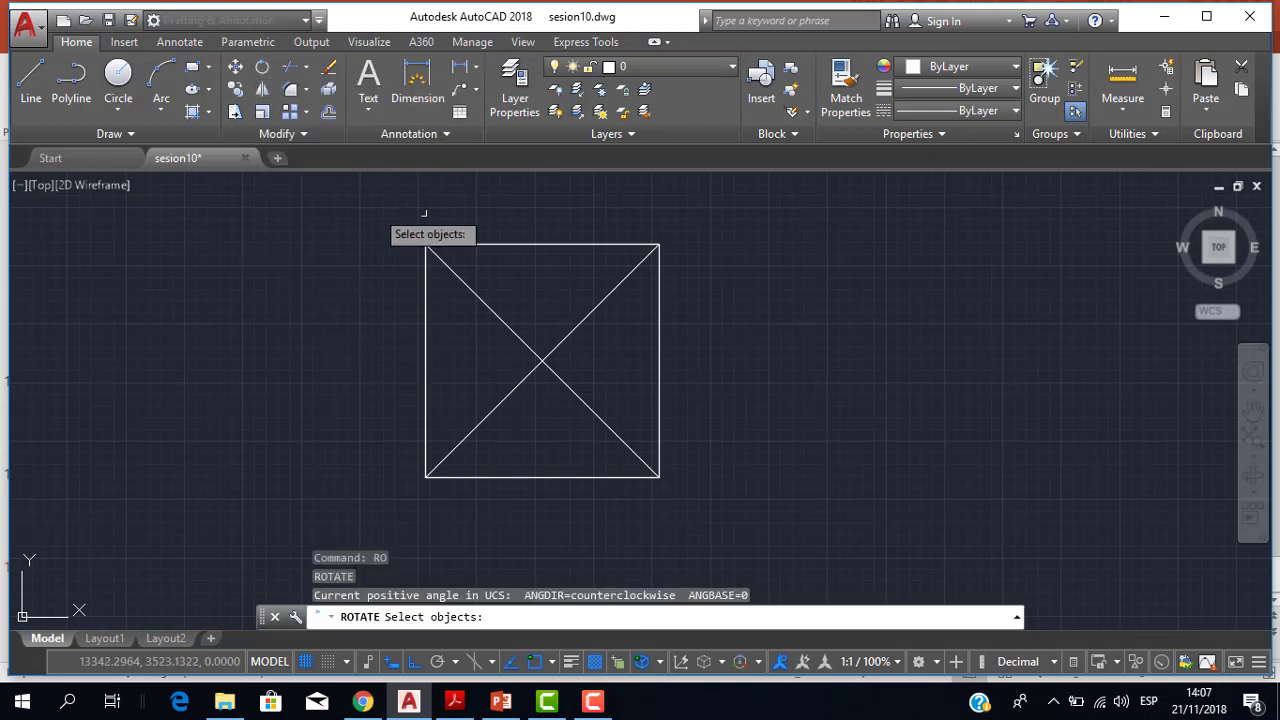
key(Escape)
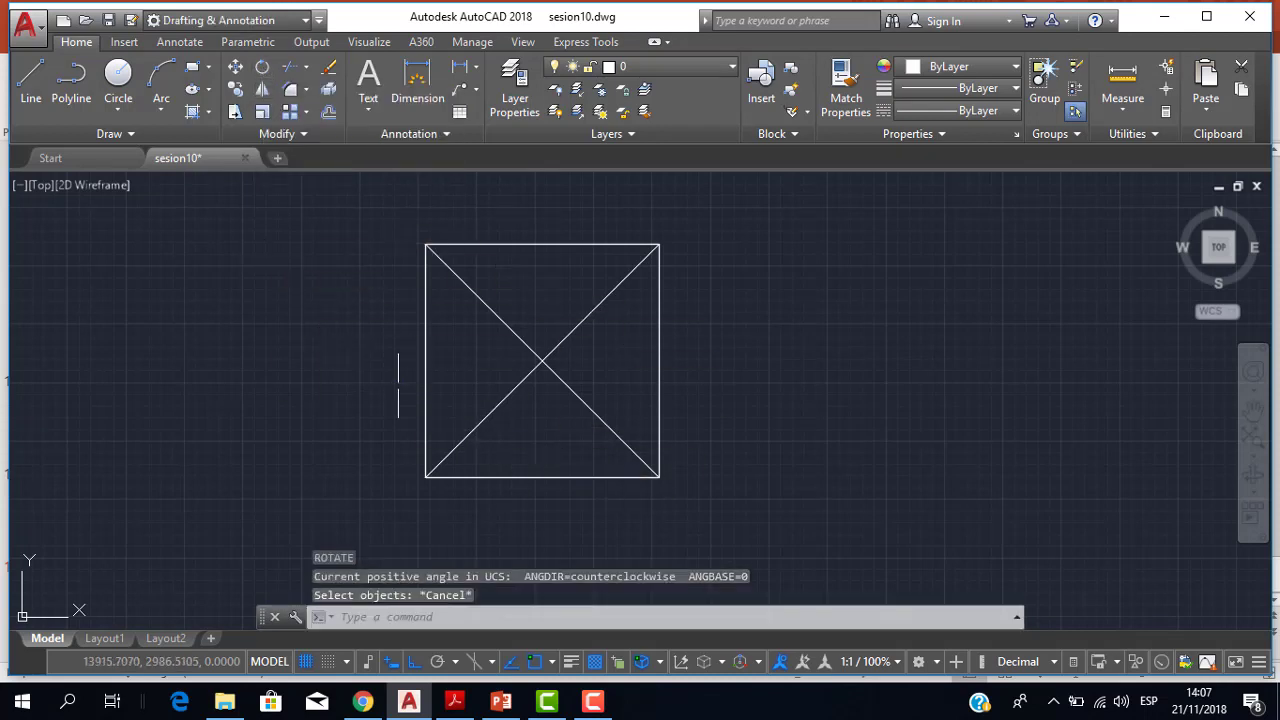
click(262, 67)
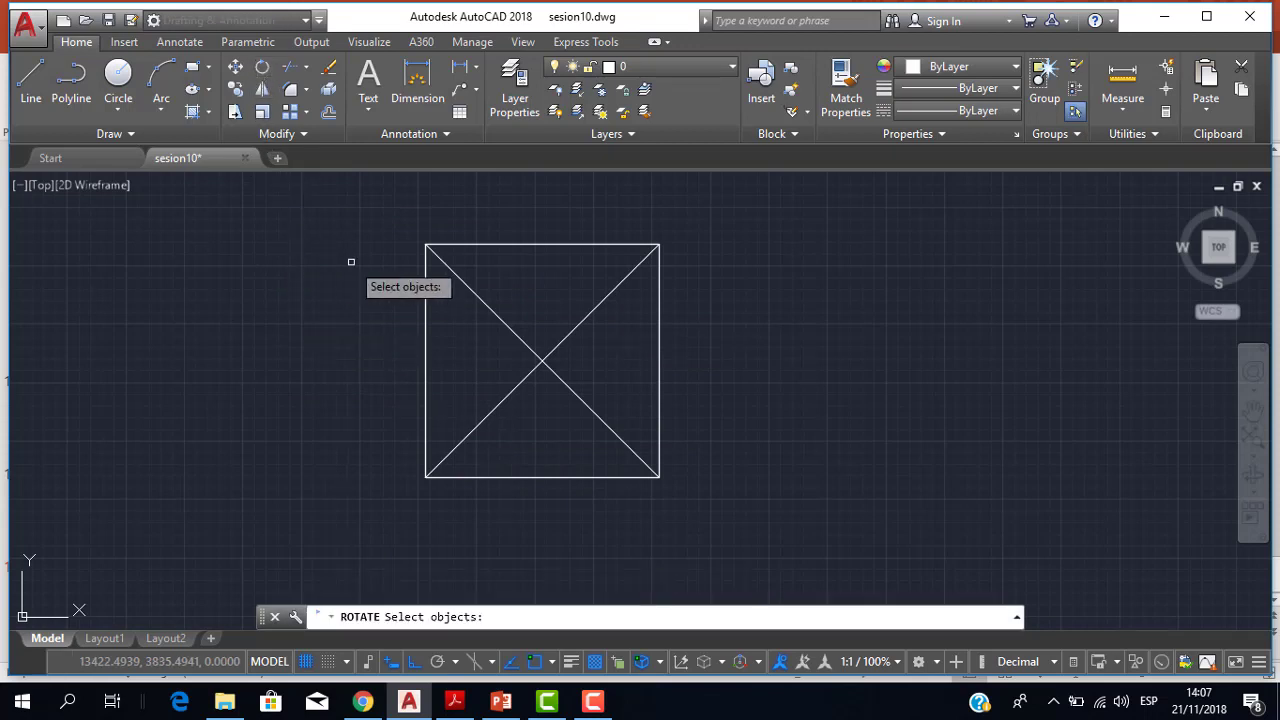
click(349, 201)
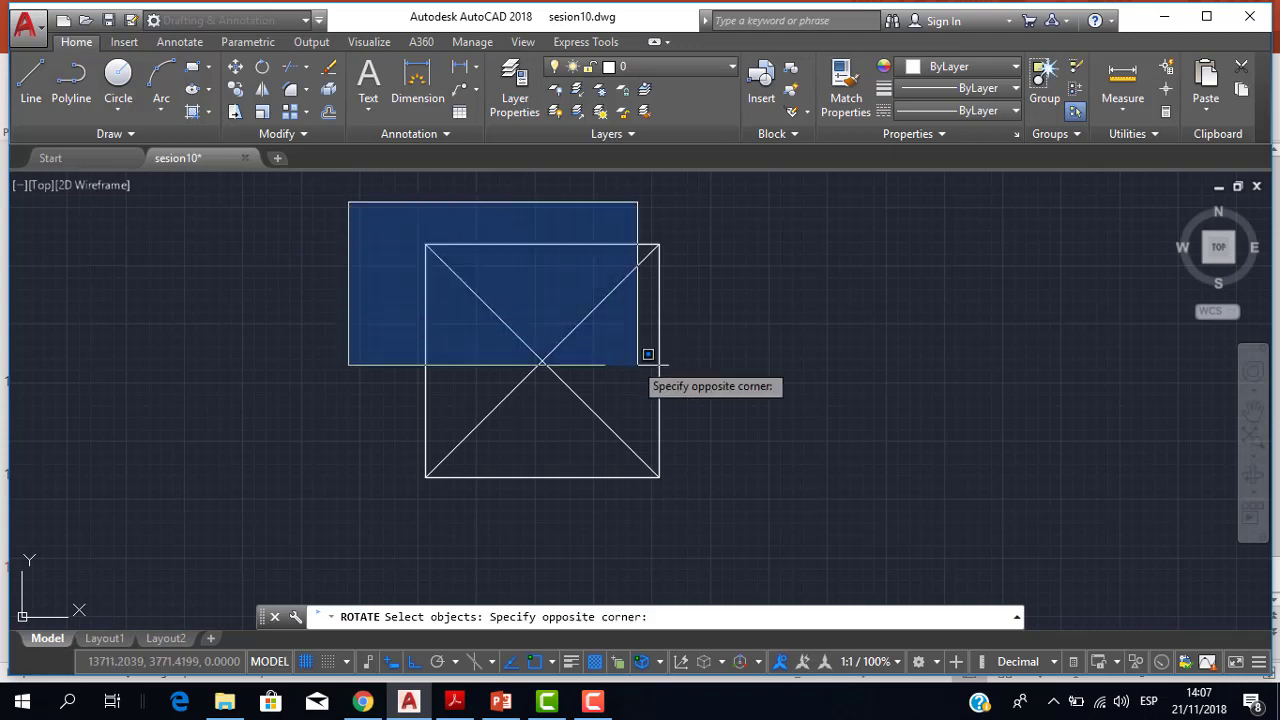
click(712, 498)
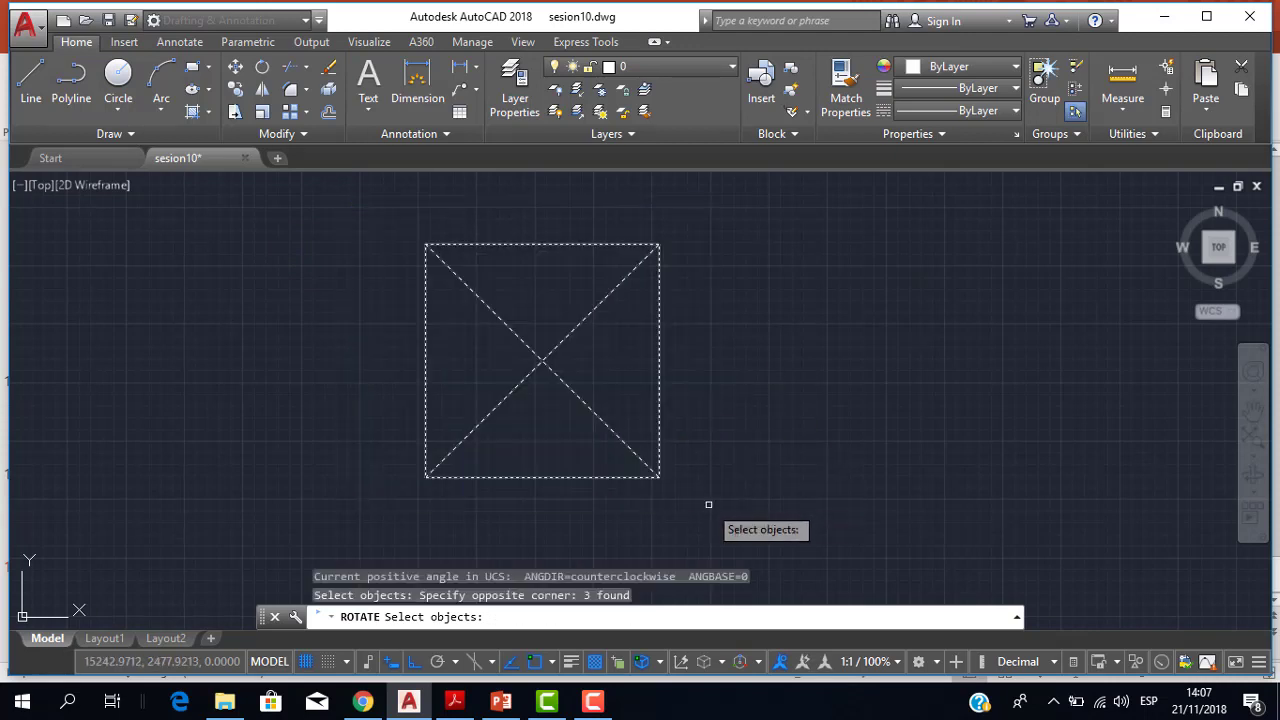
key(Return)
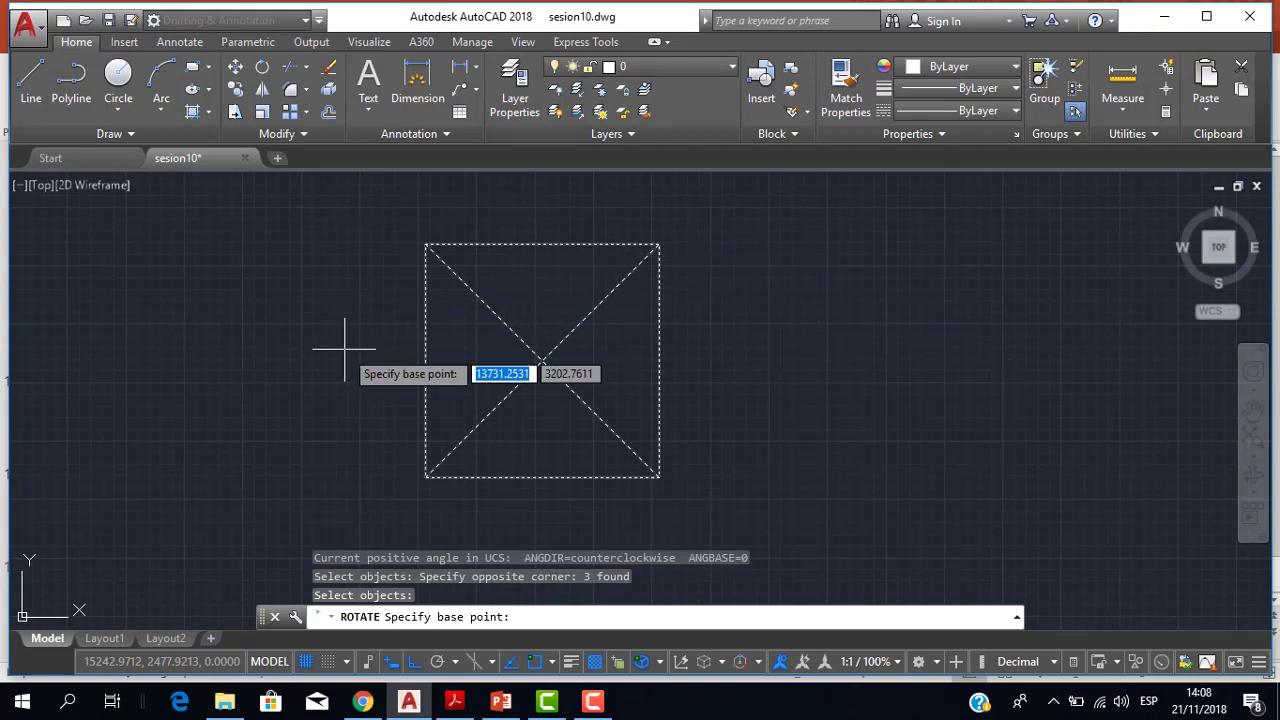
click(425, 477)
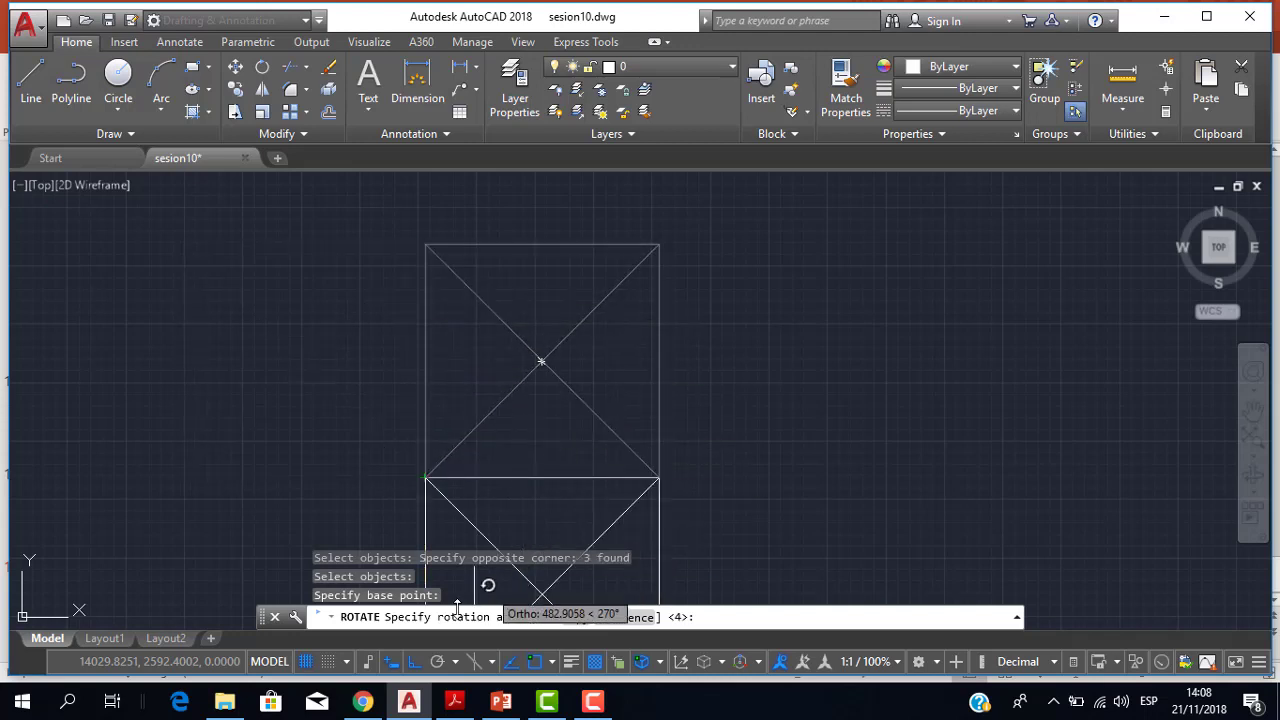
click(416, 664)
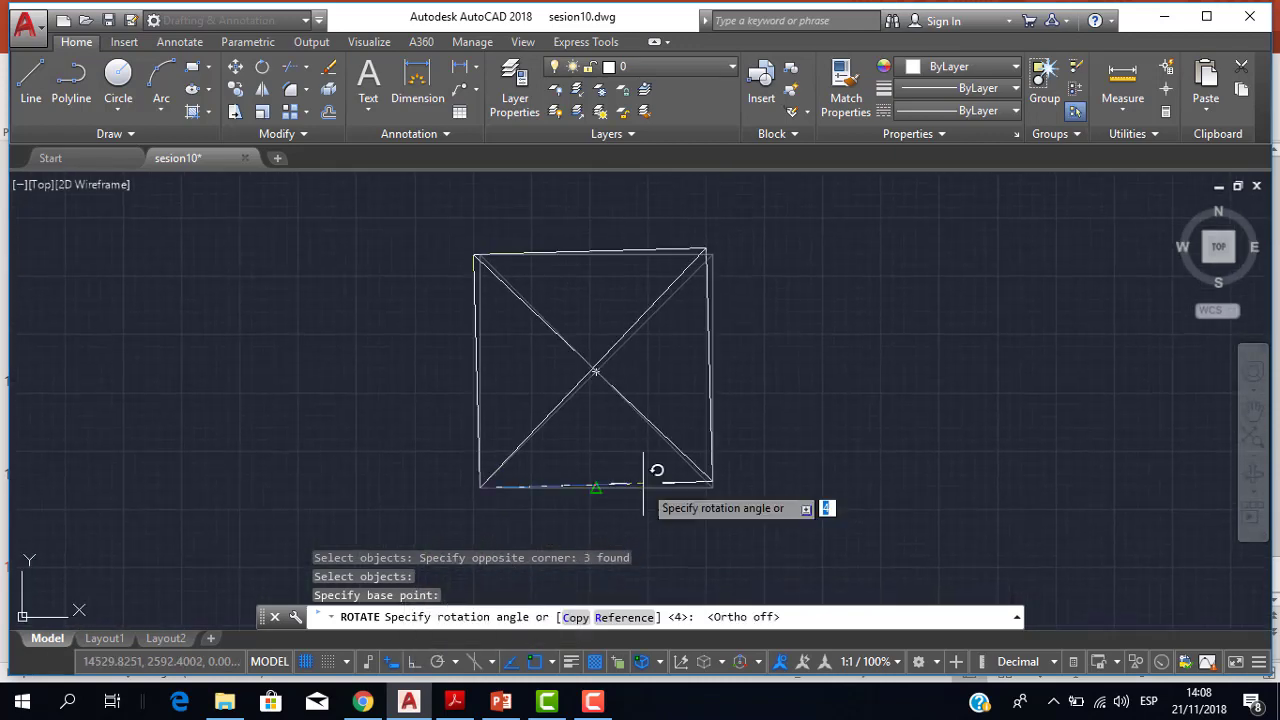
middle_drag(648, 460, 640, 480)
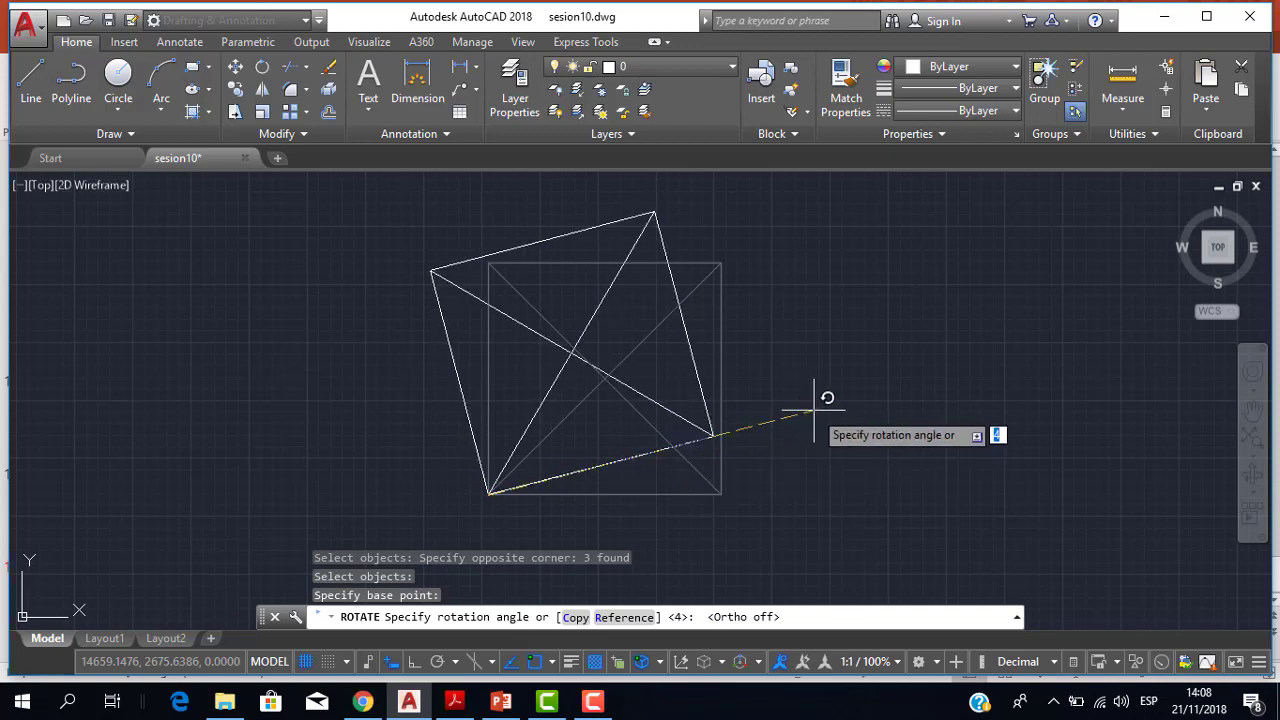
text(45)
key(Return)
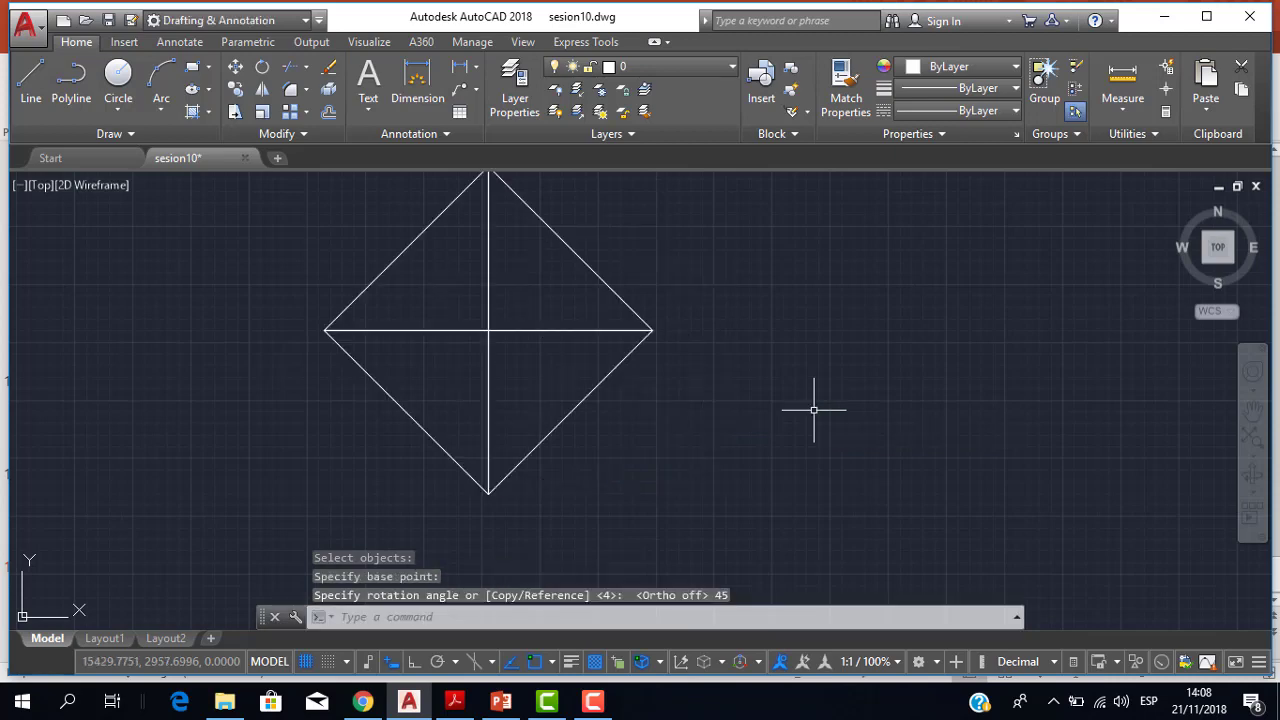
scroll(757, 400, down, 2)
scroll(603, 337, up, 2)
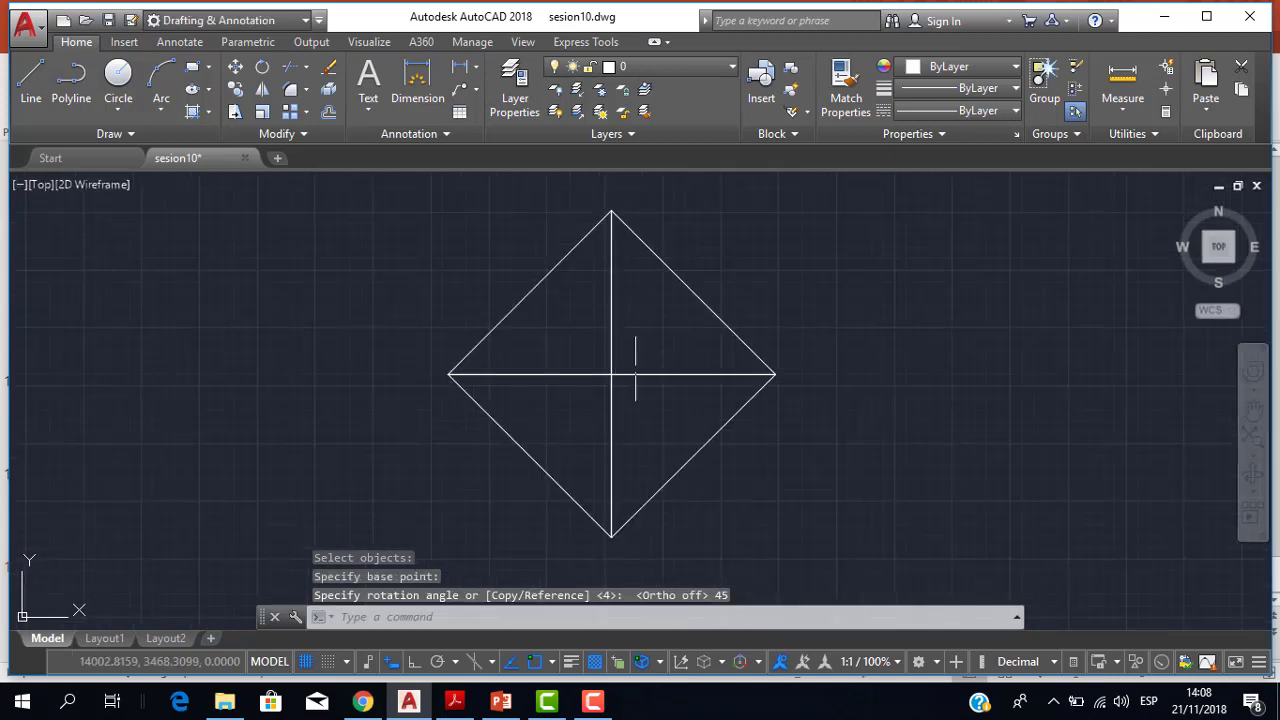
scroll(669, 355, up, 3)
scroll(665, 360, down, 4)
scroll(607, 350, down, 1)
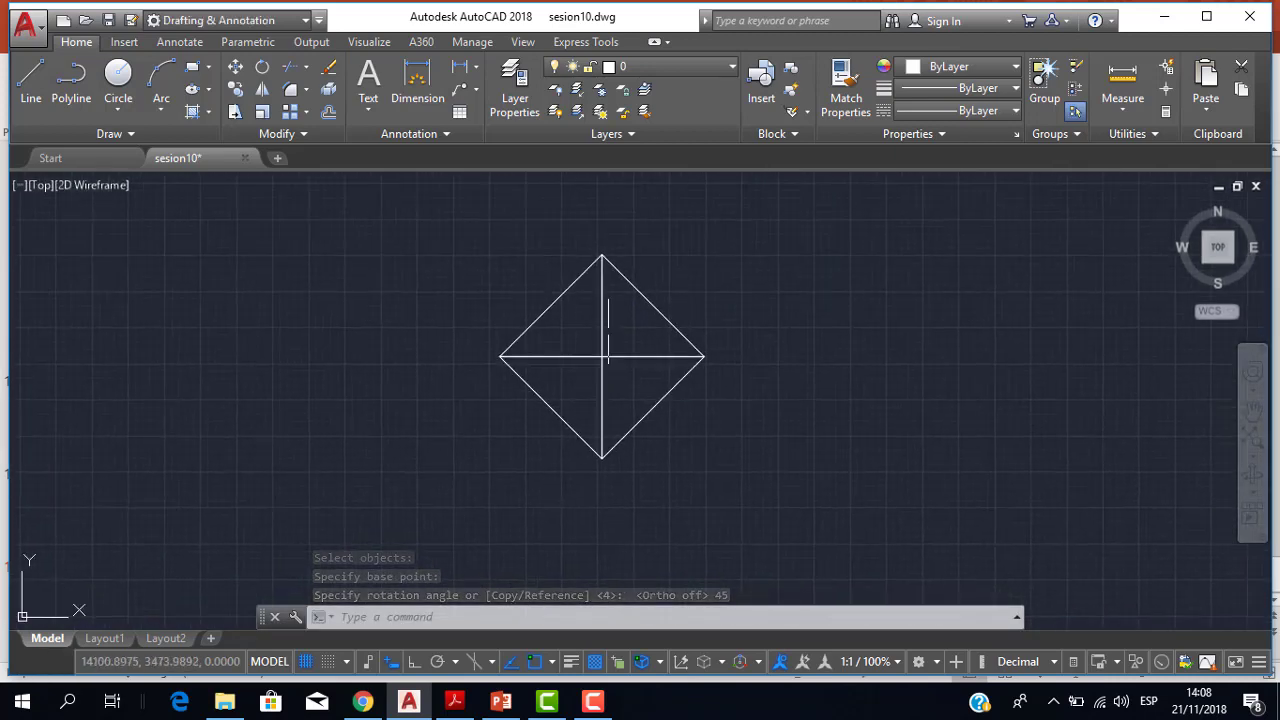
scroll(629, 385, up, 2)
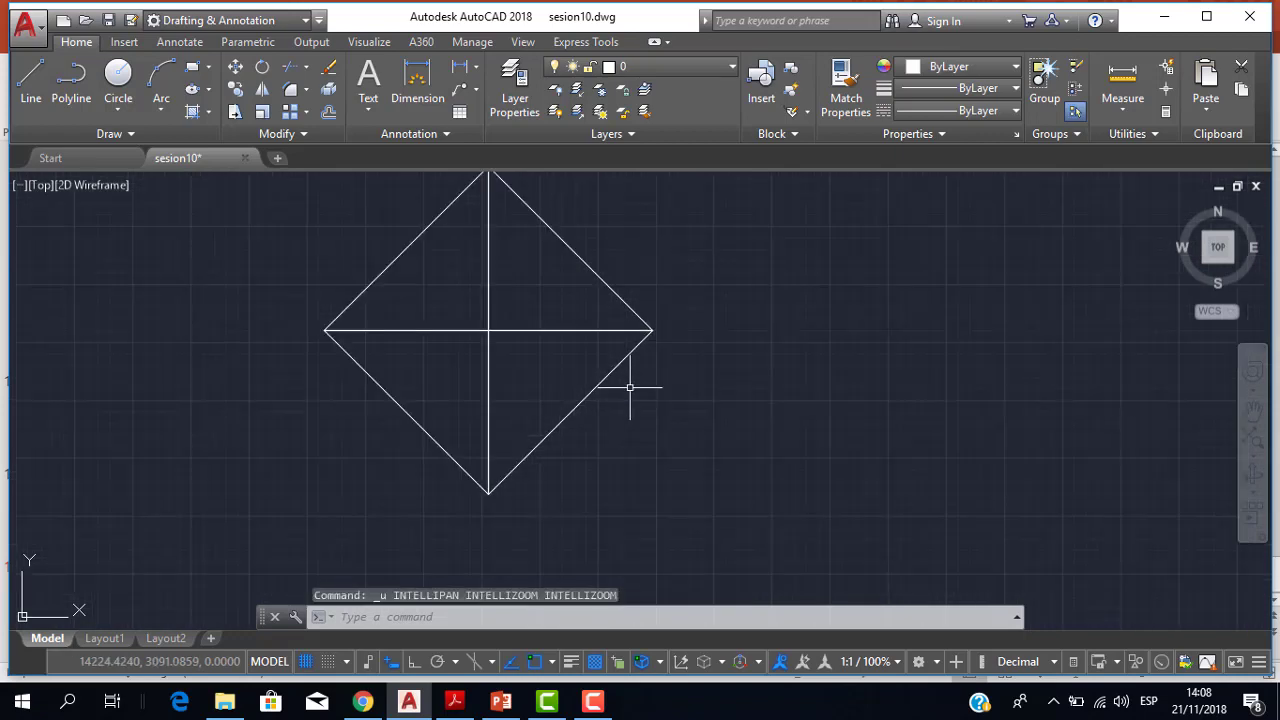
key(ctrl+z)
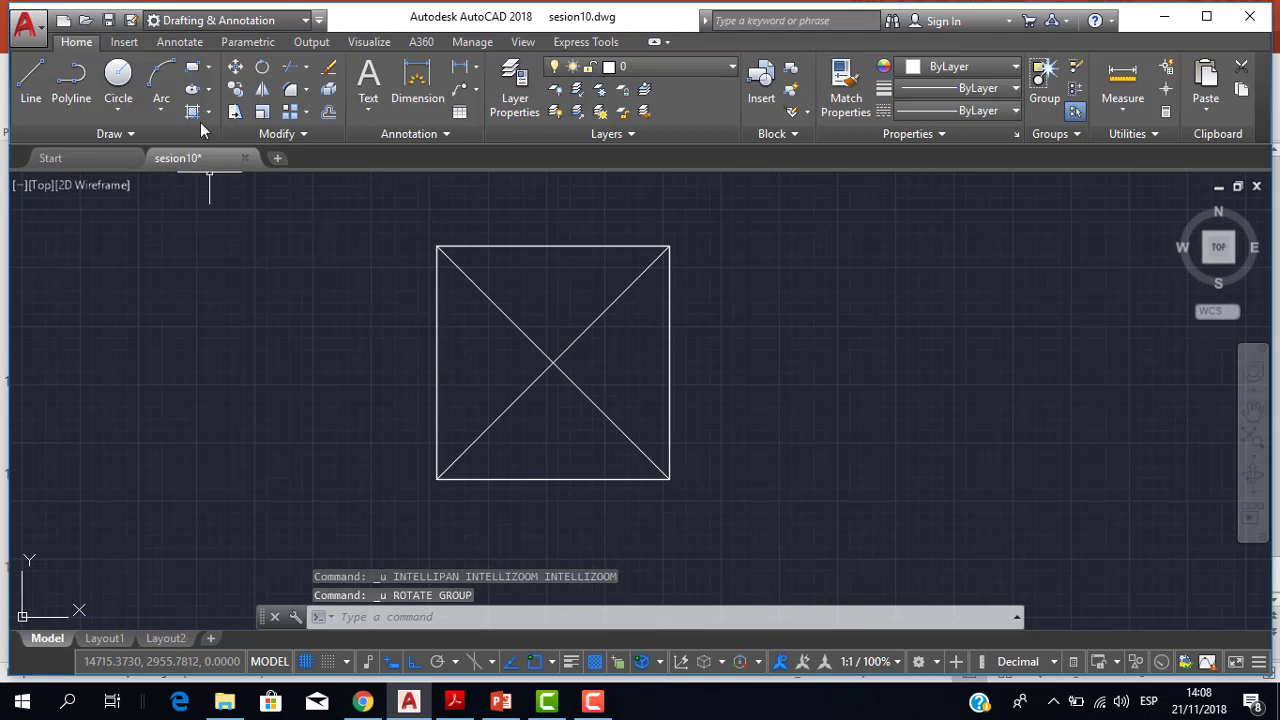
Rotate the crossed square 65° about its lower-left corner with ortho off
click(259, 69)
click(400, 211)
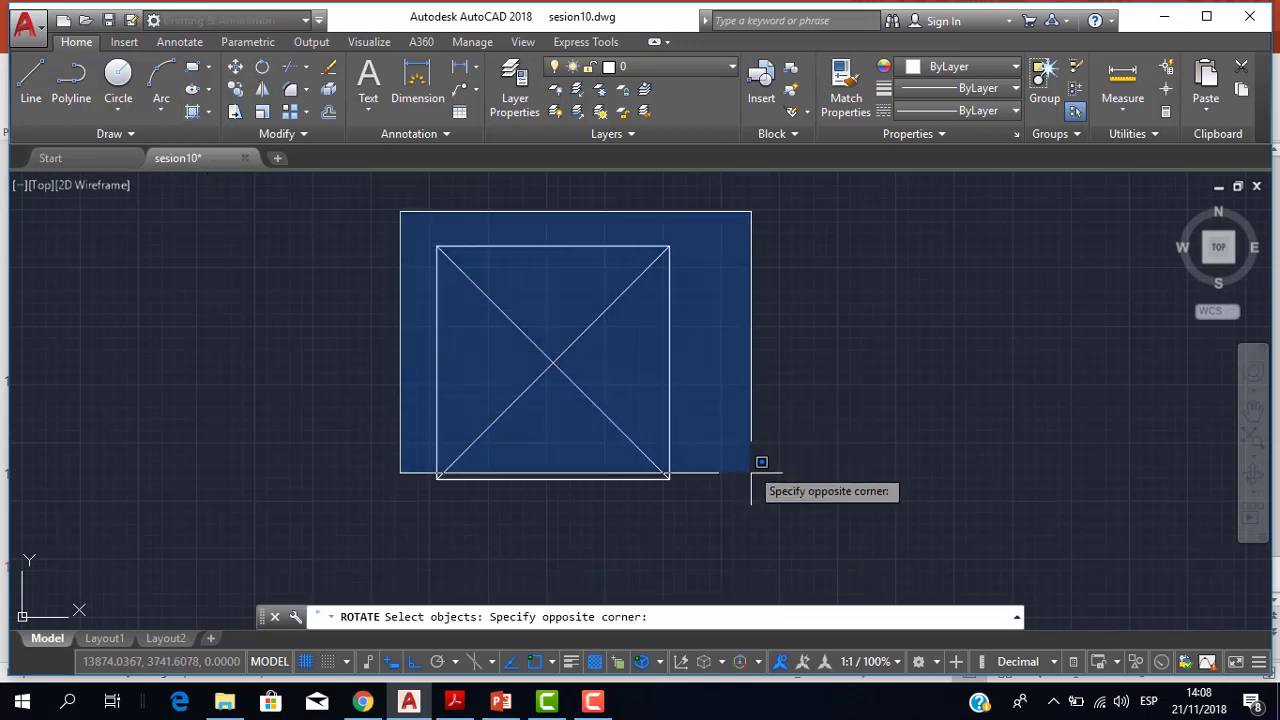
click(697, 505)
key(Return)
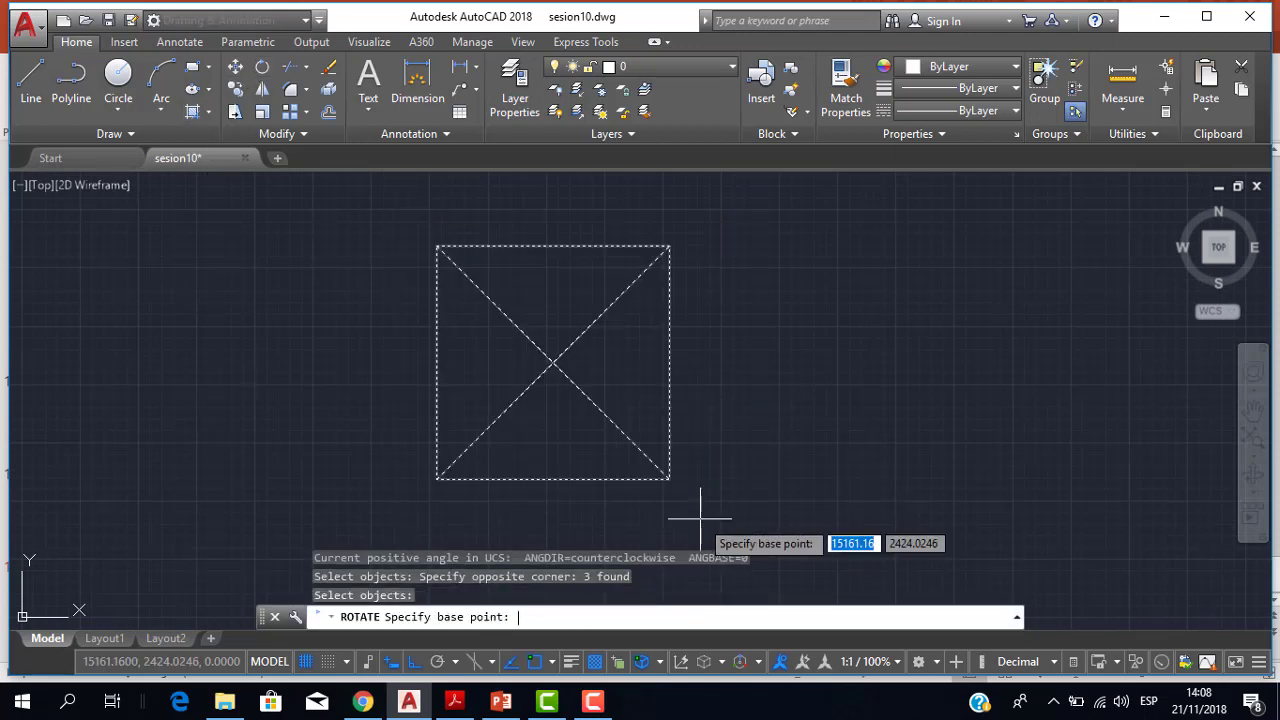
click(437, 478)
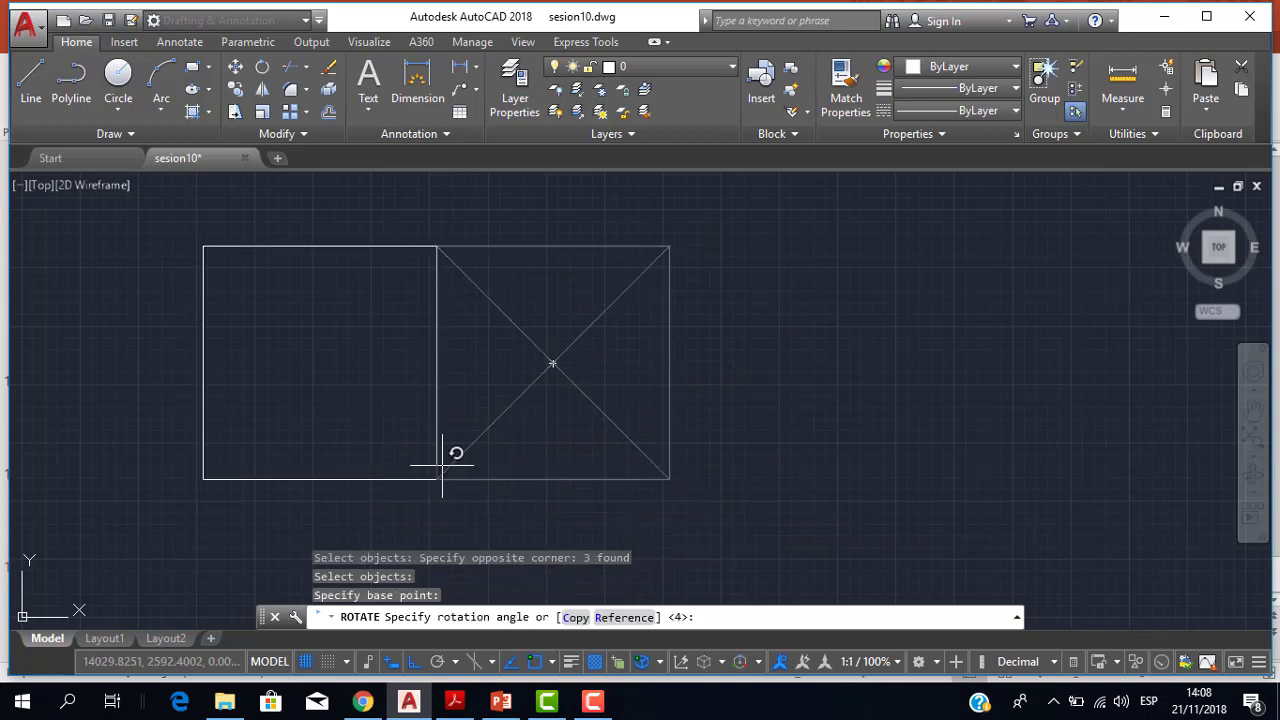
click(415, 664)
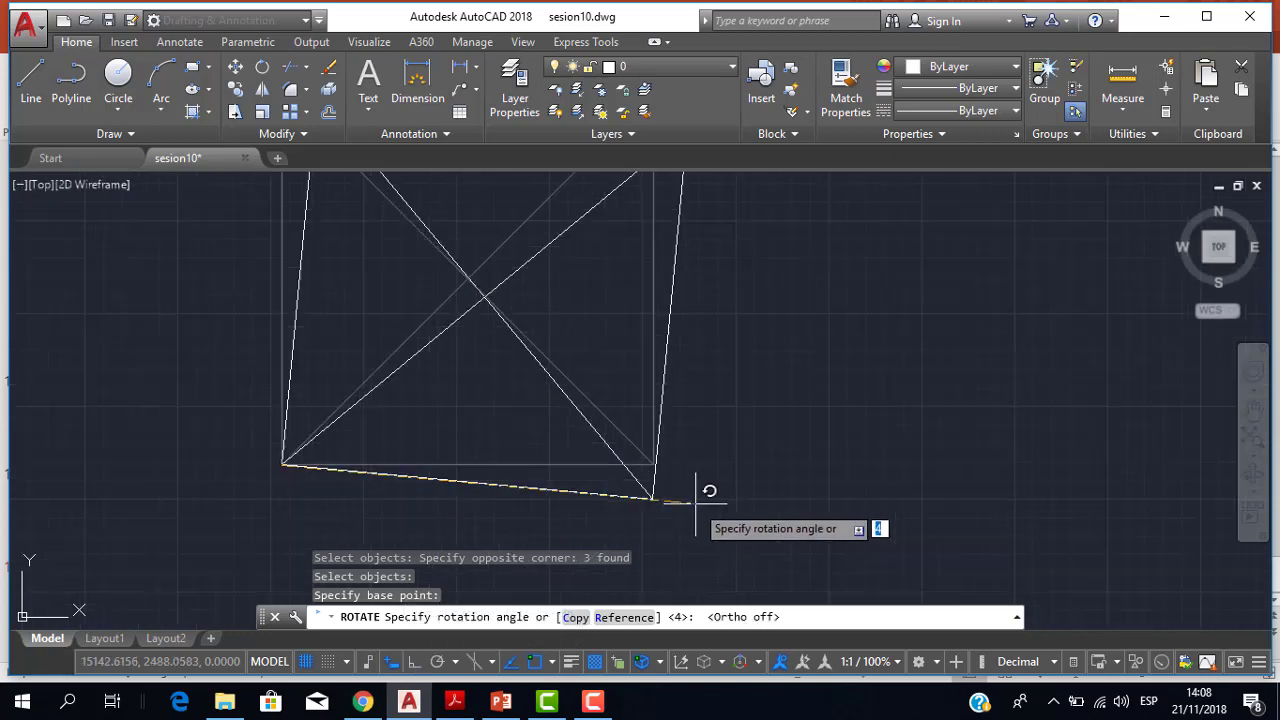
scroll(696, 503, down, 3)
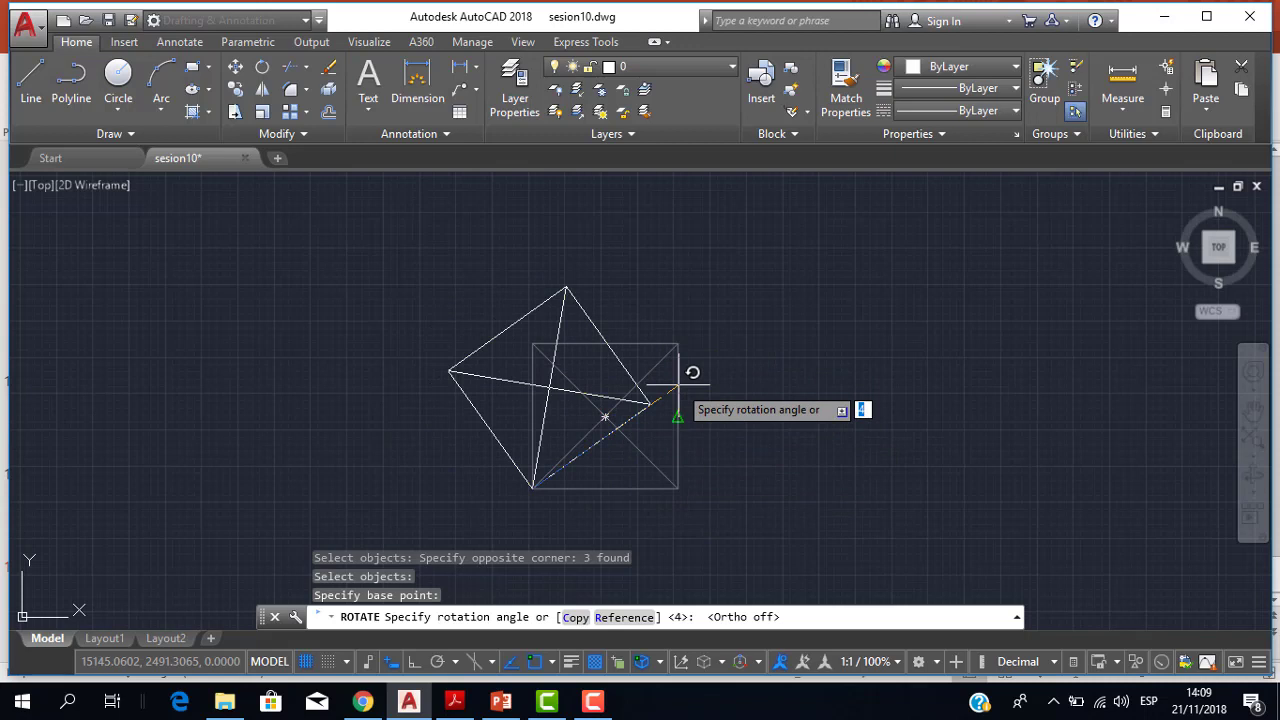
text(65)
key(Return)
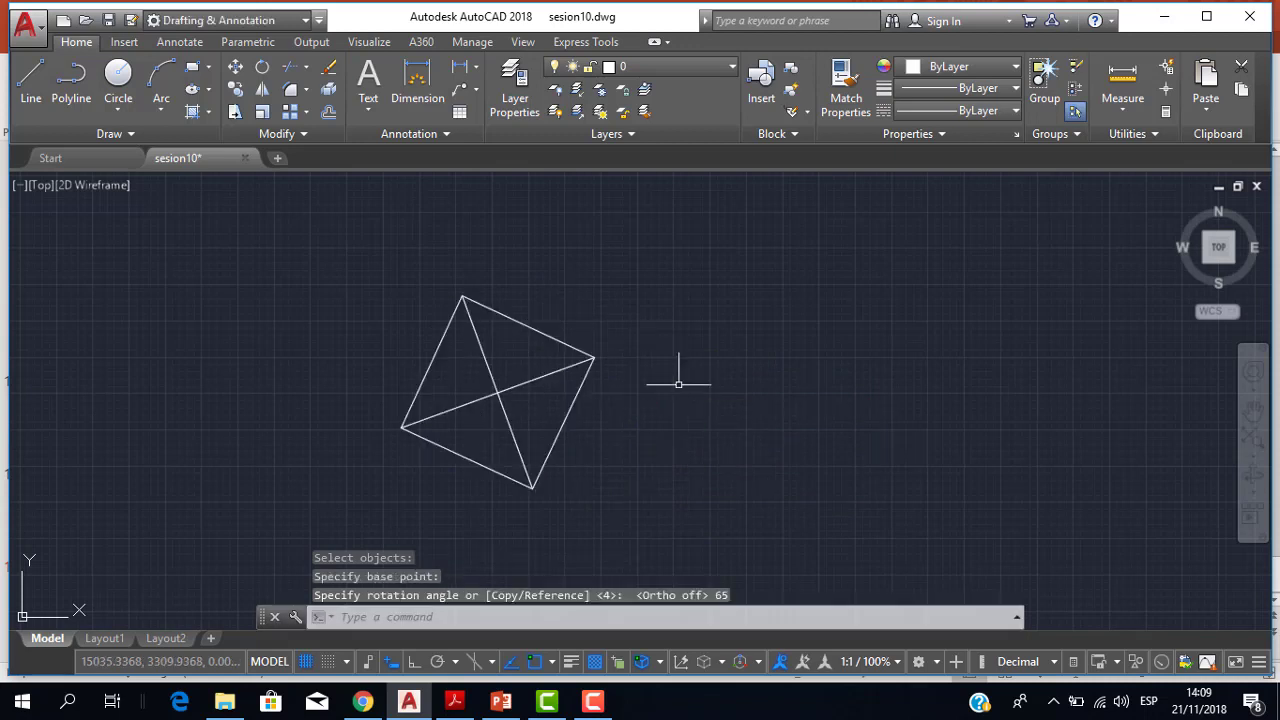
Undo the 65° rotation and re-centre the upright square in the view
scroll(510, 447, up, 3)
scroll(510, 447, down, 1)
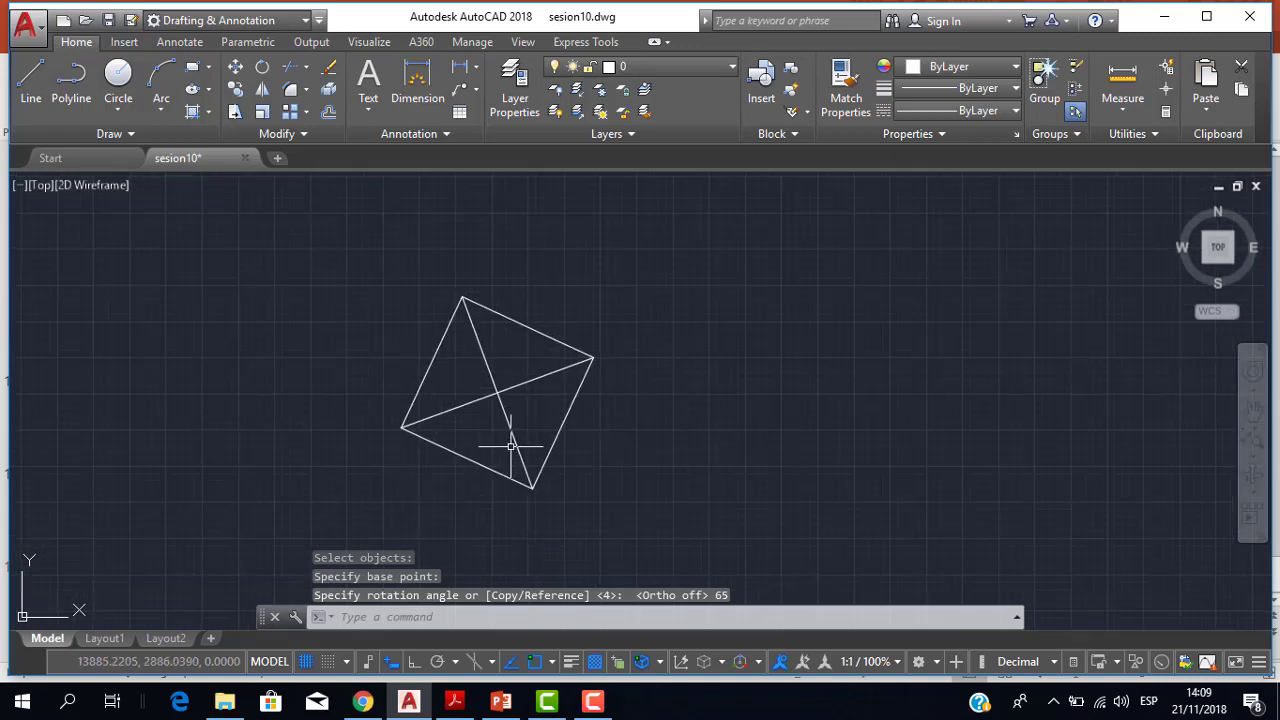
scroll(508, 443, up, 5)
scroll(491, 443, down, 6)
scroll(558, 398, down, 2)
scroll(555, 396, up, 2)
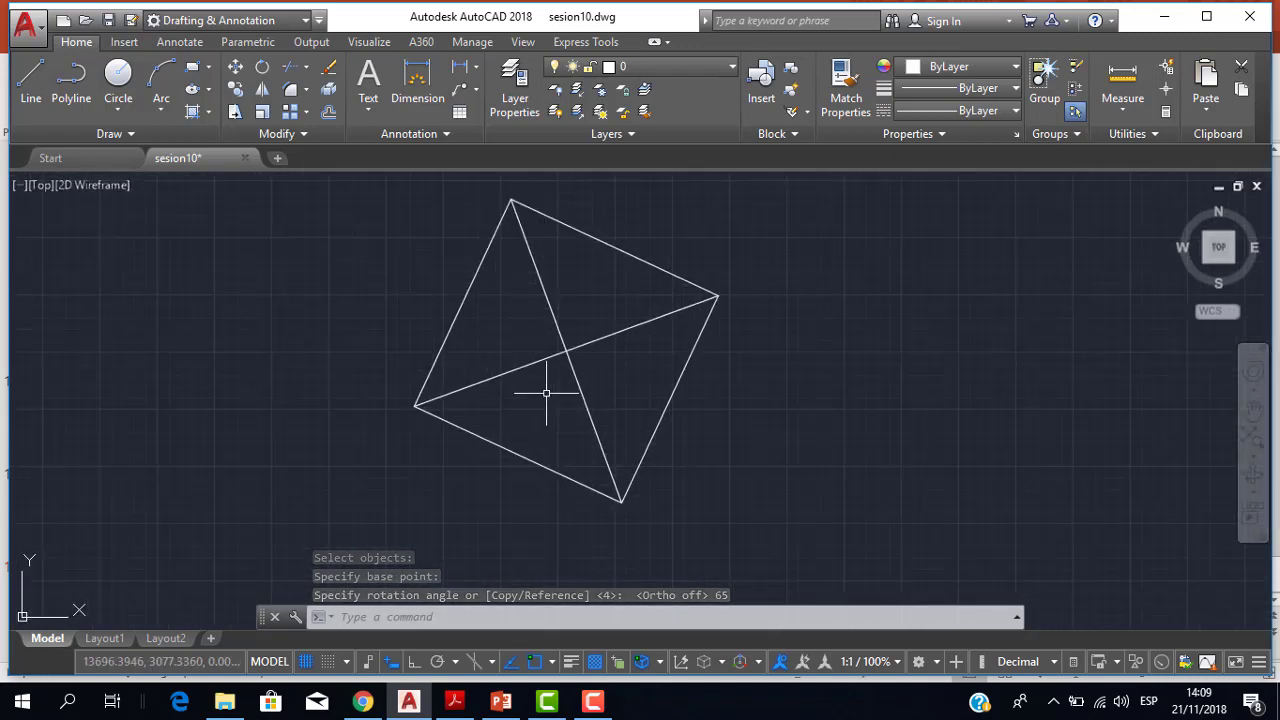
scroll(543, 391, down, 2)
scroll(560, 398, up, 2)
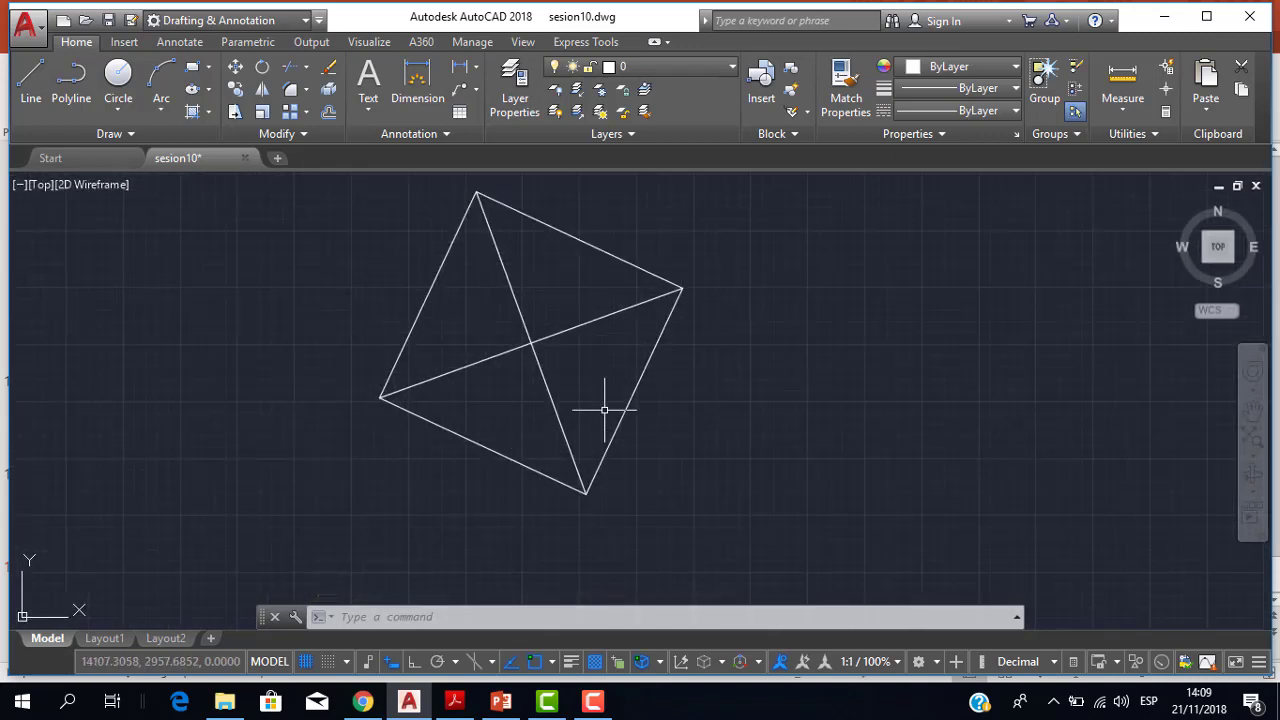
scroll(602, 411, down, 2)
scroll(602, 413, up, 2)
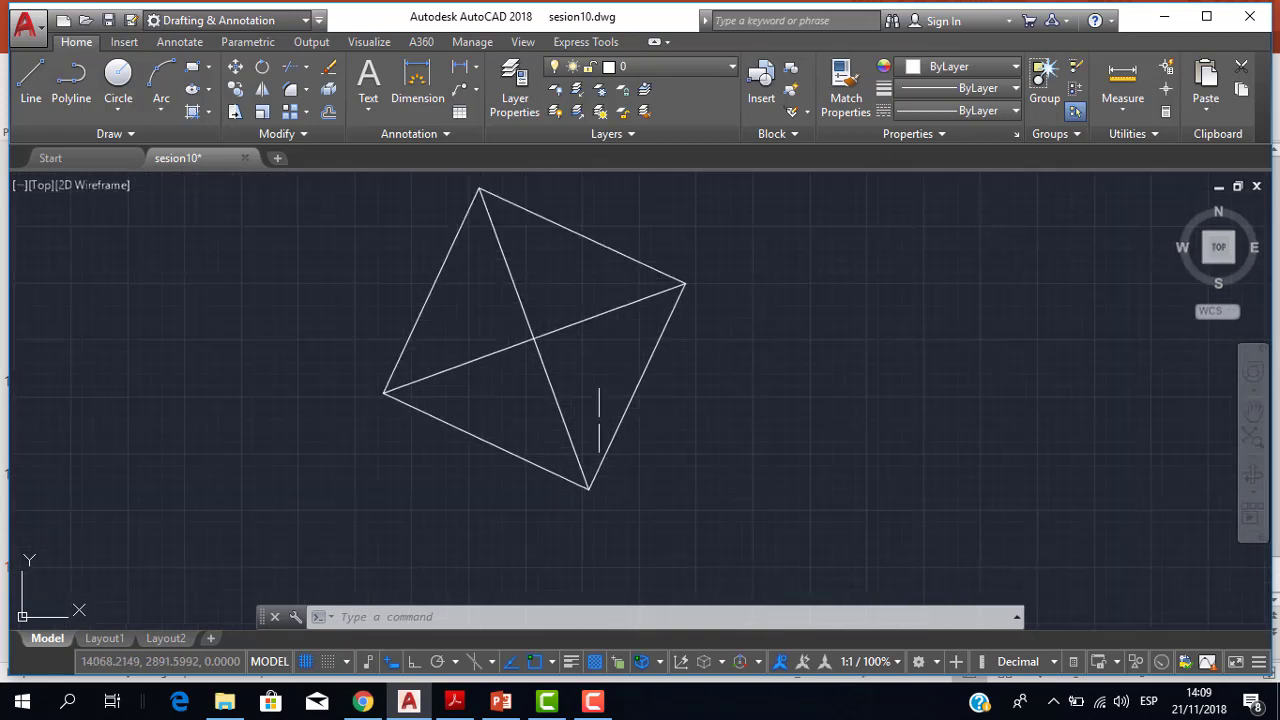
scroll(599, 420, down, 2)
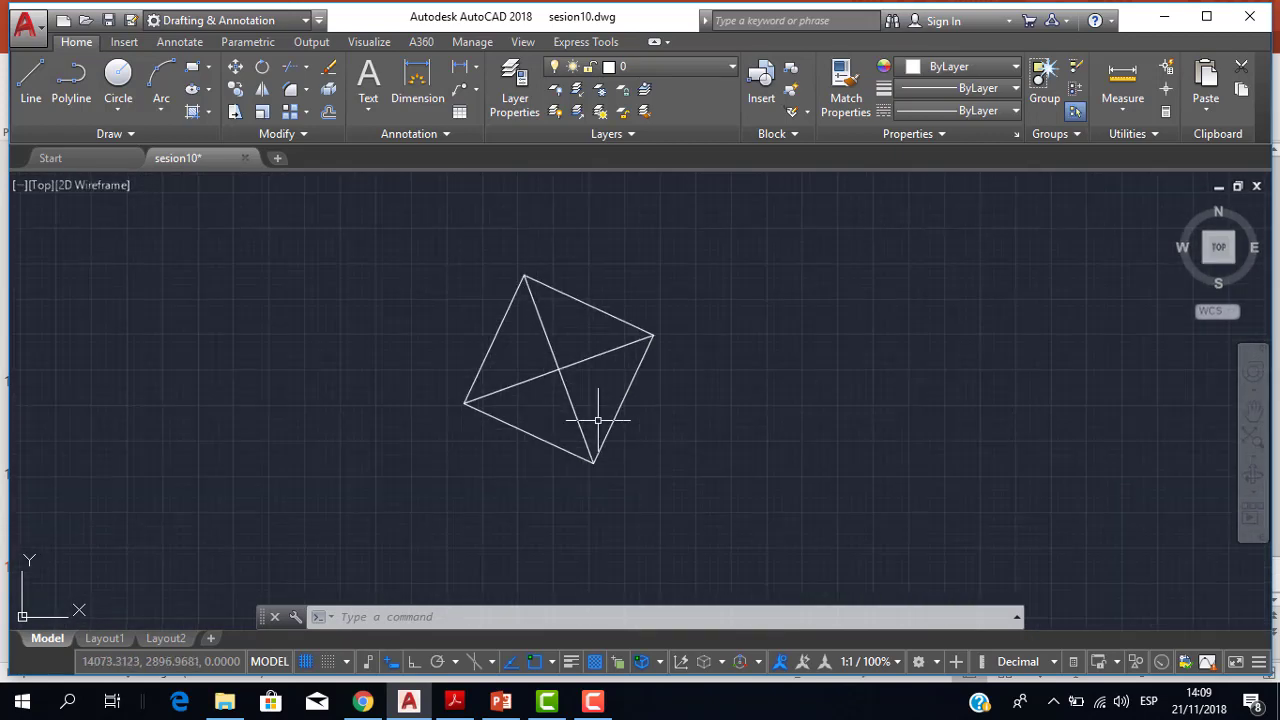
key(ctrl+z)
key(ctrl+z)
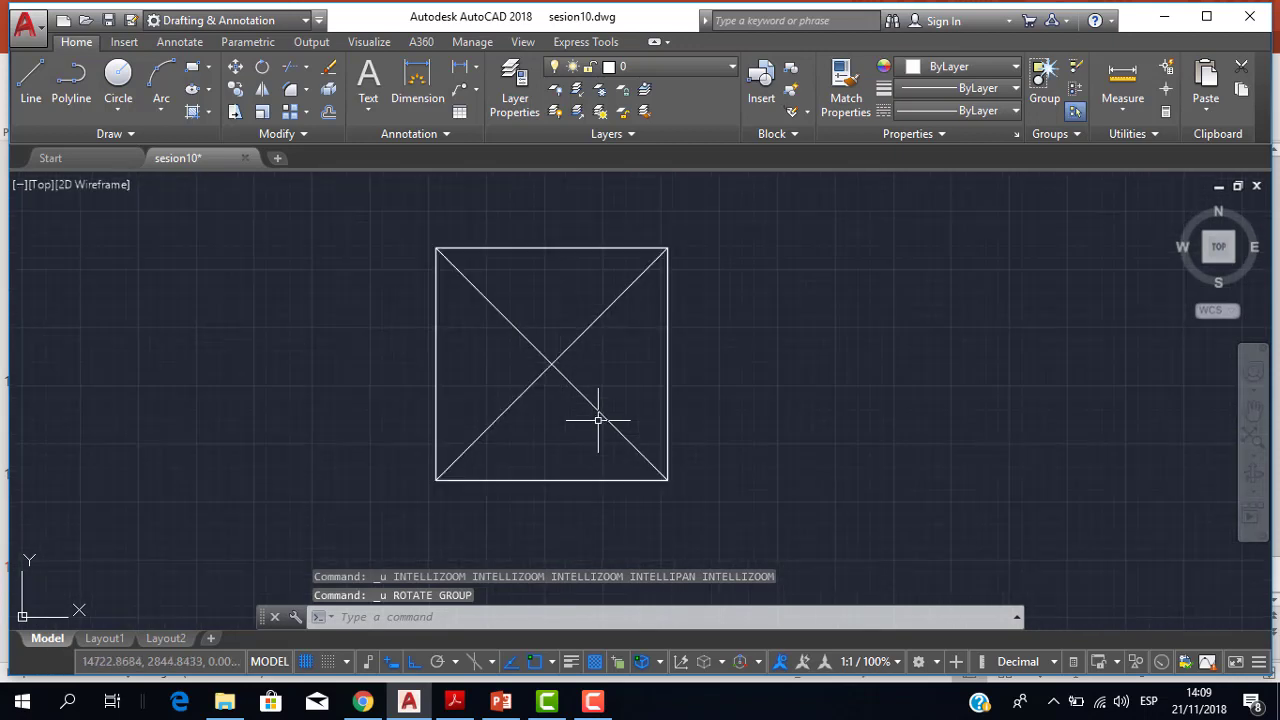
middle_drag(600, 423, 625, 414)
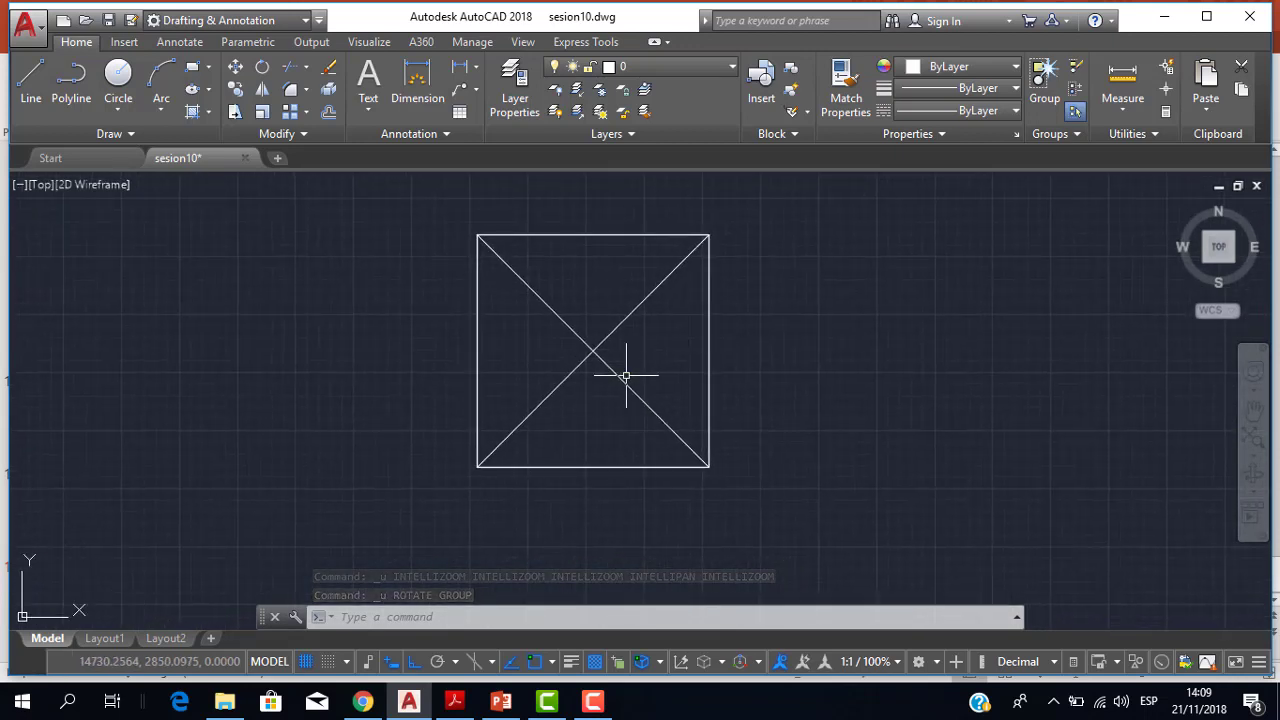
Start ROTATE on the square and both diagonals, pivoting at the lower-left corner
scroll(618, 374, down, 2)
scroll(612, 373, up, 2)
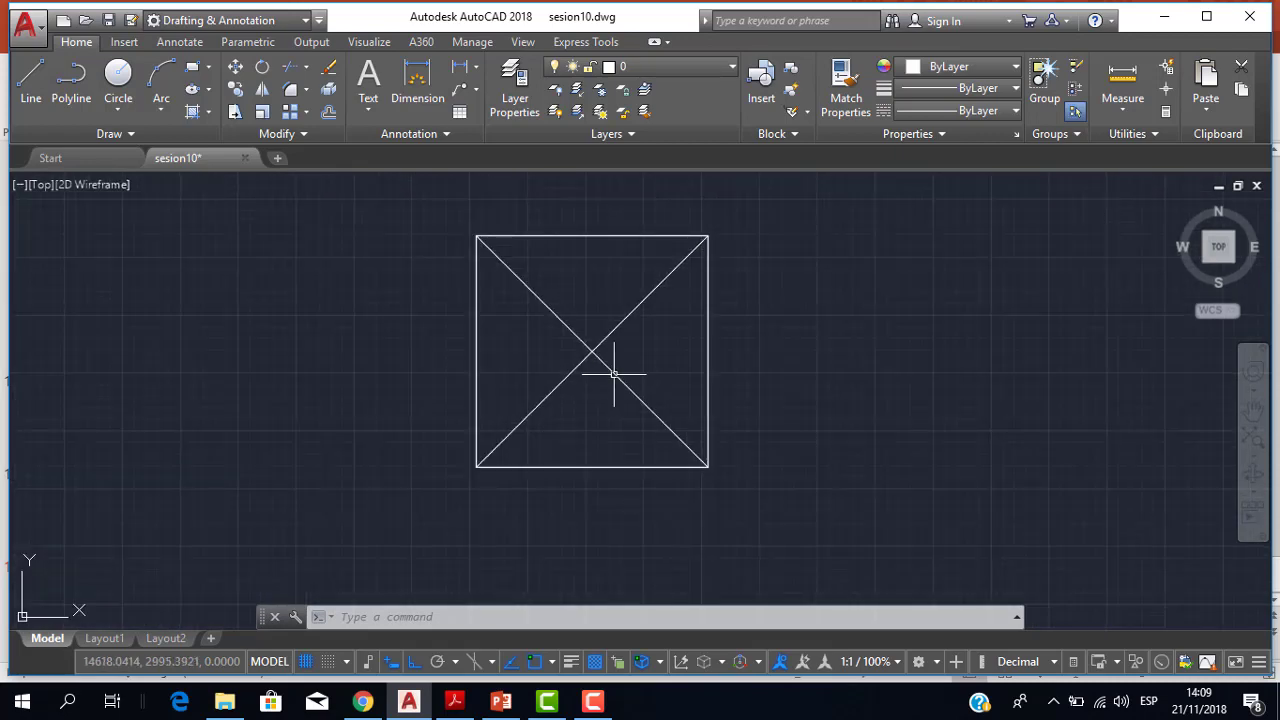
scroll(612, 373, down, 2)
scroll(506, 354, up, 2)
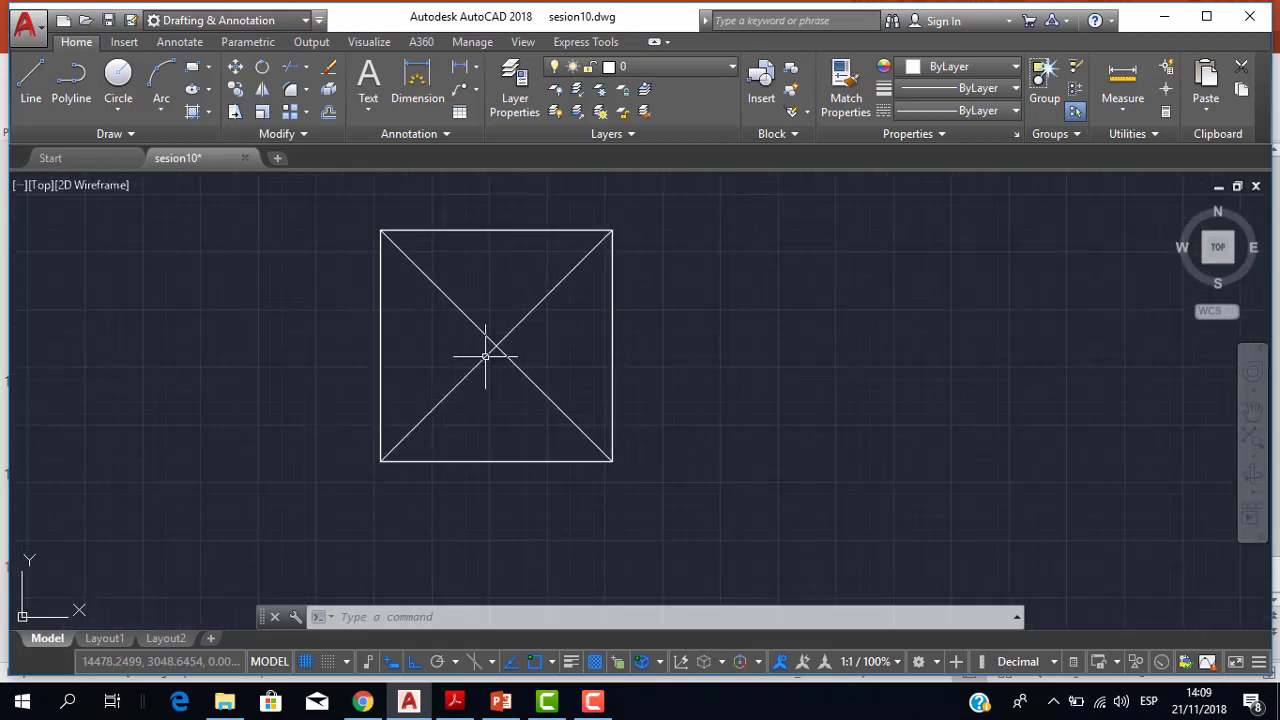
click(262, 67)
click(294, 176)
click(724, 524)
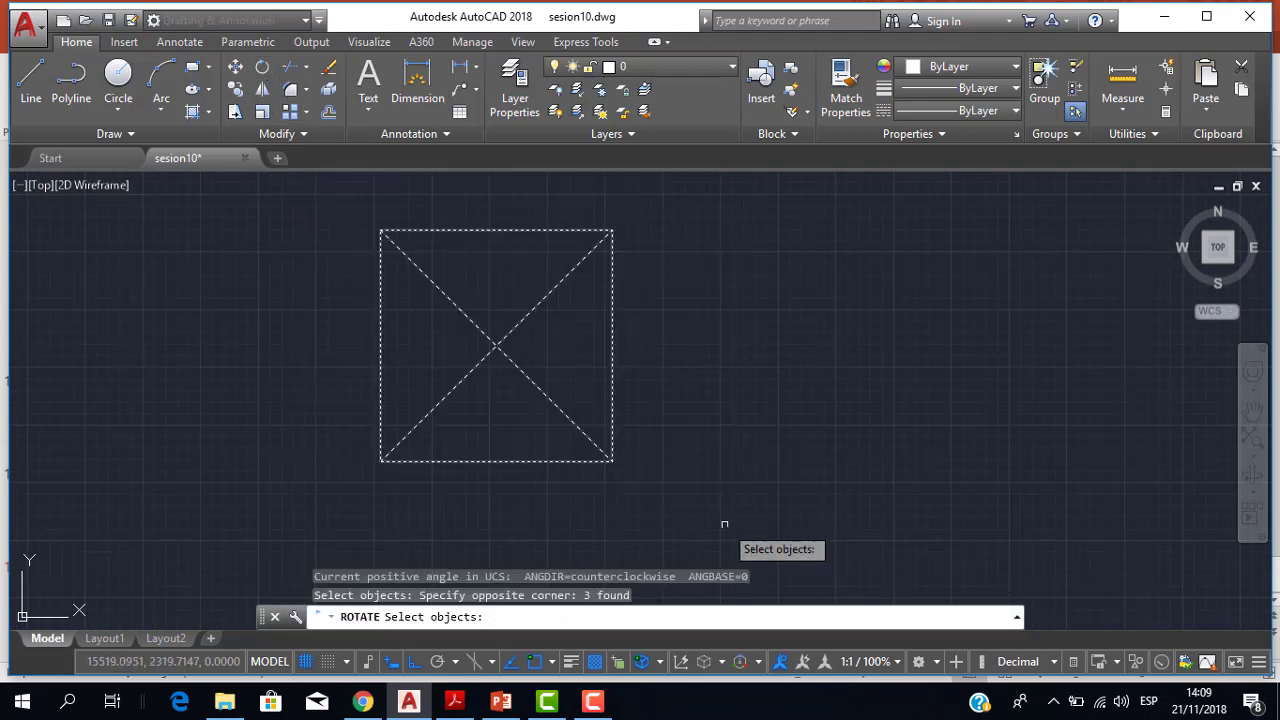
key(Return)
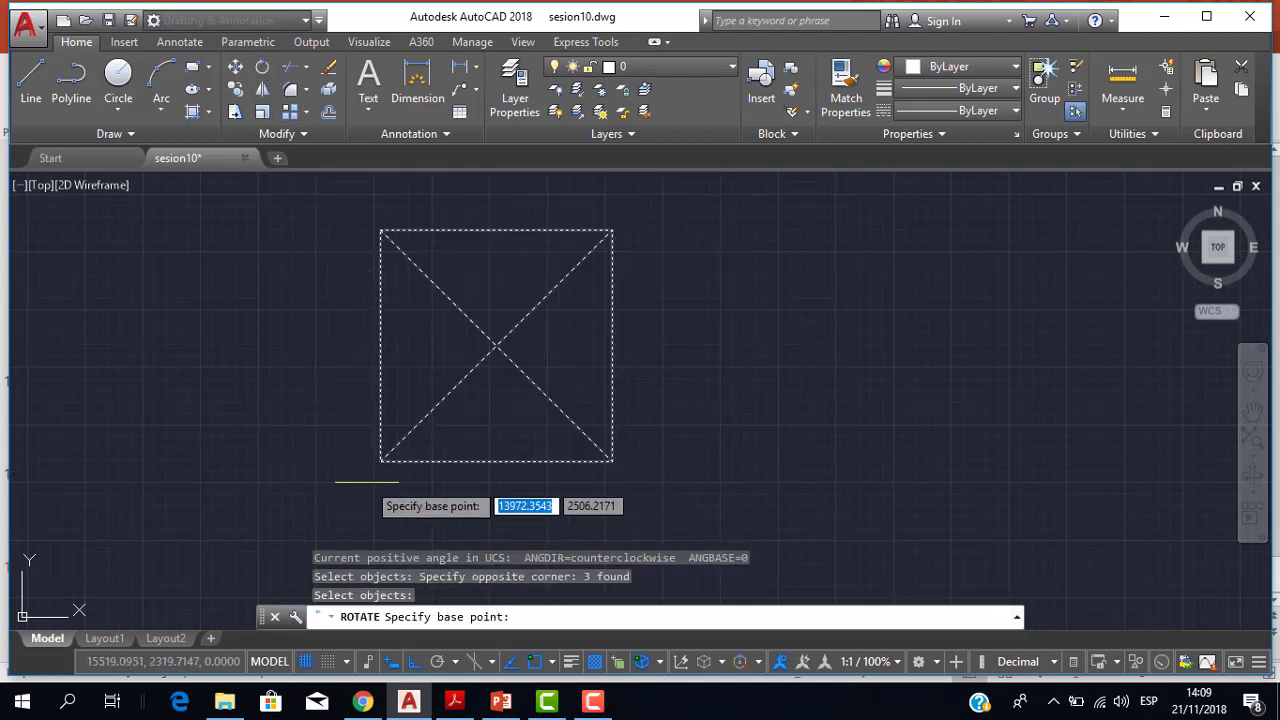
click(380, 462)
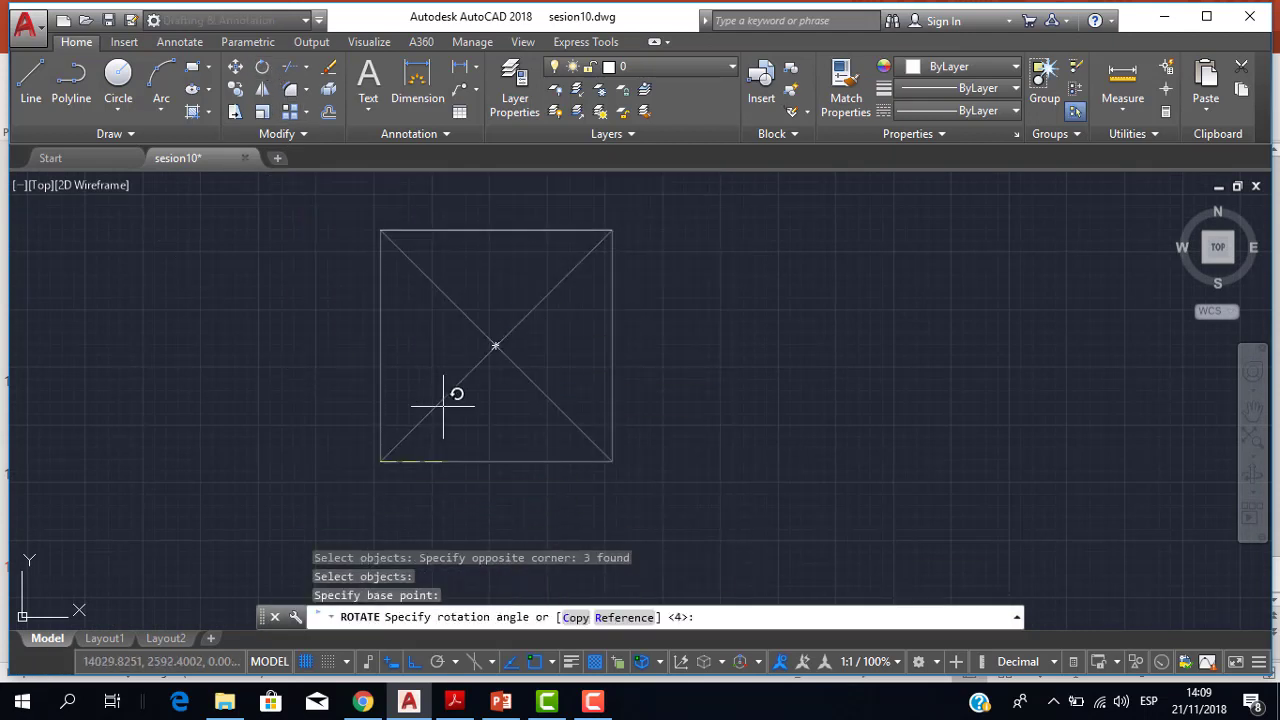
Turn ortho off, choose Copy and rotate the copy by 65°
click(405, 661)
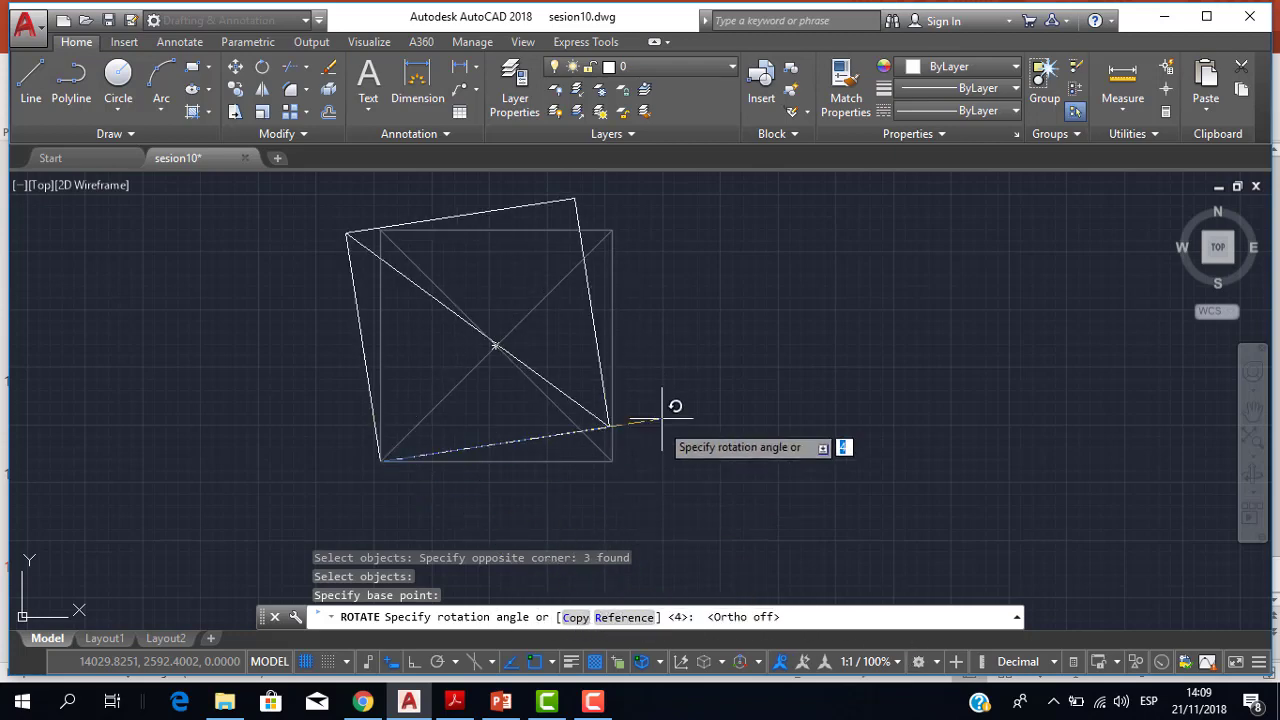
key(Down)
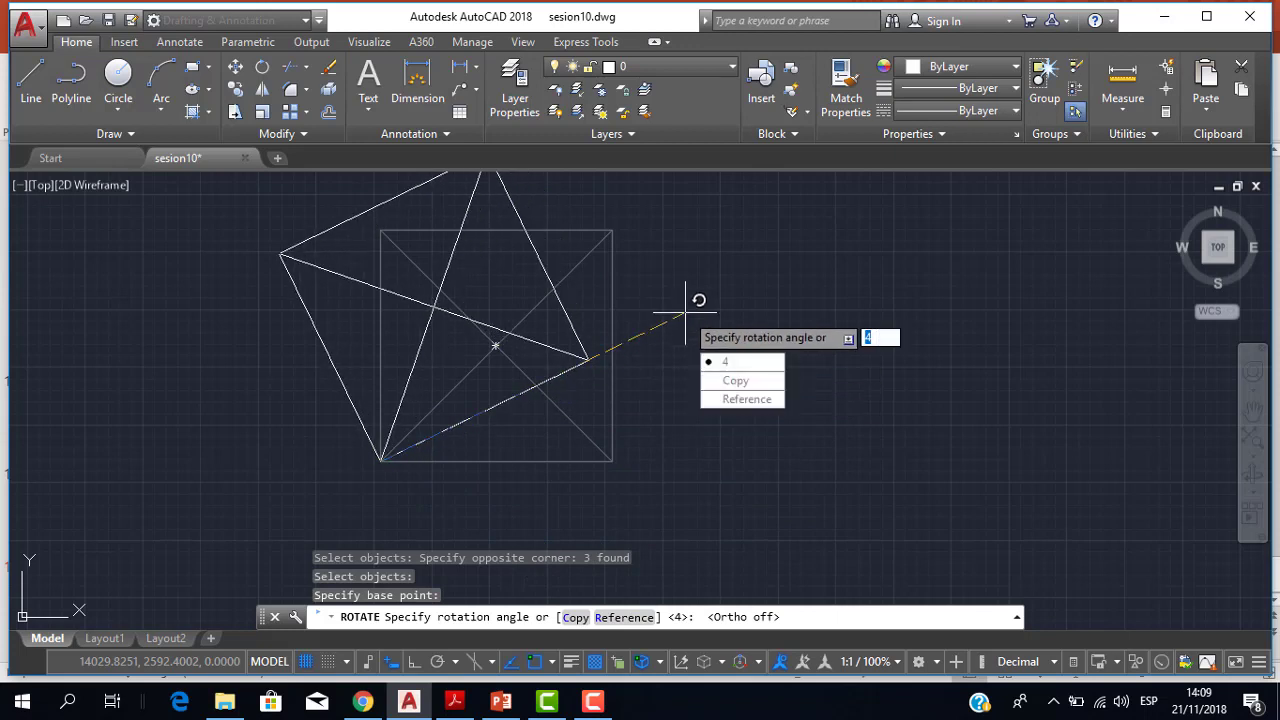
click(734, 386)
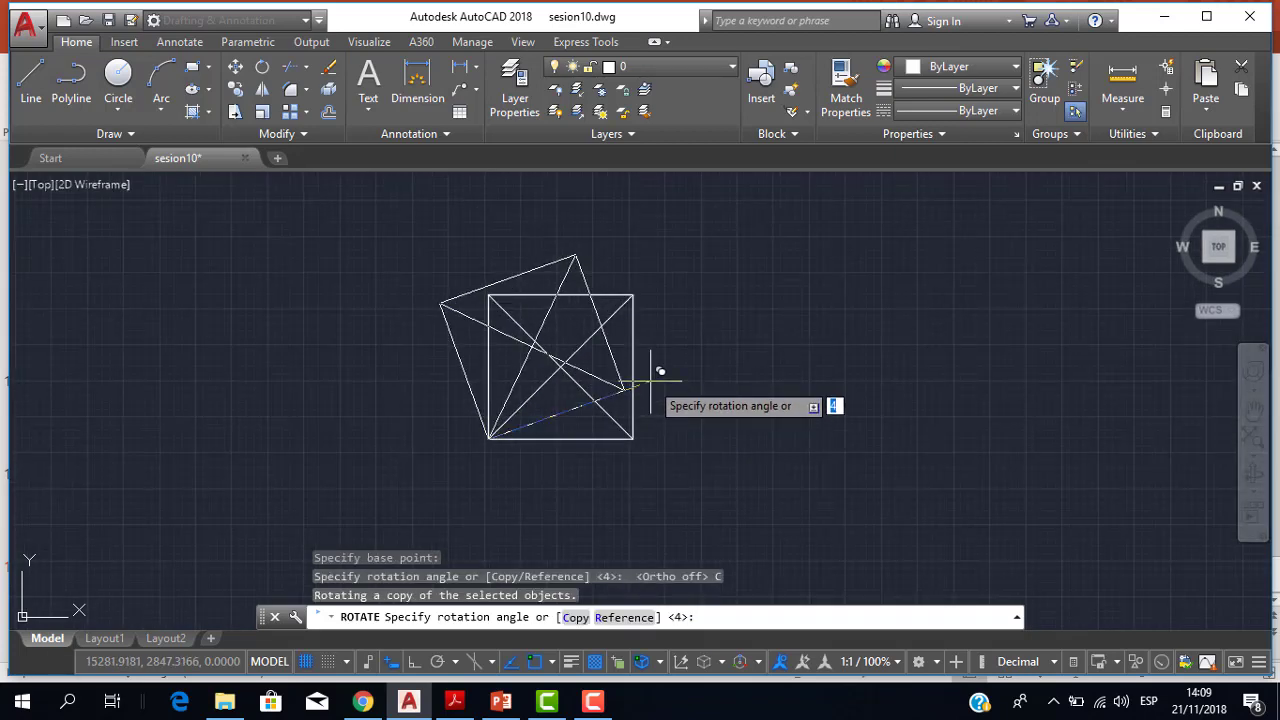
scroll(646, 365, up, 2)
text(65)
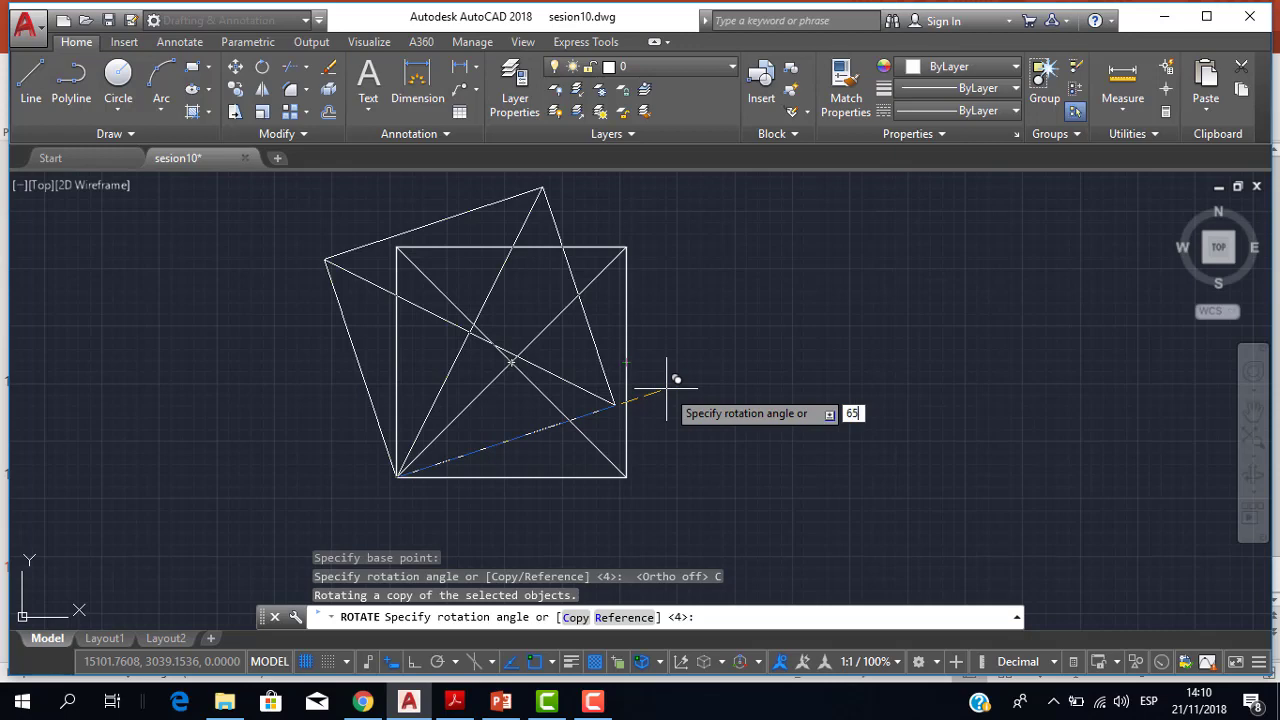
key(Return)
scroll(671, 386, down, 3)
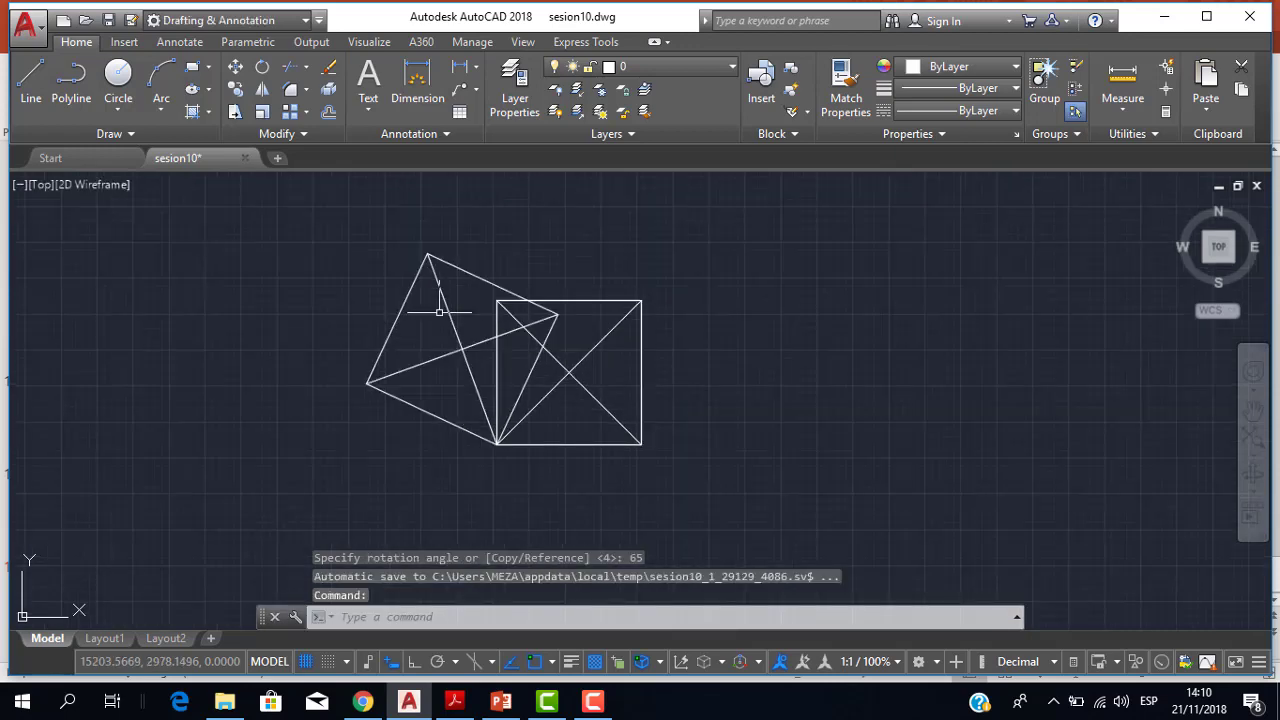
scroll(439, 300, up, 3)
middle_drag(503, 383, 523, 367)
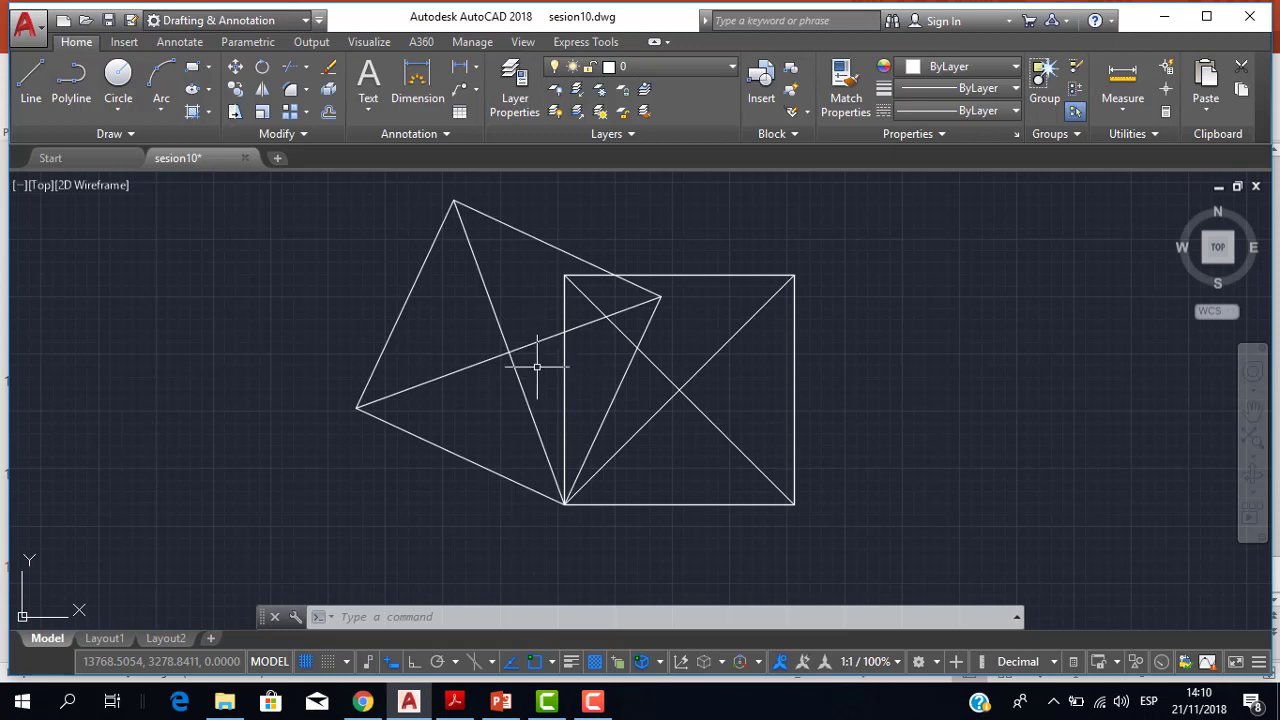
Undo the 65° rotated copy and switch off ortho mode
key(ctrl+z)
key(ctrl+z)
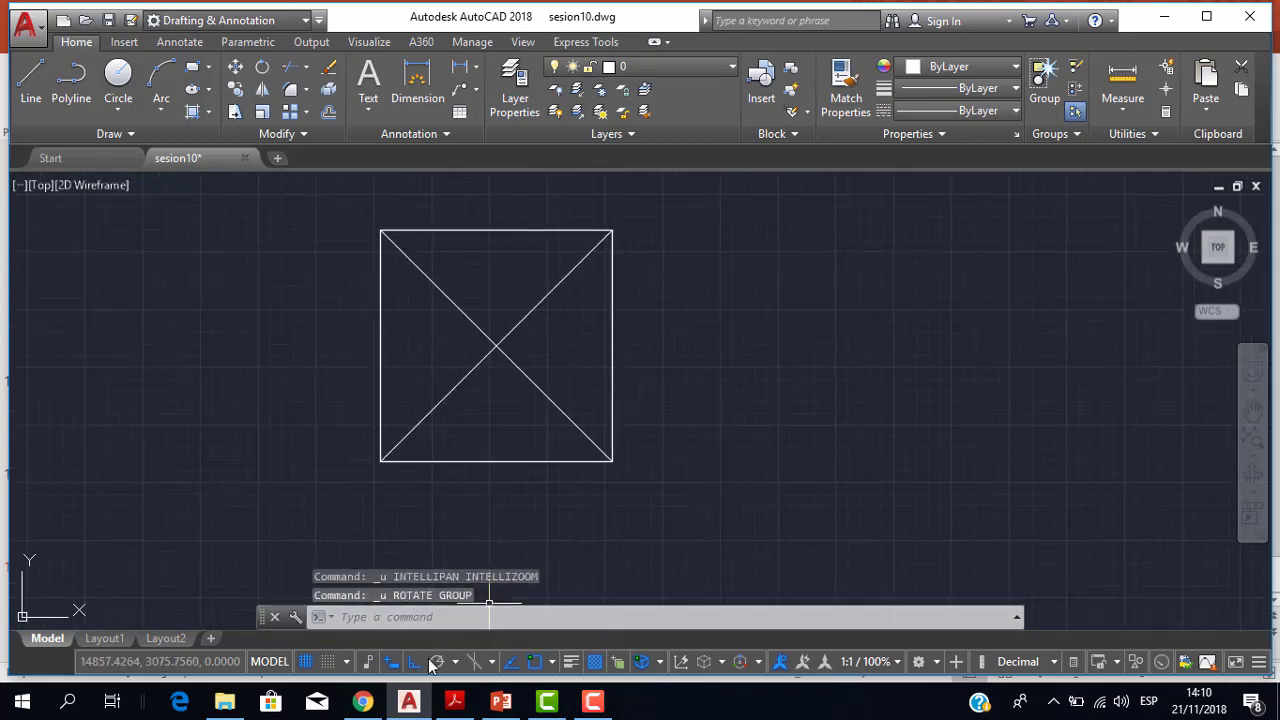
click(415, 660)
middle_drag(528, 447, 611, 434)
scroll(611, 434, down, 2)
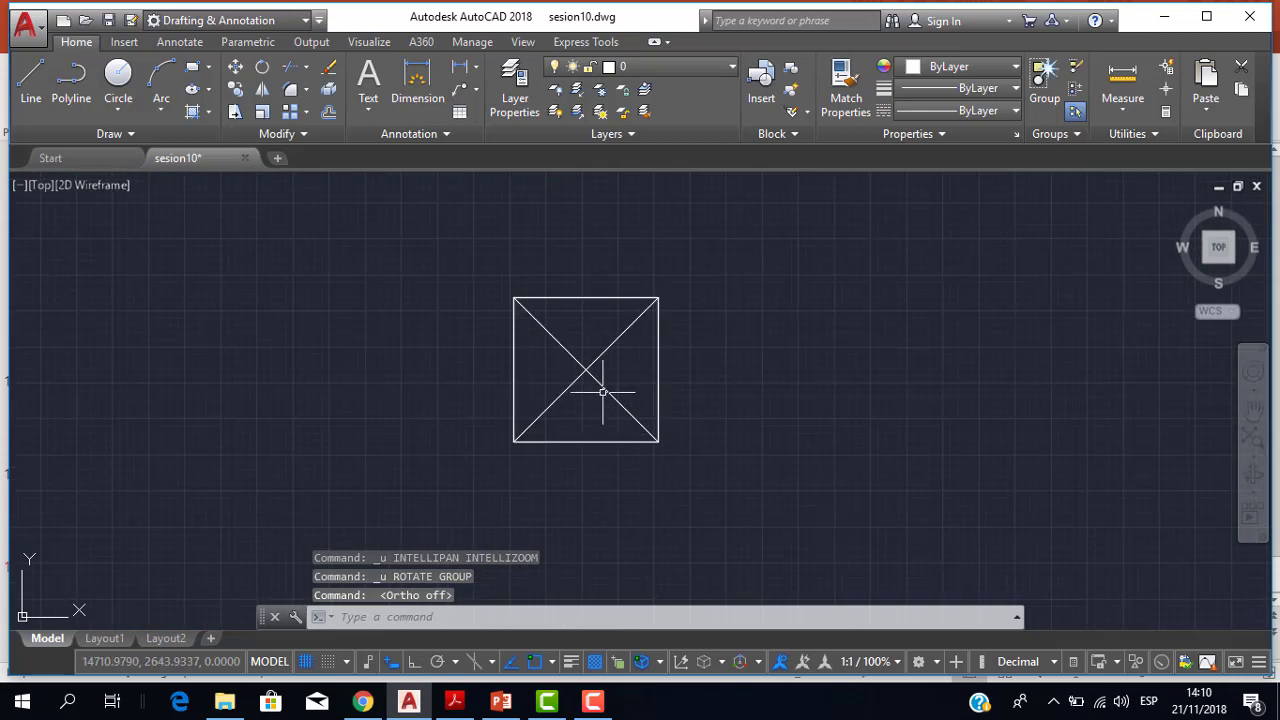
scroll(561, 403, up, 4)
scroll(578, 408, down, 2)
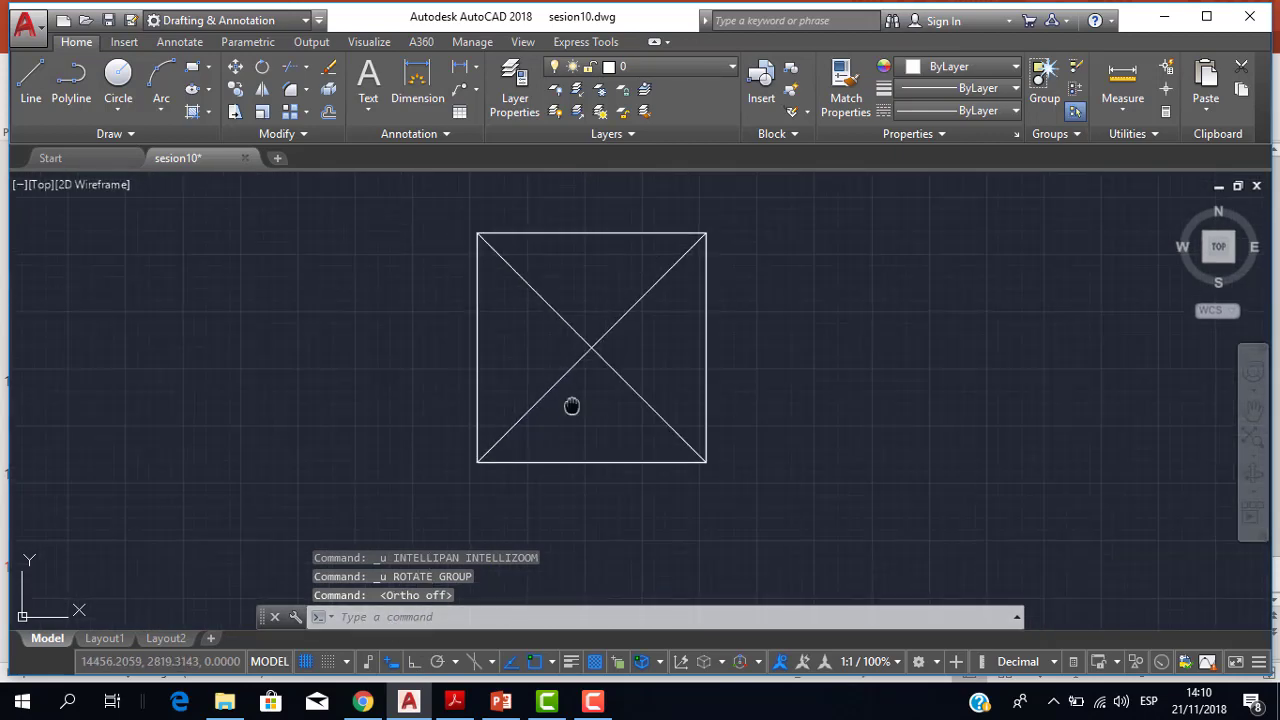
Select the crossed square for ROTATE, pivot at its lower-left corner, with Copy option
click(263, 67)
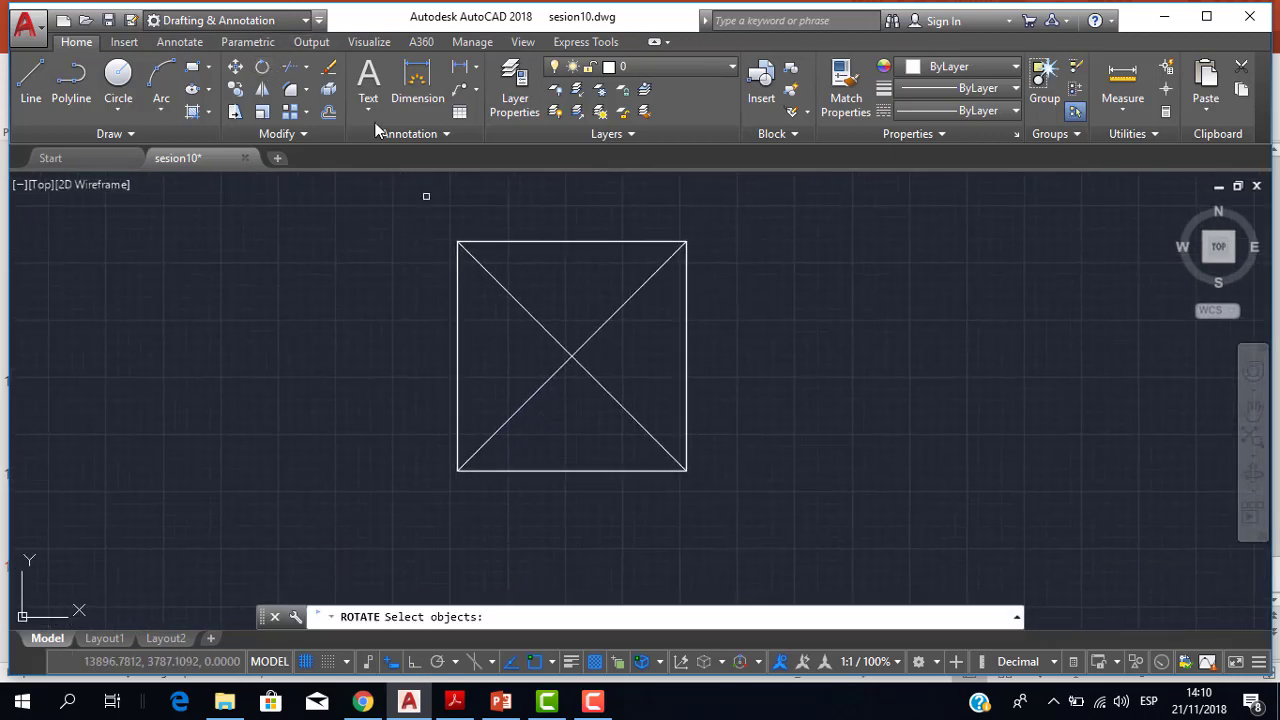
click(398, 204)
click(808, 508)
key(Return)
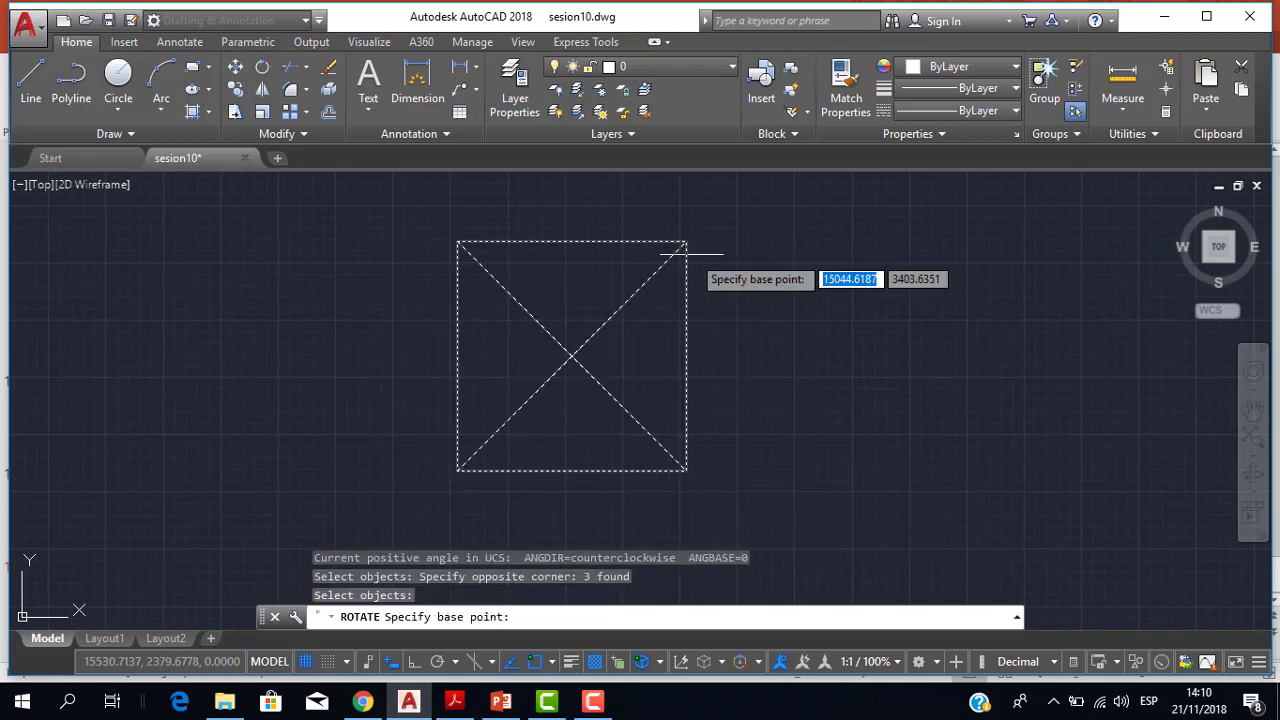
click(457, 471)
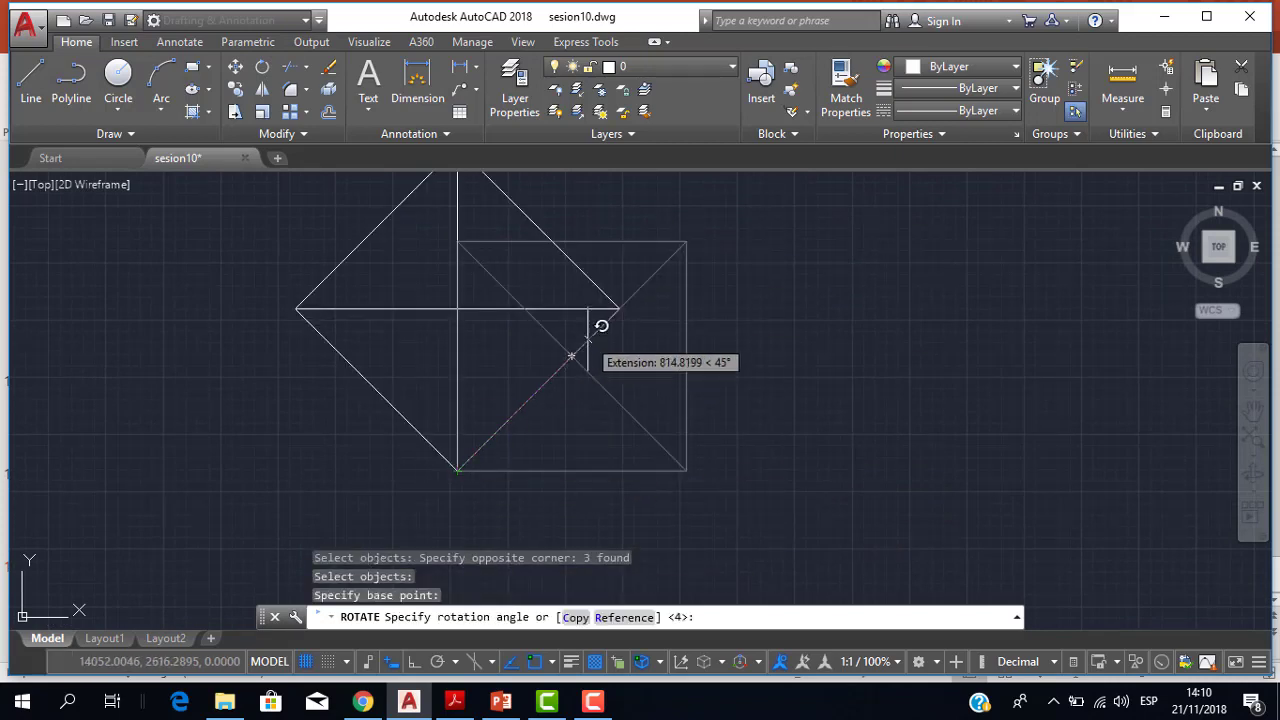
key(Down)
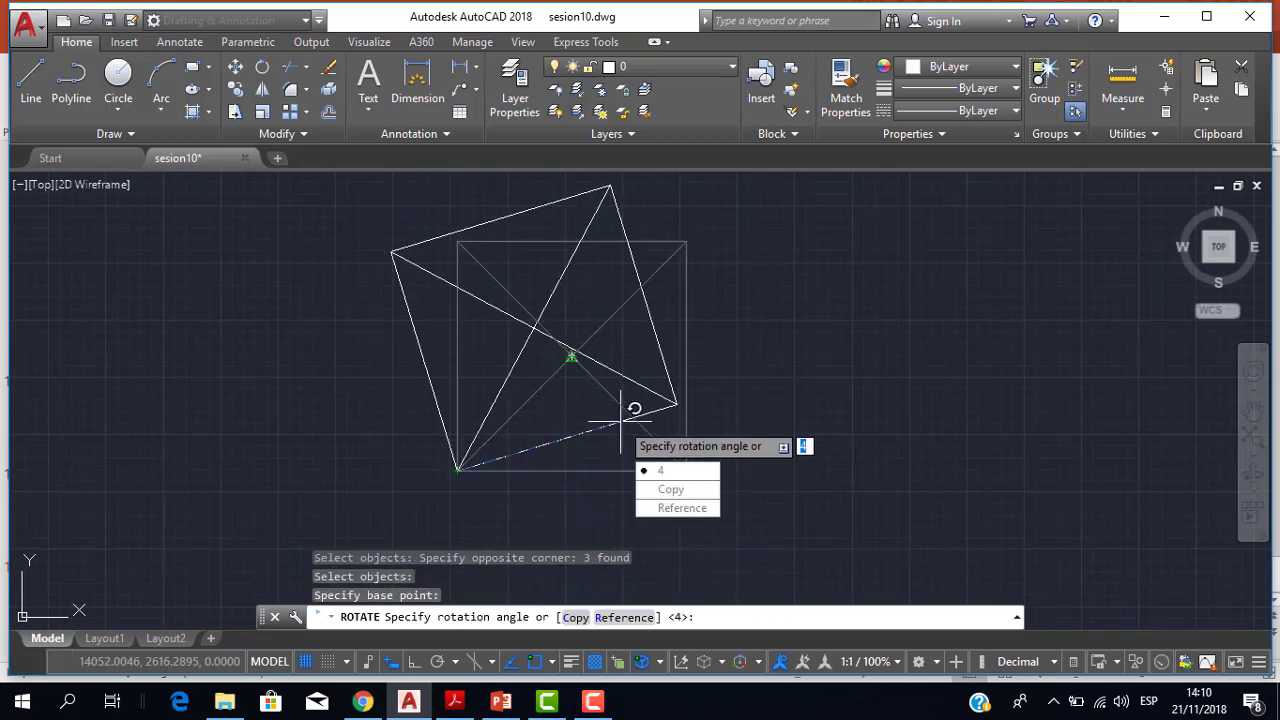
key(Down)
click(675, 495)
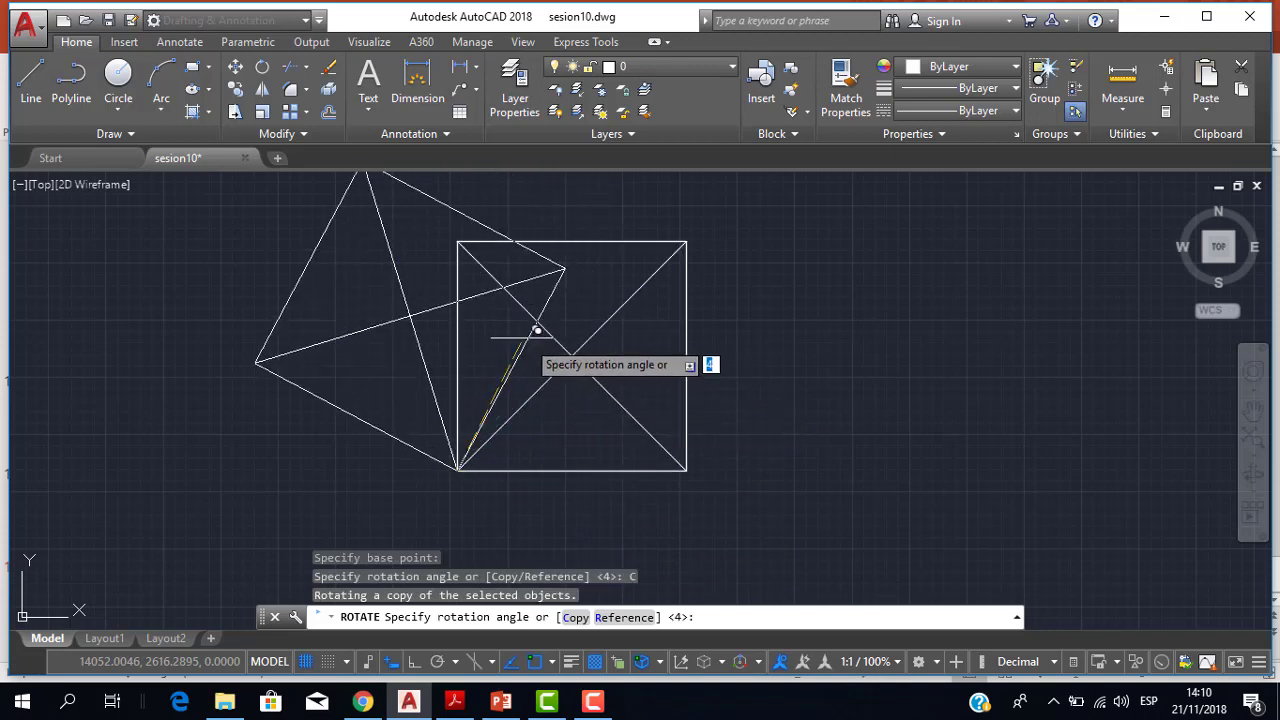
Enter 90° to place the rotated copy beside the original and recentre both squares
scroll(637, 416, down, 2)
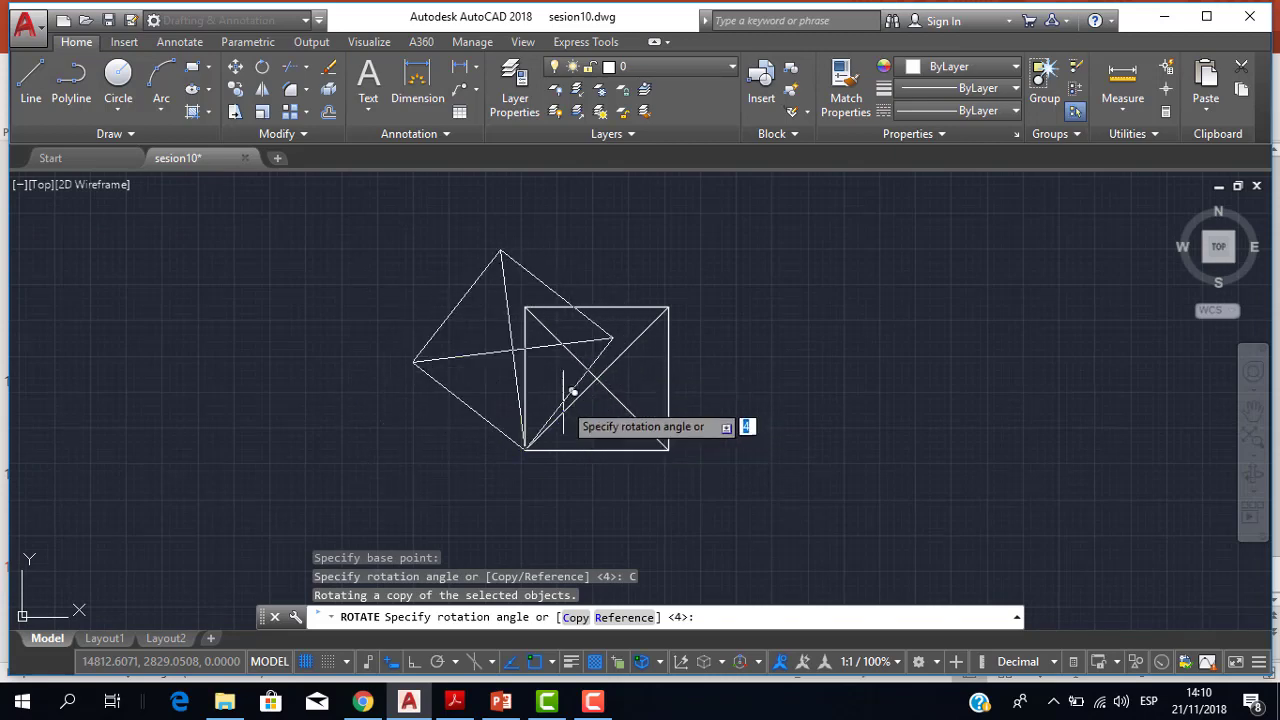
text(90)
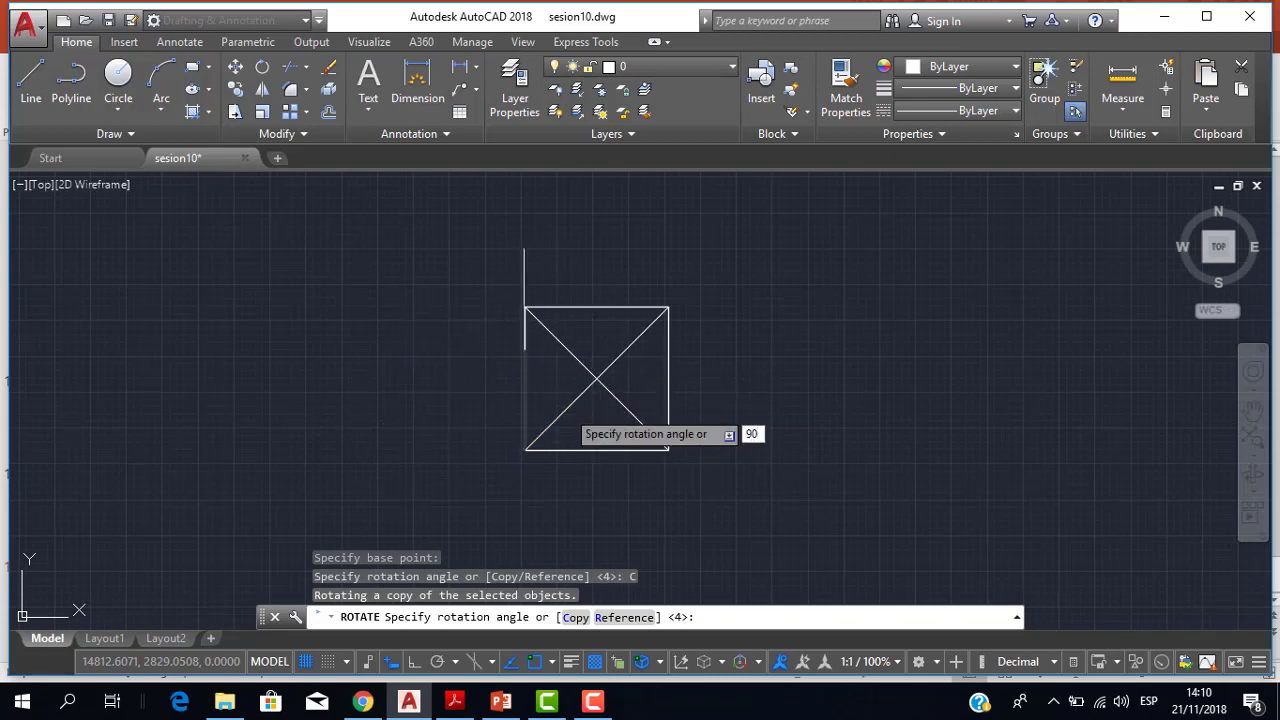
key(Return)
scroll(472, 368, up, 2)
scroll(472, 368, down, 2)
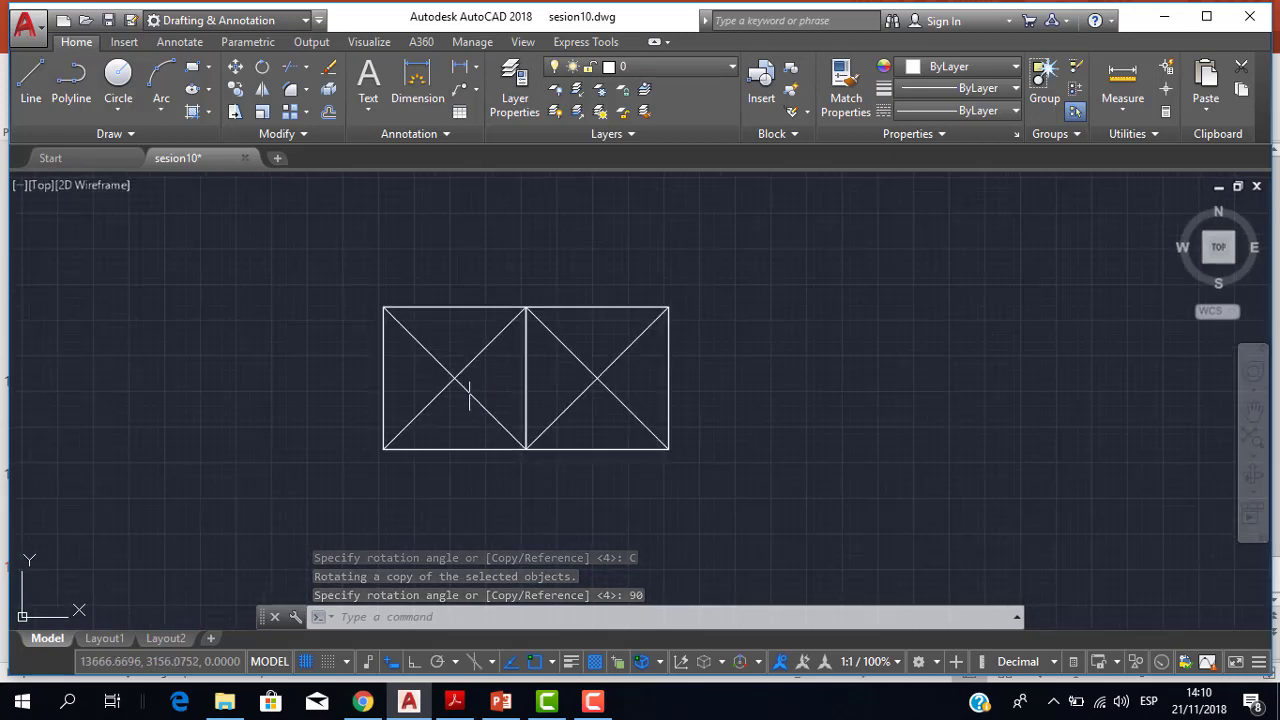
scroll(458, 397, up, 2)
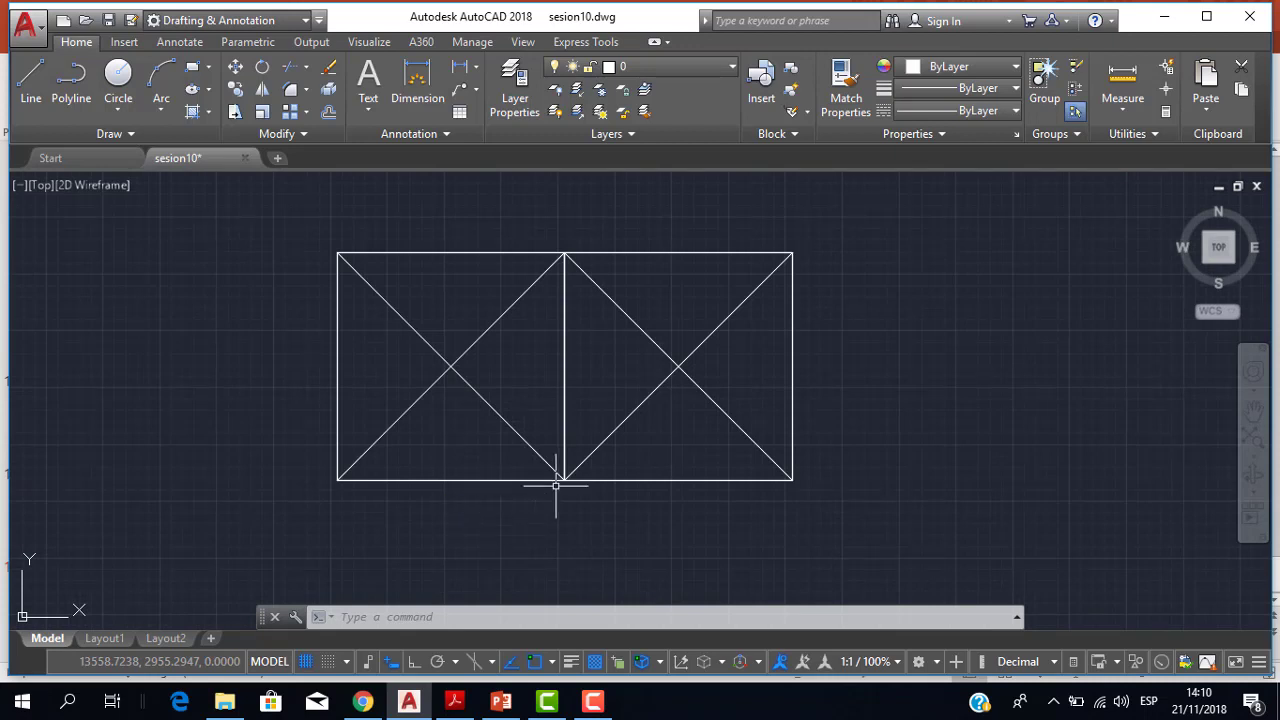
scroll(556, 486, down, 2)
scroll(560, 486, up, 2)
scroll(537, 491, down, 2)
middle_drag(508, 491, 584, 443)
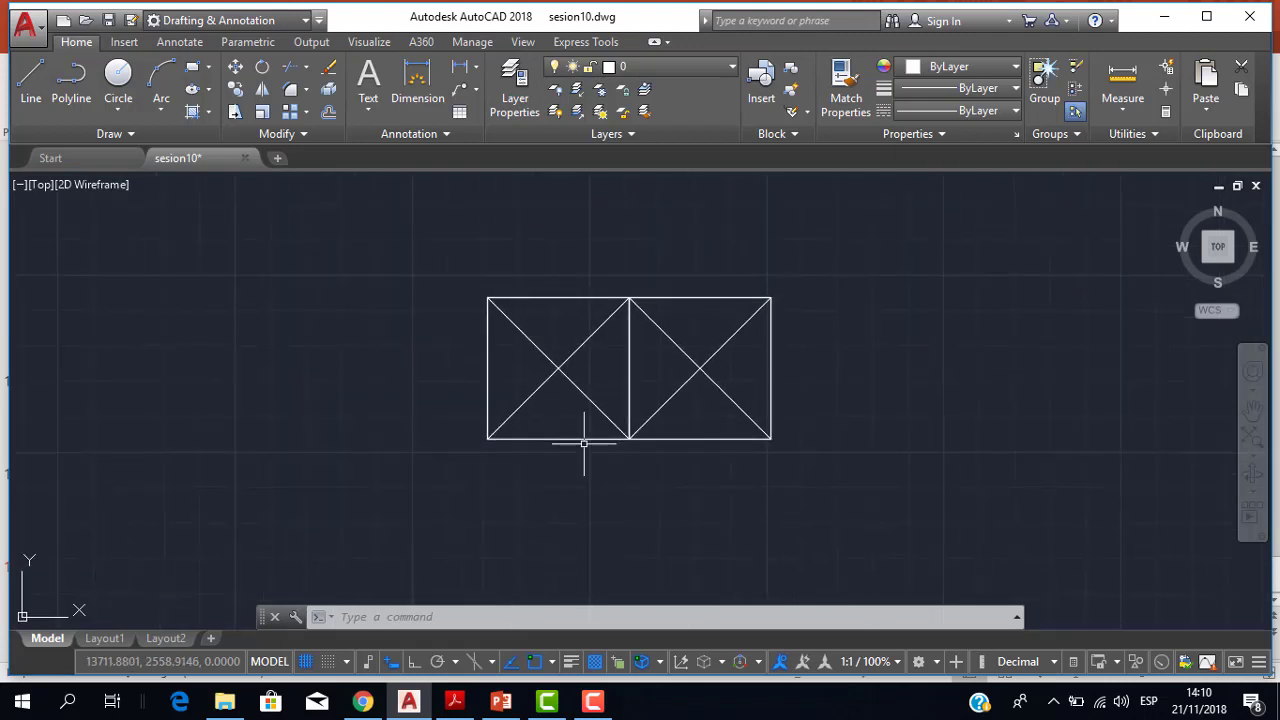
scroll(578, 413, up, 2)
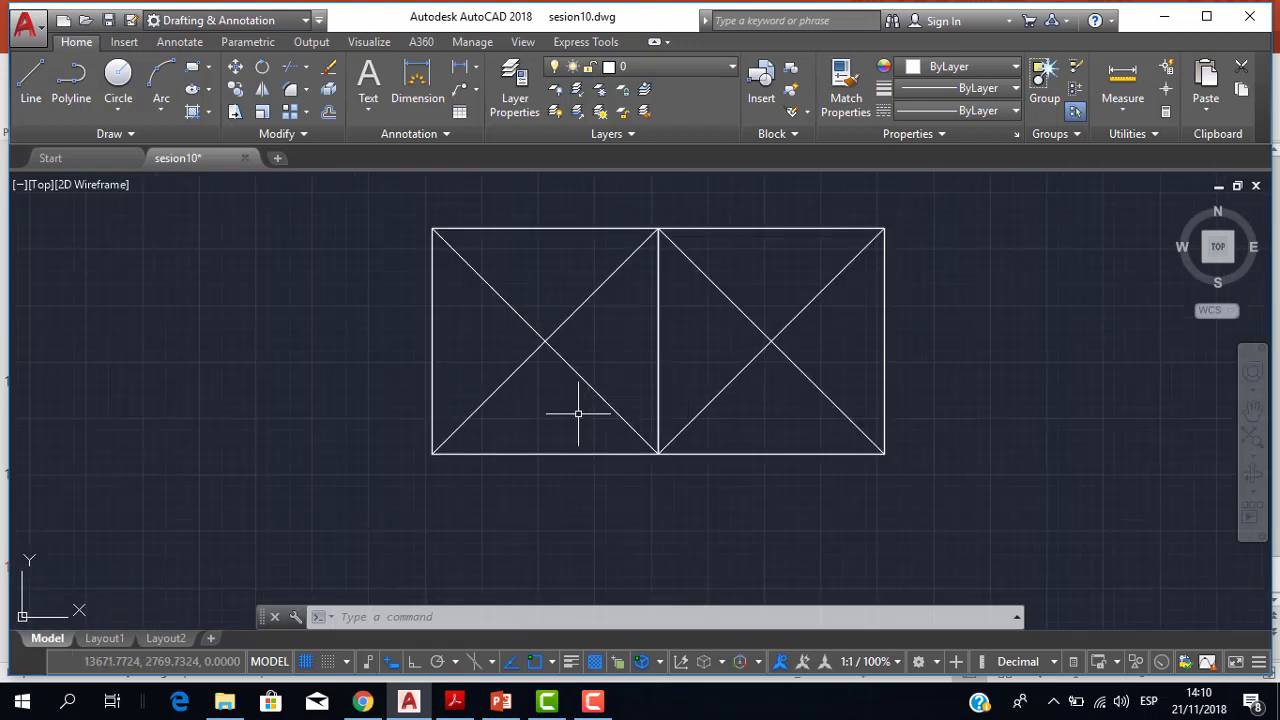
scroll(578, 413, down, 2)
scroll(605, 427, down, 2)
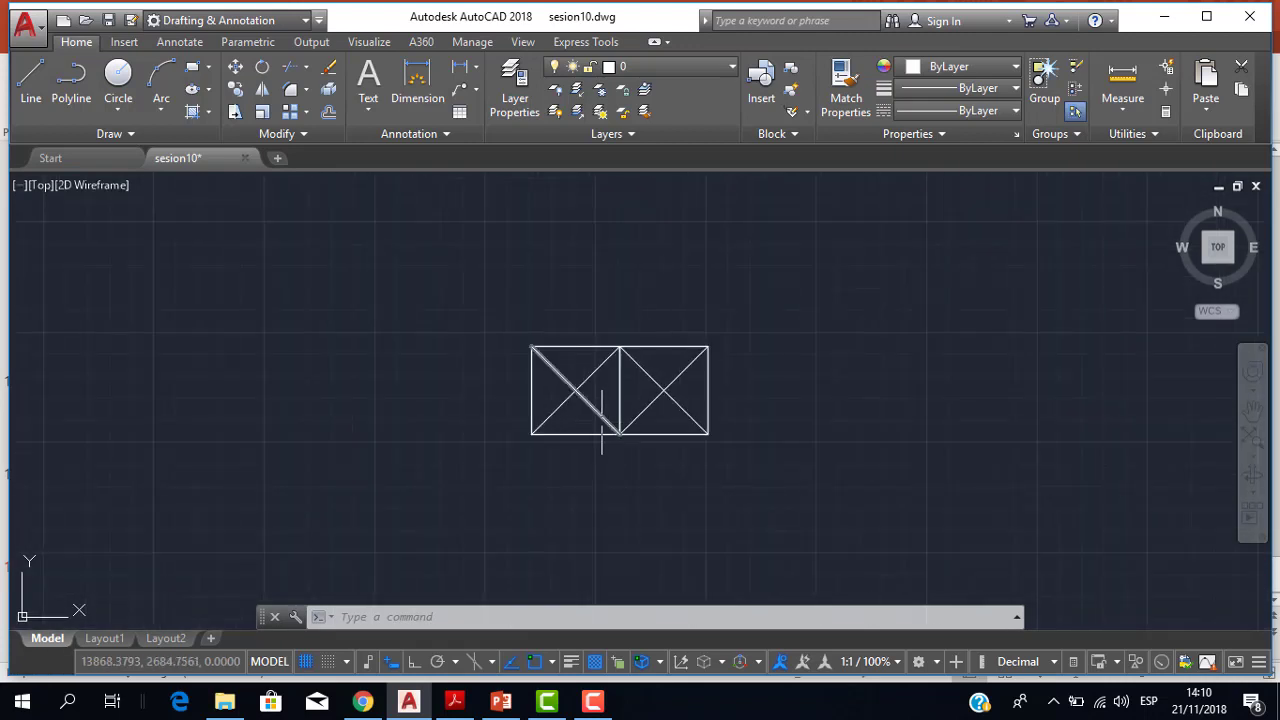
scroll(596, 453, up, 2)
Pan and zoom until the upright and tilted chevron-edged grid panels fill the view
middle_drag(560, 428, 849, 409)
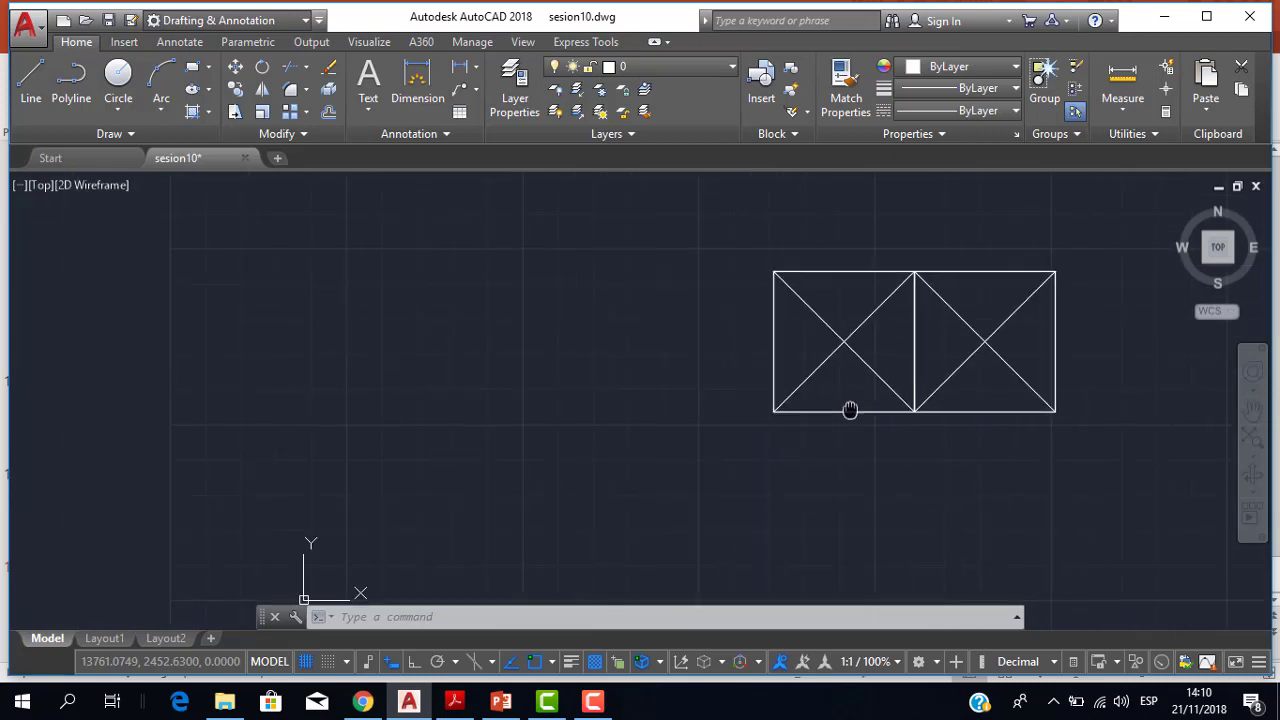
scroll(849, 409, down, 4)
middle_drag(709, 400, 857, 291)
scroll(580, 371, up, 2)
middle_drag(580, 371, 528, 371)
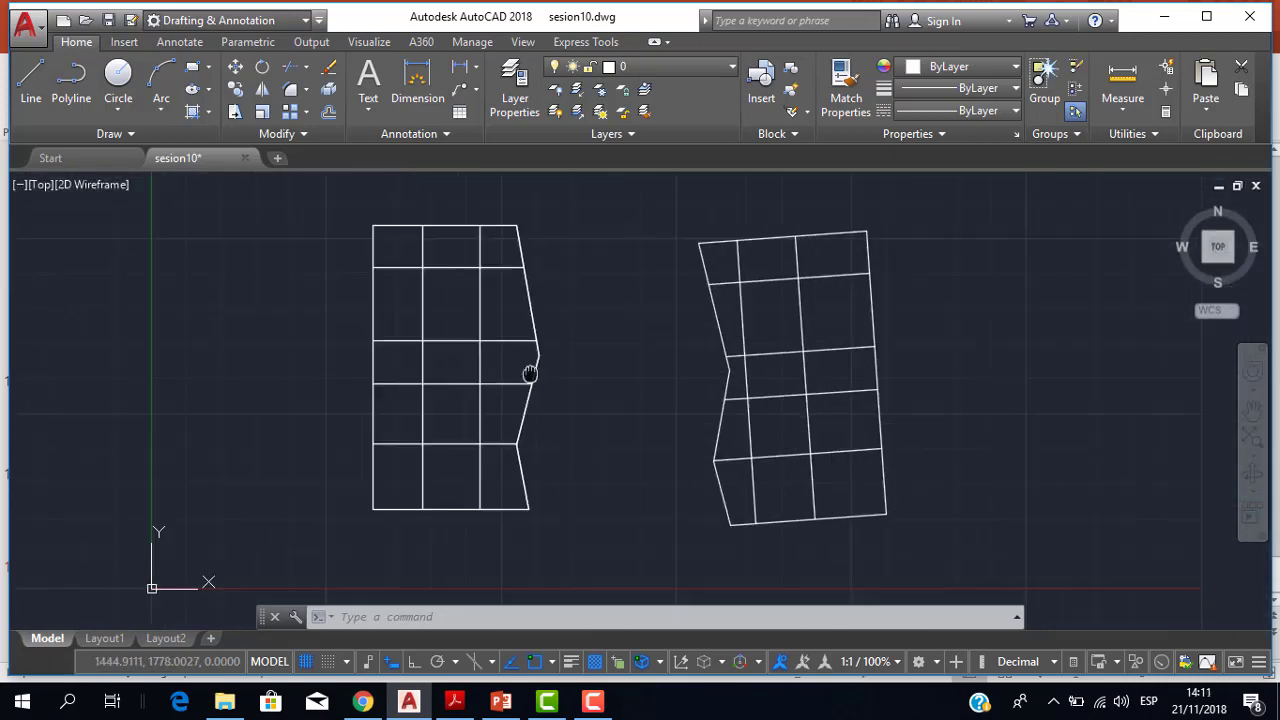
scroll(708, 386, down, 1)
scroll(641, 354, up, 2)
middle_drag(660, 340, 623, 297)
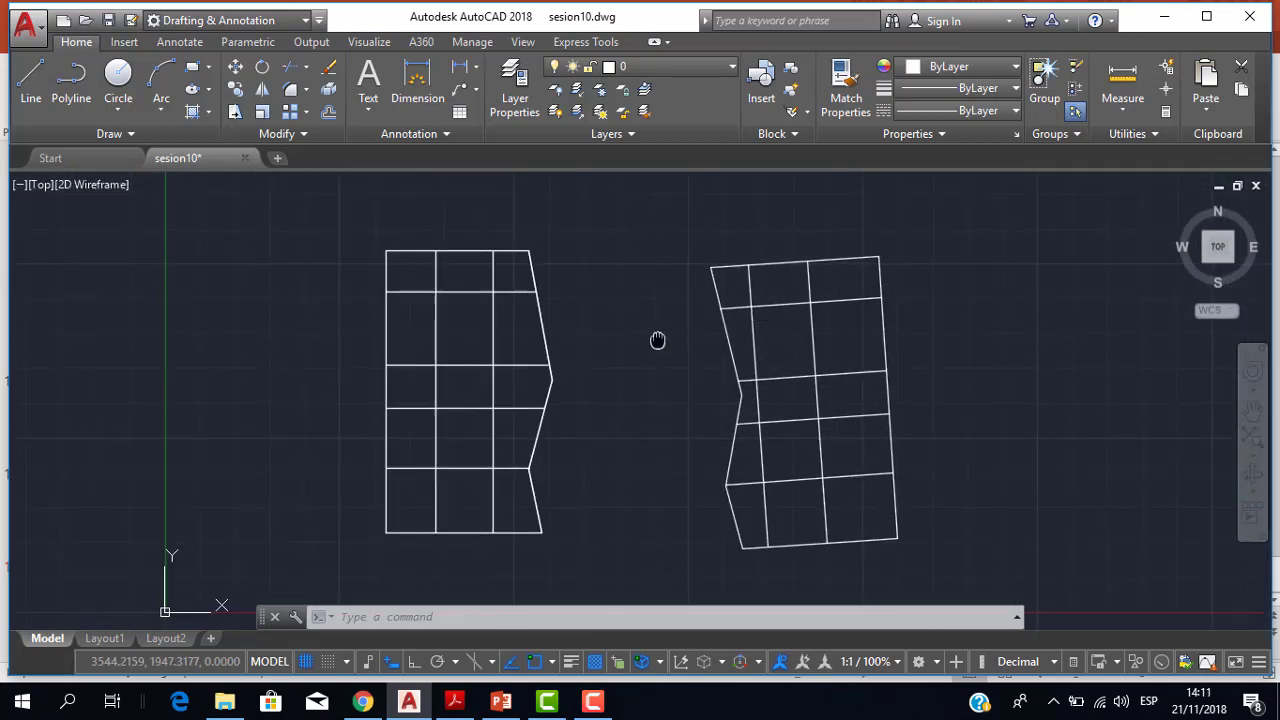
scroll(624, 300, down, 2)
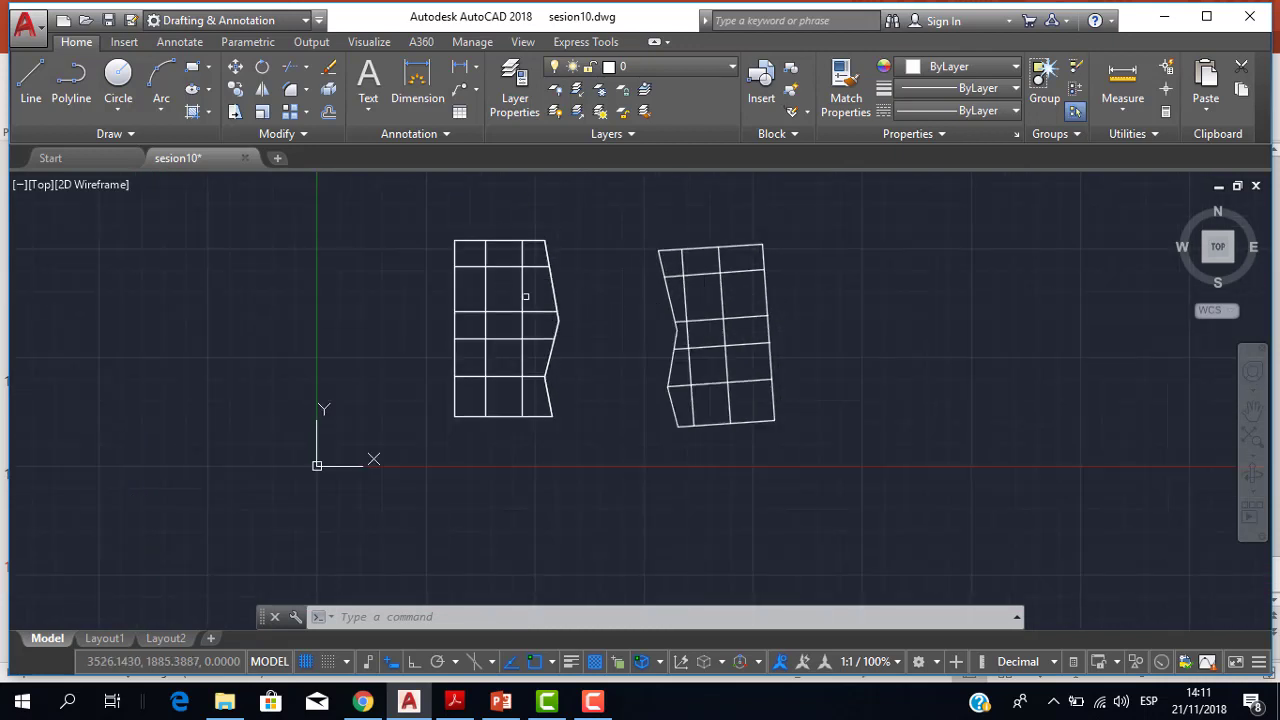
scroll(660, 277, up, 1)
scroll(647, 276, down, 1)
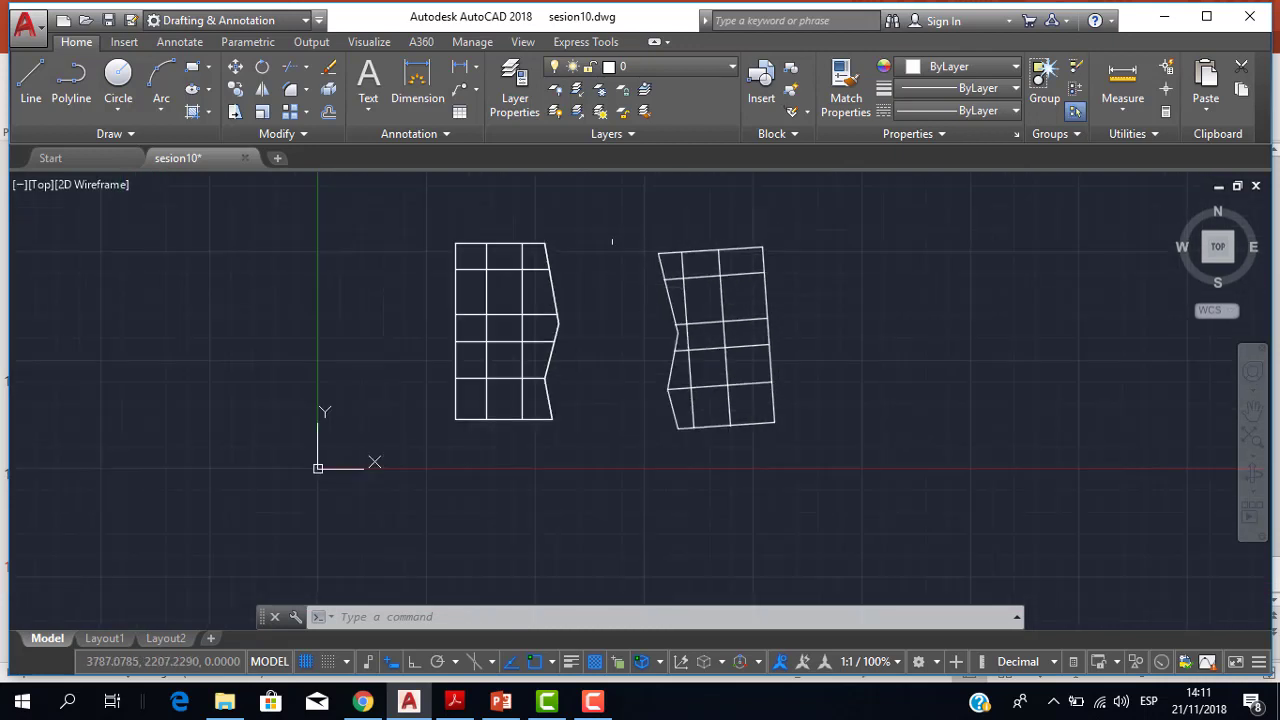
scroll(681, 238, up, 2)
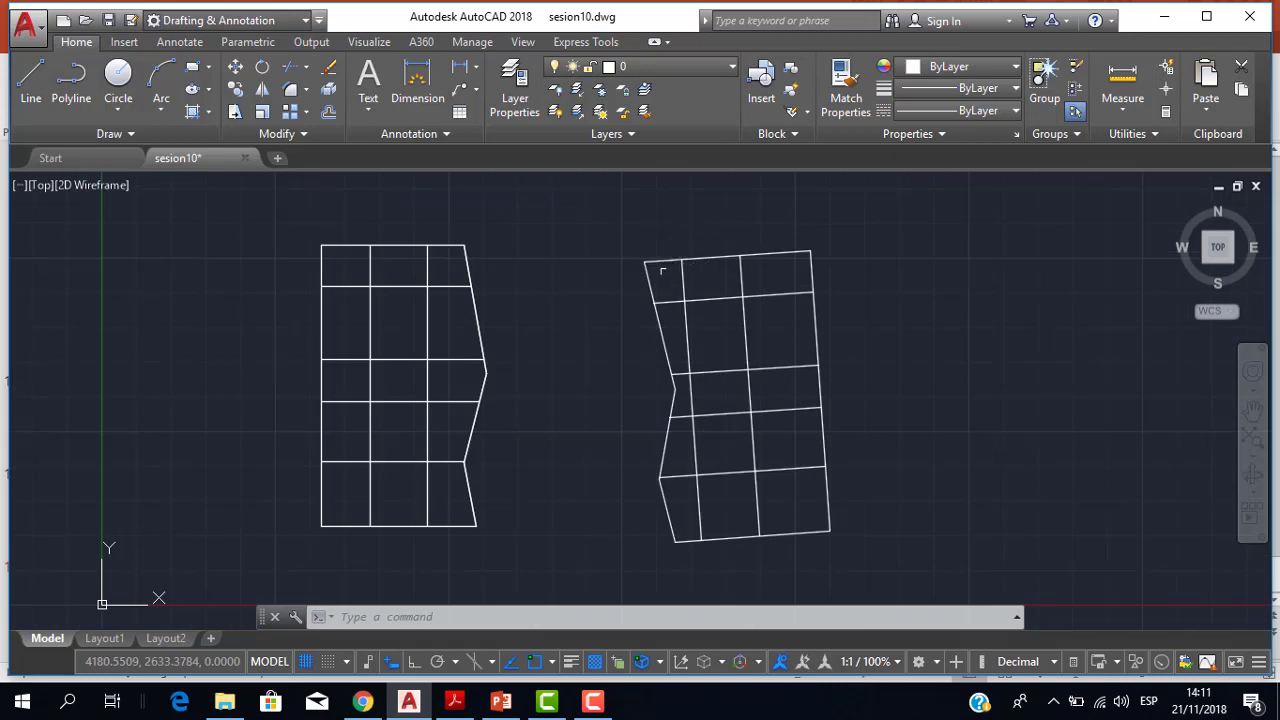
scroll(633, 273, down, 2)
scroll(645, 268, up, 4)
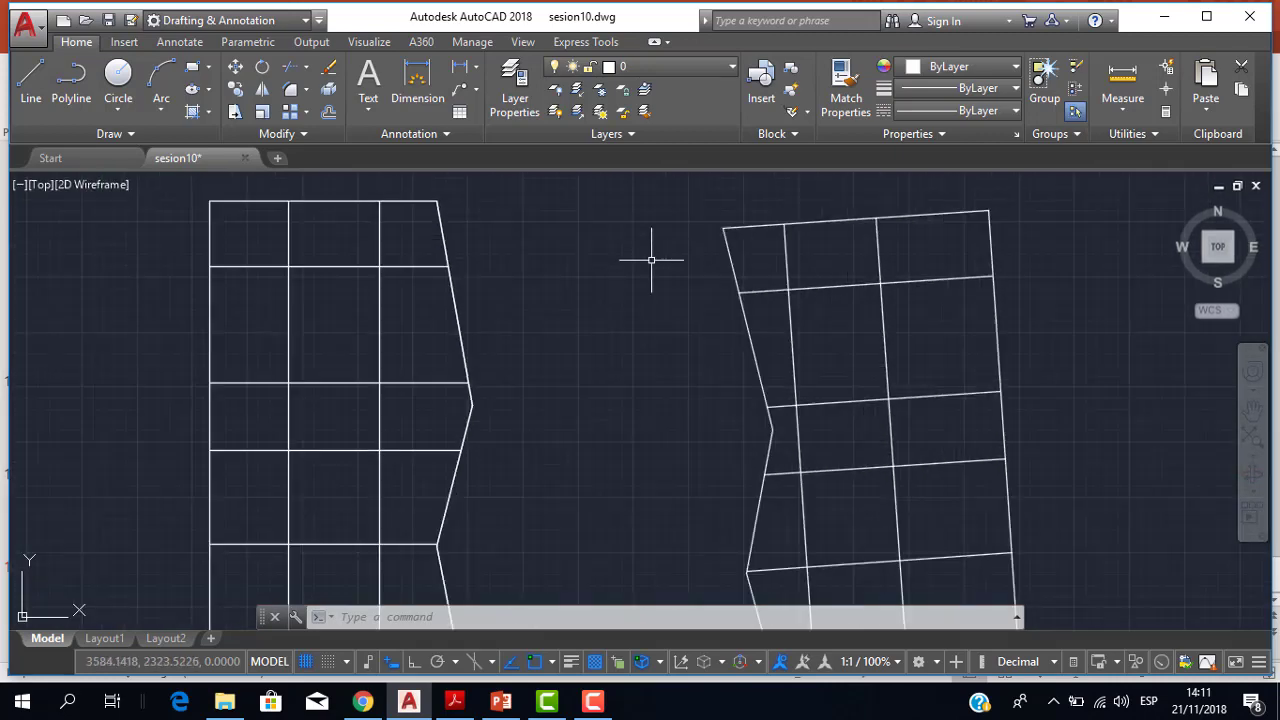
scroll(651, 262, down, 2)
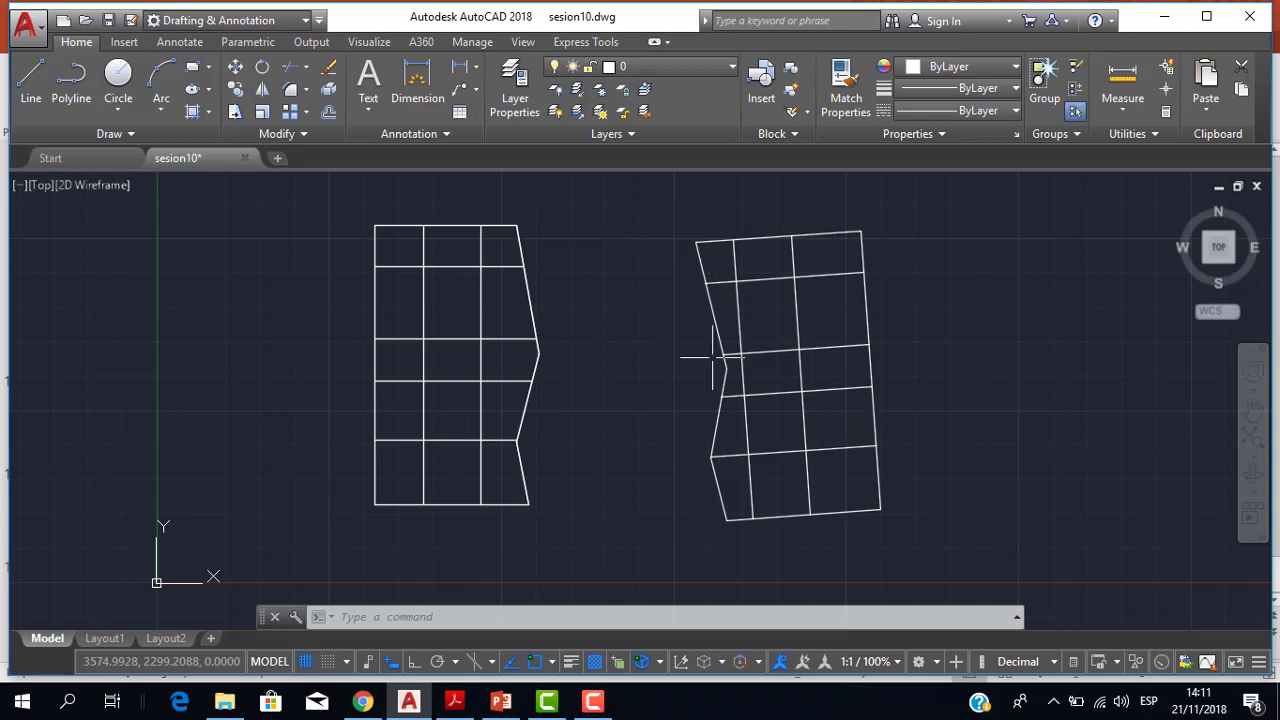
scroll(639, 444, down, 2)
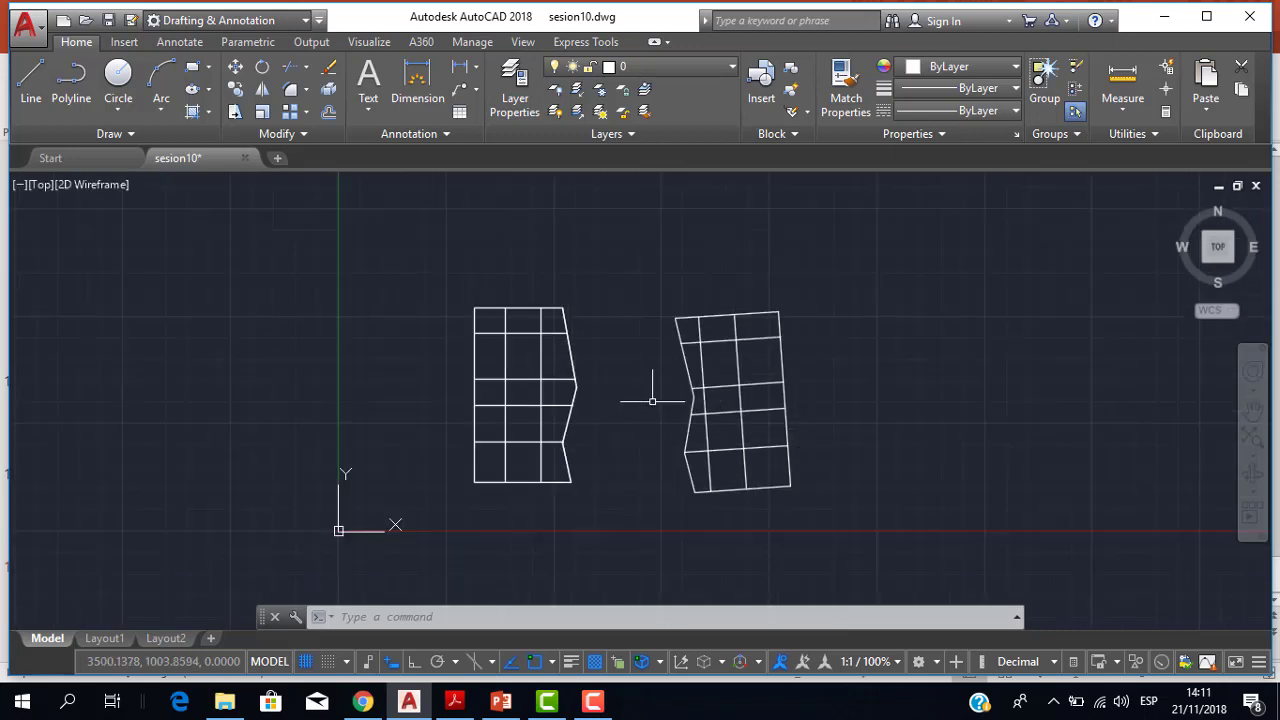
middle_drag(652, 400, 675, 386)
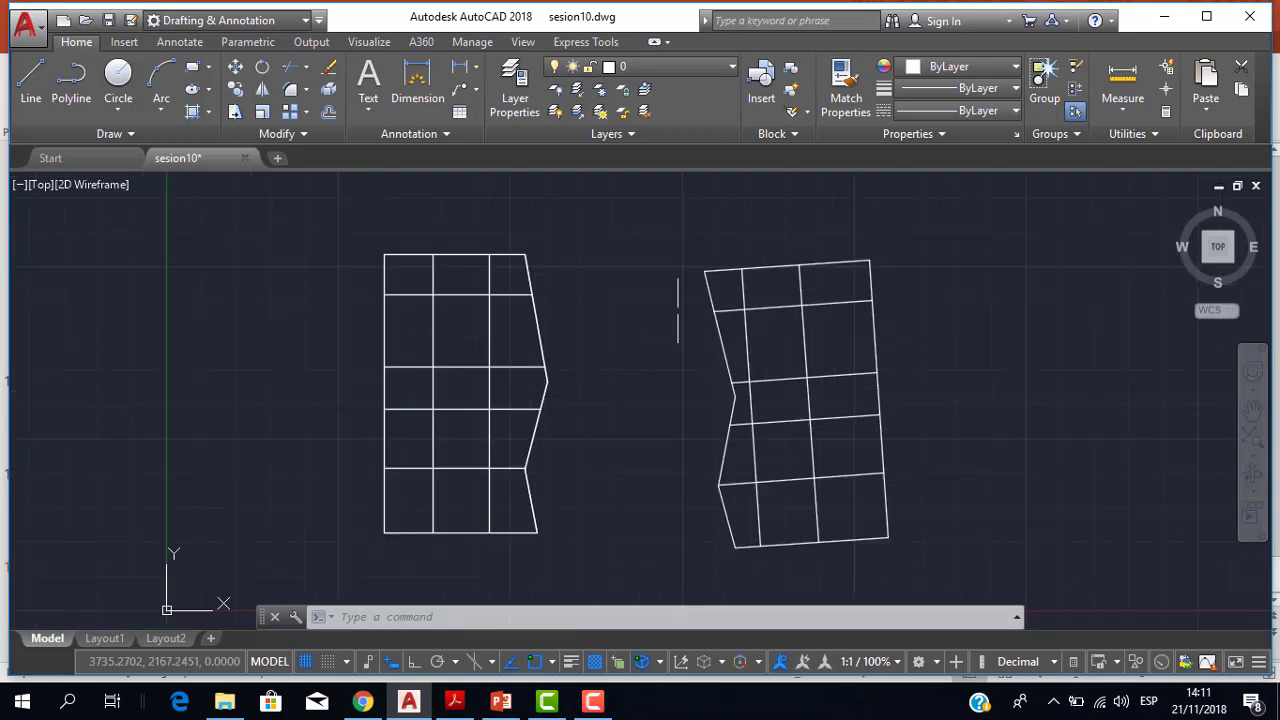
scroll(654, 297, up, 2)
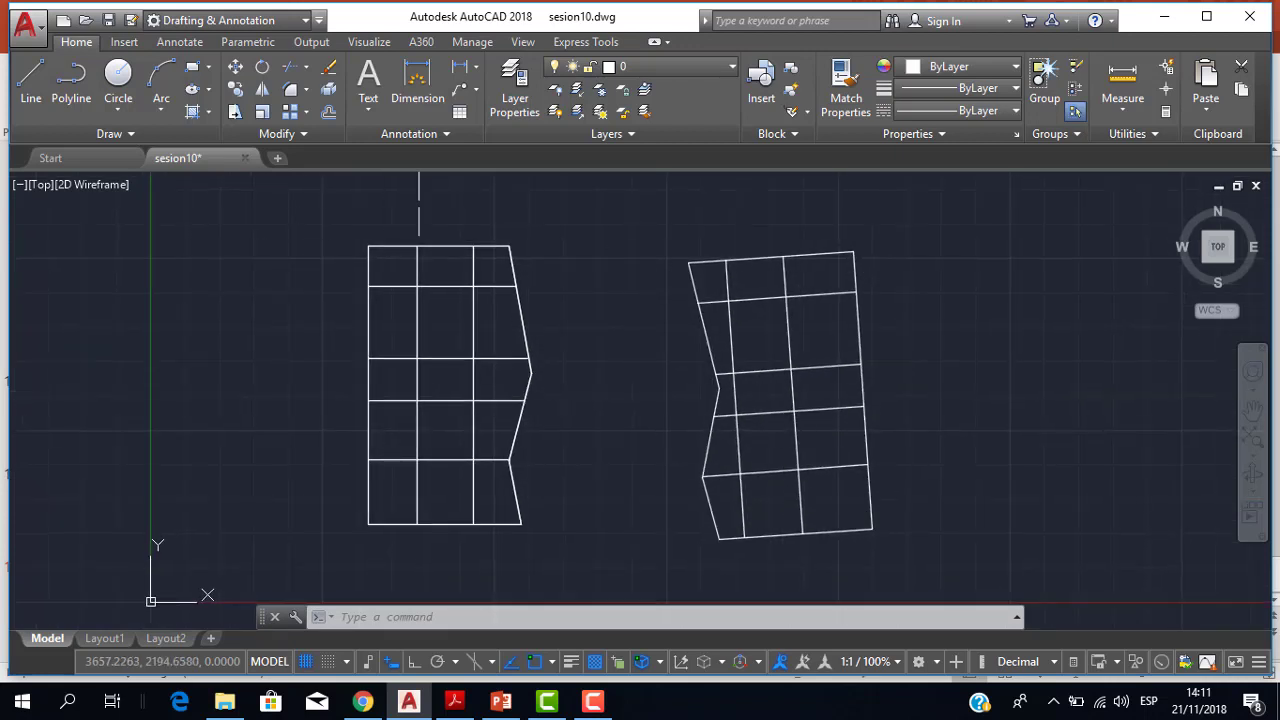
Move the right grid by its top-left corner against the left grid's angled edge
click(632, 218)
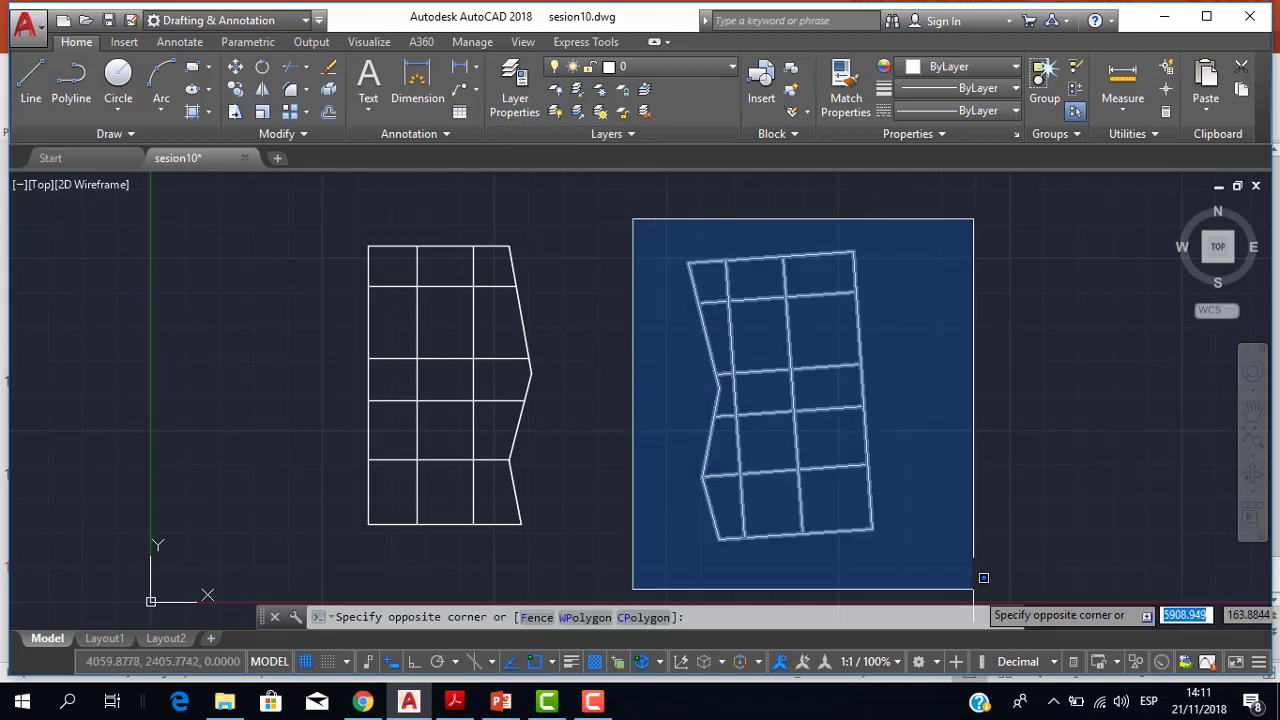
click(985, 580)
click(241, 70)
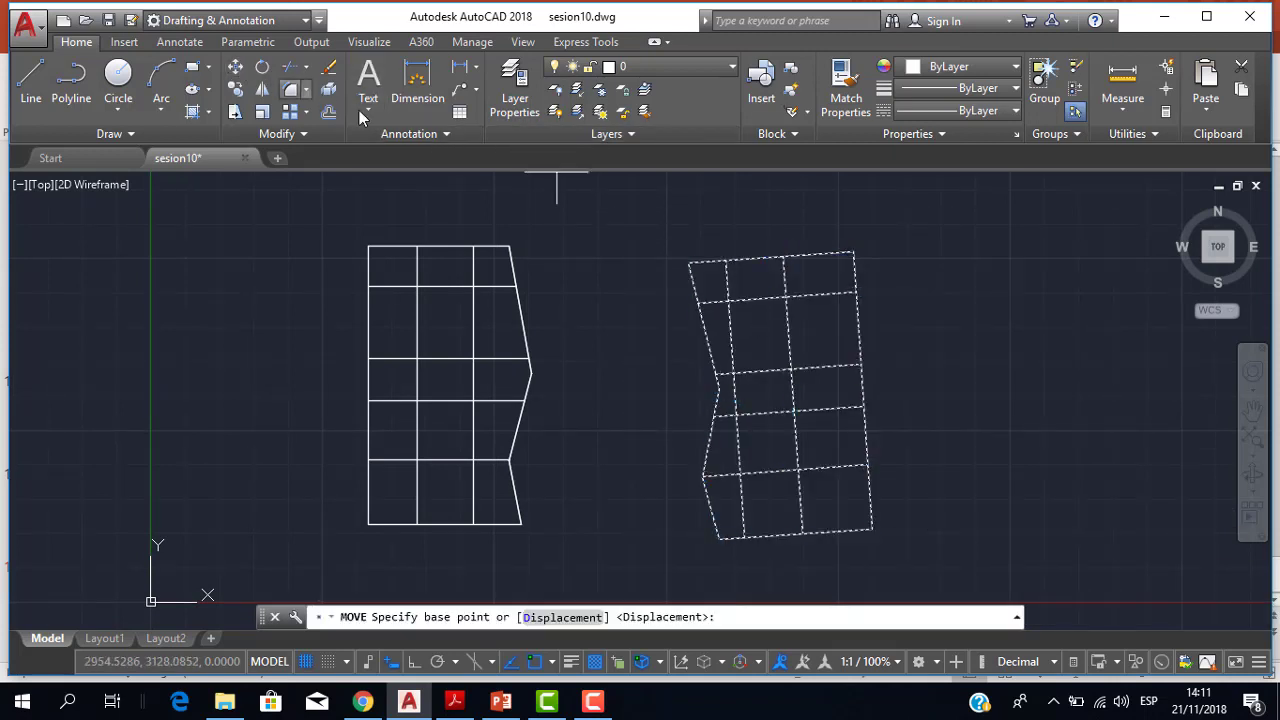
click(689, 264)
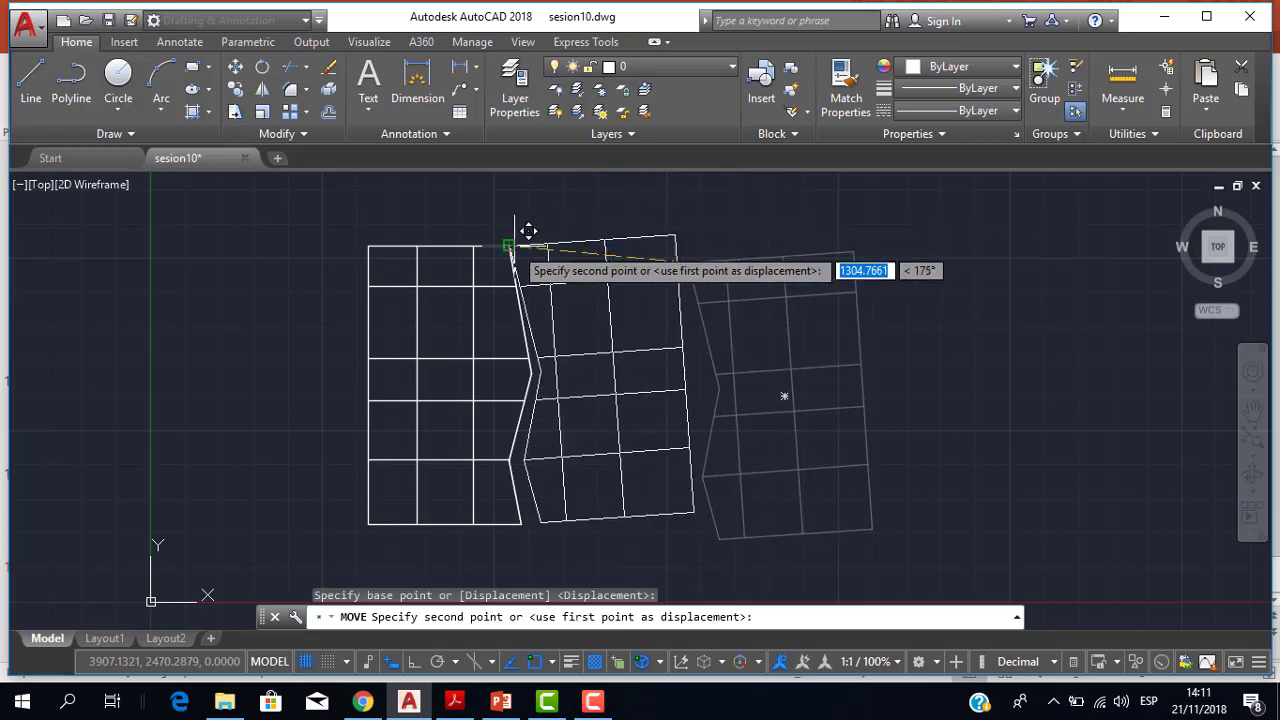
click(512, 238)
Zoom in on the joined grids and start the ROTATE command
scroll(560, 240, up, 2)
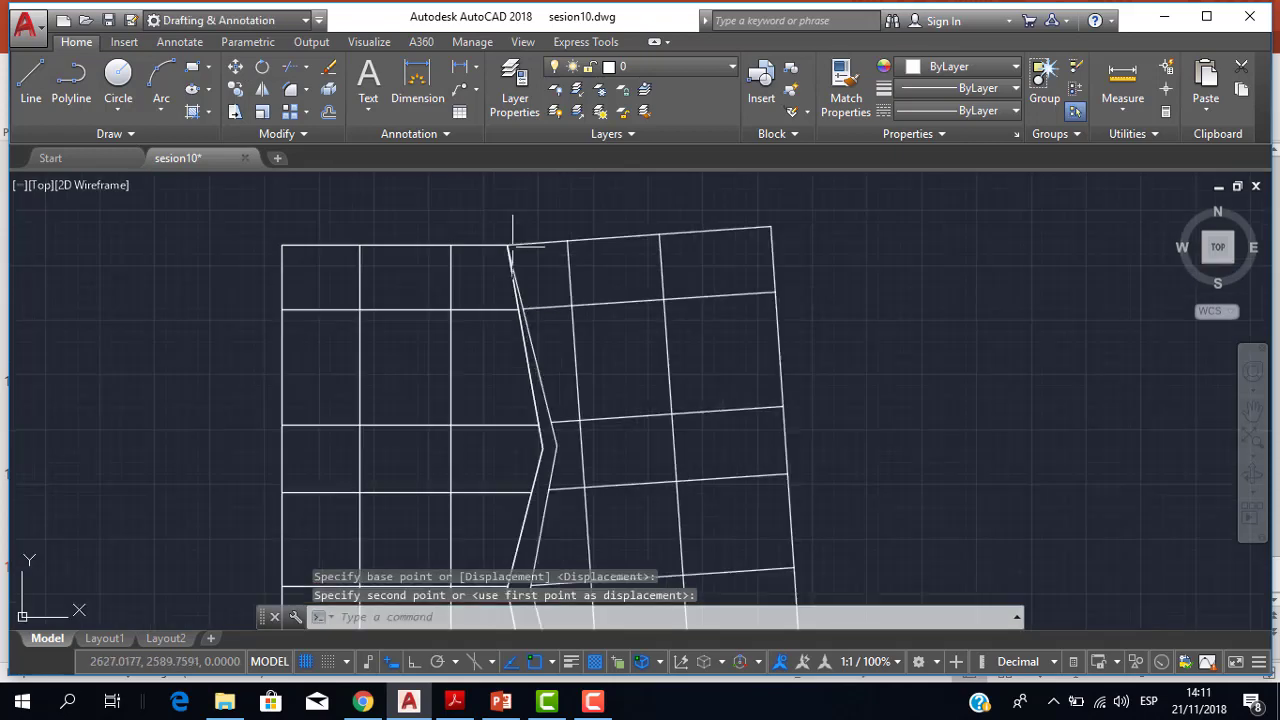
scroll(537, 294, up, 3)
scroll(540, 290, down, 5)
middle_drag(567, 285, 588, 264)
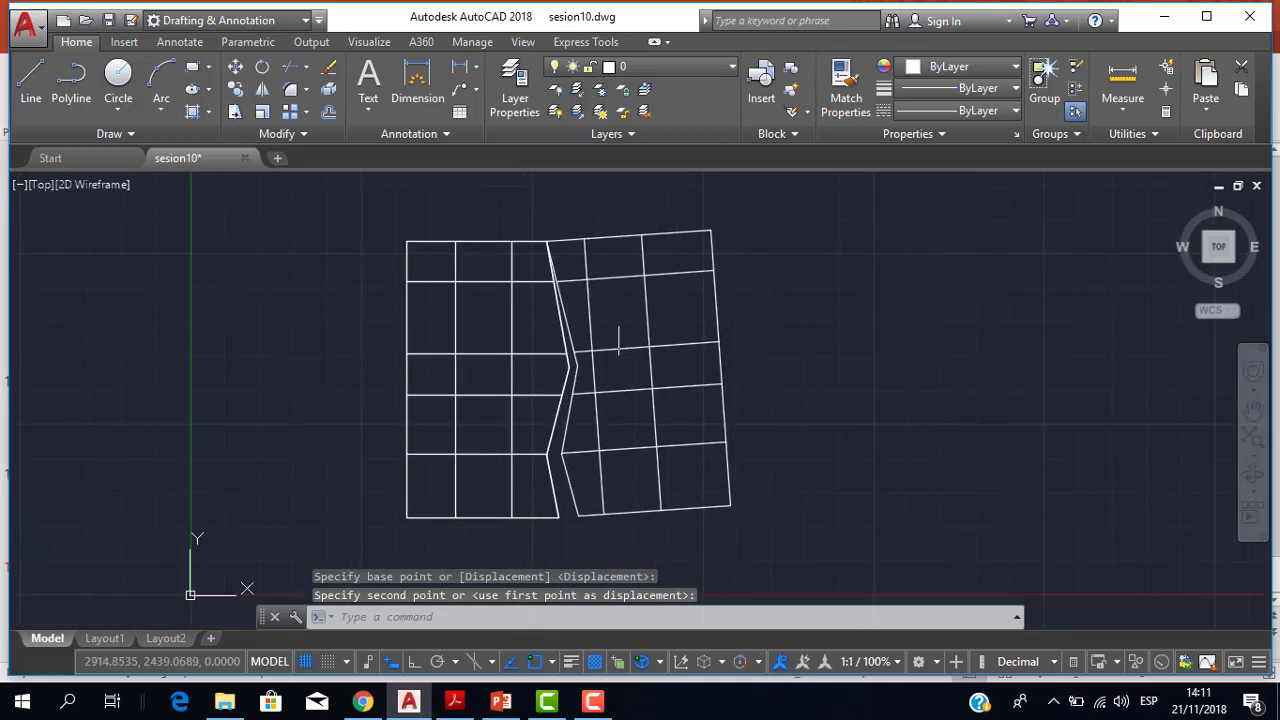
middle_drag(610, 345, 626, 320)
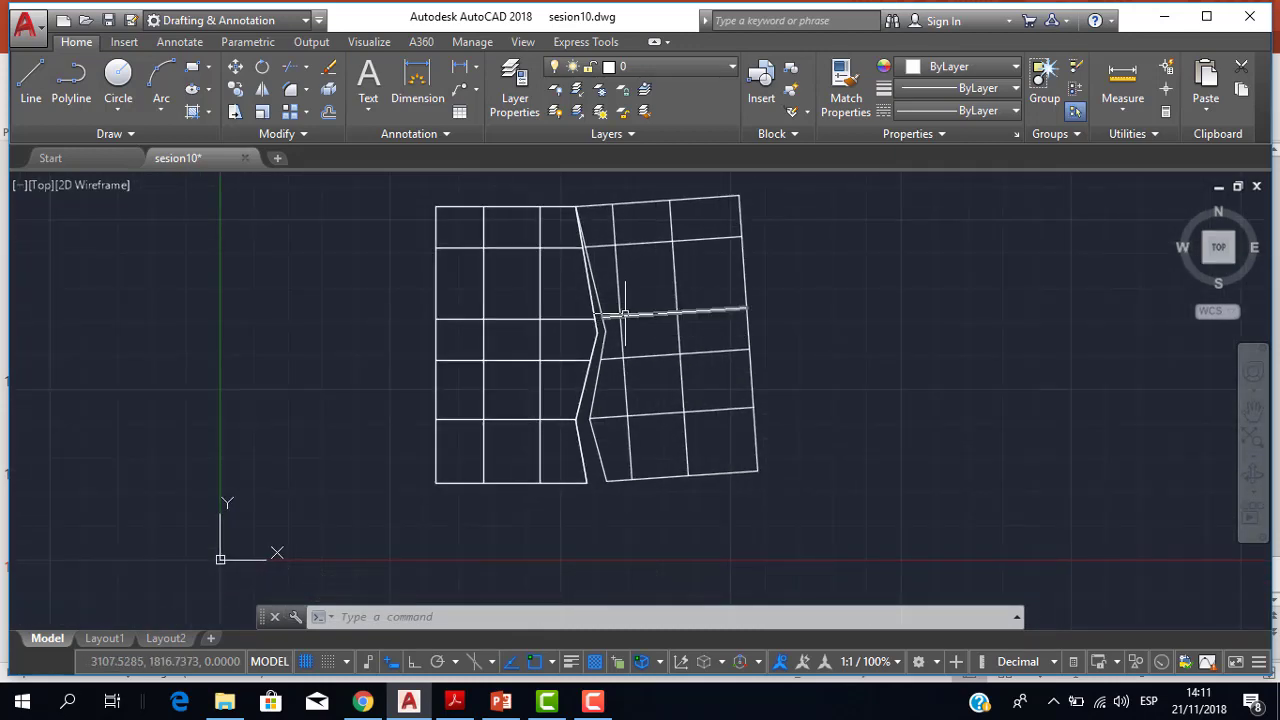
scroll(624, 314, up, 4)
scroll(643, 294, down, 4)
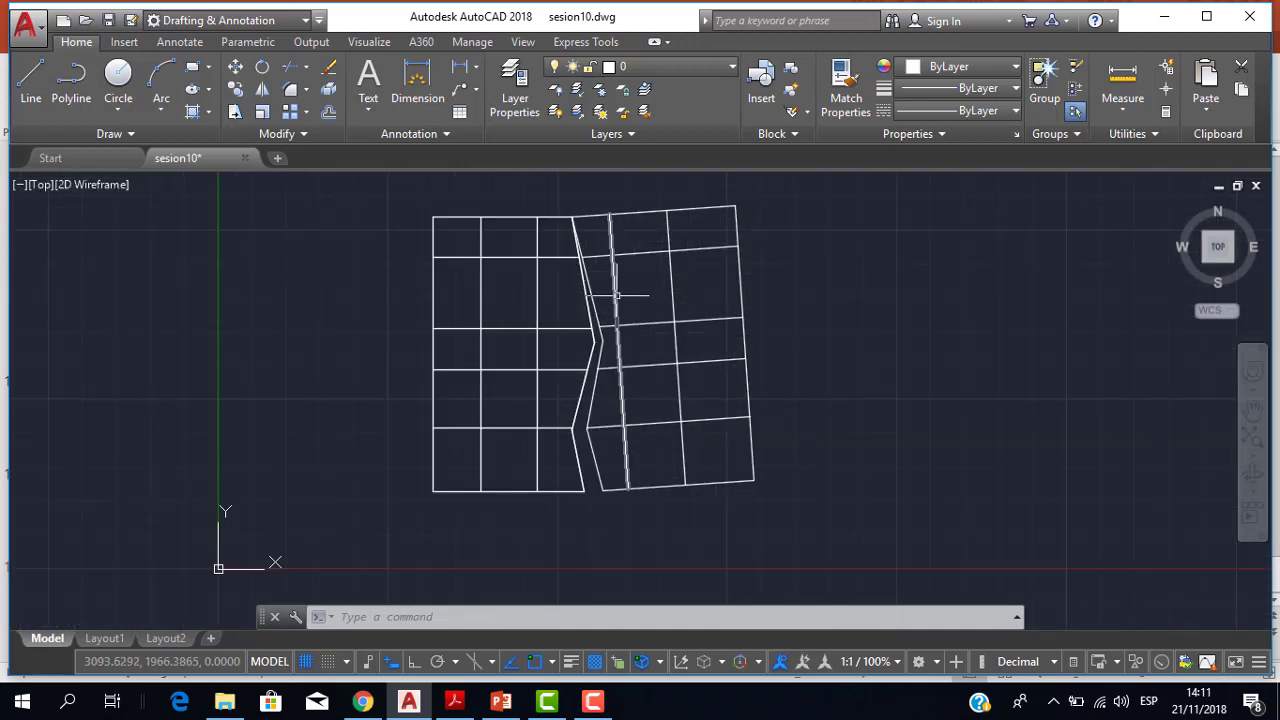
scroll(617, 295, up, 2)
scroll(596, 366, down, 2)
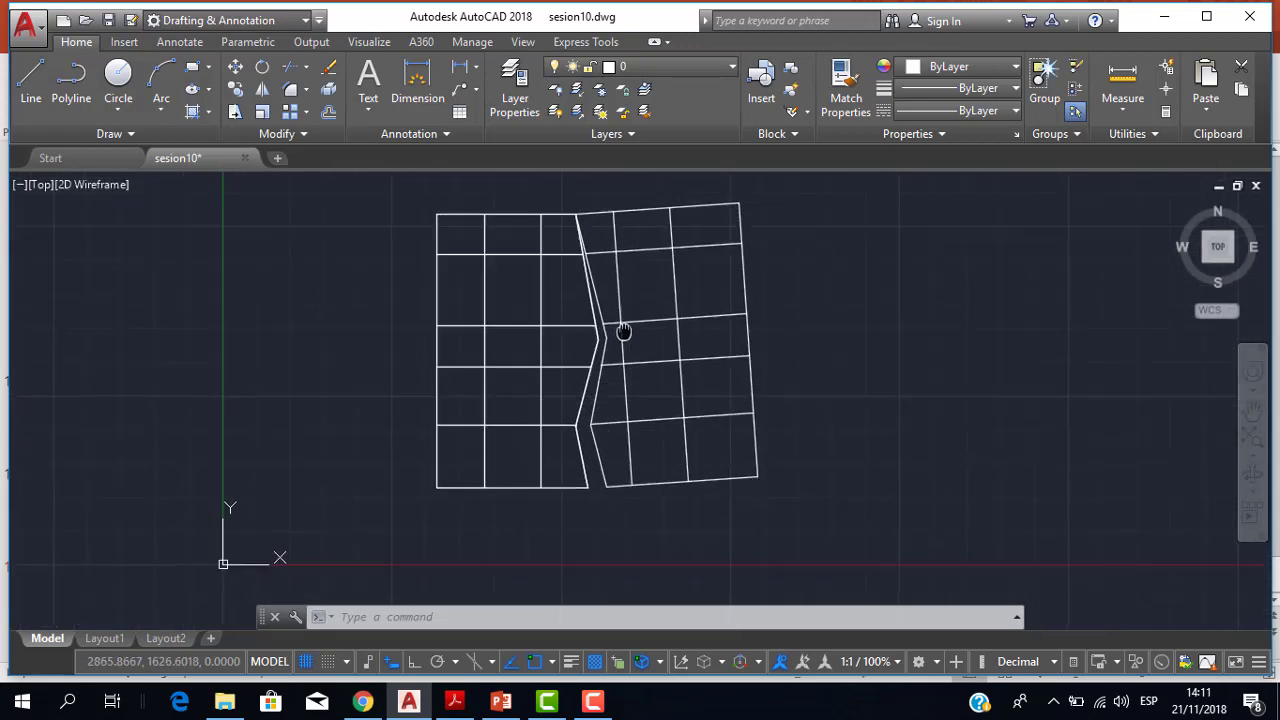
scroll(609, 413, up, 2)
scroll(604, 513, up, 2)
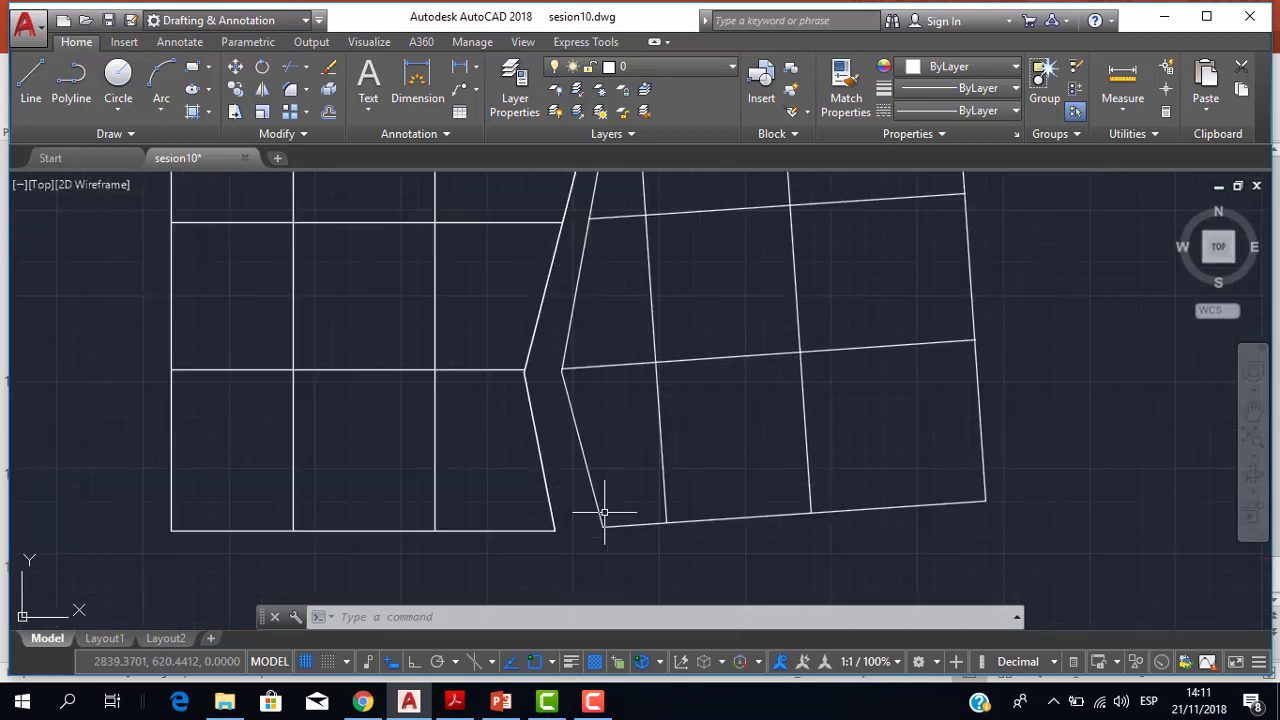
scroll(576, 521, down, 1)
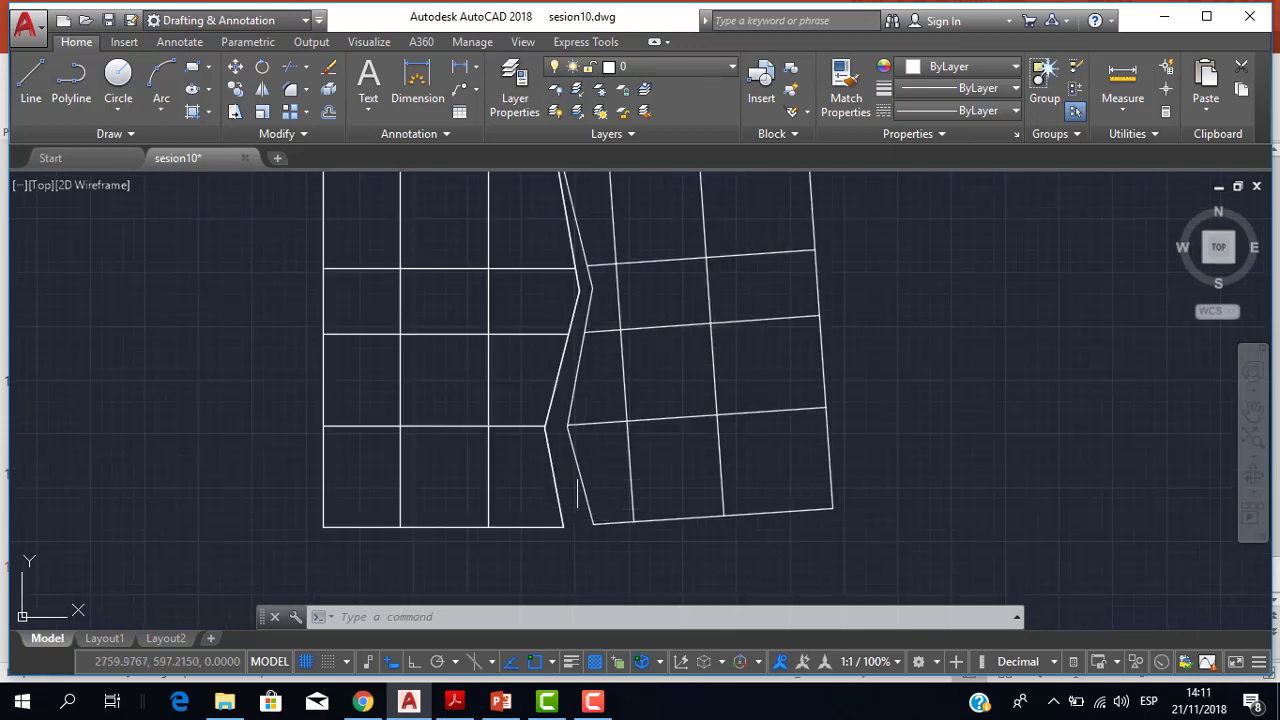
scroll(600, 350, down, 2)
scroll(598, 357, down, 1)
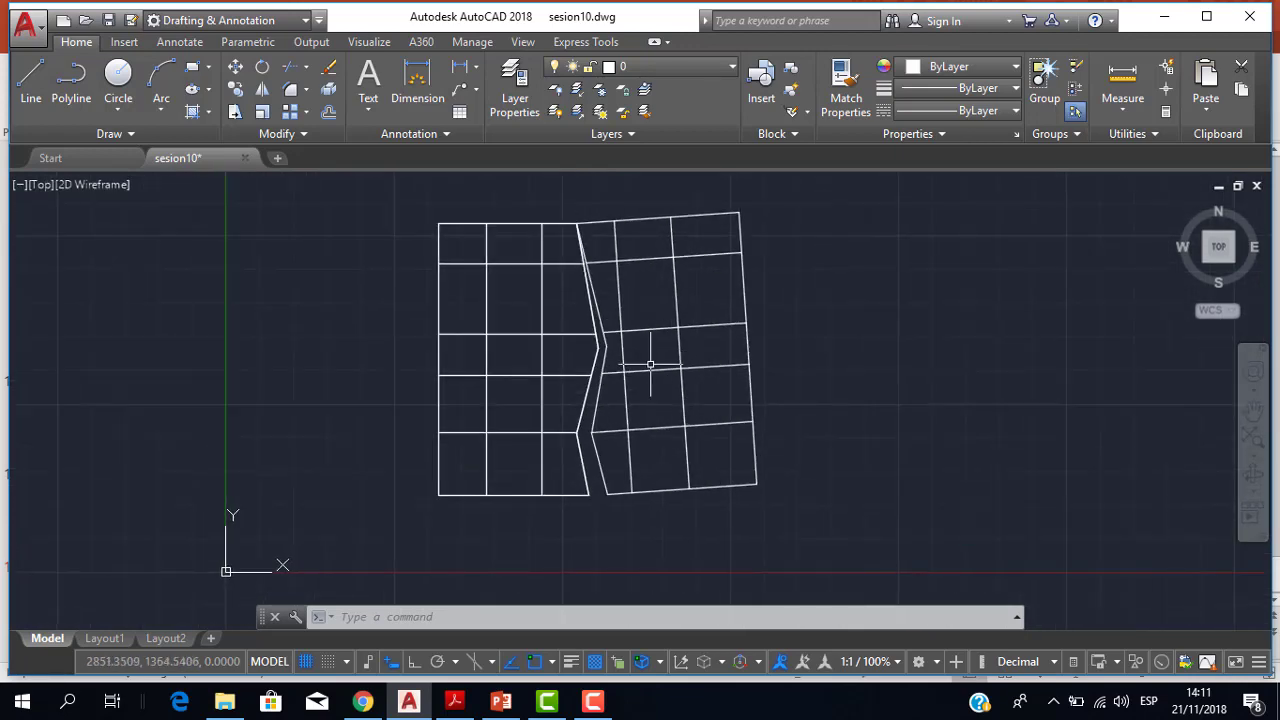
scroll(650, 365, up, 2)
scroll(645, 362, down, 2)
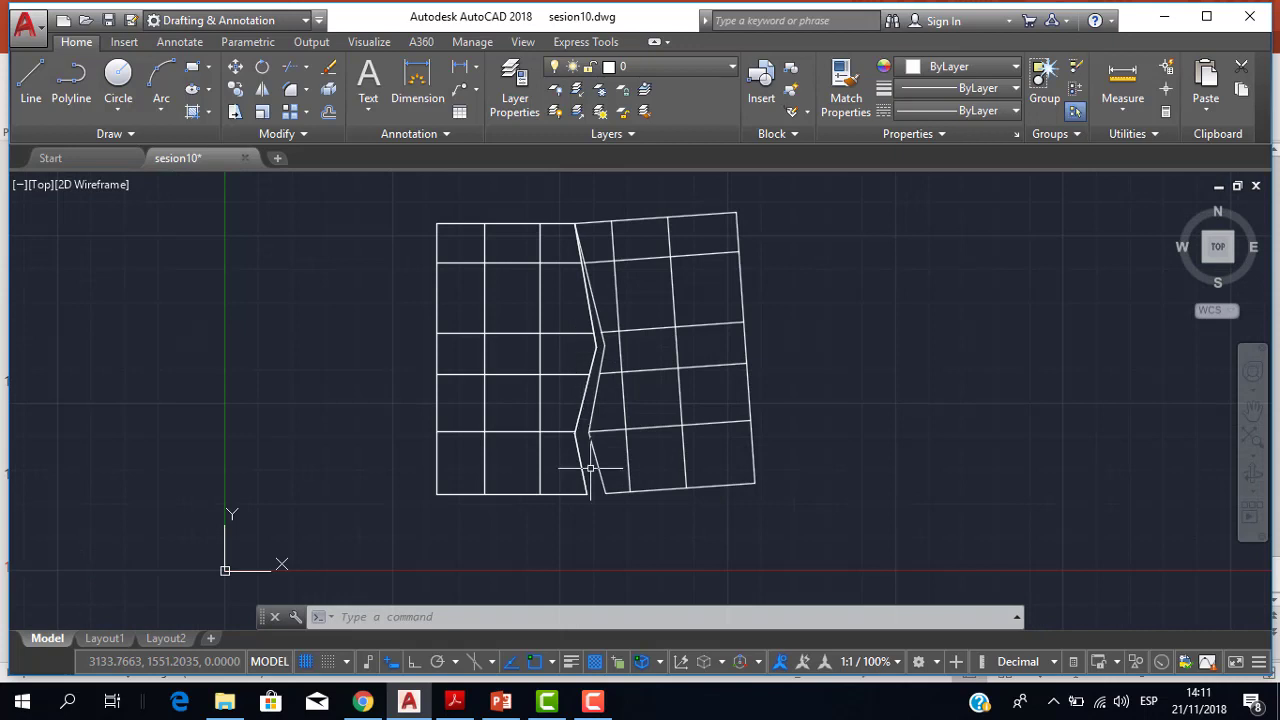
scroll(628, 313, up, 2)
scroll(624, 310, down, 2)
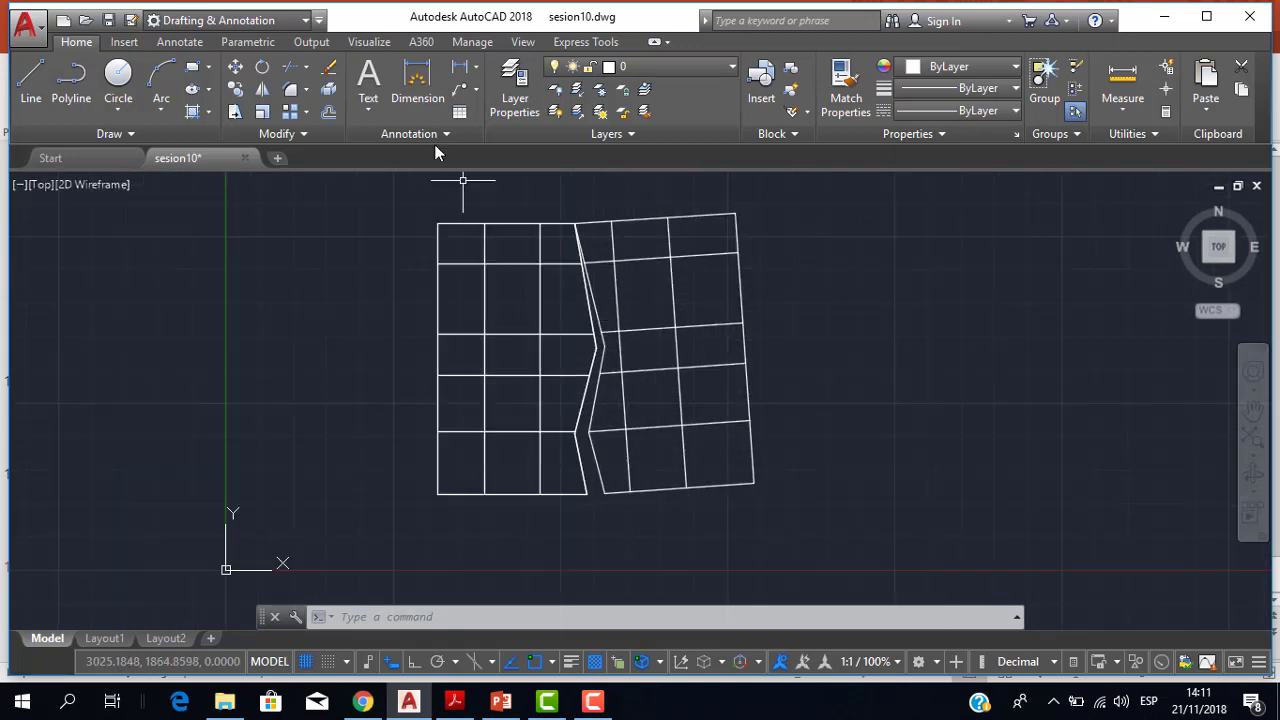
click(265, 67)
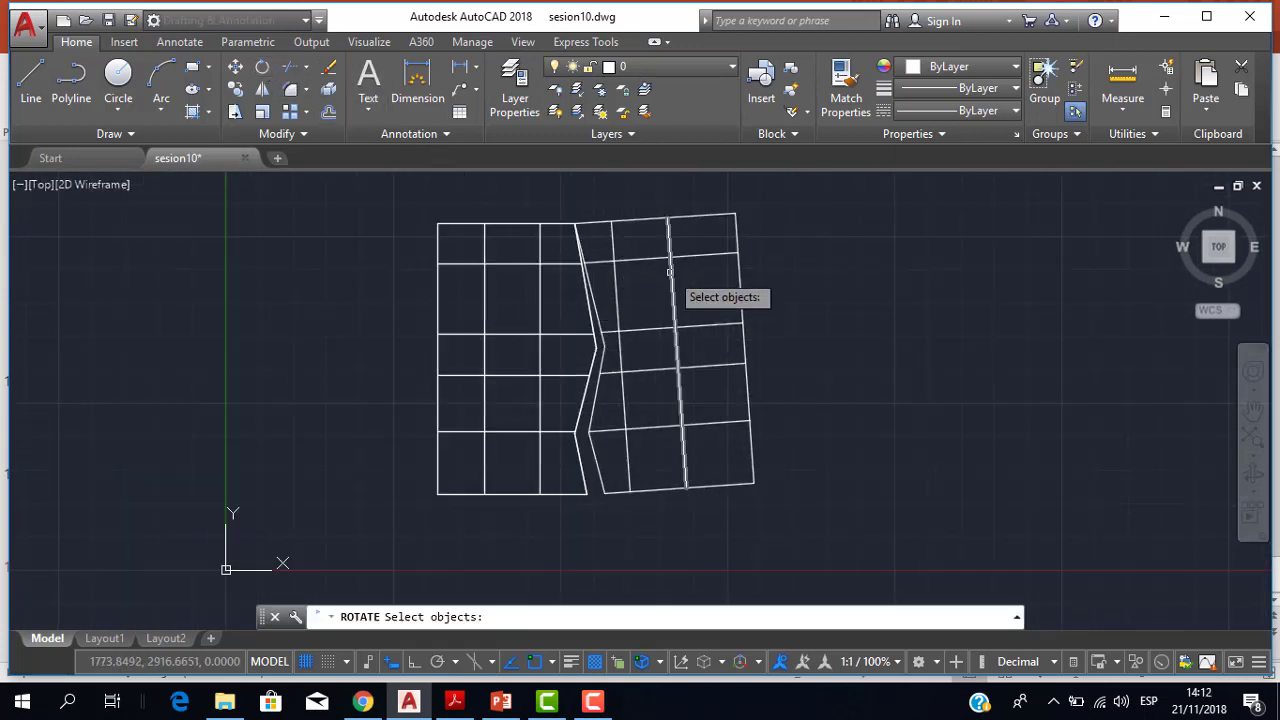
Select the right grid's seven objects and pivot on its top-left corner
middle_drag(688, 312, 653, 317)
click(783, 537)
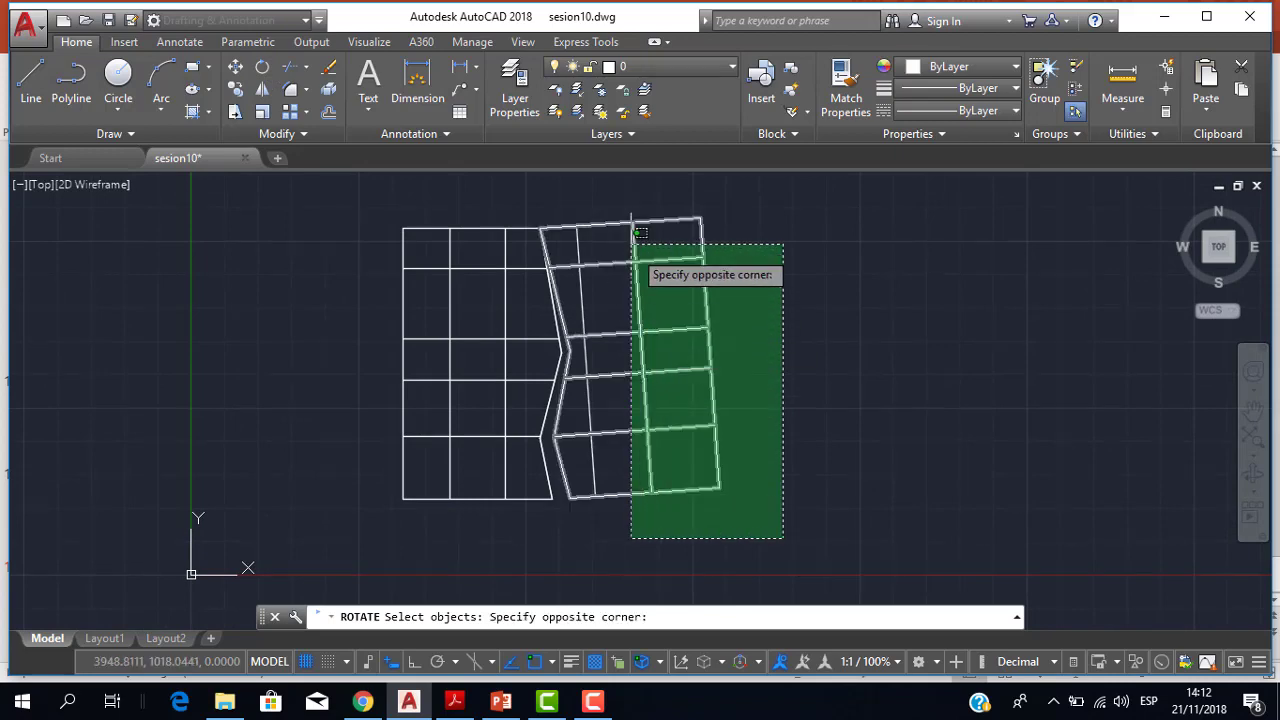
click(597, 183)
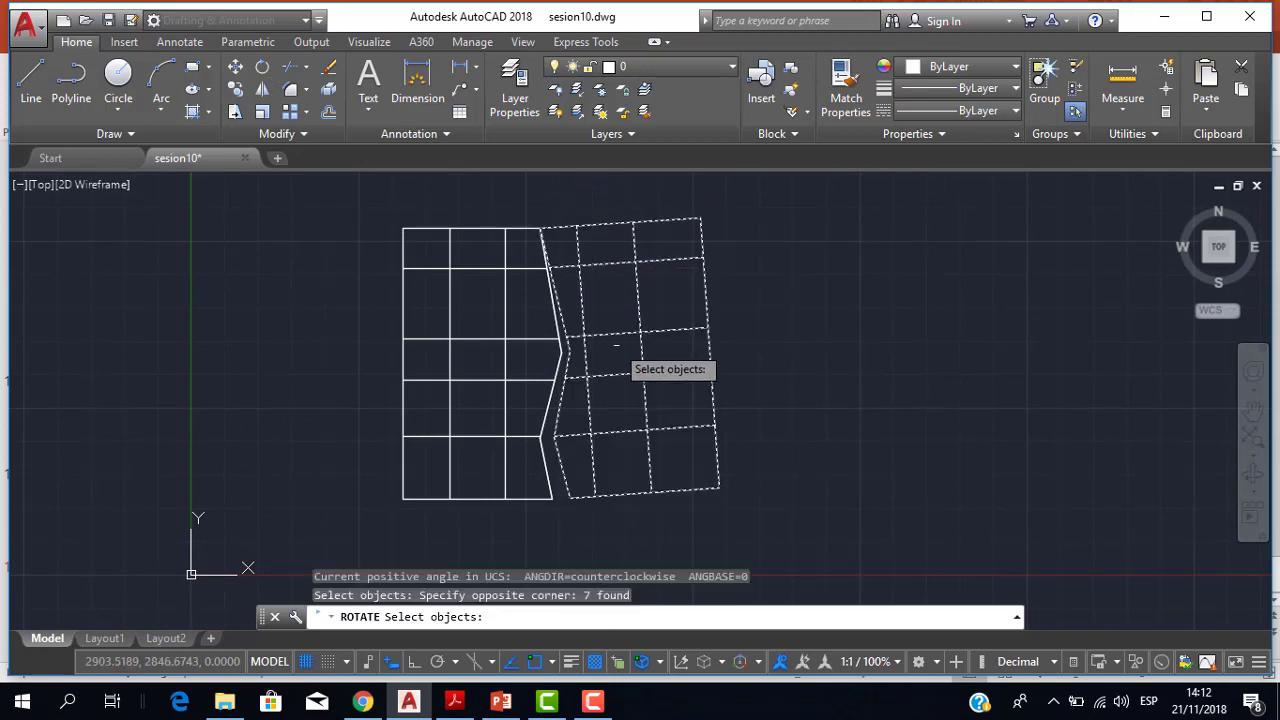
scroll(632, 349, up, 2)
scroll(632, 349, down, 2)
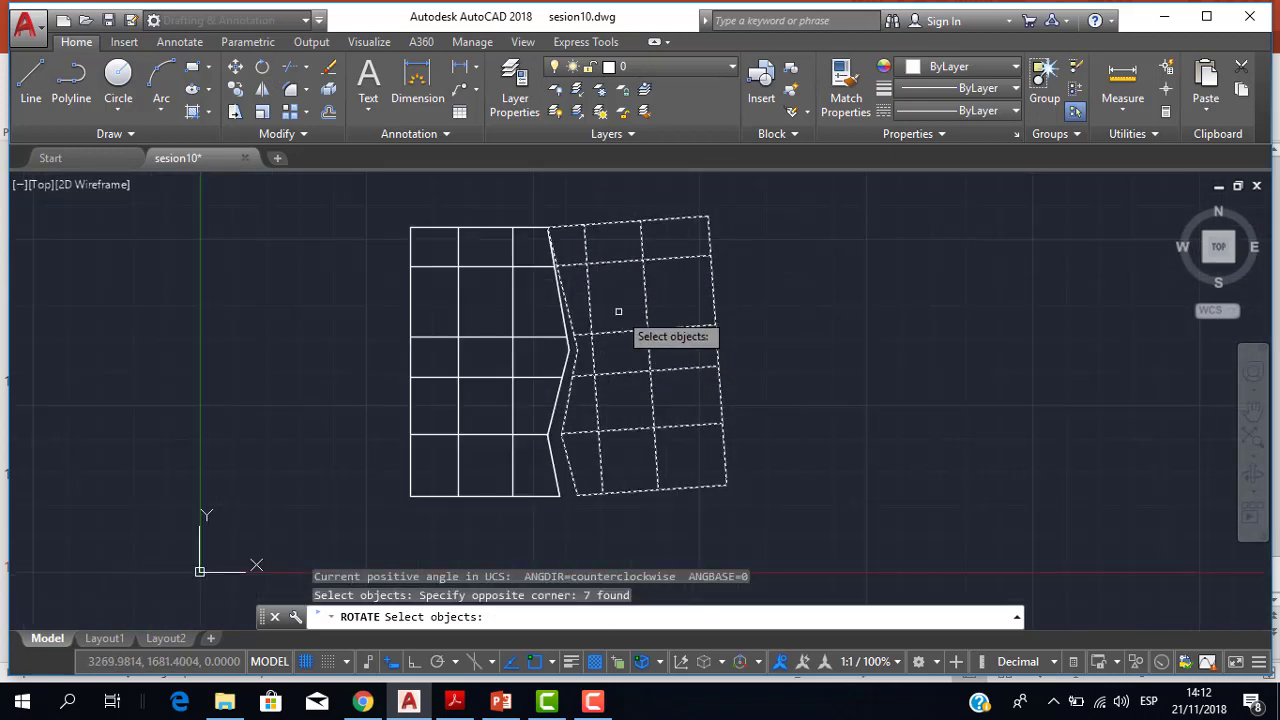
key(Return)
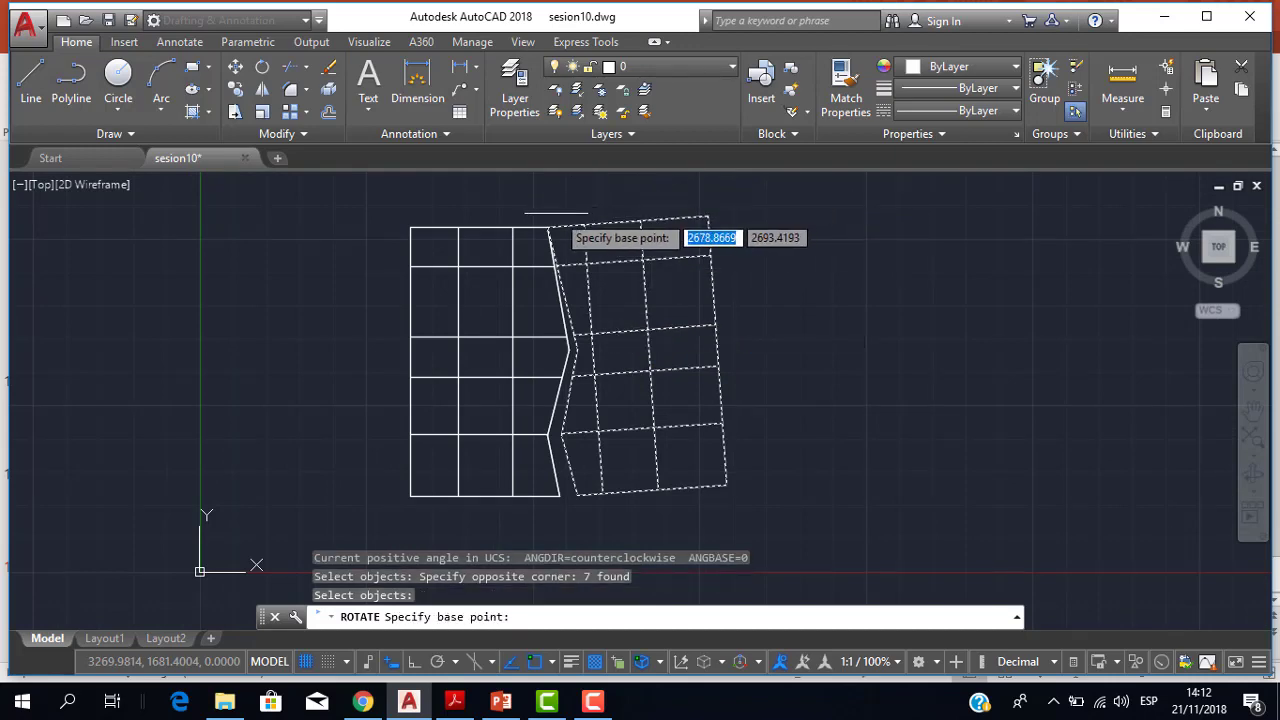
scroll(546, 224, up, 3)
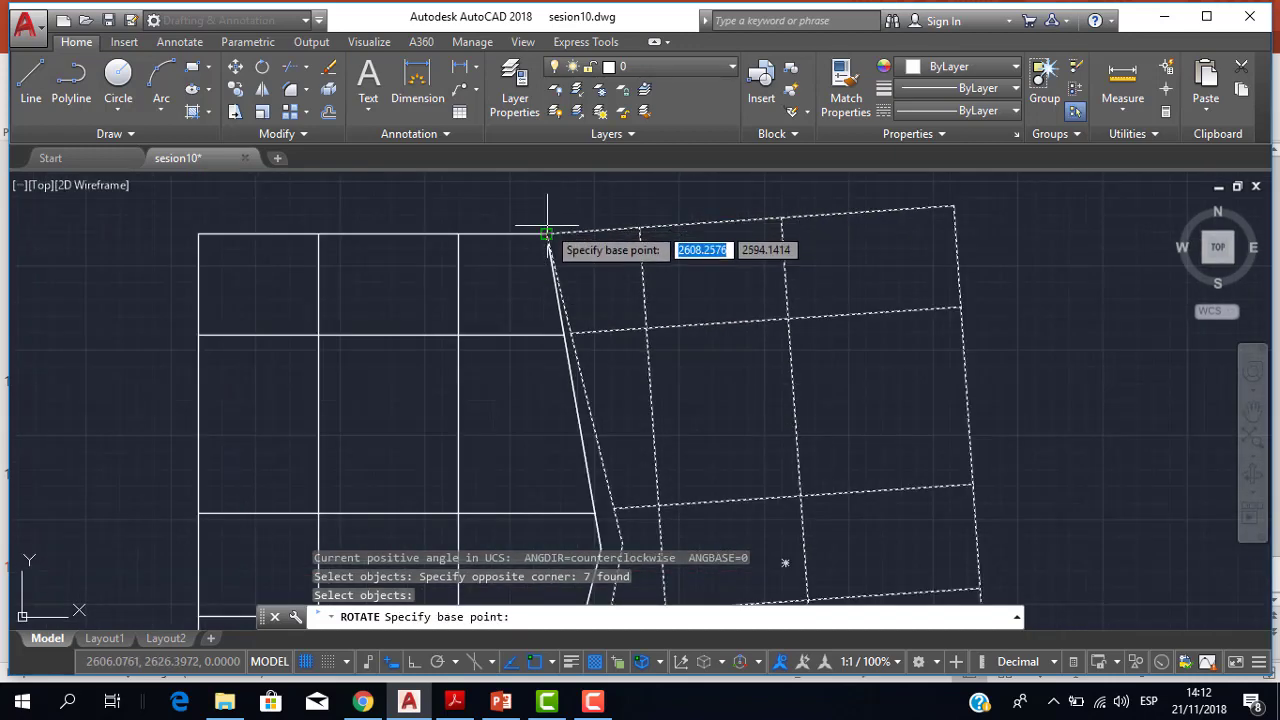
click(547, 233)
scroll(547, 226, down, 3)
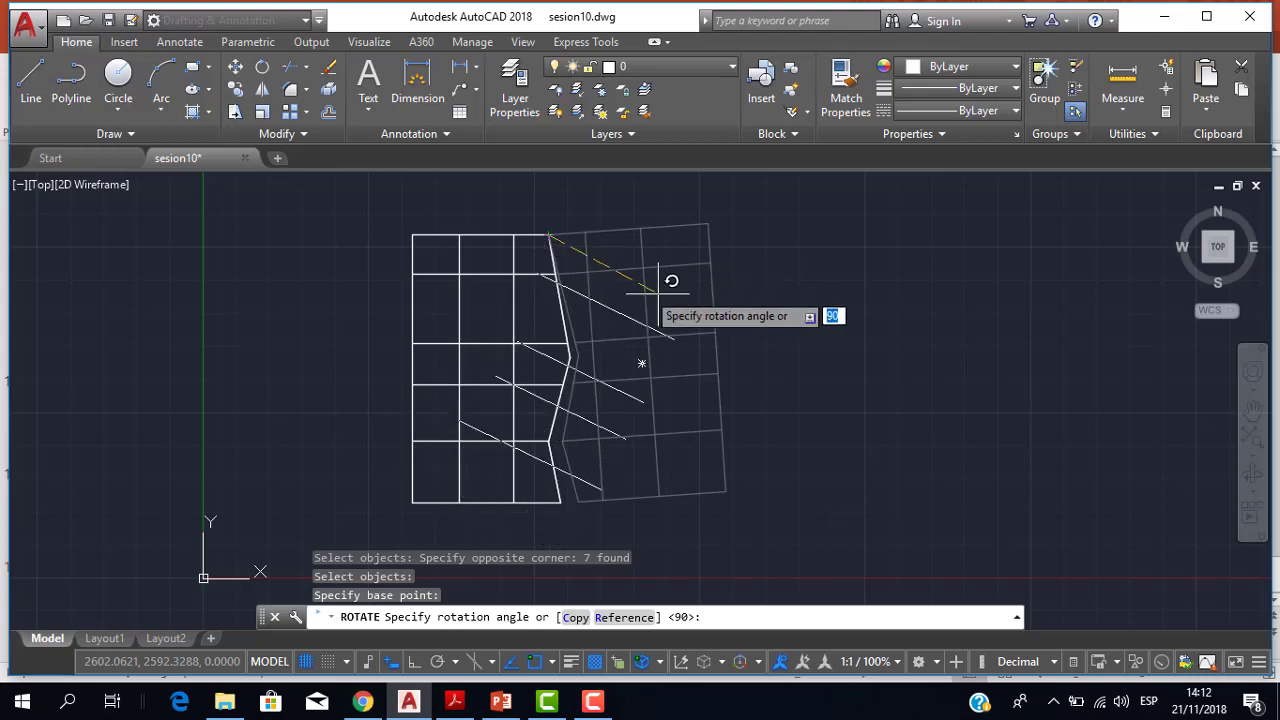
Rotate by Reference, taking the right grid's edge endpoints and aligning to the left grid's corner
key(Down)
key(Down)
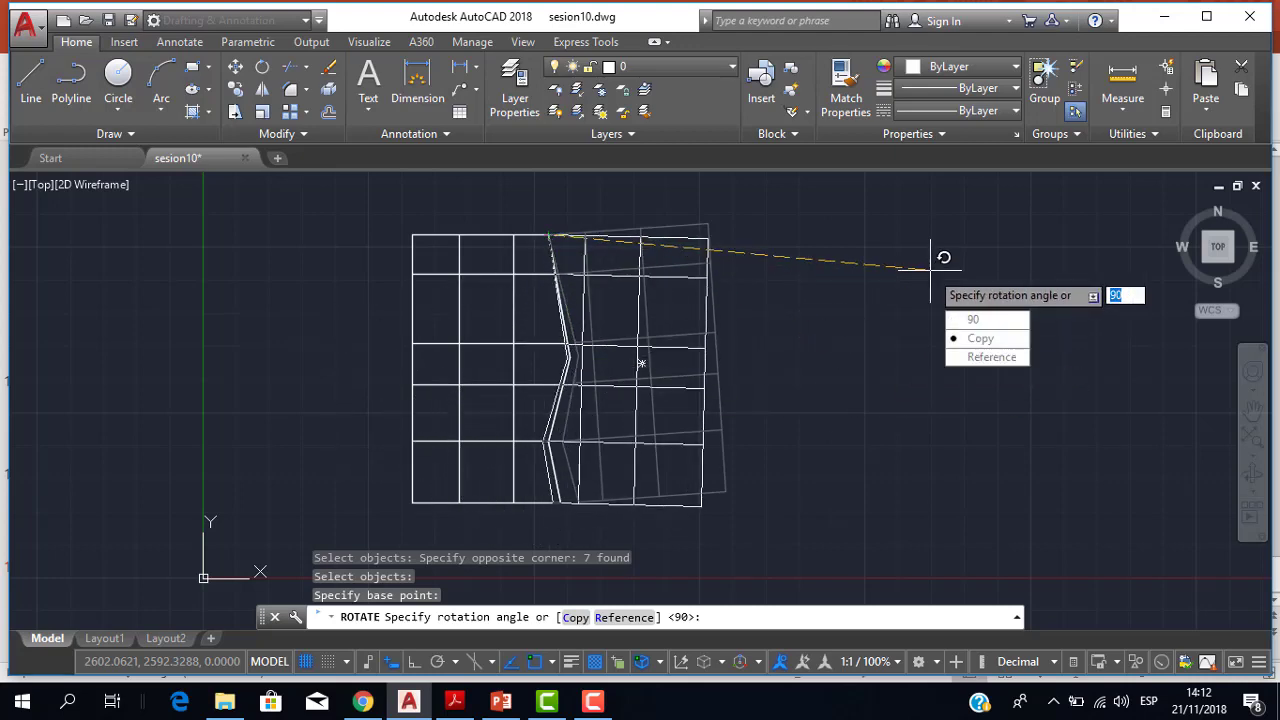
click(991, 357)
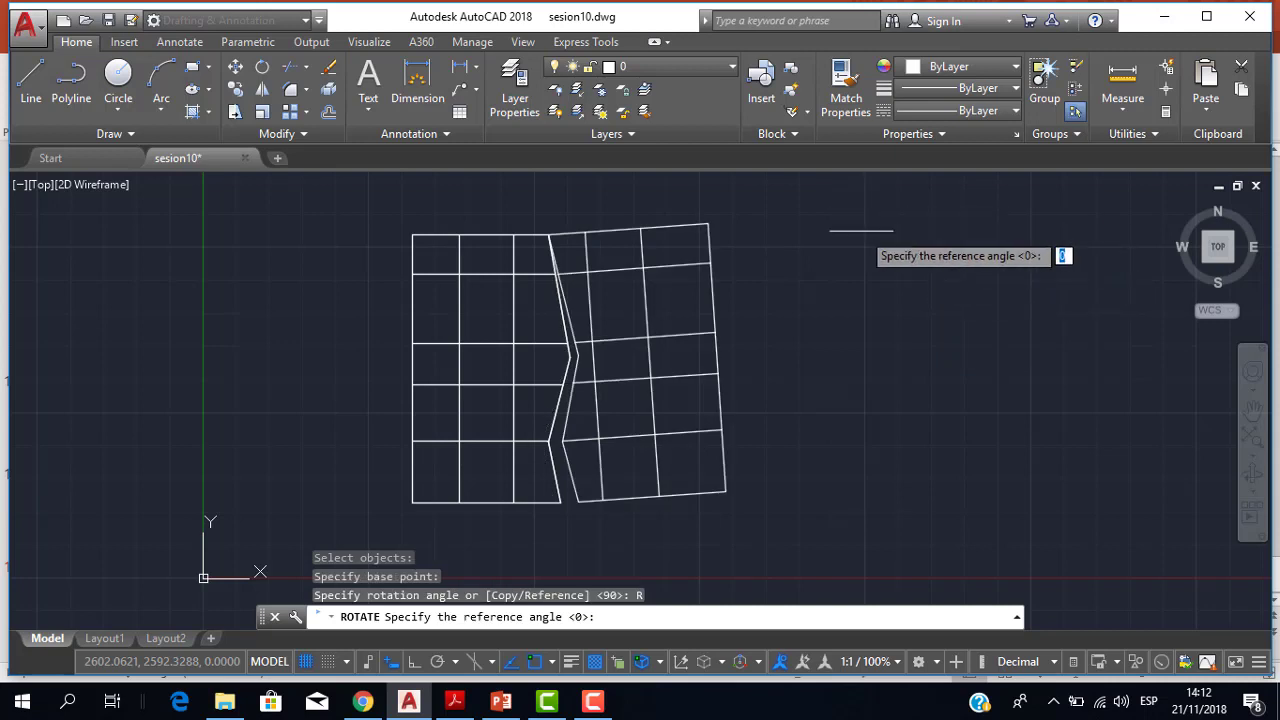
middle_drag(528, 200, 523, 206)
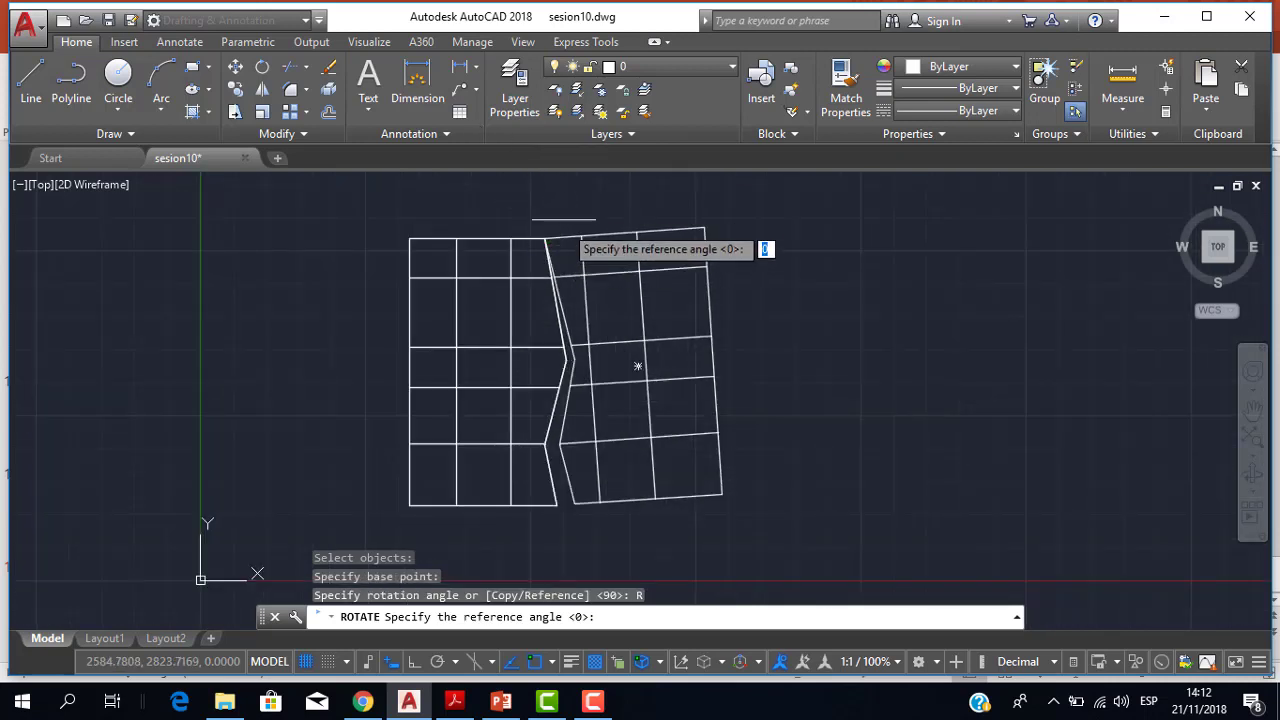
click(545, 238)
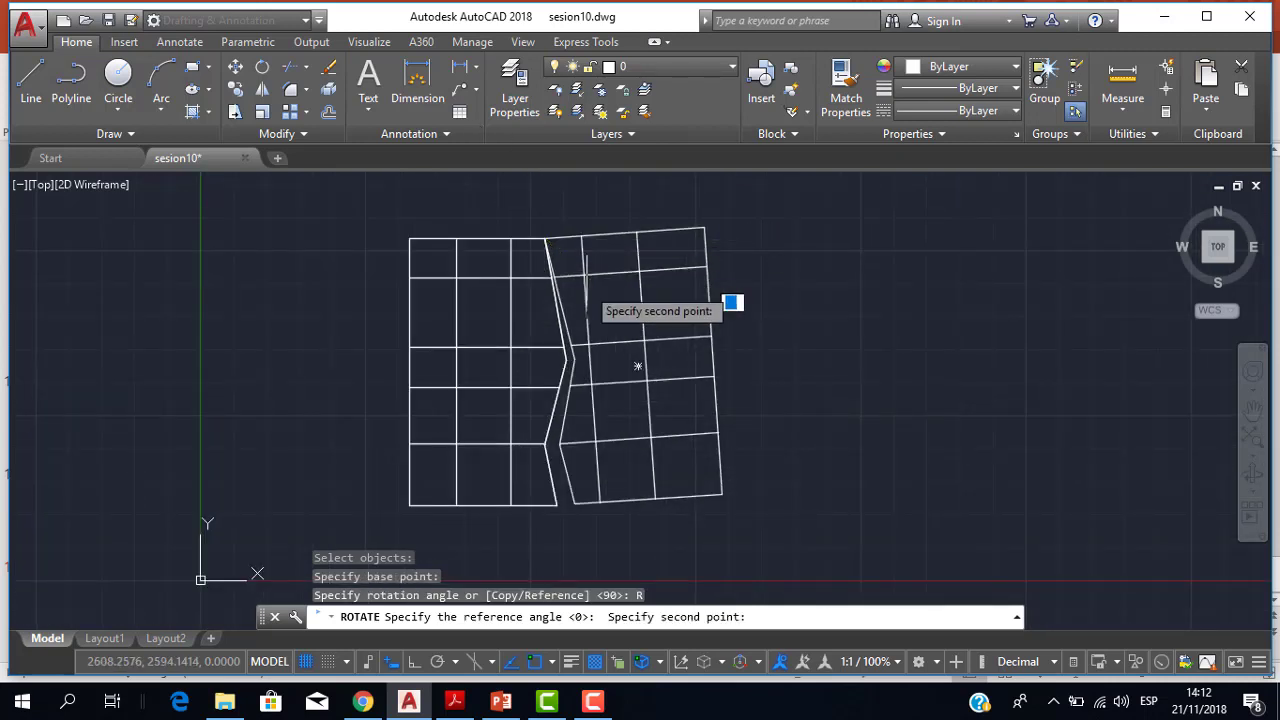
scroll(574, 503, up, 2)
click(571, 490)
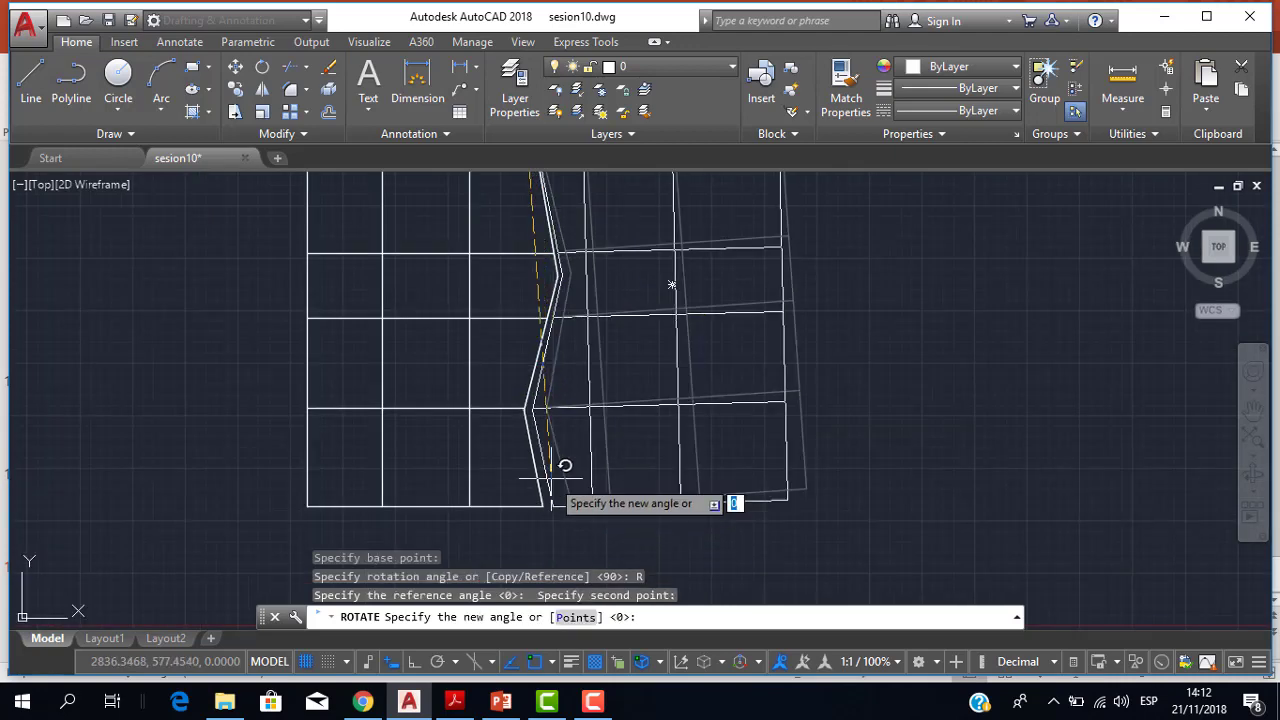
scroll(557, 491, up, 2)
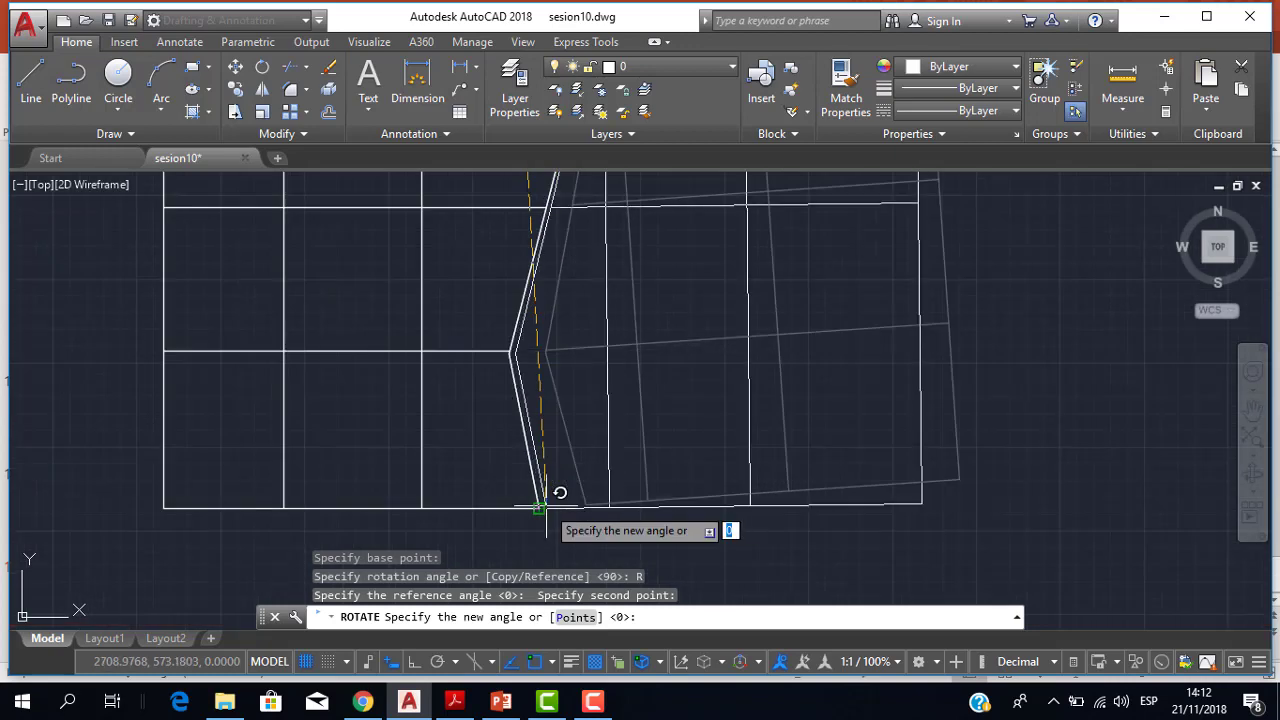
click(540, 508)
scroll(609, 471, down, 2)
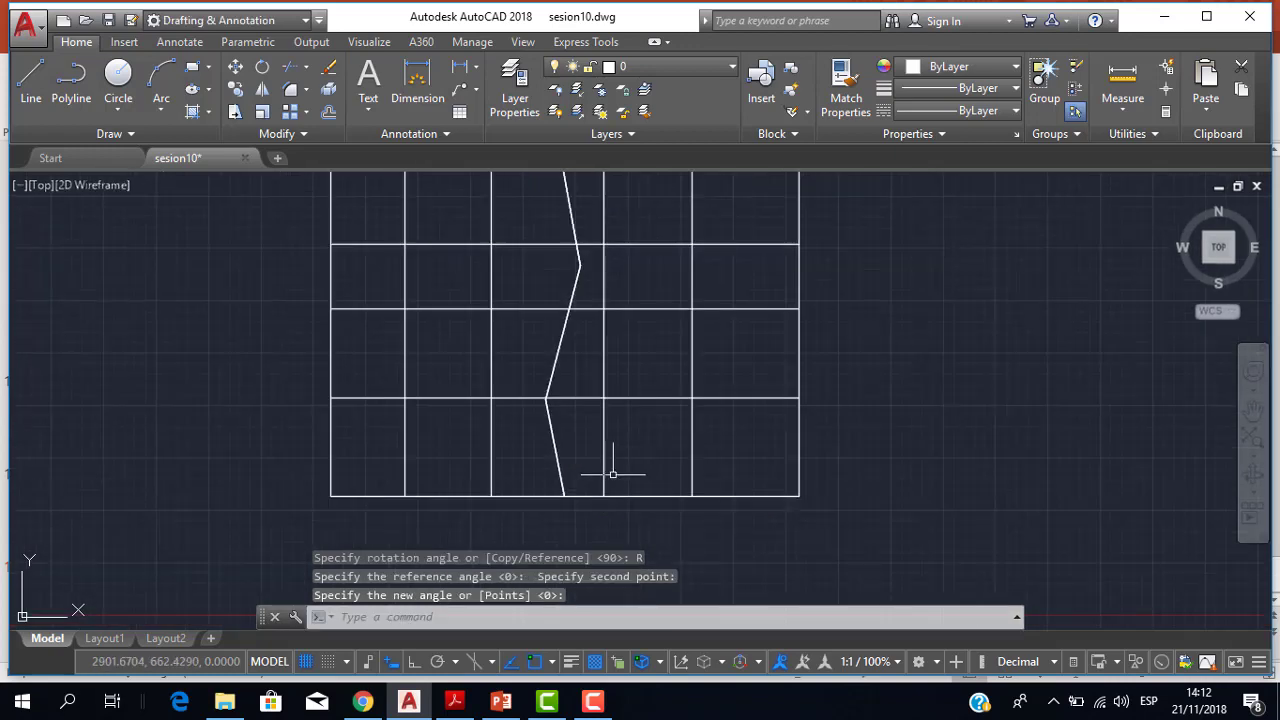
scroll(641, 445, down, 3)
scroll(644, 421, up, 2)
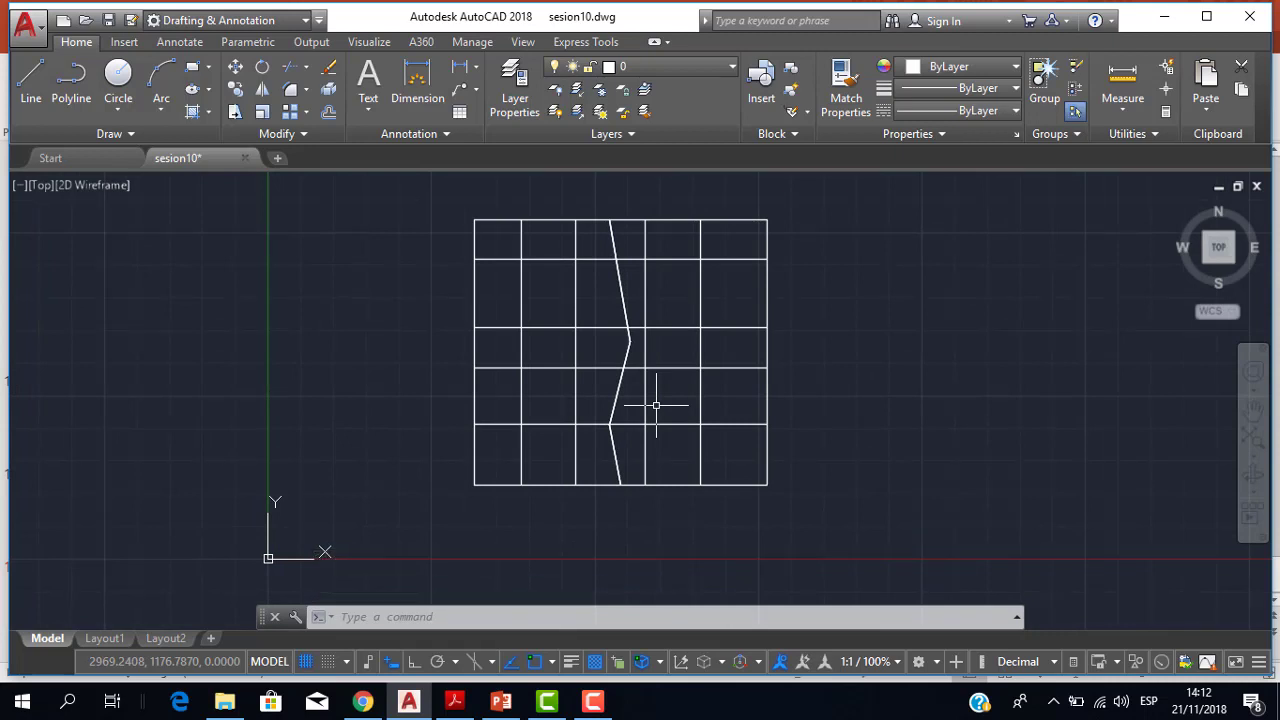
Undo the last rotation and move of the right grid
key(ctrl+z)
key(ctrl+z)
key(ctrl+z)
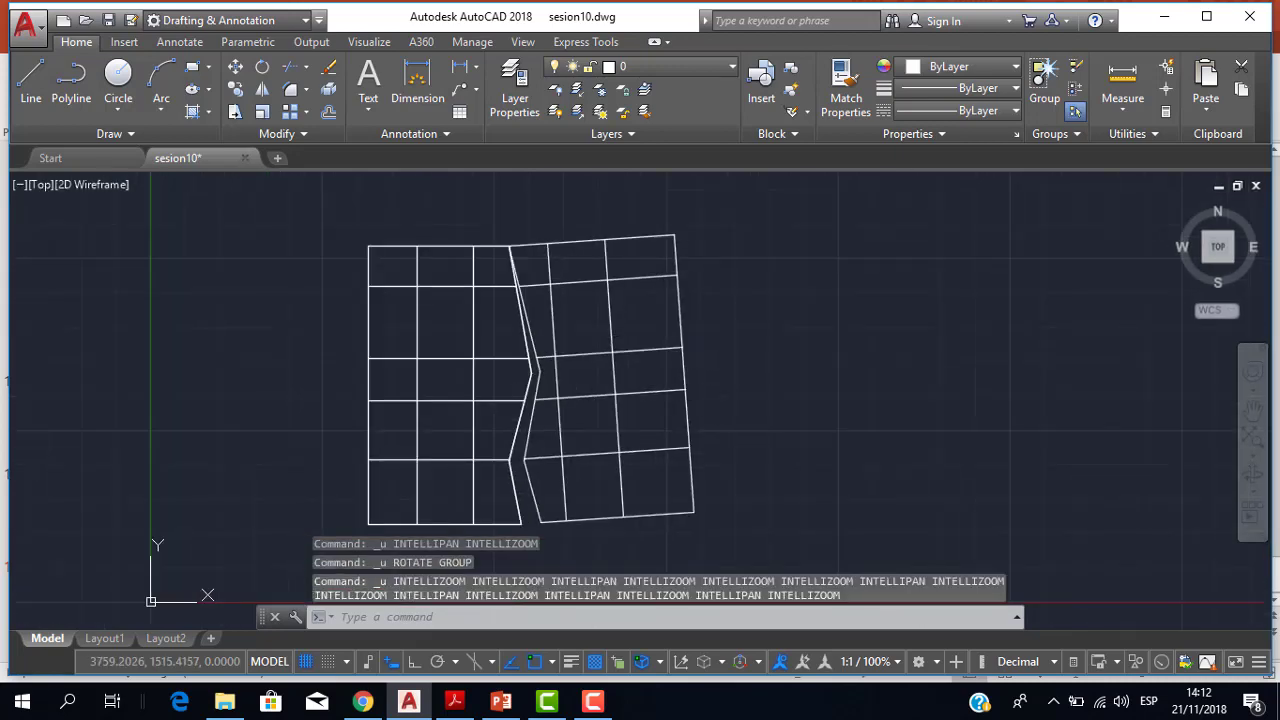
key(ctrl+z)
scroll(728, 360, down, 2)
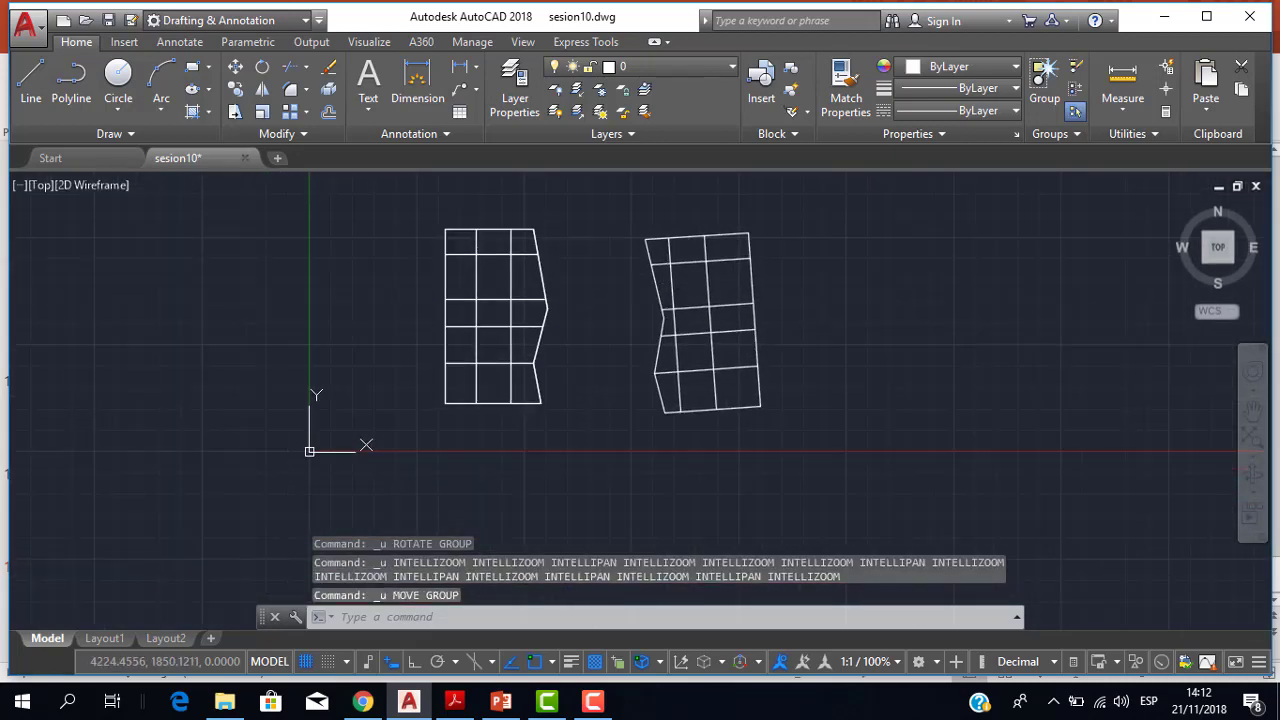
scroll(662, 285, up, 2)
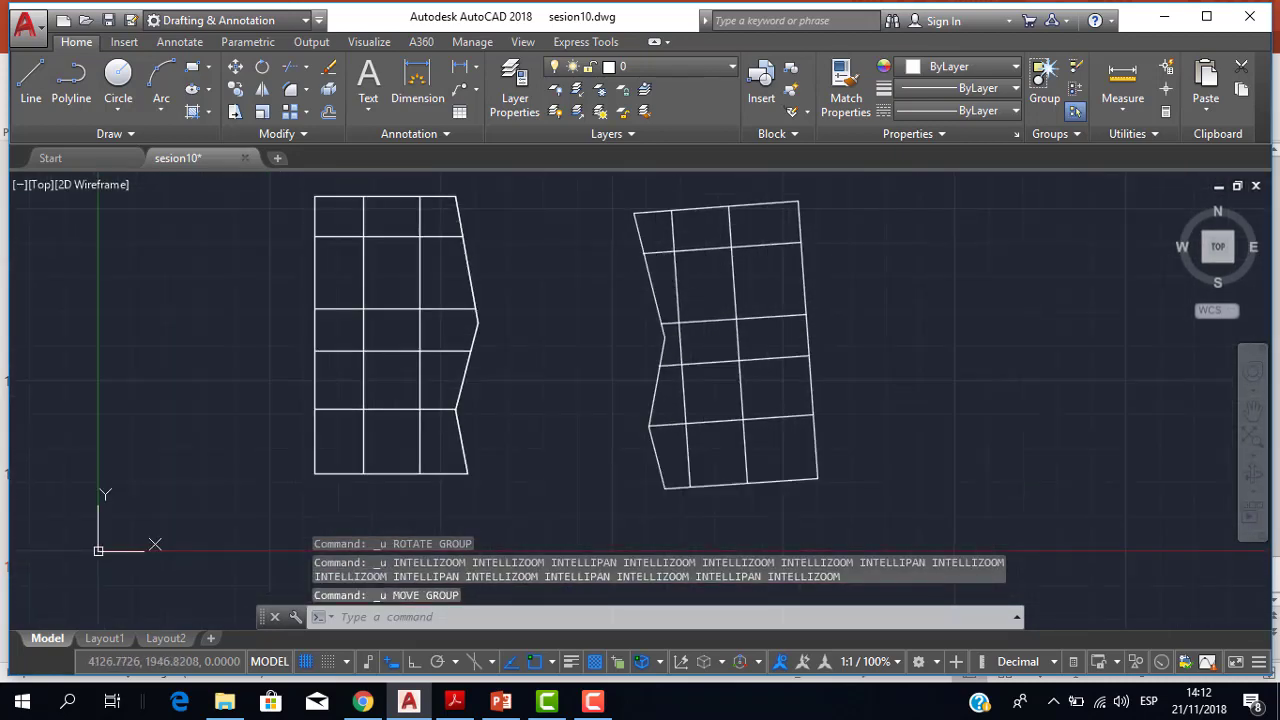
Move the tilted right grid from its top corner against the left grid's zigzag edge
click(237, 68)
click(596, 192)
click(886, 550)
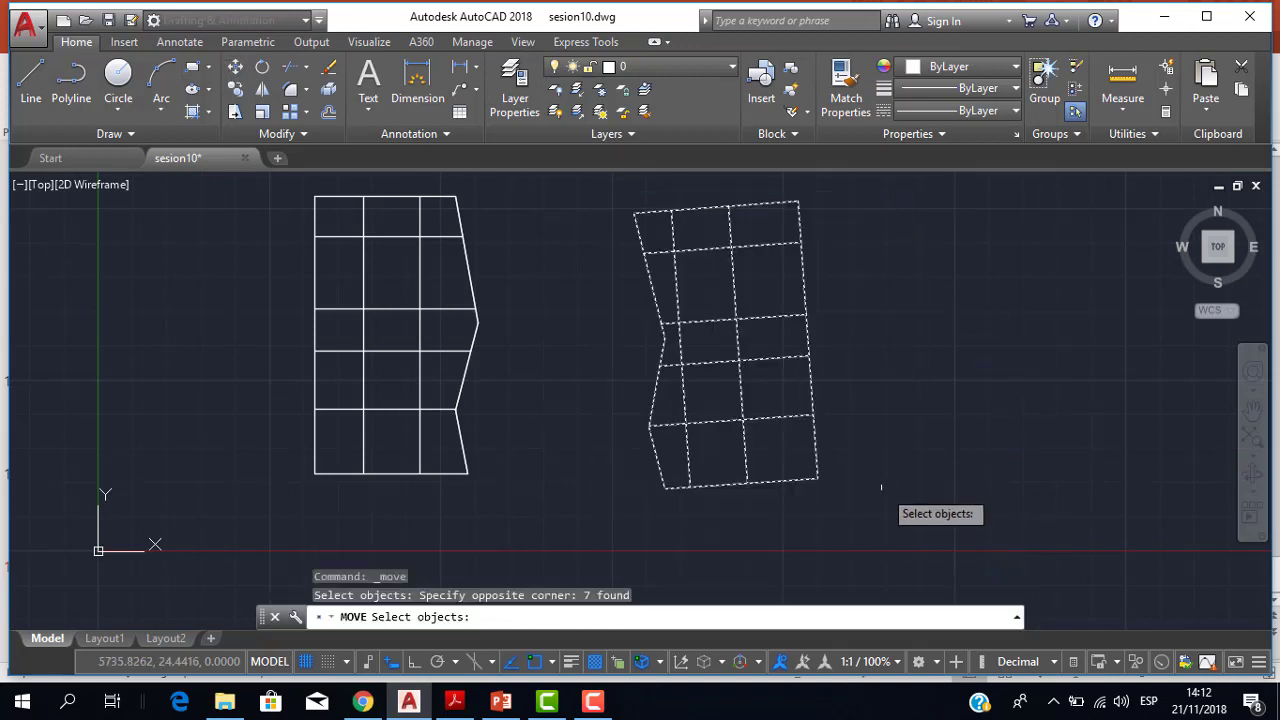
key(Return)
click(634, 212)
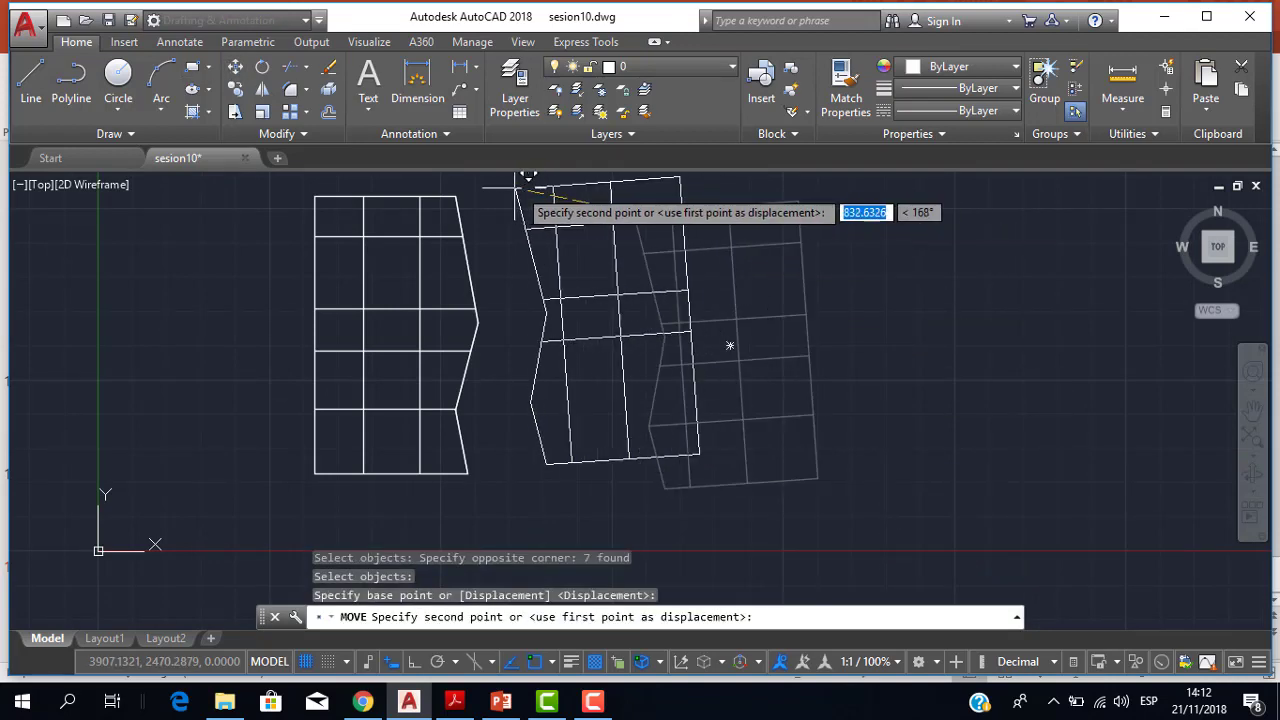
click(462, 192)
scroll(528, 230, up, 2)
scroll(534, 290, down, 4)
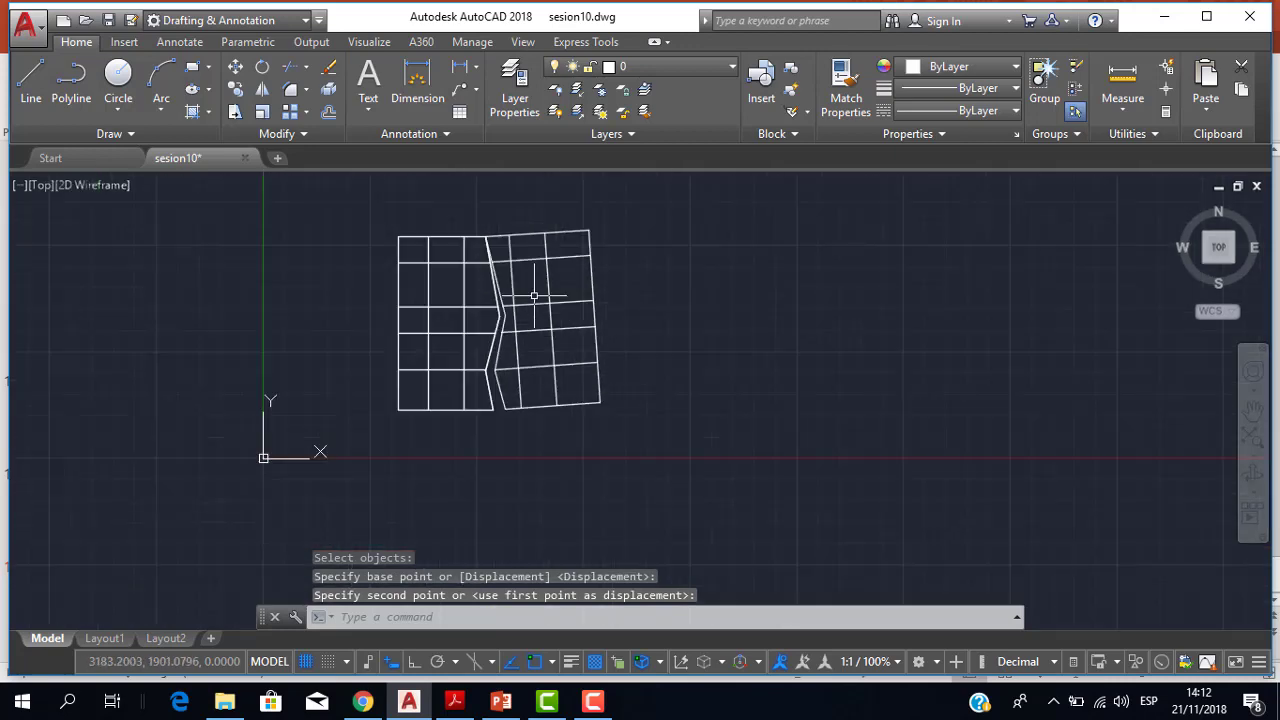
scroll(534, 296, up, 2)
scroll(591, 386, up, 2)
scroll(586, 371, down, 3)
scroll(608, 368, down, 1)
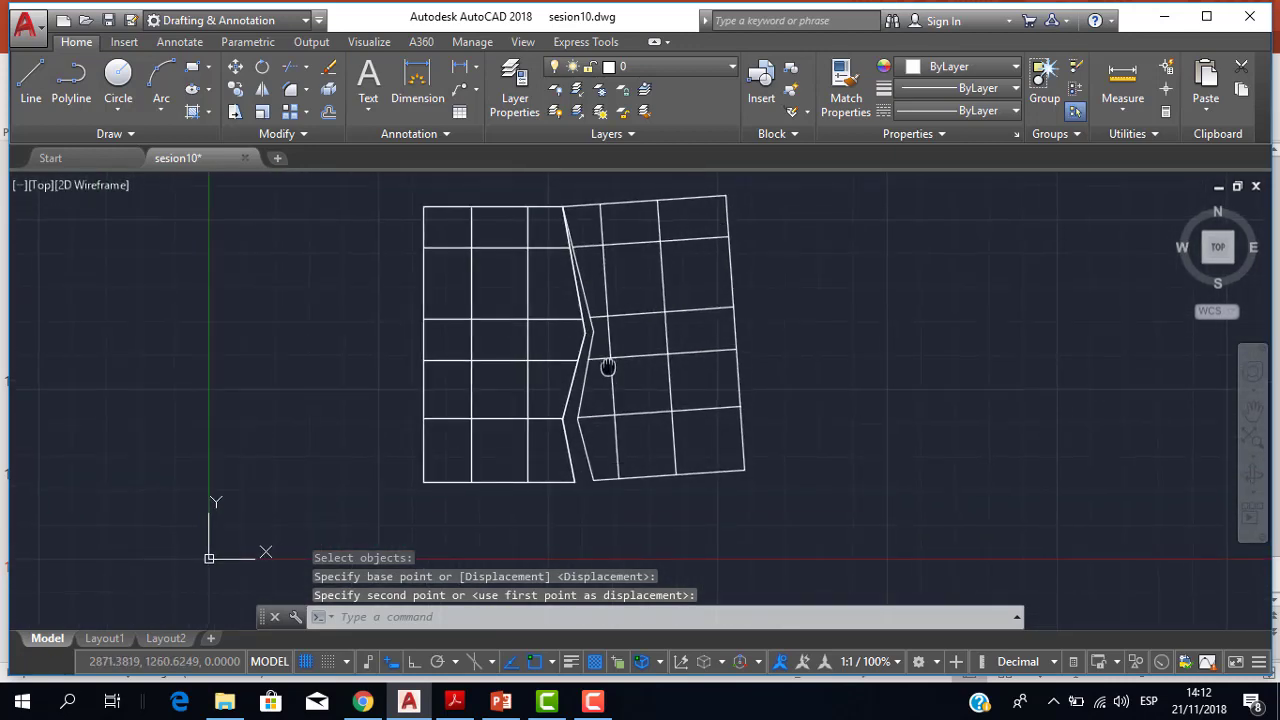
middle_drag(607, 367, 564, 367)
text(RO)
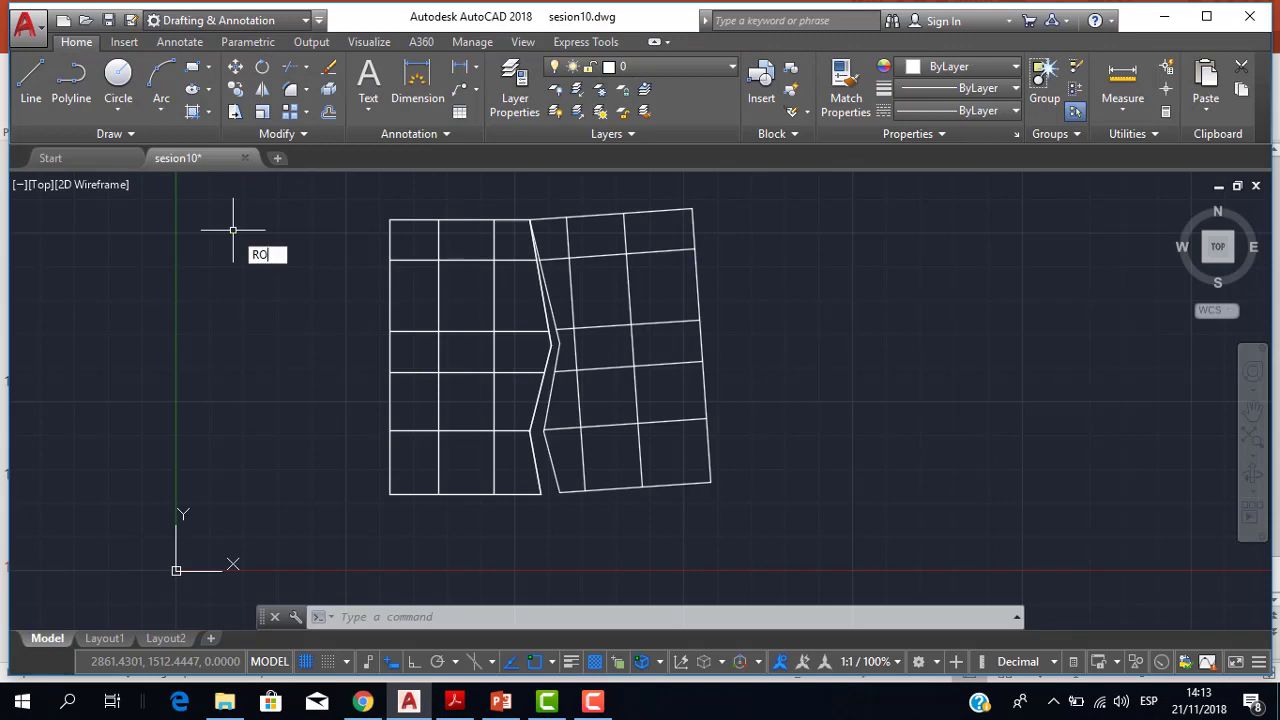
Start ROTATE on the right grid's 7 objects, pivoting at its top corner
key(Return)
click(794, 509)
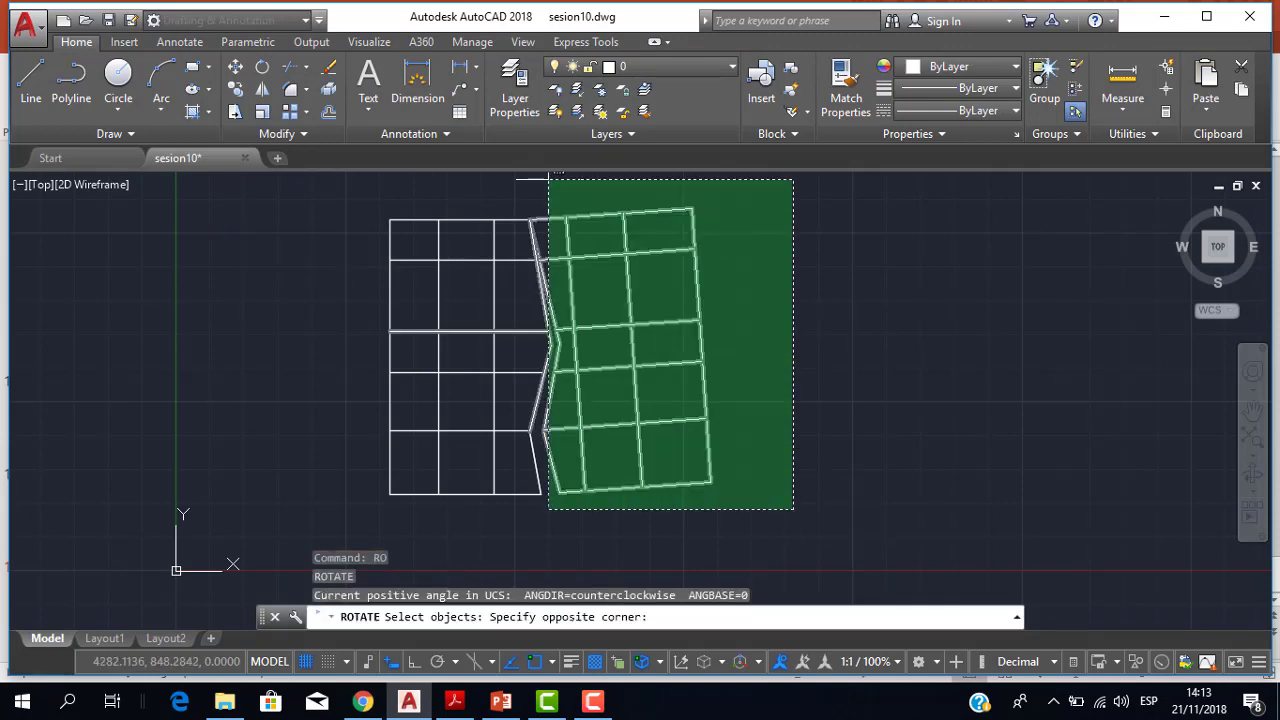
click(565, 191)
mouse_move(588, 267)
middle_down()
mouse_move(594, 297)
mouse_move(571, 277)
middle_up()
scroll(594, 297, up, 2)
scroll(586, 297, down, 2)
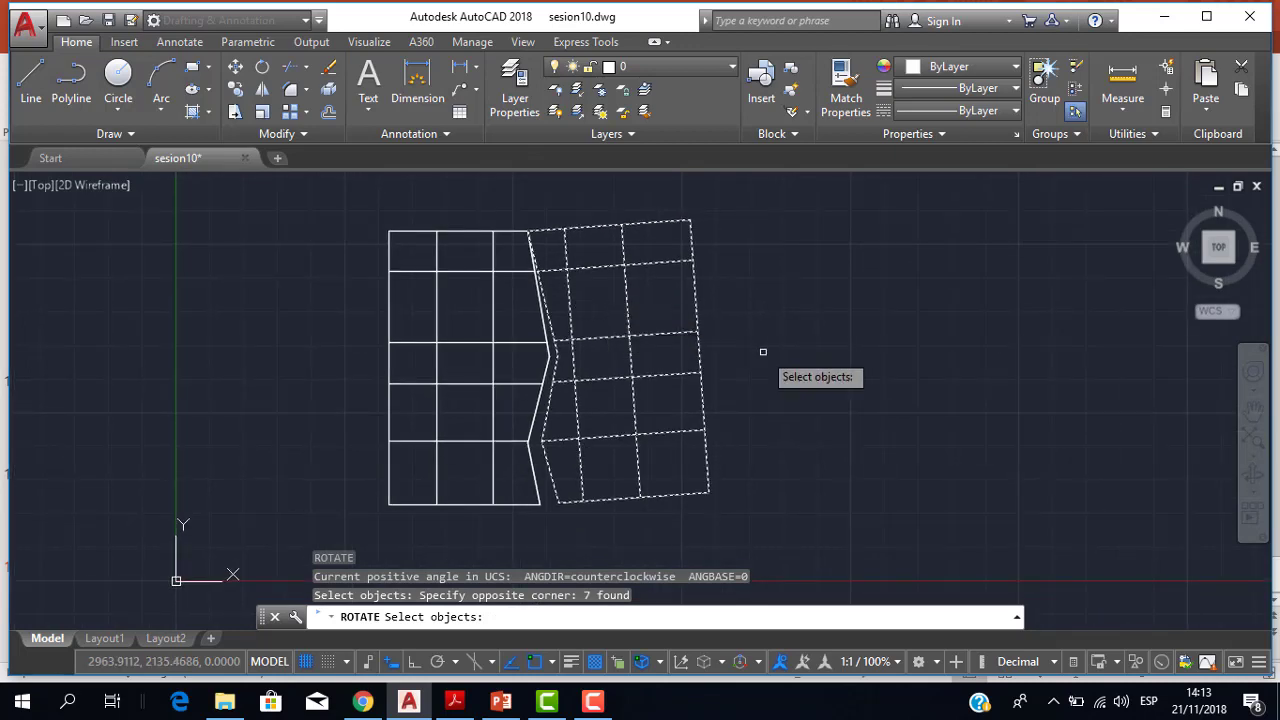
key(Return)
scroll(597, 249, up, 2)
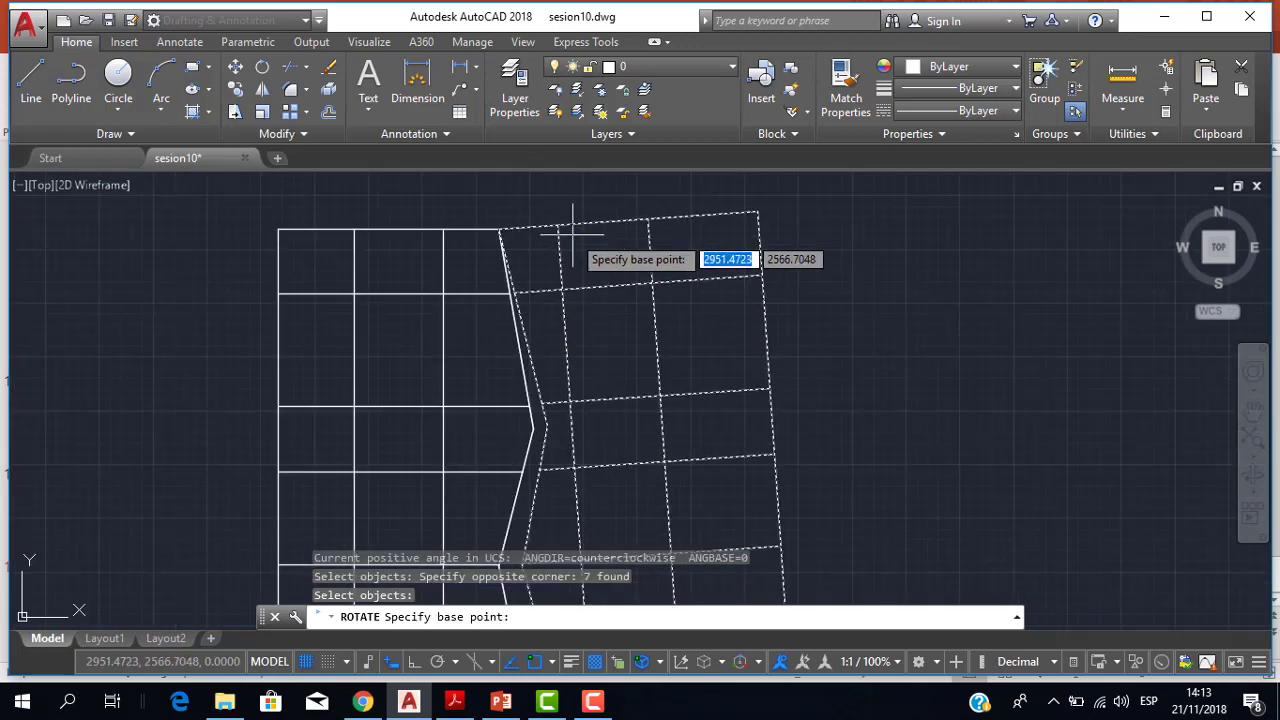
click(498, 229)
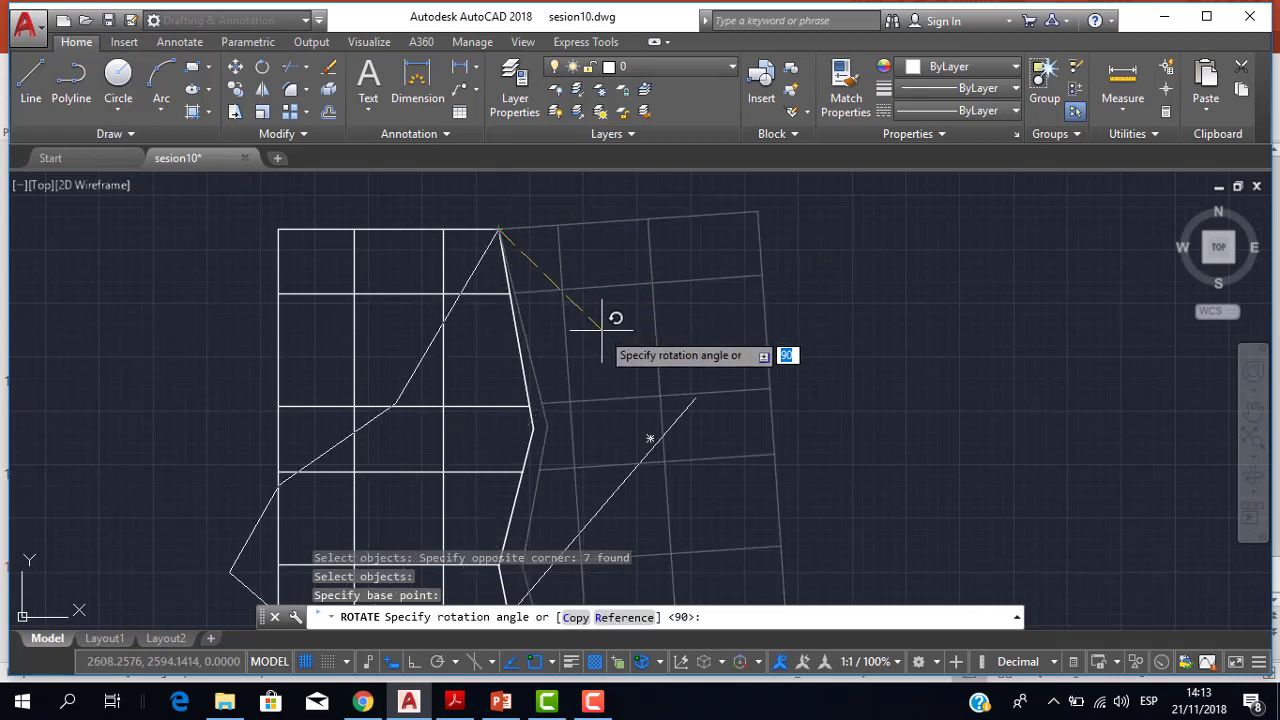
Rotate by reference from the grid's top corner to its bottom endpoint, aligning it with the left grid
scroll(865, 231, down, 3)
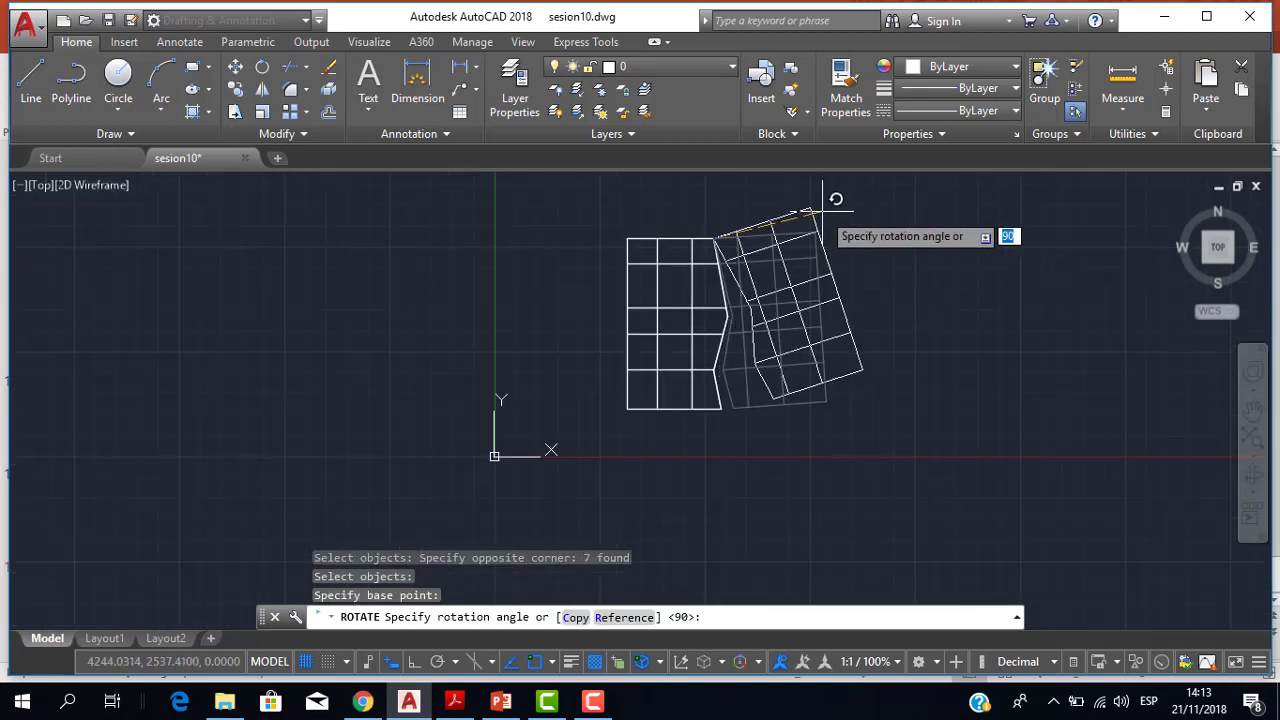
key(Down)
key(Return)
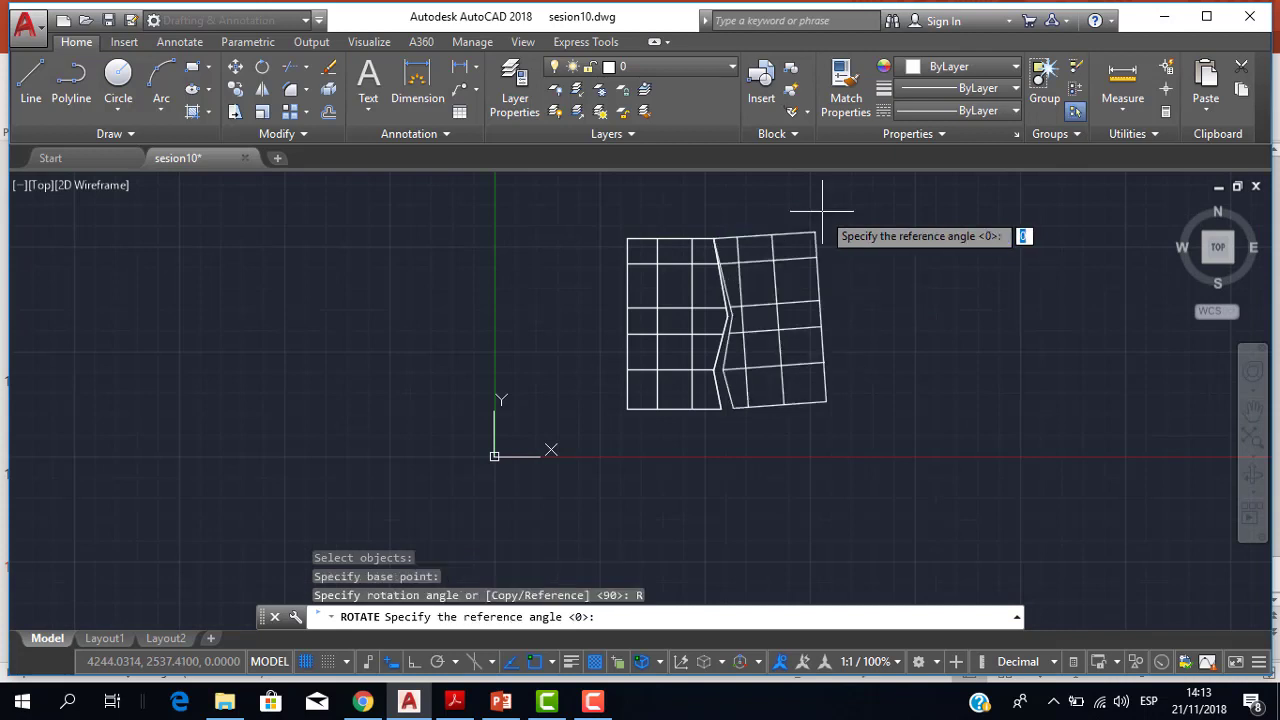
scroll(921, 260, up, 2)
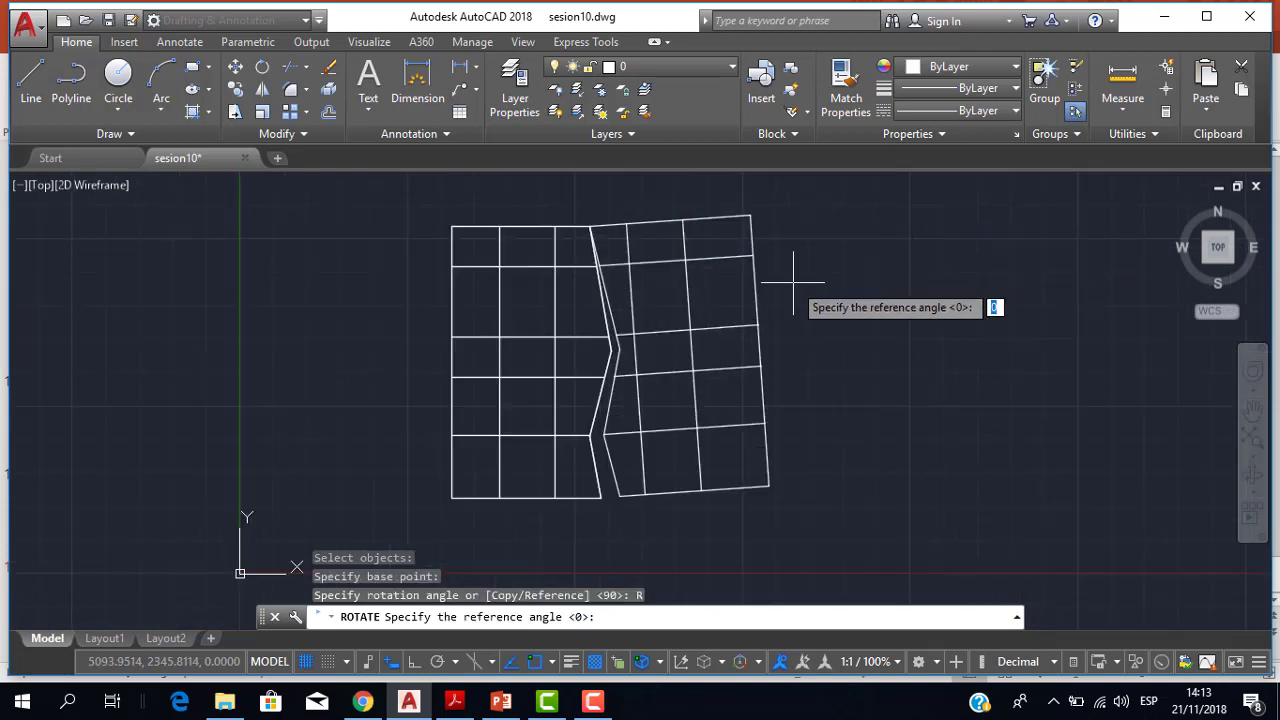
click(590, 226)
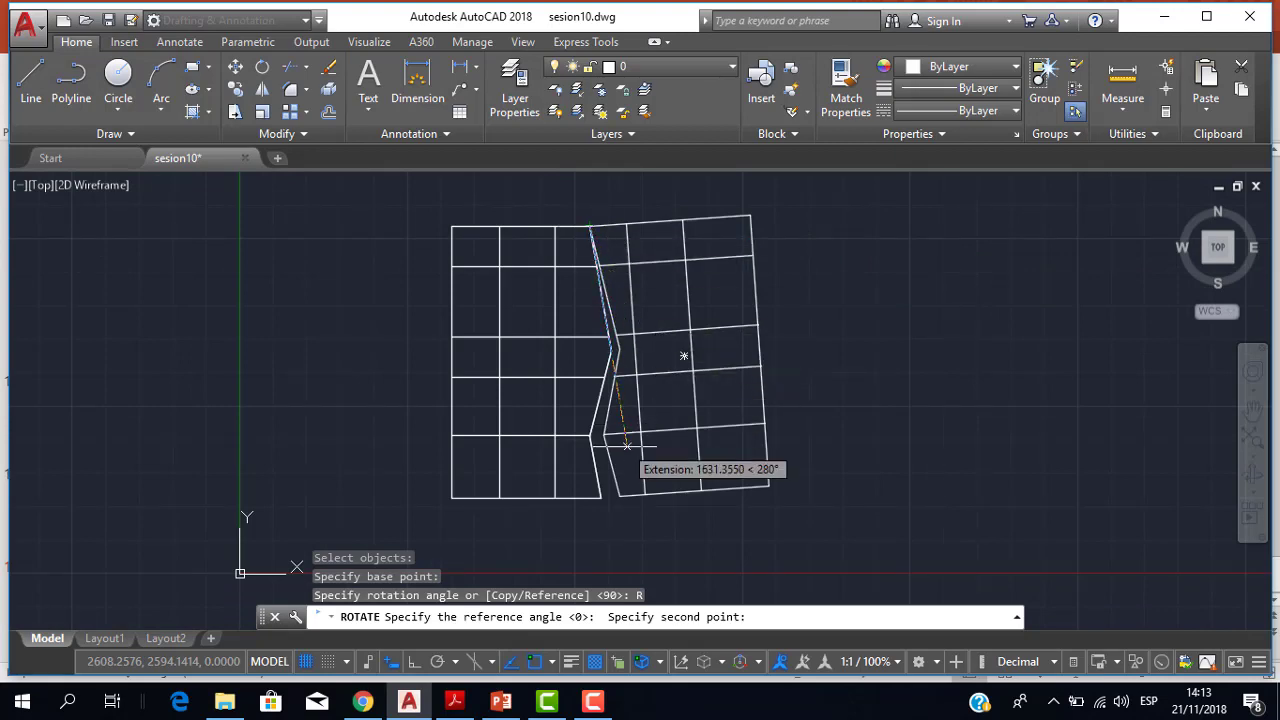
scroll(617, 462, up, 4)
middle_drag(617, 470, 628, 404)
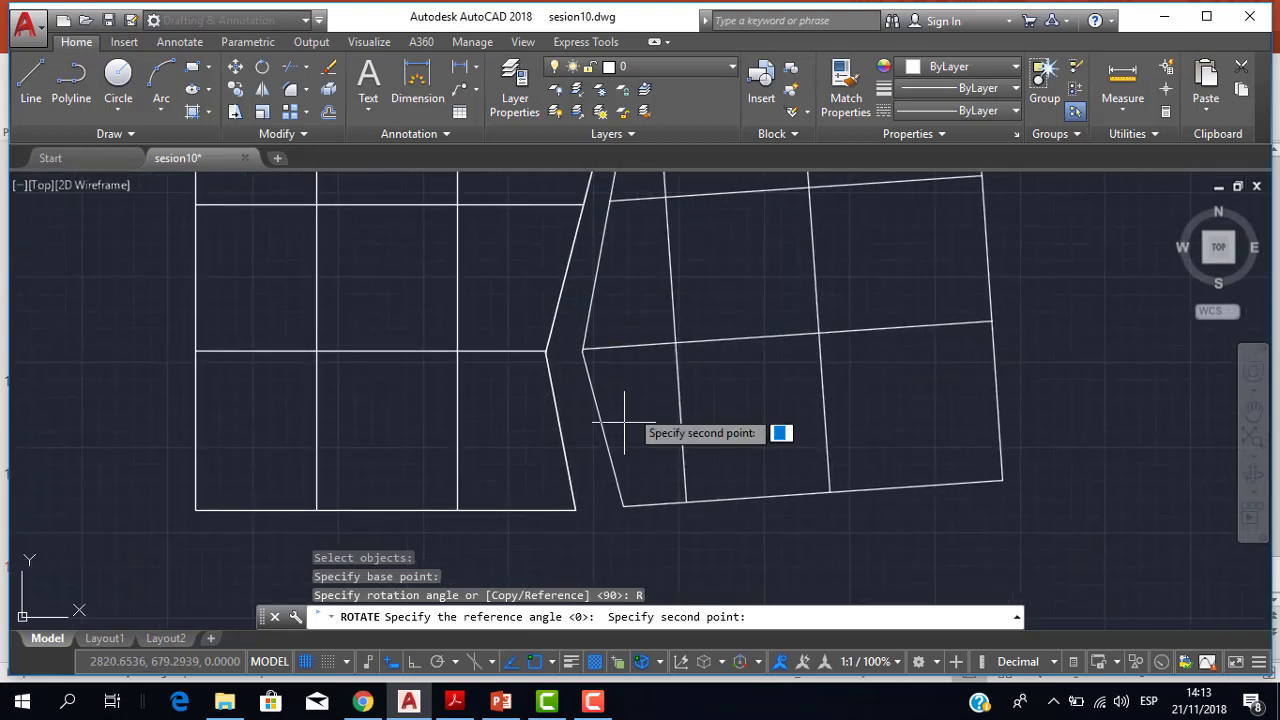
click(622, 507)
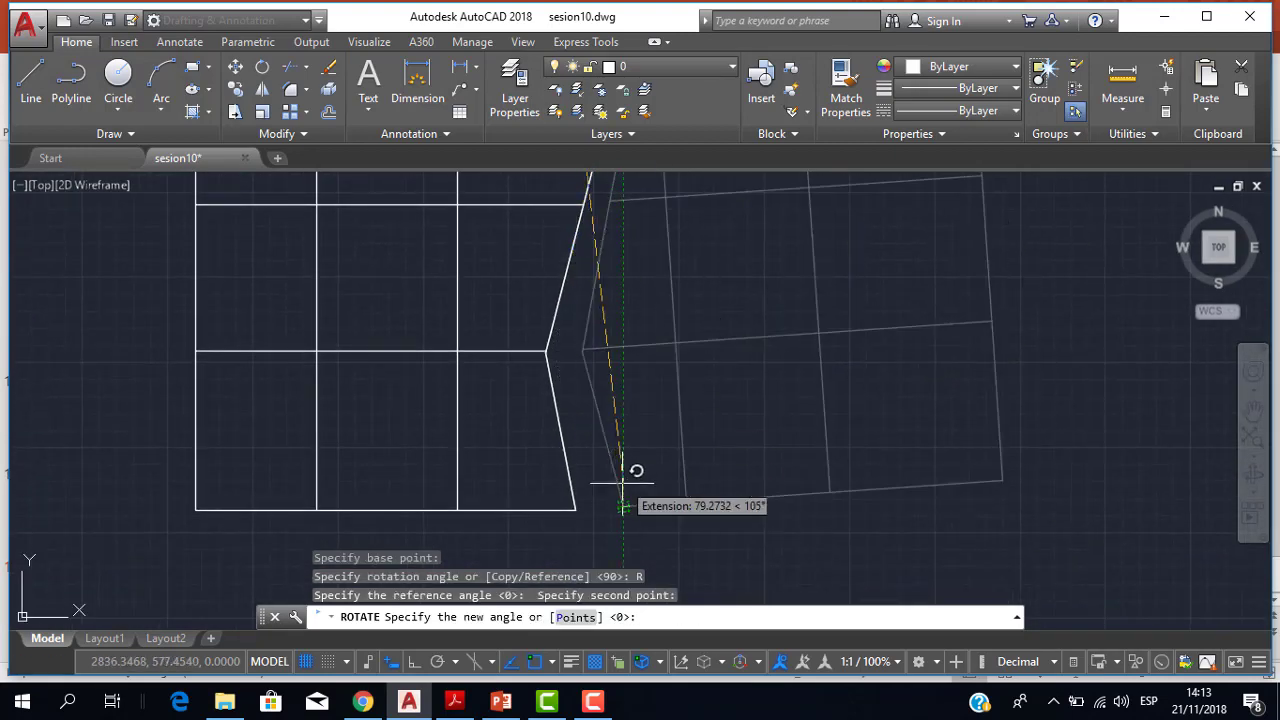
click(576, 506)
Zoom and pan around the drawing to centre the two-cell rectangle block
scroll(677, 484, down, 5)
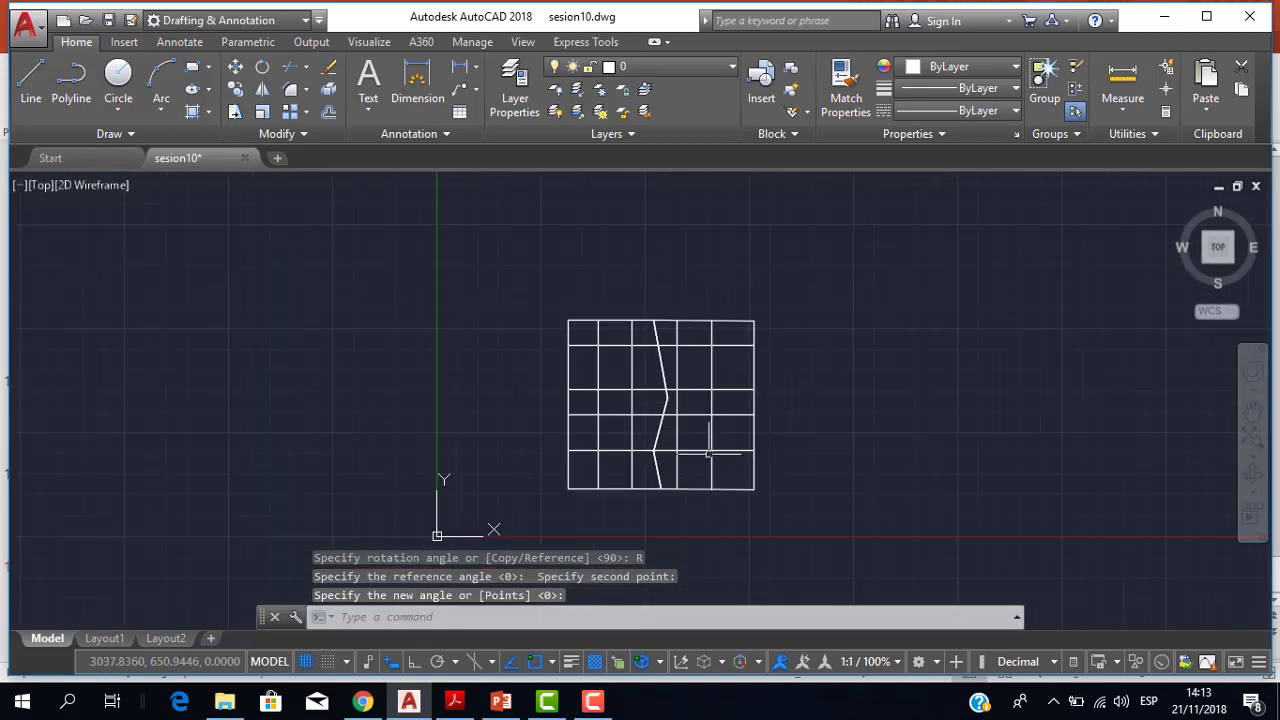
scroll(710, 393, up, 2)
scroll(710, 393, down, 2)
scroll(710, 393, up, 2)
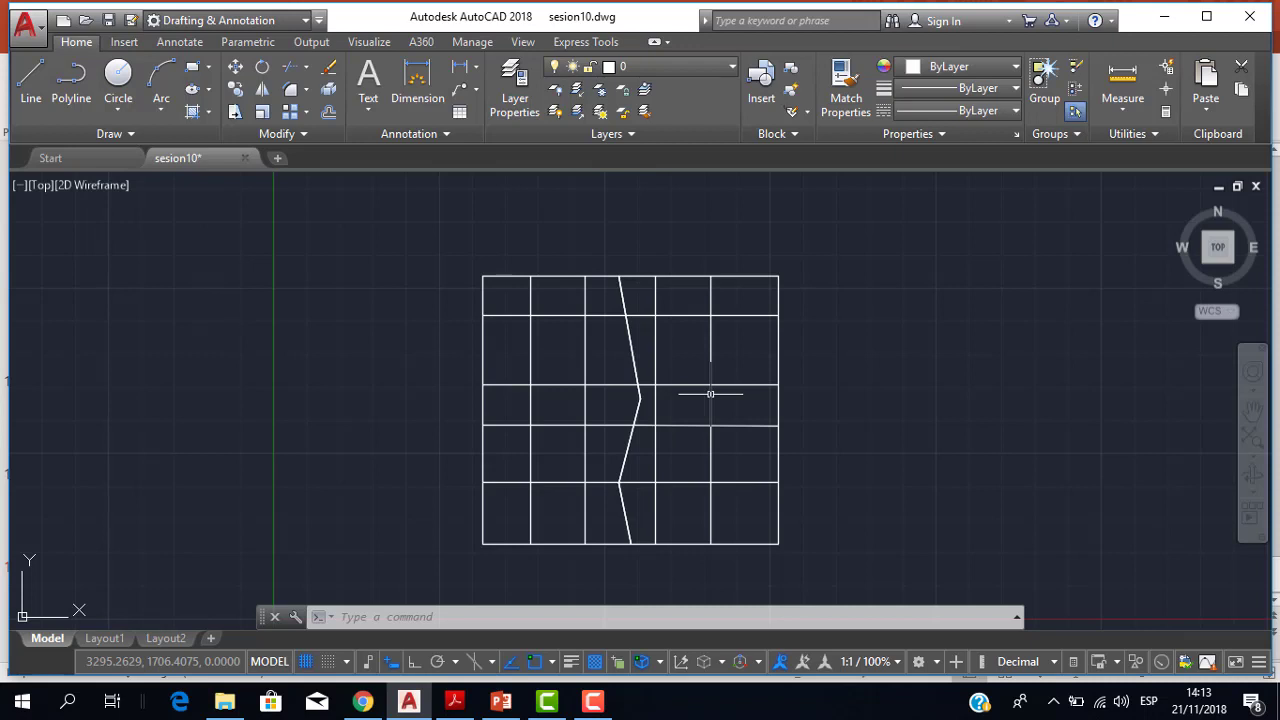
scroll(849, 343, down, 4)
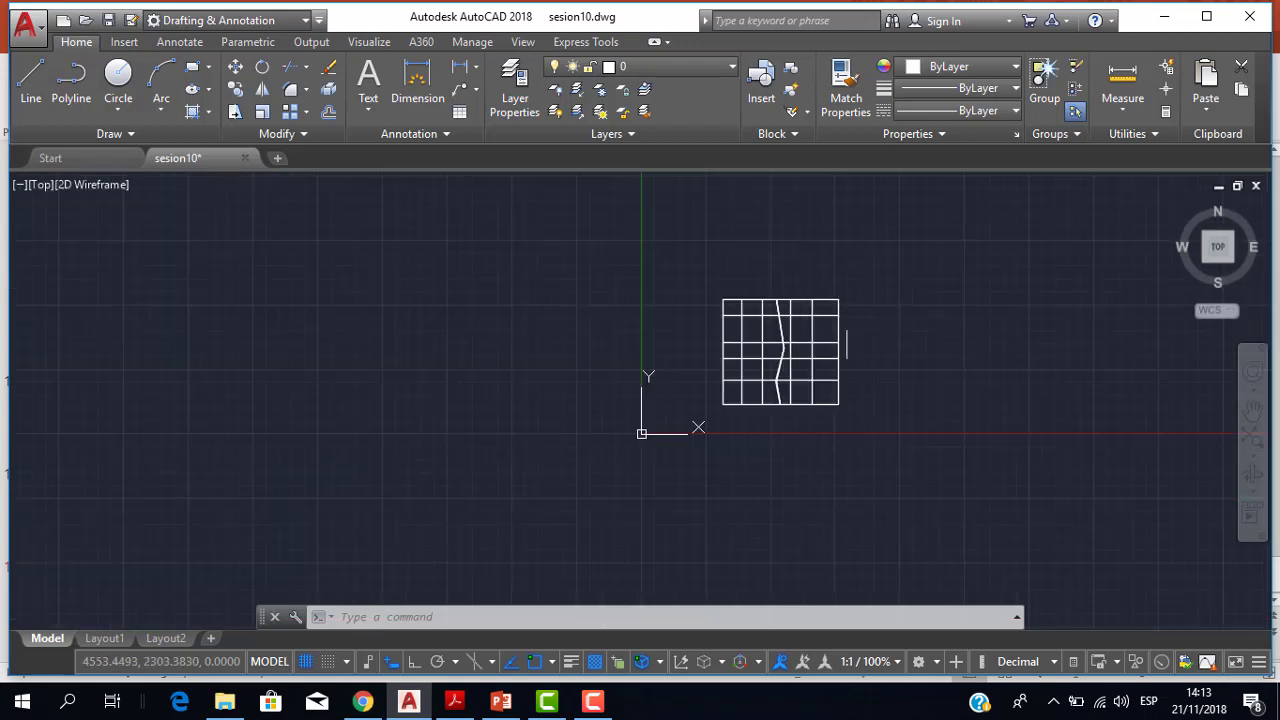
scroll(791, 337, up, 4)
scroll(823, 337, down, 8)
middle_drag(854, 324, 512, 409)
scroll(796, 356, up, 4)
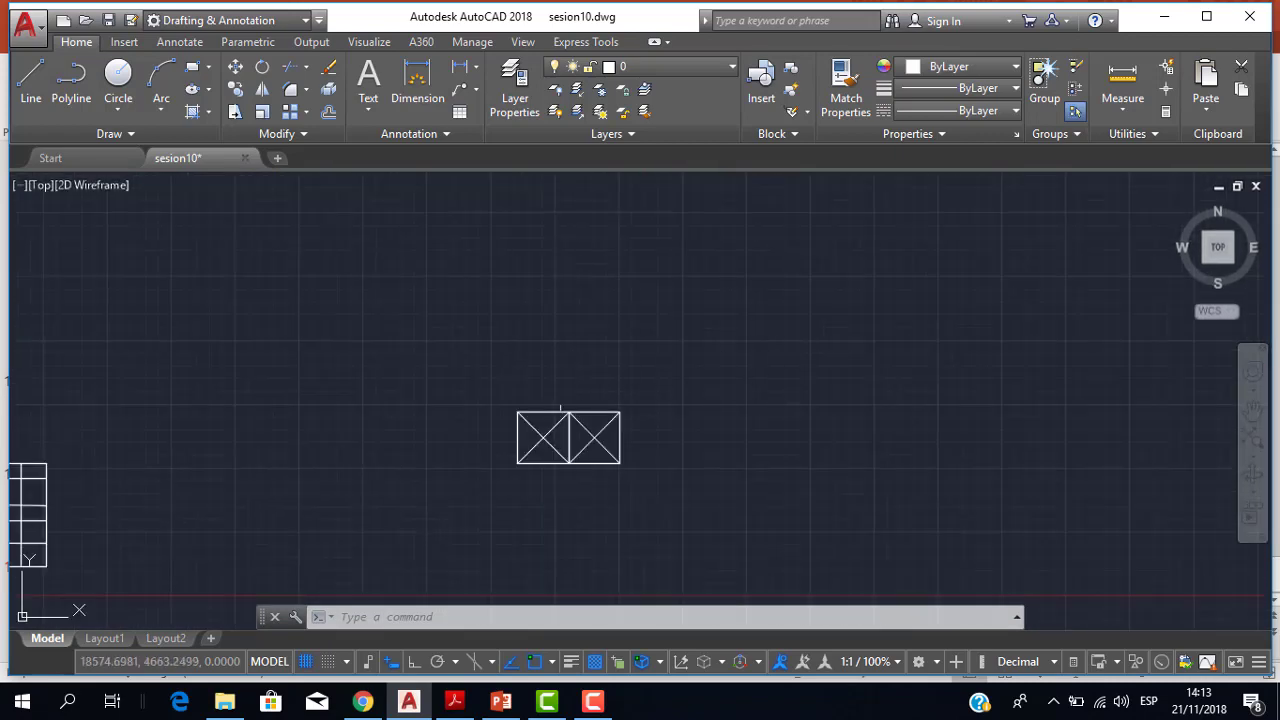
middle_drag(581, 375, 749, 263)
scroll(766, 343, up, 3)
scroll(798, 357, down, 2)
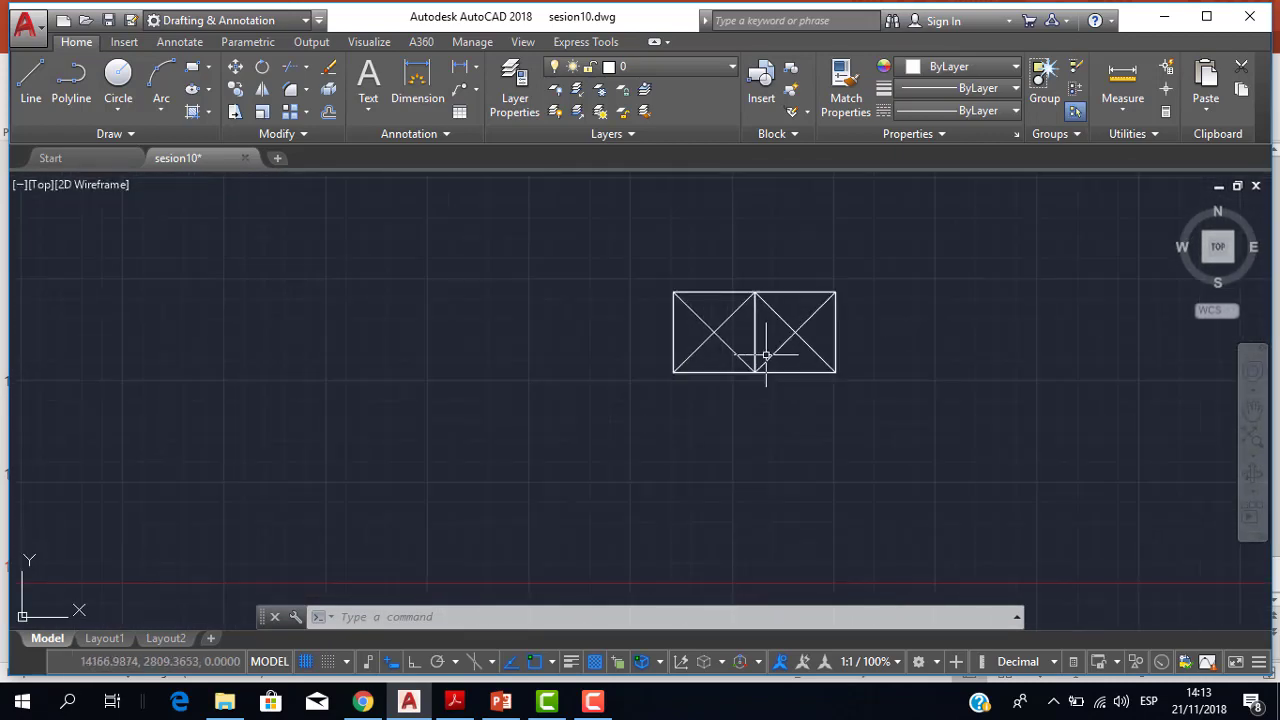
scroll(763, 357, down, 4)
scroll(760, 340, up, 2)
scroll(691, 333, up, 6)
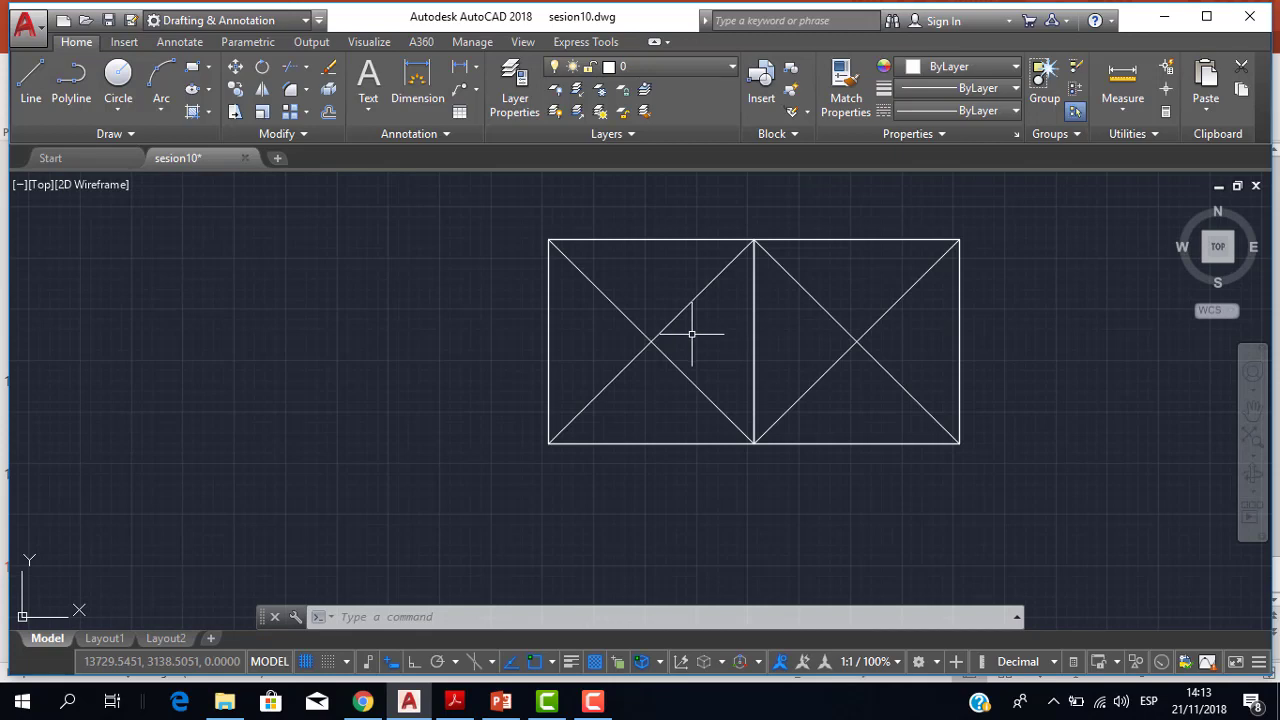
scroll(687, 363, down, 2)
scroll(687, 363, down, 4)
scroll(687, 363, up, 2)
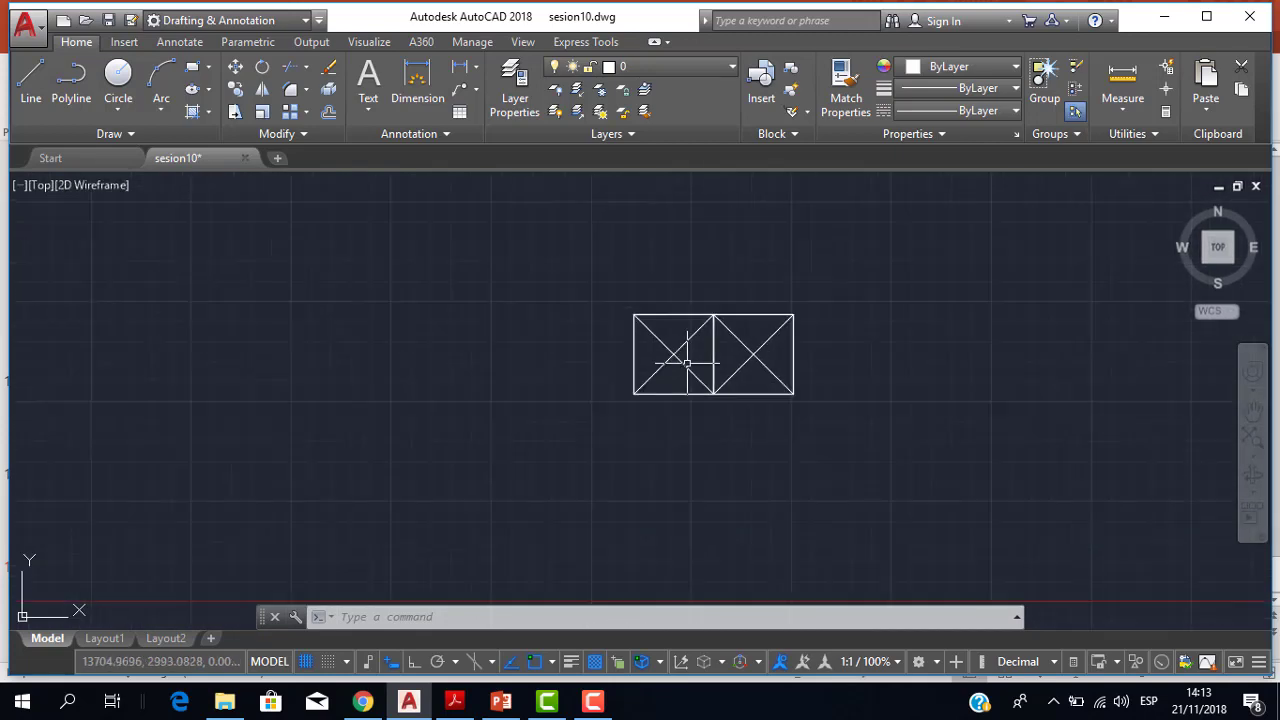
scroll(687, 363, down, 2)
Bring up PowerPoint slide 12 with the ROTATE (RO), MIRROR (MI) and SCALE (SC) shortcuts
mouse_move(687, 363)
middle_down()
mouse_move(743, 329)
mouse_move(456, 330)
middle_up()
scroll(736, 320, up, 2)
scroll(729, 314, down, 4)
scroll(456, 330, up, 2)
click(500, 701)
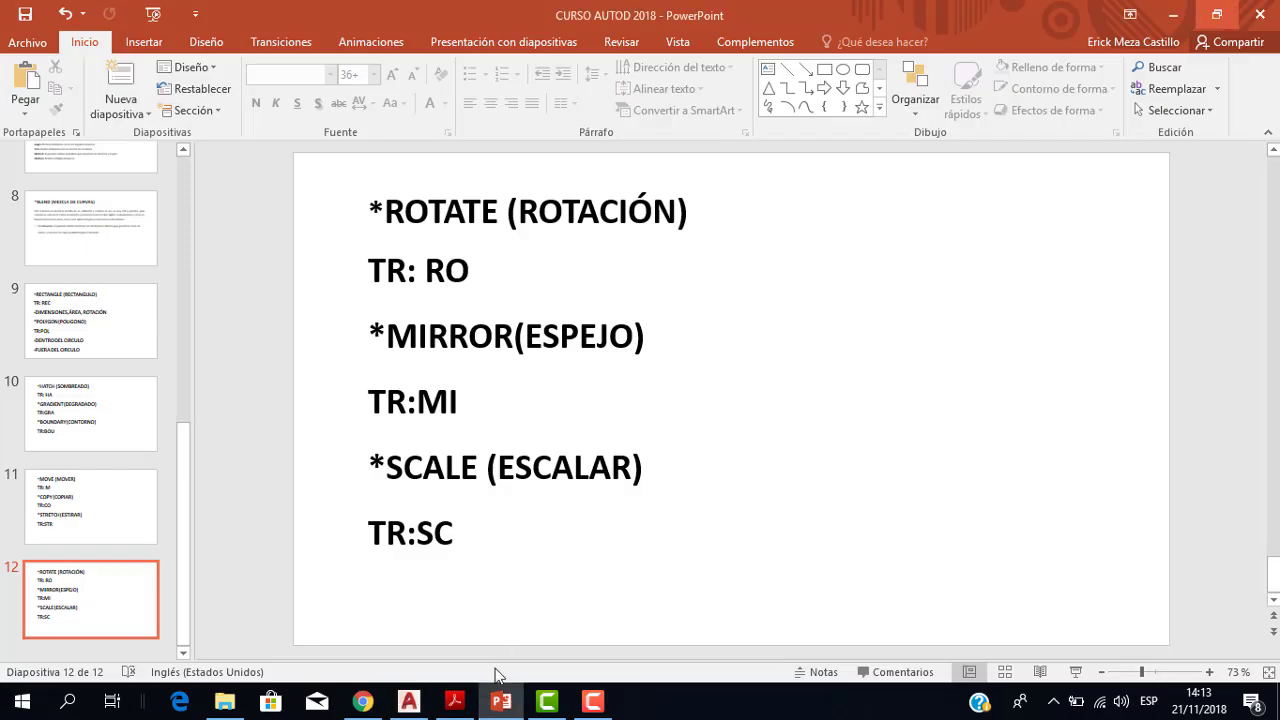
Open the MIRROR.pdf exercise in Acrobat Reader
click(455, 701)
scroll(729, 519, up, 1)
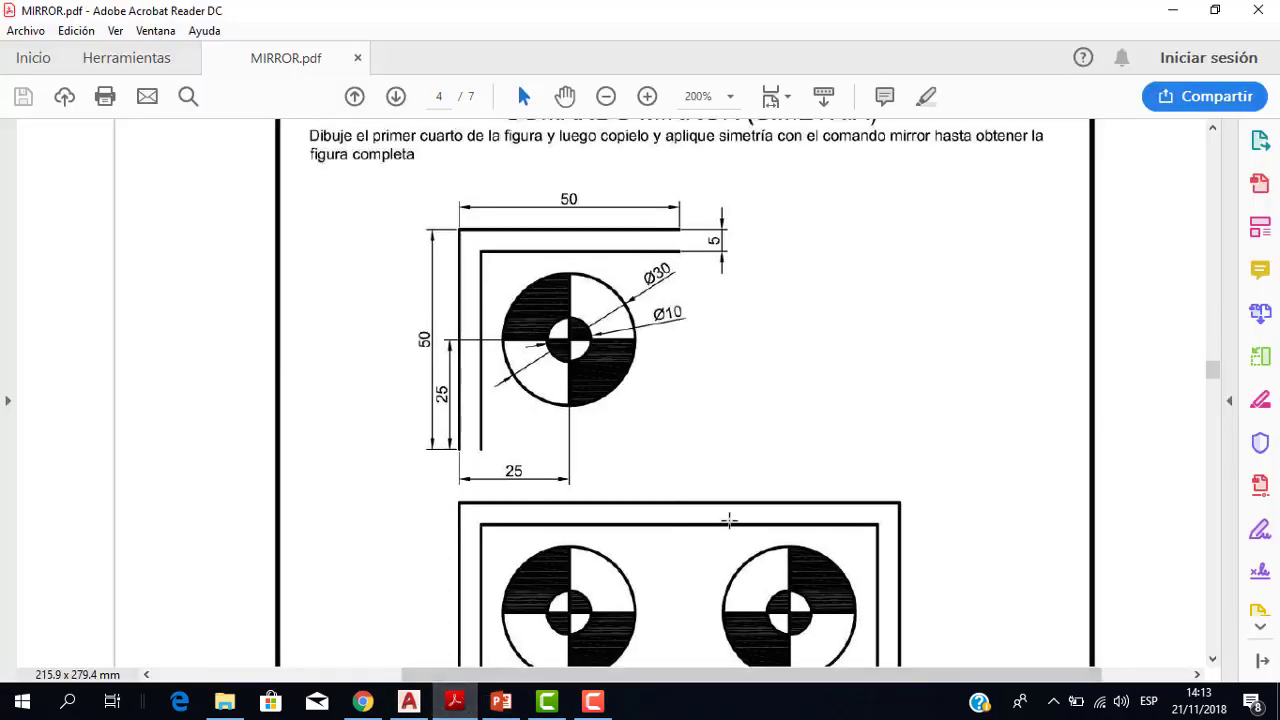
scroll(729, 519, down, 1)
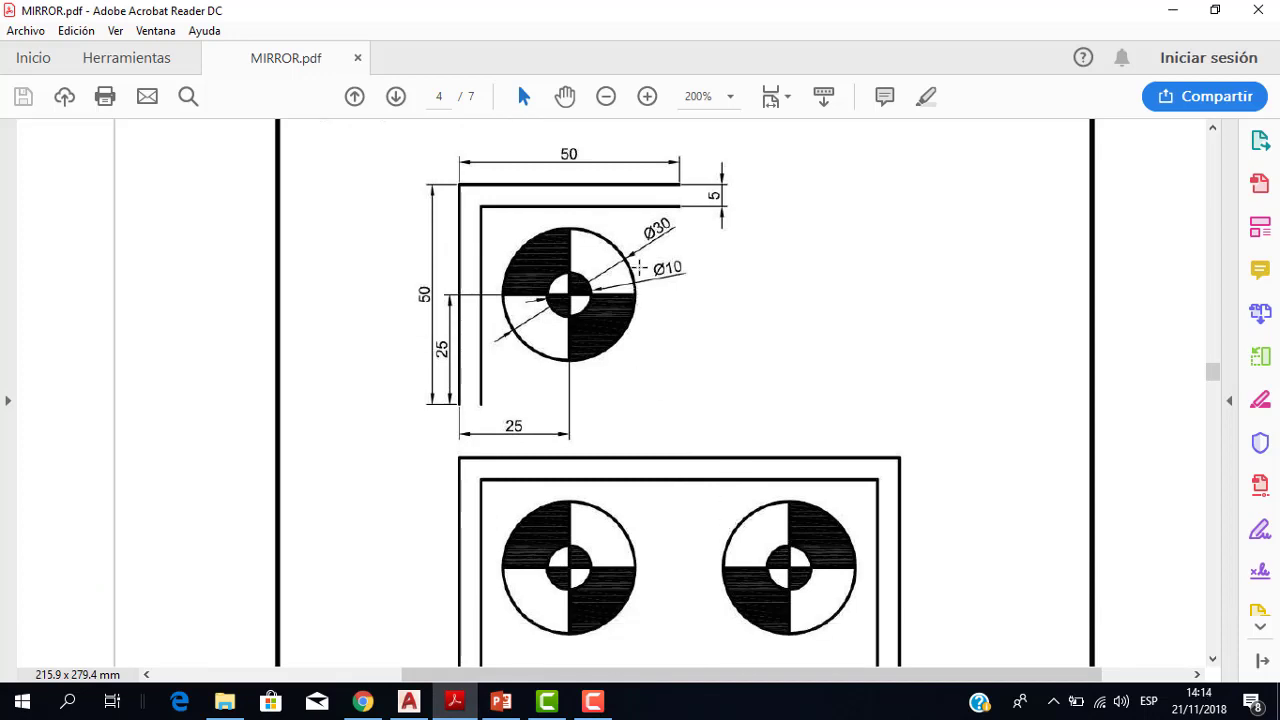
ctrl+scroll(639, 268, up, 1)
ctrl+scroll(639, 268, down, 1)
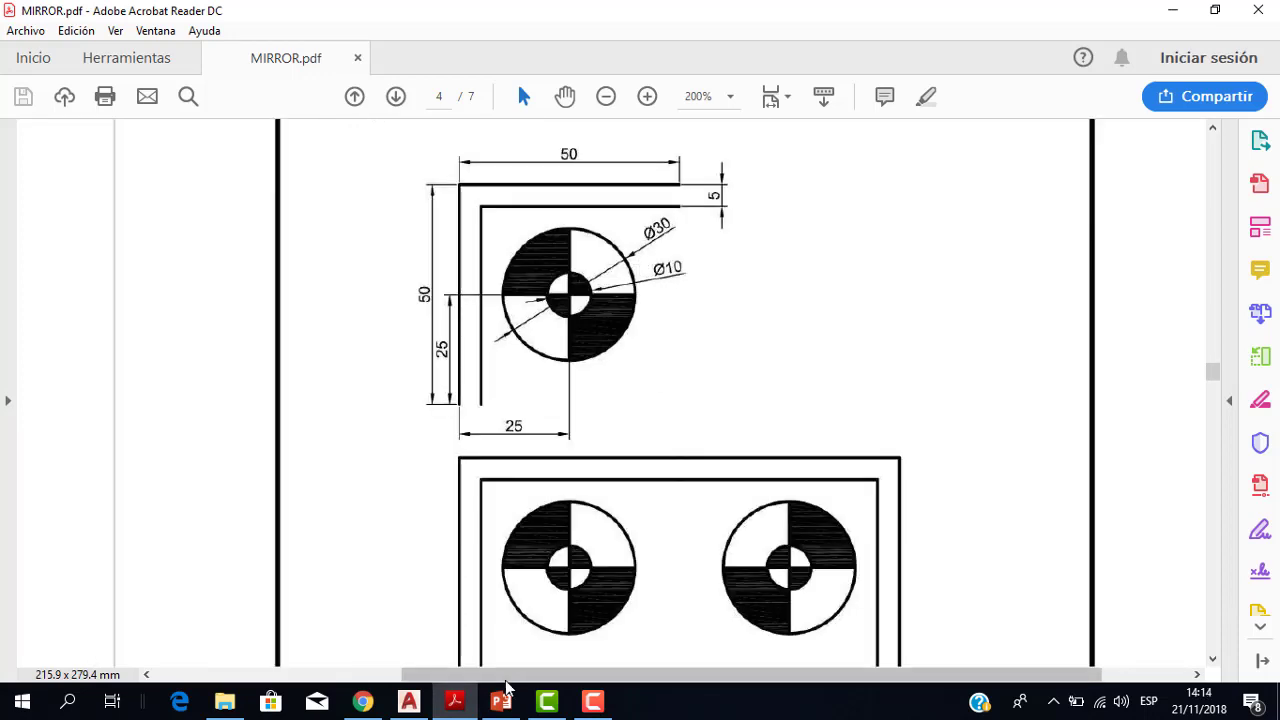
Pan AutoCAD to an empty area, then return to MIRROR.pdf page 4
click(409, 701)
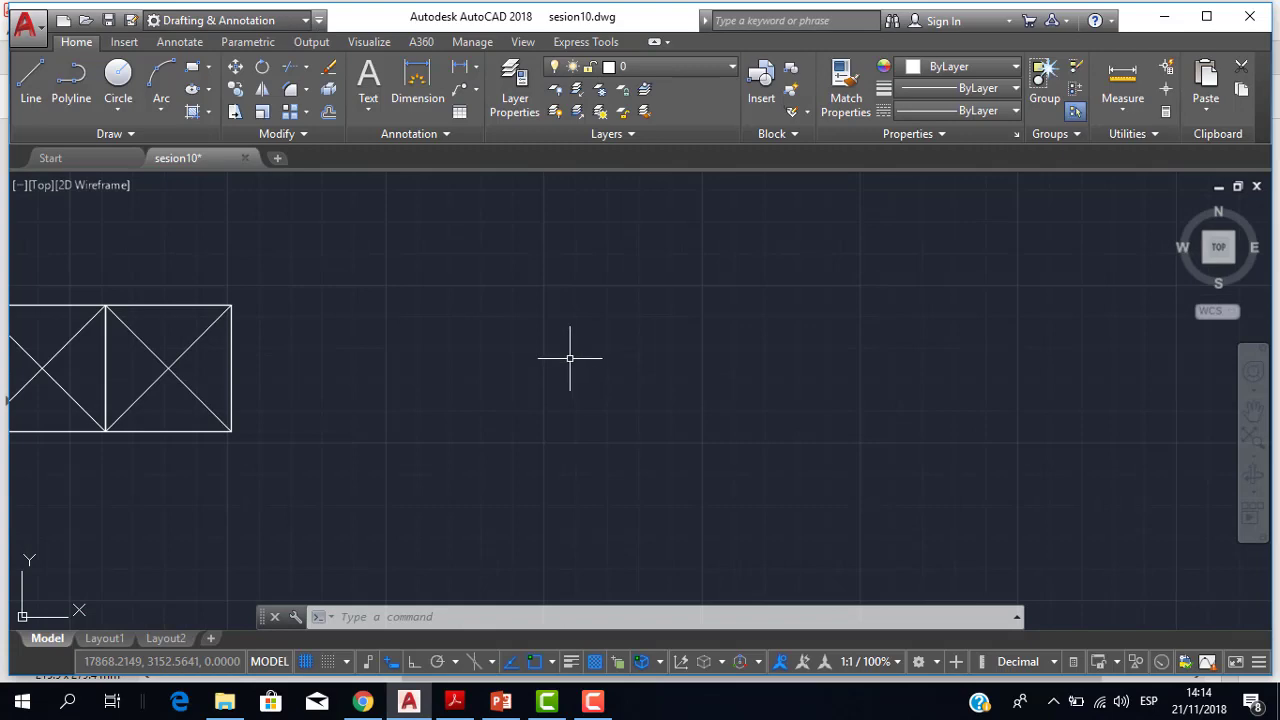
mouse_move(570, 357)
middle_down()
mouse_move(374, 377)
mouse_move(437, 394)
middle_up()
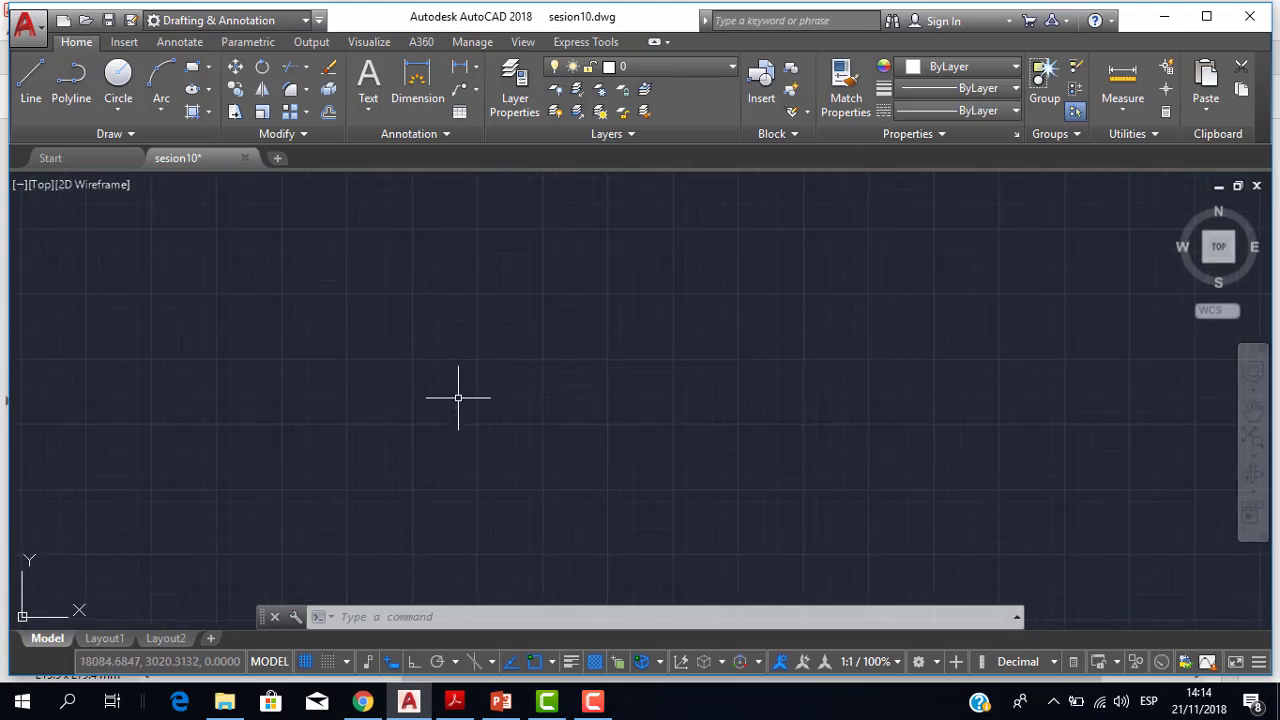
scroll(458, 397, down, 1)
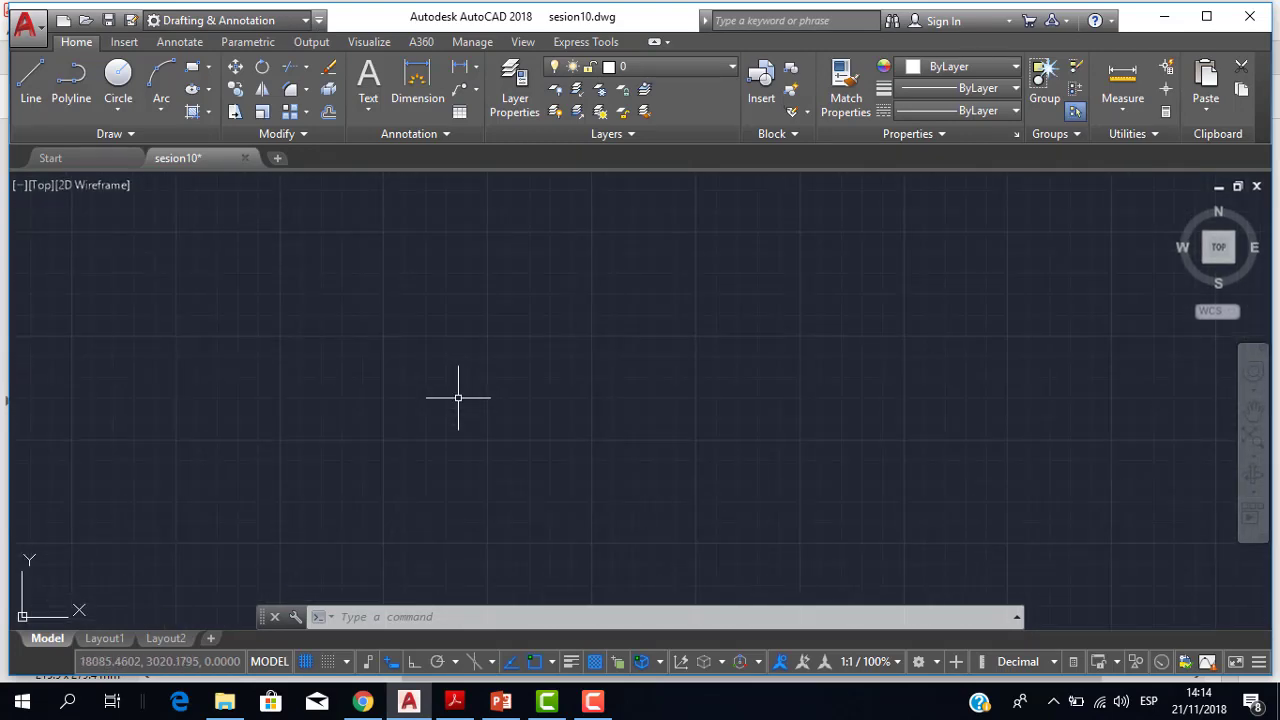
scroll(458, 397, up, 1)
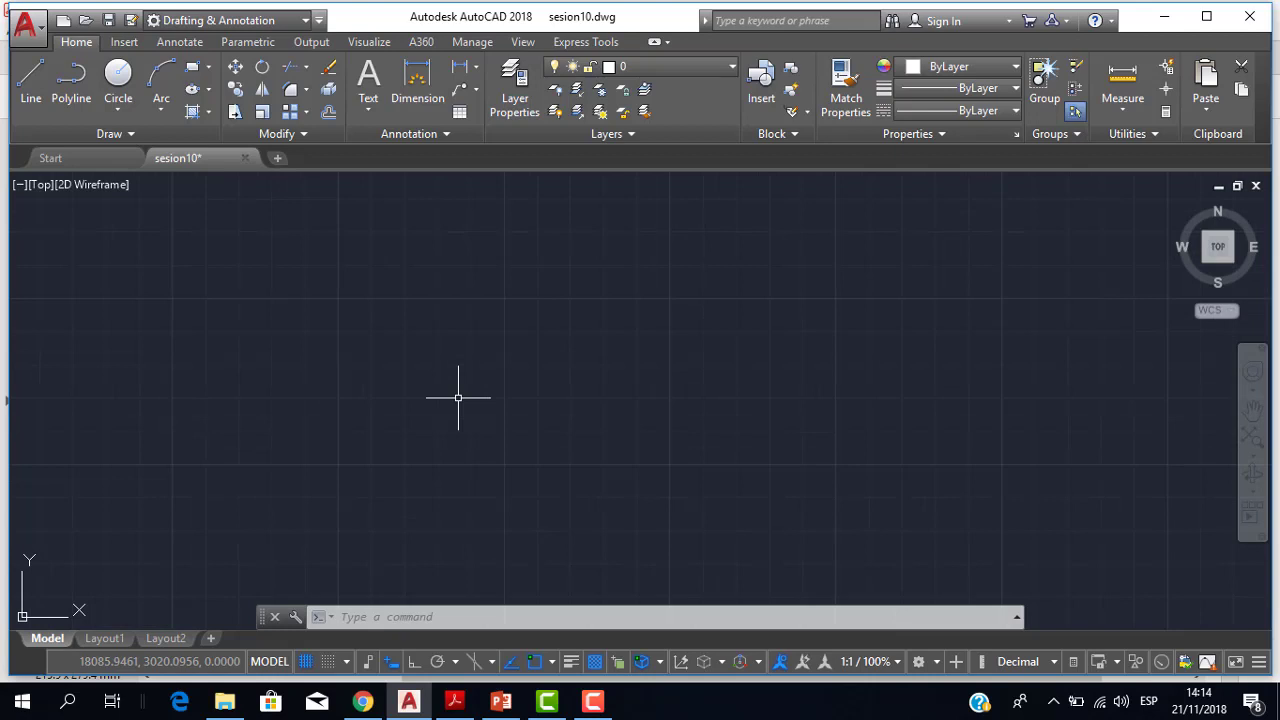
mouse_move(455, 701)
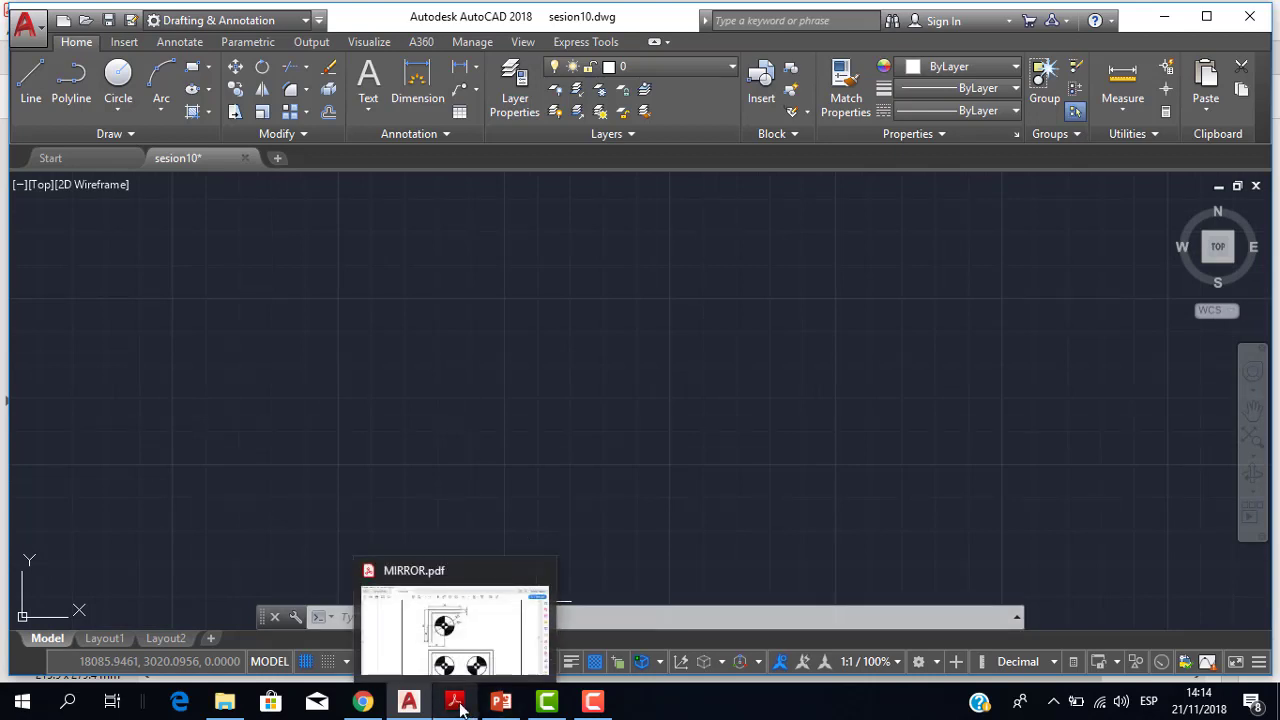
click(457, 703)
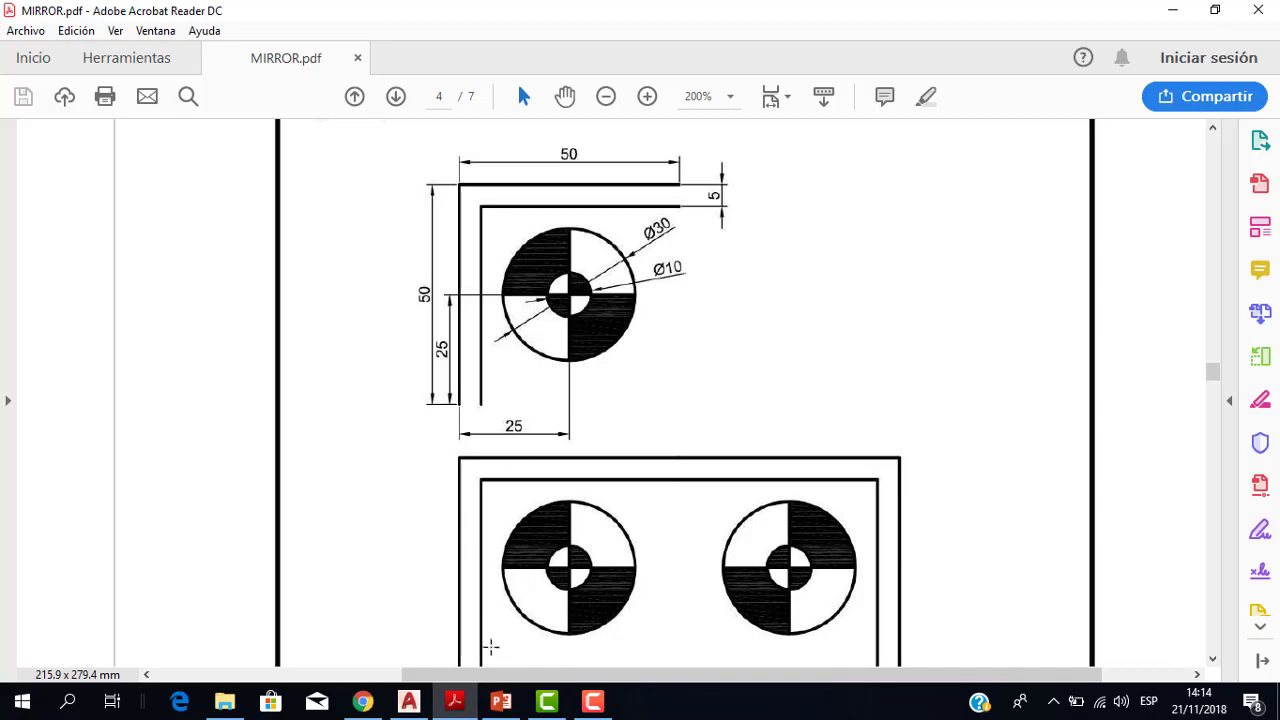
Draw an L polyline with Ortho on: 50 units up, then 50 units right
click(409, 701)
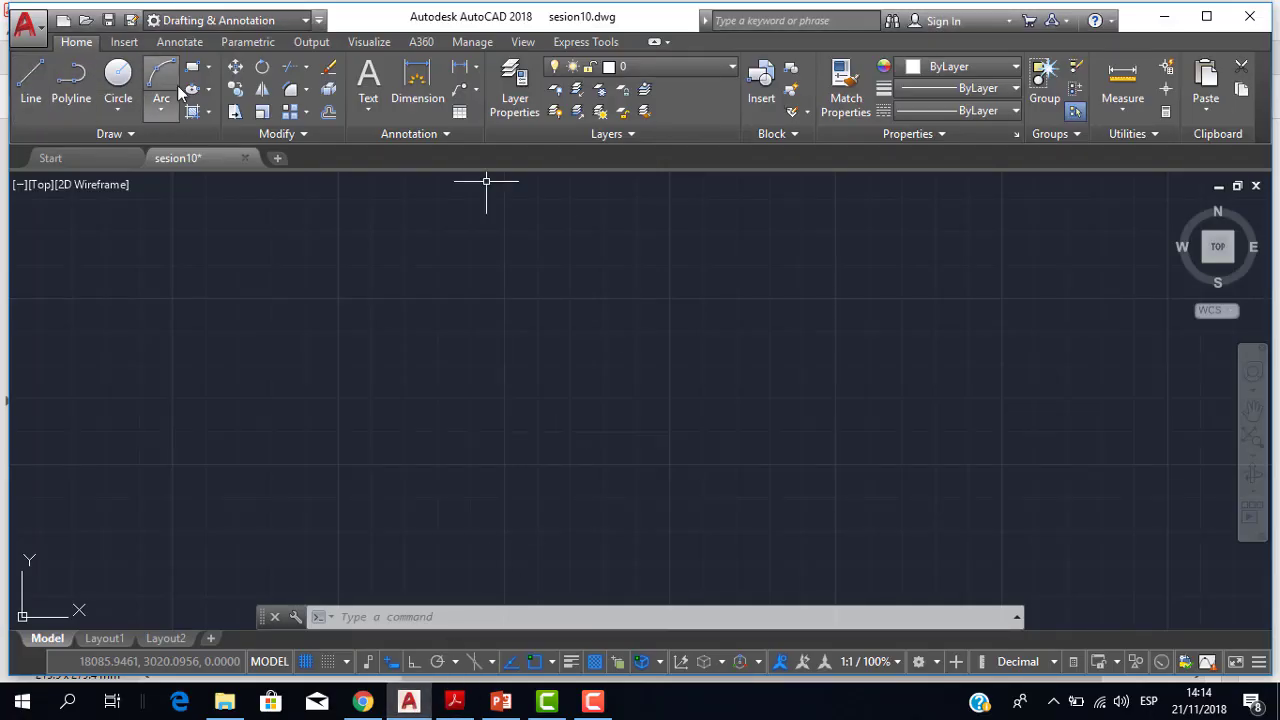
click(71, 85)
click(481, 438)
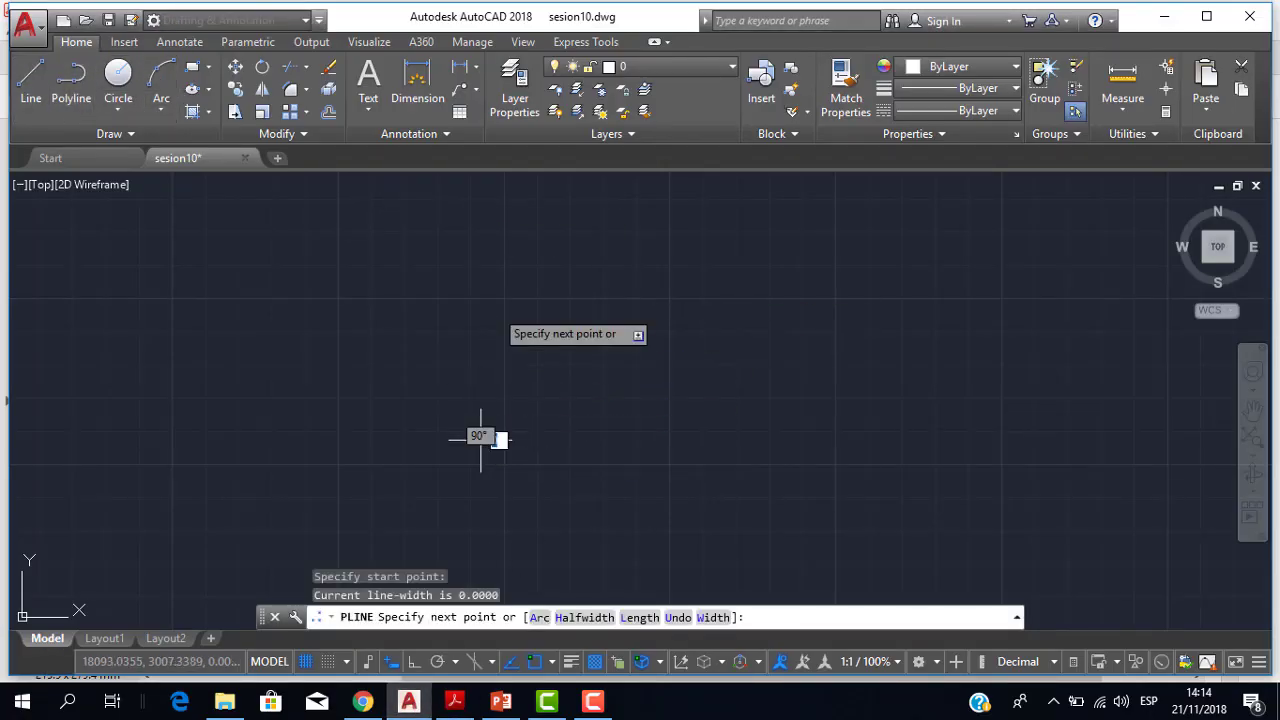
click(421, 660)
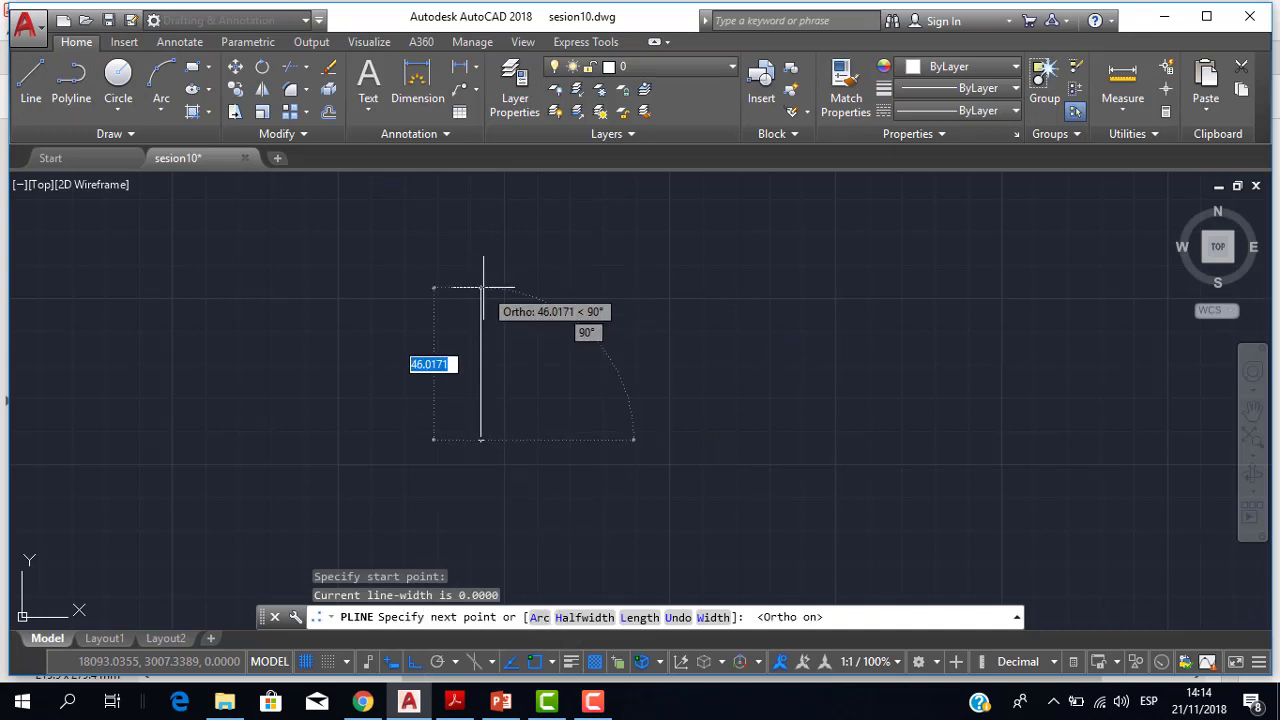
text(50)
key(Return)
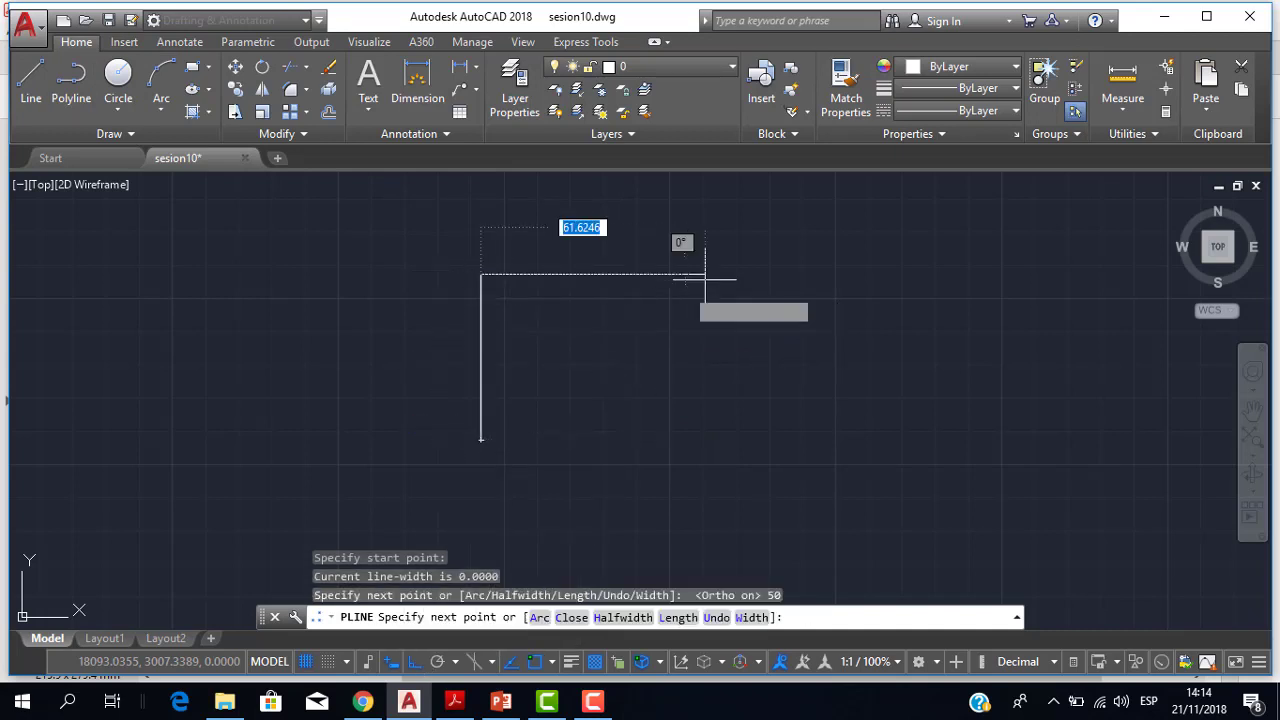
text(50)
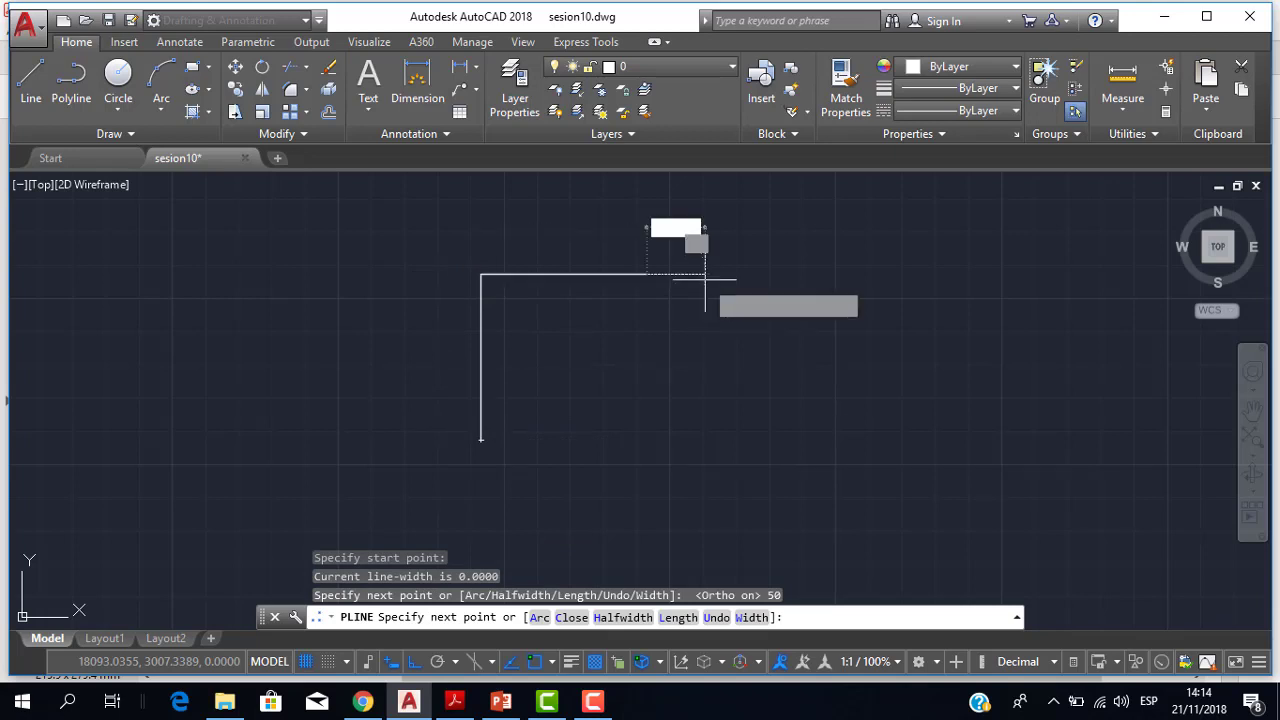
key(Return)
key(Escape)
scroll(492, 317, up, 2)
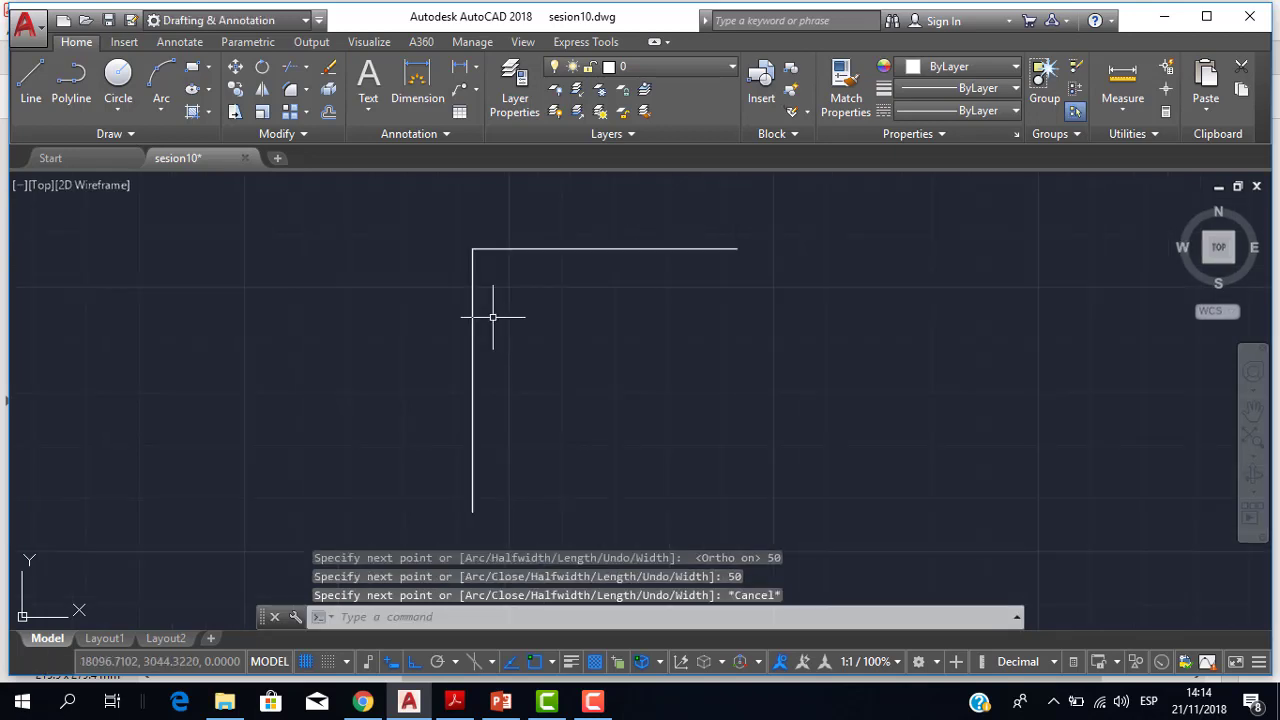
Compare with the PDF reference and shift the corner drawing slightly left
click(454, 702)
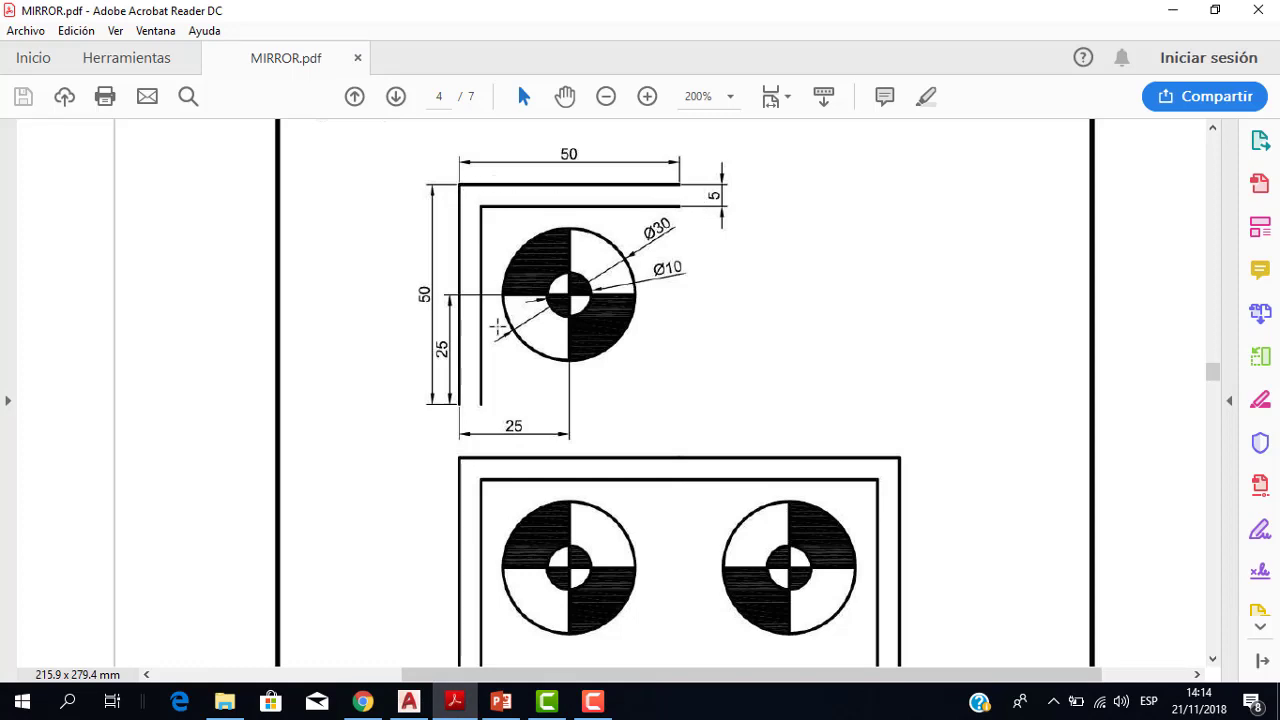
click(409, 702)
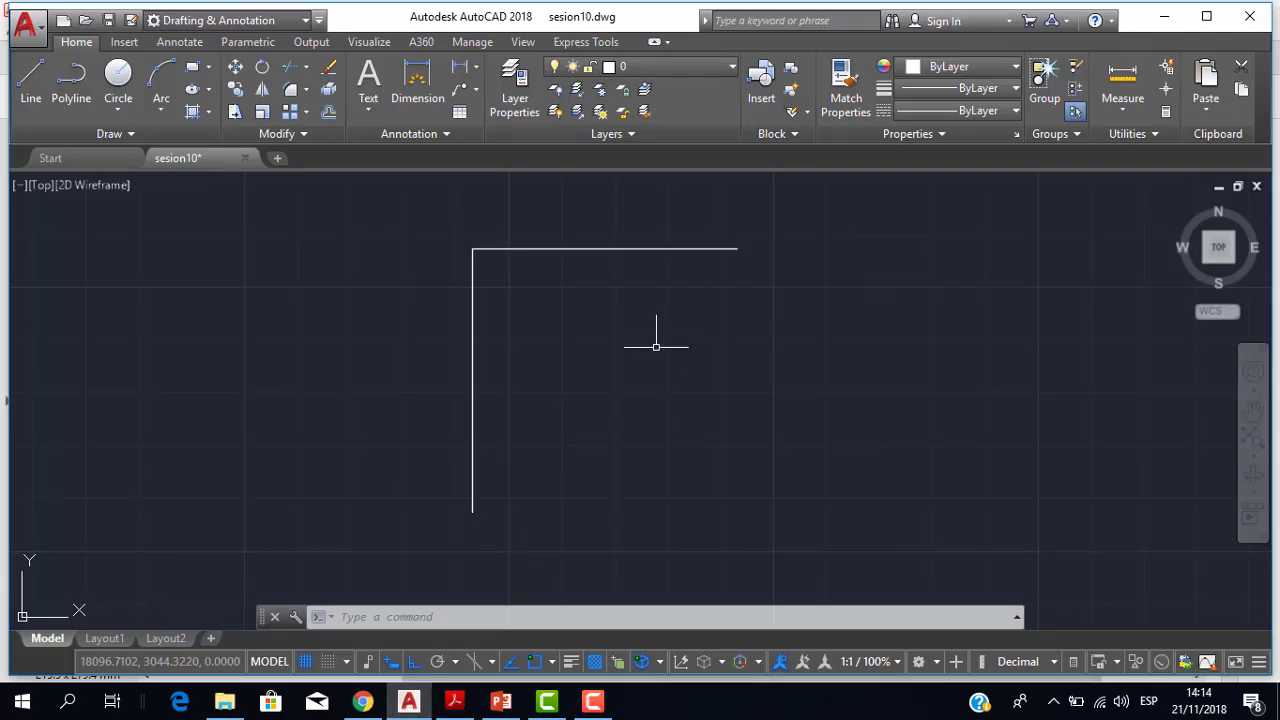
middle_drag(648, 316, 647, 316)
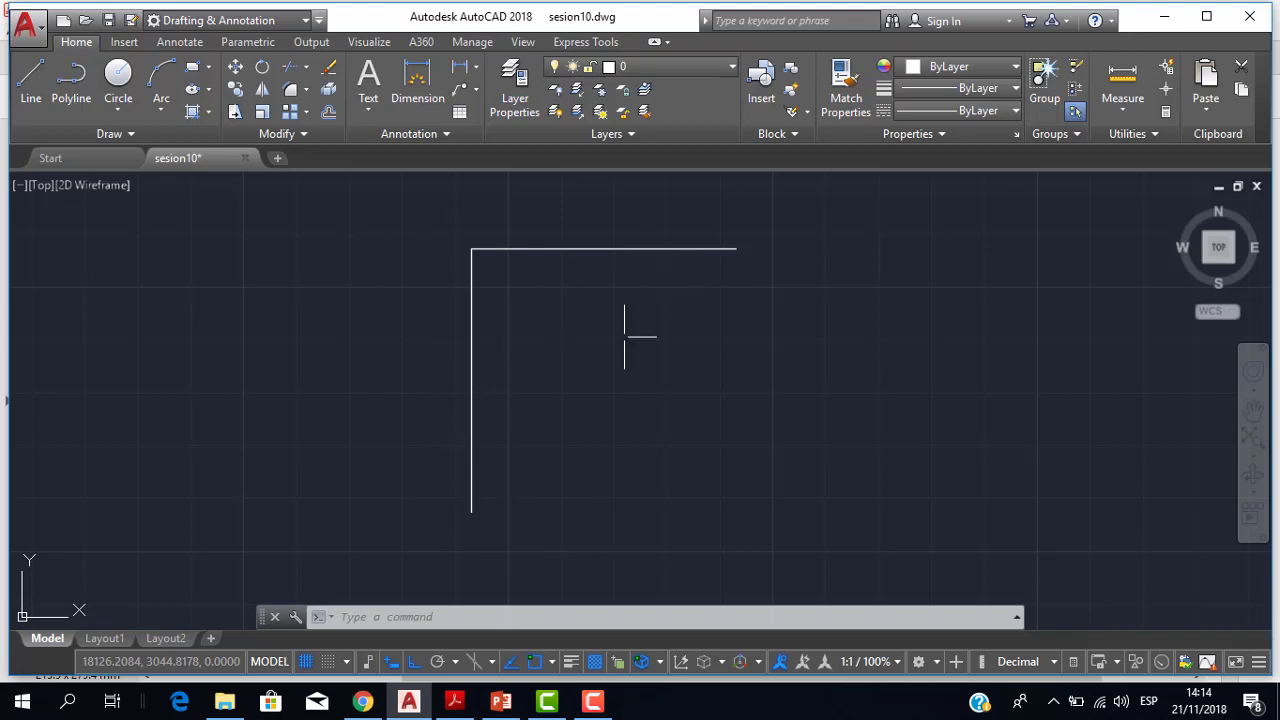
middle_drag(570, 322, 528, 334)
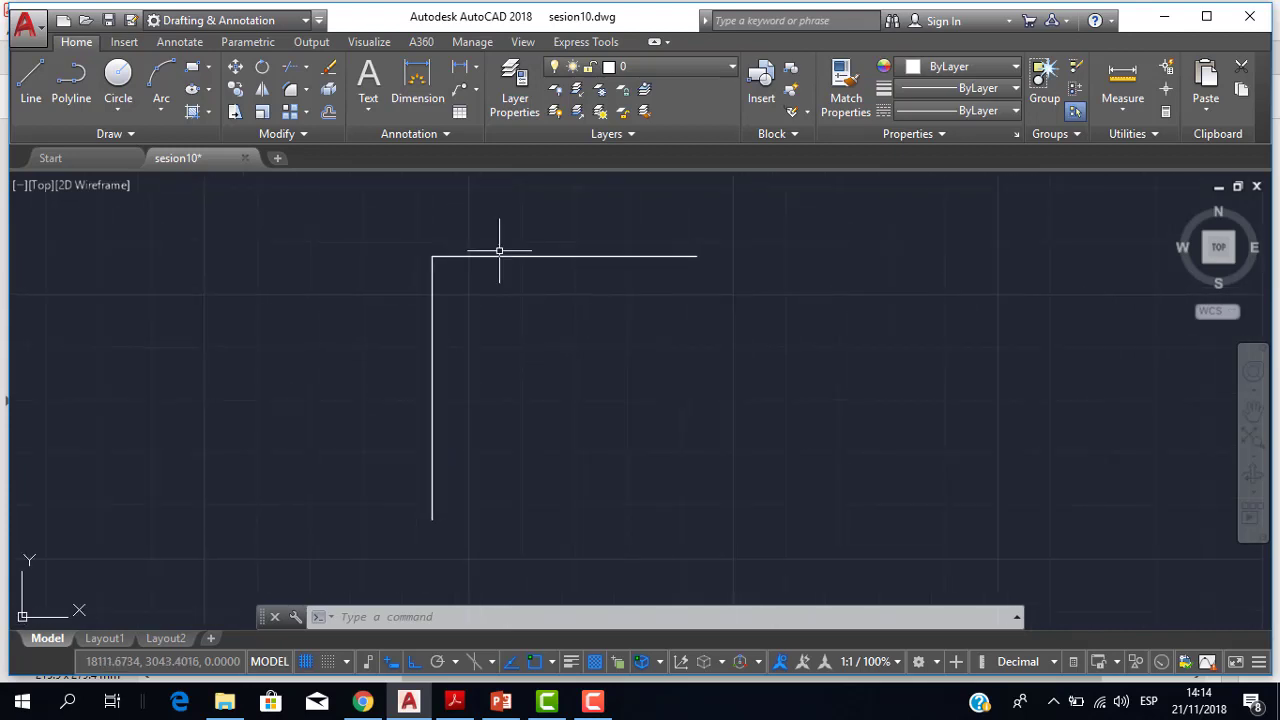
Offset the L polyline 5 units inward, then compare the double frame with MIRROR.pdf
click(330, 113)
text(5)
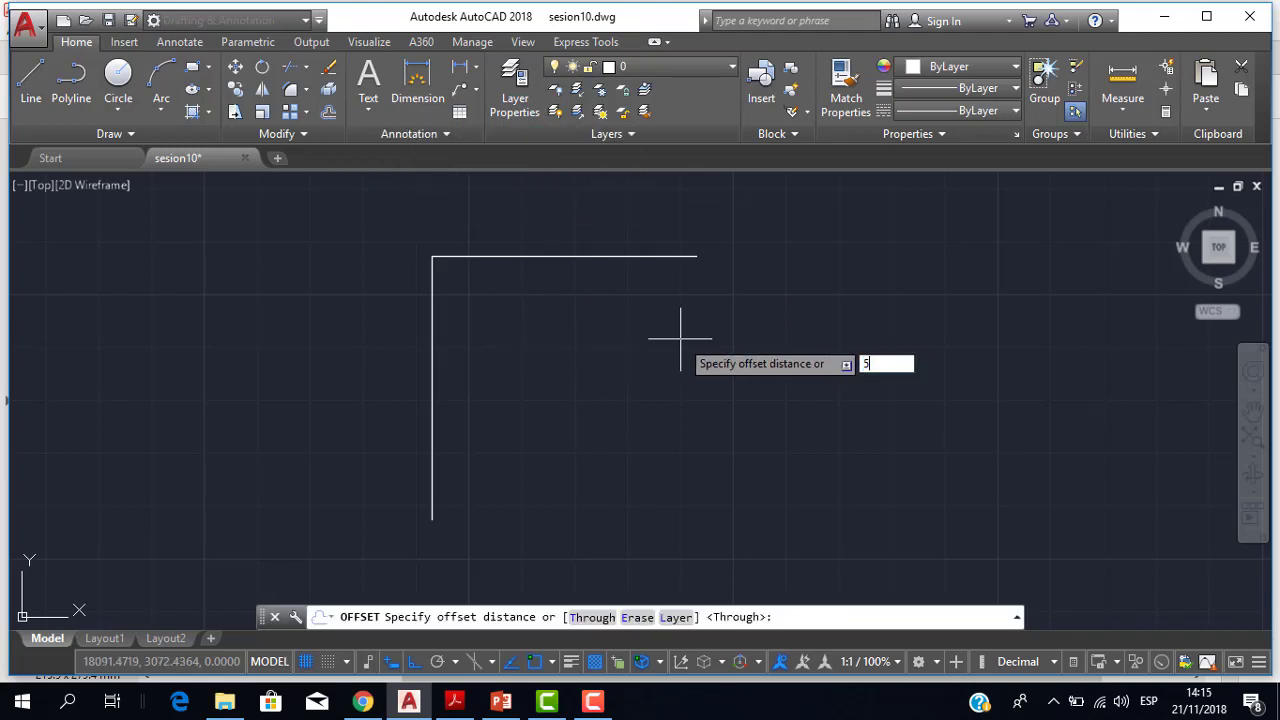
click(454, 701)
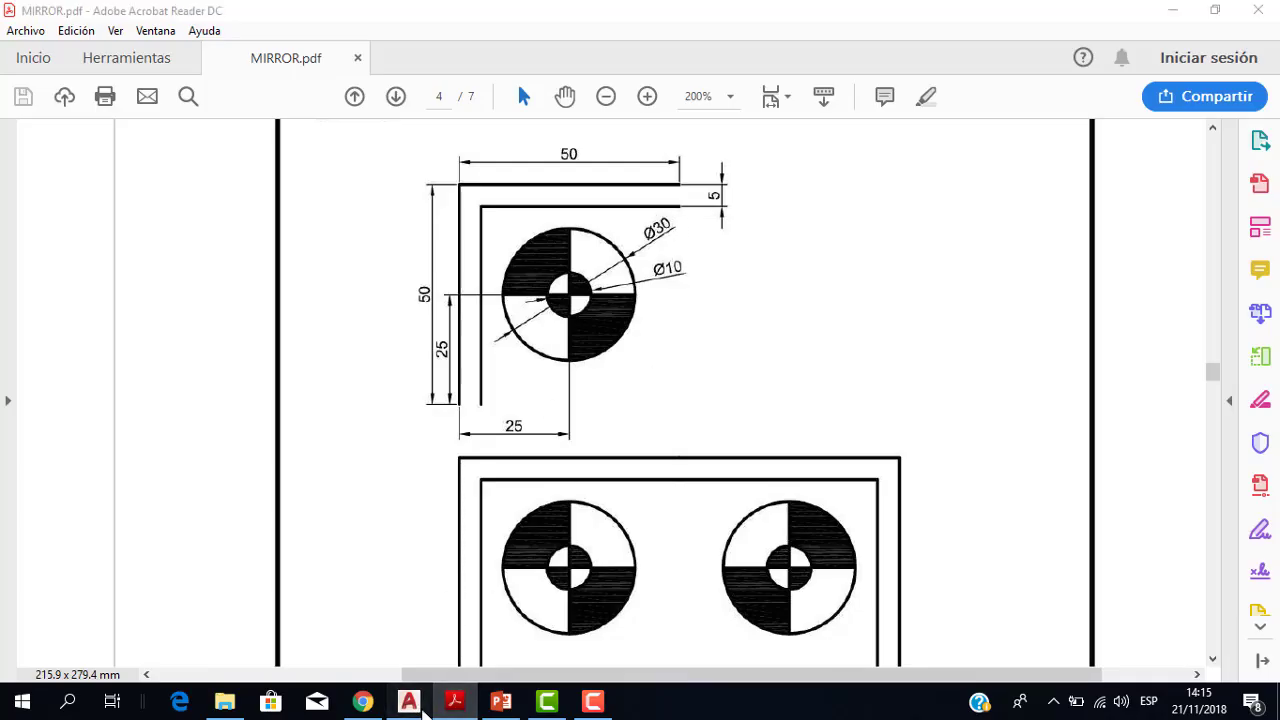
click(410, 702)
text(5)
key(Return)
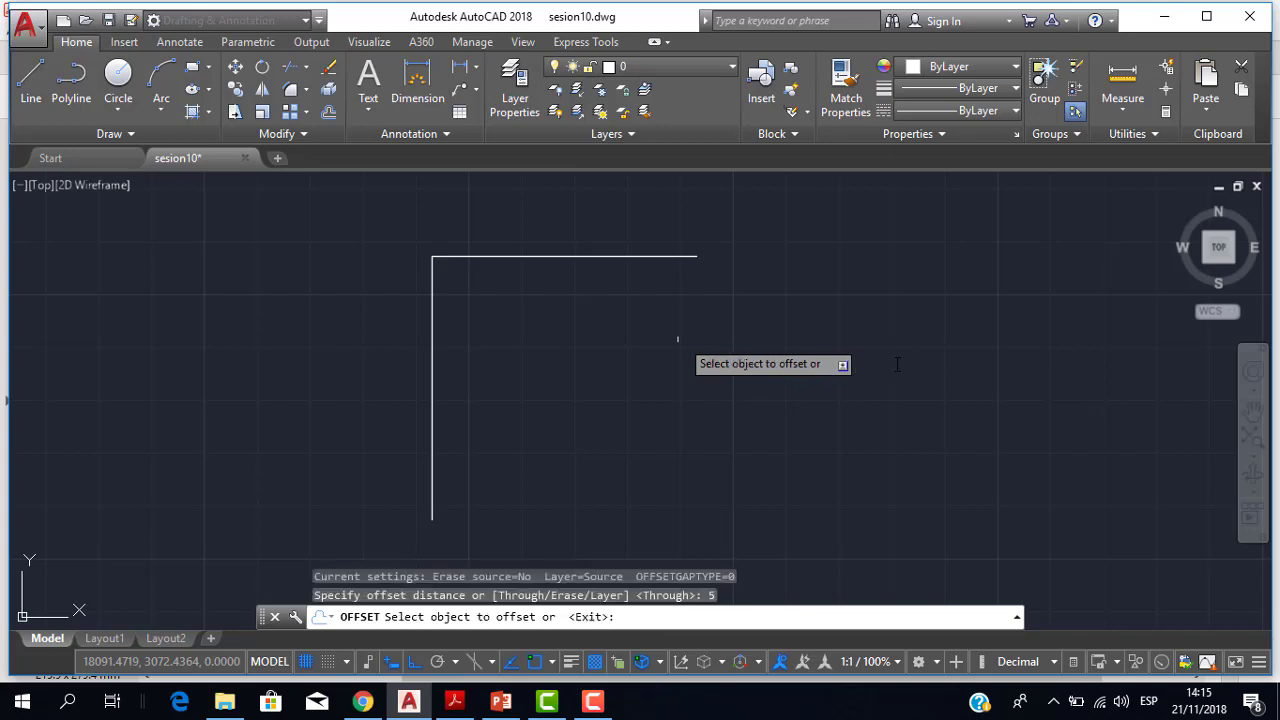
click(645, 256)
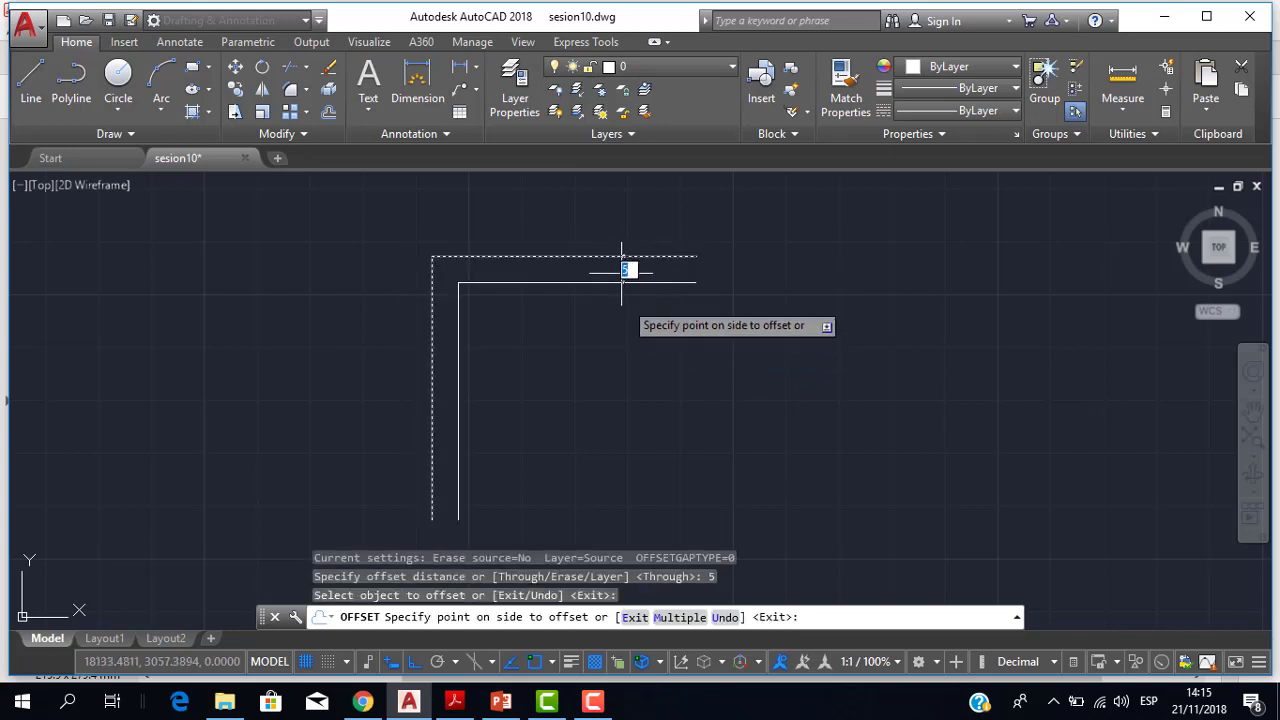
click(600, 290)
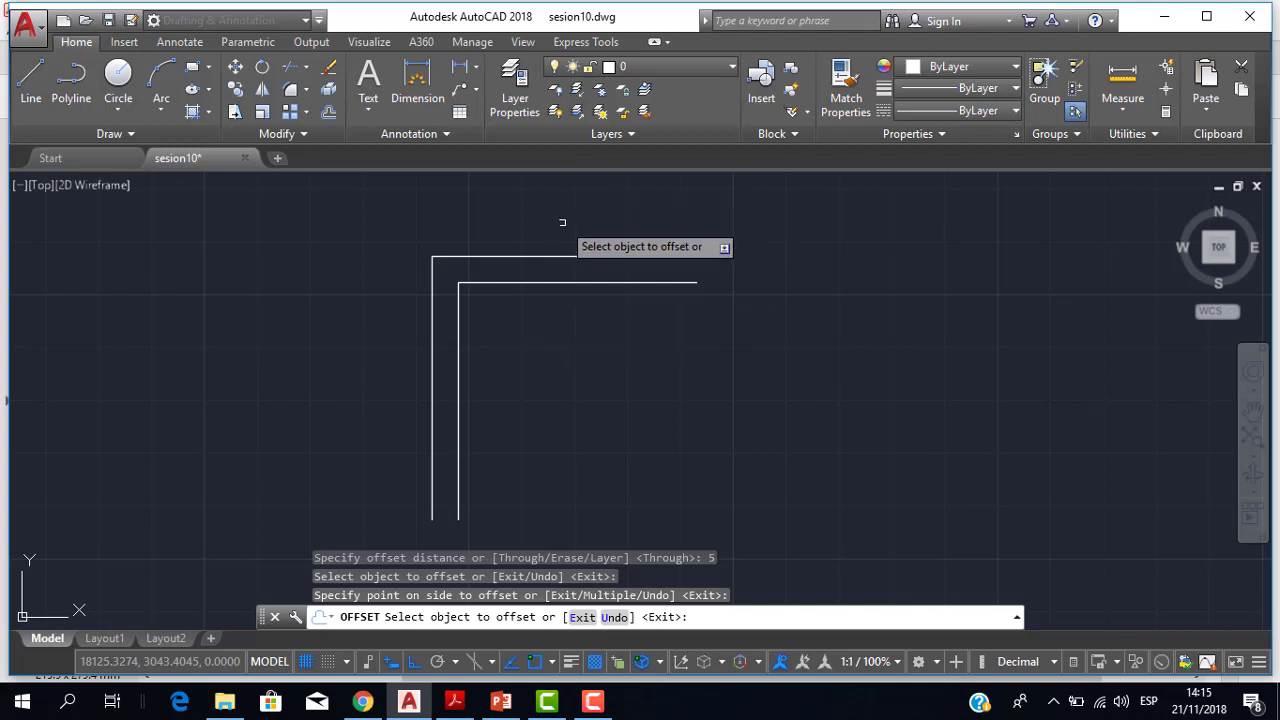
key(Escape)
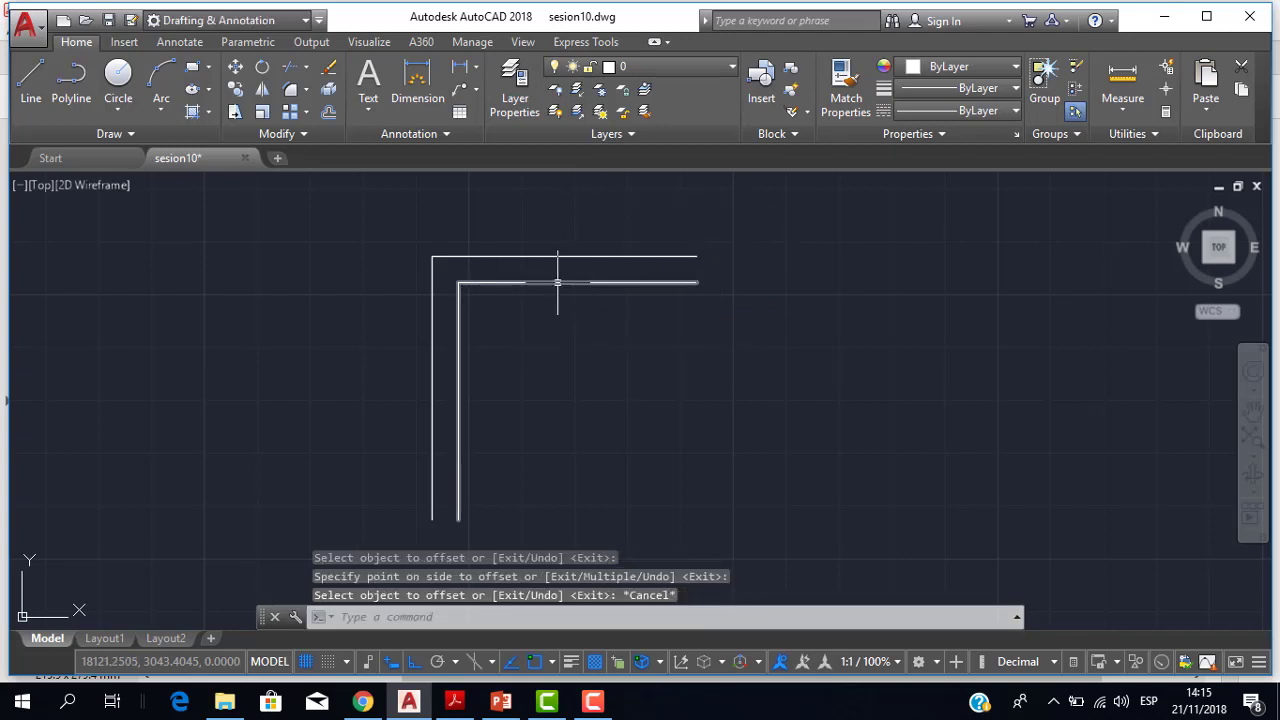
click(474, 711)
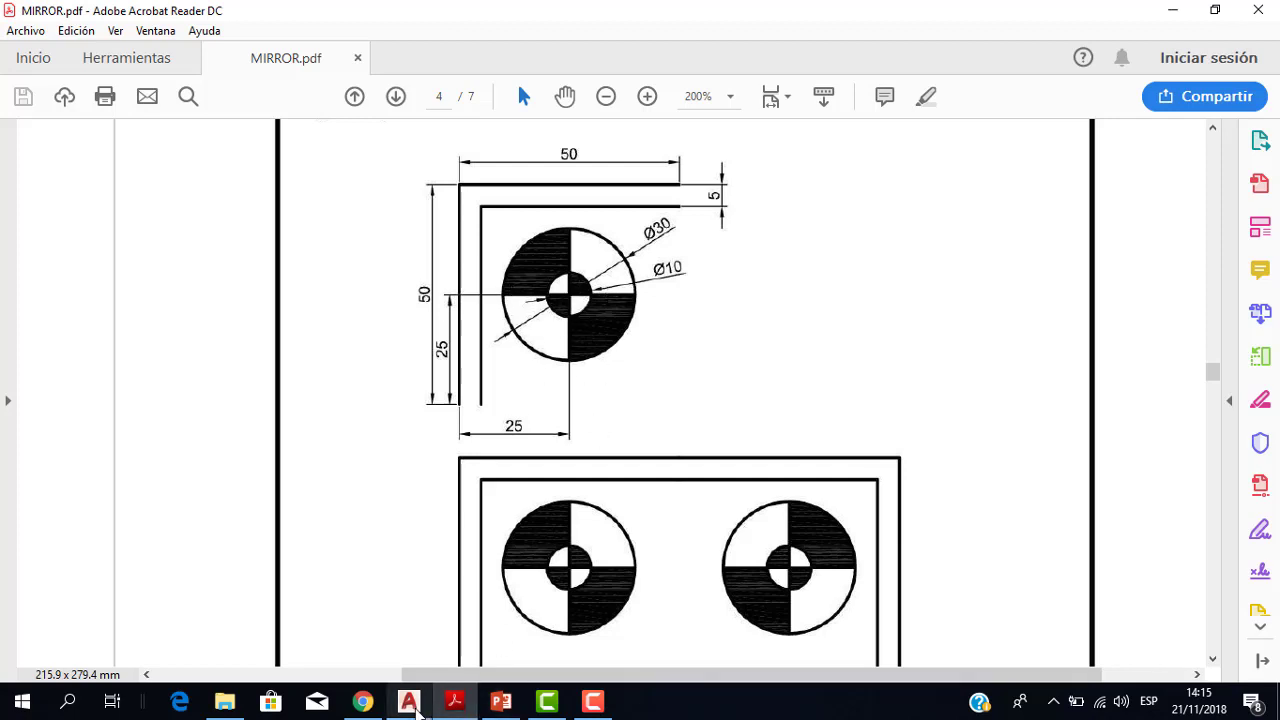
Draw a 25-unit horizontal guide line from the outer left frame line
click(409, 701)
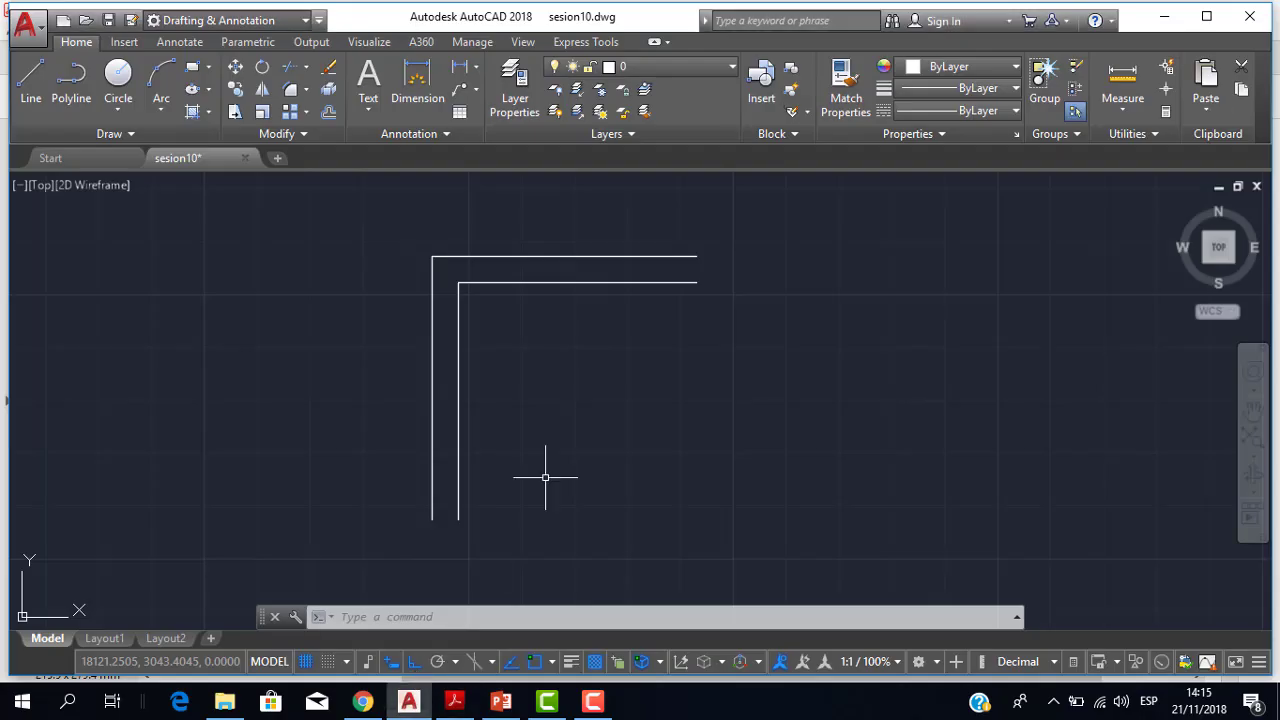
click(31, 78)
click(455, 701)
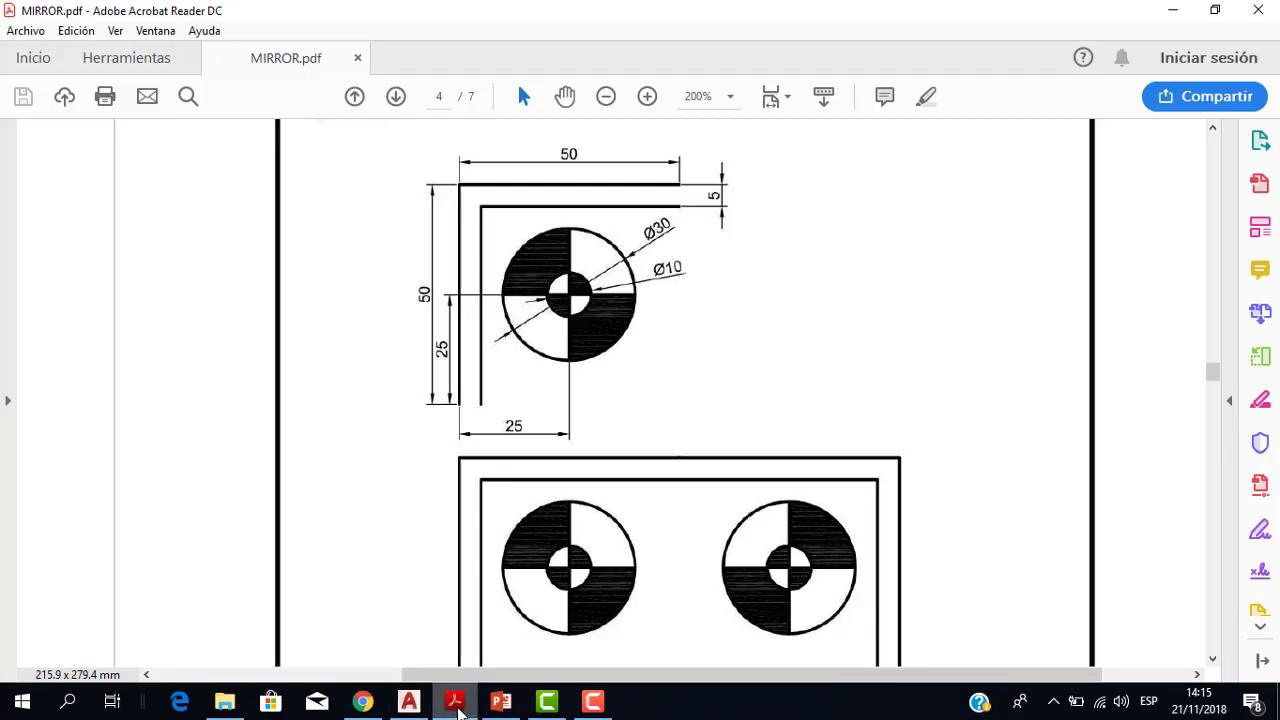
click(455, 703)
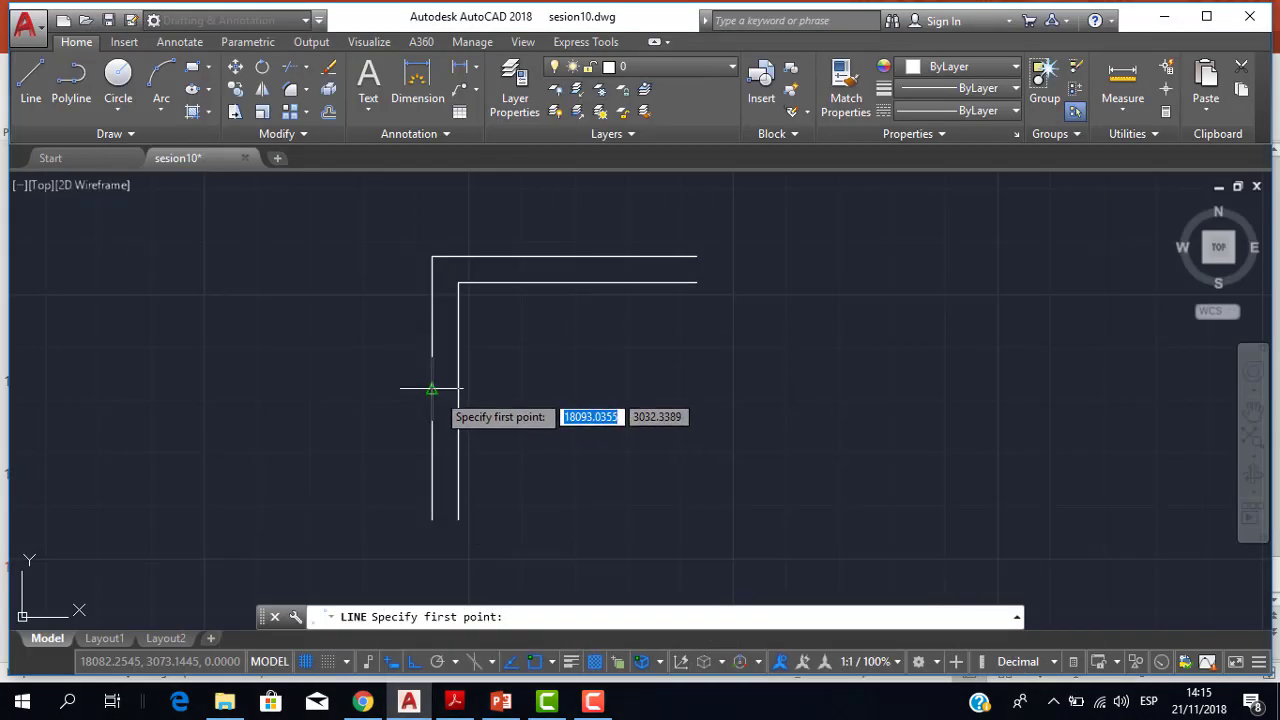
click(432, 388)
text(2)
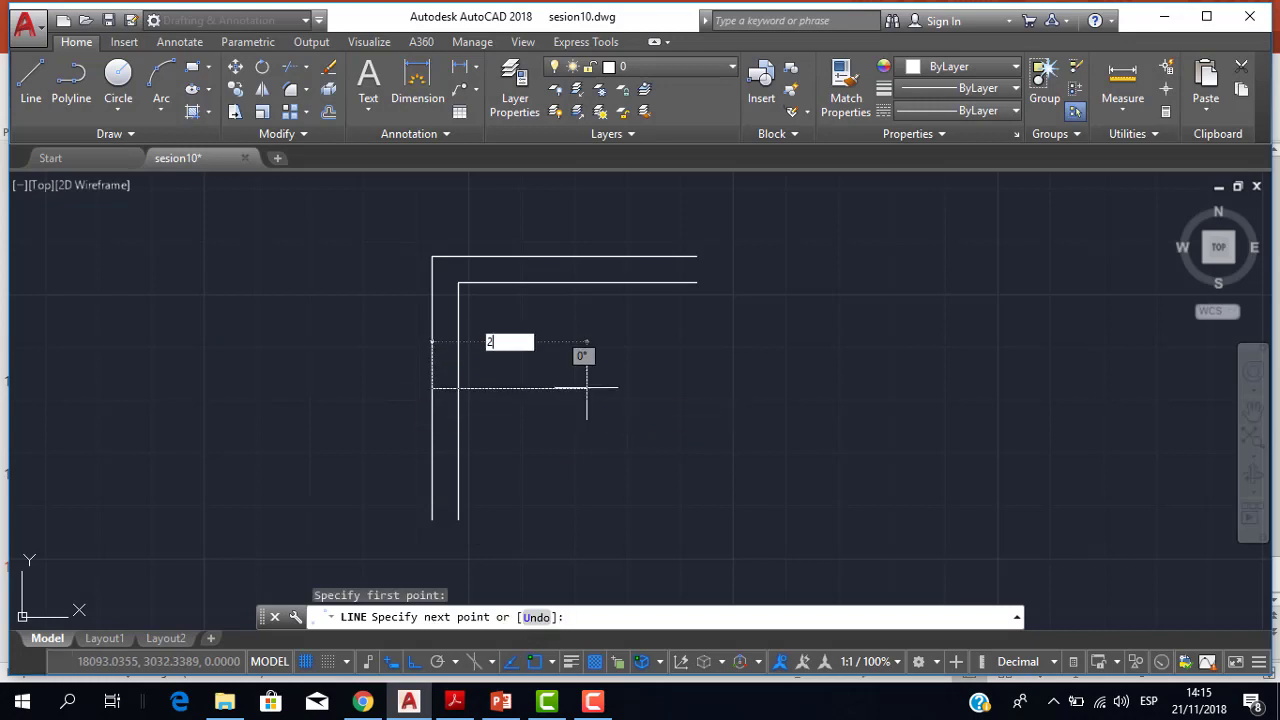
text(5)
key(Return)
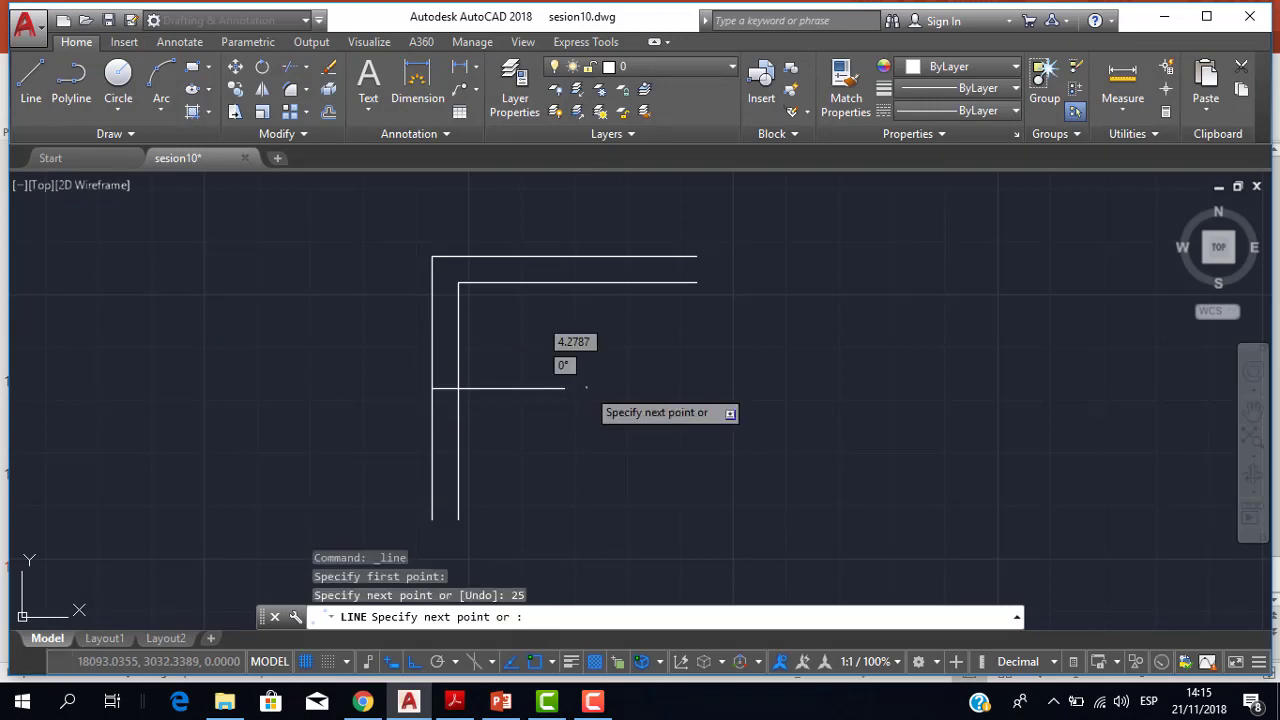
key(Escape)
Draw concentric circles of radius 15 and 5 at the guide line's end, then delete the guide
click(128, 80)
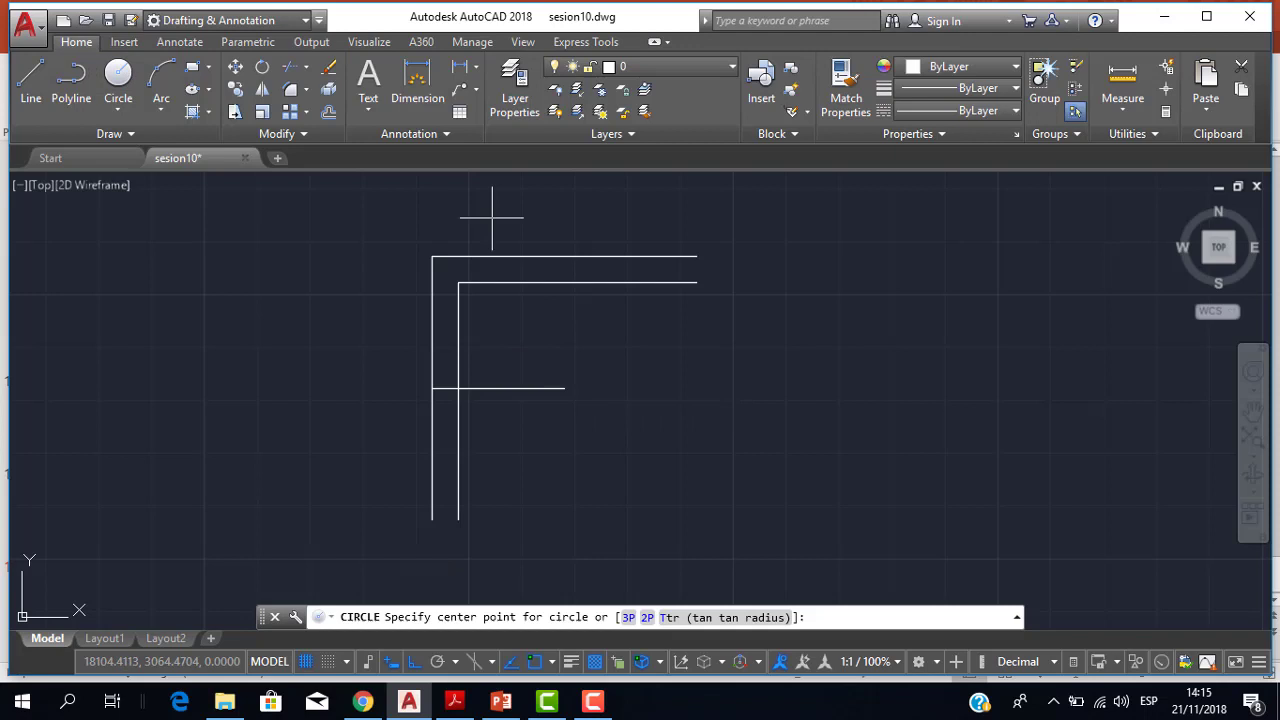
click(564, 388)
text(15)
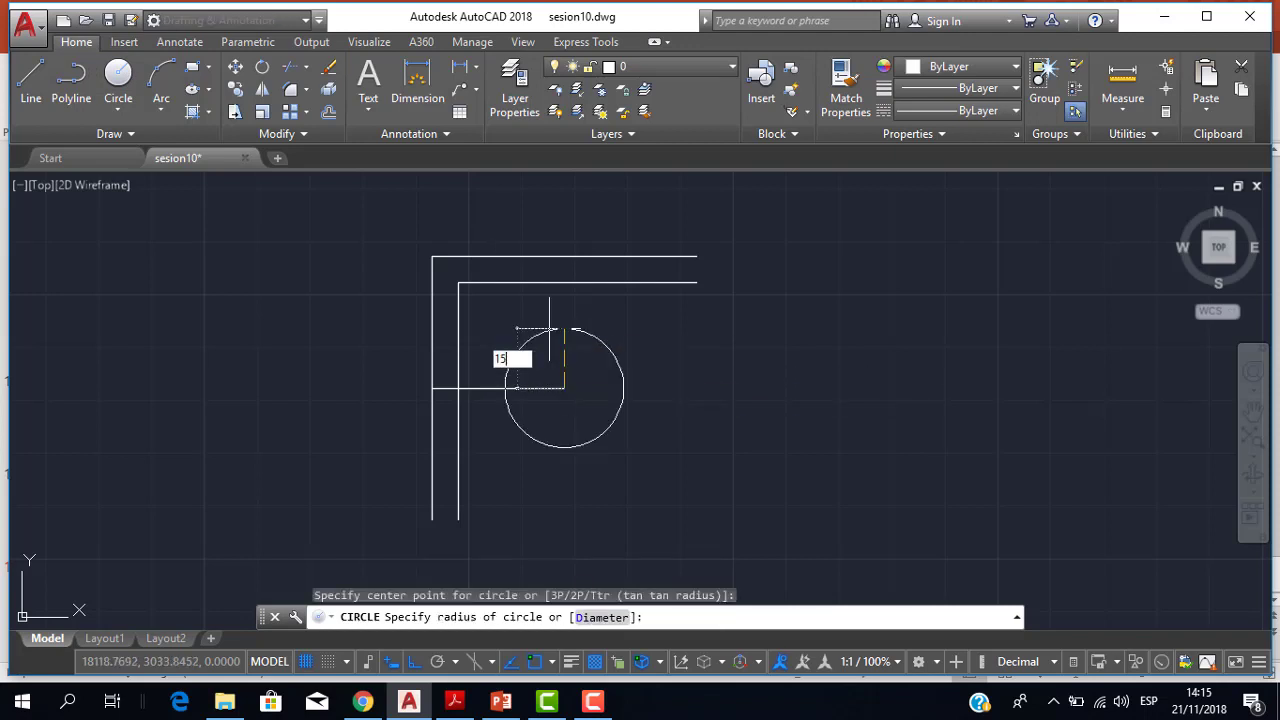
key(Return)
key(Return)
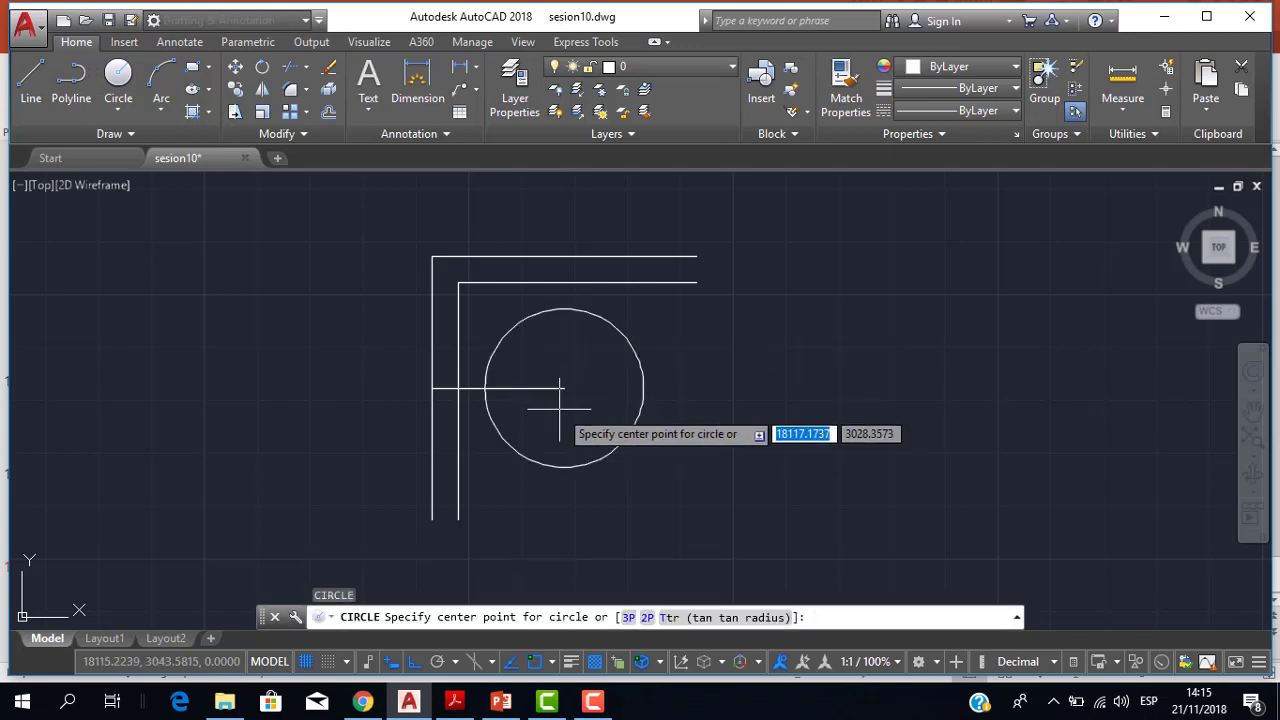
click(564, 388)
text(5)
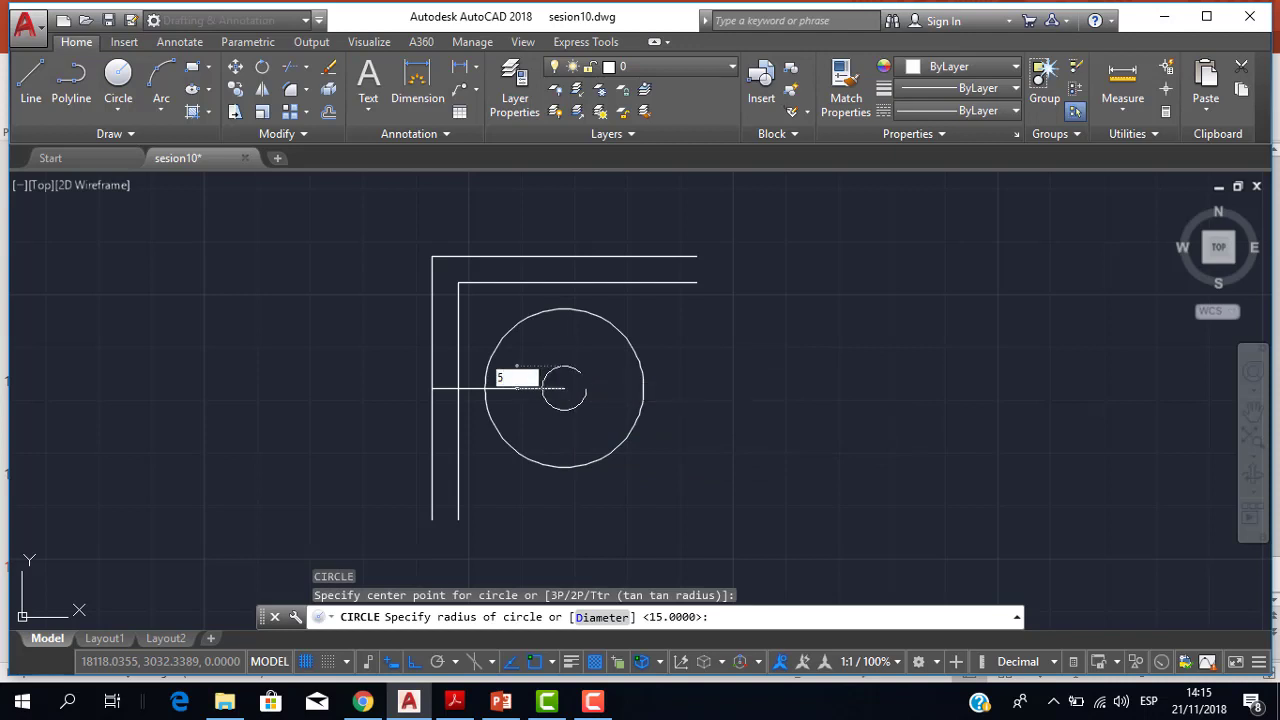
key(Return)
click(517, 388)
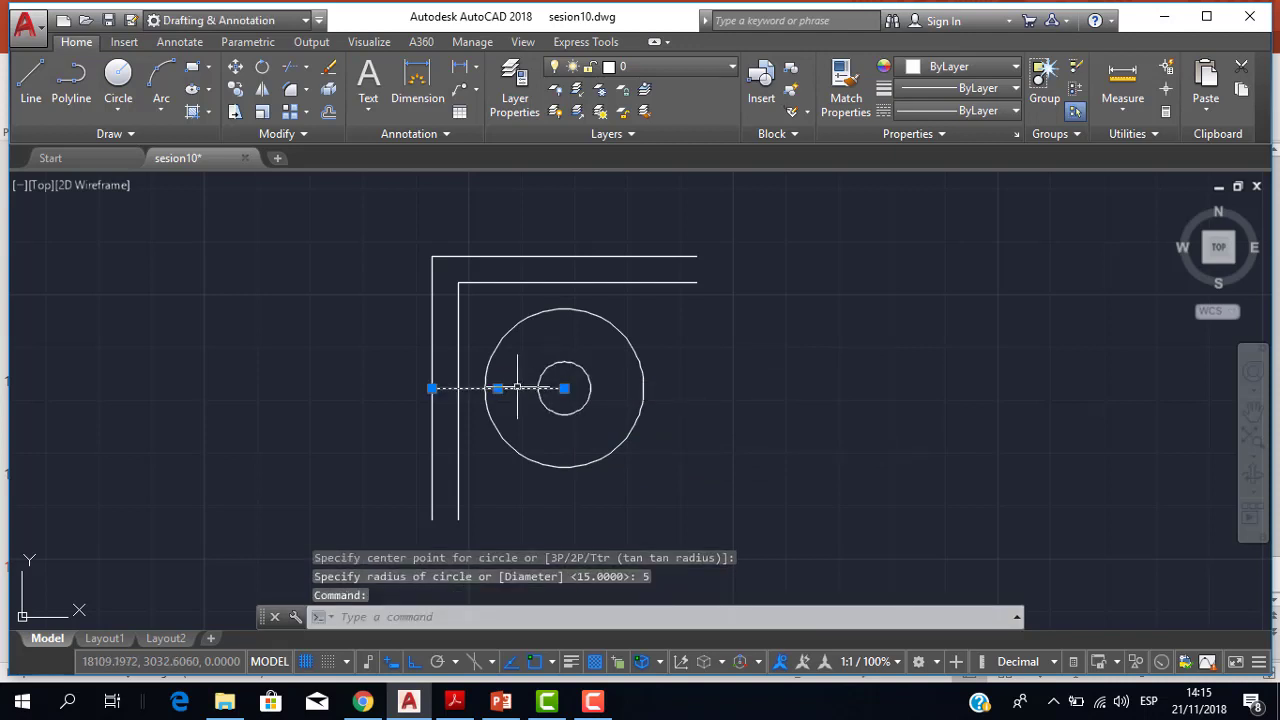
key(Delete)
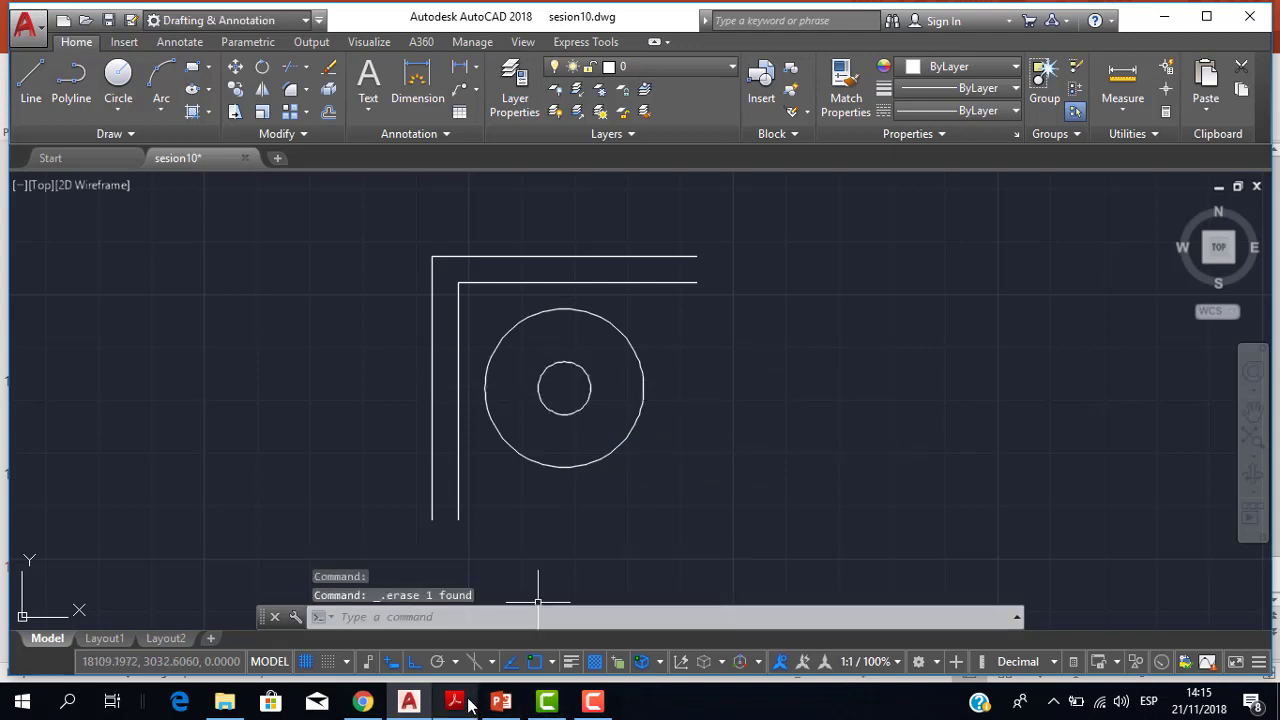
Draw the top divider line from the outer circle's top to the inner circle's top
click(466, 703)
click(470, 705)
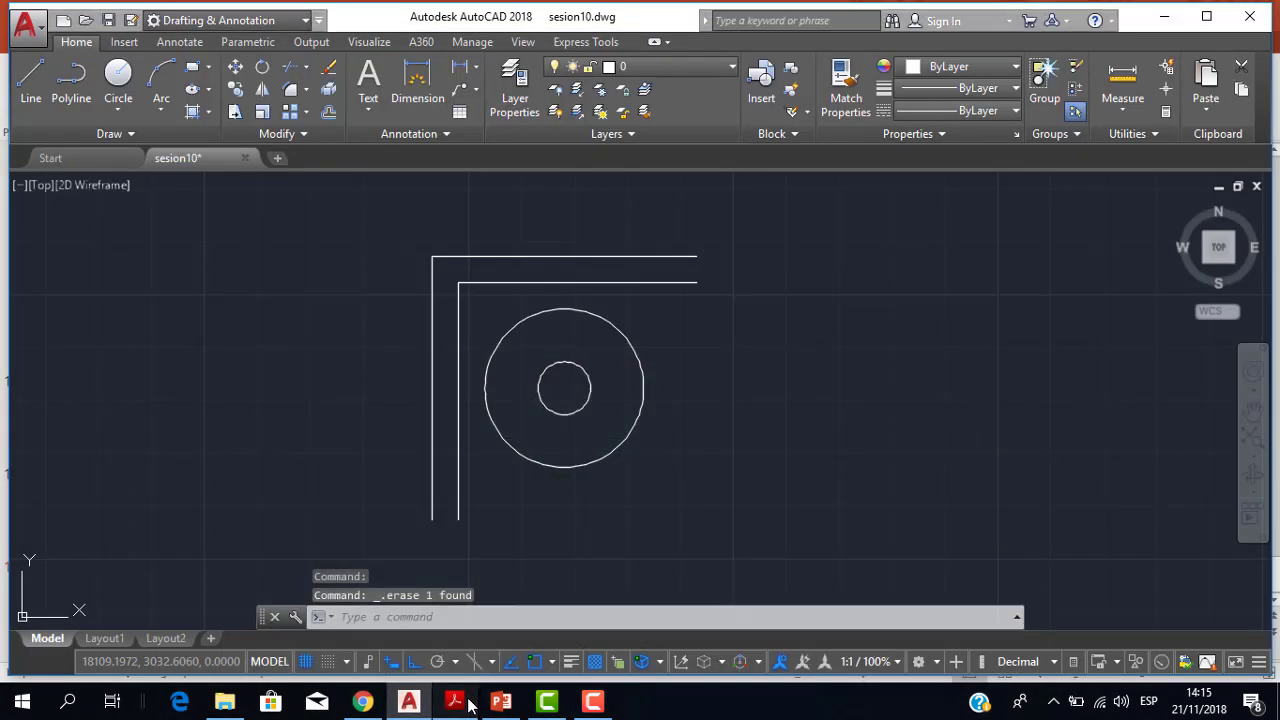
click(470, 705)
click(470, 705)
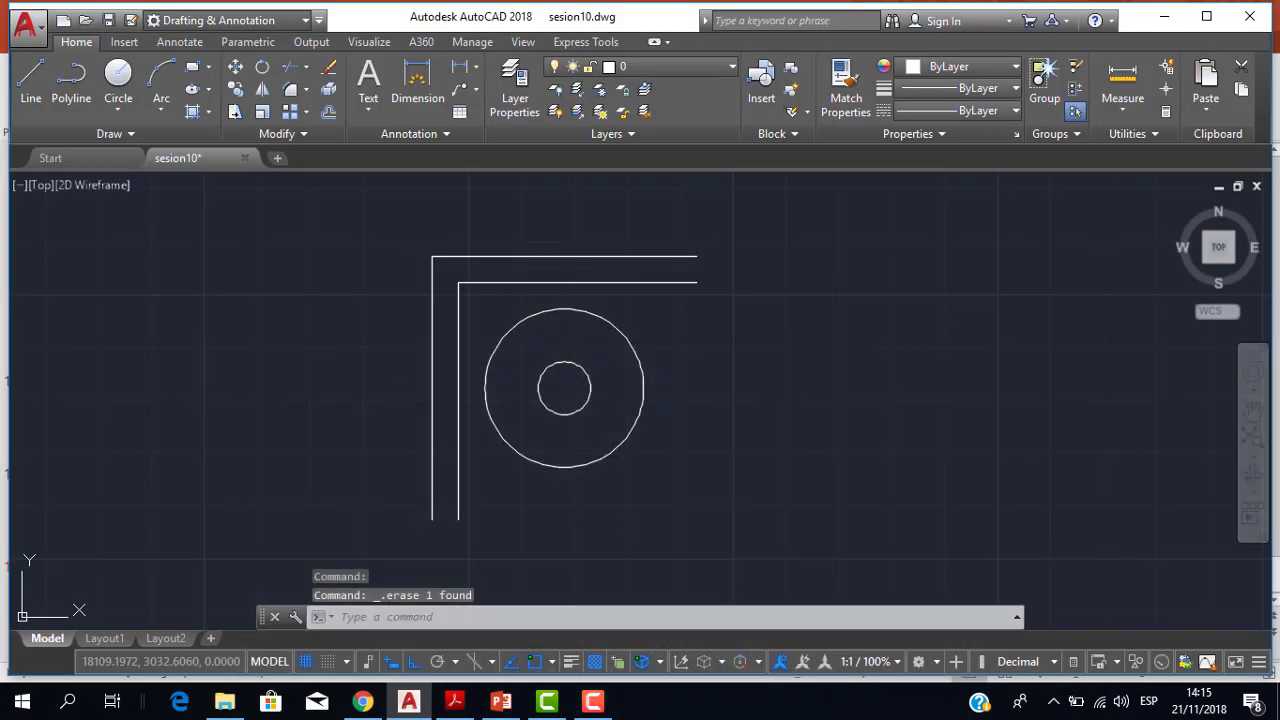
click(41, 66)
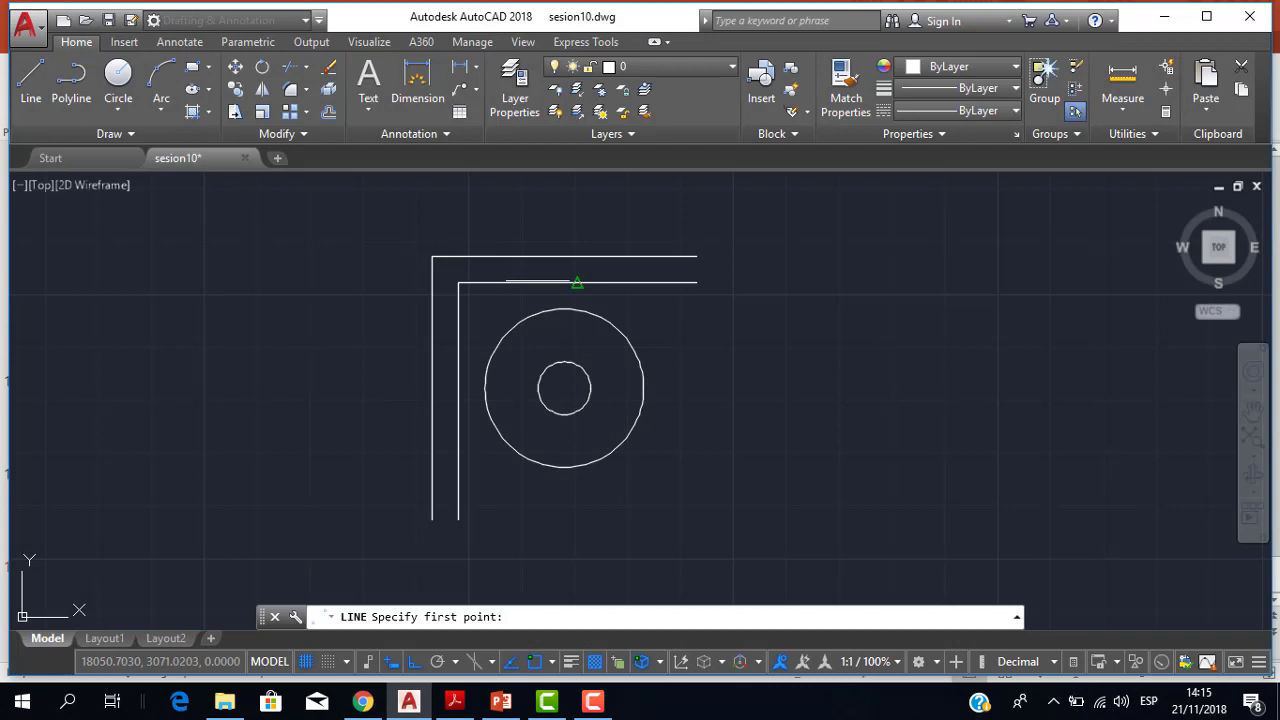
click(564, 310)
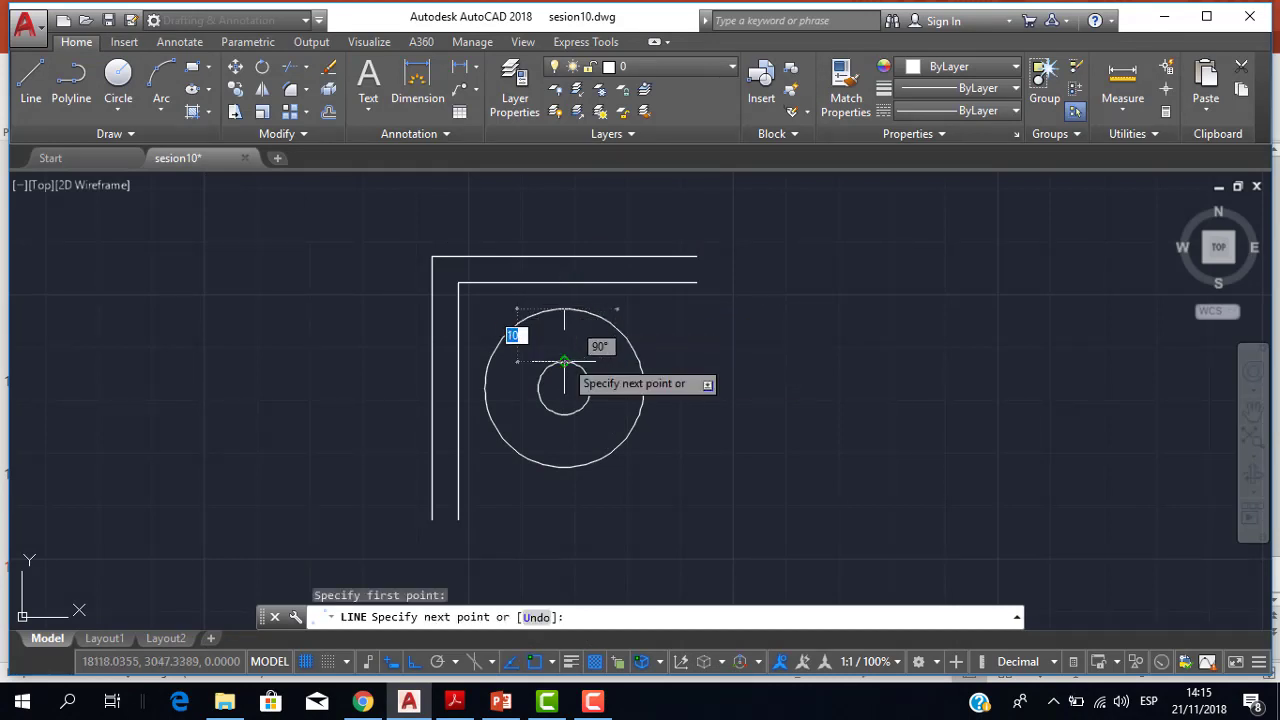
click(564, 362)
key(Escape)
Add the left and right divider lines between the outer and inner circles
scroll(572, 340, up, 2)
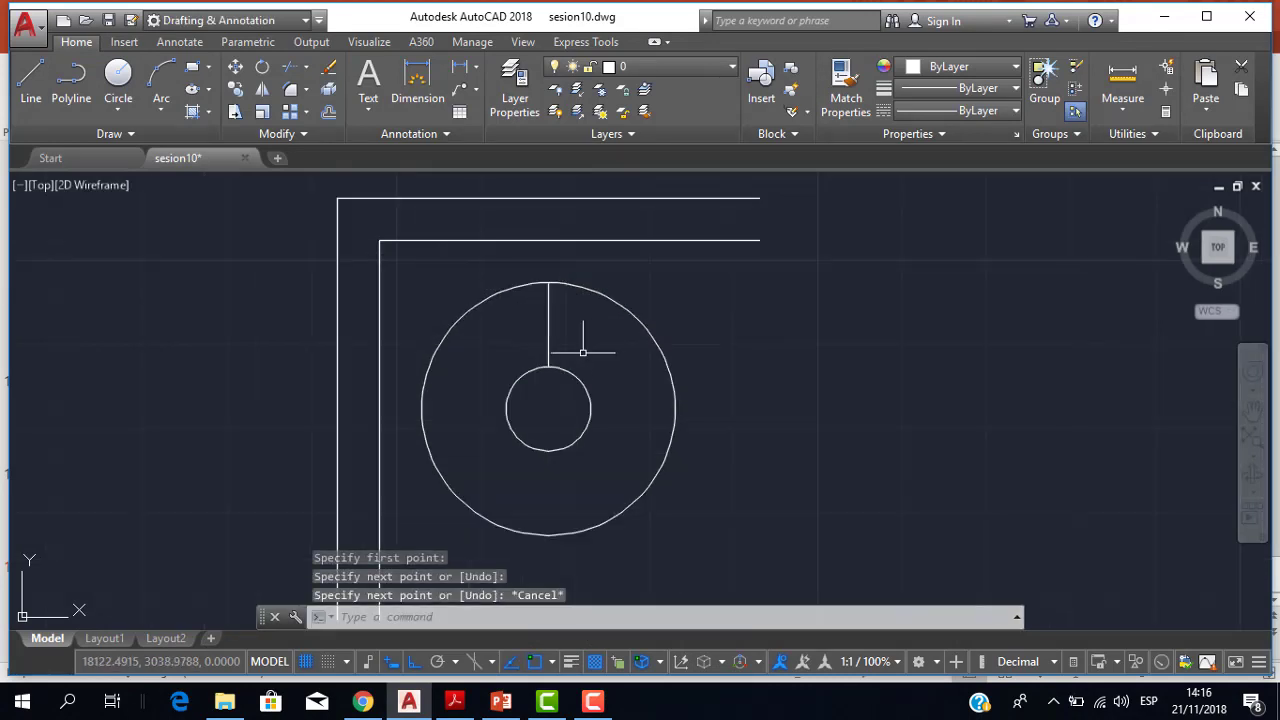
scroll(578, 310, up, 2)
middle_drag(581, 293, 591, 332)
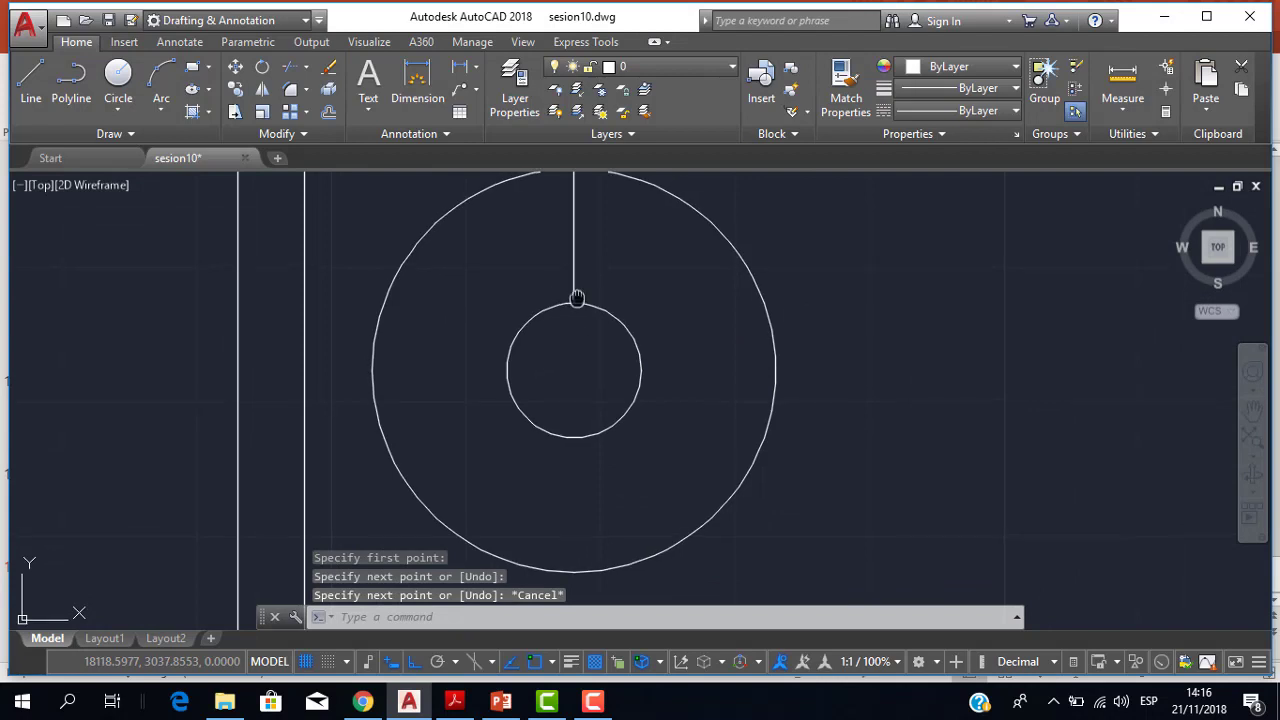
click(24, 103)
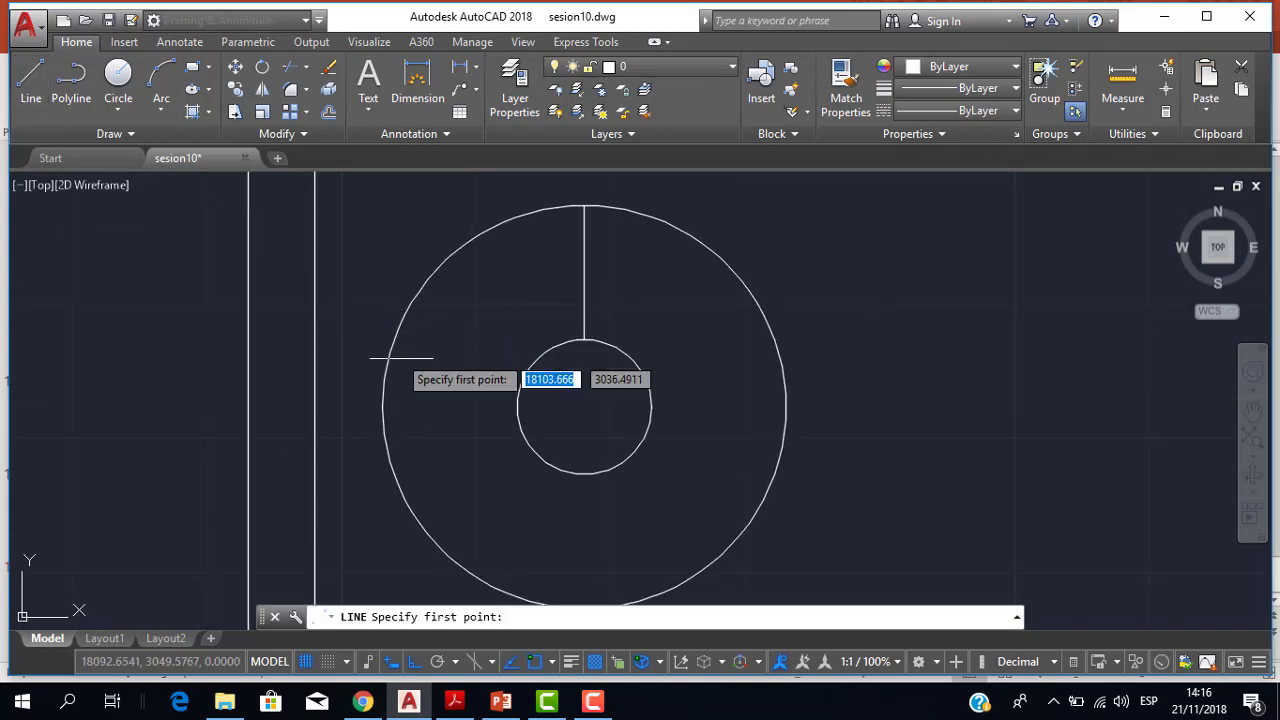
click(383, 407)
click(517, 407)
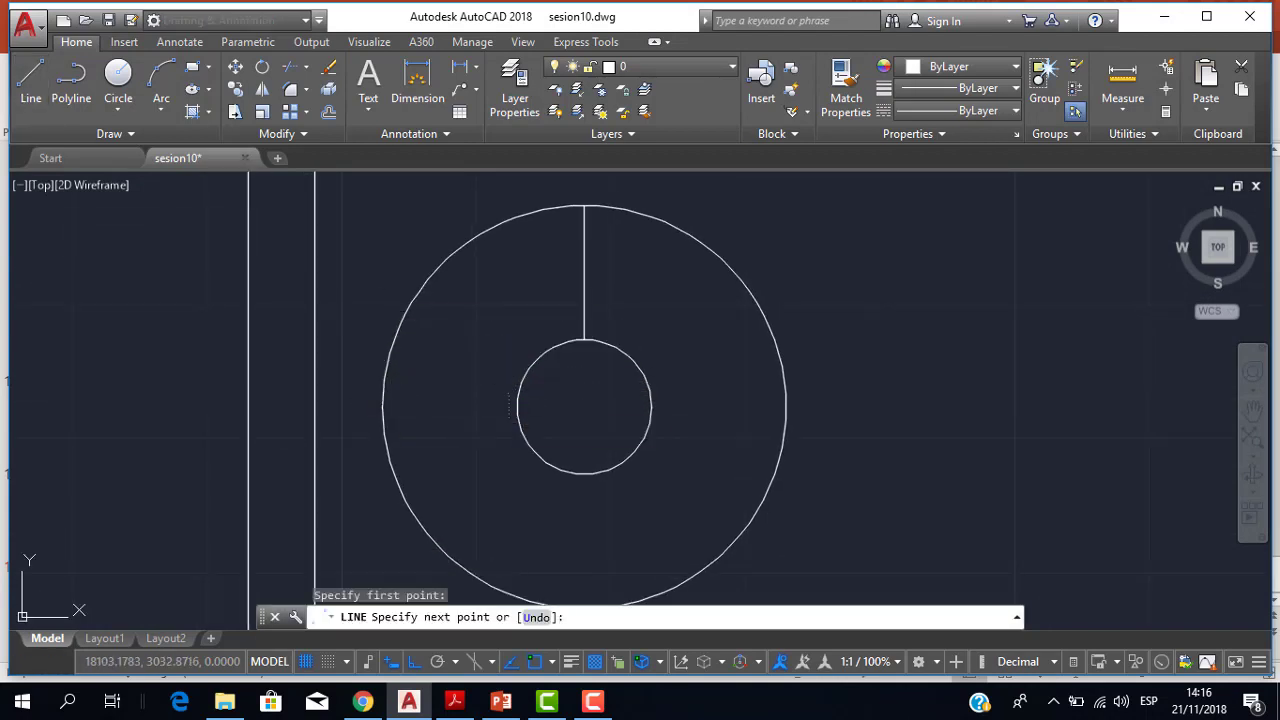
key(Escape)
click(31, 85)
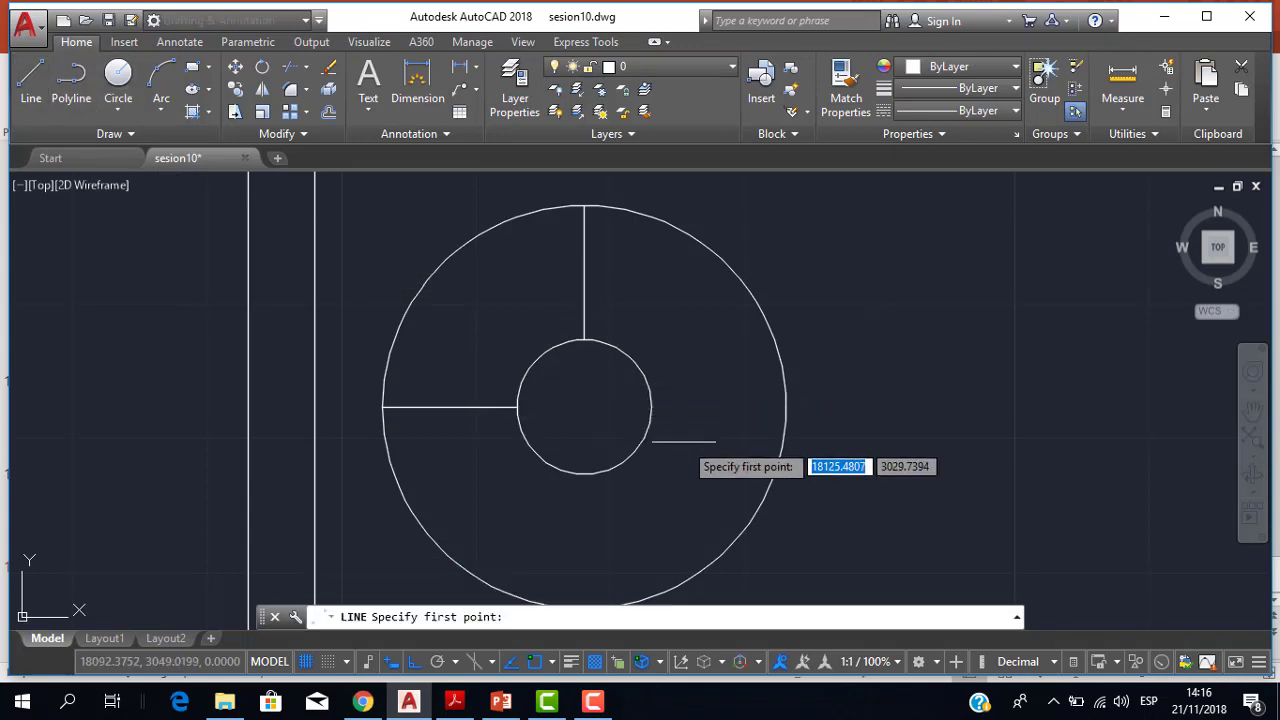
click(651, 407)
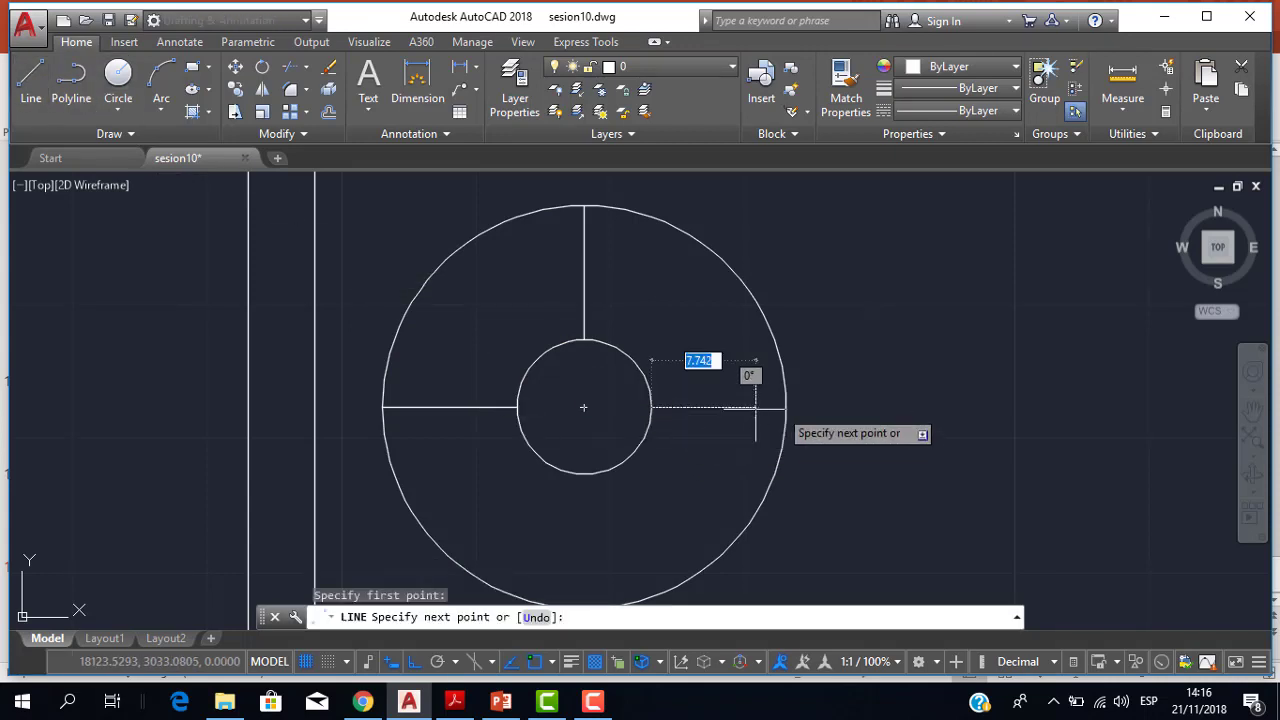
click(785, 407)
key(Escape)
Draw the bottom divider line from inner to outer circle, replacing a misplaced short line
scroll(785, 407, down, 3)
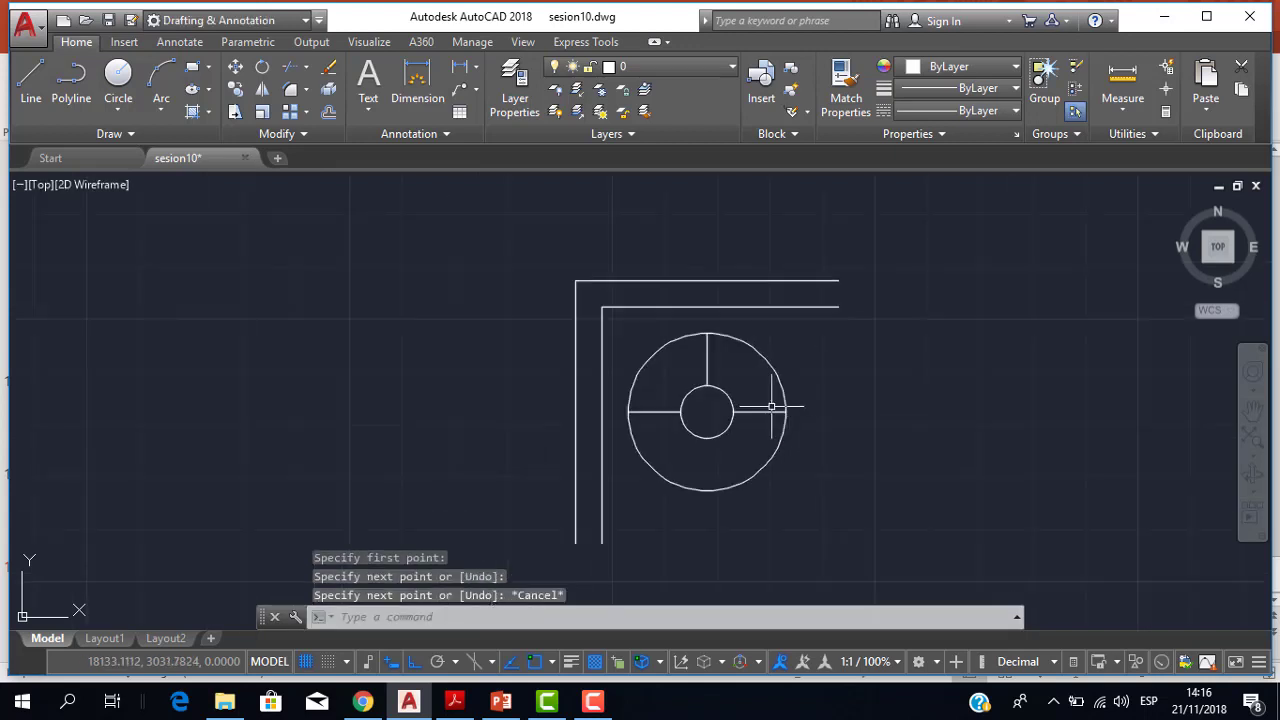
scroll(732, 301, up, 1)
click(31, 85)
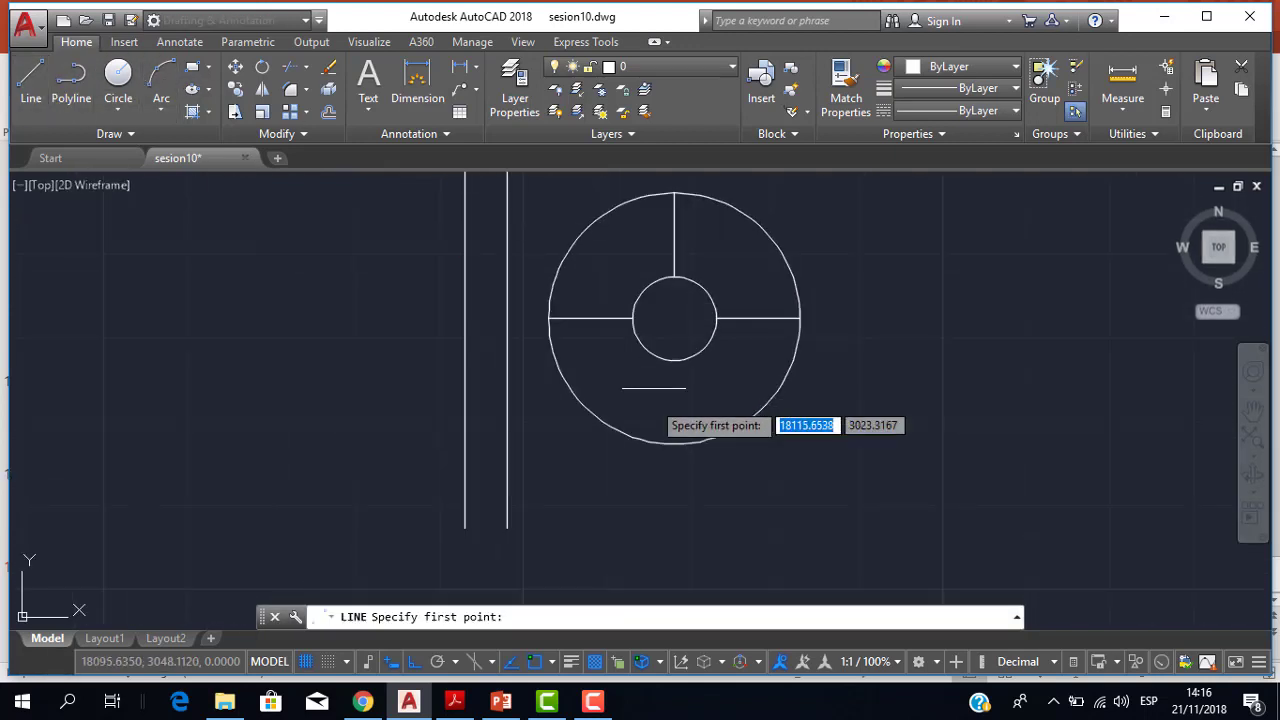
click(674, 360)
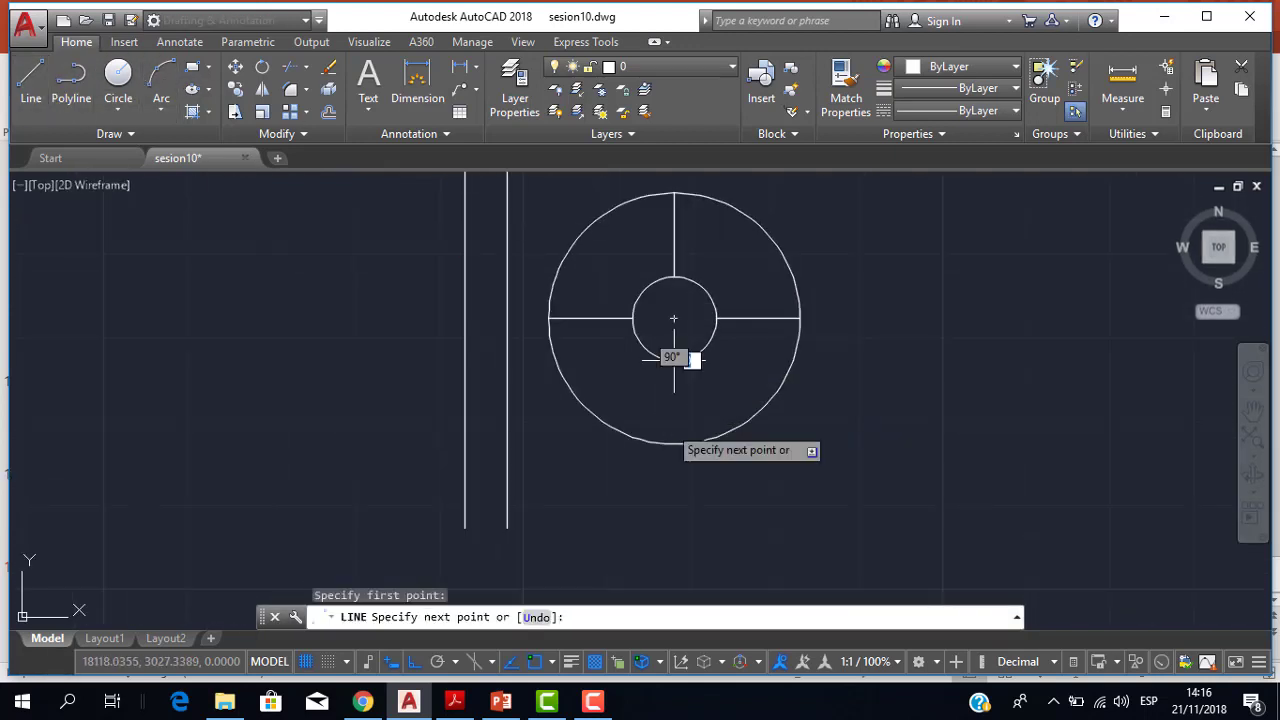
click(673, 441)
key(Escape)
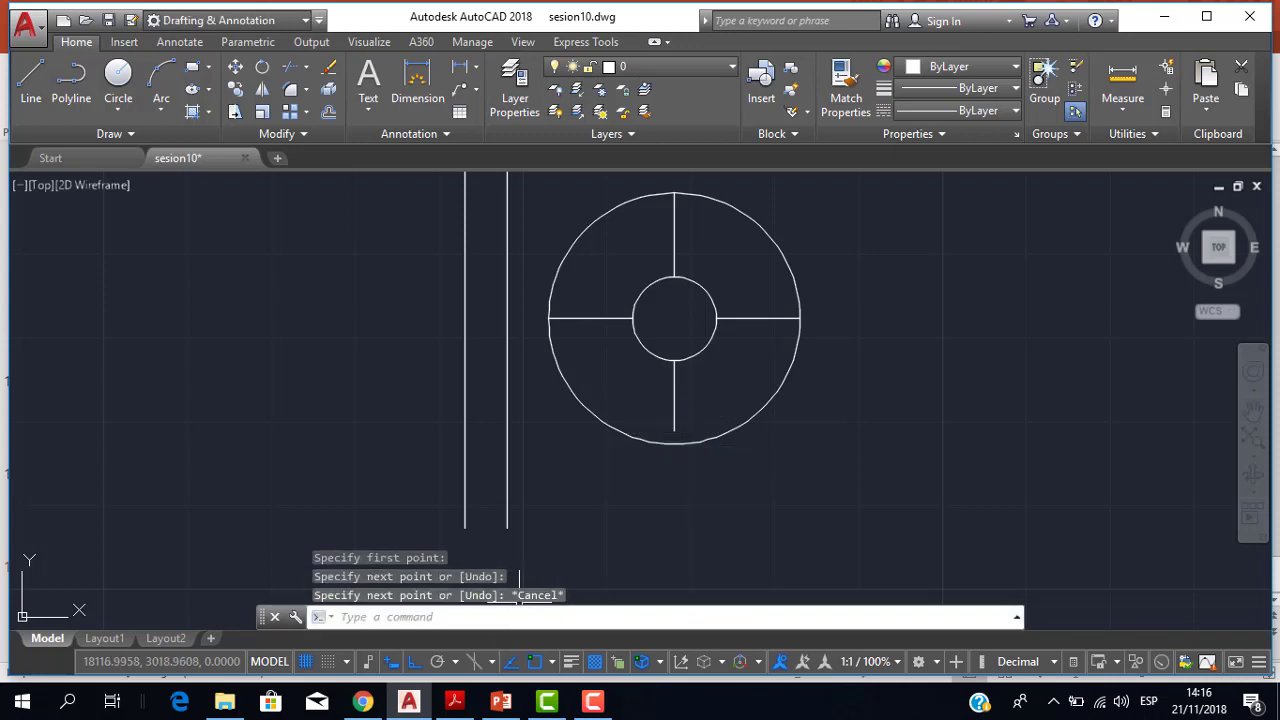
click(702, 430)
click(660, 395)
key(Delete)
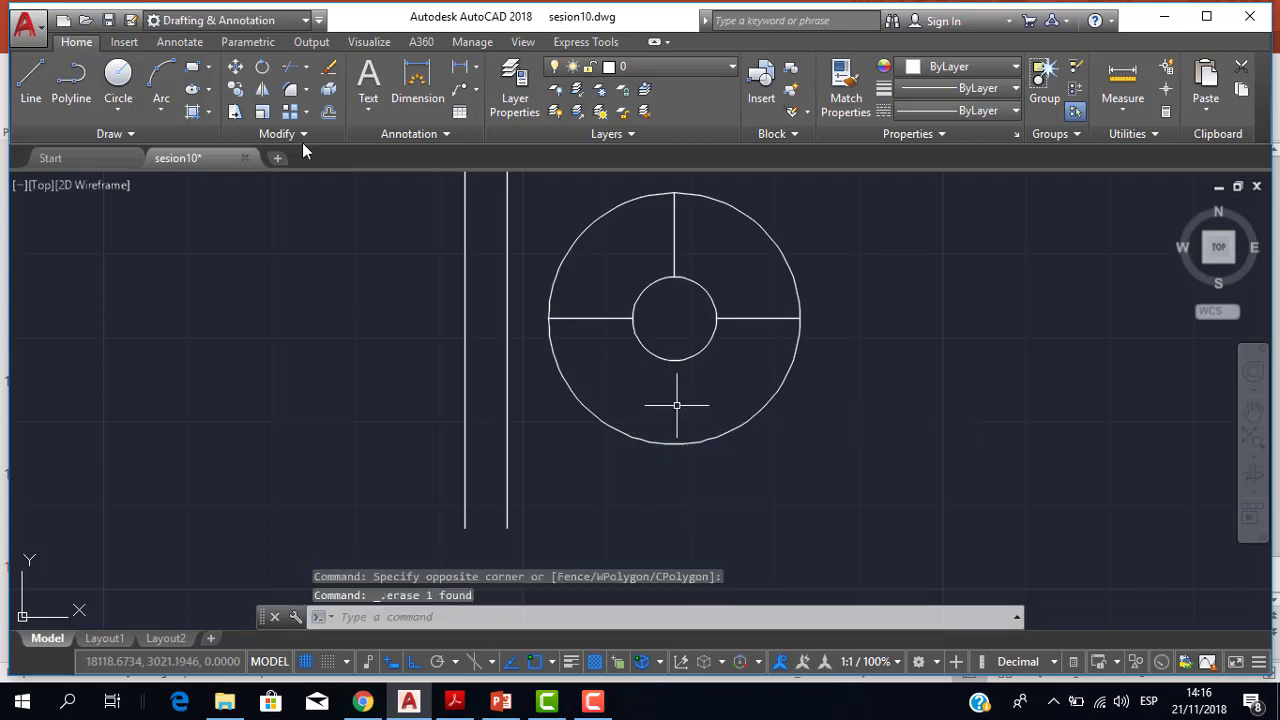
click(31, 85)
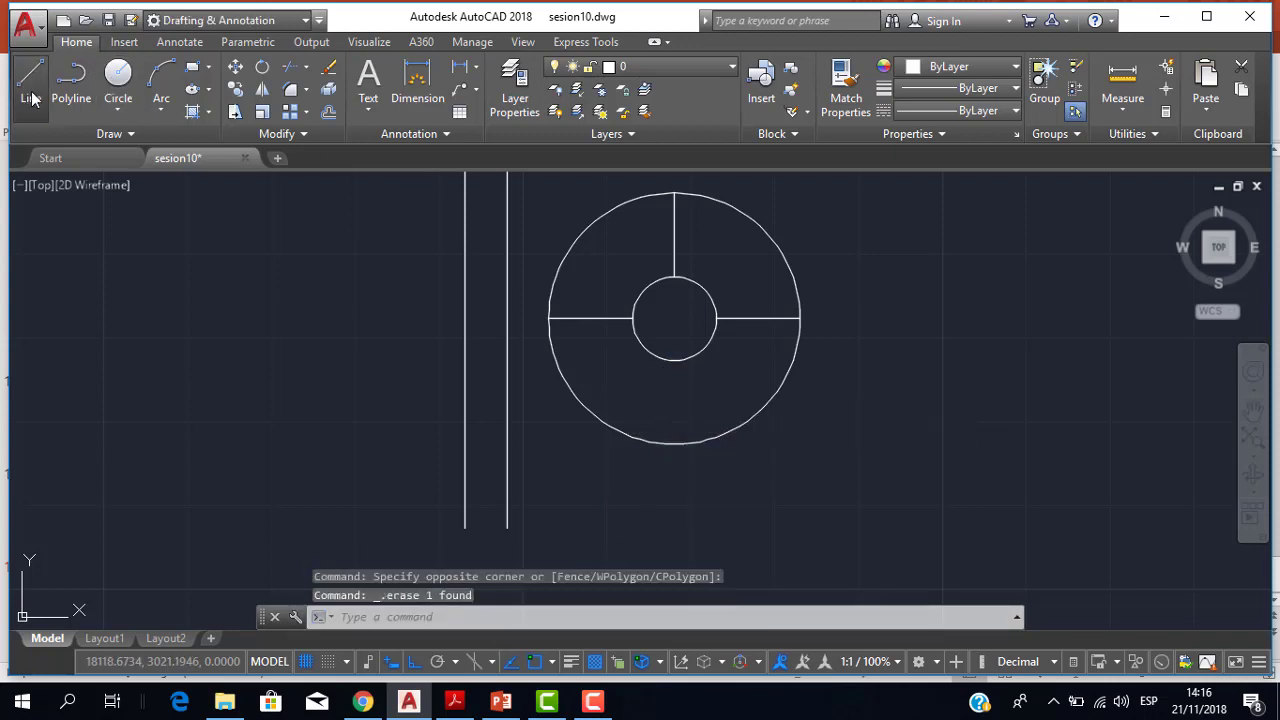
click(676, 359)
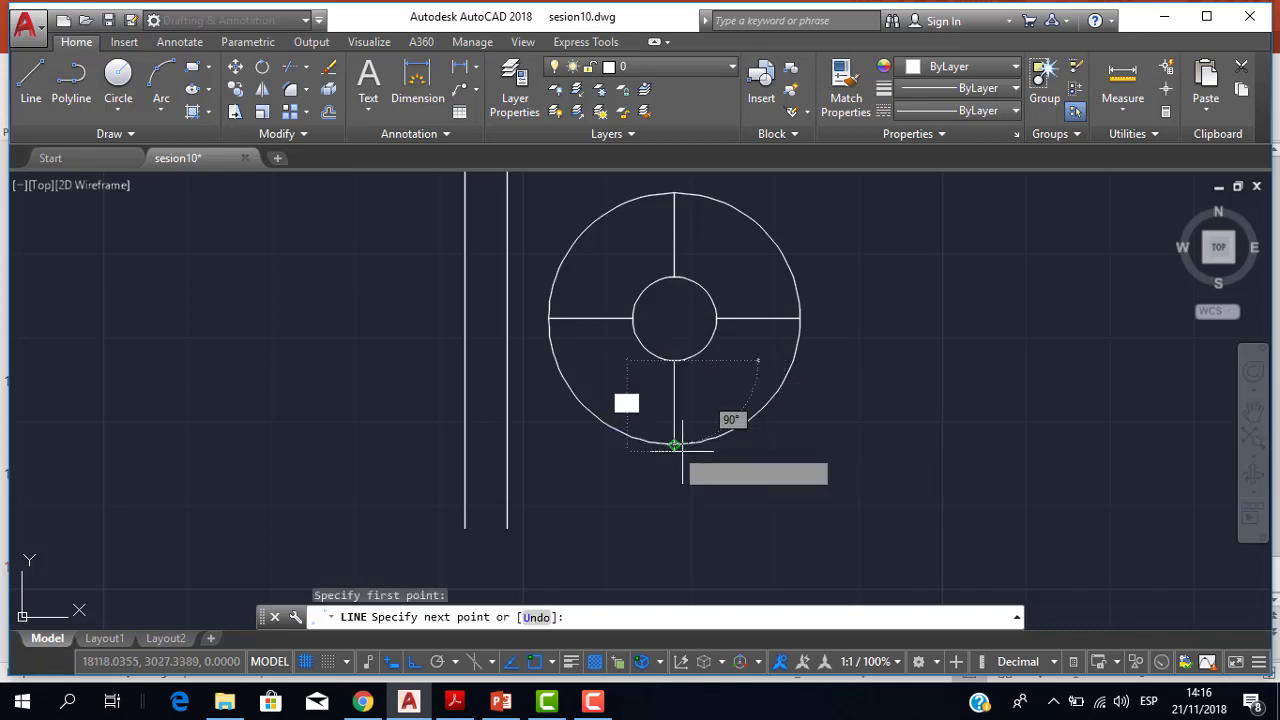
click(676, 445)
key(Escape)
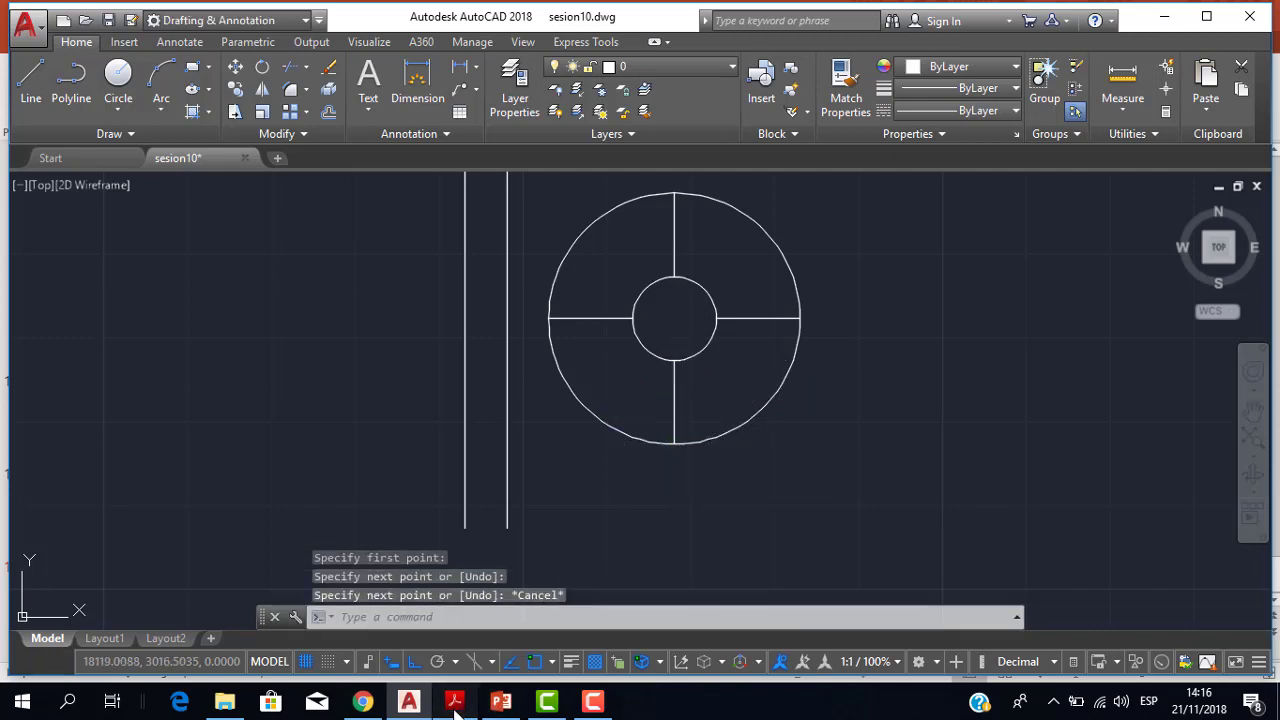
Compare against the reference and cancel an extra line started at the inner circle's top
click(454, 701)
click(455, 703)
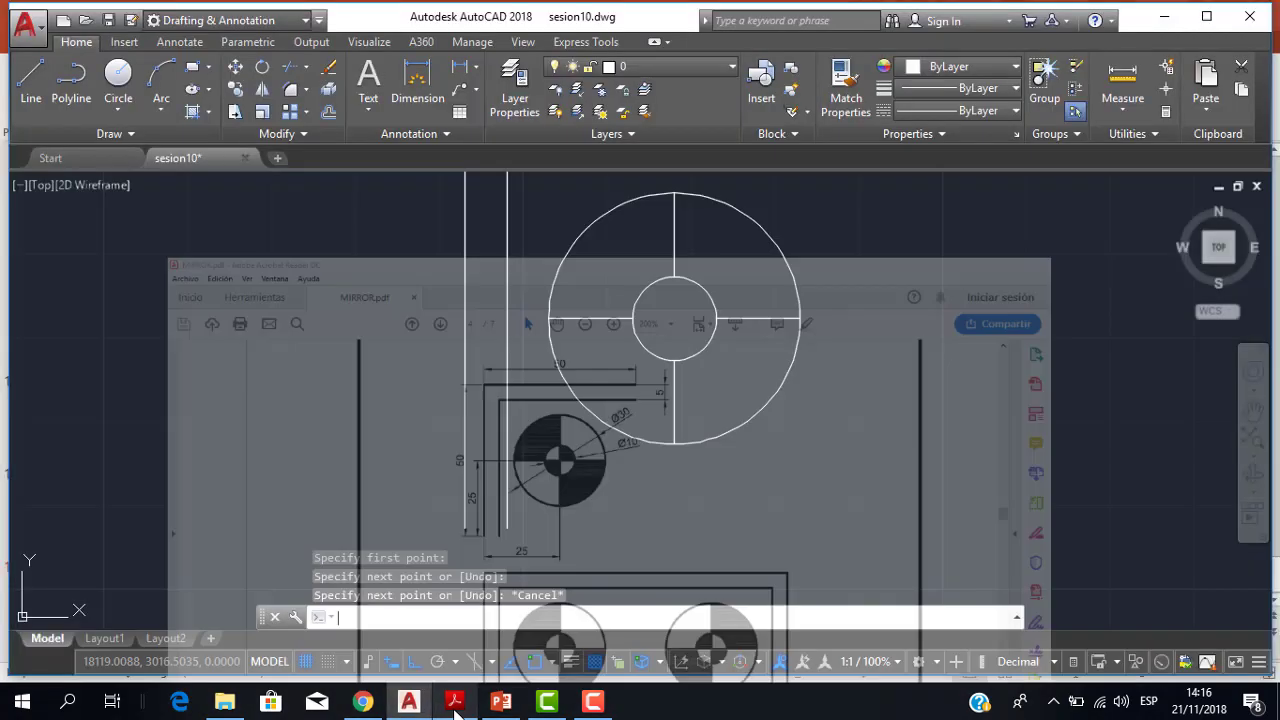
click(458, 698)
click(463, 688)
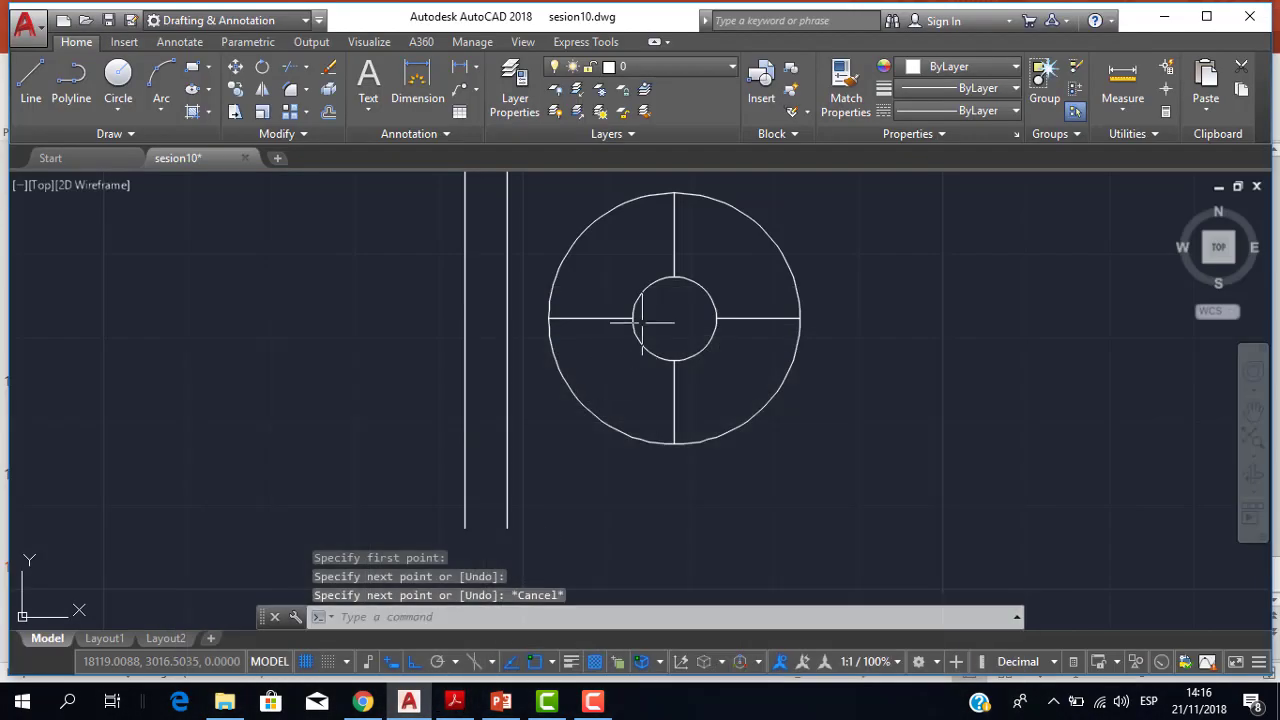
scroll(665, 295, up, 1)
scroll(665, 295, up, 1)
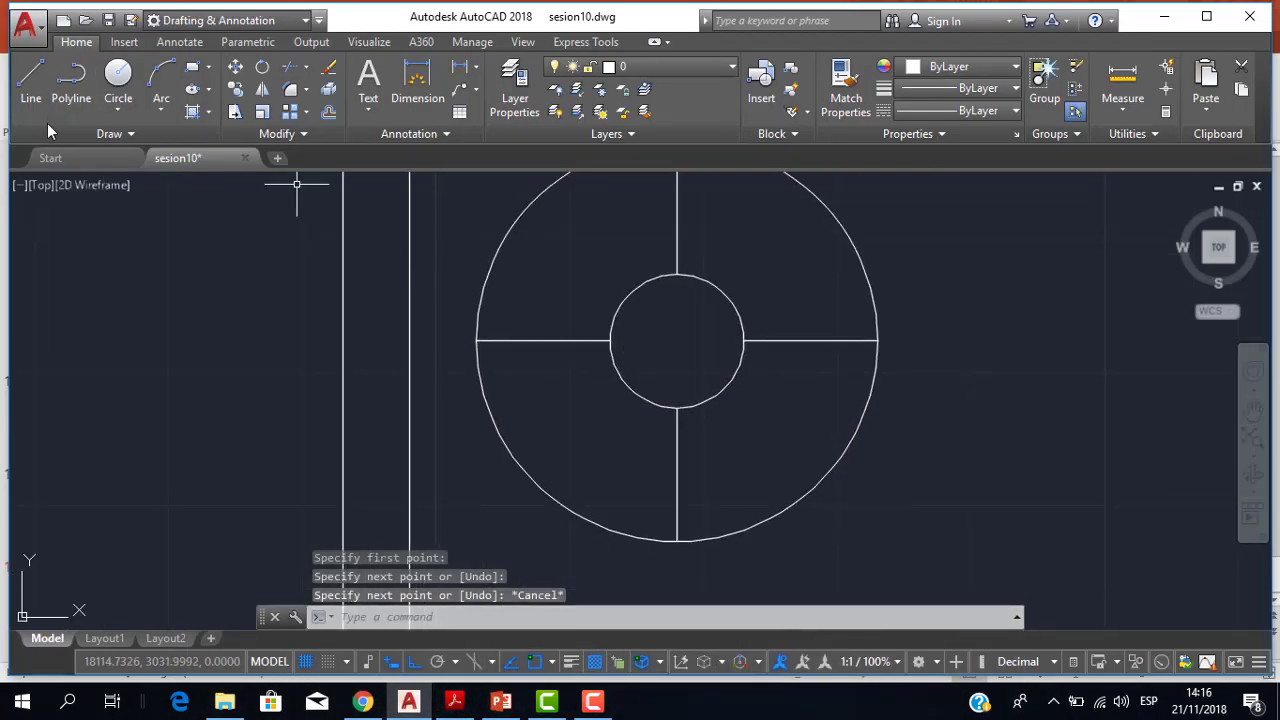
click(31, 85)
click(676, 276)
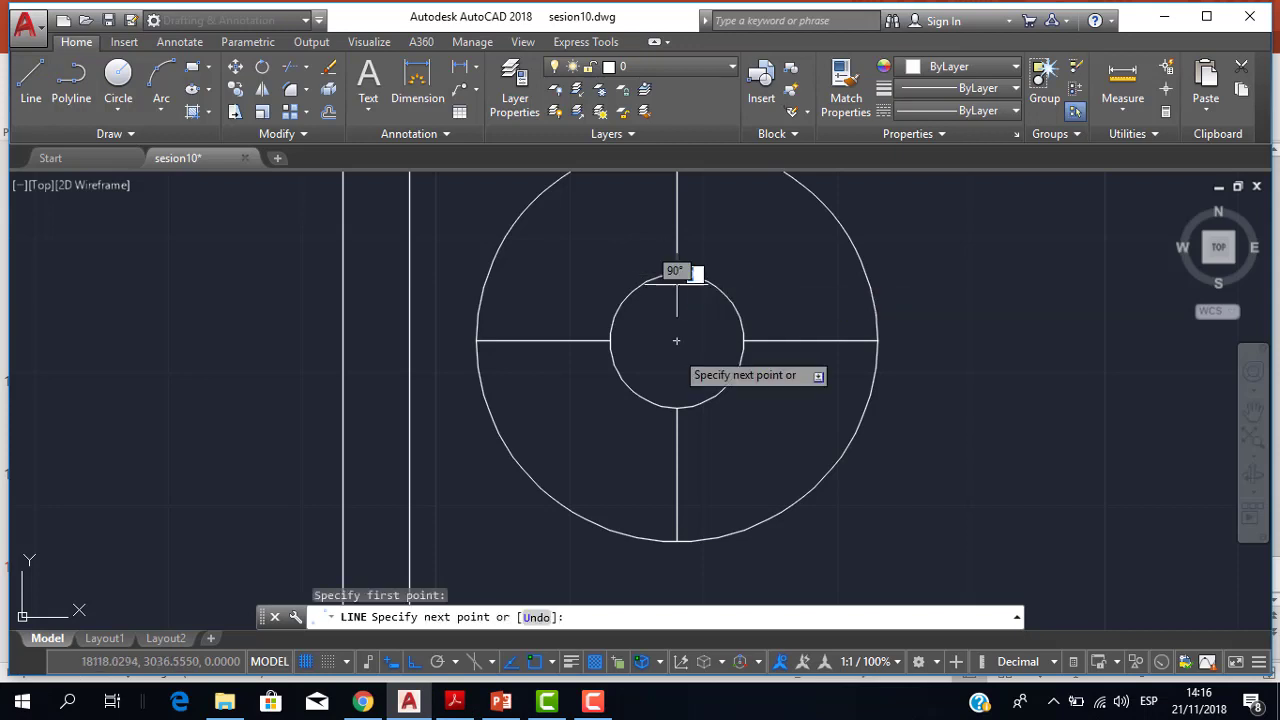
key(Escape)
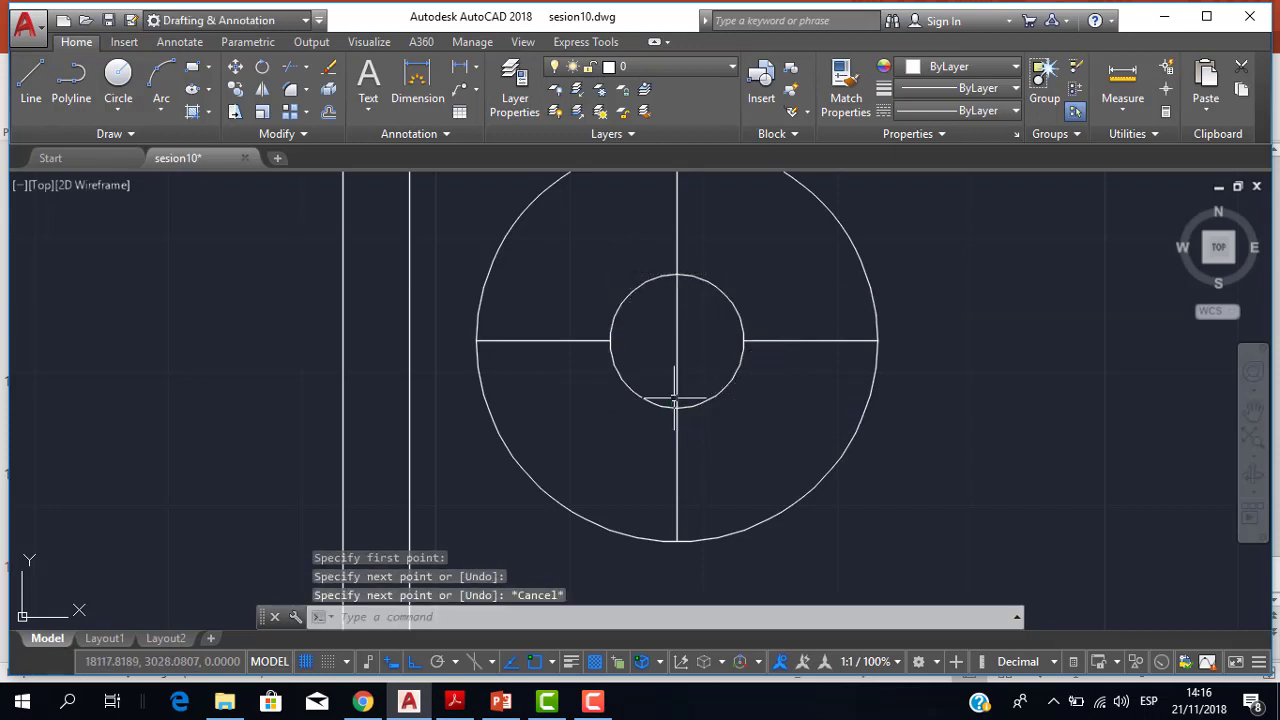
key(space)
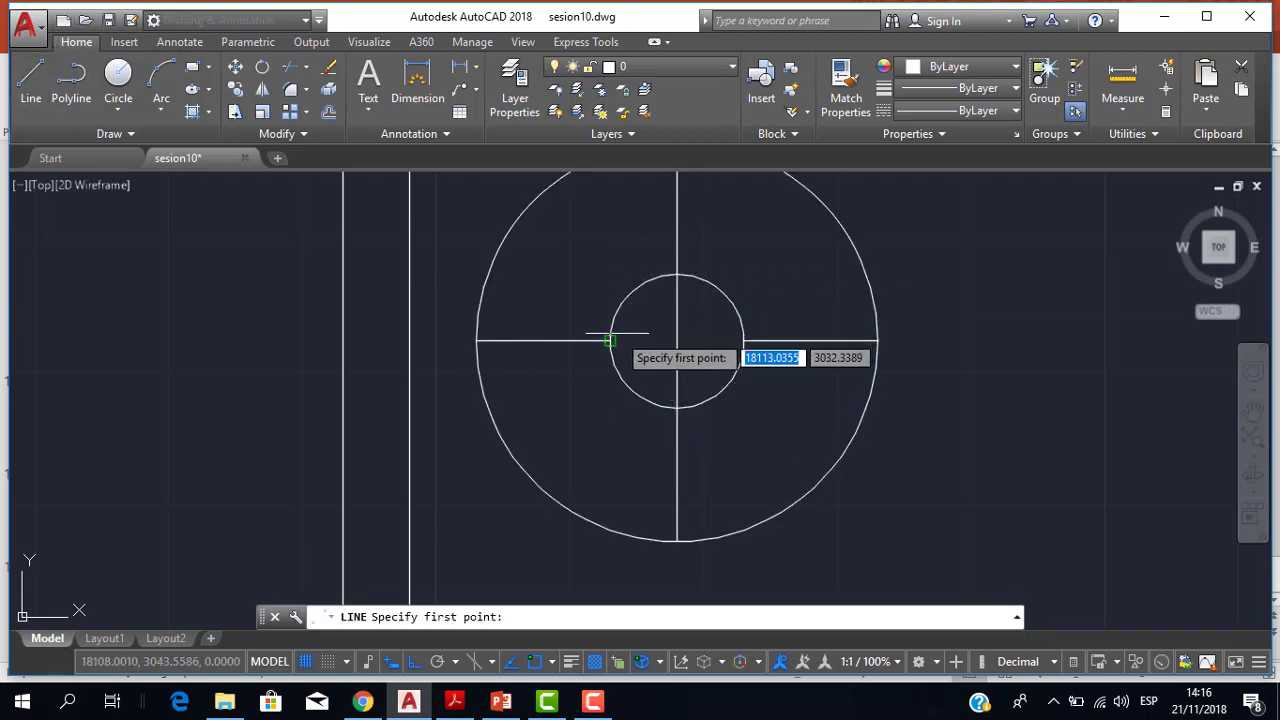
Draw a line from the inner circle's left edge to the horizontal line, then view MIRROR.pdf
click(610, 341)
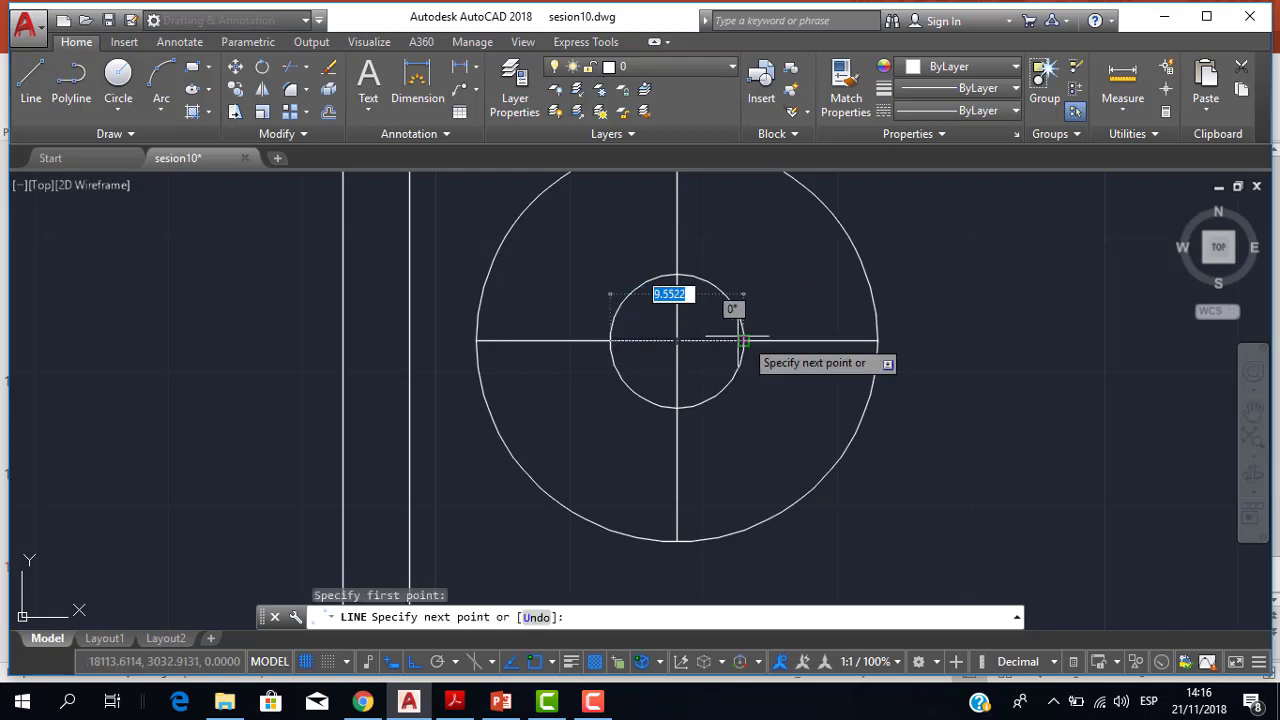
click(741, 341)
key(Escape)
scroll(717, 322, down, 2)
middle_drag(717, 322, 656, 329)
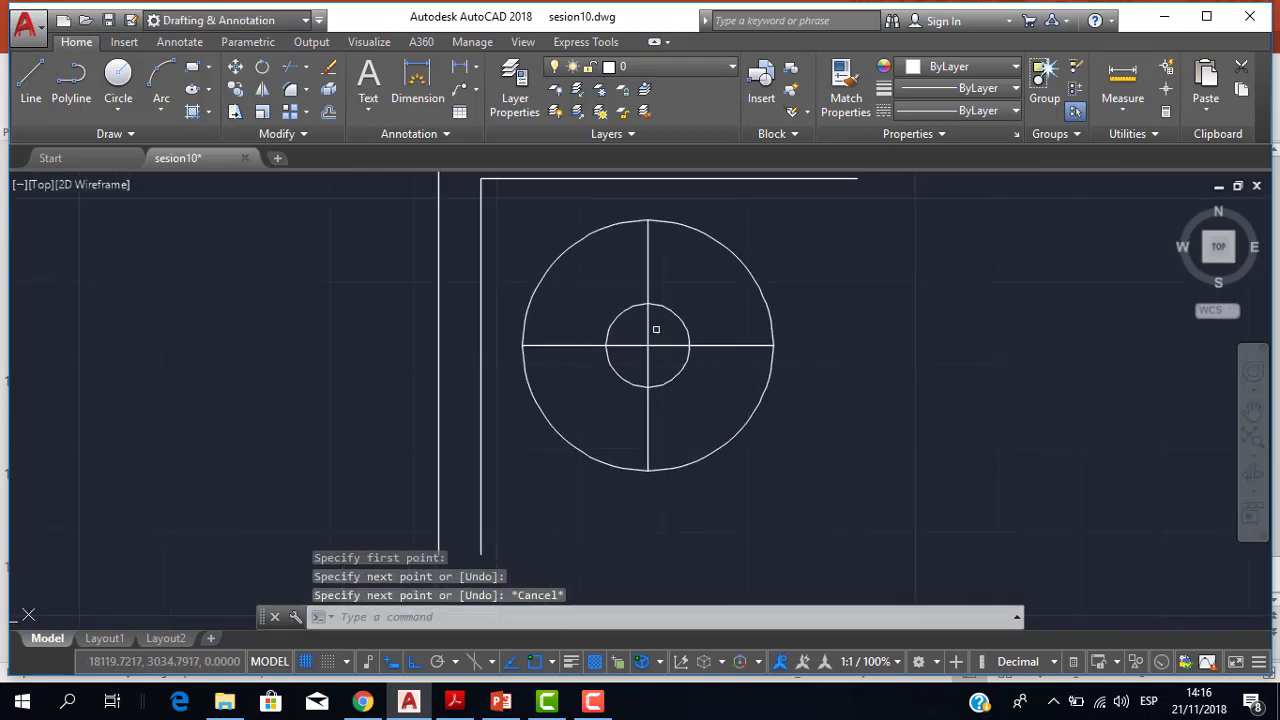
click(473, 703)
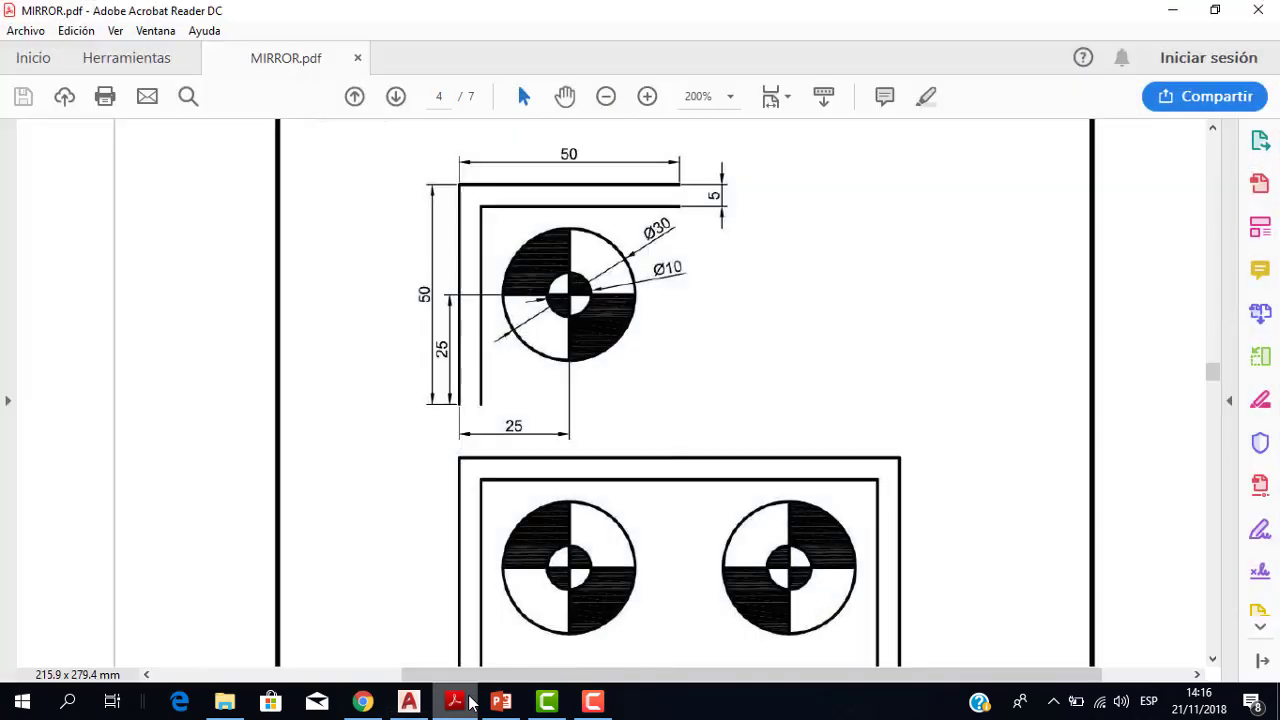
Compare the quadrant-fill pattern in MIRROR.pdf, then zoom back in on the AutoCAD circles
click(455, 703)
click(455, 703)
click(470, 703)
click(470, 703)
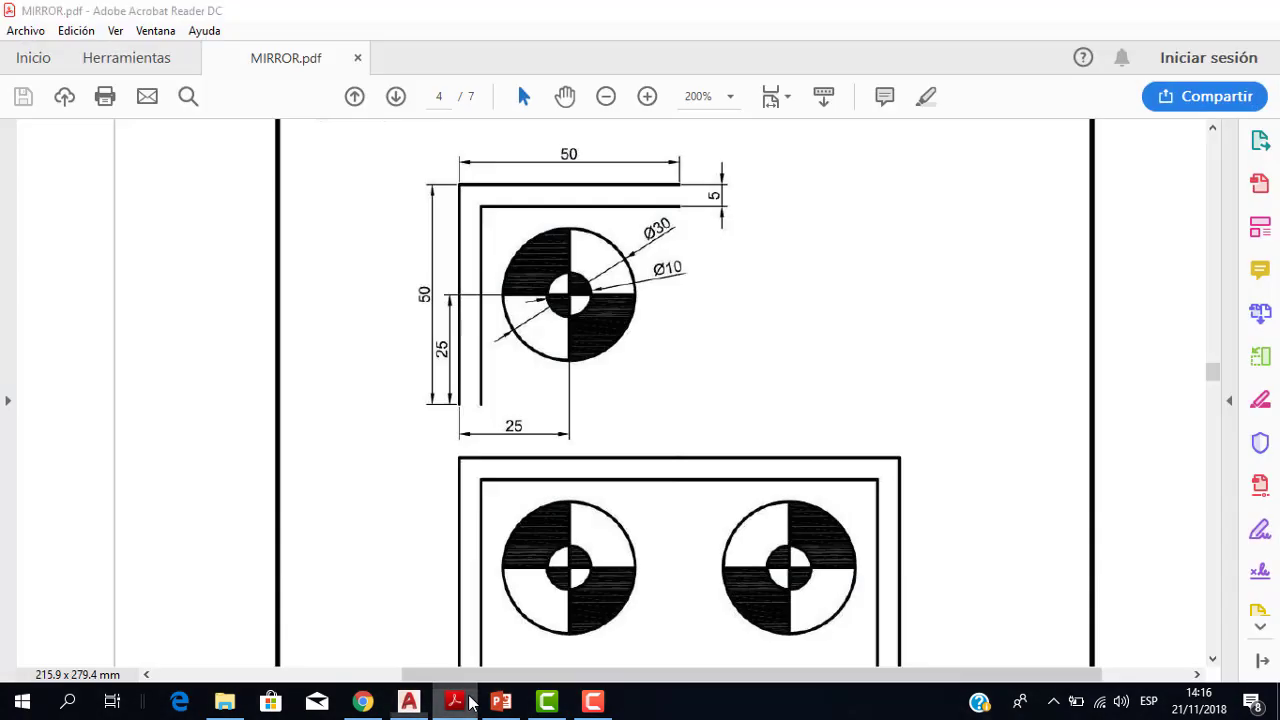
click(470, 703)
scroll(607, 362, down, 1)
scroll(567, 324, up, 2)
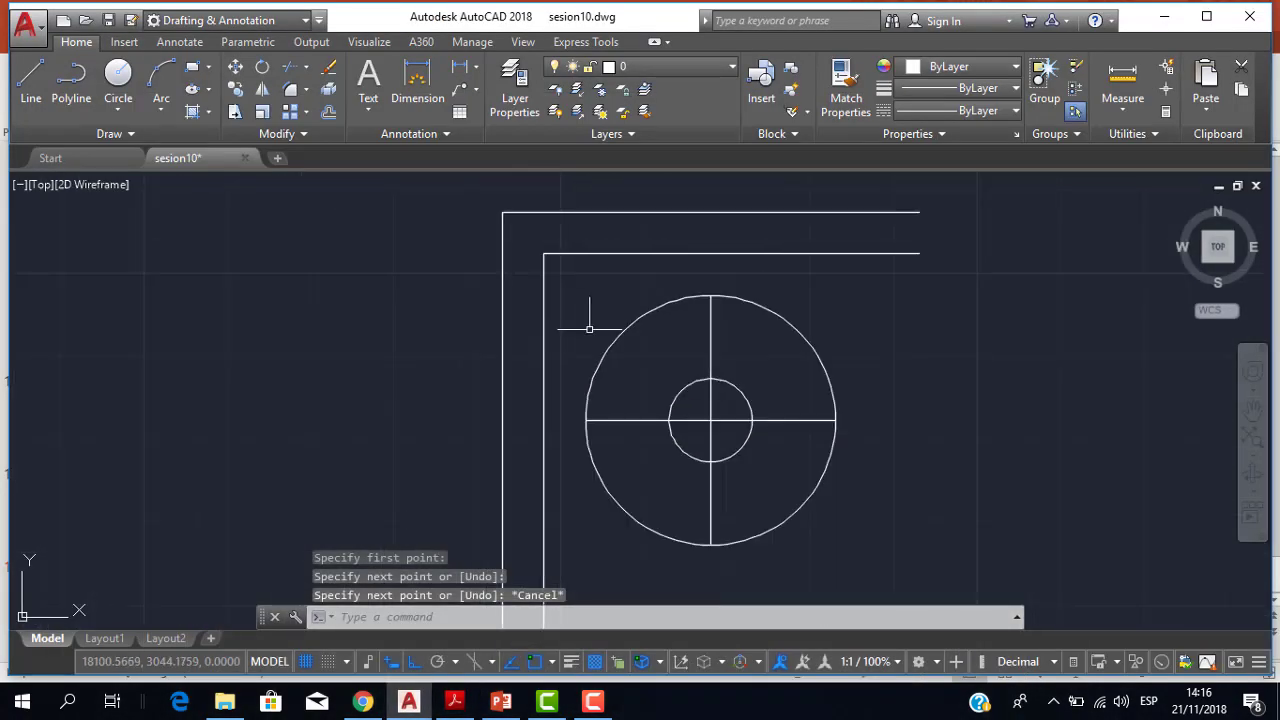
Start a SOLID hatch with its colour set to yellow 241,235,31
click(209, 112)
click(209, 112)
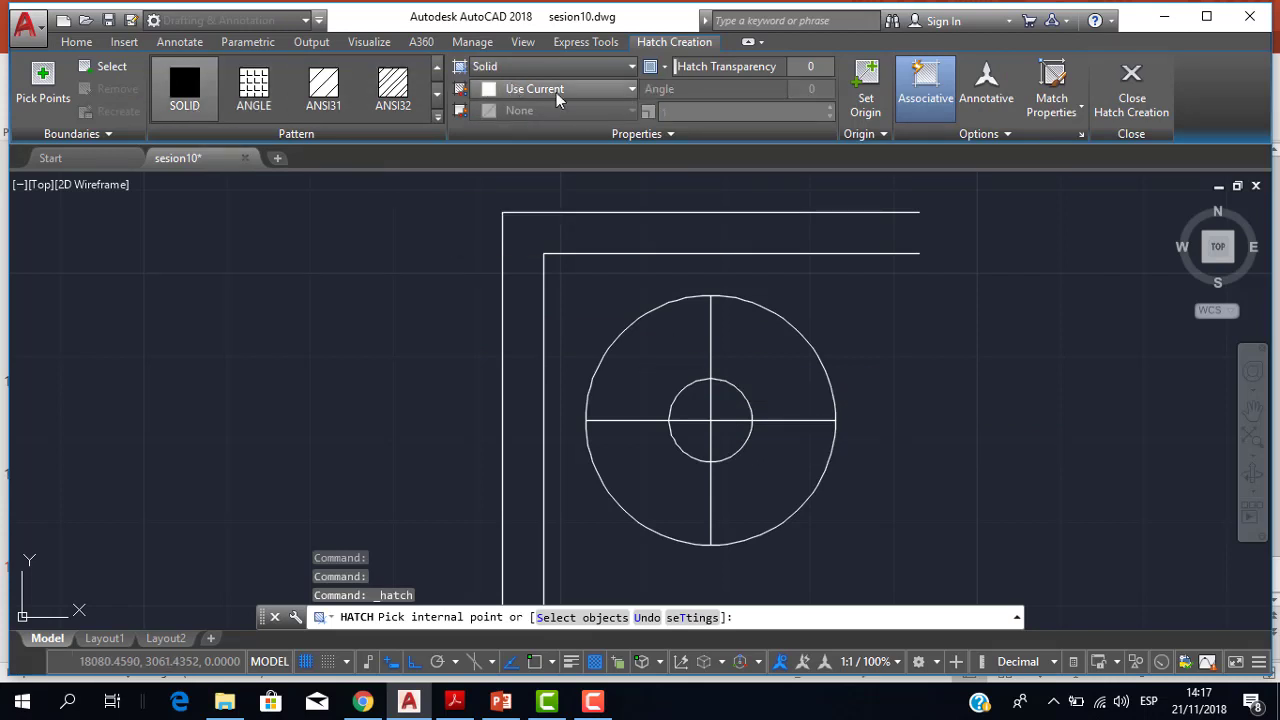
click(629, 89)
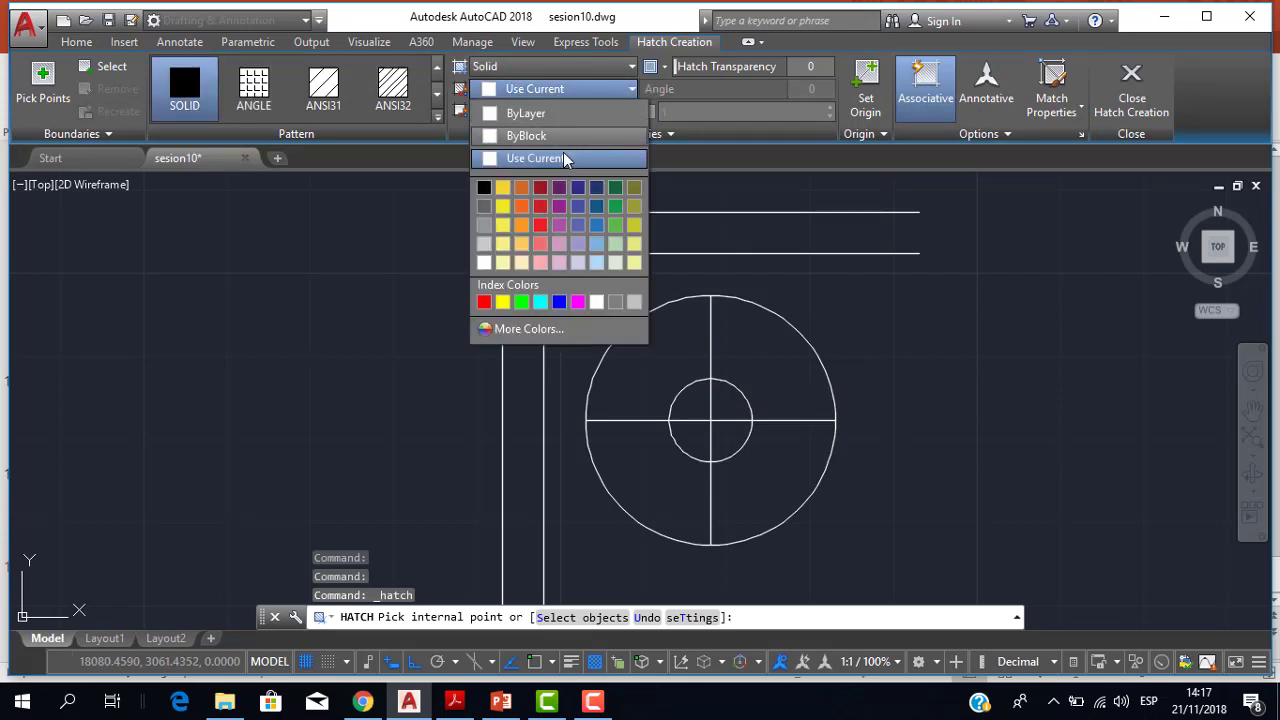
click(502, 206)
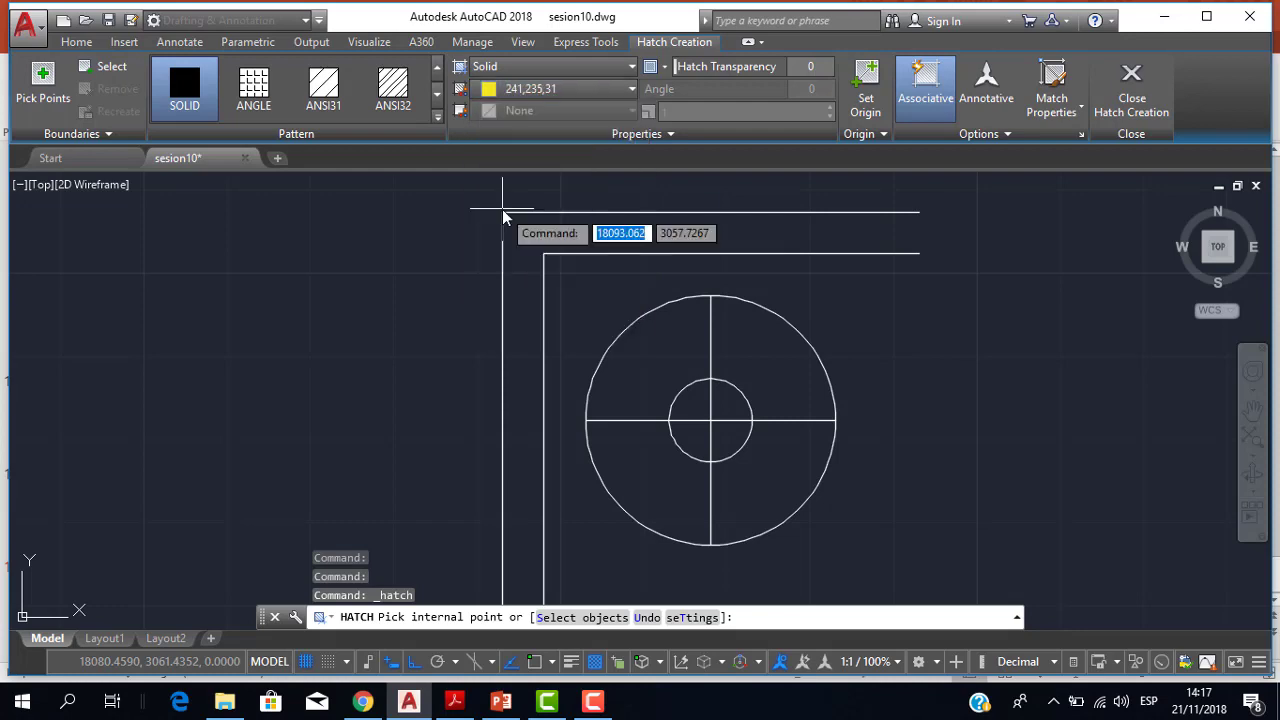
Fill the ring's upper-left and lower-right quadrants and the inner circle's upper-right and lower-left quarters
click(664, 348)
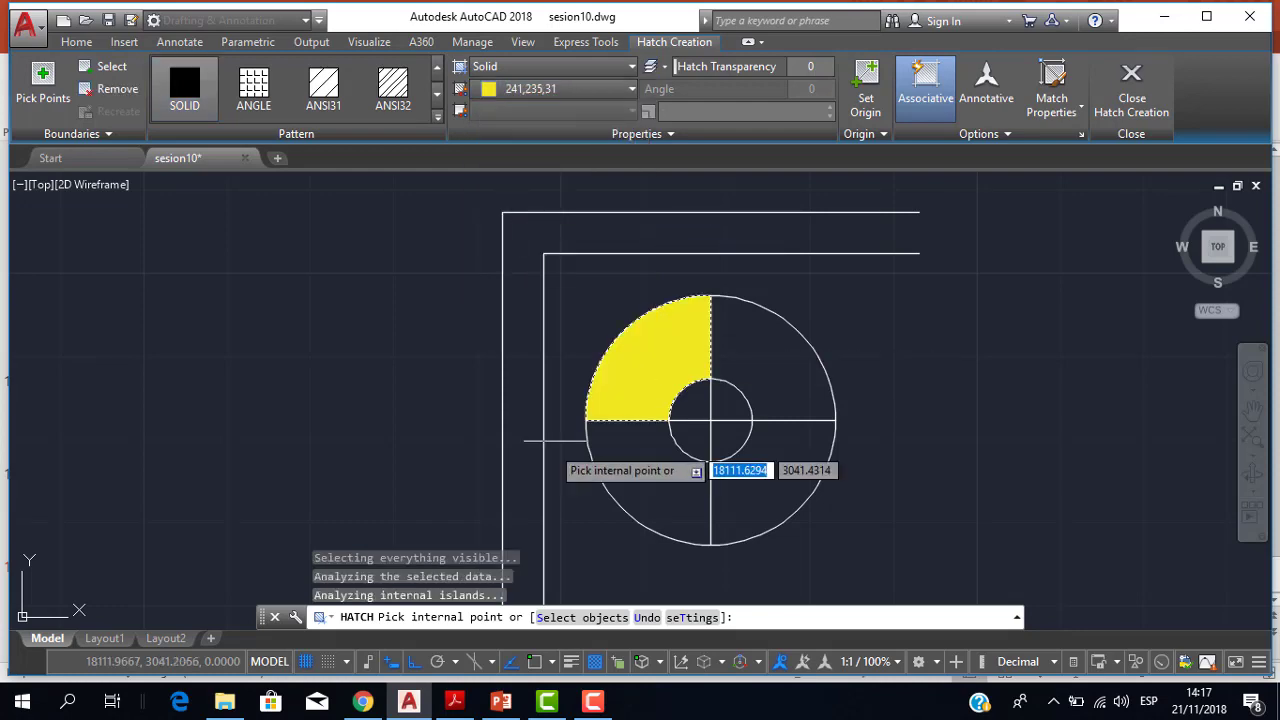
click(455, 705)
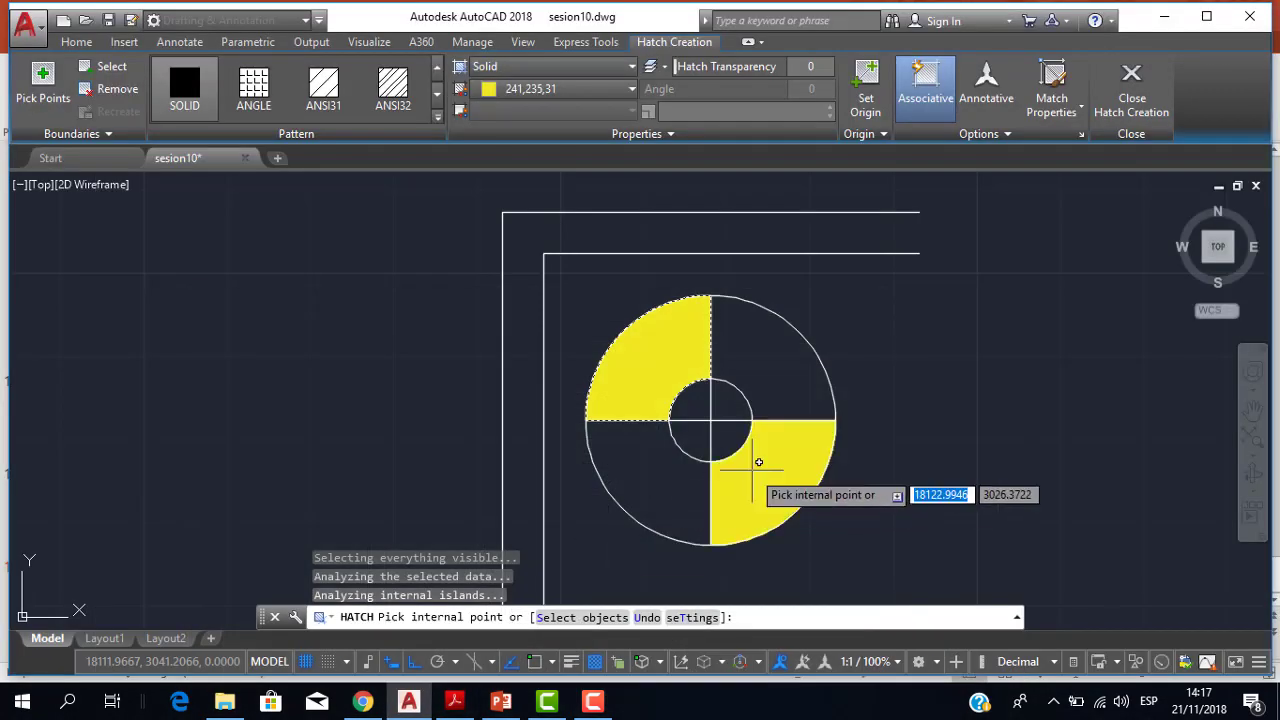
click(758, 462)
click(733, 401)
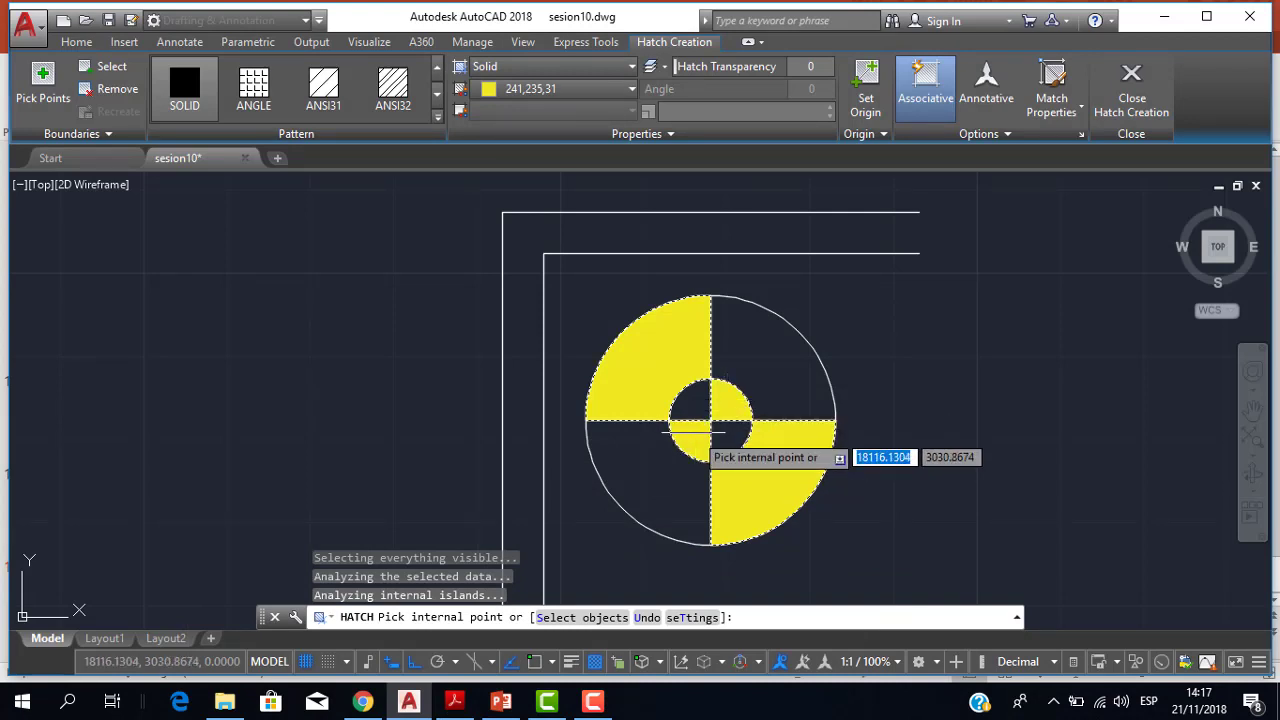
click(692, 432)
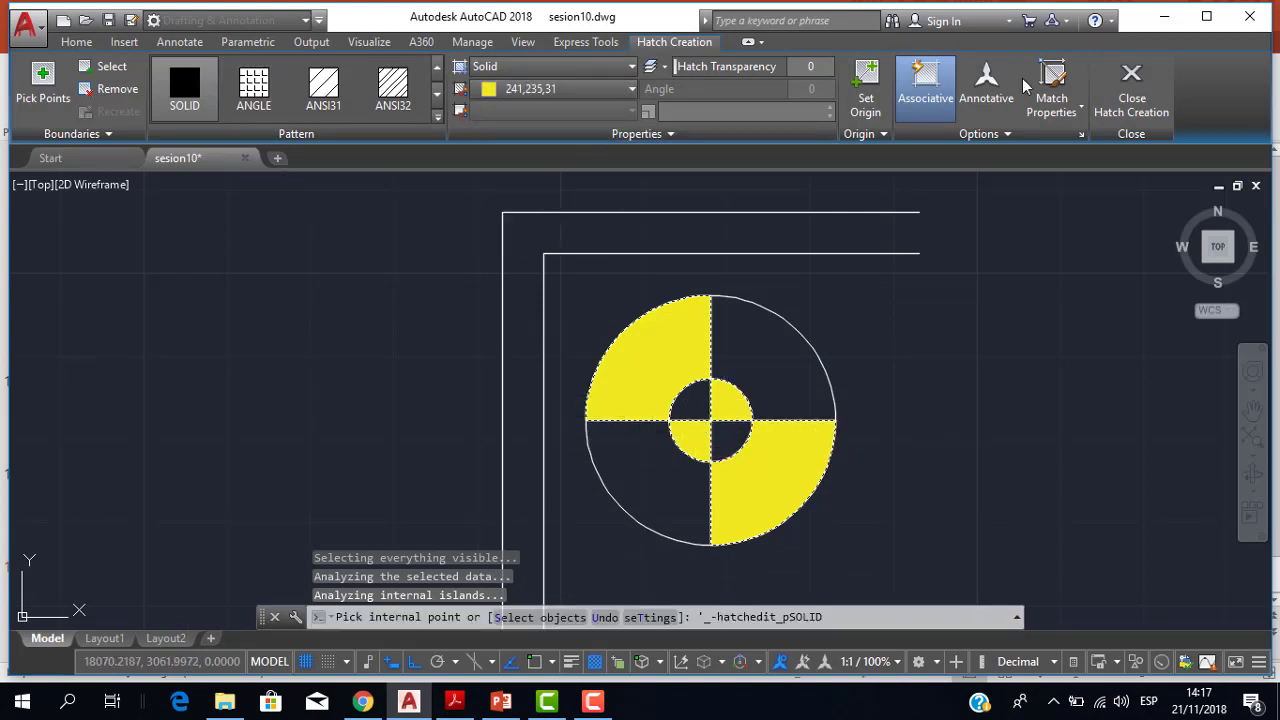
click(1128, 88)
scroll(1010, 184, down, 3)
Pan and zoom out the drawing, then check MIRROR.pdf for the next two-target layout
scroll(964, 218, up, 1)
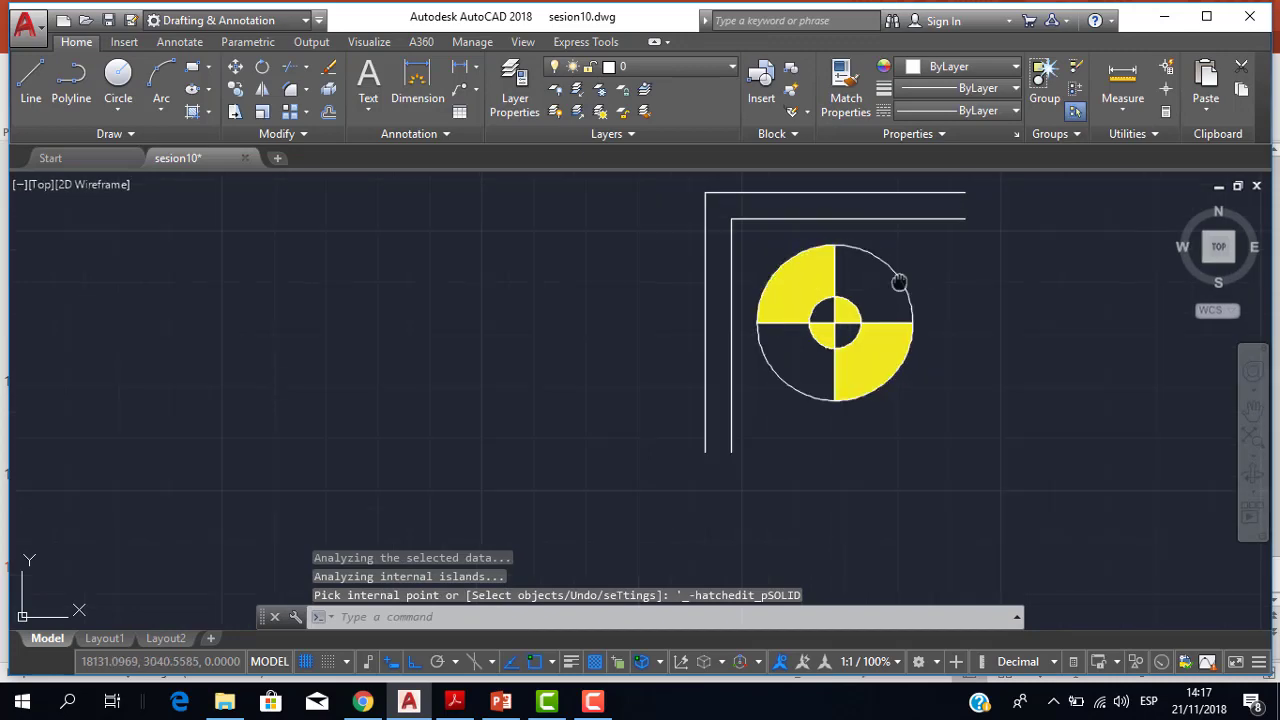
middle_drag(899, 283, 692, 340)
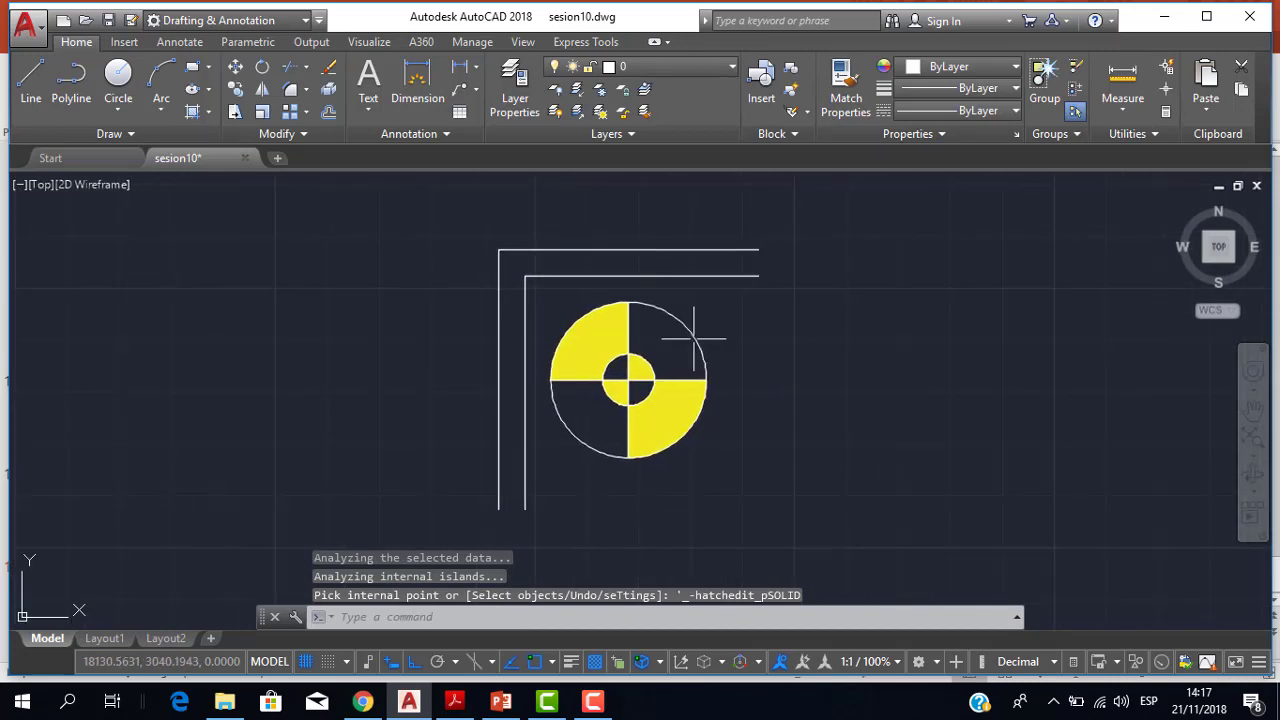
click(466, 704)
key(alt+Tab)
scroll(737, 400, down, 2)
middle_drag(706, 357, 608, 309)
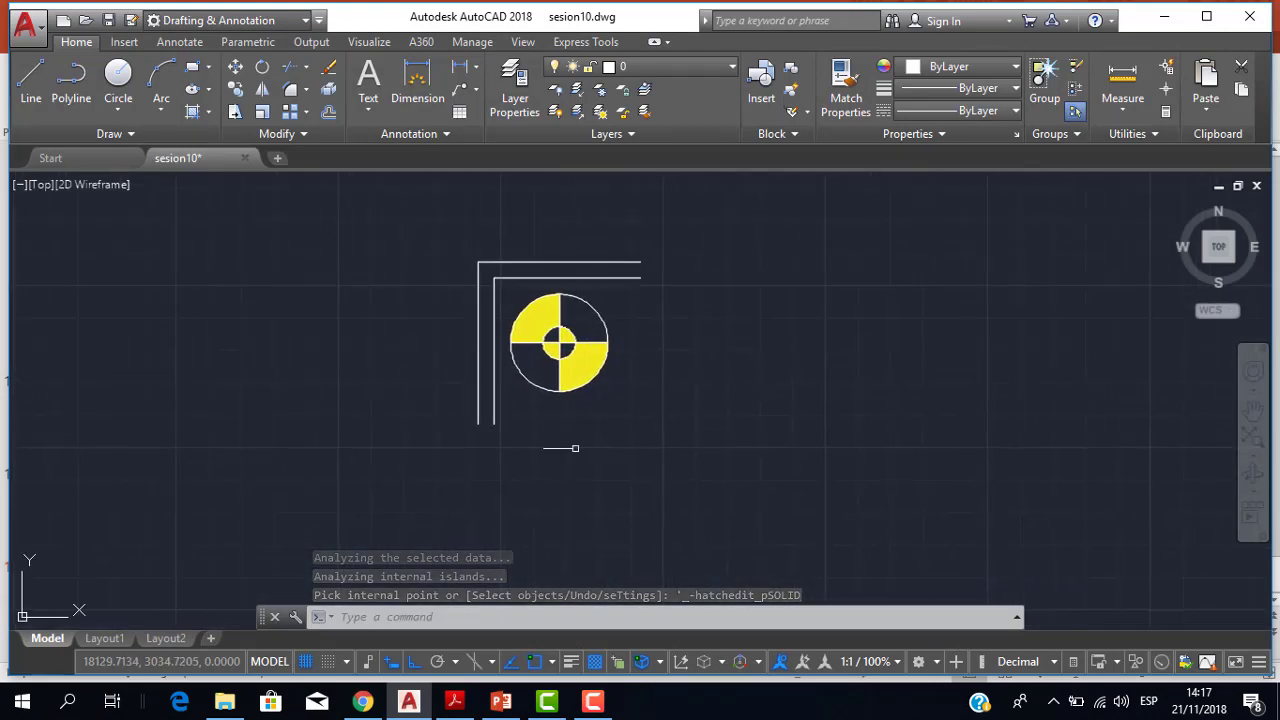
click(455, 704)
Scroll MIRROR.pdf to the framed two-circle figure, then go back to AutoCAD
scroll(730, 345, down, 2)
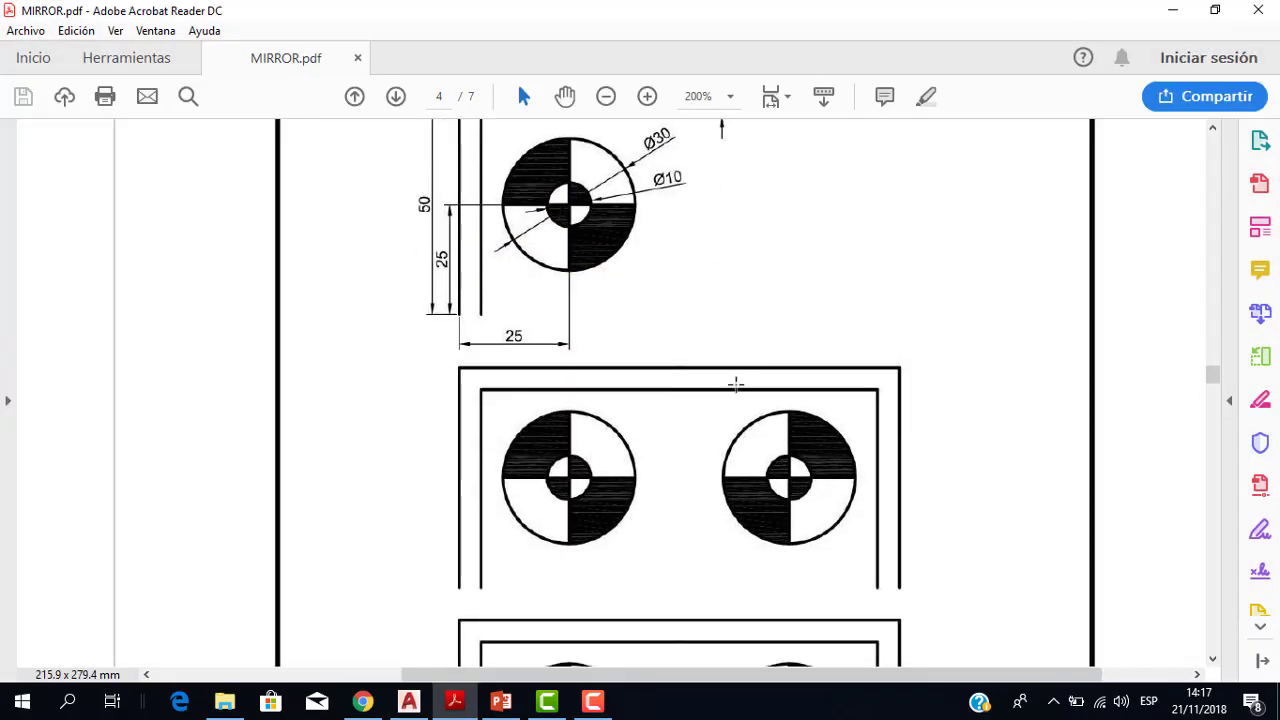
scroll(810, 432, up, 1)
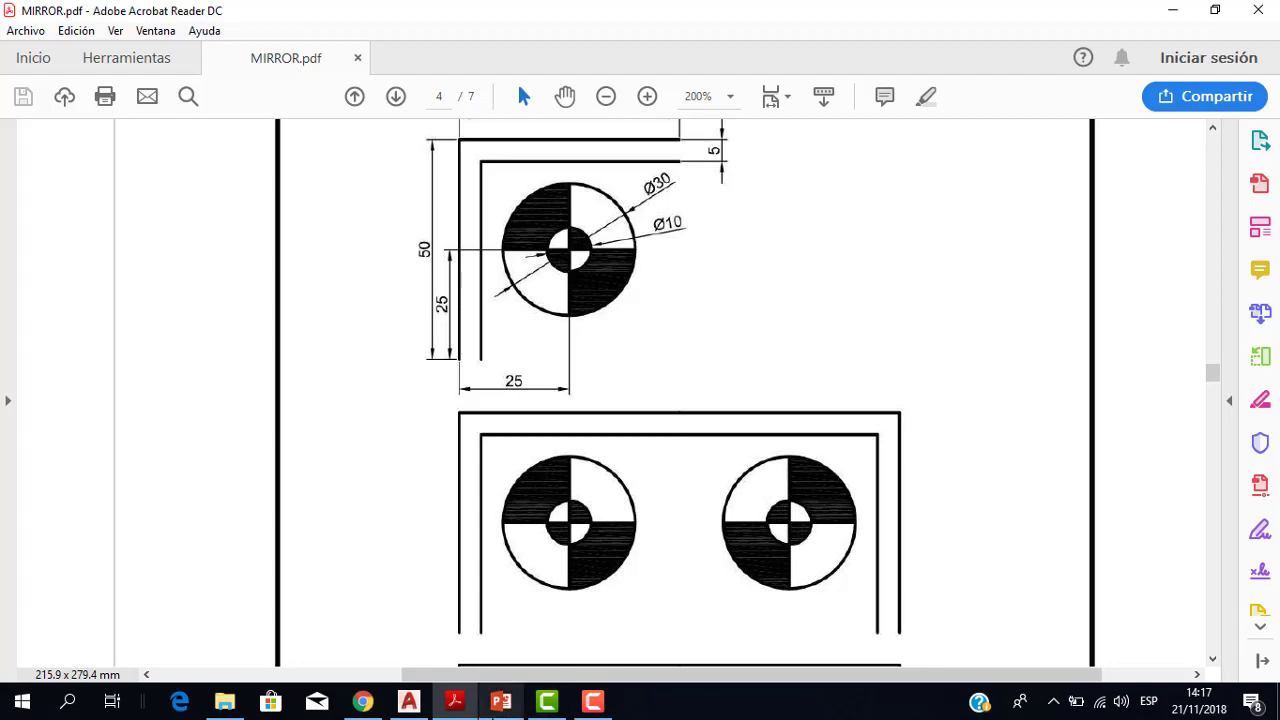
click(410, 704)
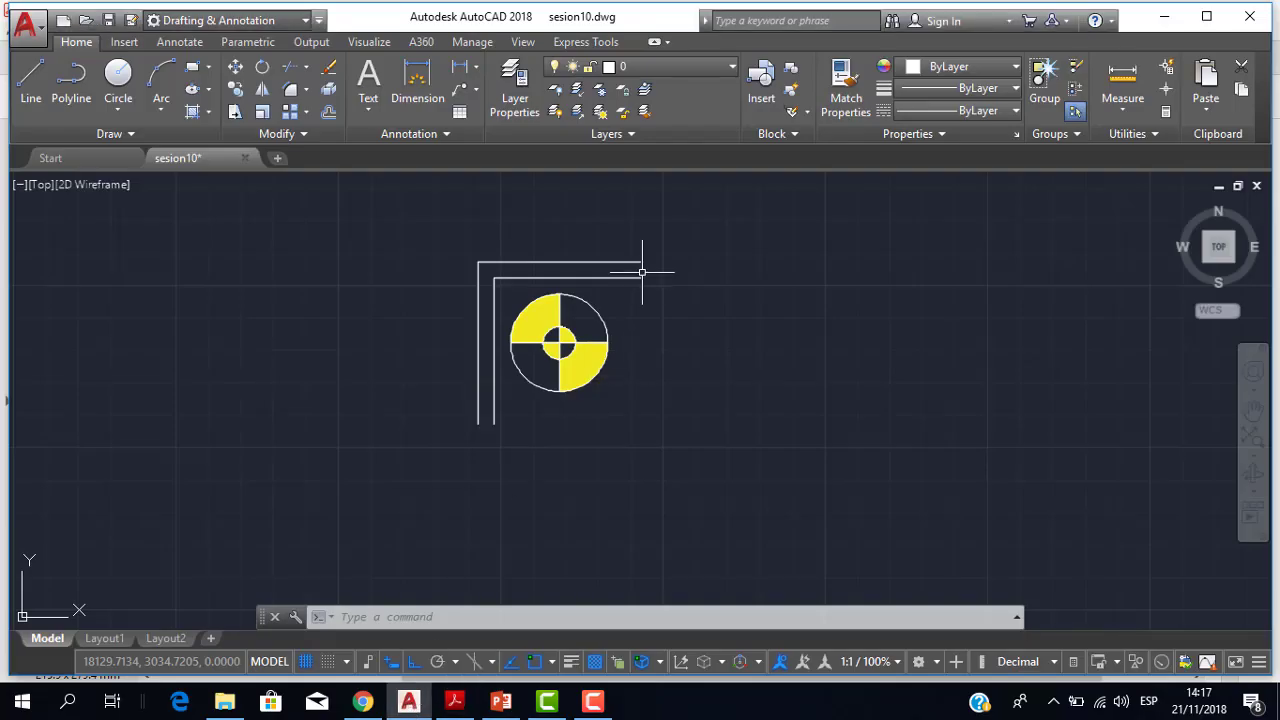
Zoom to fit the framed yellow target and launch Mirror from the Modify panel
scroll(630, 280, up, 1)
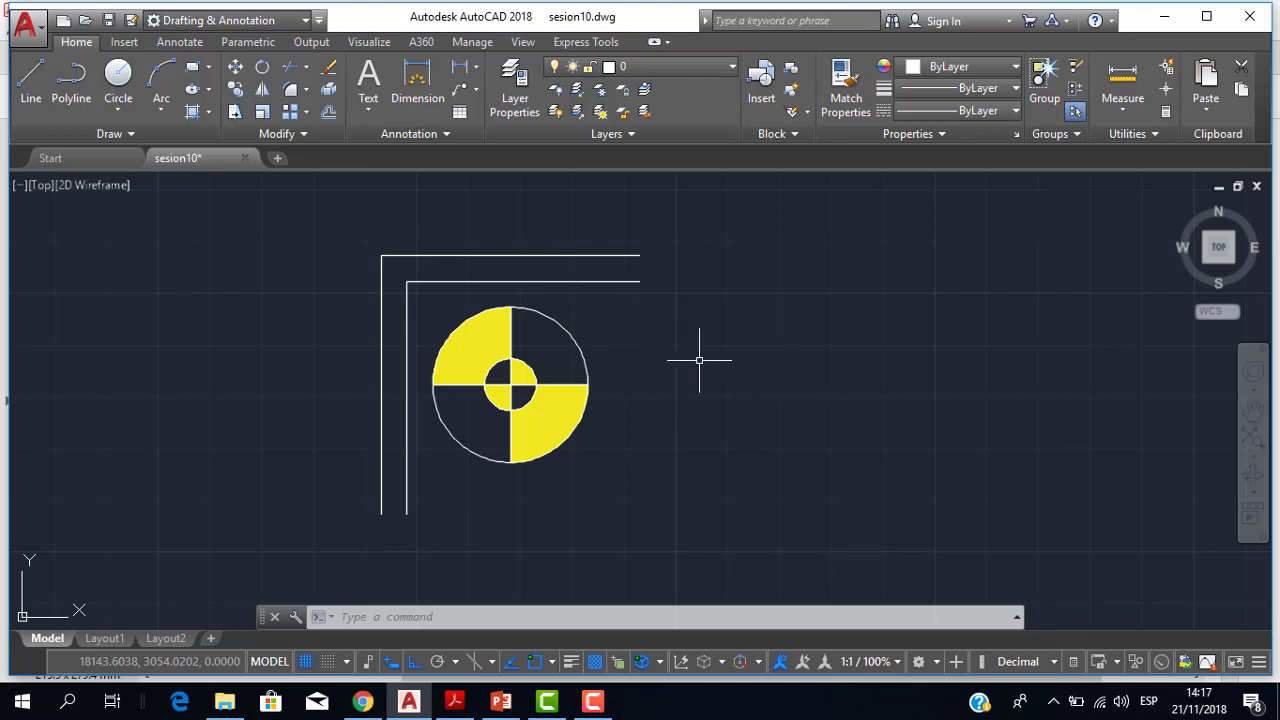
scroll(699, 360, down, 2)
scroll(693, 363, up, 1)
scroll(687, 366, down, 1)
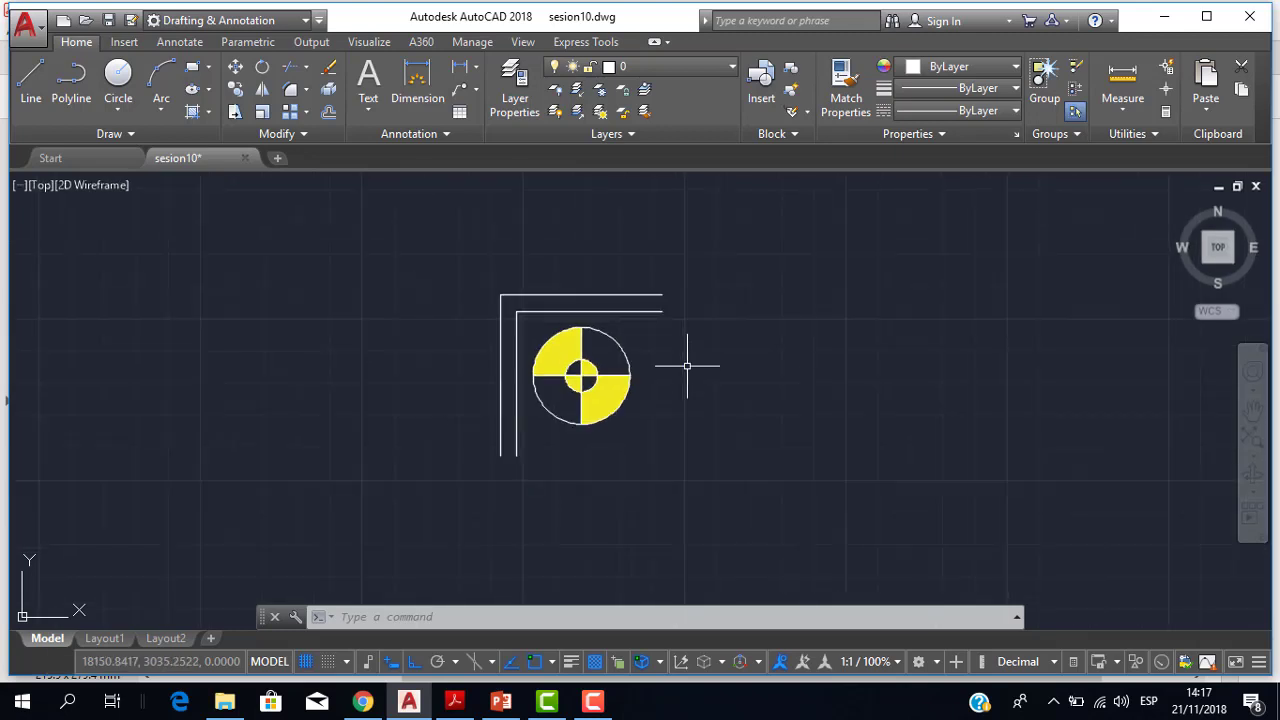
scroll(687, 366, up, 2)
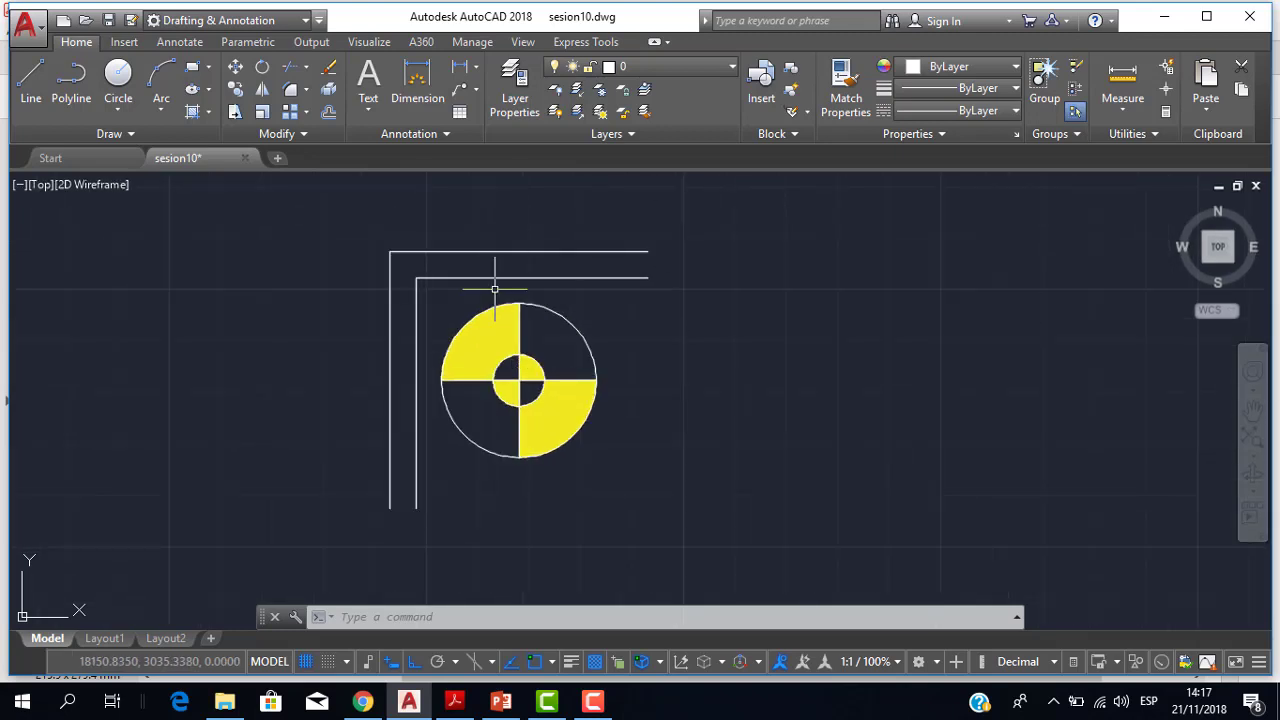
click(264, 93)
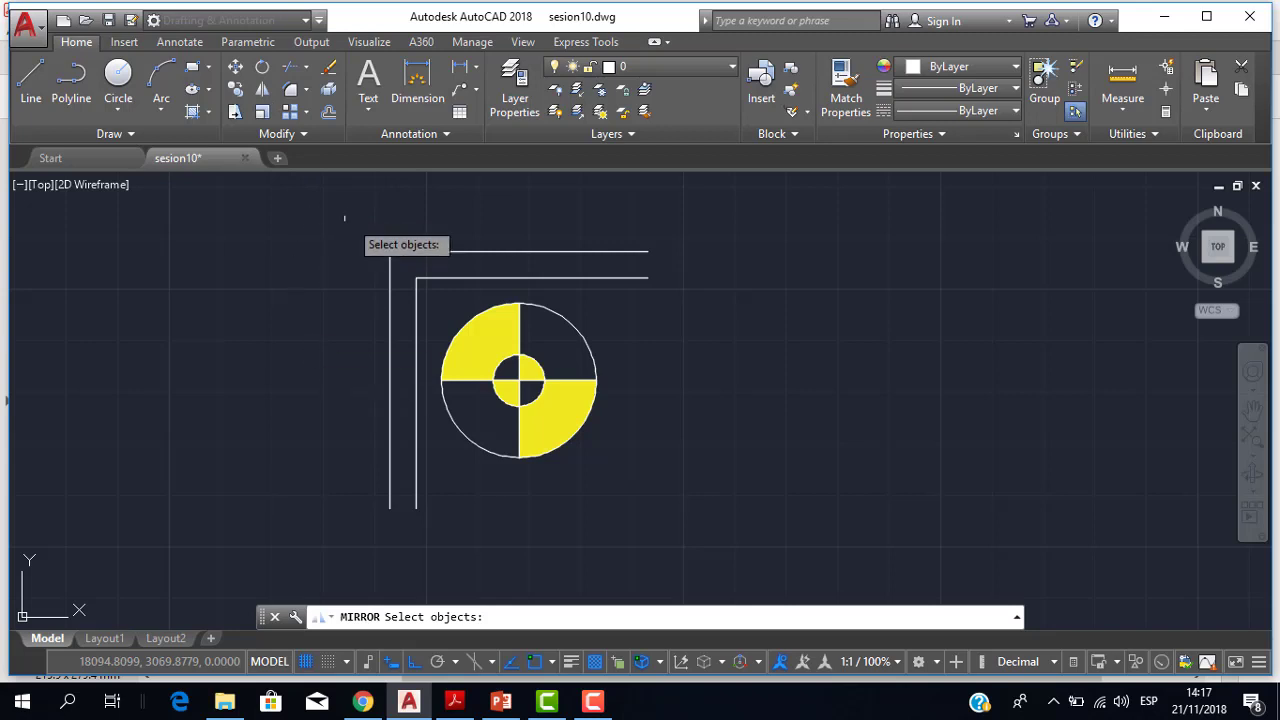
click(339, 203)
click(889, 543)
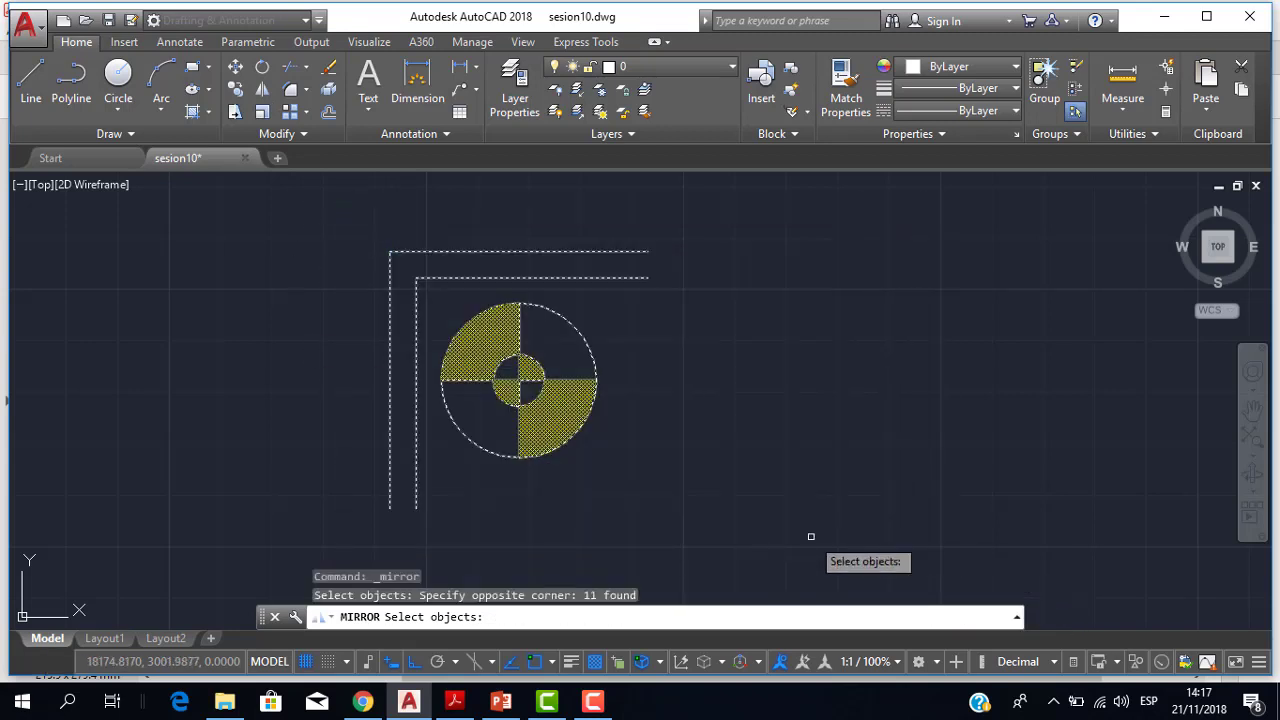
key(Return)
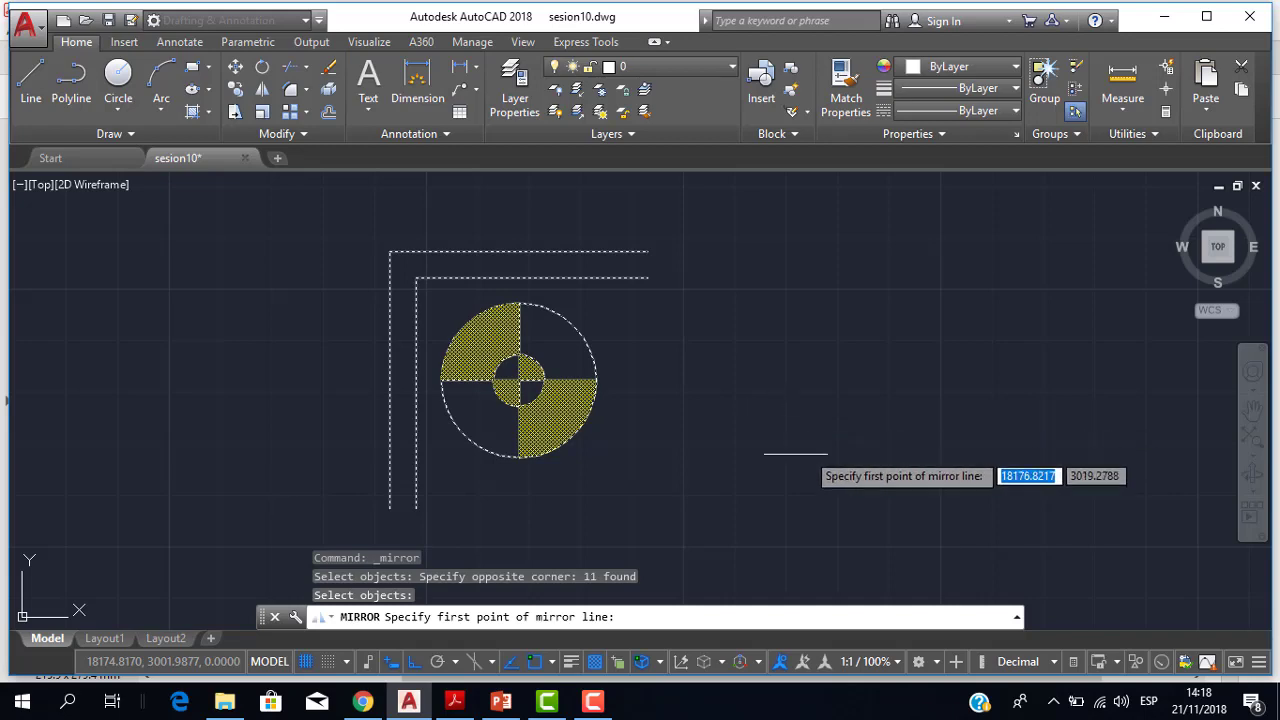
click(462, 698)
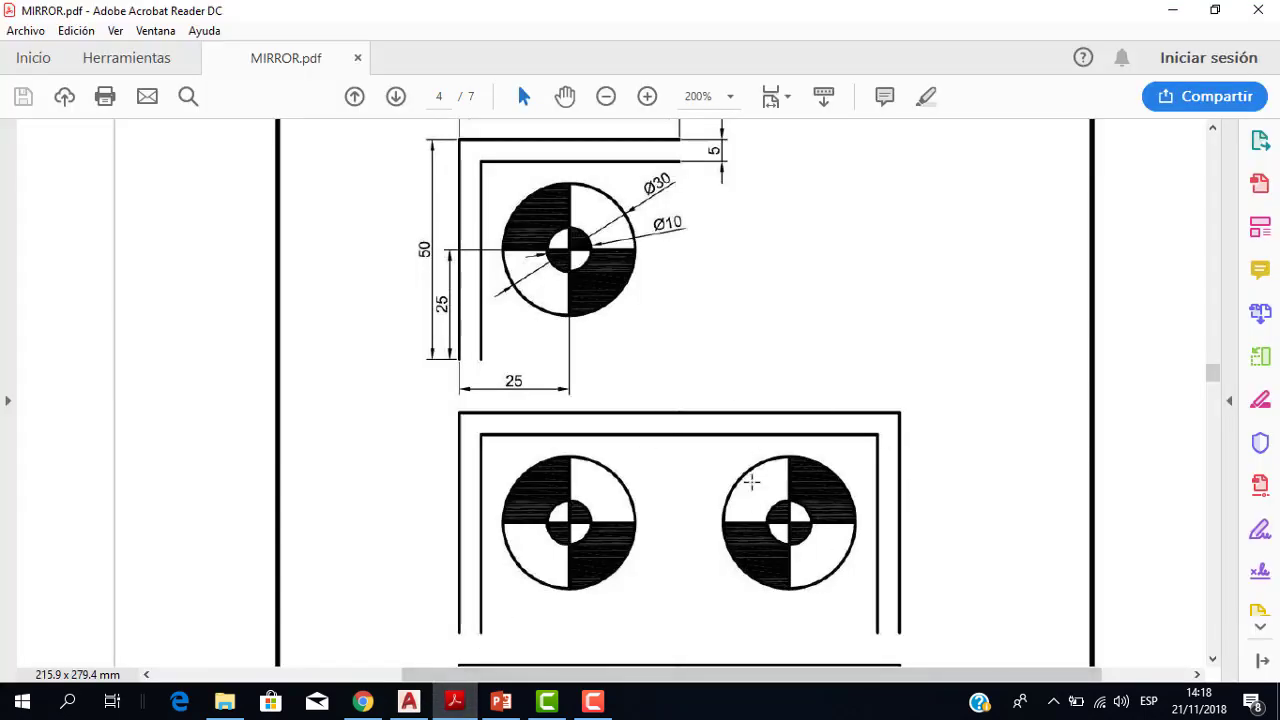
click(409, 701)
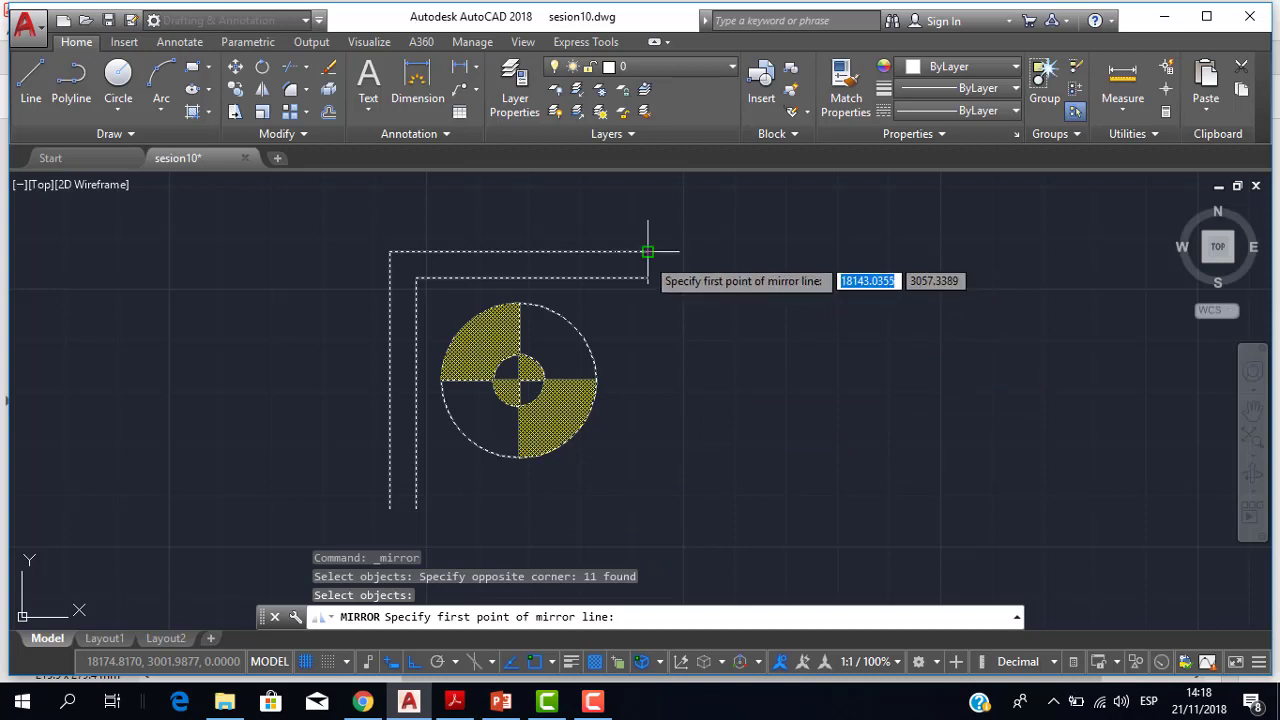
click(648, 252)
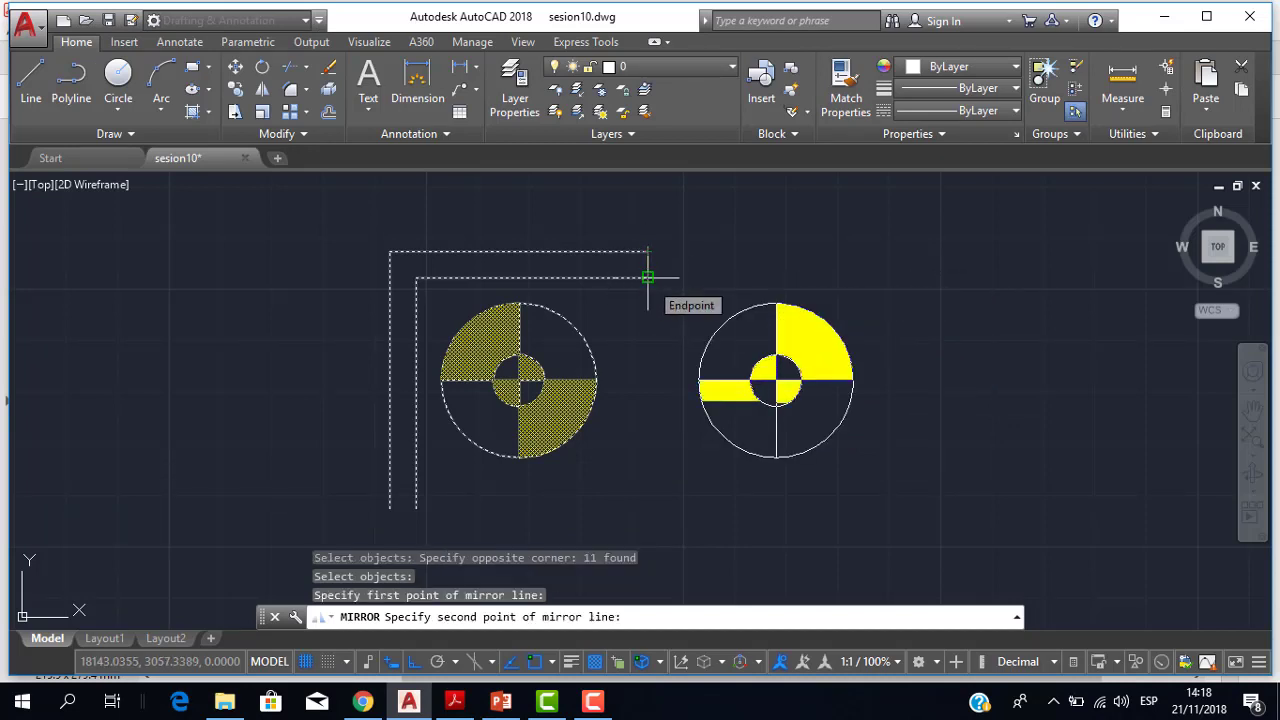
click(648, 276)
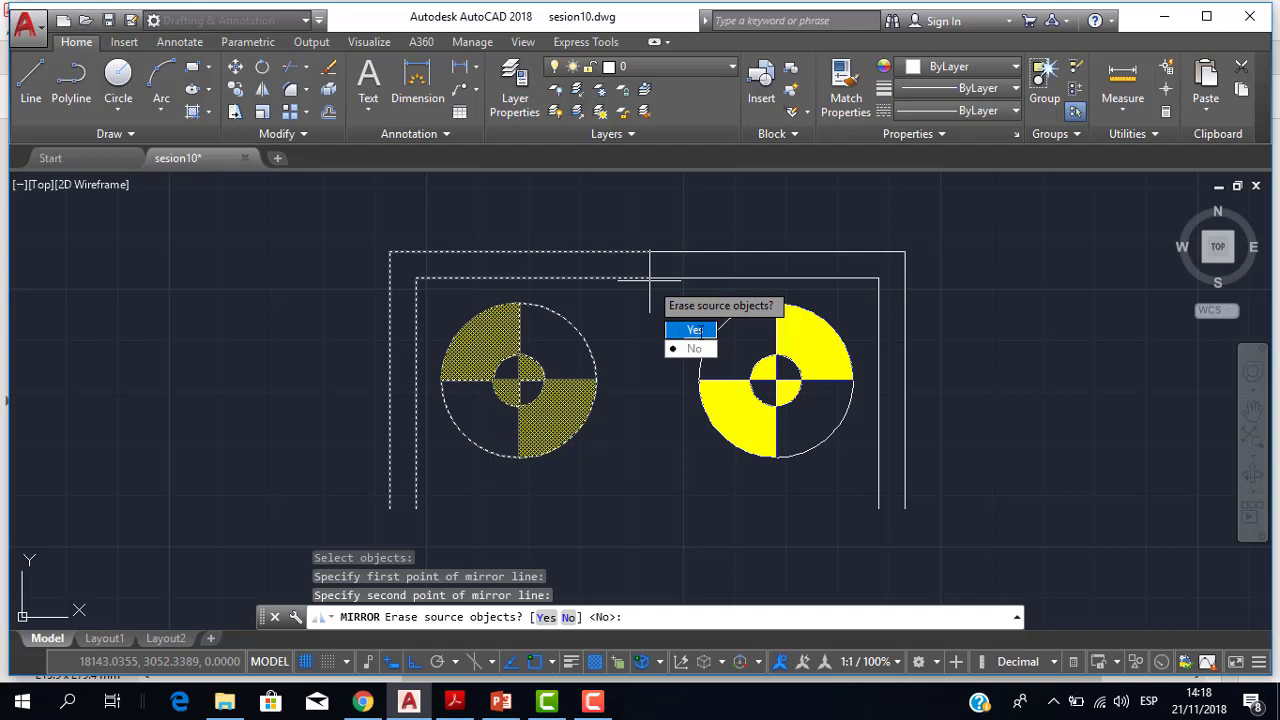
click(692, 332)
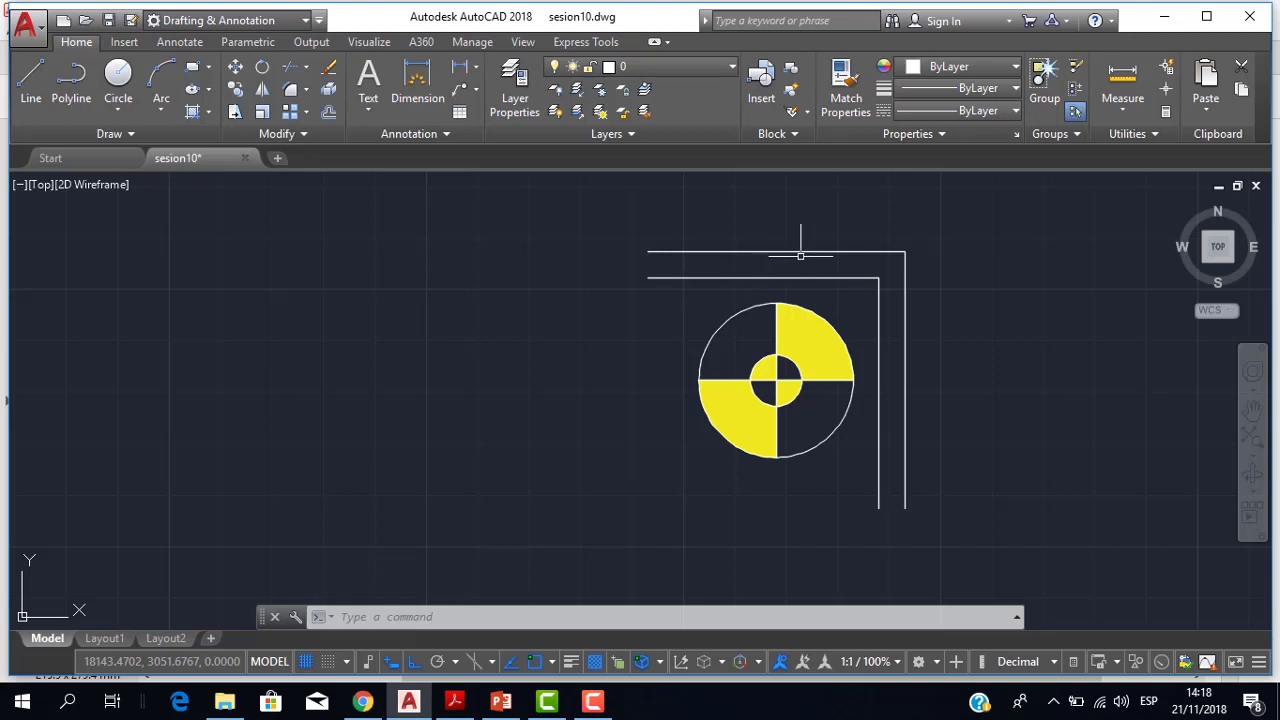
key(ctrl+z)
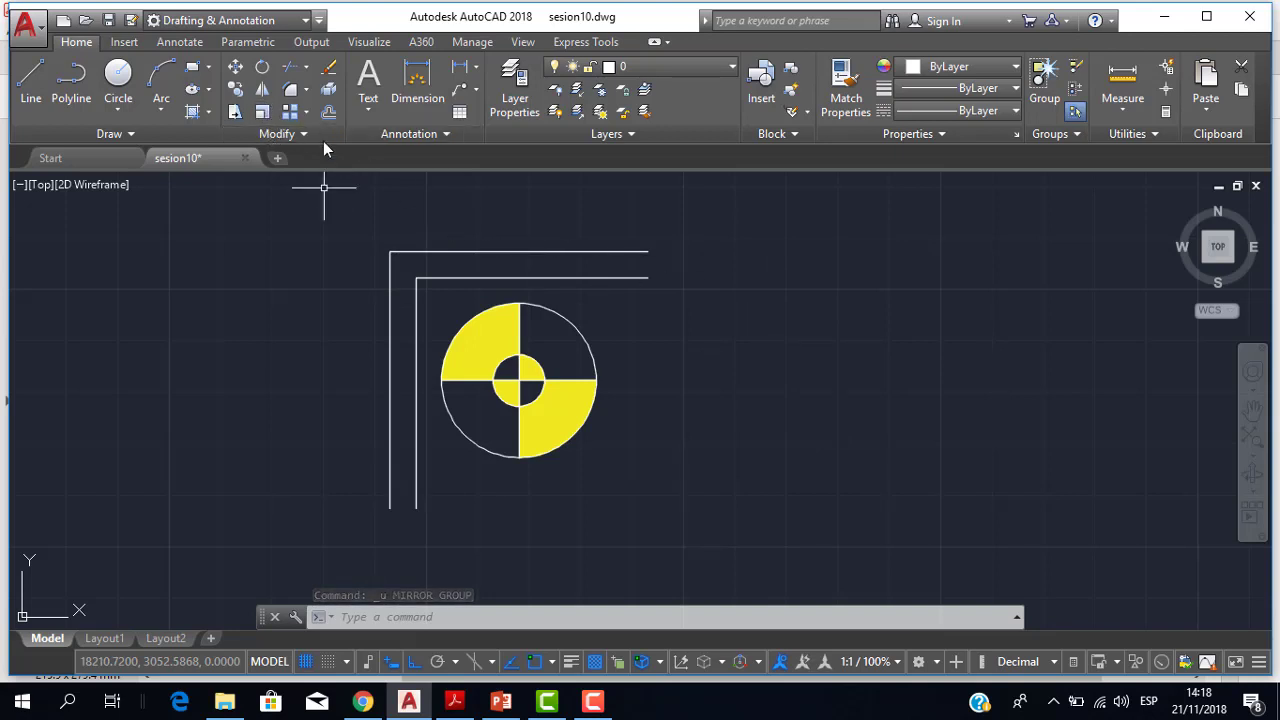
Mirror the 11 circle and frame objects across a vertical line at the frame's right end, keeping originals
click(262, 89)
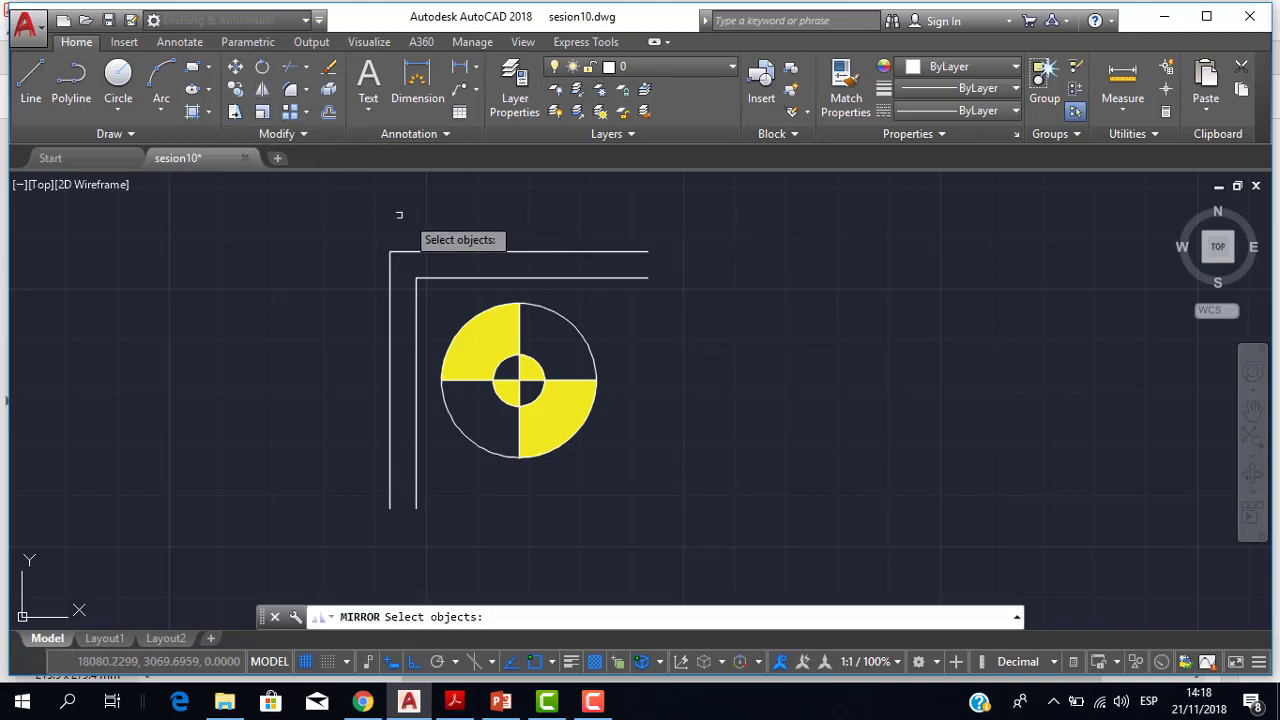
click(329, 205)
click(774, 554)
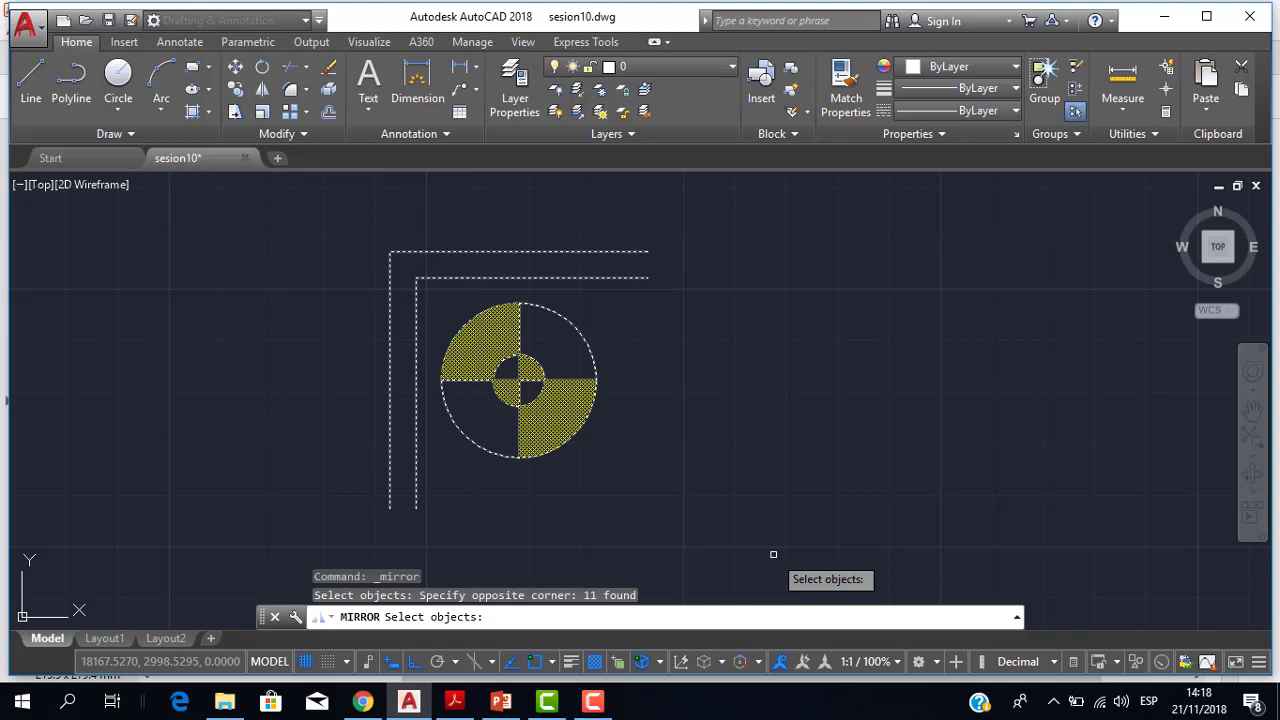
key(Return)
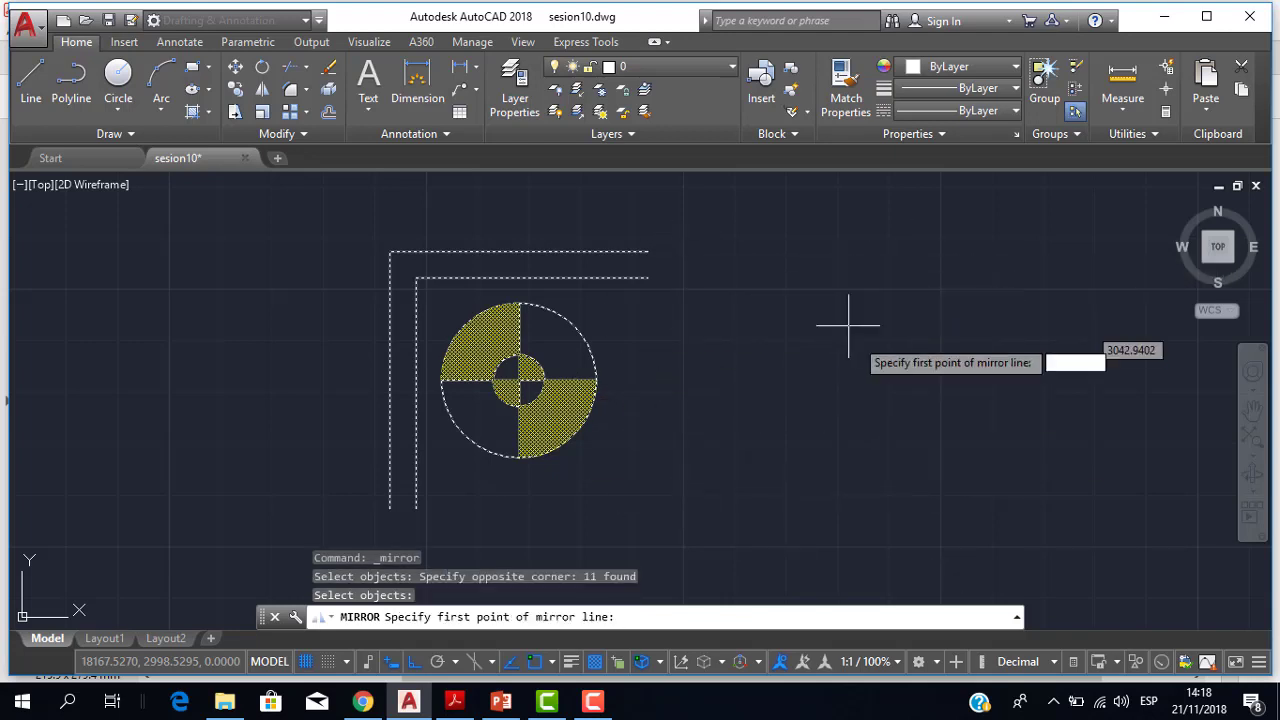
click(648, 251)
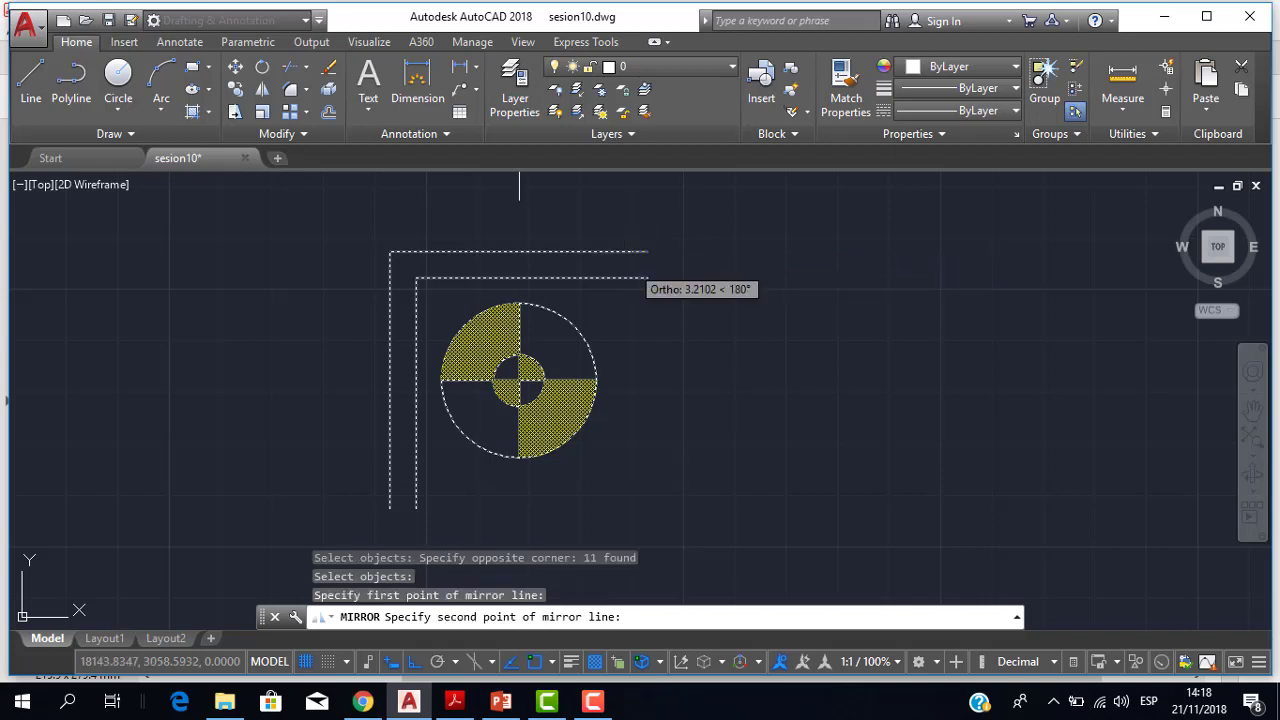
click(646, 280)
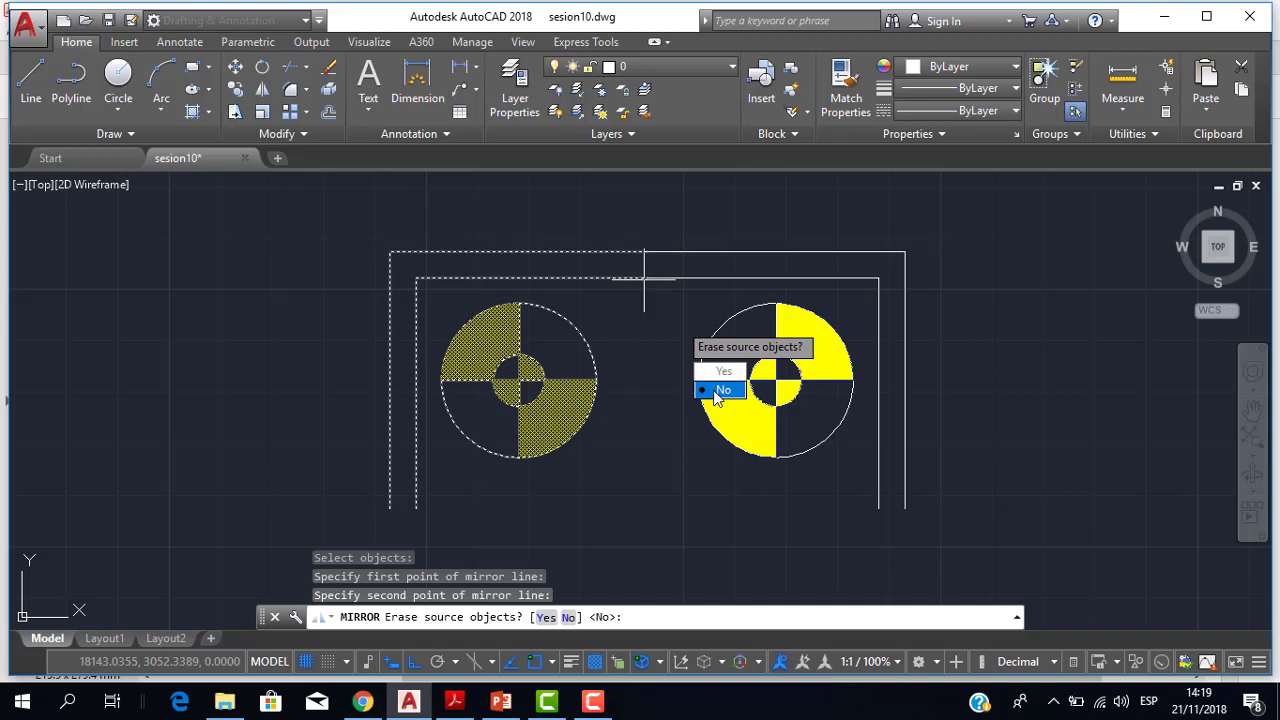
click(716, 392)
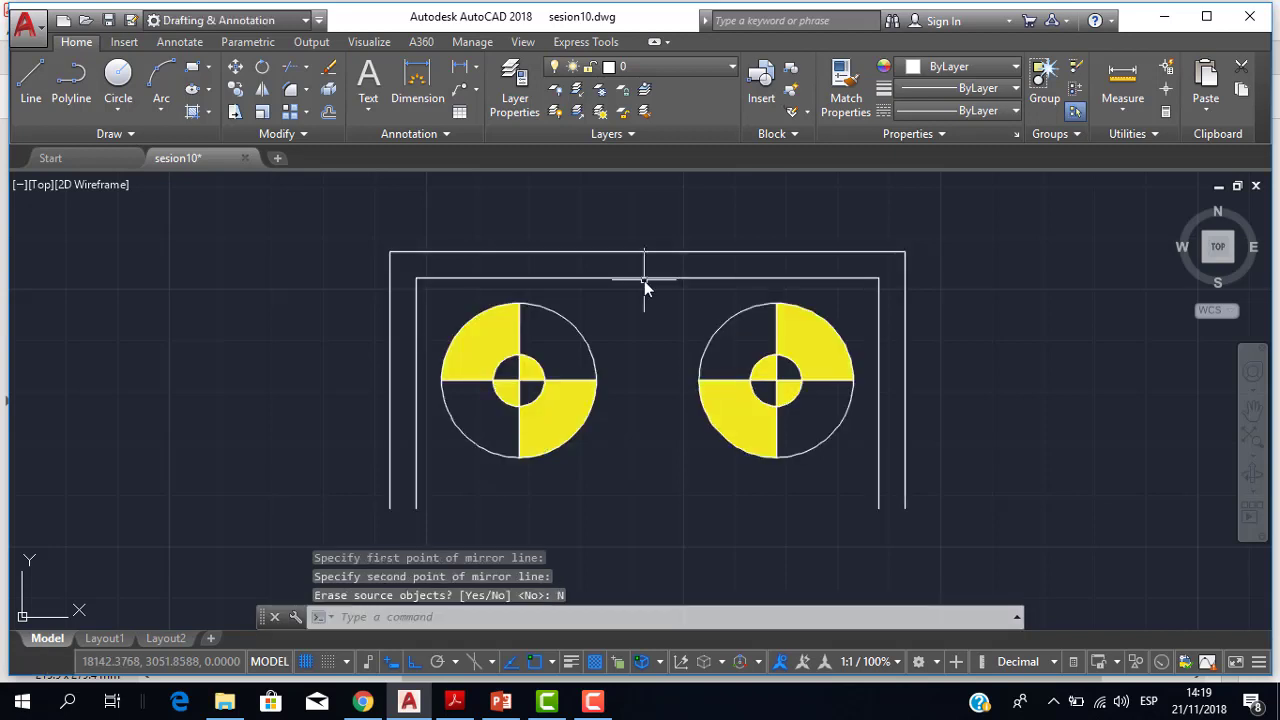
scroll(648, 332, down, 2)
middle_drag(648, 332, 651, 311)
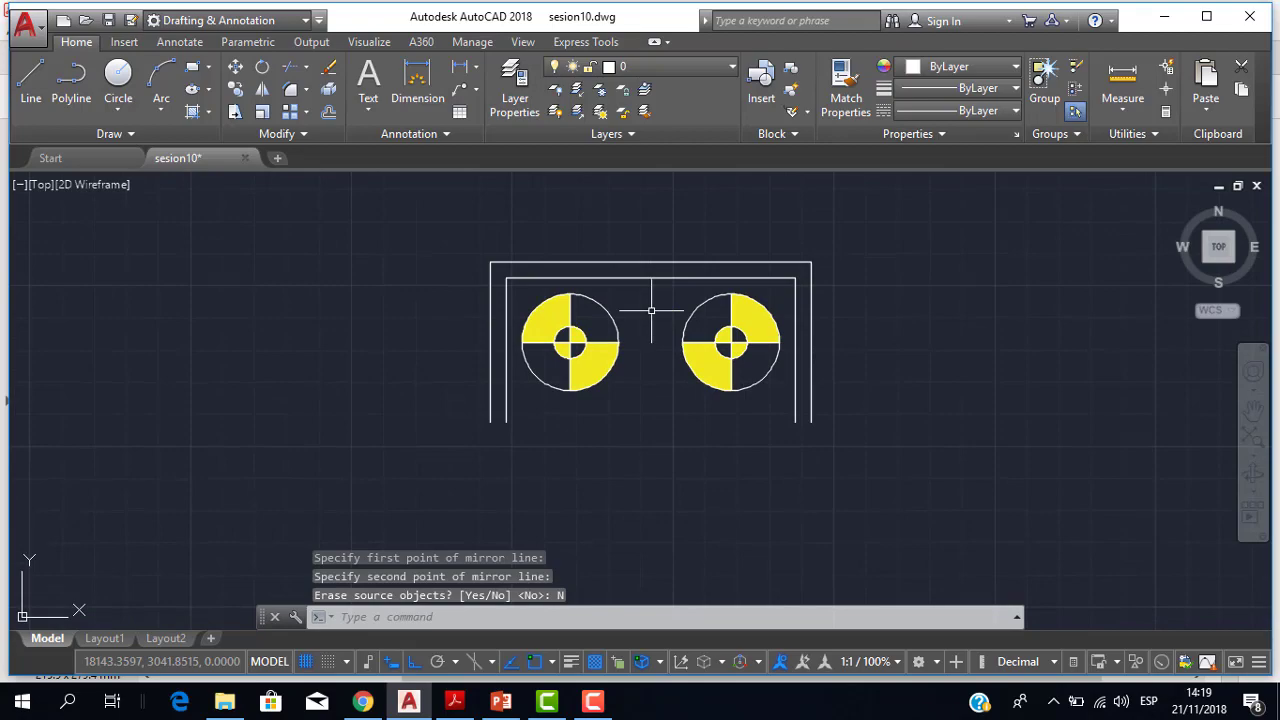
click(454, 700)
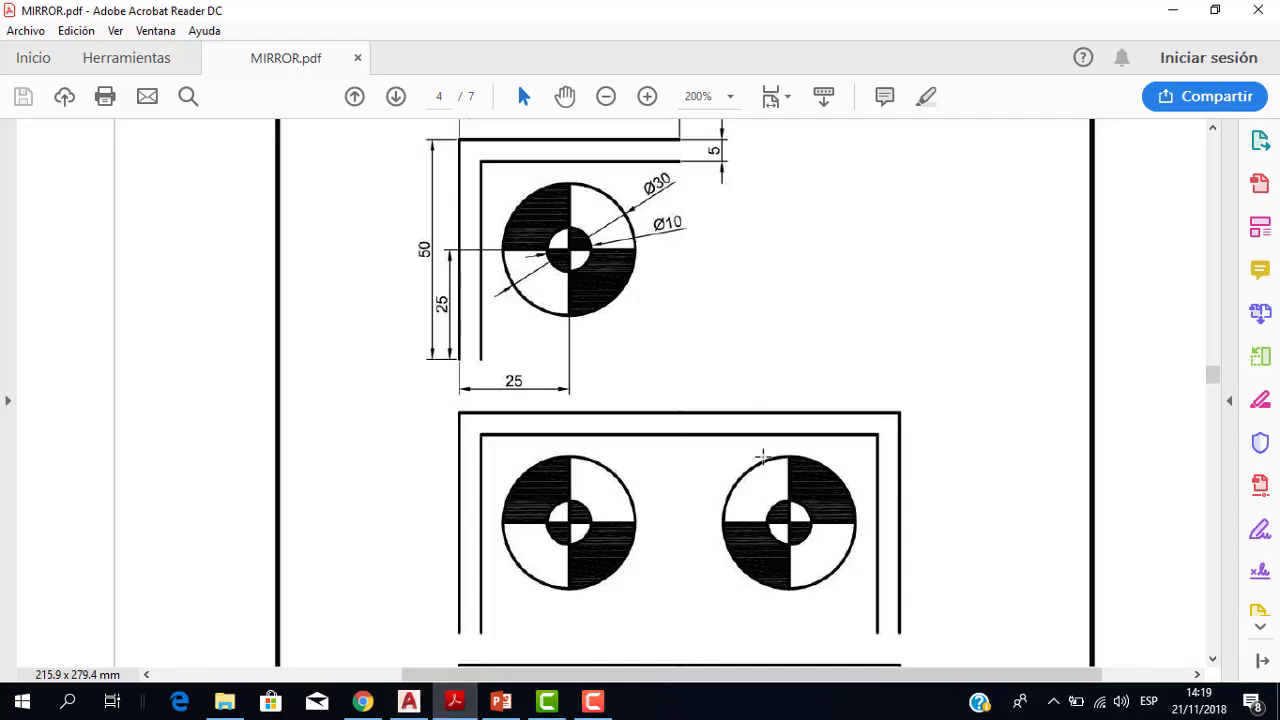
scroll(870, 404, down, 2)
scroll(697, 383, down, 3)
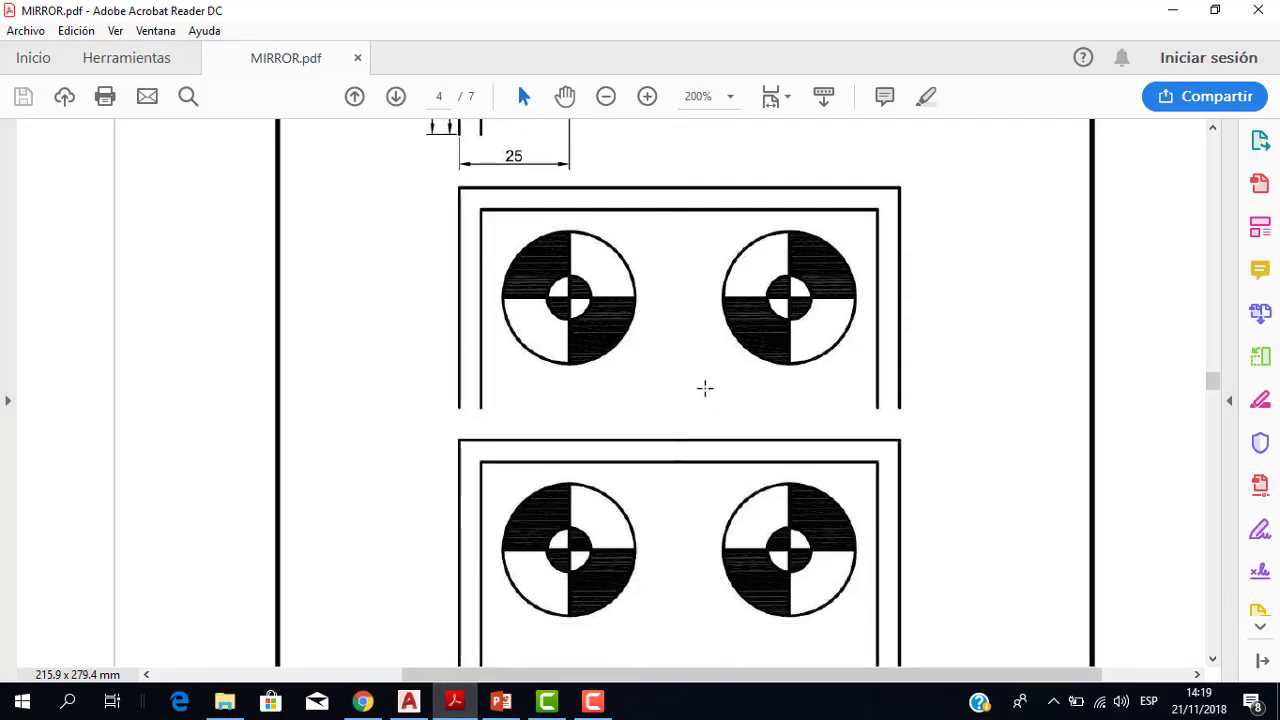
scroll(706, 386, down, 5)
scroll(711, 377, down, 2)
scroll(721, 361, down, 3)
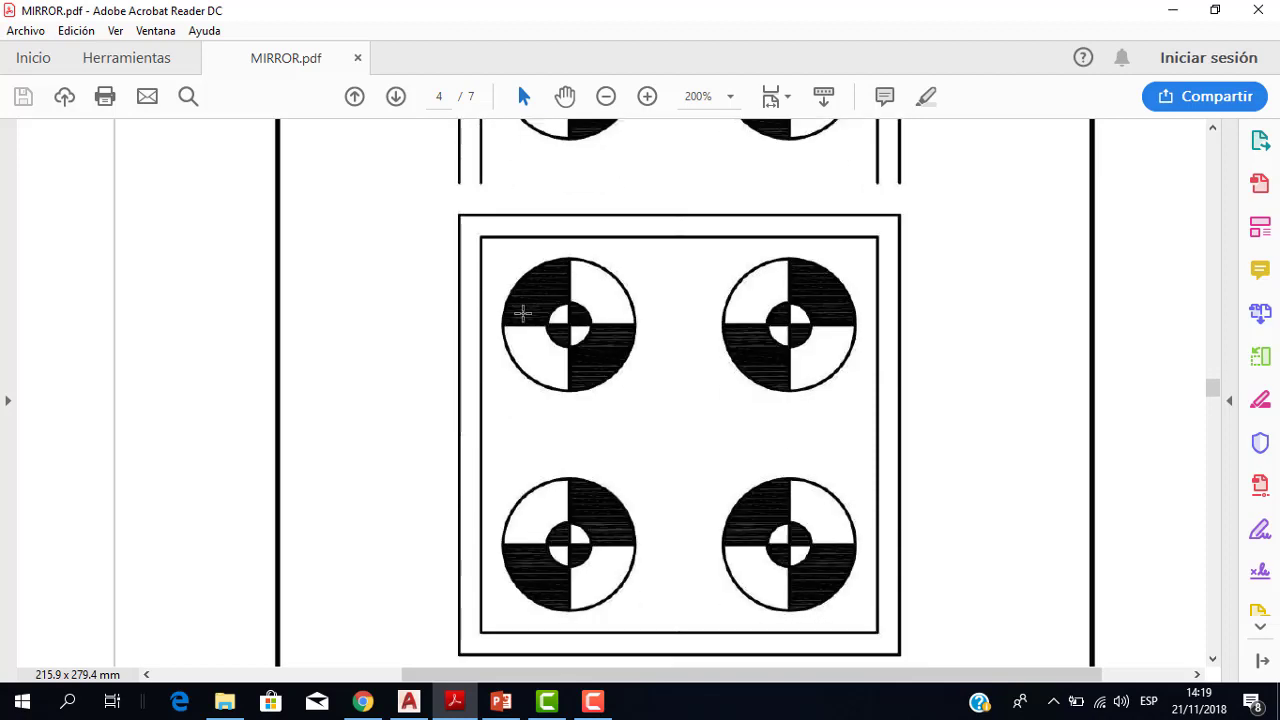
scroll(760, 328, down, 1)
scroll(760, 328, up, 1)
click(409, 701)
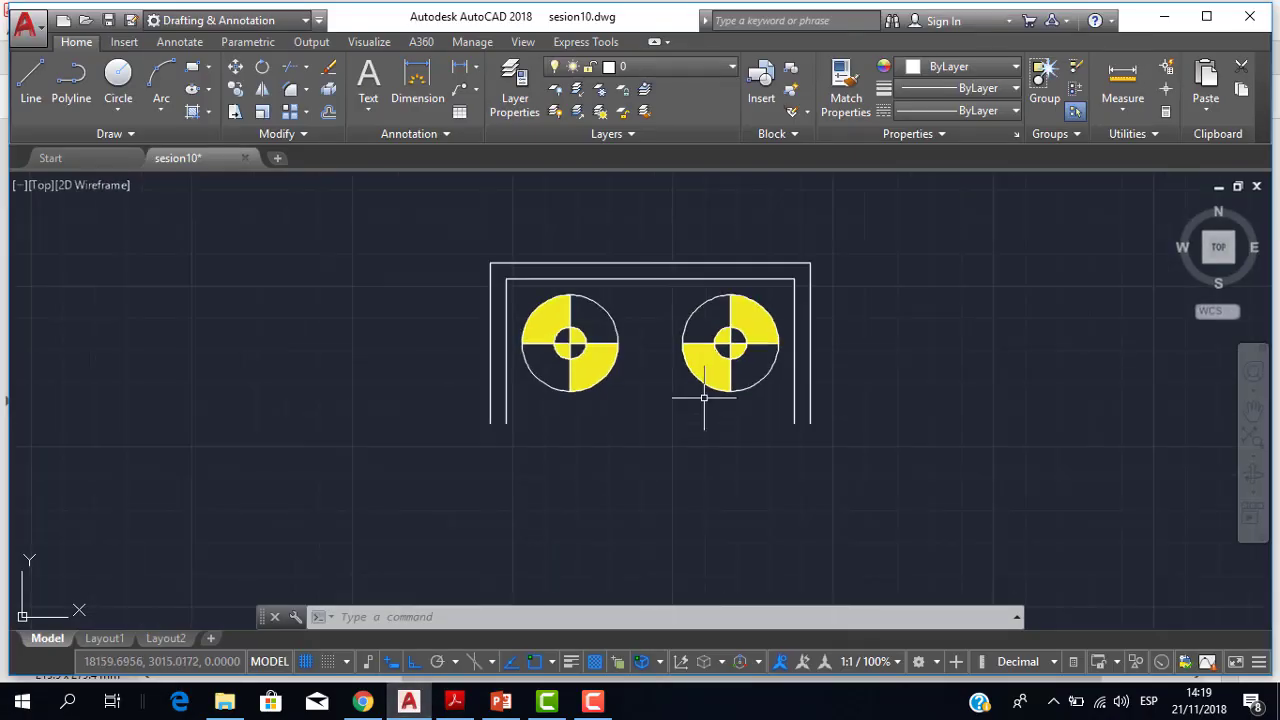
Start MIRROR and window-select all 22 objects of both circles and the frame
middle_drag(704, 398, 640, 412)
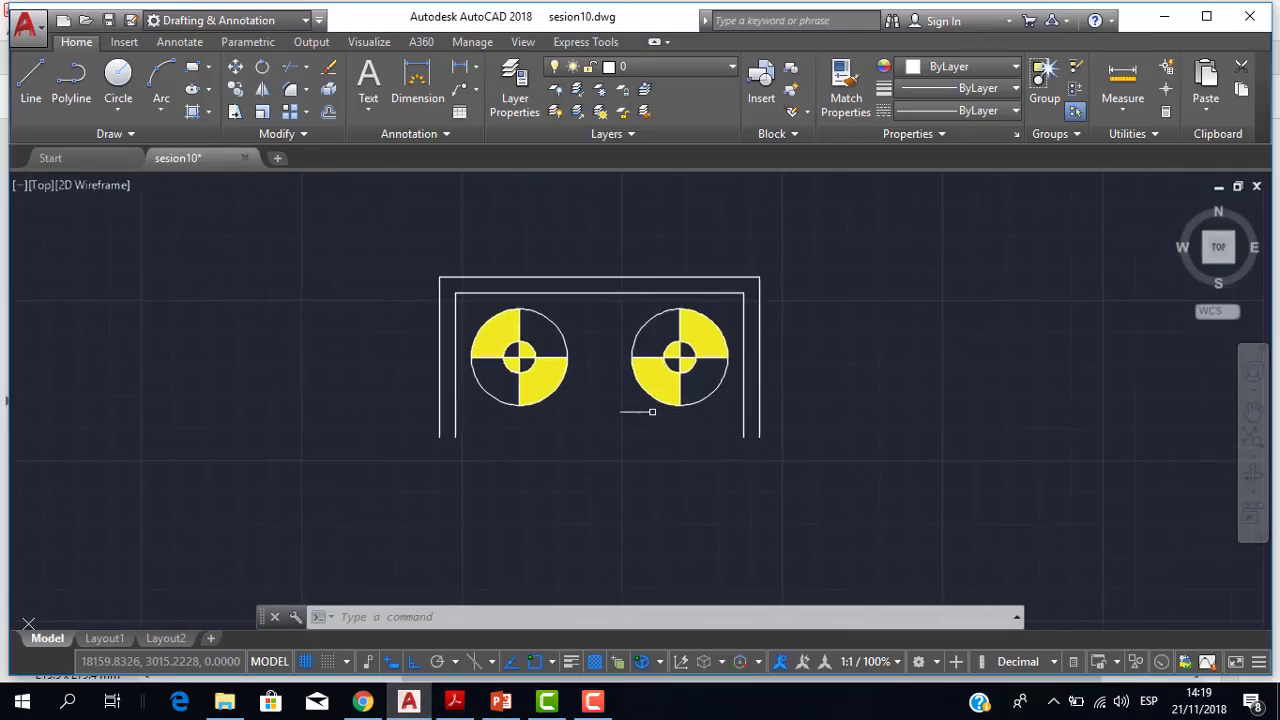
click(268, 92)
click(350, 224)
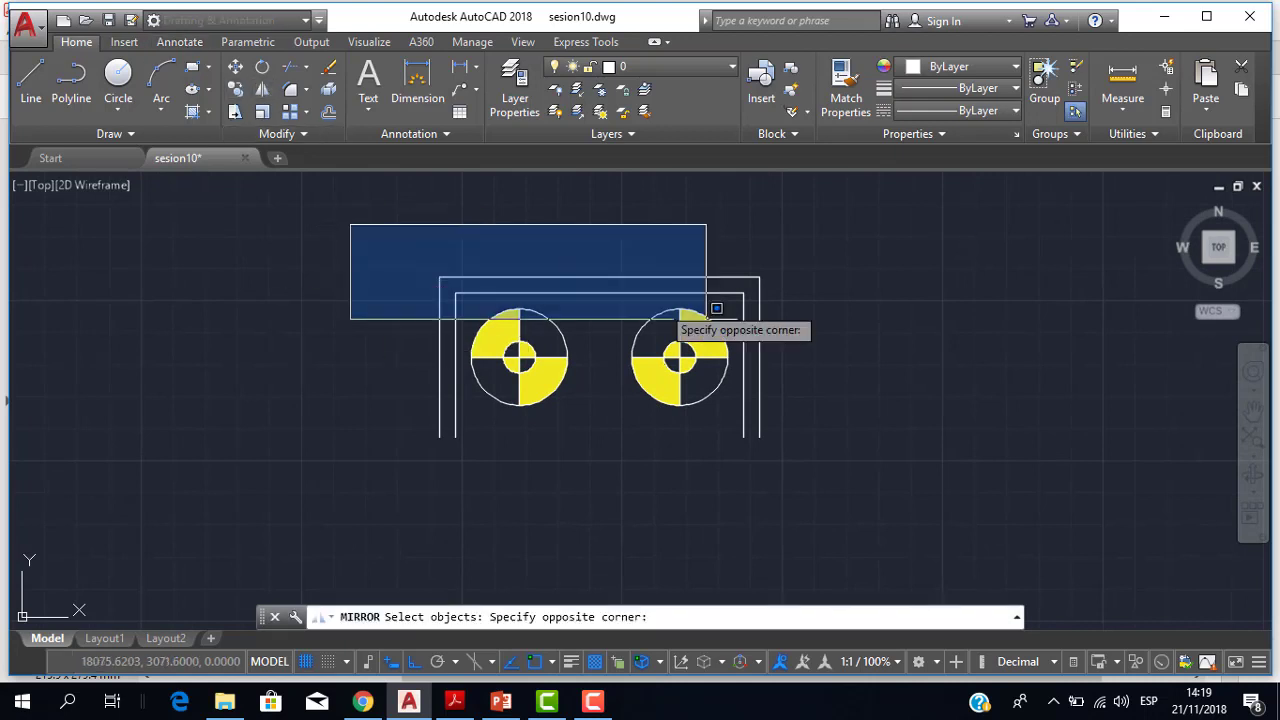
click(826, 486)
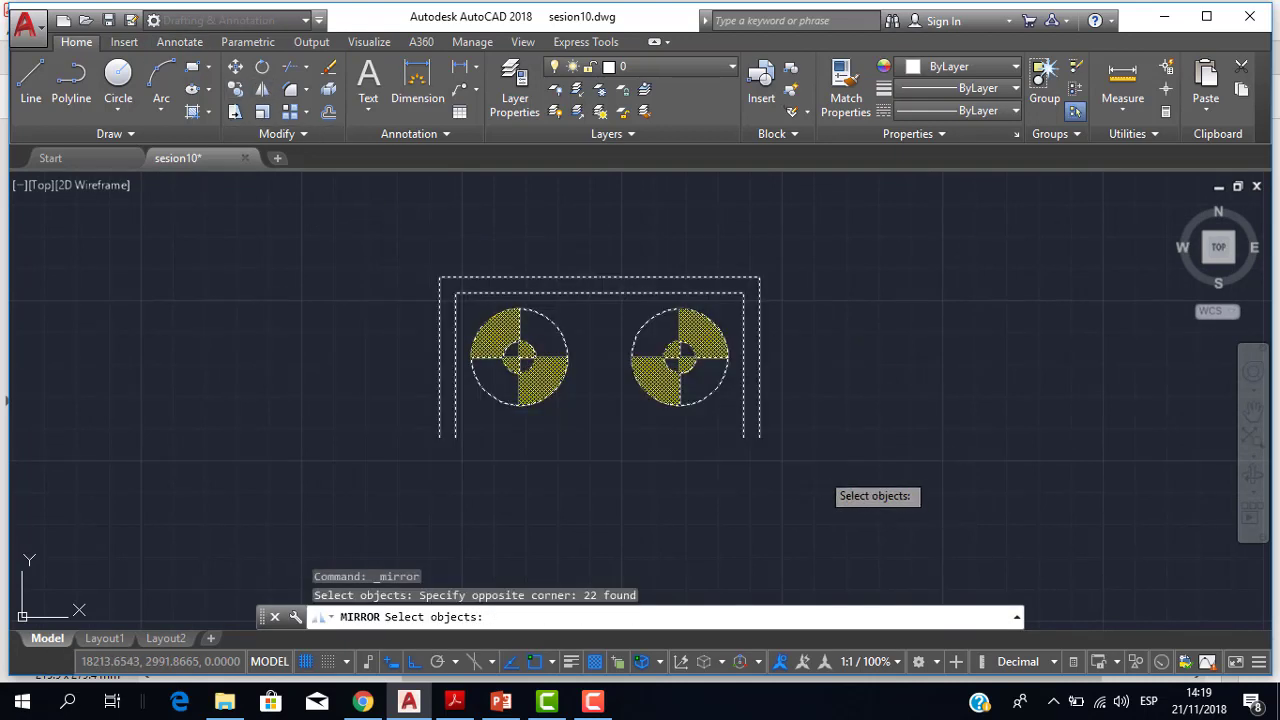
key(Return)
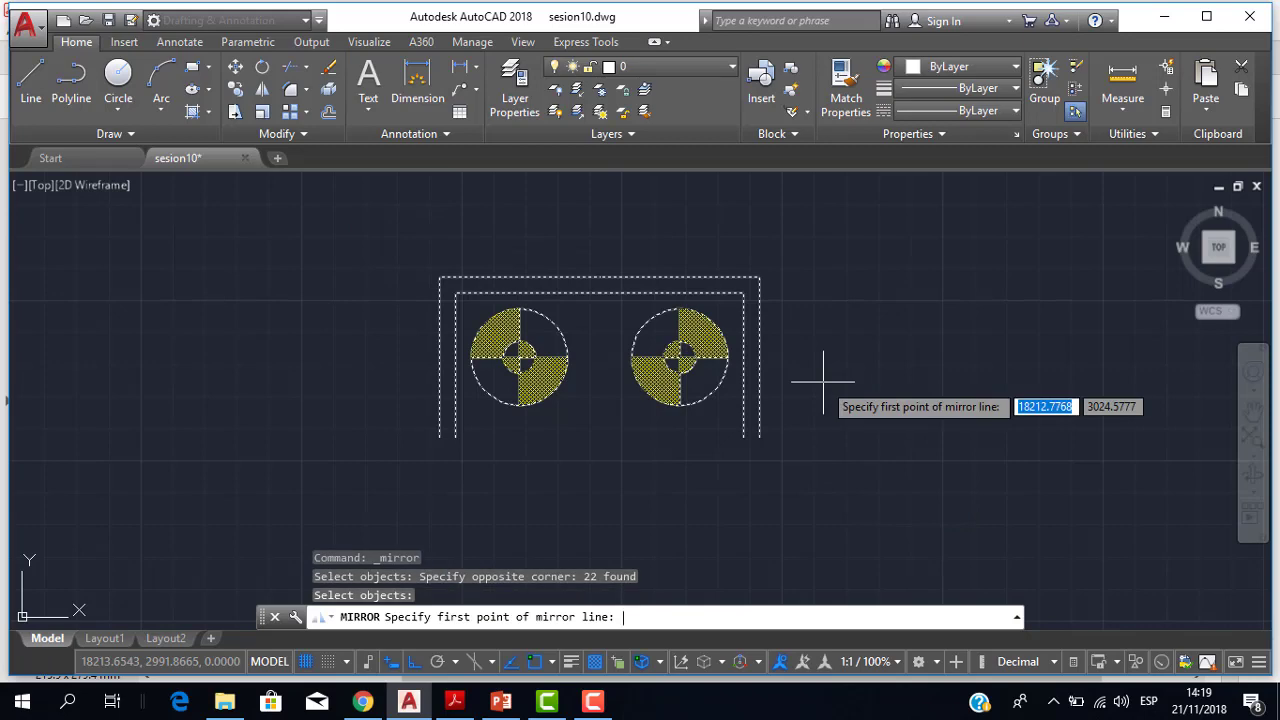
Mirror them across a horizontal line through the frame's bottom ends, keeping the originals
scroll(780, 415, up, 2)
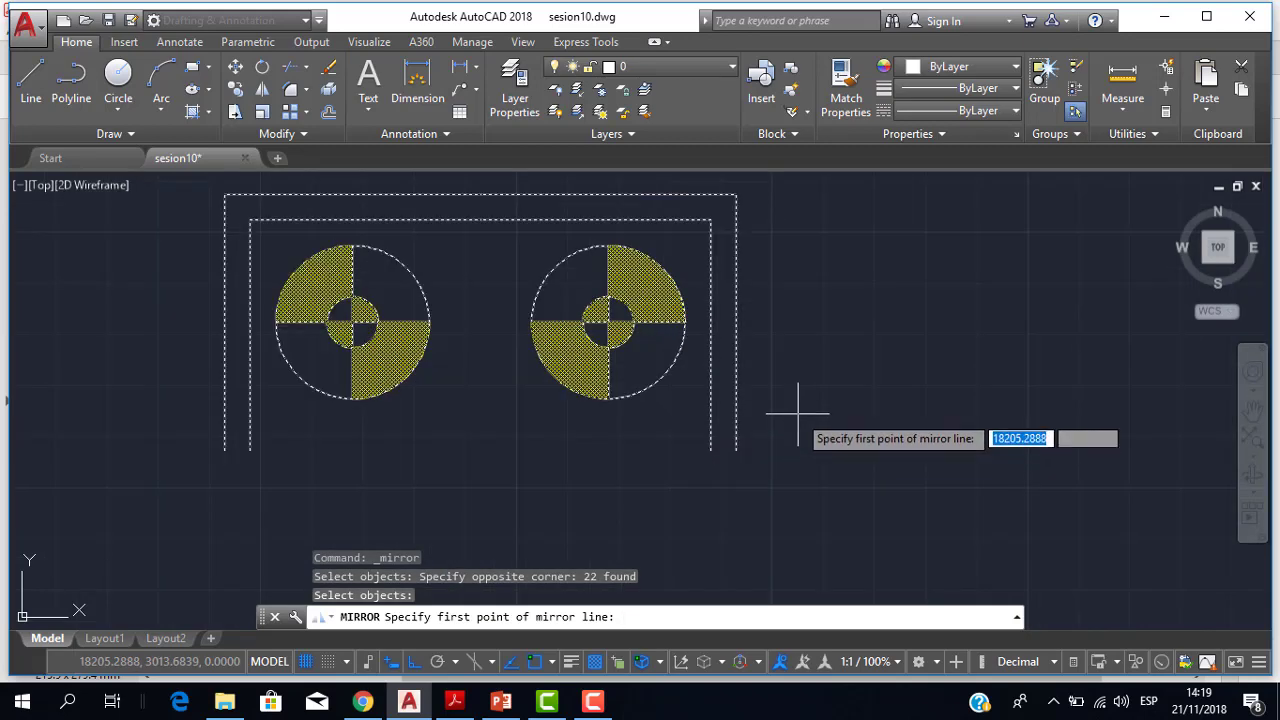
mouse_move(537, 440)
middle_down()
mouse_move(517, 420)
mouse_move(633, 415)
middle_up()
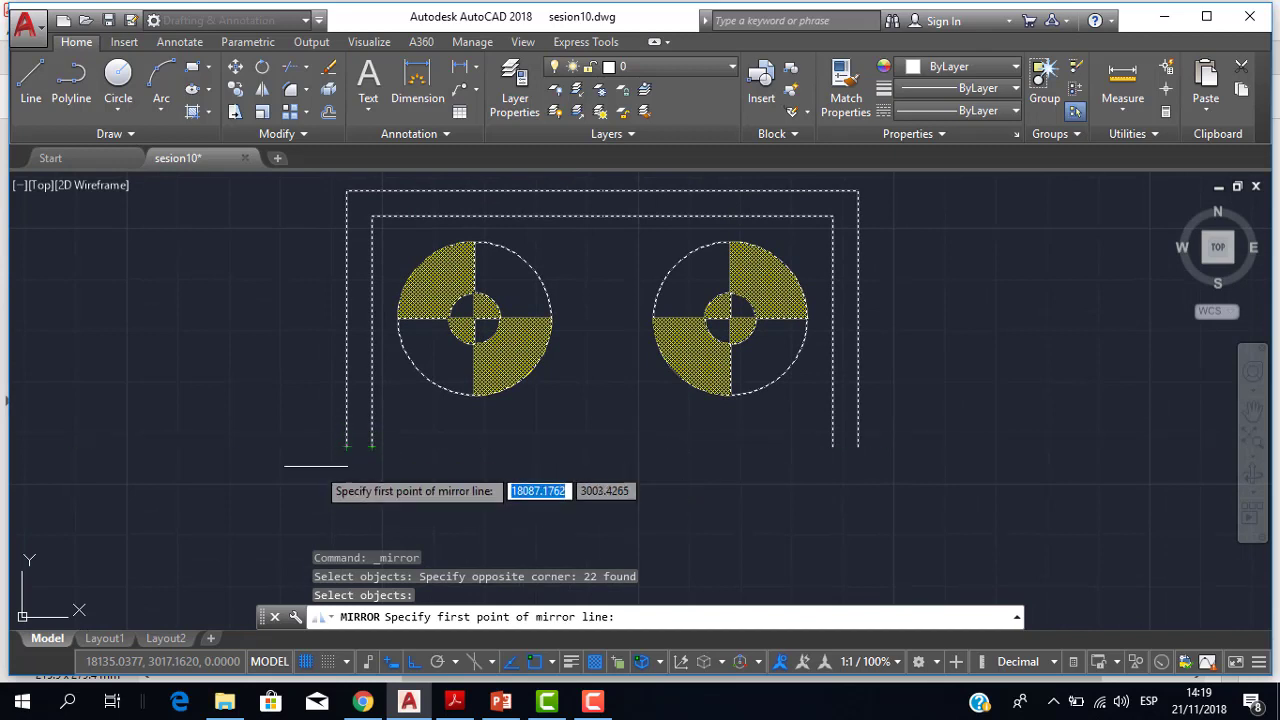
click(346, 446)
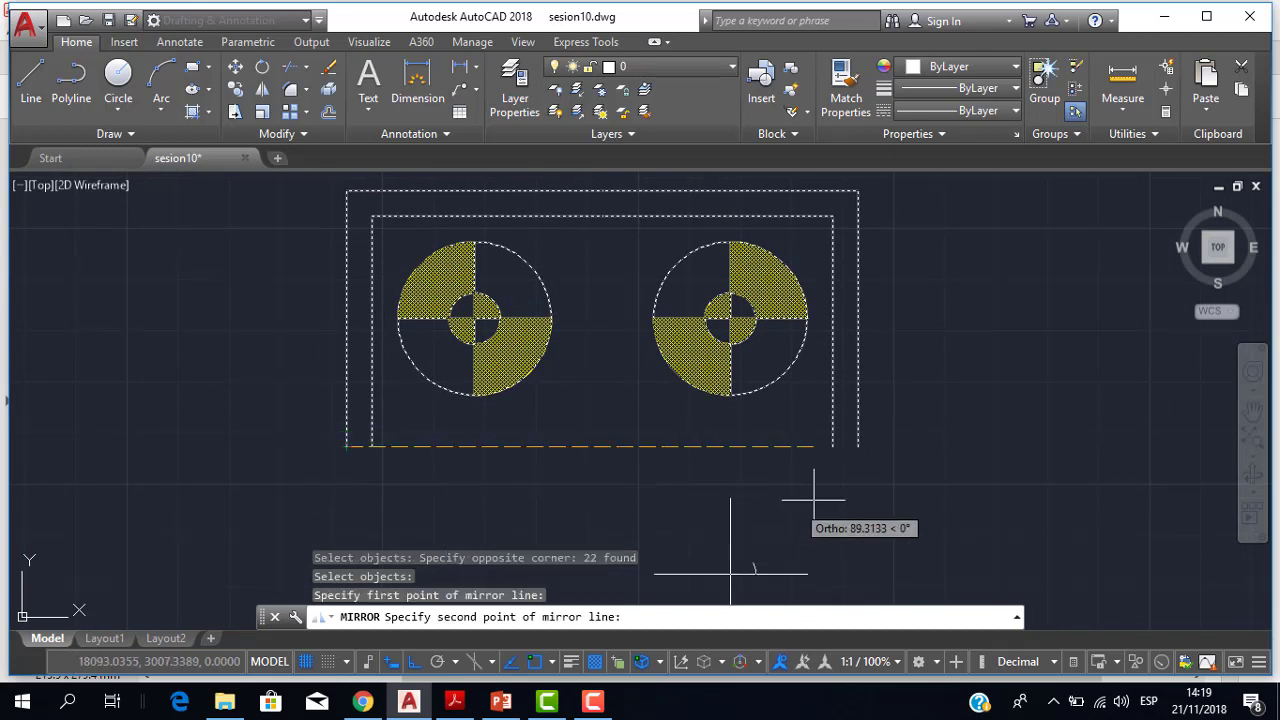
click(855, 447)
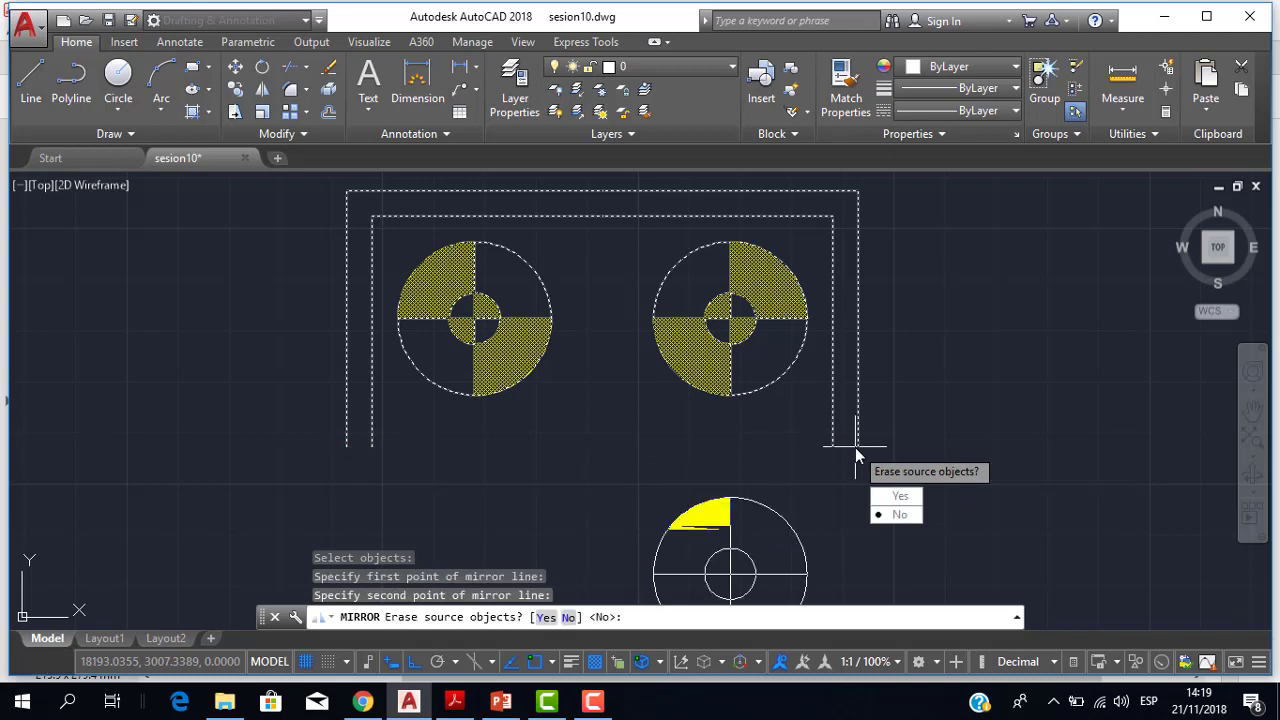
scroll(855, 447, down, 2)
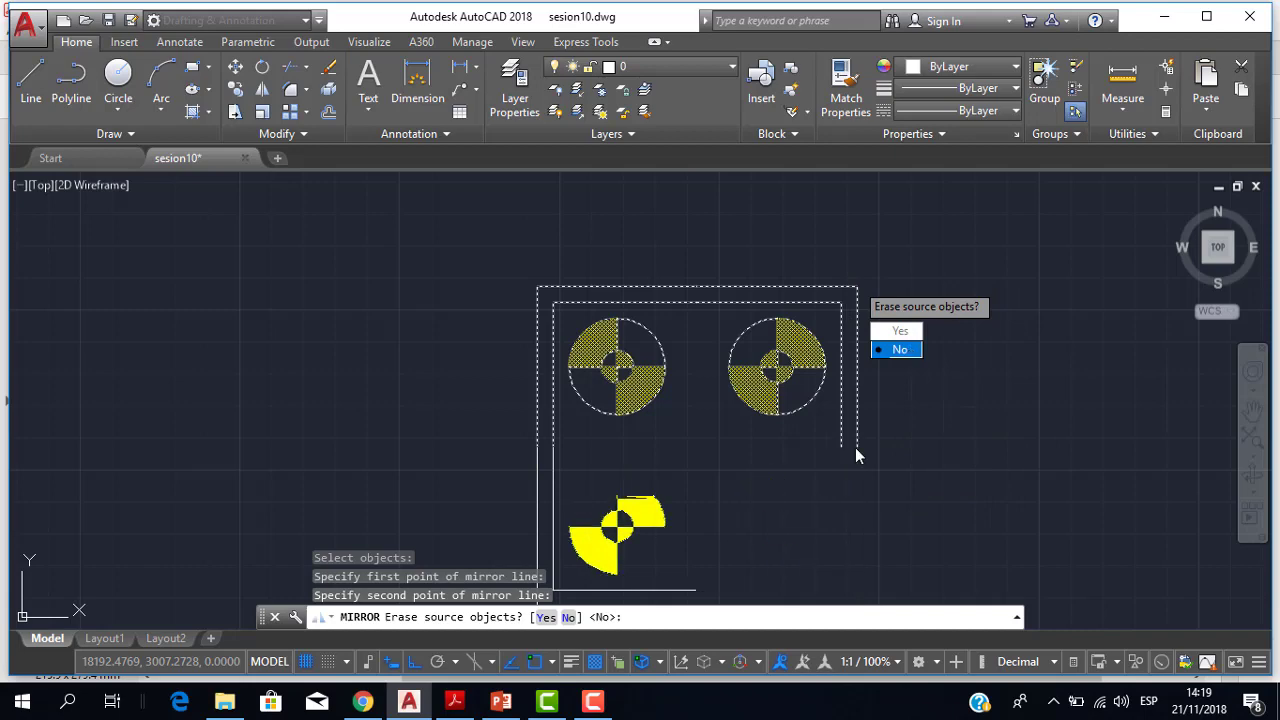
click(905, 351)
scroll(849, 506, down, 4)
scroll(687, 347, up, 2)
scroll(687, 350, up, 2)
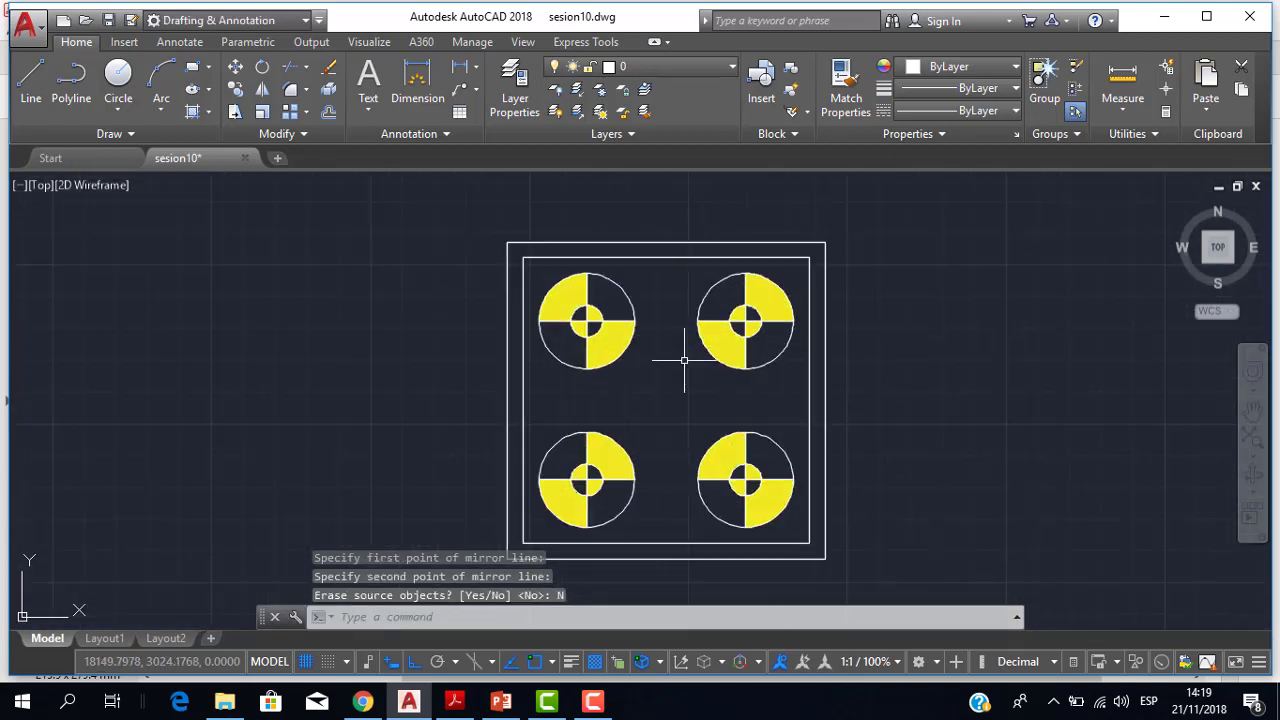
scroll(687, 355, up, 2)
scroll(687, 357, down, 2)
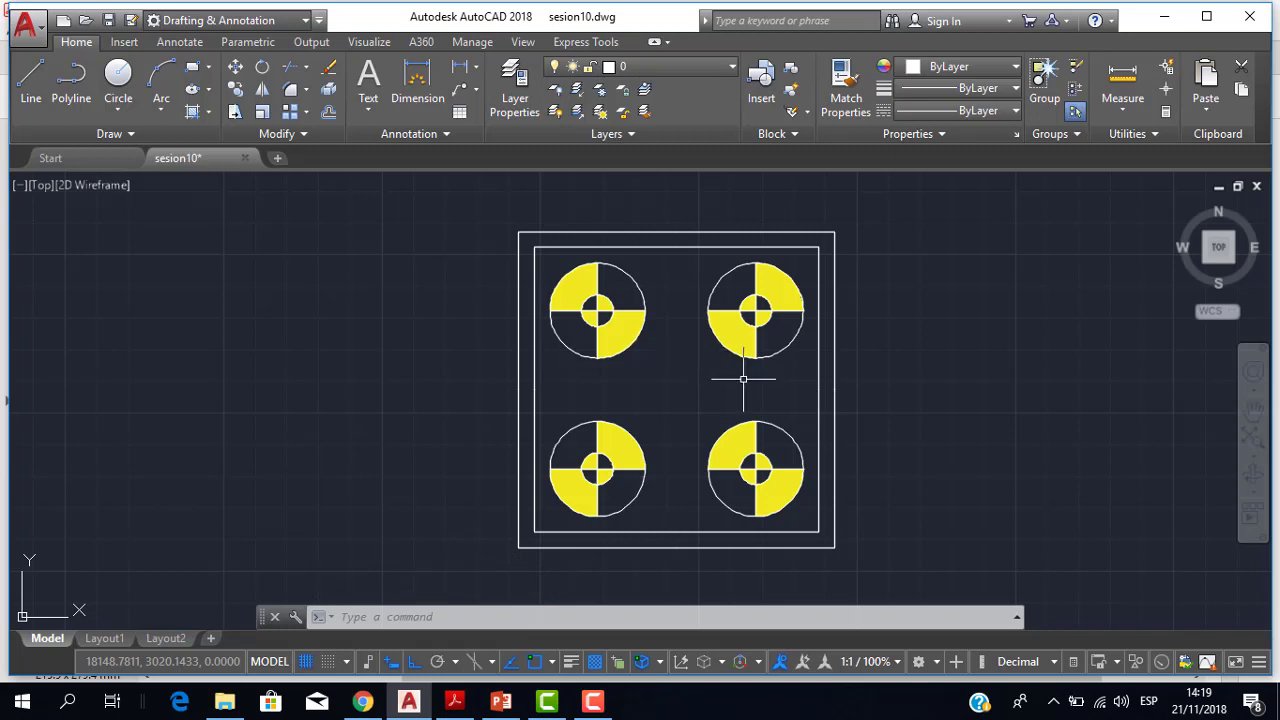
key(ctrl+z)
key(ctrl+z)
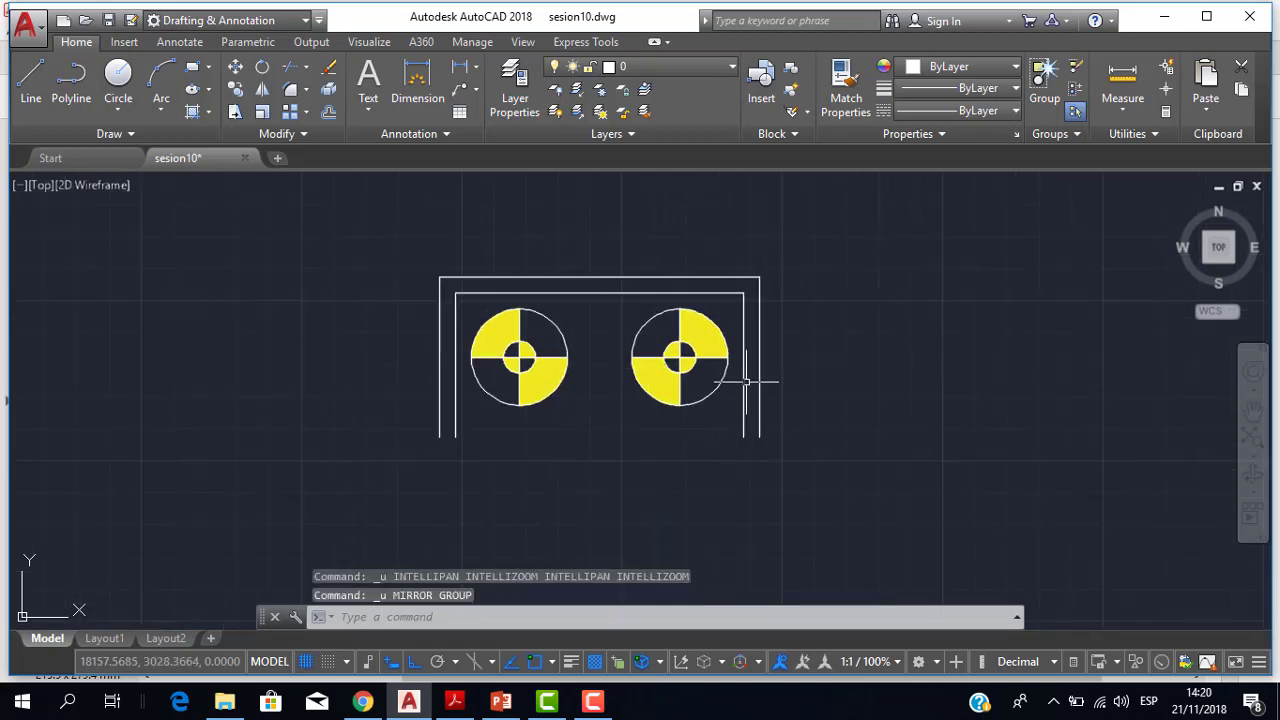
middle_drag(678, 422, 727, 433)
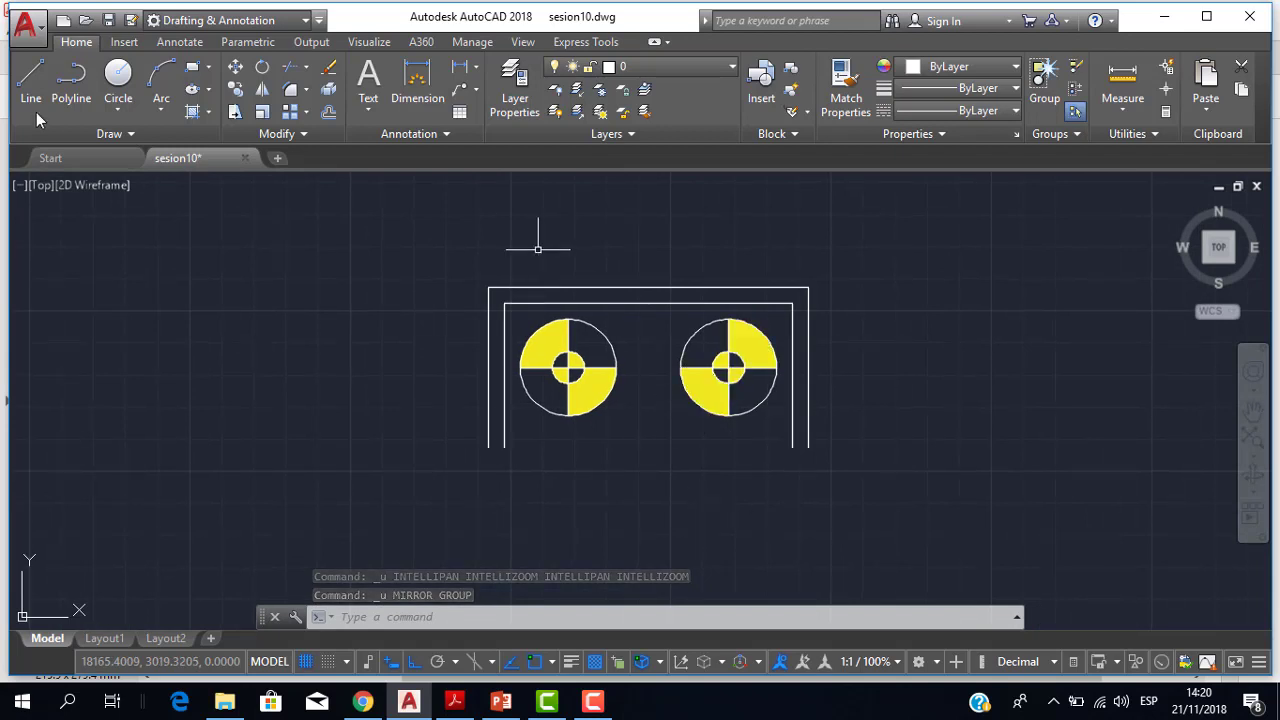
click(262, 89)
click(437, 240)
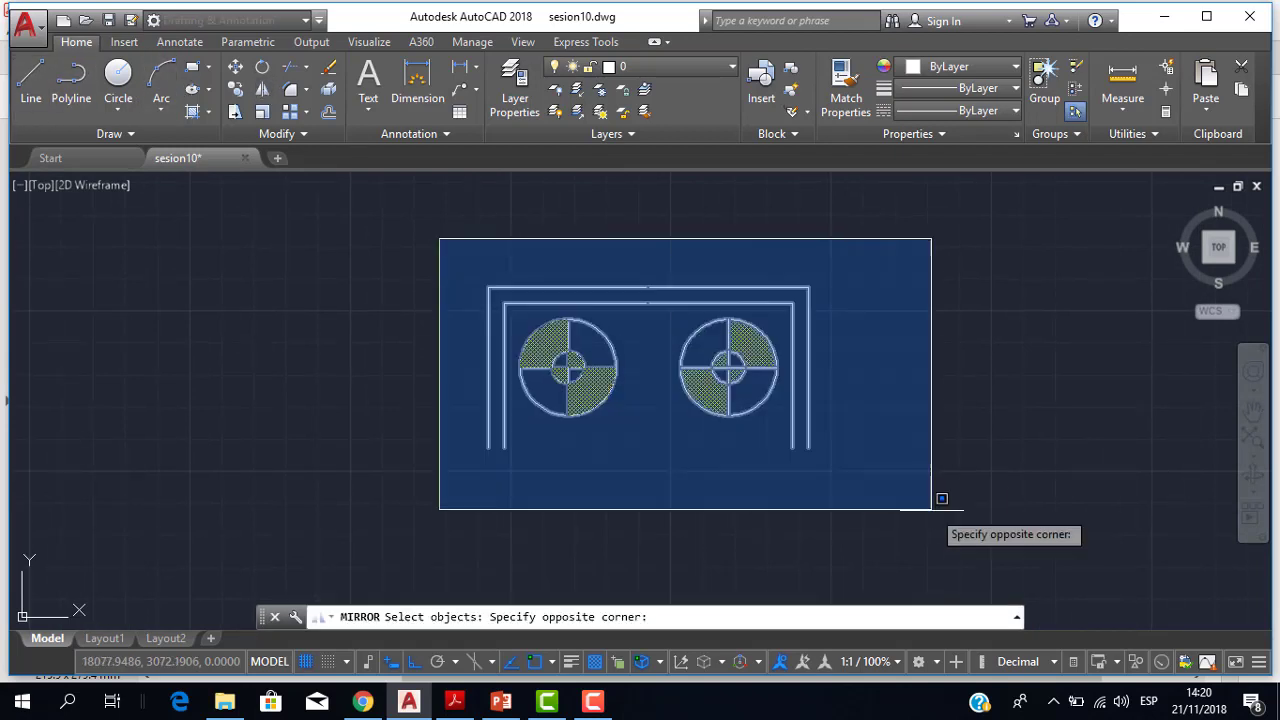
click(931, 517)
key(Return)
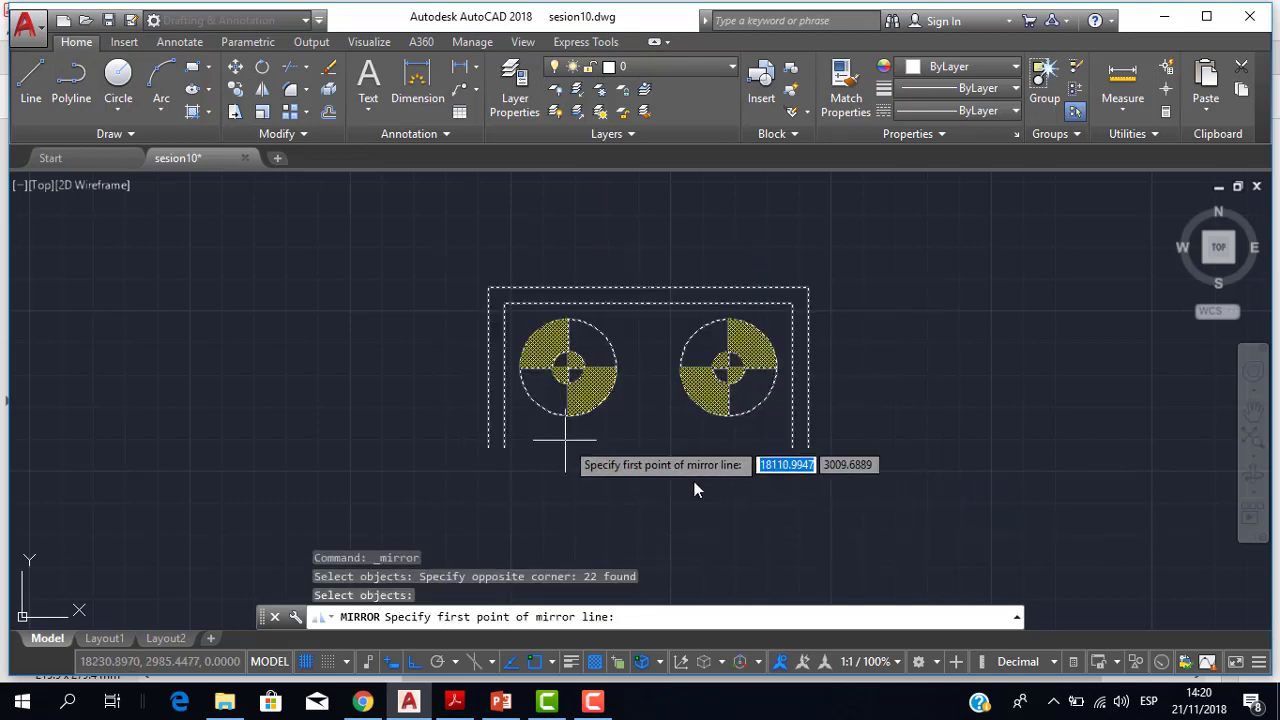
middle_drag(680, 500, 692, 460)
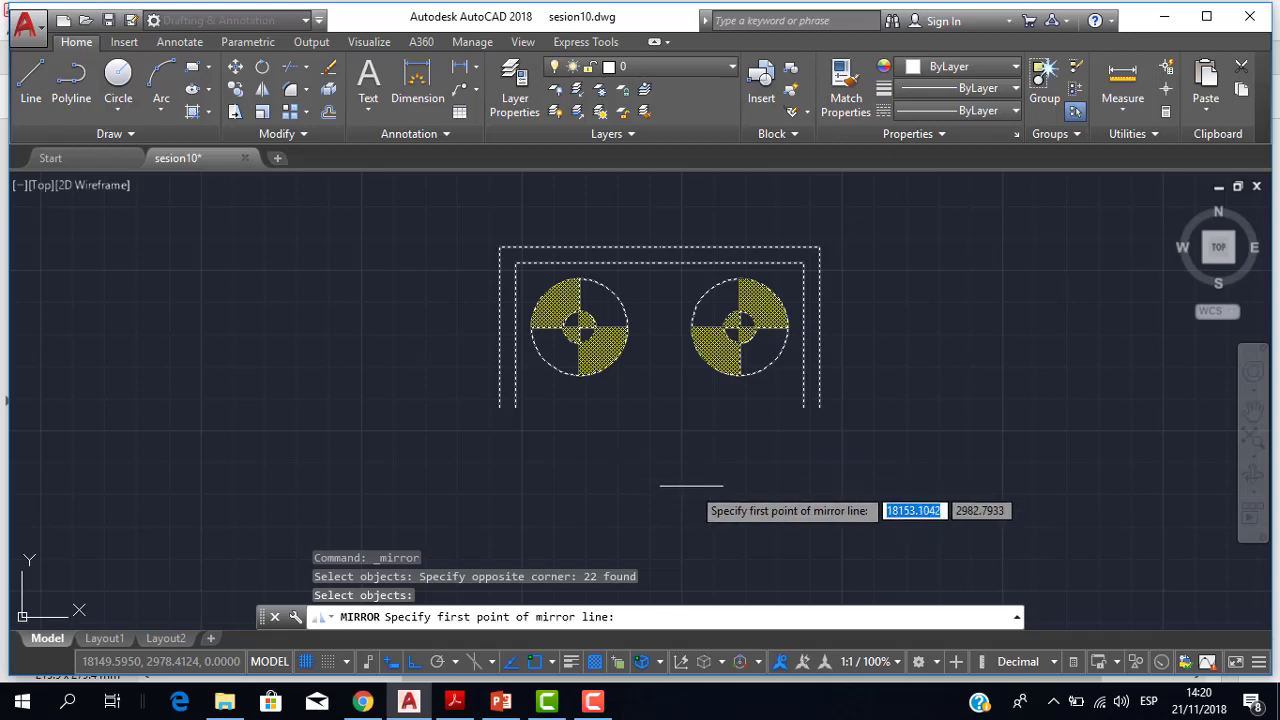
middle_drag(690, 490, 663, 521)
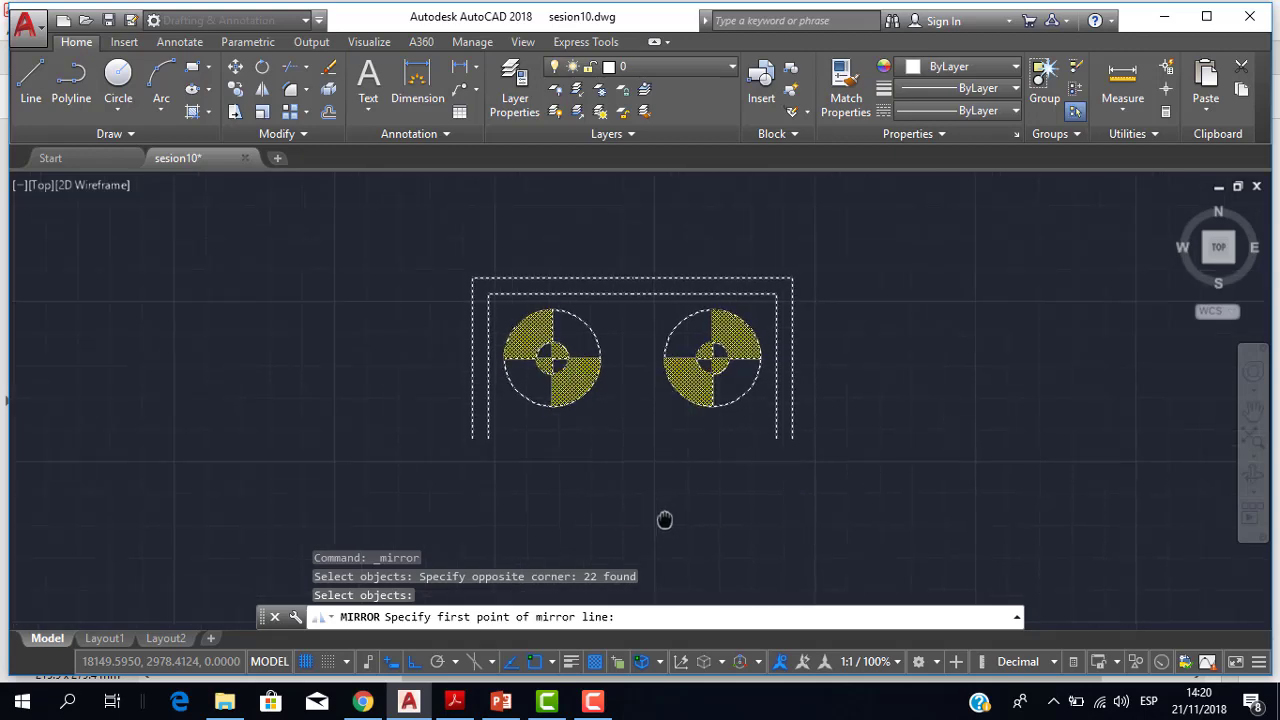
click(472, 278)
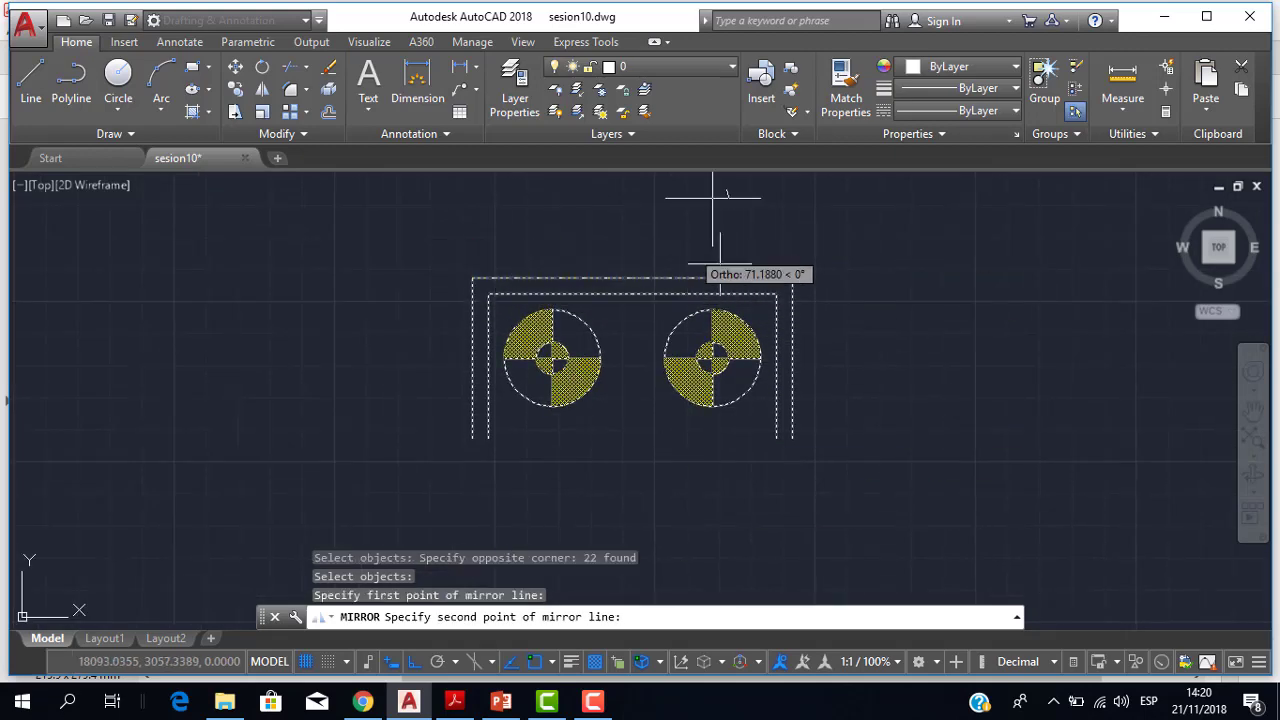
click(790, 280)
scroll(797, 355, down, 2)
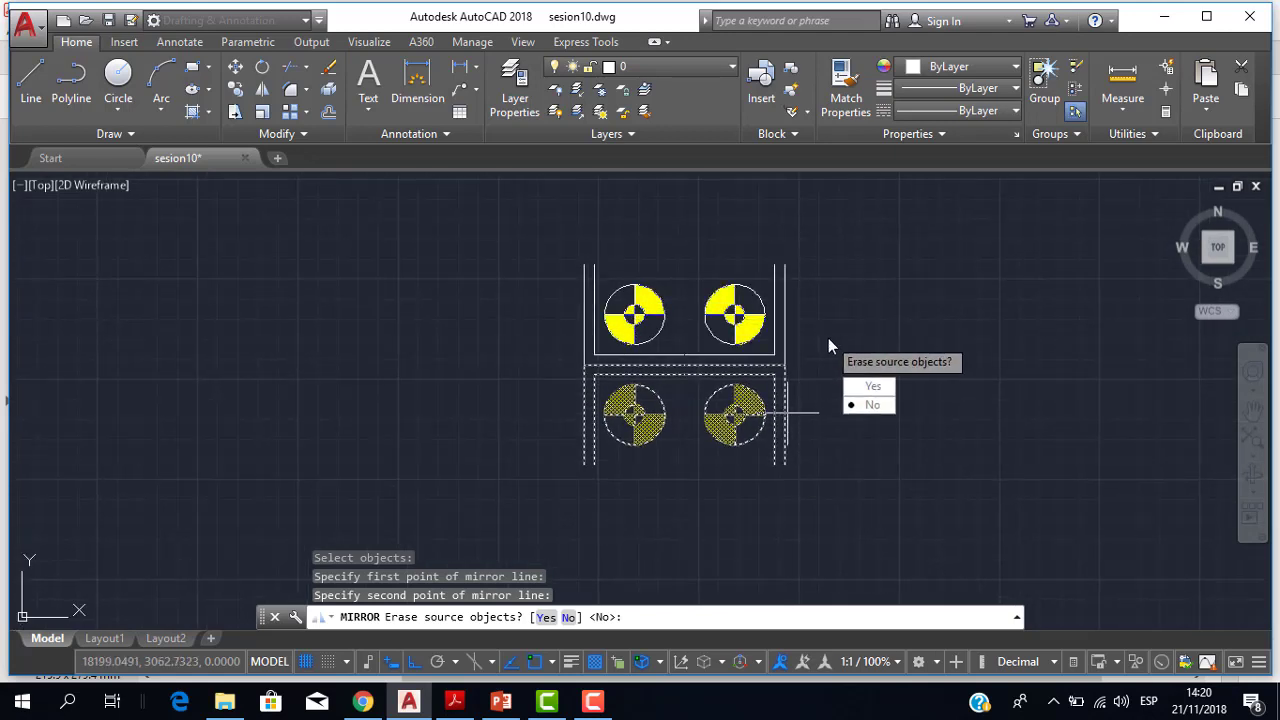
key(Escape)
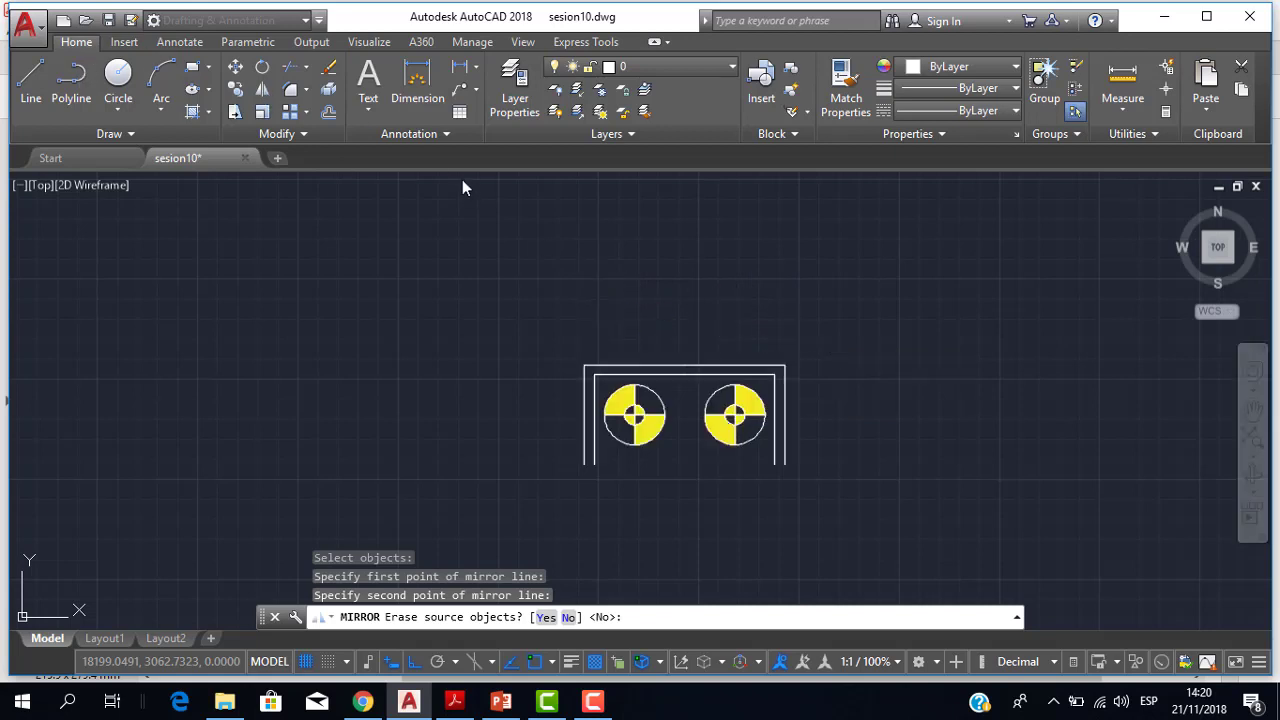
click(262, 88)
click(530, 306)
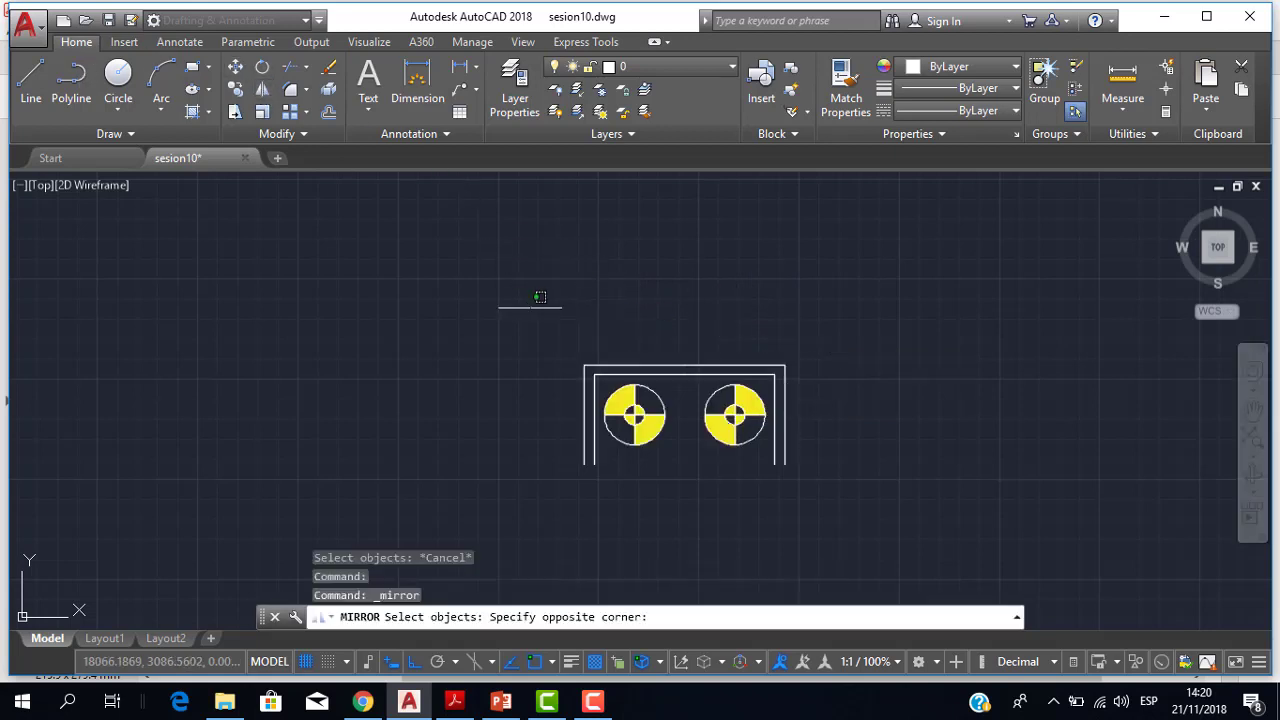
click(873, 489)
key(Return)
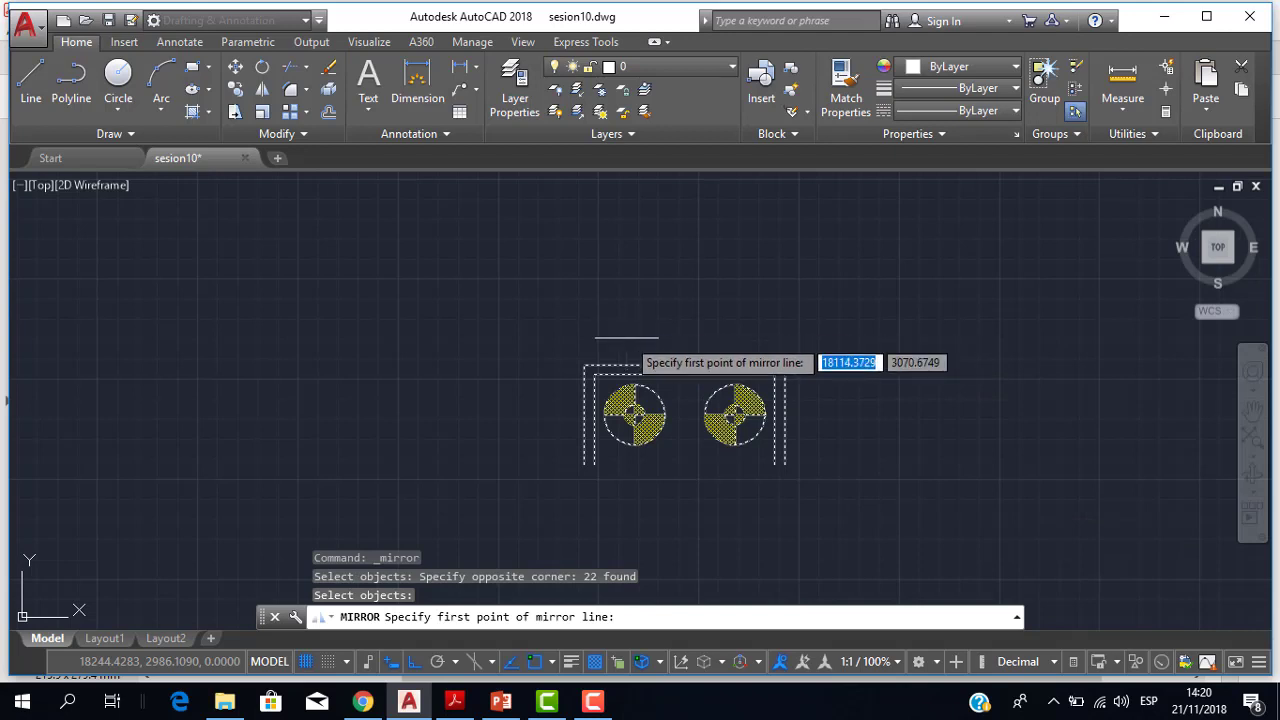
click(585, 366)
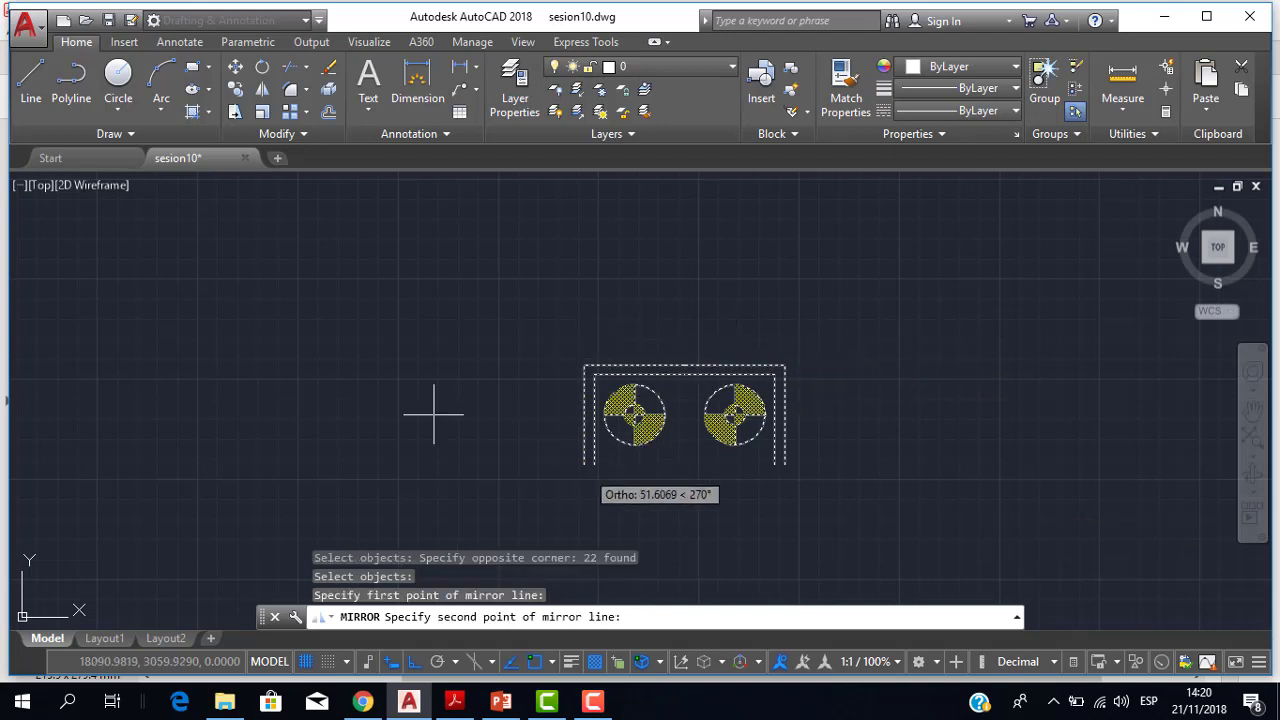
click(587, 465)
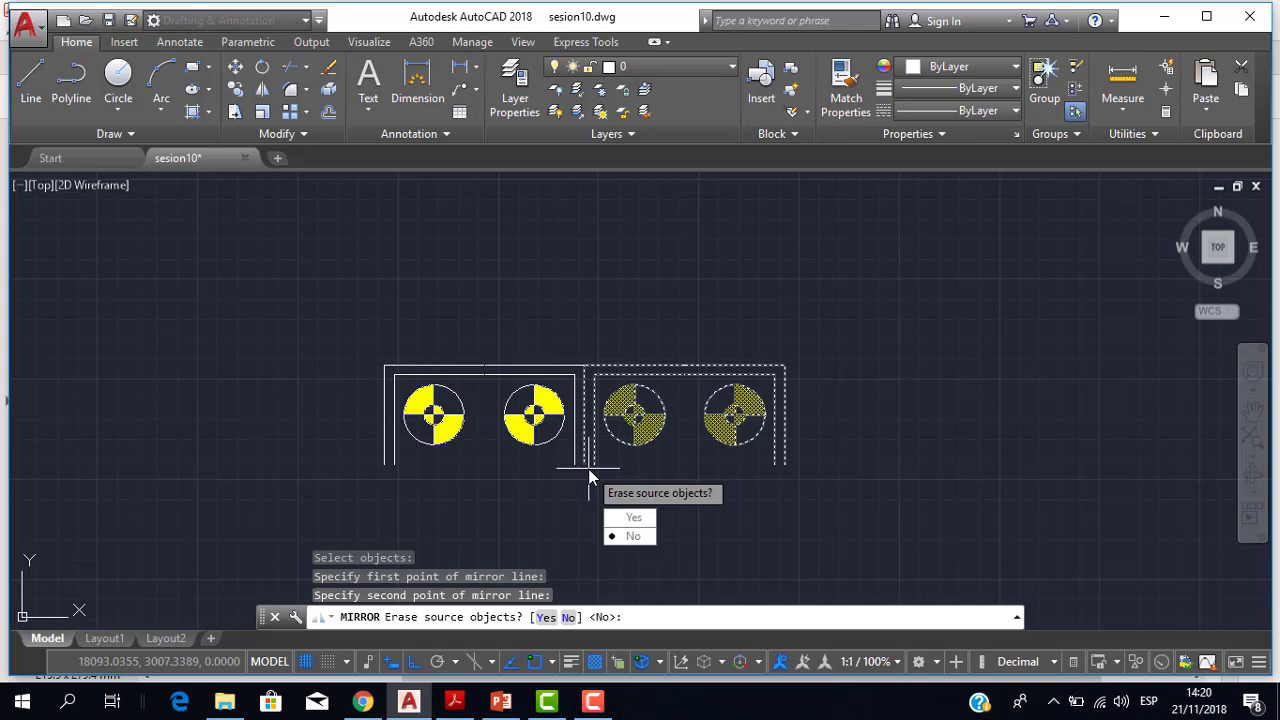
key(Escape)
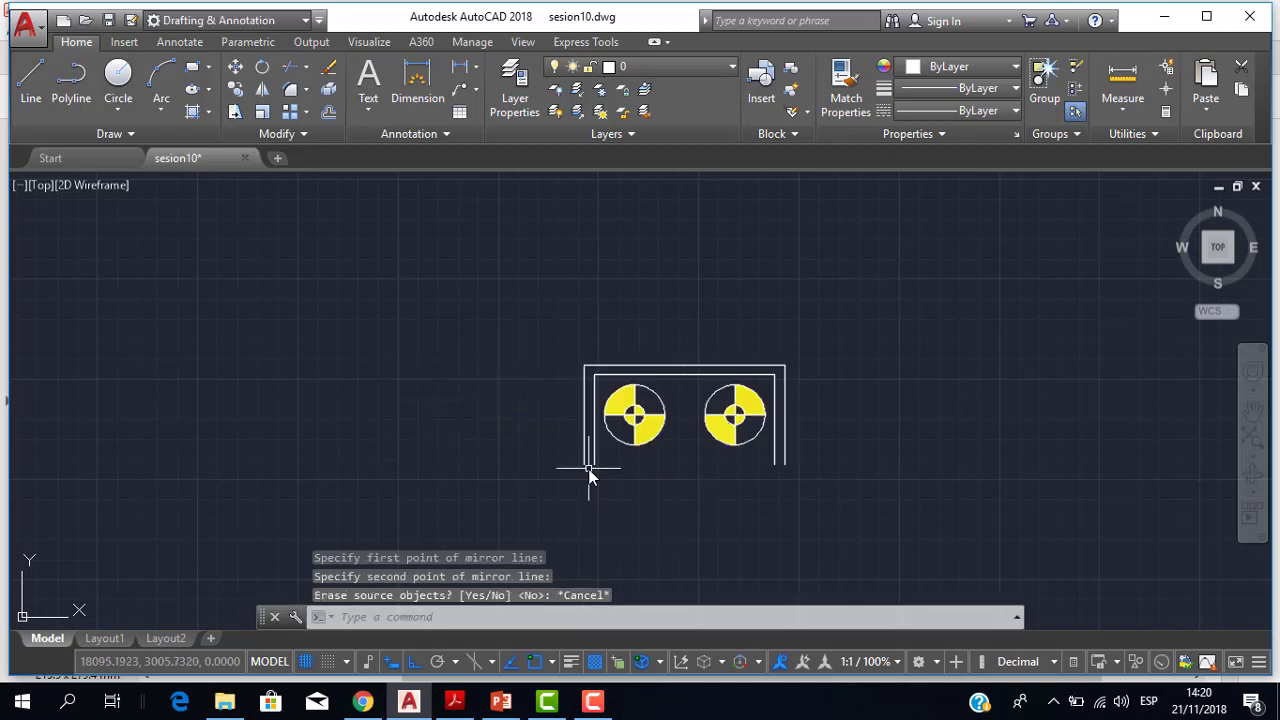
click(262, 90)
Window-select all 22 objects and mirror them across the frame's bottom ends, answering No to erase
click(513, 287)
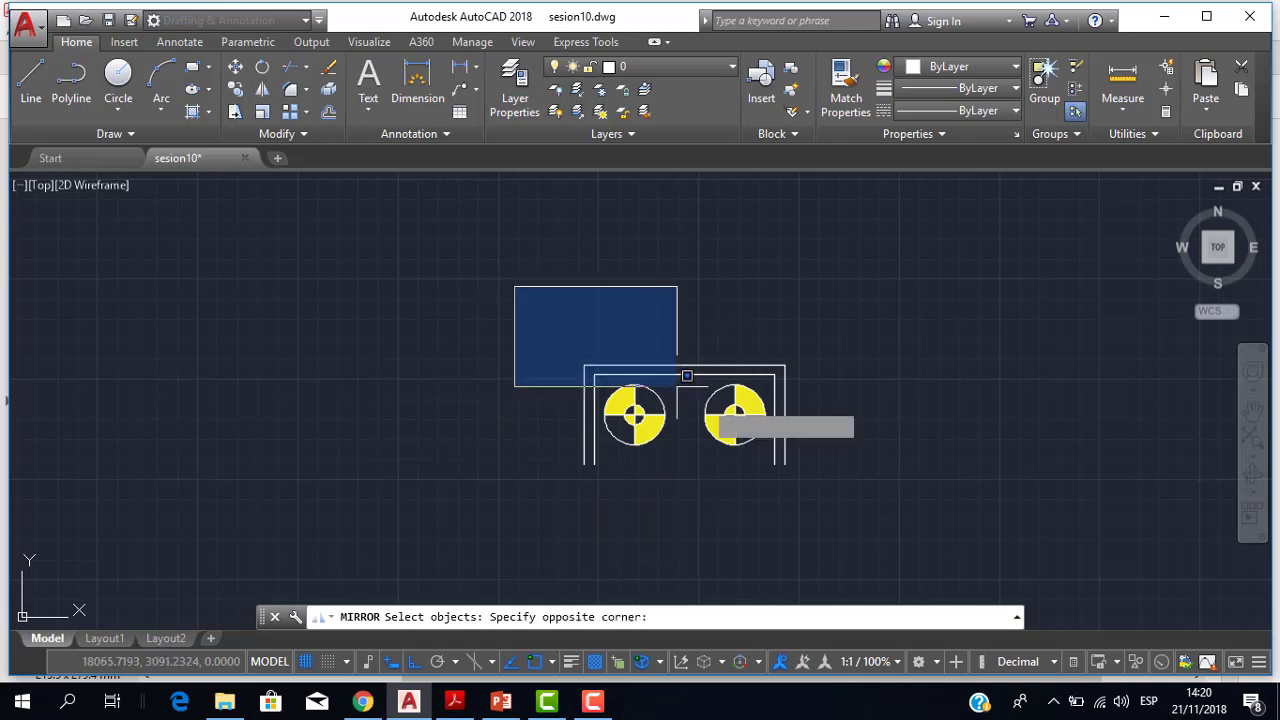
click(917, 525)
key(Return)
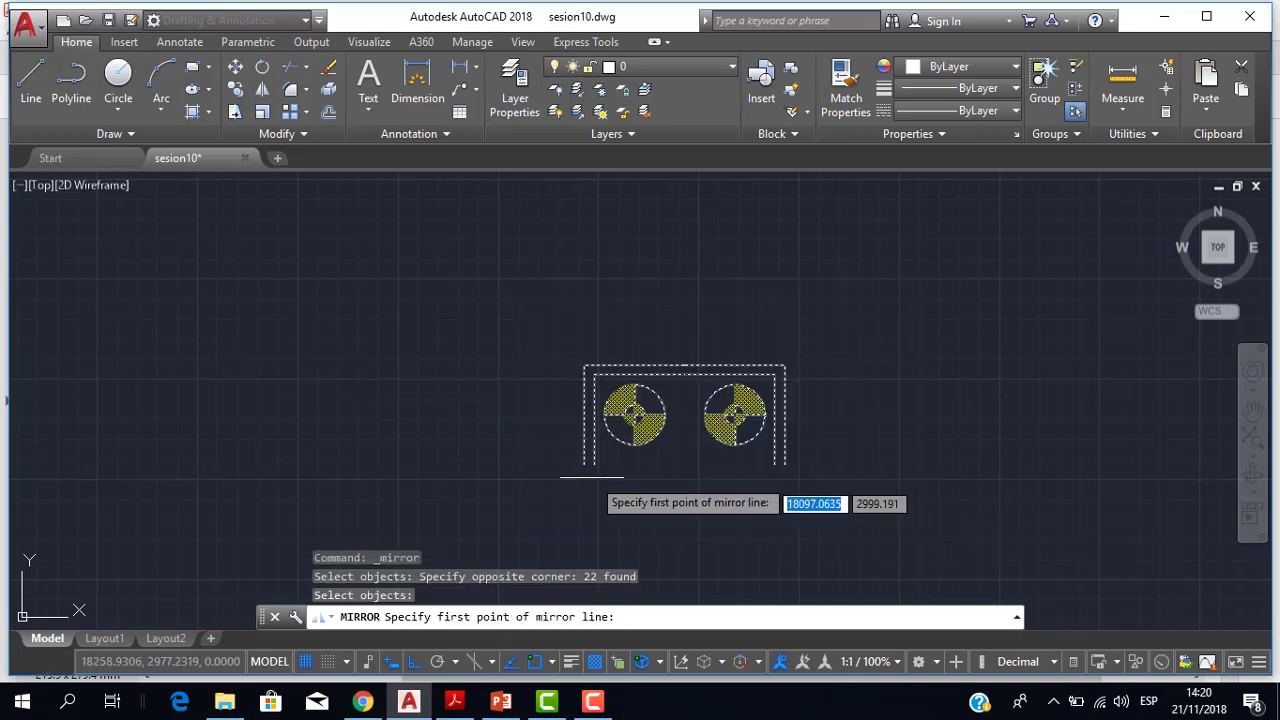
click(584, 465)
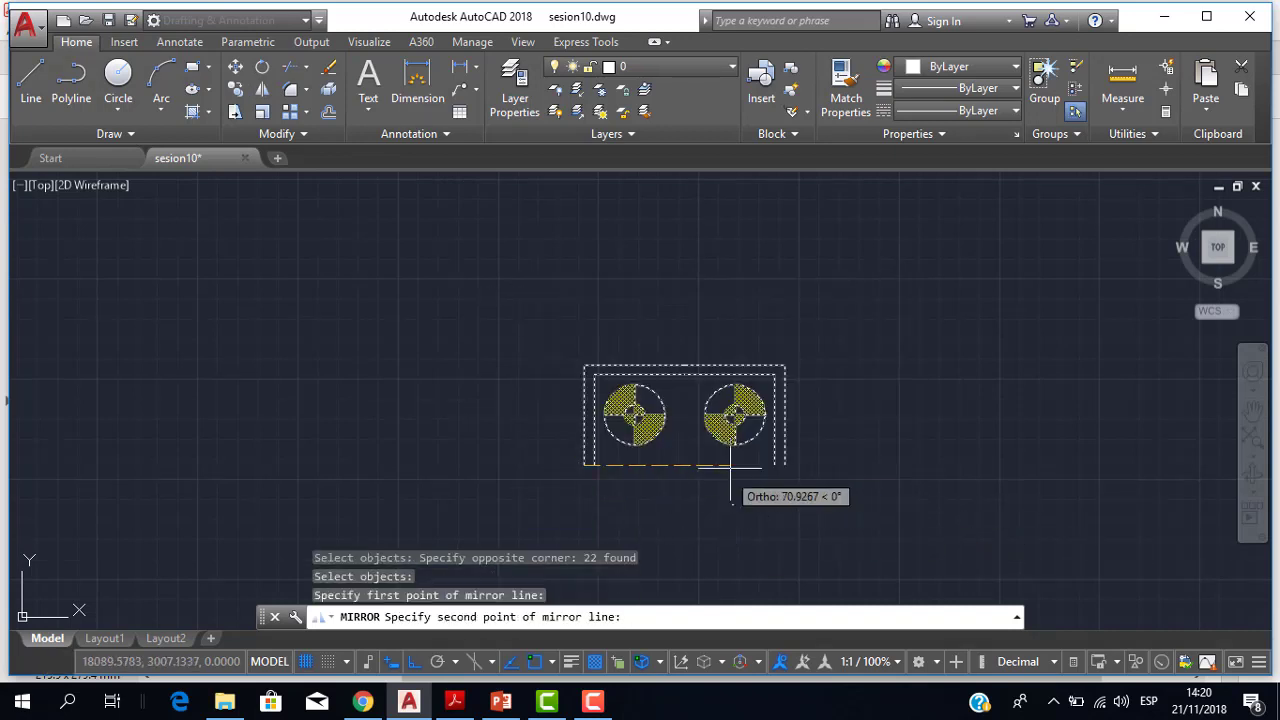
click(787, 466)
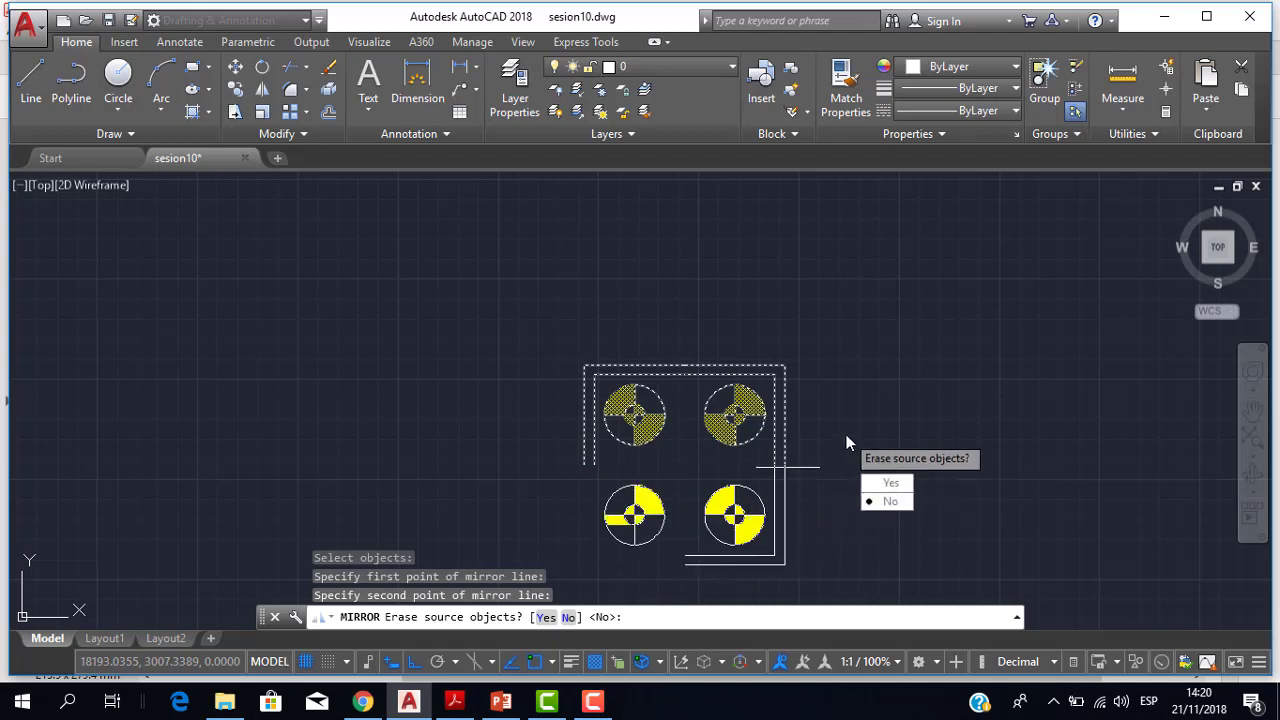
click(884, 503)
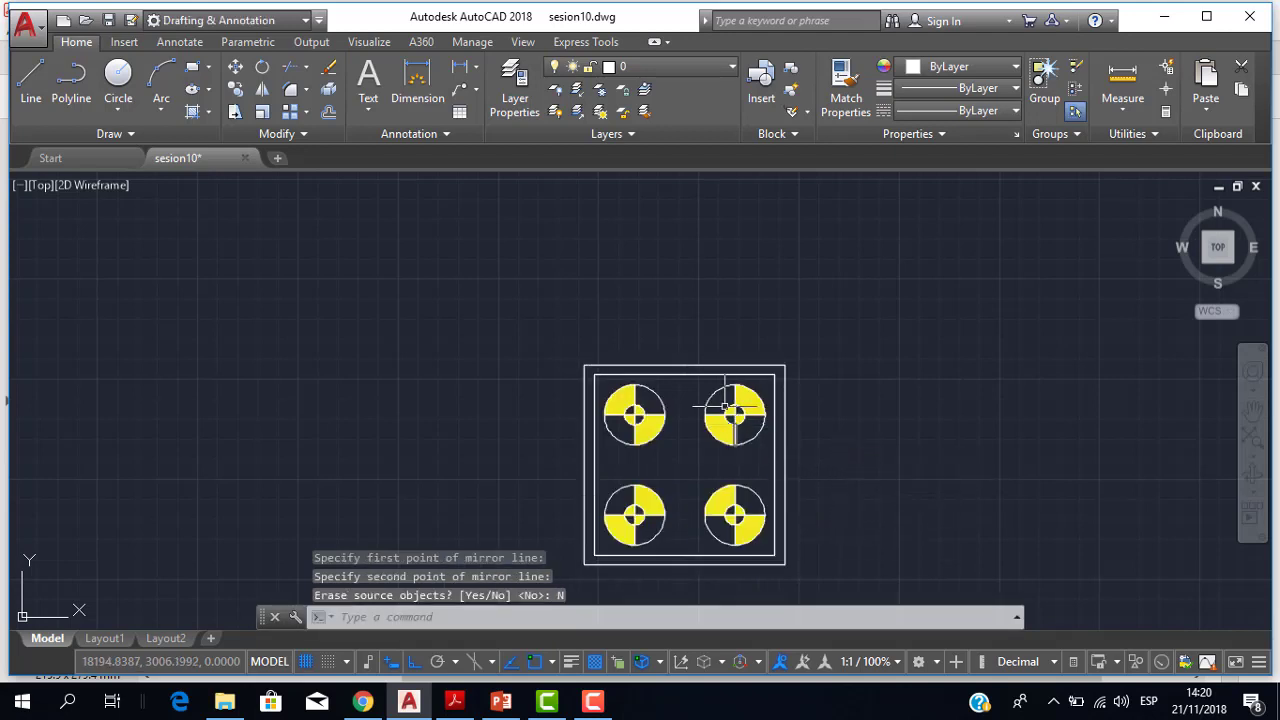
scroll(662, 409, up, 2)
middle_click(662, 409)
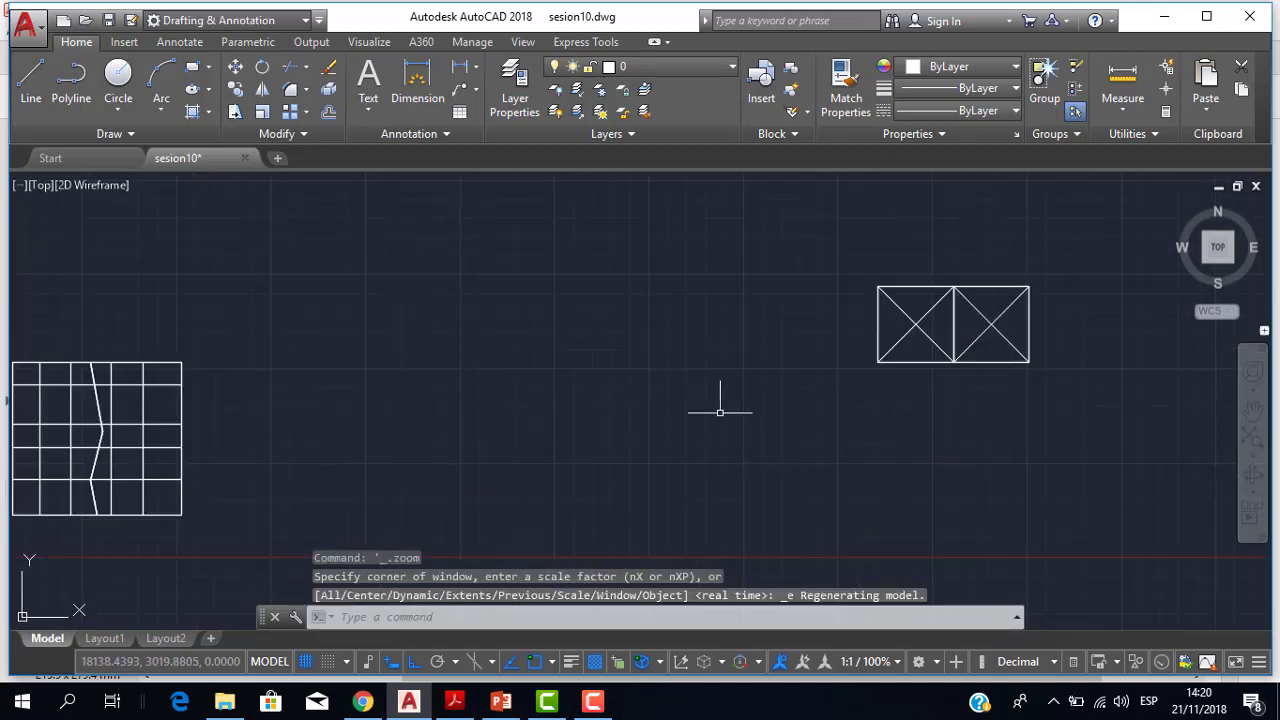
scroll(720, 409, down, 2)
scroll(1082, 391, up, 4)
middle_drag(1099, 395, 906, 411)
scroll(789, 334, down, 3)
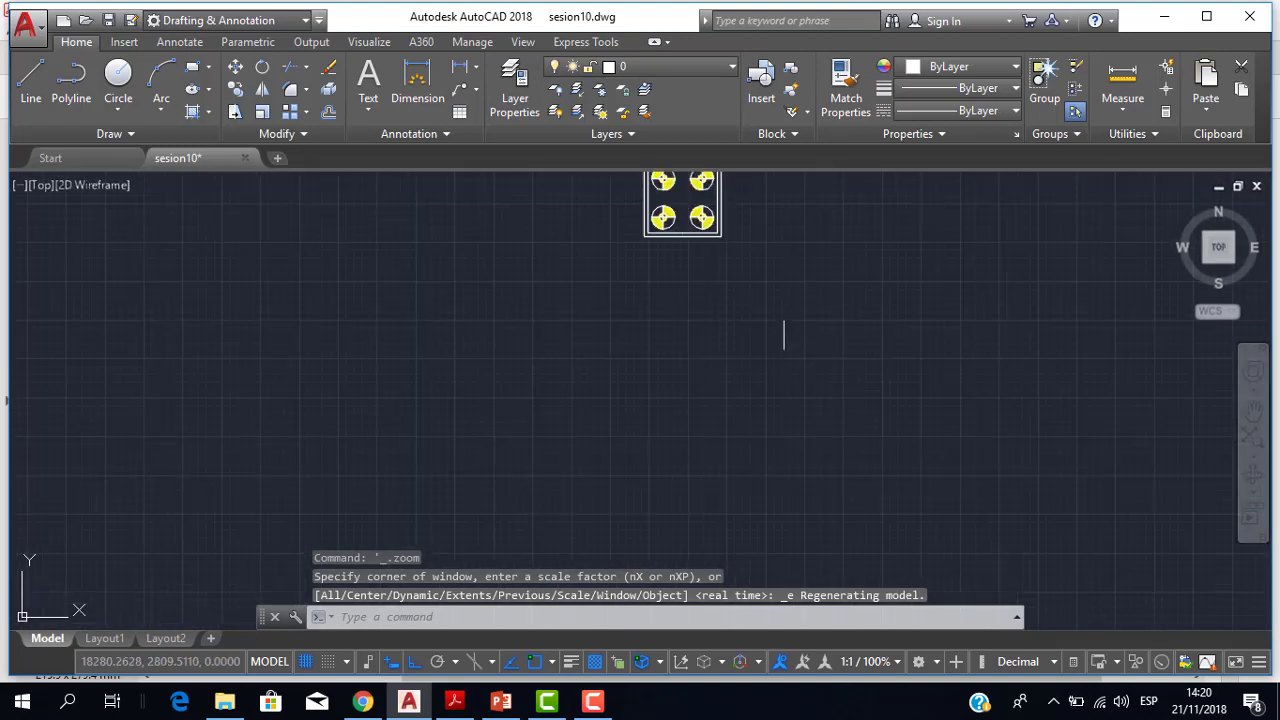
scroll(731, 380, up, 2)
scroll(630, 330, up, 2)
scroll(634, 337, down, 1)
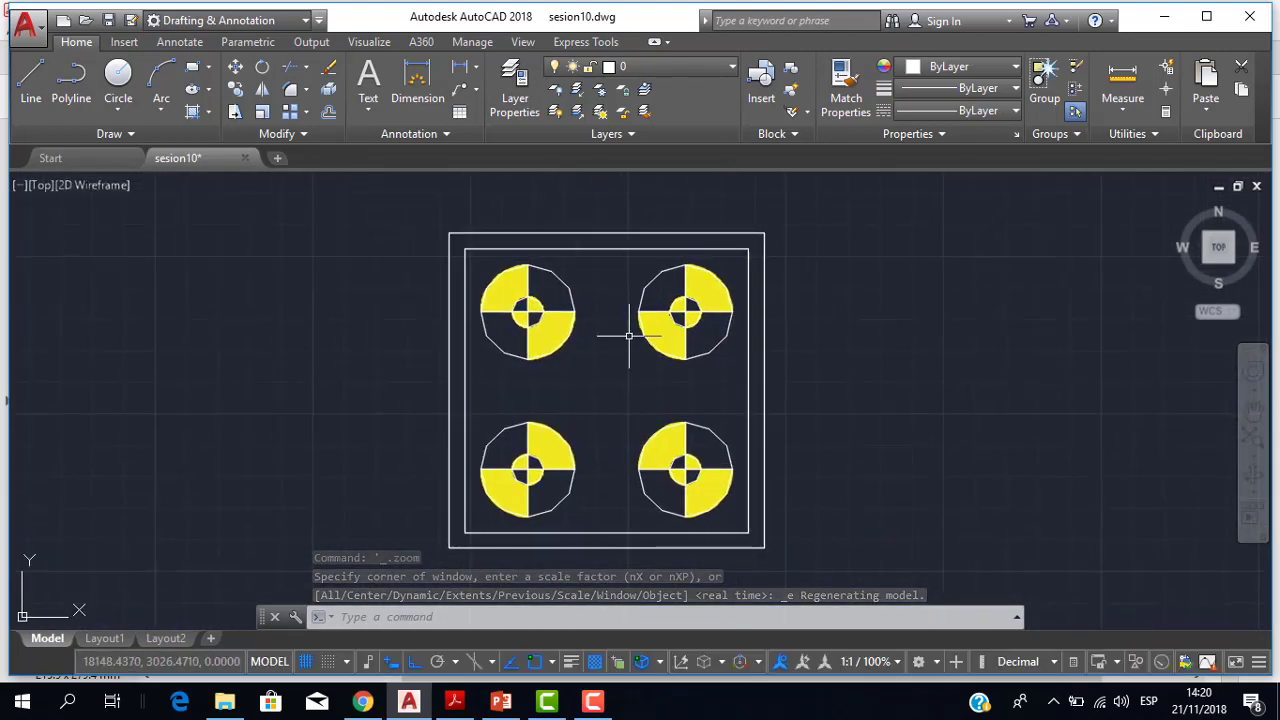
scroll(648, 342, down, 2)
scroll(652, 346, up, 2)
scroll(640, 420, down, 3)
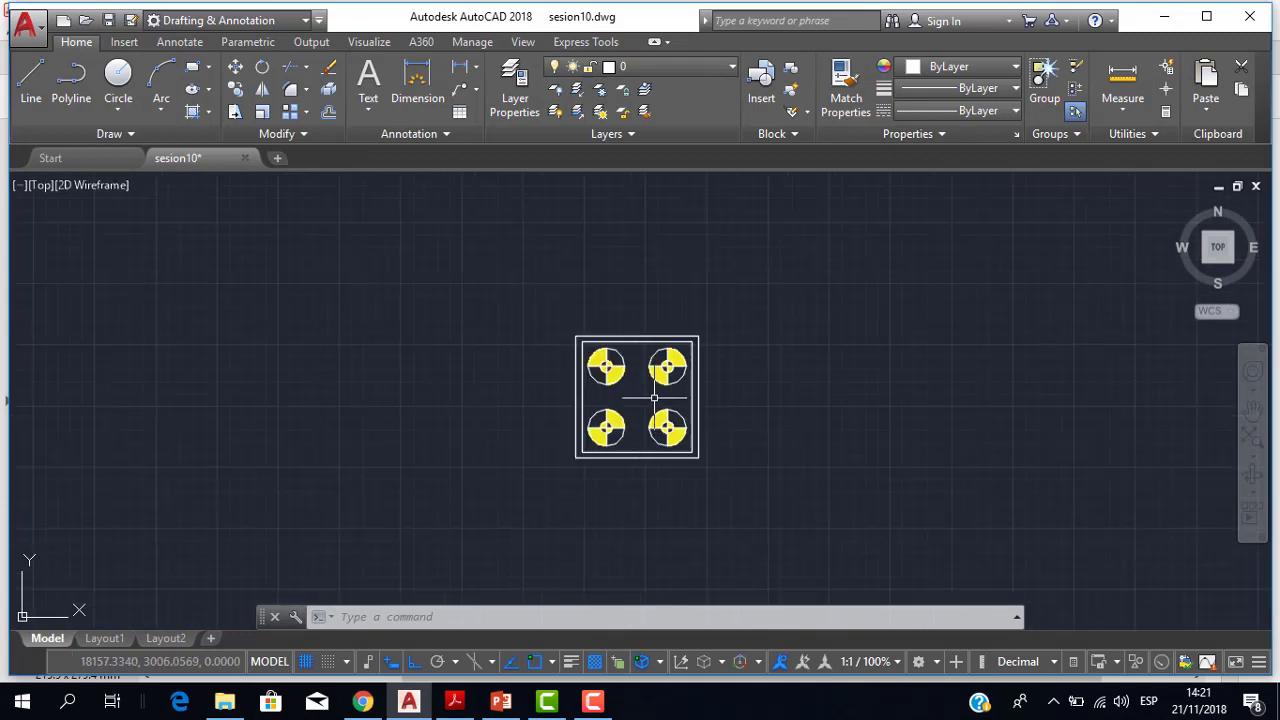
scroll(606, 428, up, 1)
scroll(648, 382, up, 2)
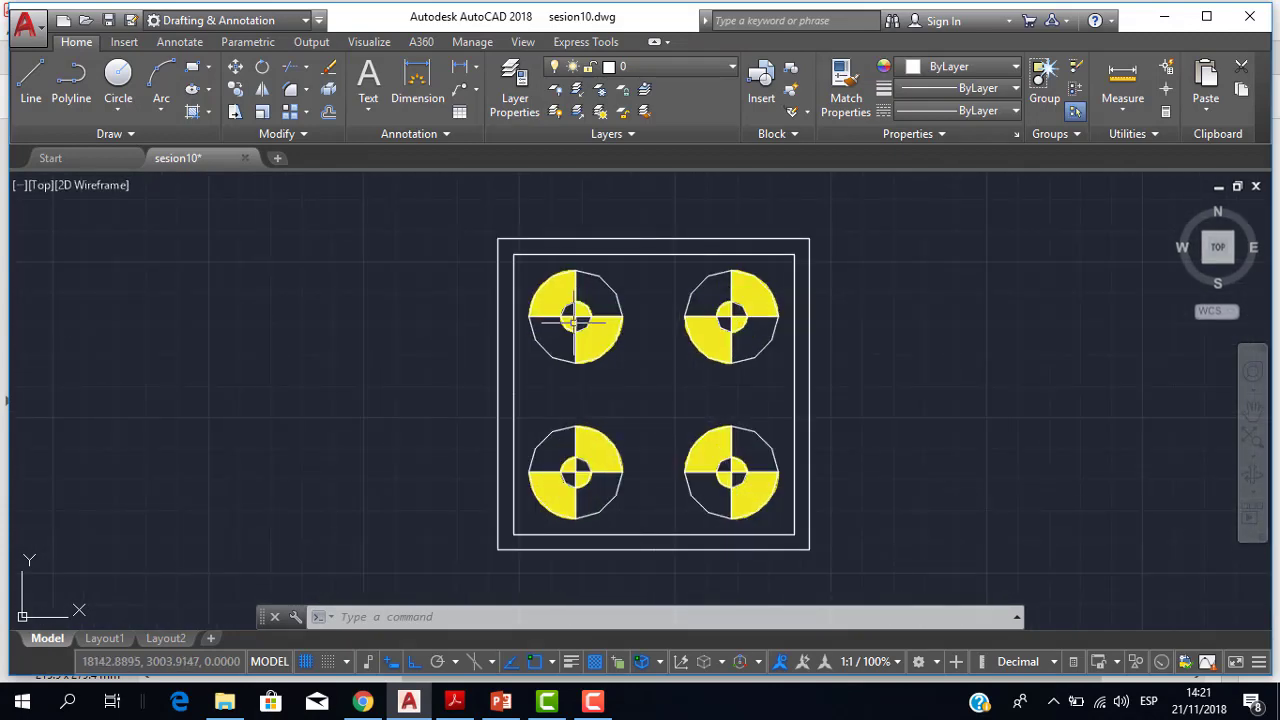
scroll(578, 318, up, 2)
scroll(605, 332, down, 4)
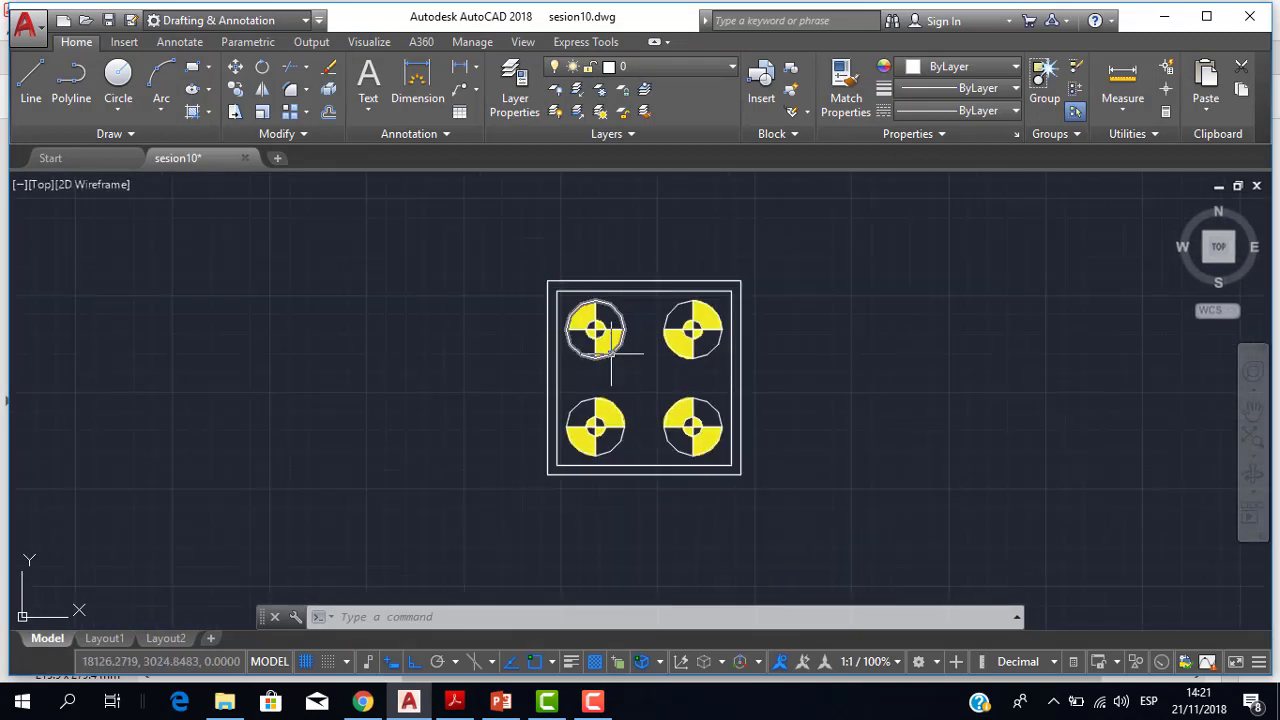
scroll(608, 340, down, 4)
scroll(620, 354, up, 4)
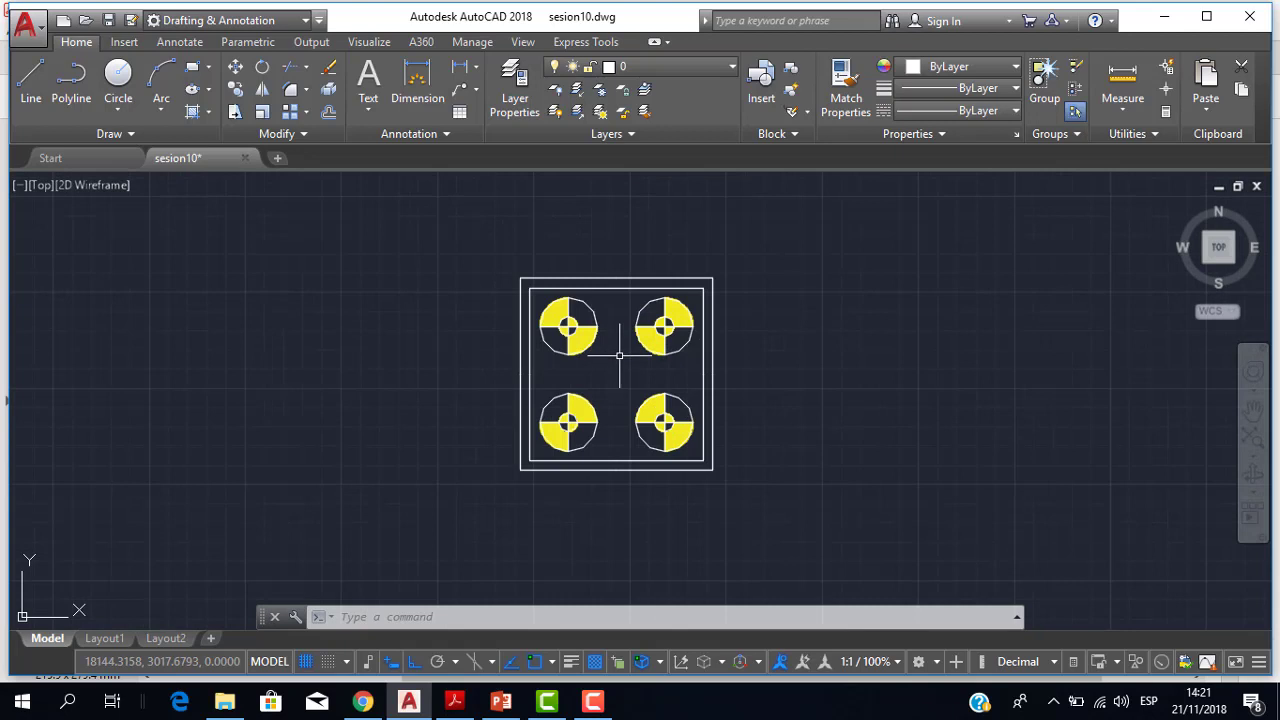
scroll(621, 381, down, 1)
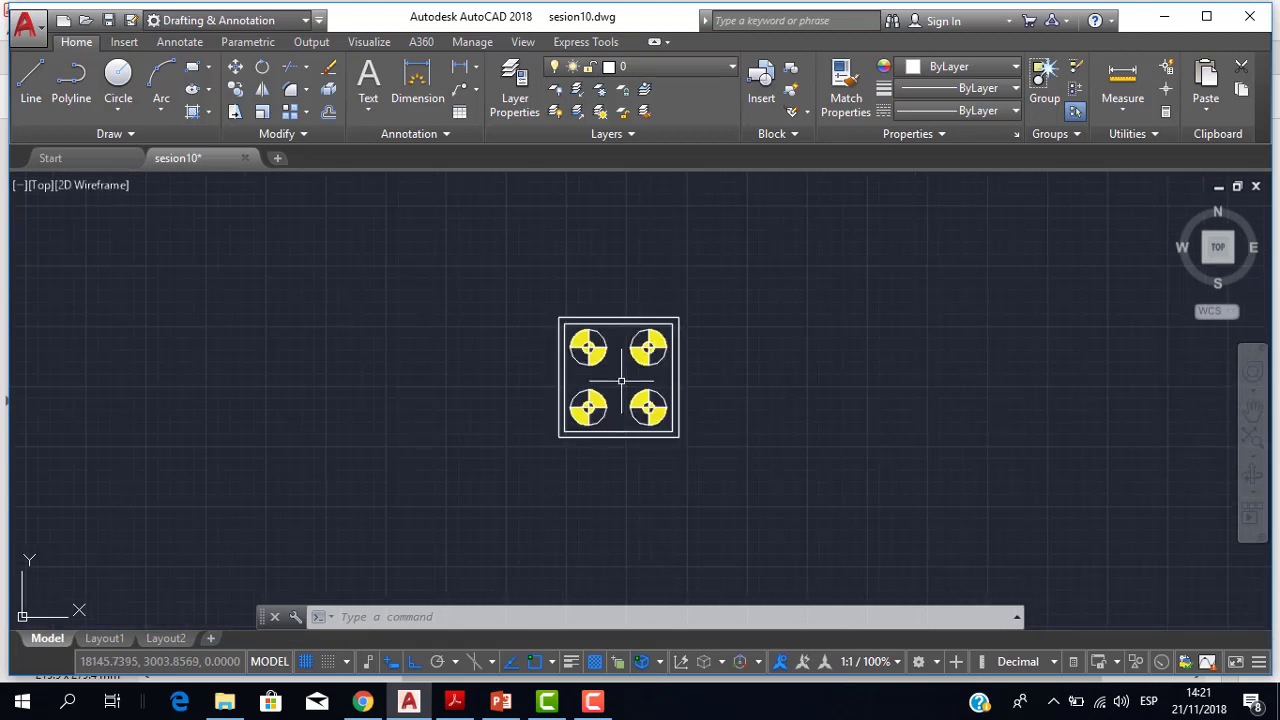
scroll(650, 360, up, 1)
scroll(674, 366, up, 1)
scroll(674, 365, up, 1)
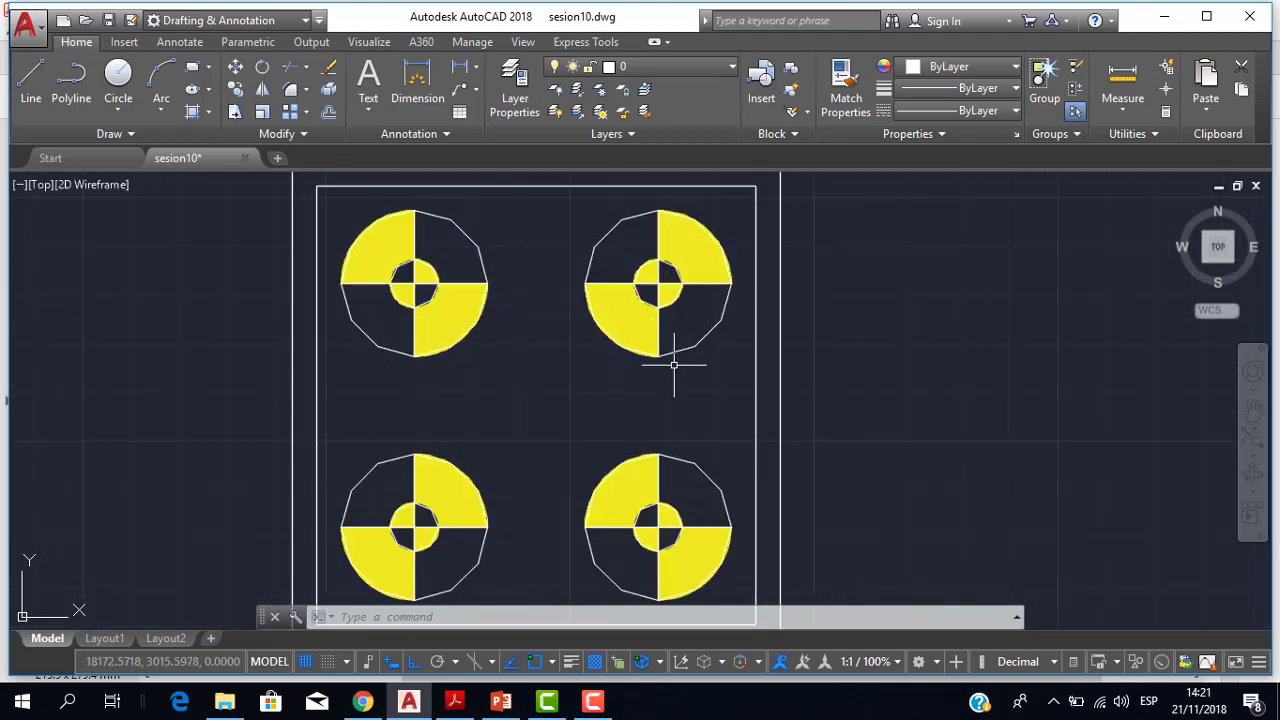
middle_drag(674, 366, 763, 369)
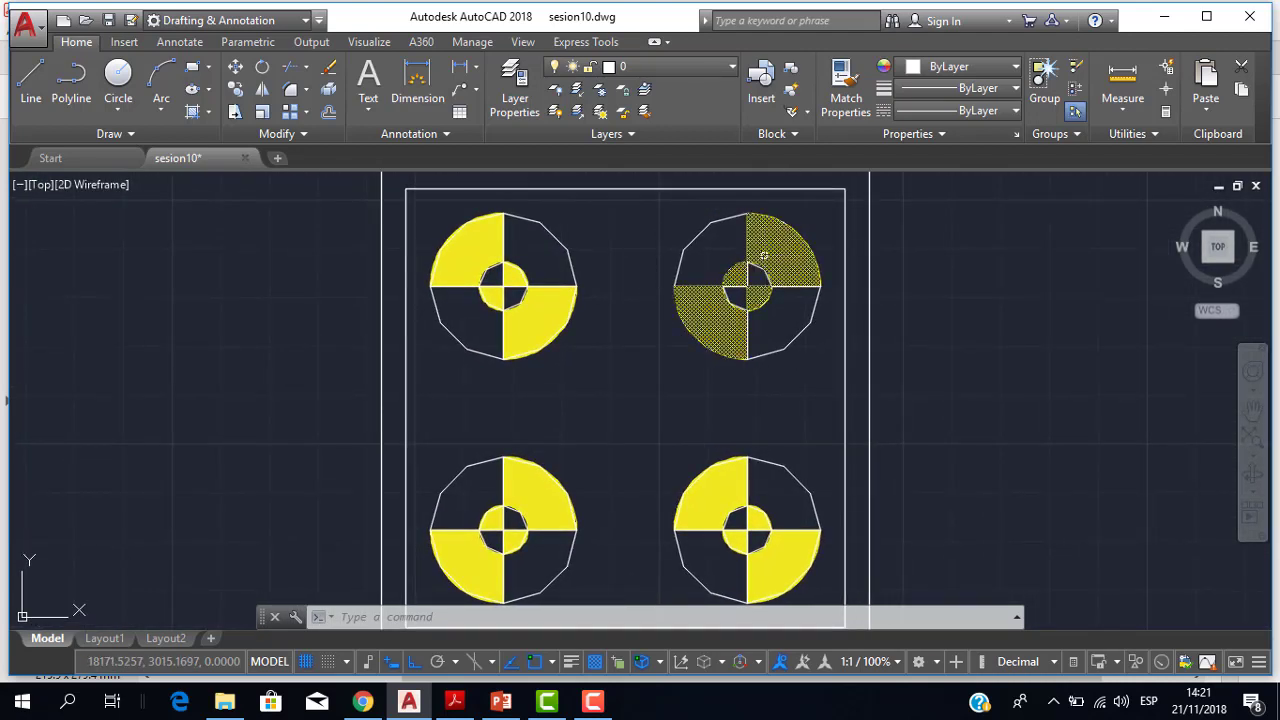
scroll(705, 255, up, 1)
scroll(860, 295, down, 1)
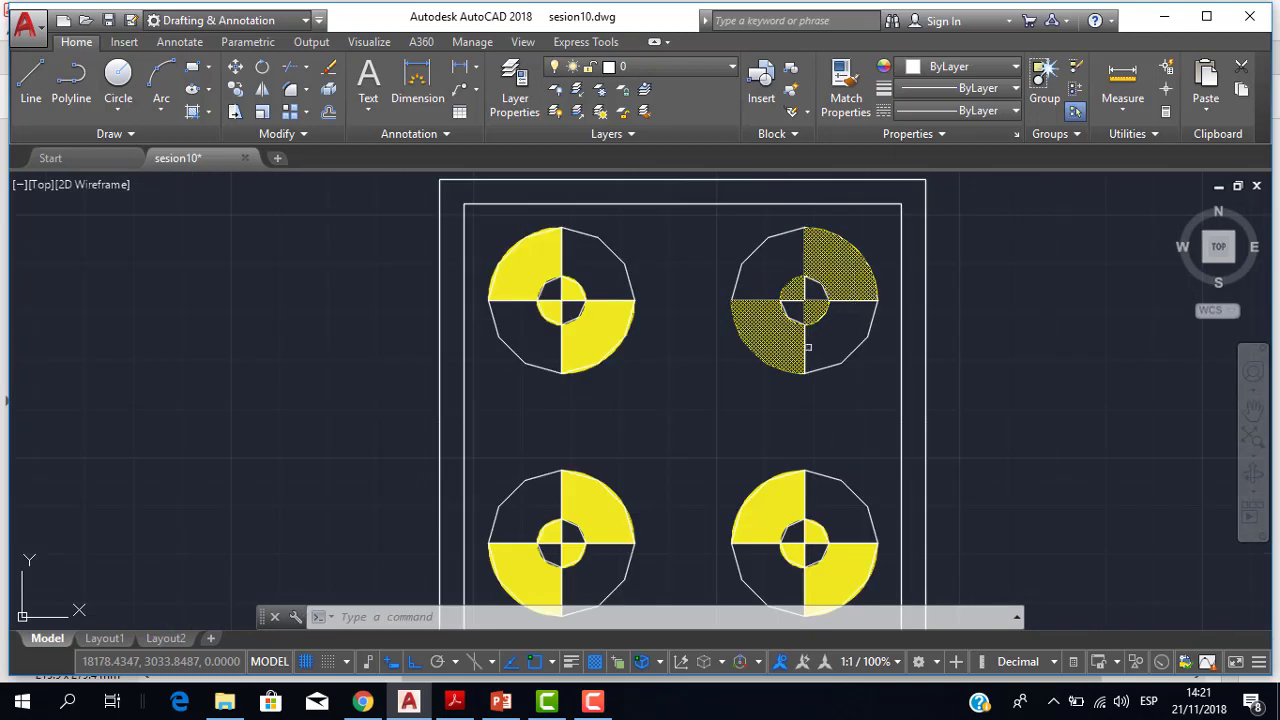
scroll(772, 378, down, 1)
scroll(710, 364, up, 1)
scroll(744, 361, down, 1)
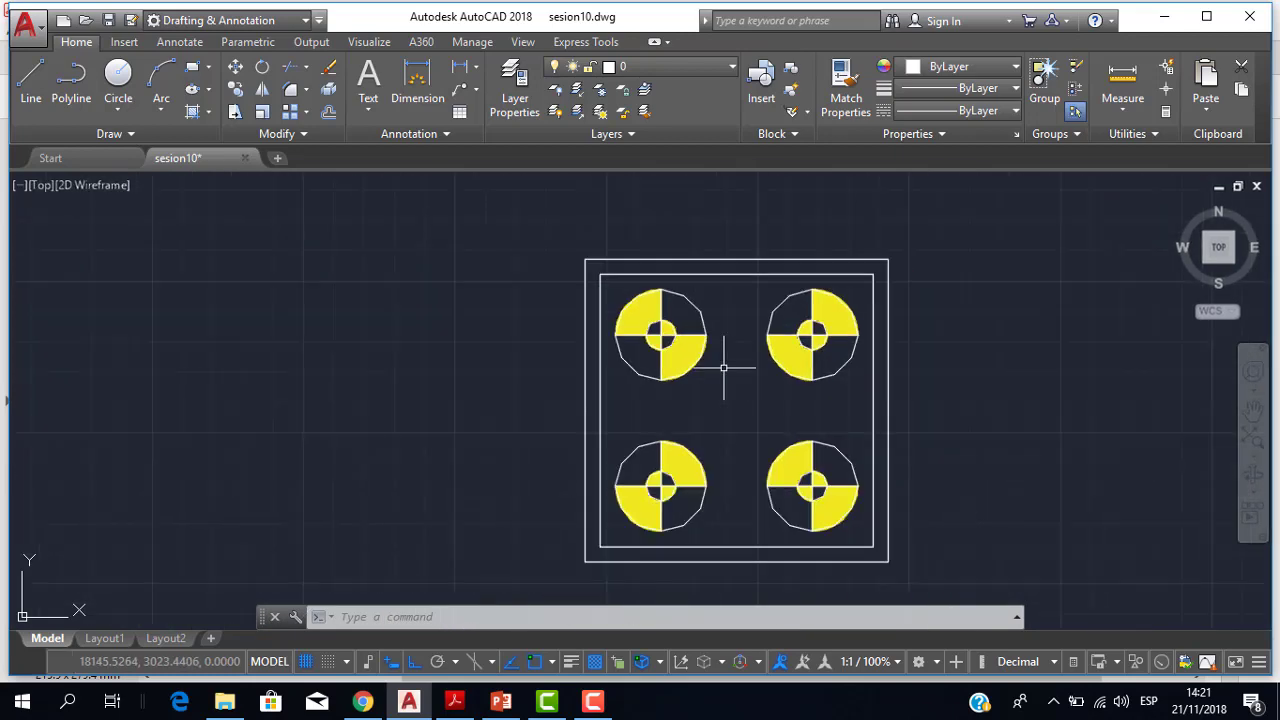
scroll(700, 336, up, 1)
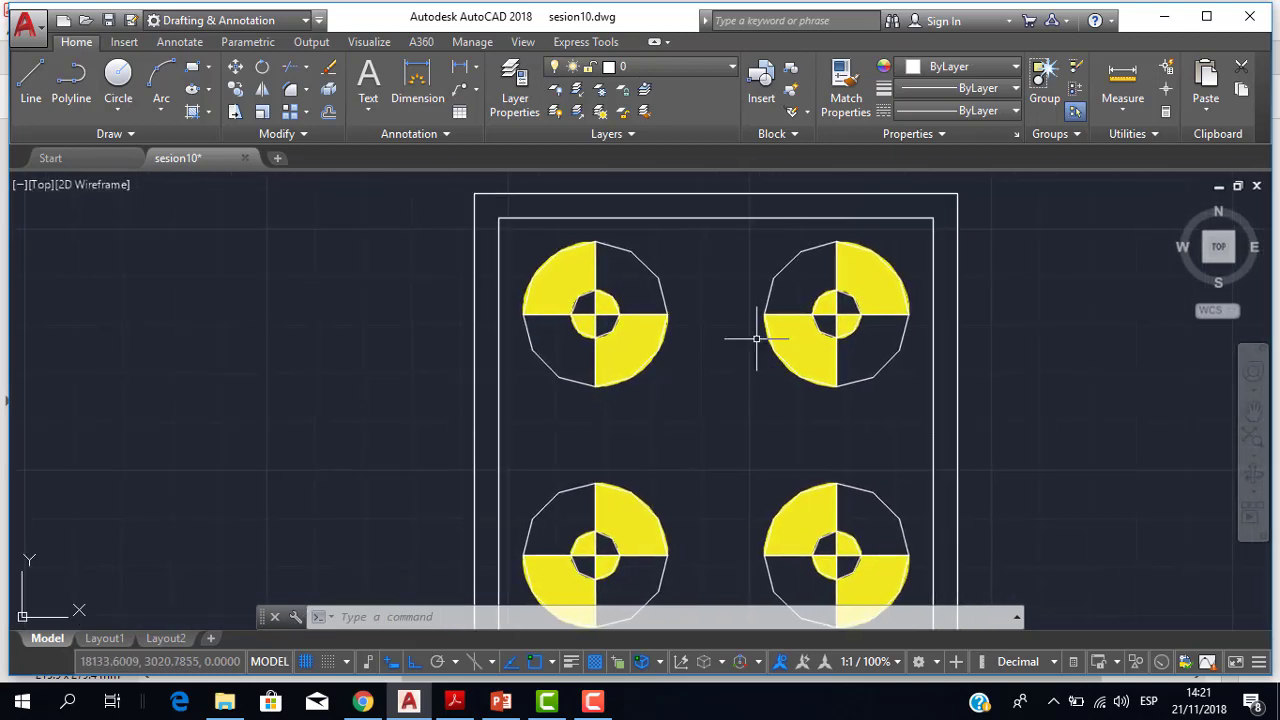
scroll(757, 338, down, 1)
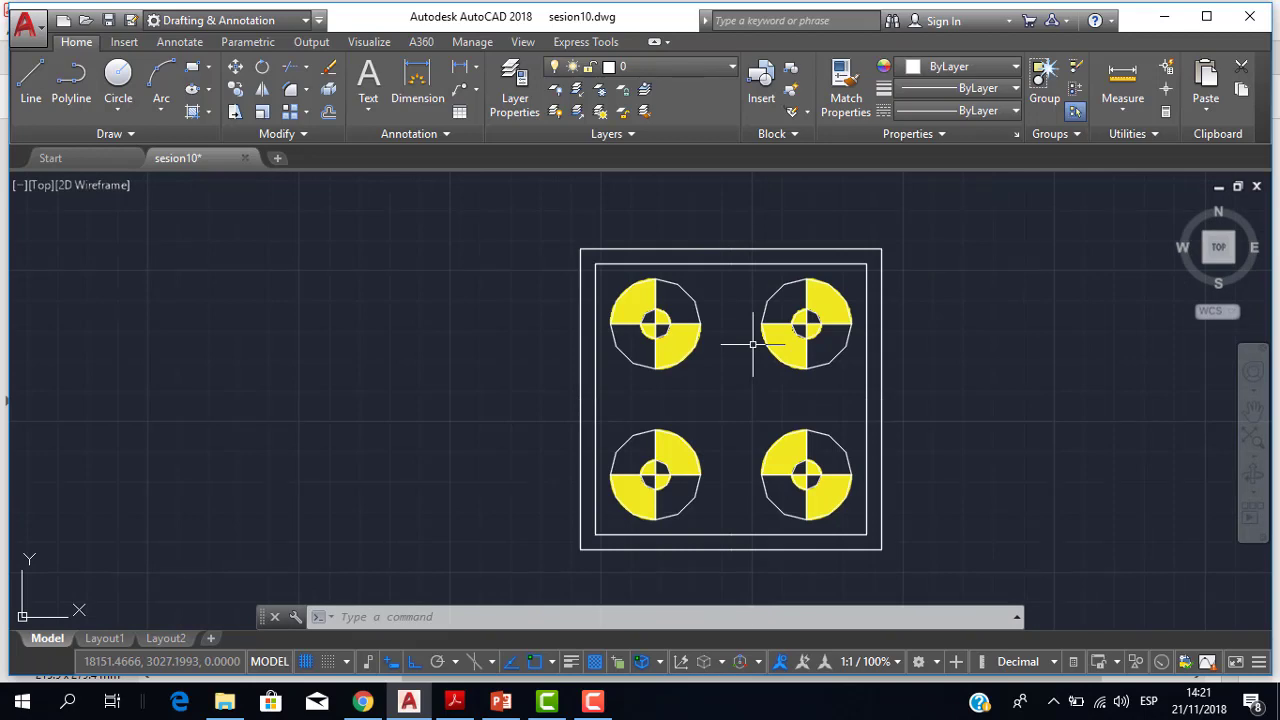
scroll(753, 344, up, 3)
scroll(754, 343, down, 3)
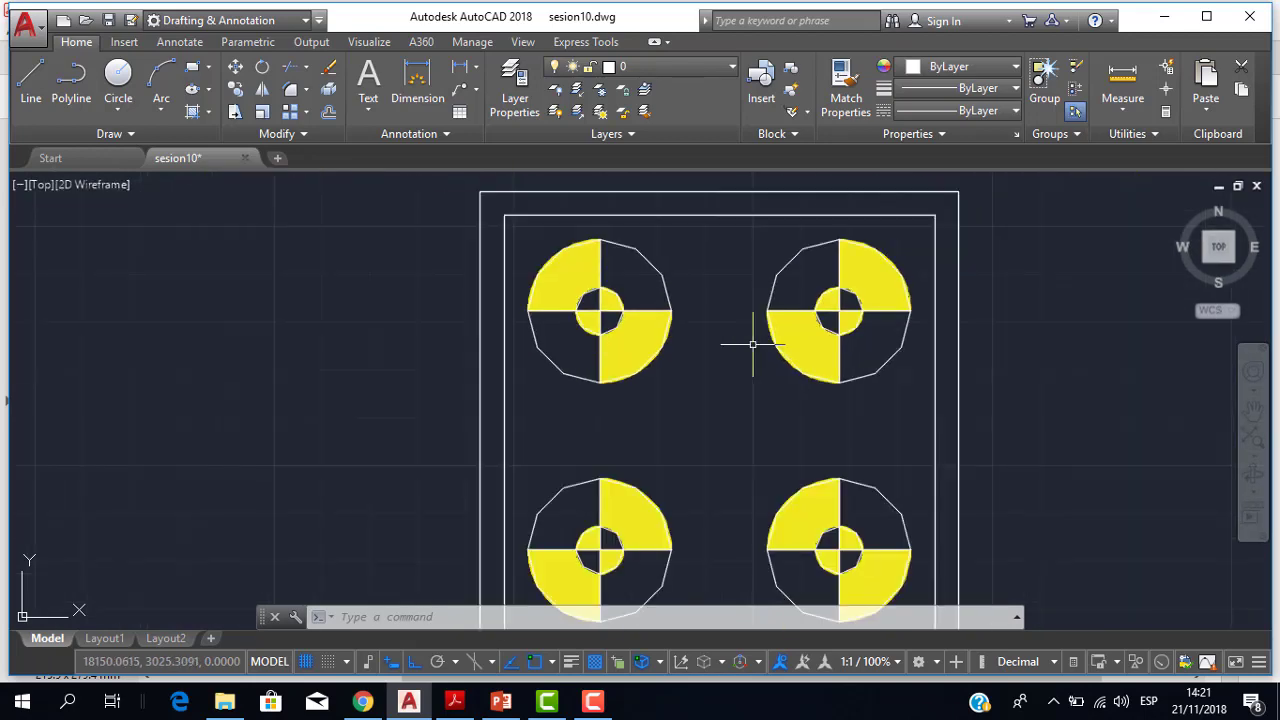
scroll(770, 338, up, 2)
scroll(780, 332, up, 1)
scroll(760, 345, up, 1)
scroll(740, 348, down, 2)
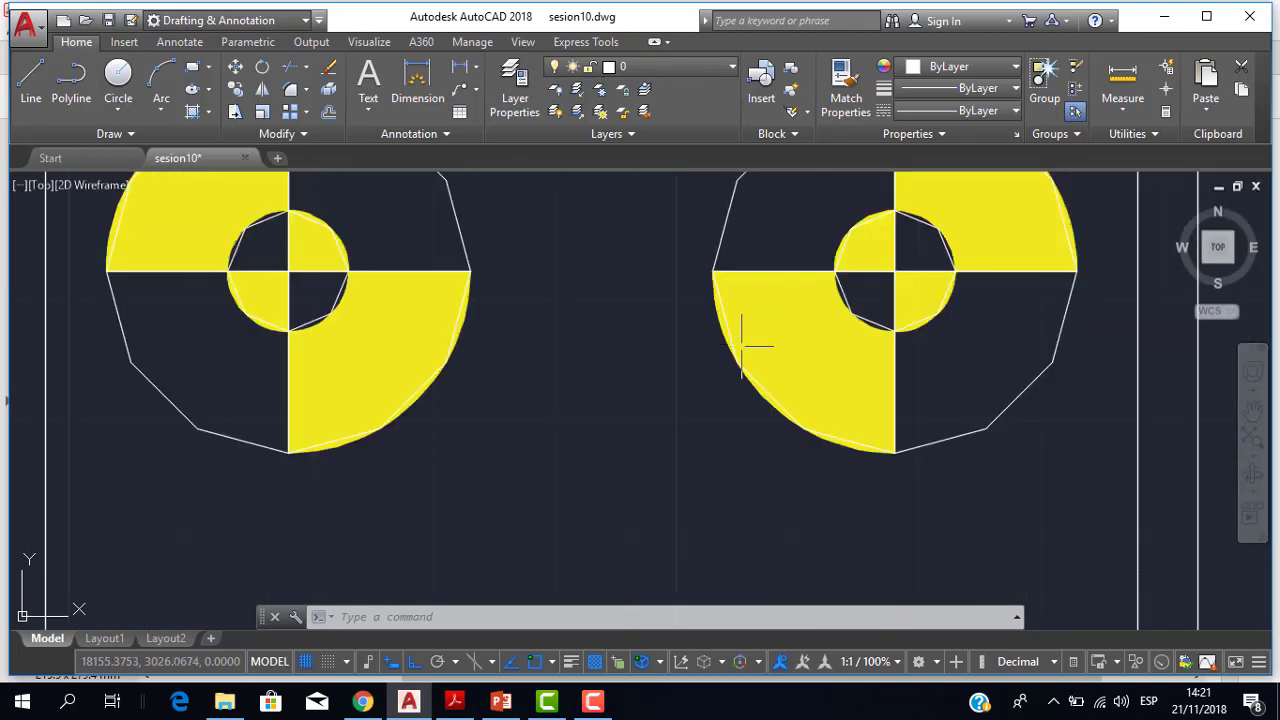
scroll(748, 345, down, 3)
scroll(740, 349, up, 1)
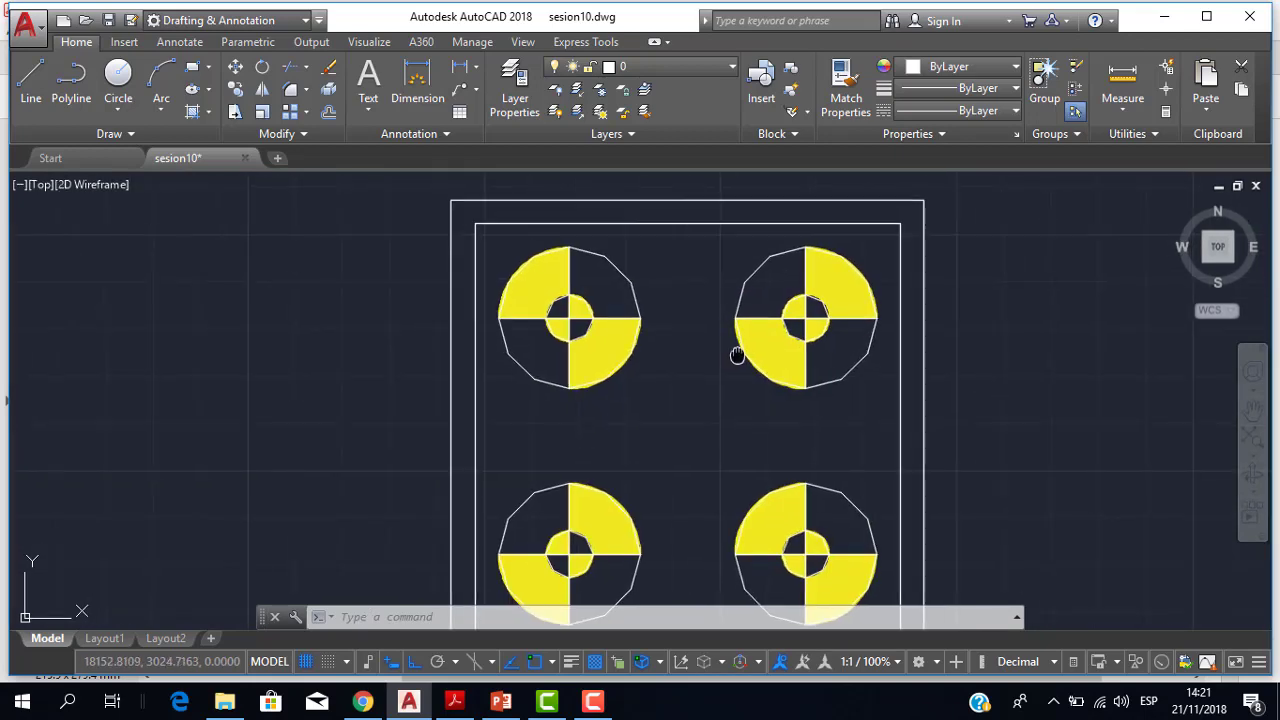
middle_drag(737, 354, 757, 358)
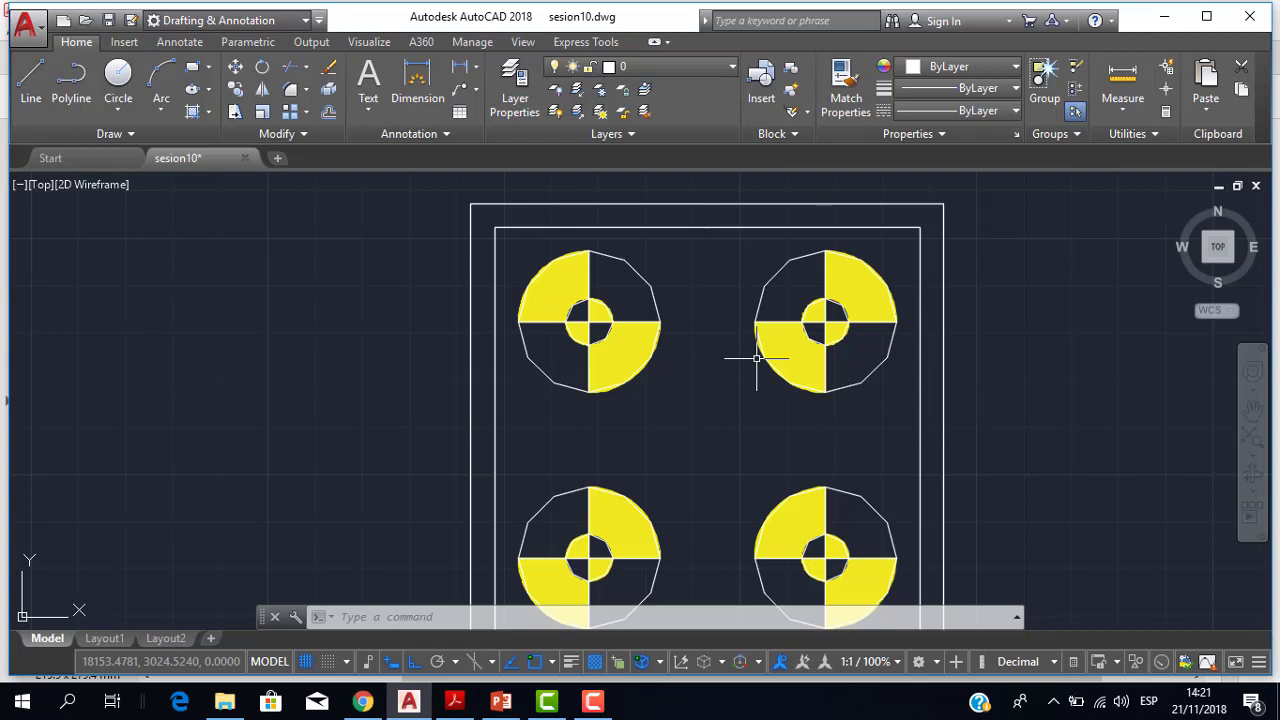
scroll(728, 379, down, 1)
scroll(722, 381, up, 1)
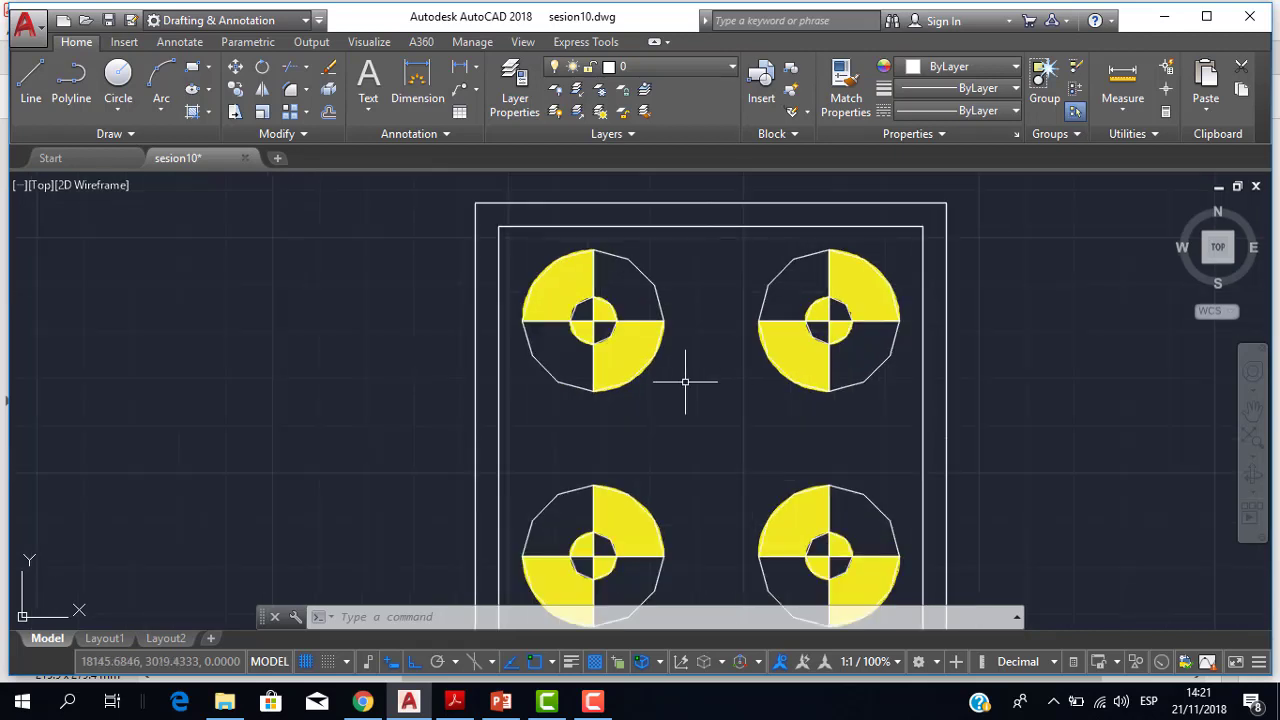
scroll(695, 370, down, 1)
scroll(698, 367, up, 1)
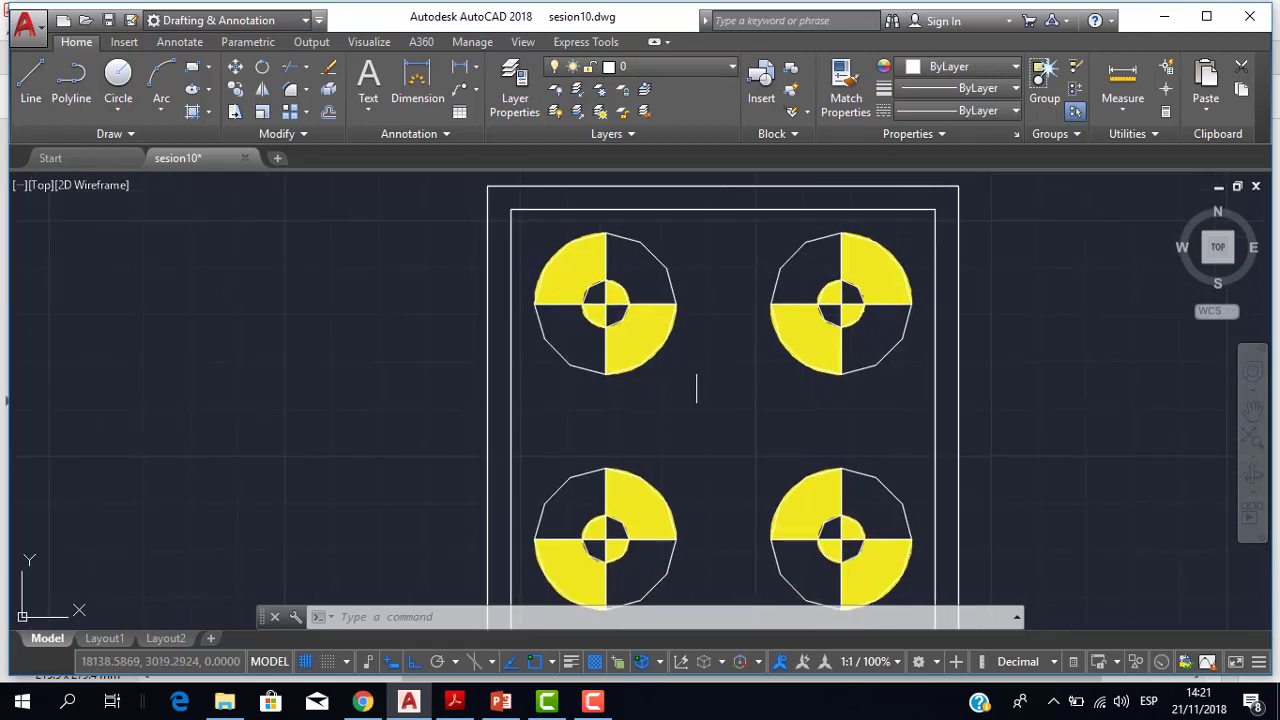
Run REGEN twice, zooming in and out, until the four circles draw smooth
text(REG)
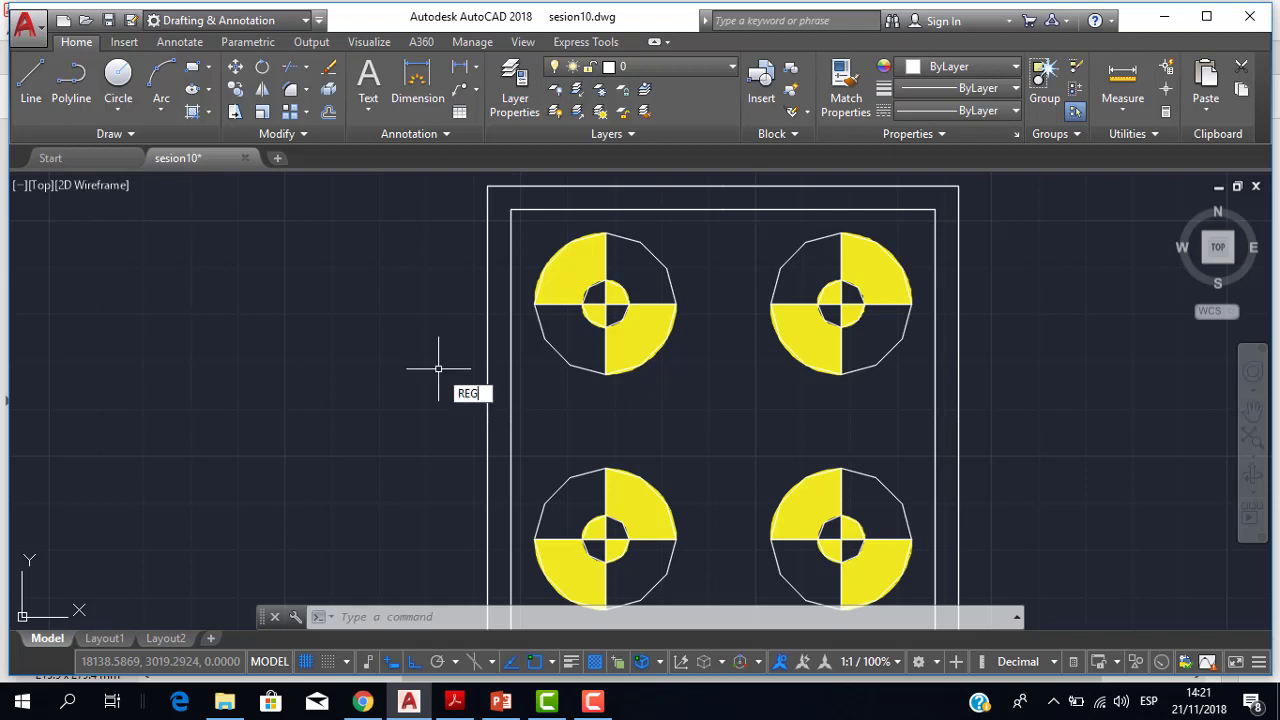
text(EN)
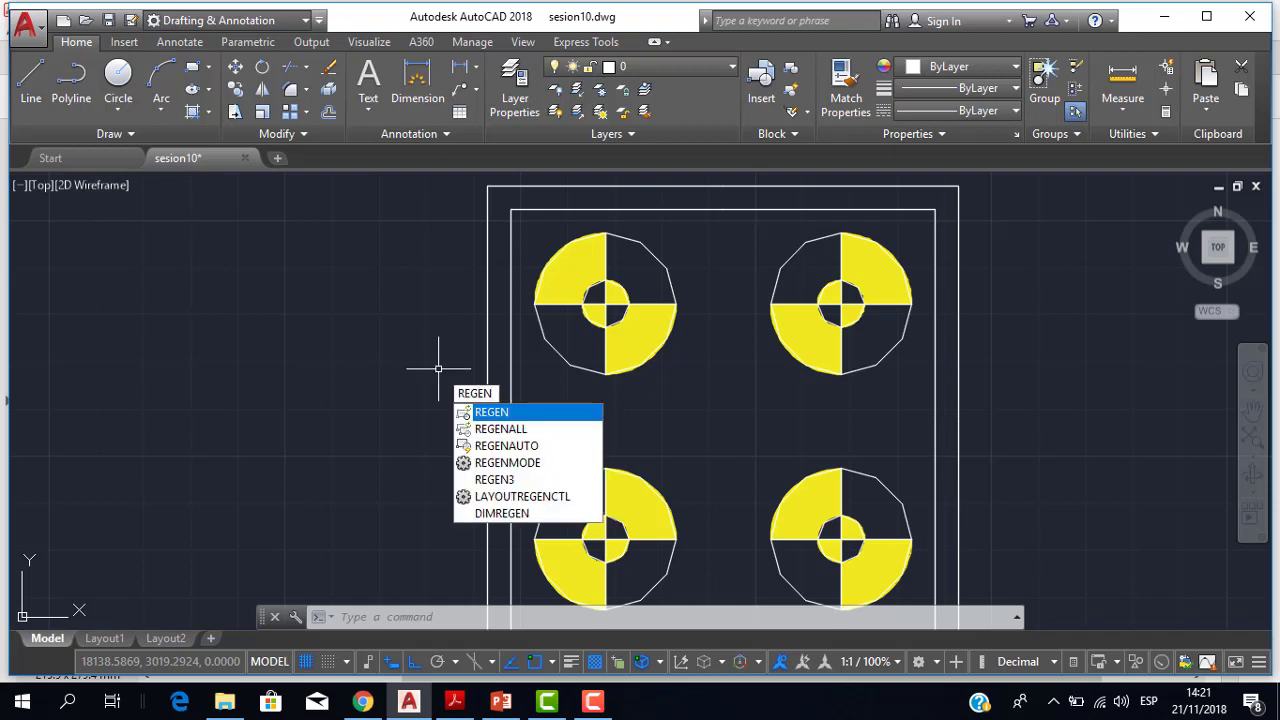
key(Return)
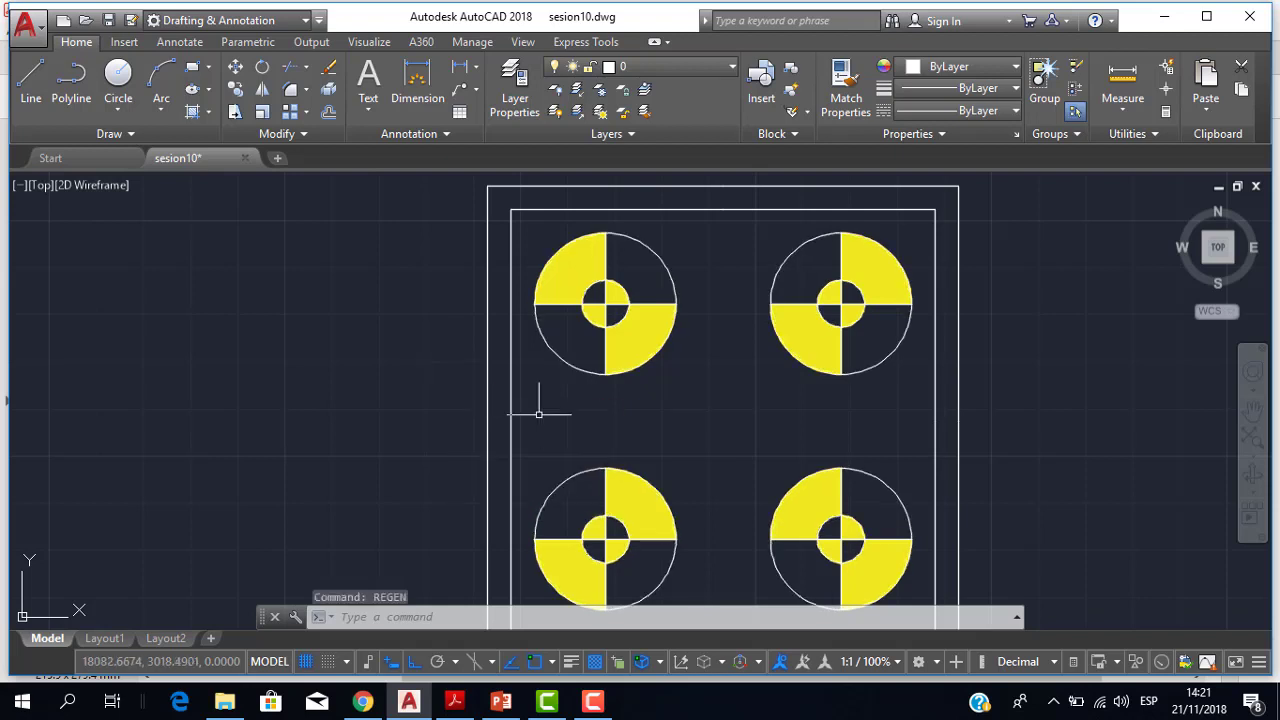
scroll(837, 395, up, 3)
scroll(821, 380, down, 3)
scroll(810, 352, up, 3)
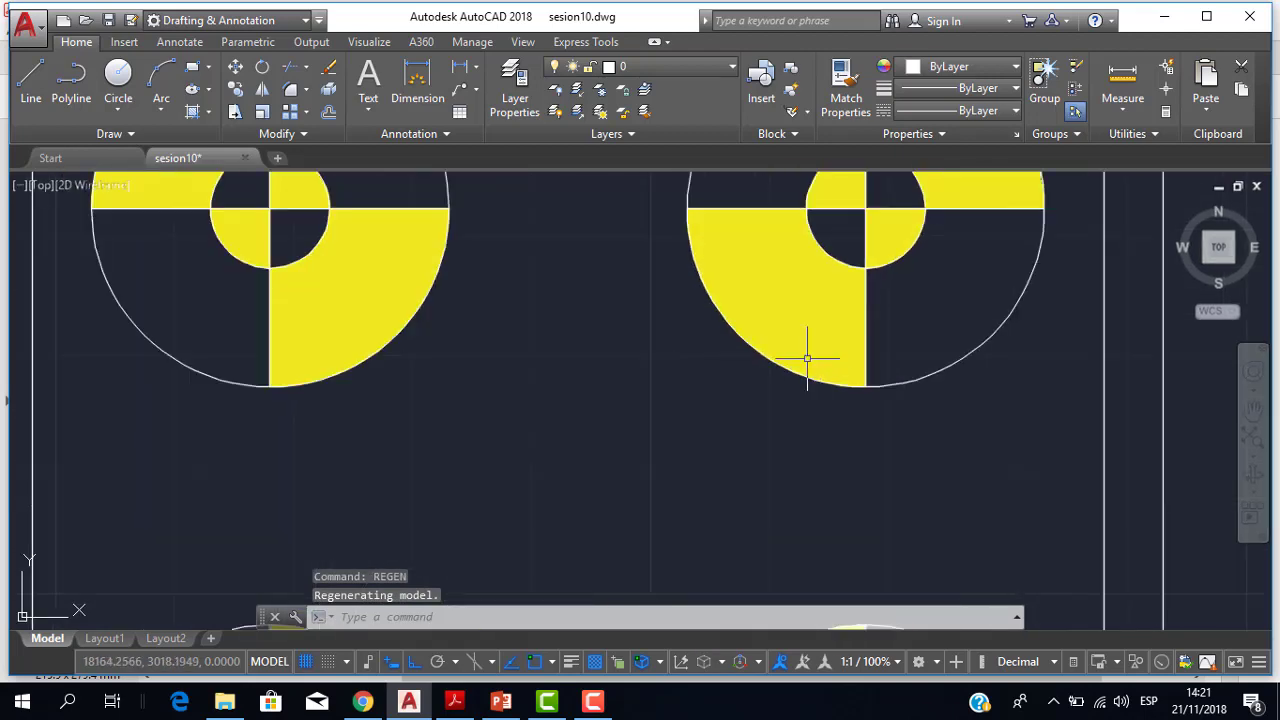
scroll(629, 314, down, 2)
scroll(605, 350, down, 1)
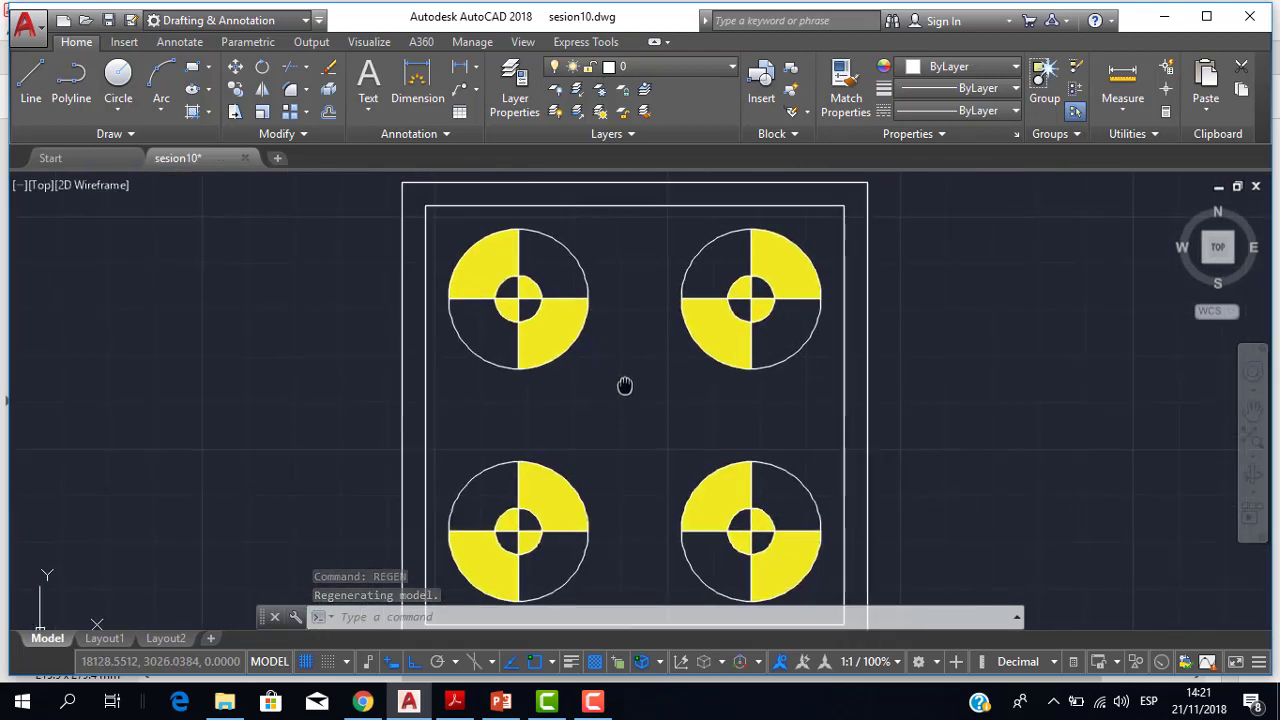
scroll(518, 265, up, 4)
scroll(527, 283, down, 2)
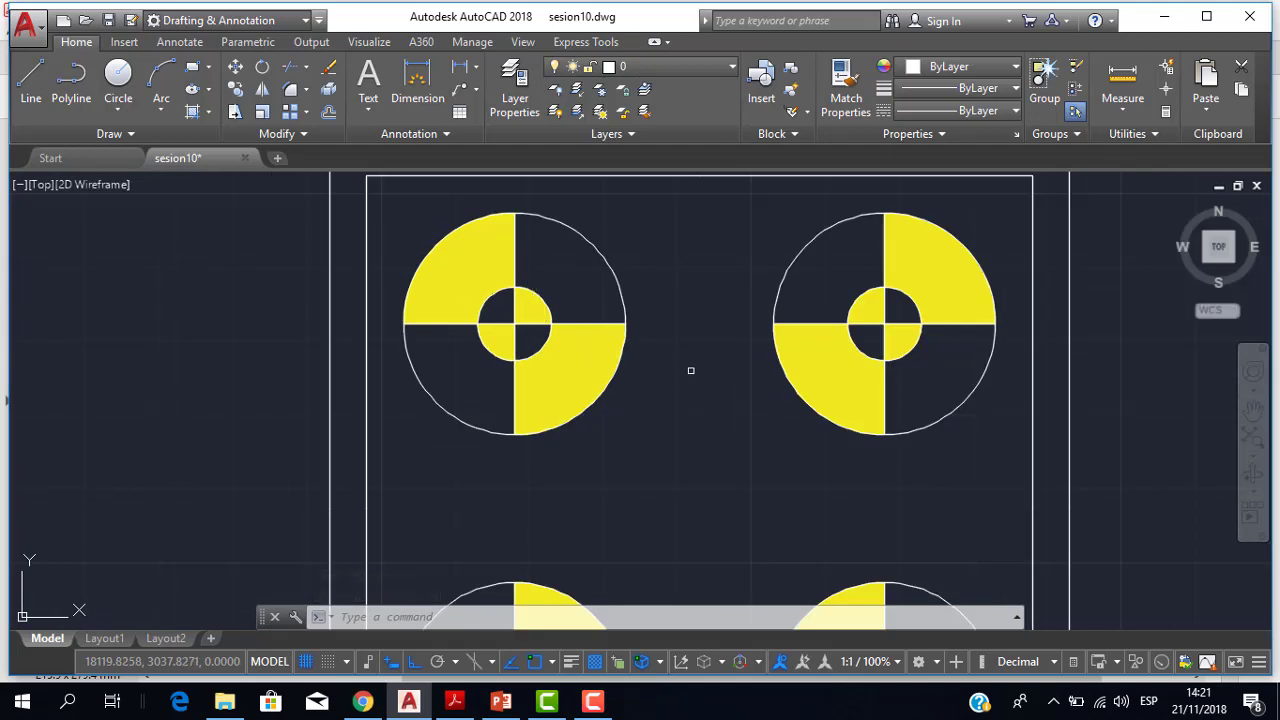
text(REGEN)
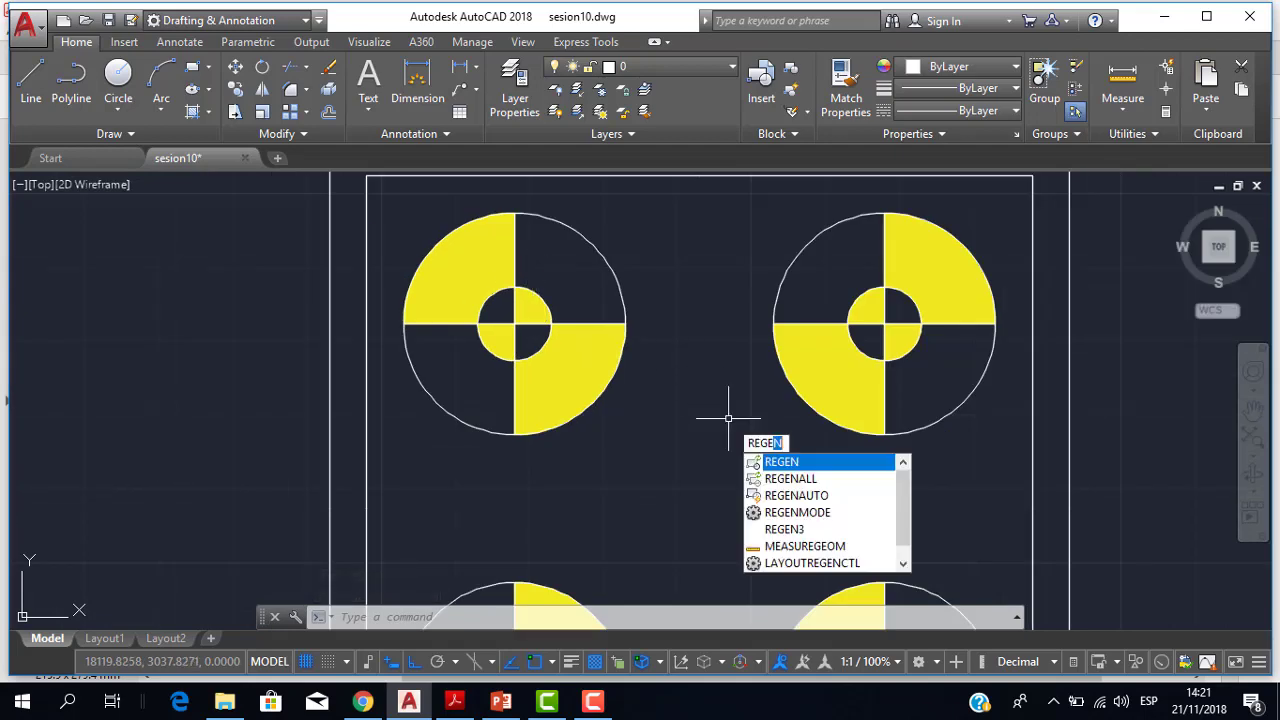
key(Return)
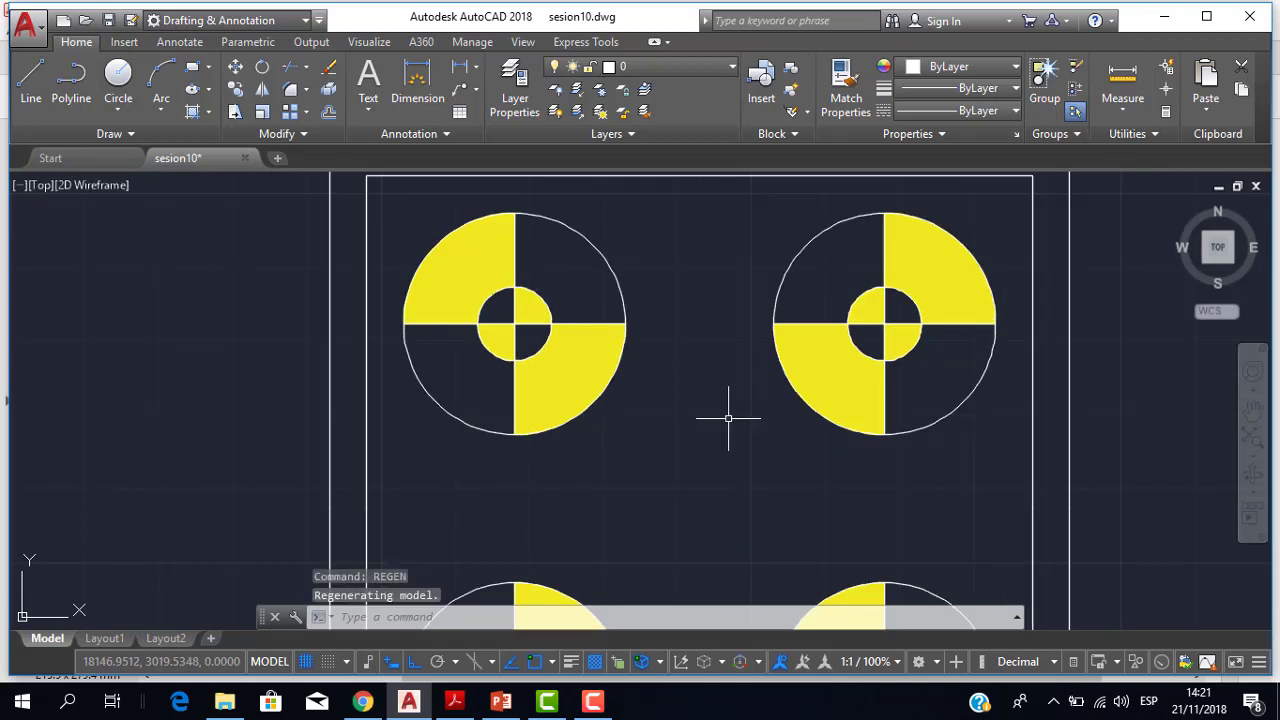
scroll(728, 418, down, 3)
scroll(610, 314, up, 2)
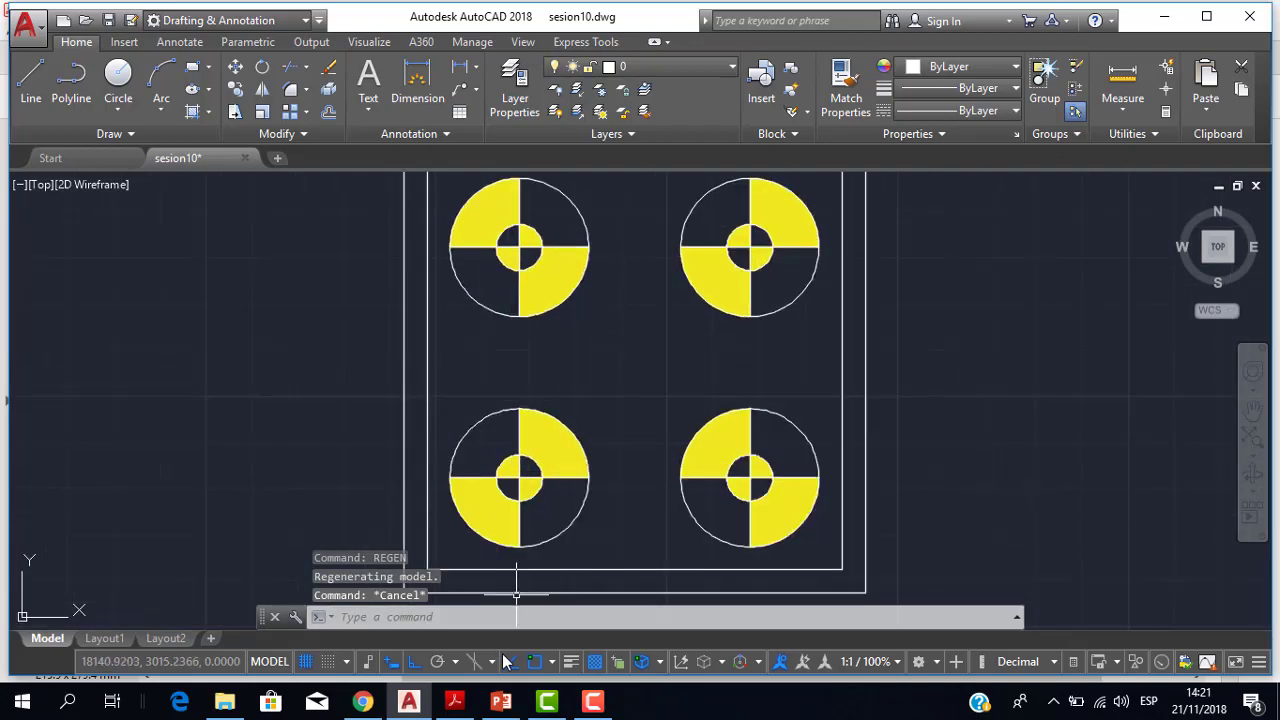
Move the shortcut text box up and left on the PowerPoint slide
click(501, 701)
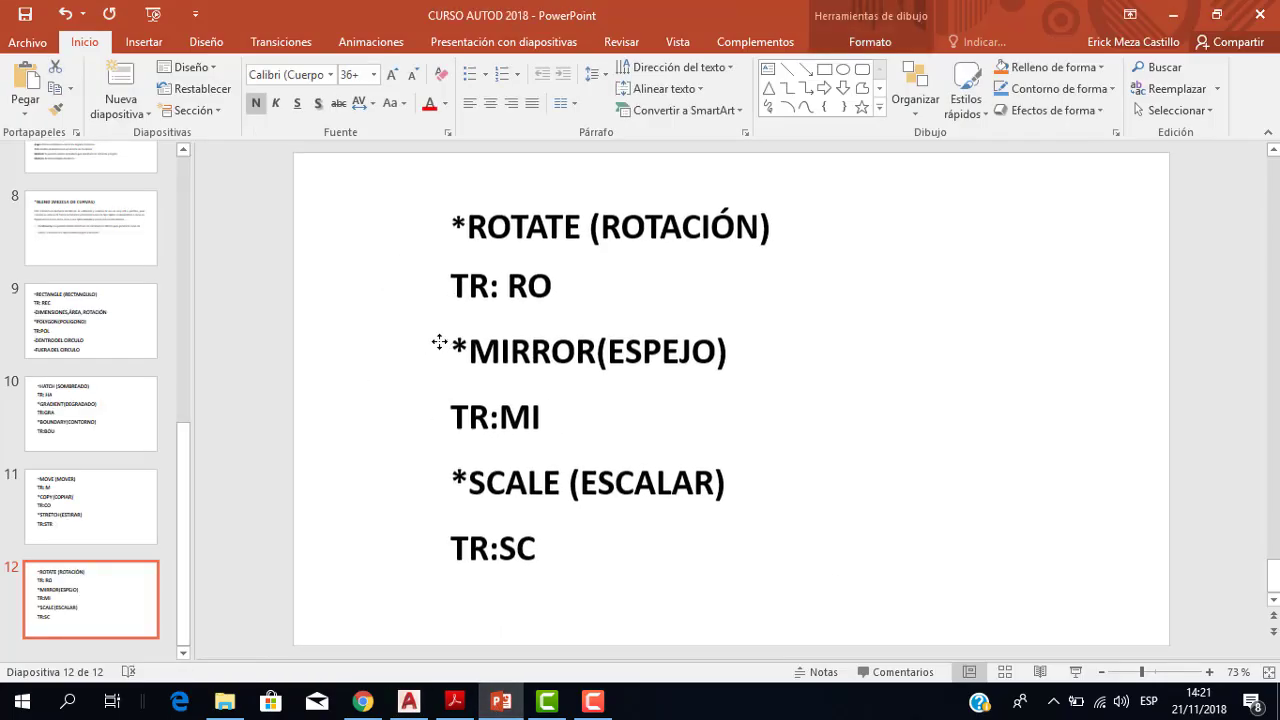
drag(439, 342, 370, 336)
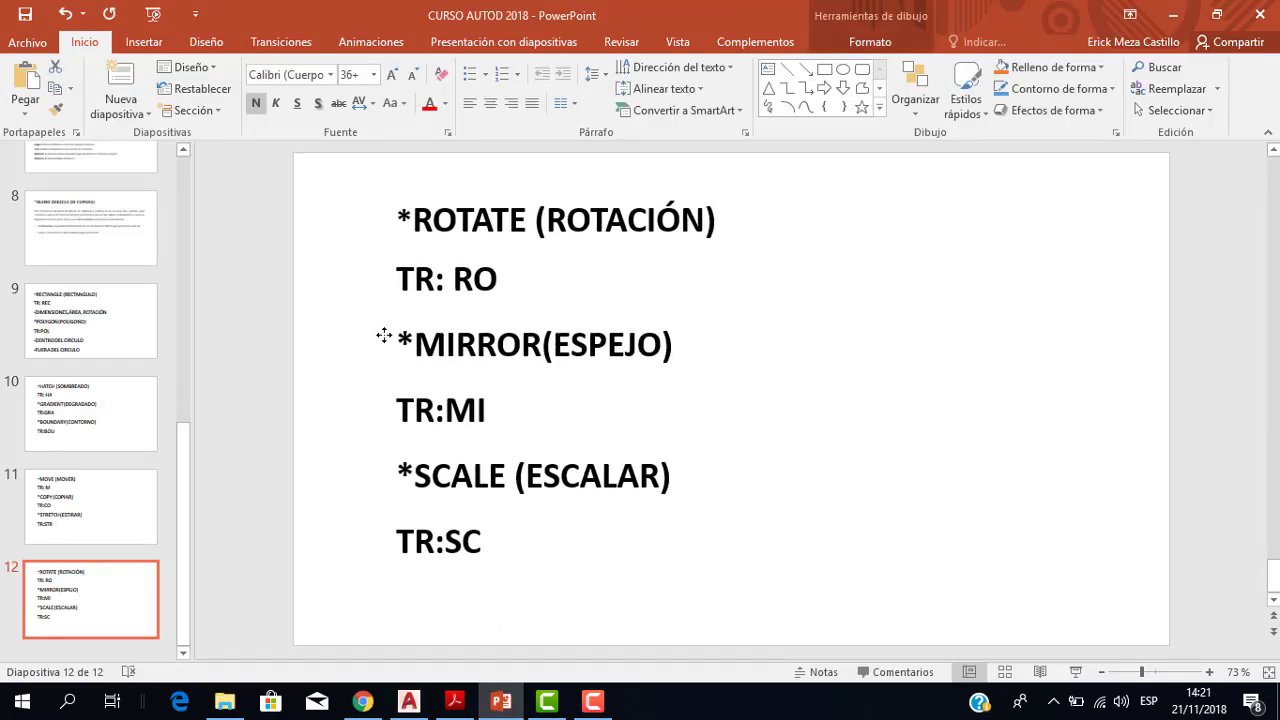
click(427, 708)
Start MIRROR with MI, cancel it, and return to slide 12's shortcut list
text(mi)
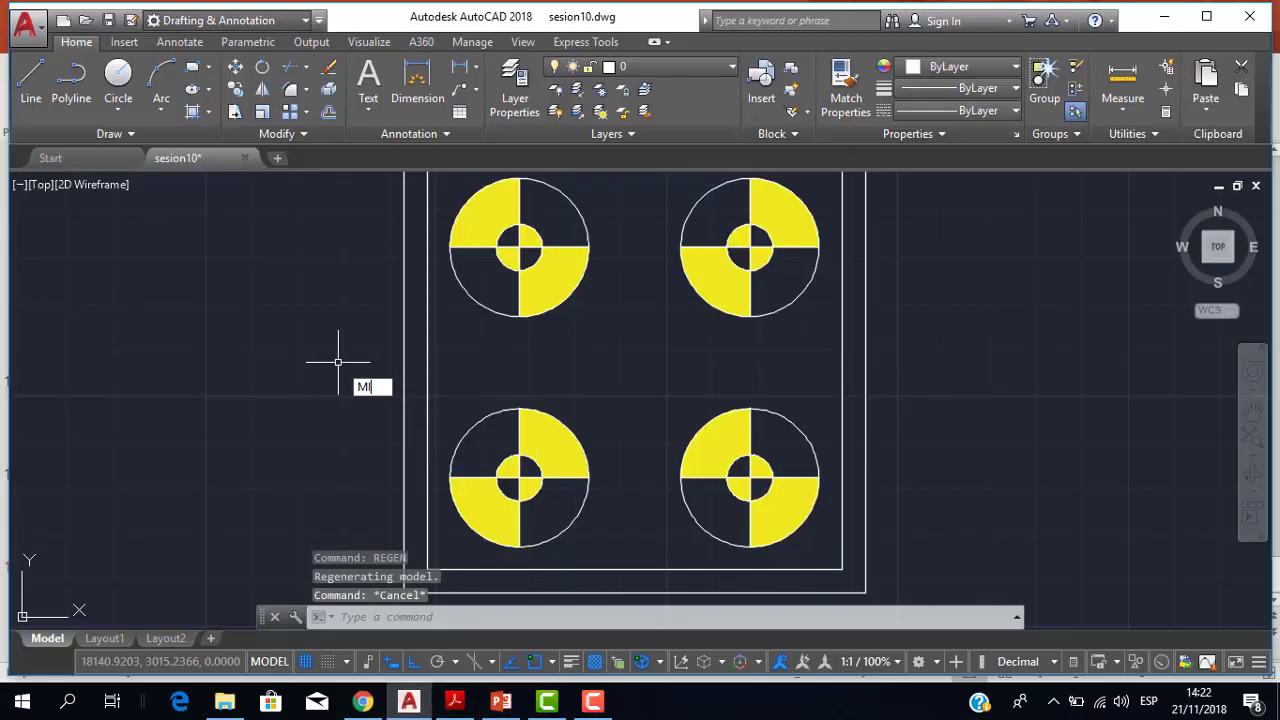
key(Return)
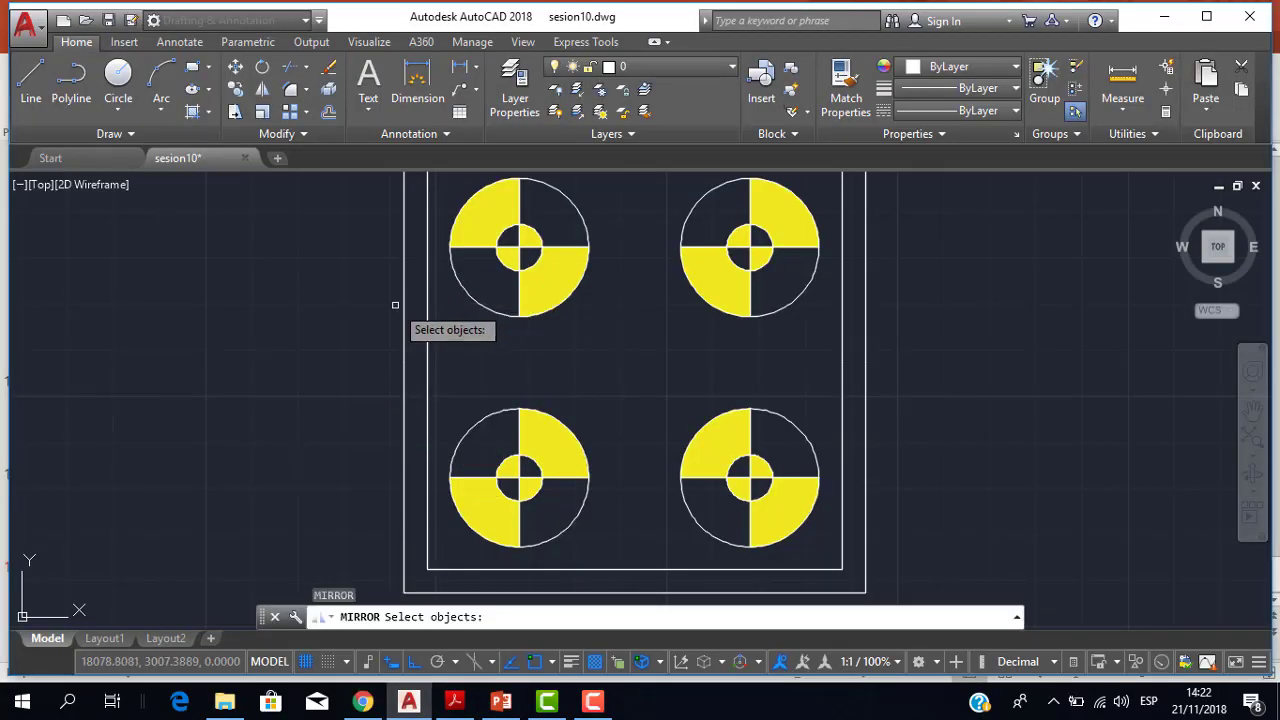
key(Escape)
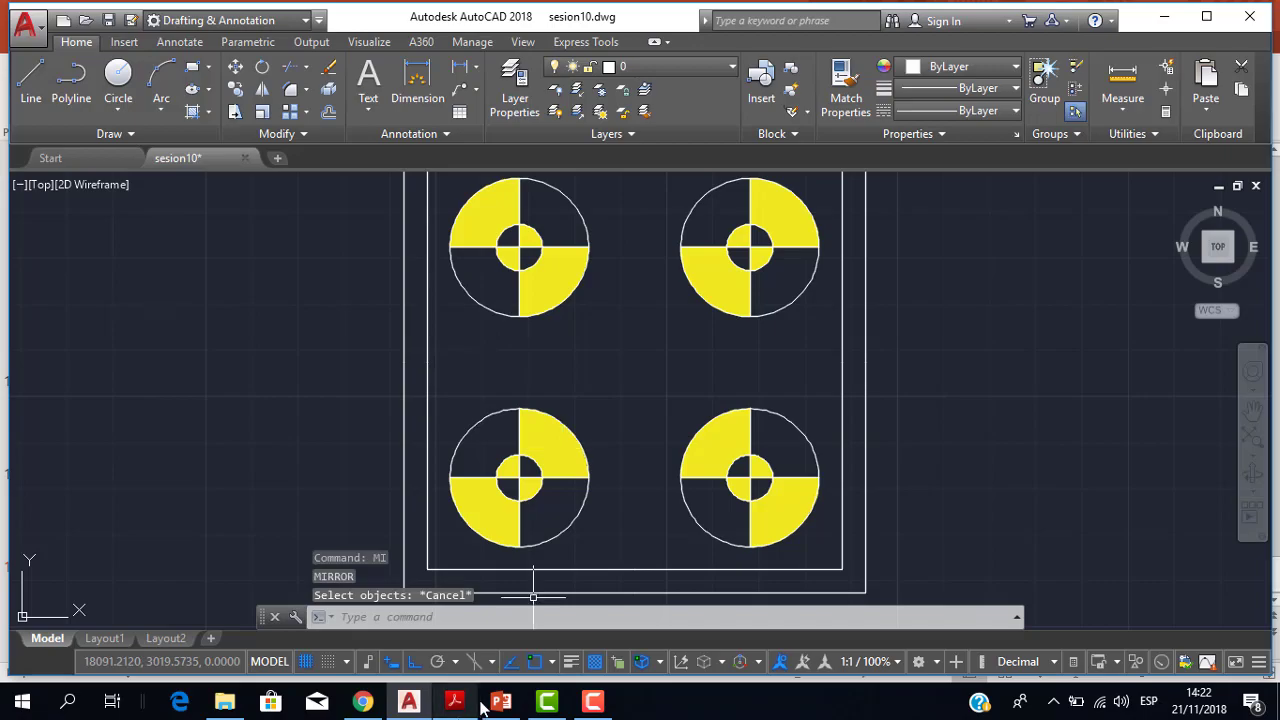
click(501, 703)
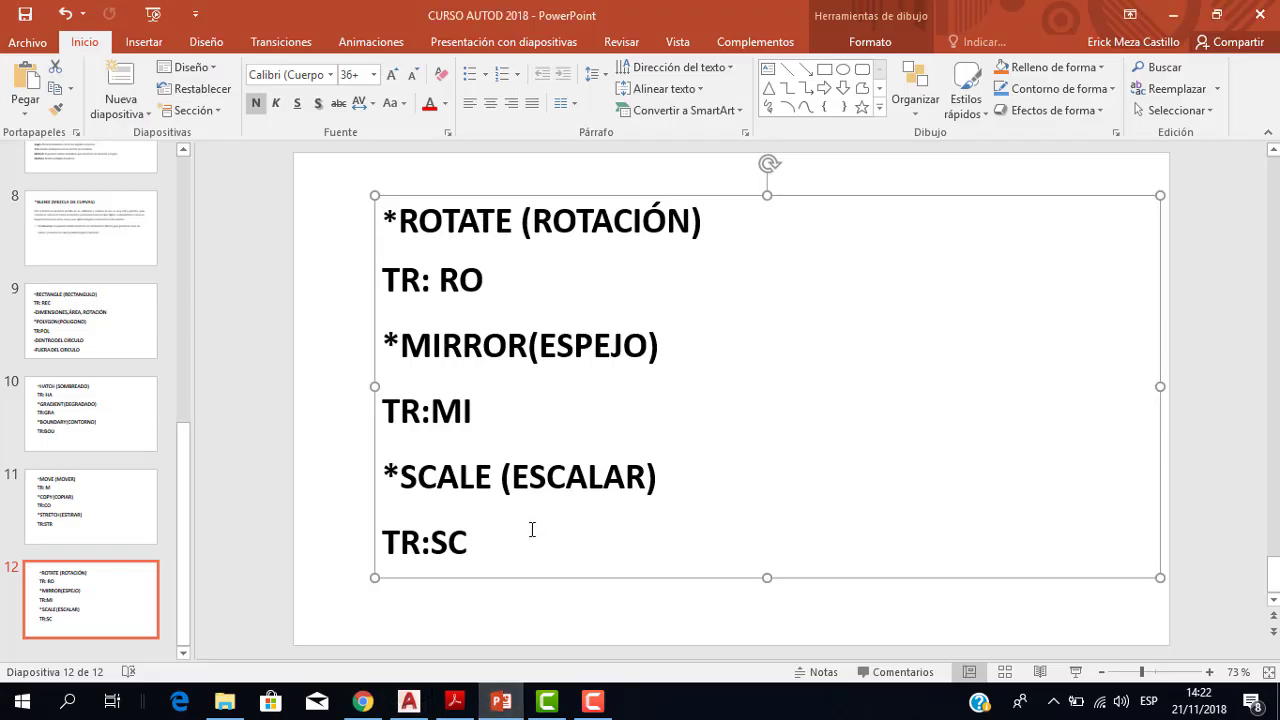
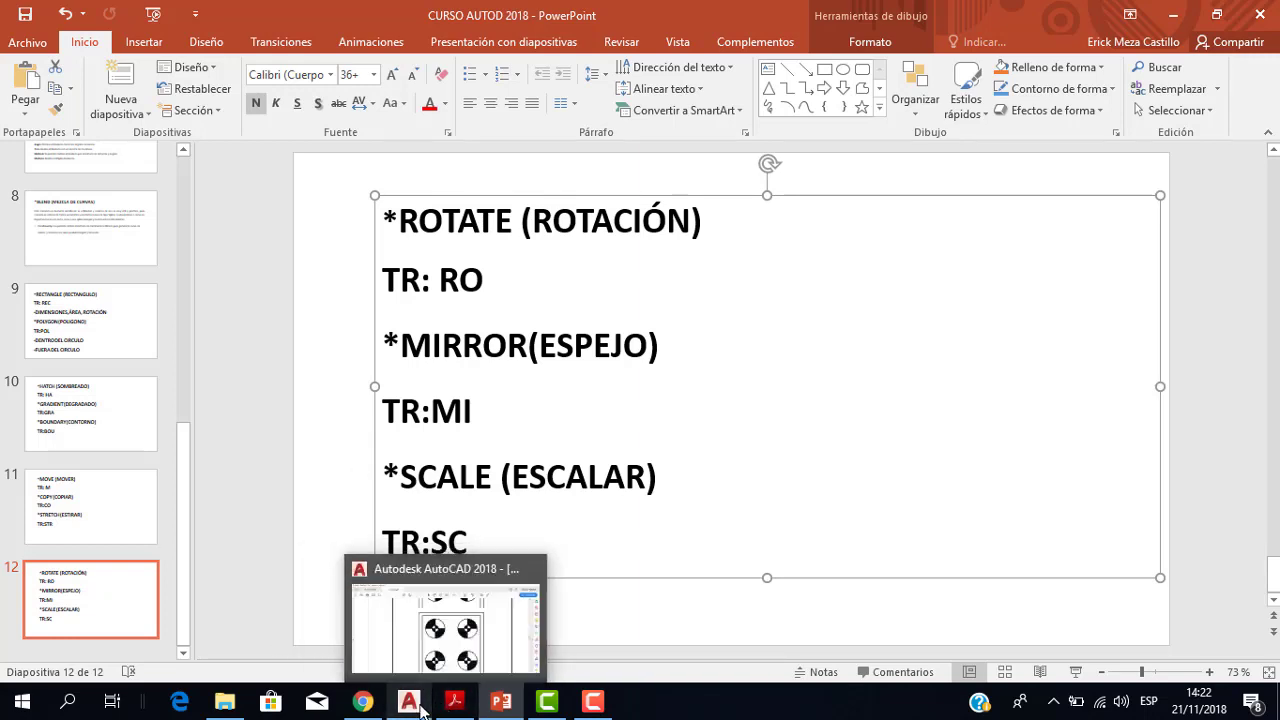
Bring the sesion10.dwg plate drawing forward in AutoCAD and recentre the plate in view
click(420, 703)
scroll(691, 432, down, 2)
middle_drag(691, 432, 514, 349)
scroll(514, 349, up, 2)
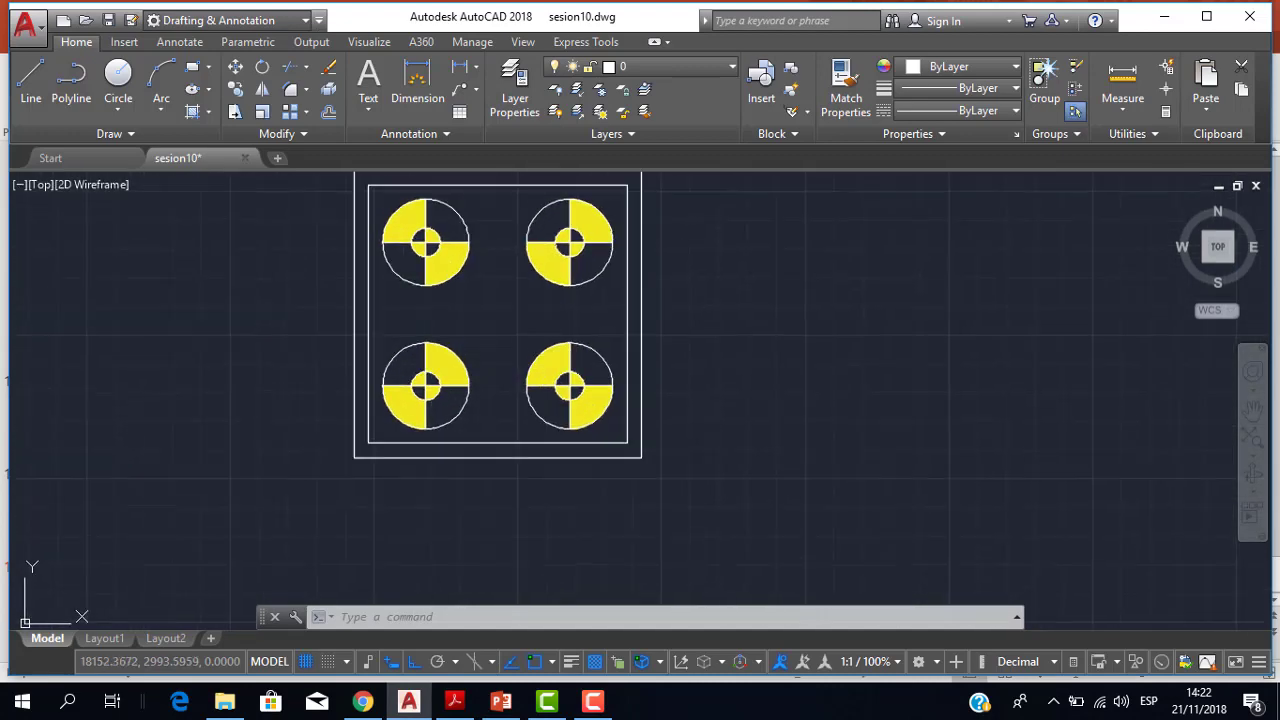
scroll(514, 349, down, 2)
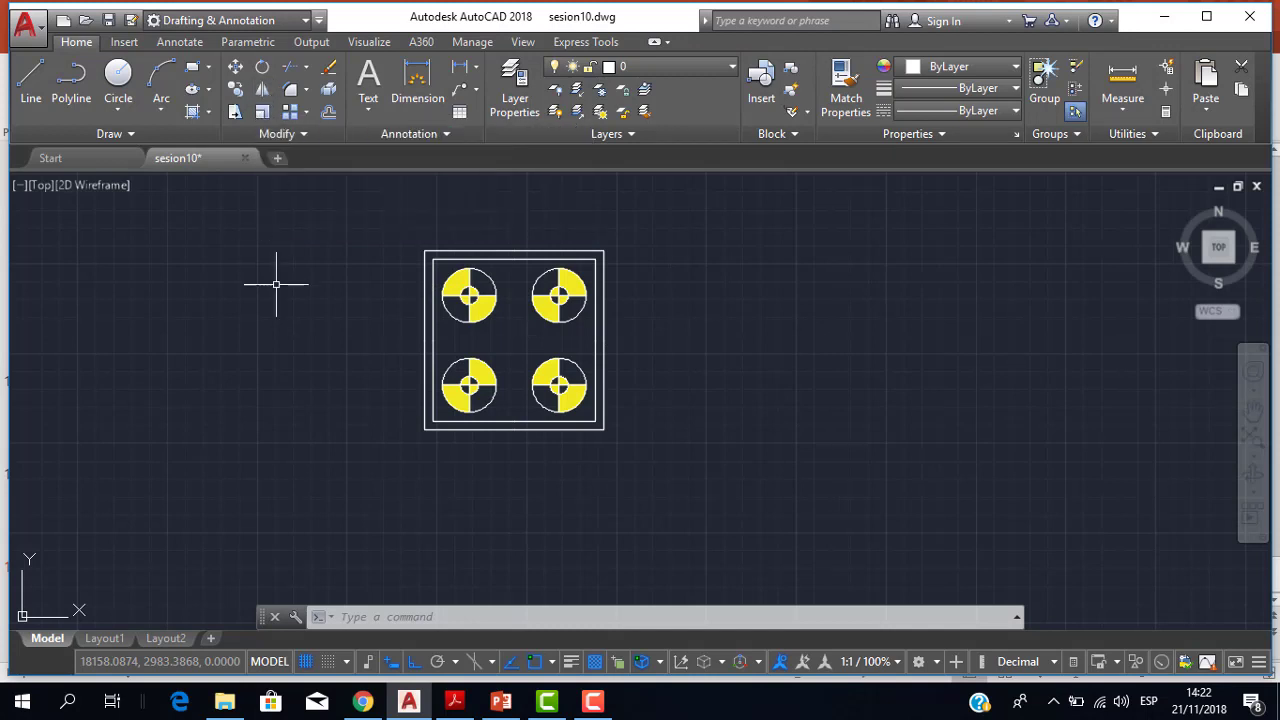
text(SC)
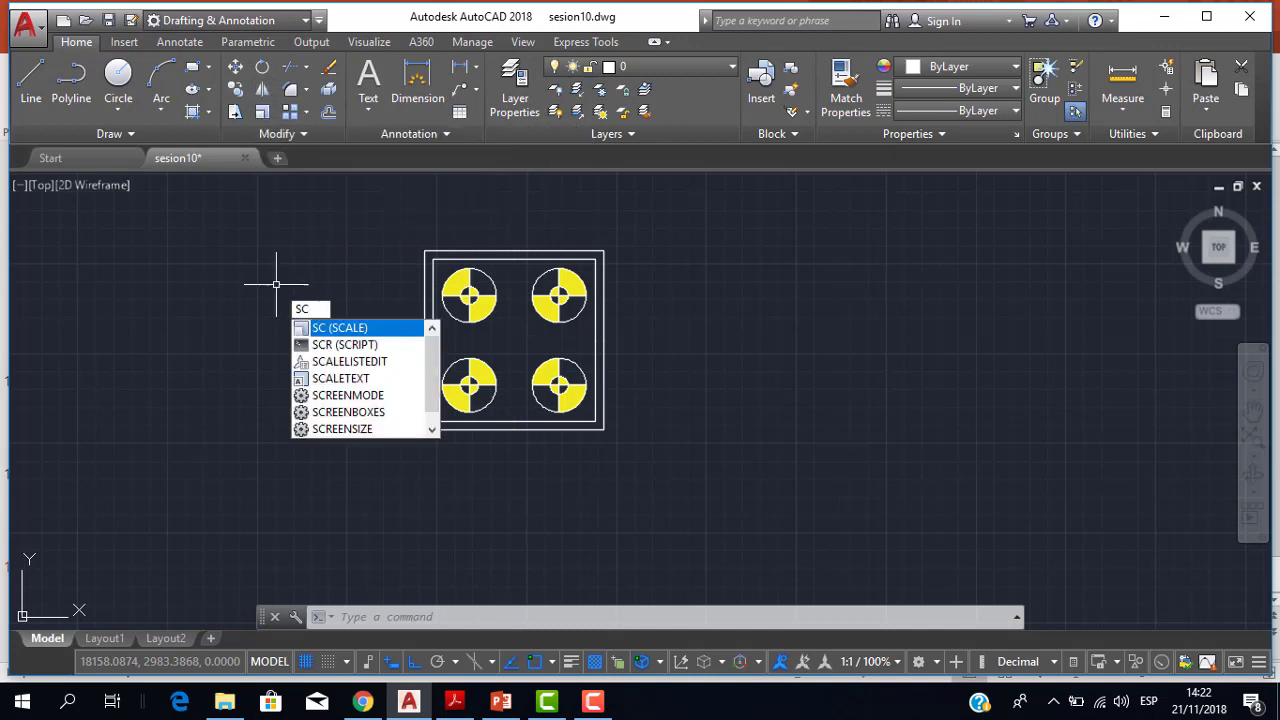
key(Return)
key(Escape)
key(Escape)
click(263, 113)
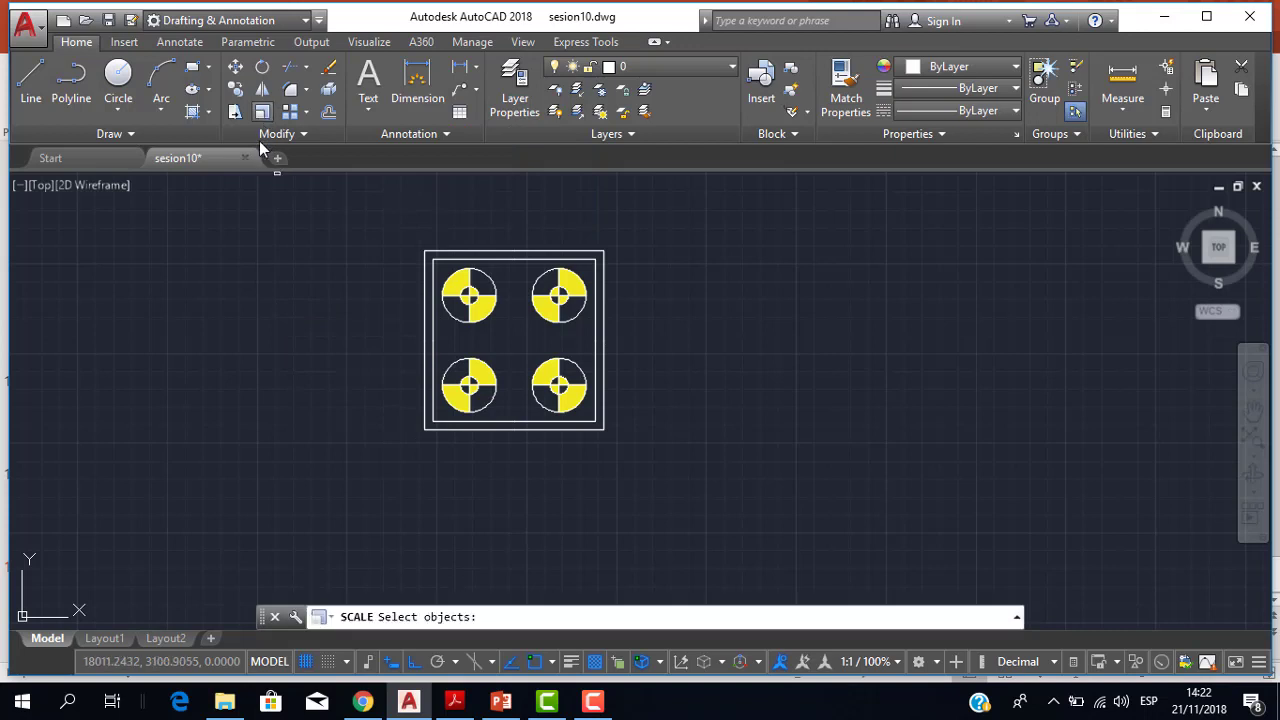
click(347, 199)
click(666, 466)
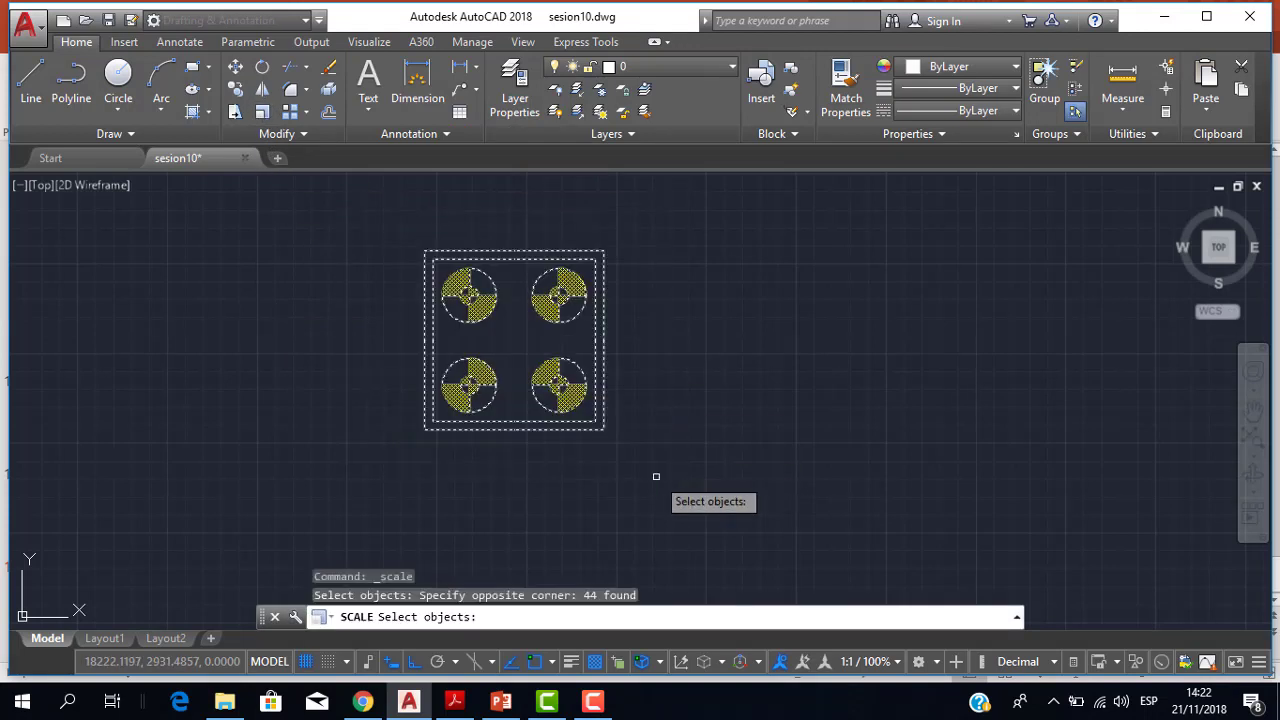
key(Return)
middle_drag(656, 477, 678, 510)
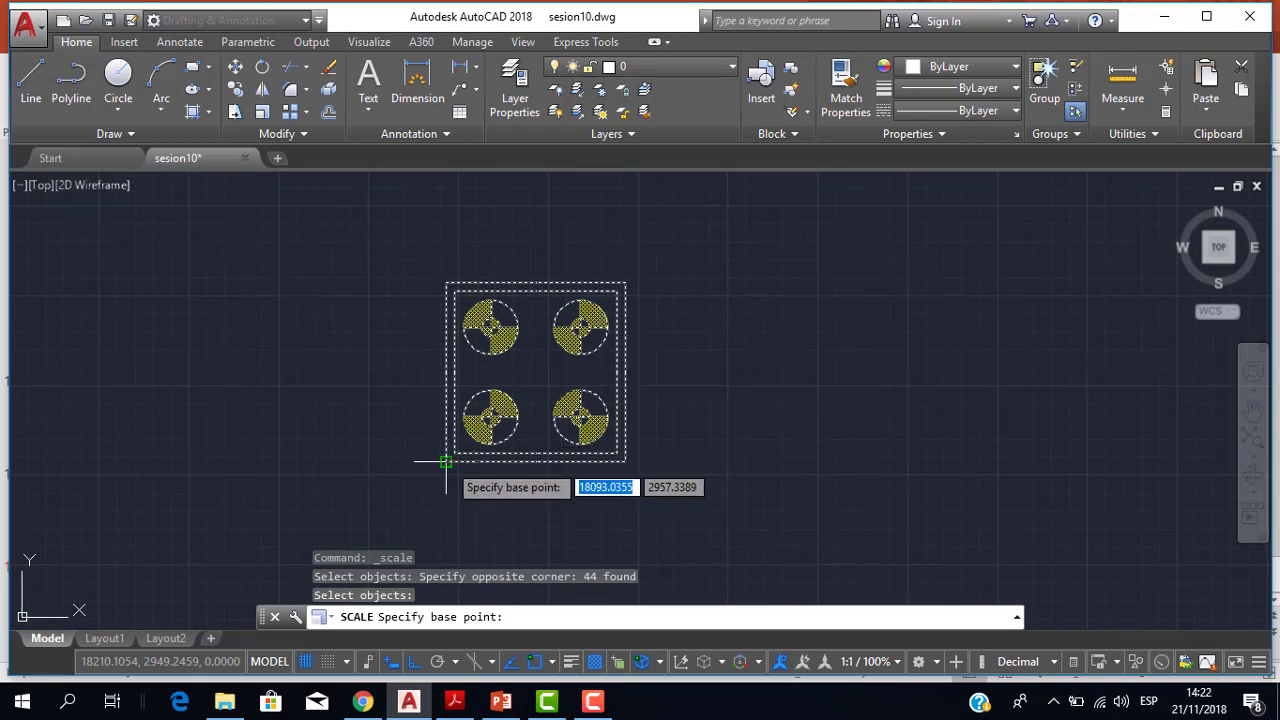
click(446, 462)
scroll(550, 435, down, 4)
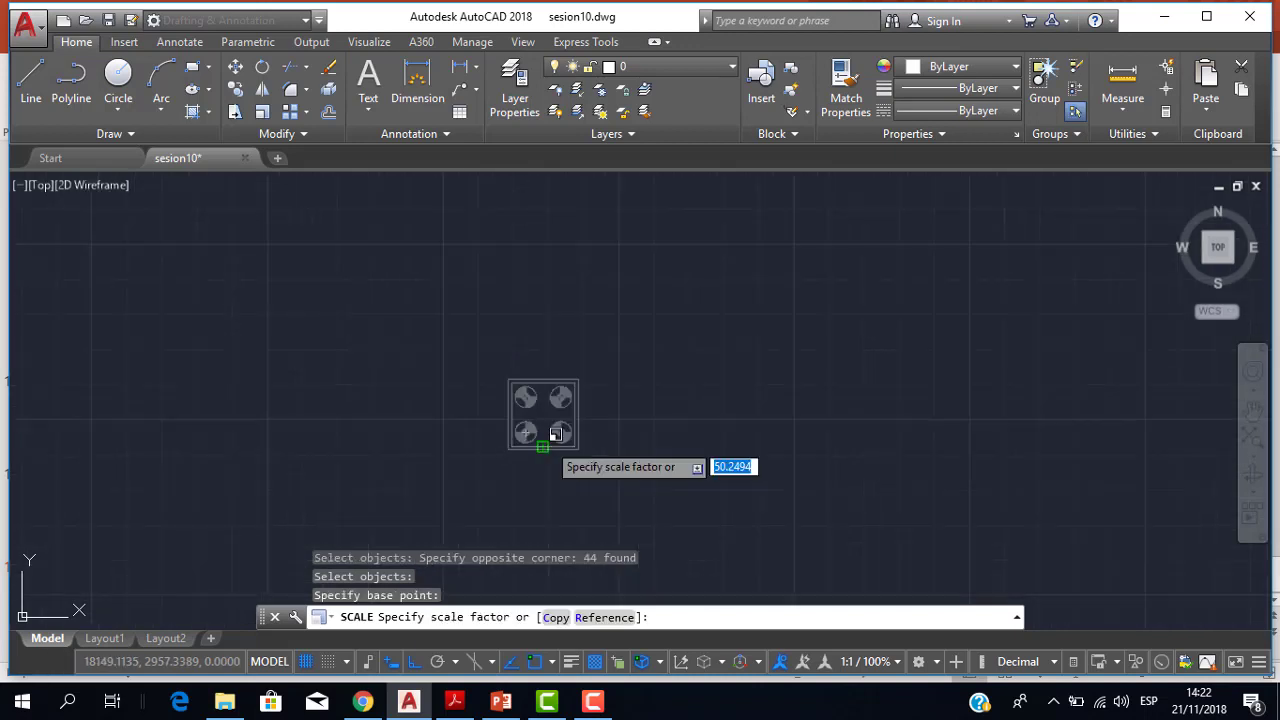
scroll(556, 432, up, 2)
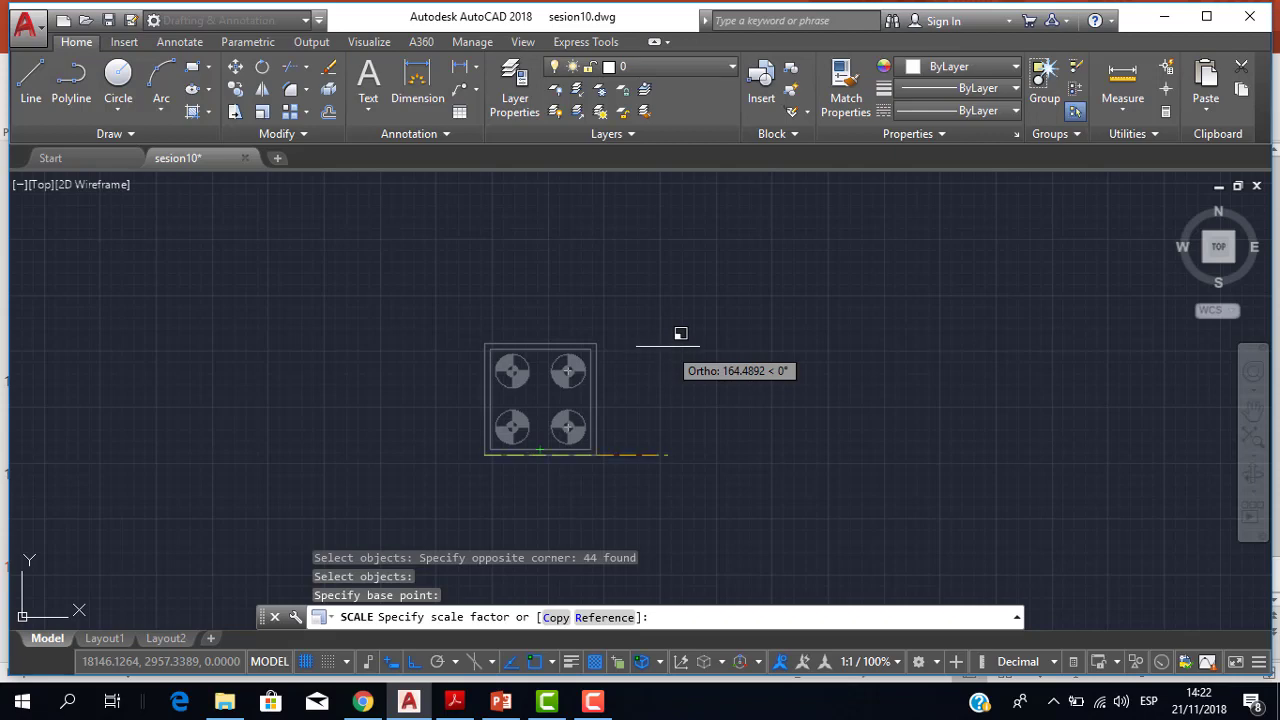
key(Escape)
scroll(651, 349, up, 3)
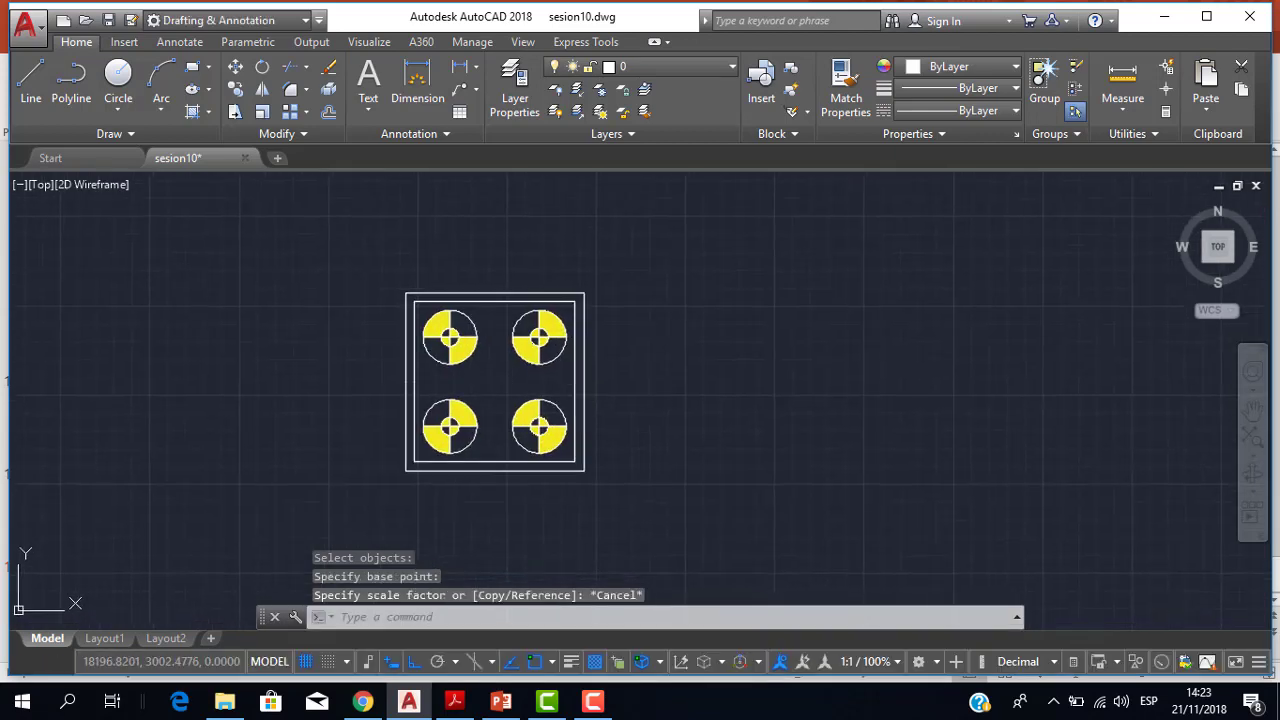
Copy the whole plate from its lower-left corner to a spot right of the original
scroll(590, 390, down, 2)
scroll(590, 389, up, 2)
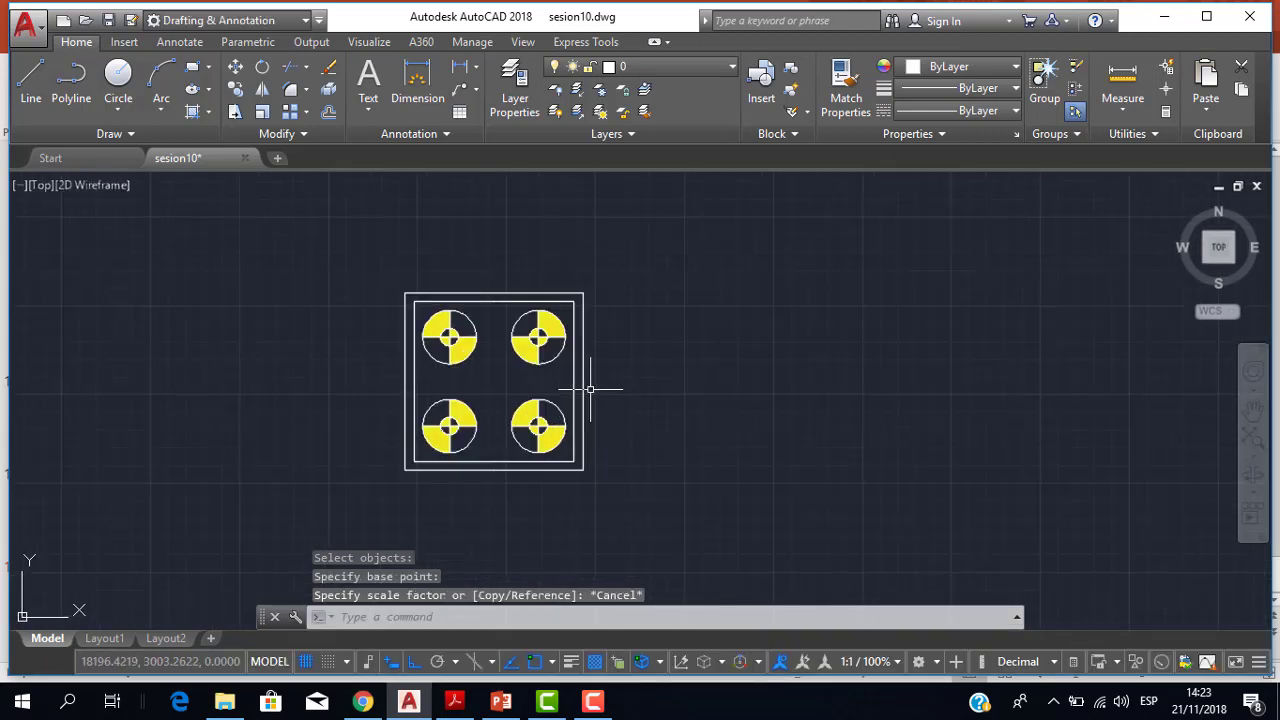
click(236, 89)
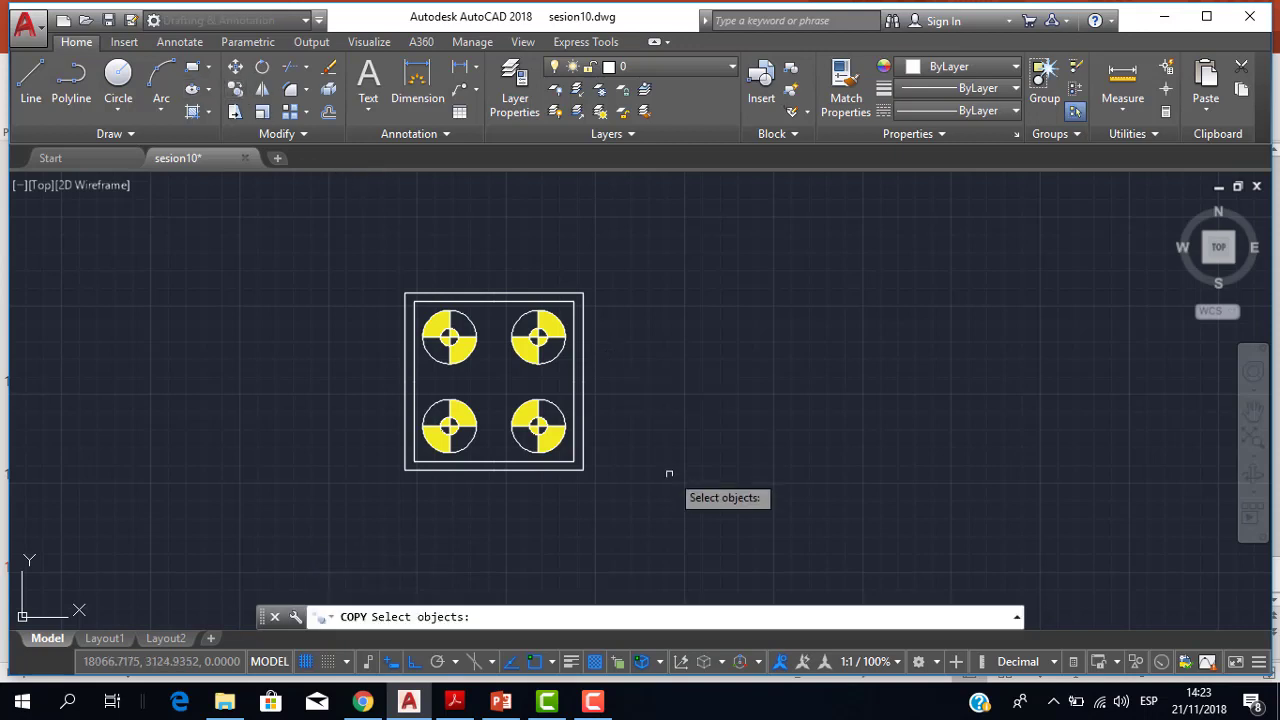
click(646, 509)
click(401, 270)
key(Return)
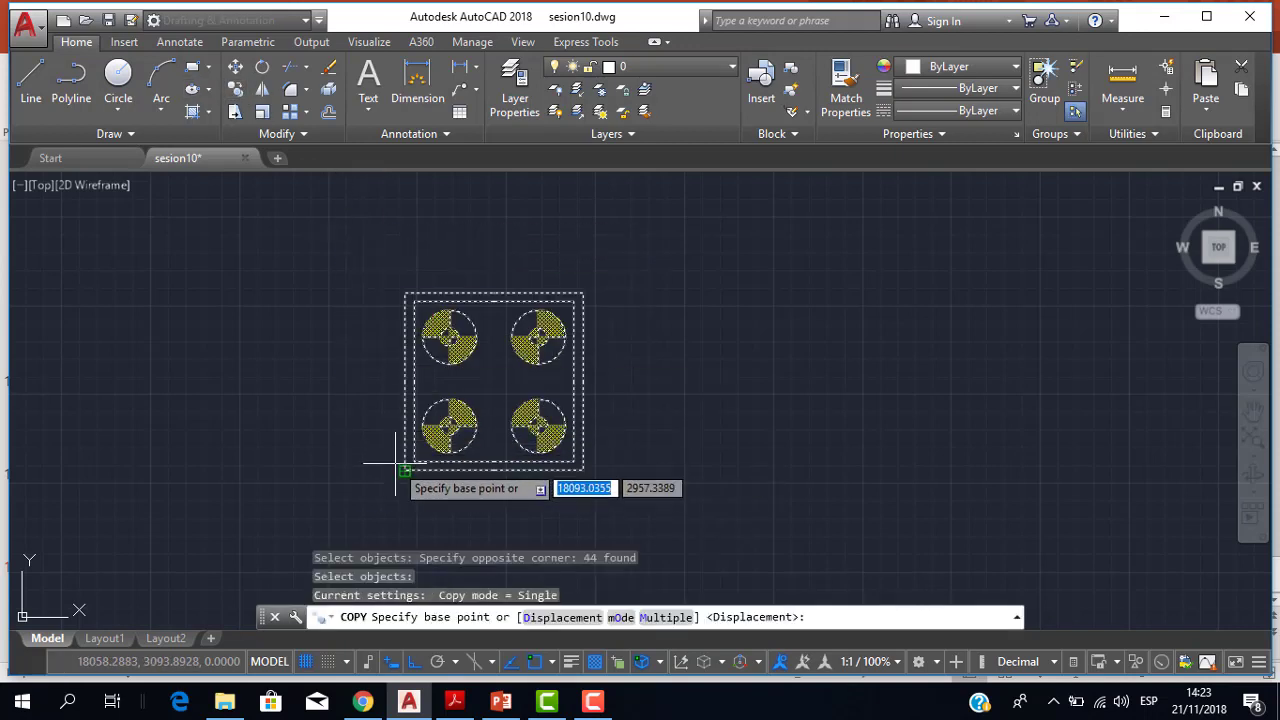
click(404, 469)
click(694, 467)
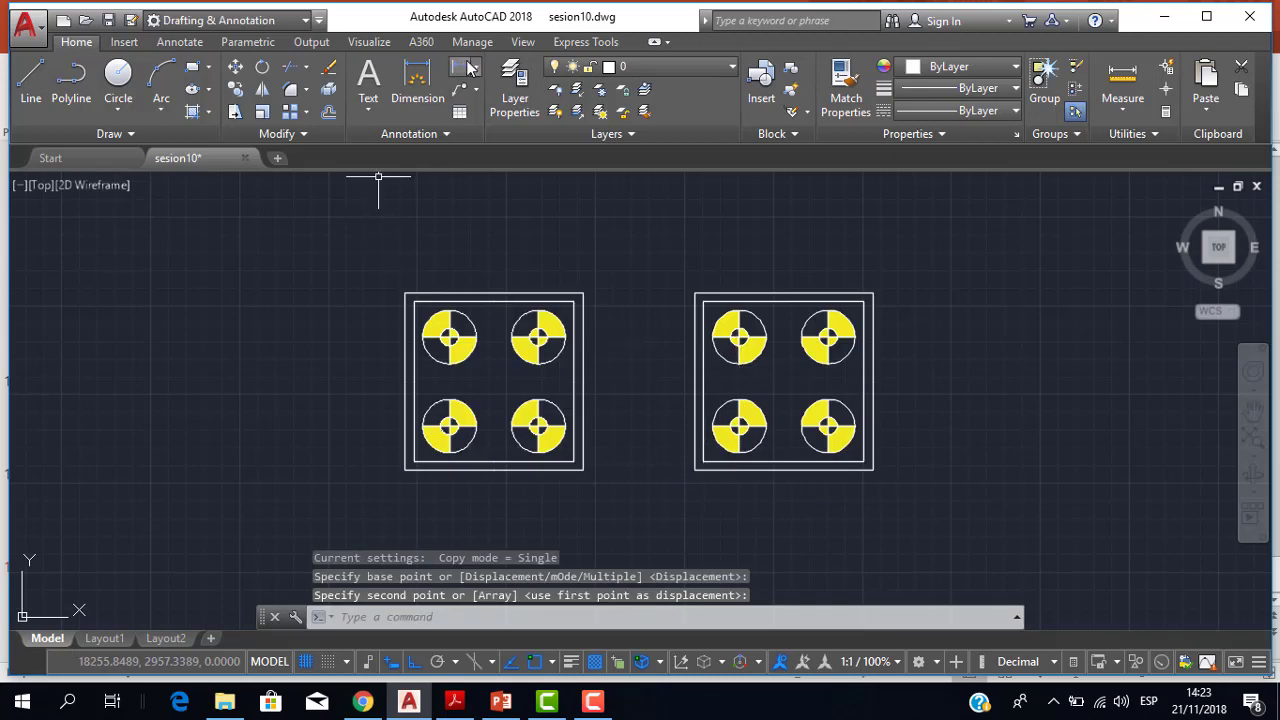
click(476, 68)
click(480, 94)
Add a vertical linear dimension reading 100 along the original plate's right side
scroll(565, 270, up, 2)
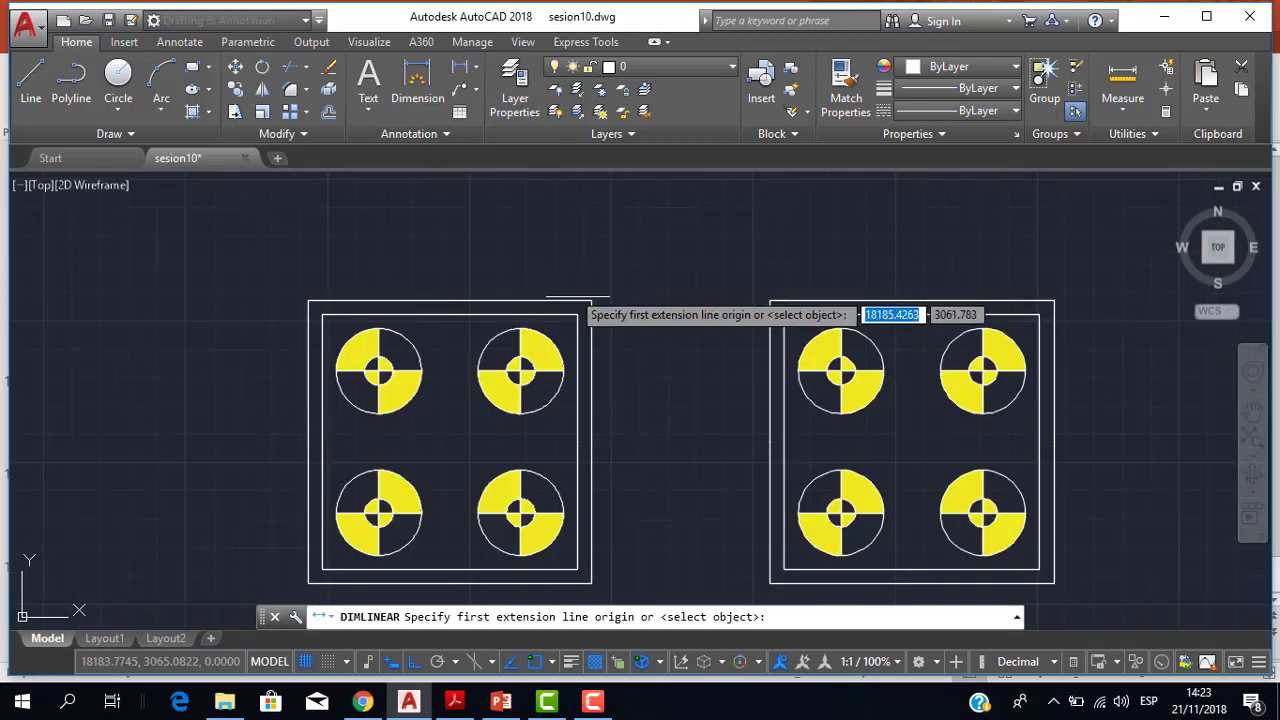
key(Return)
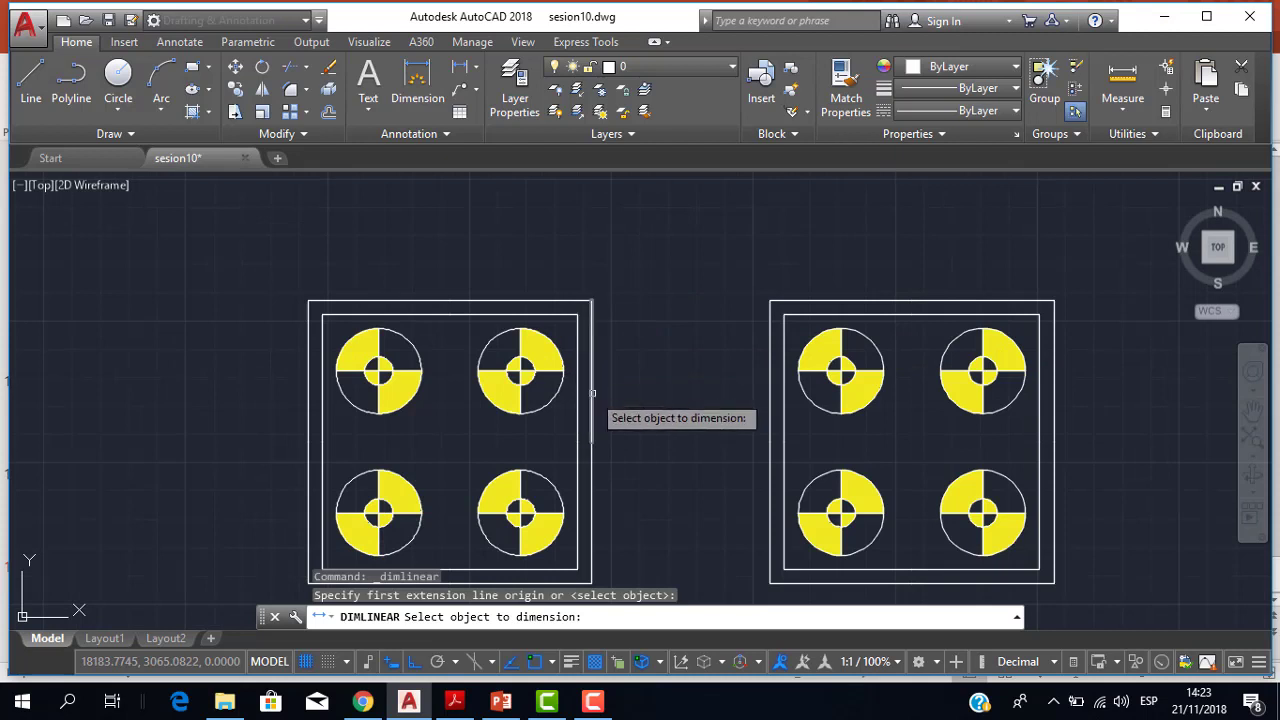
key(Escape)
key(Return)
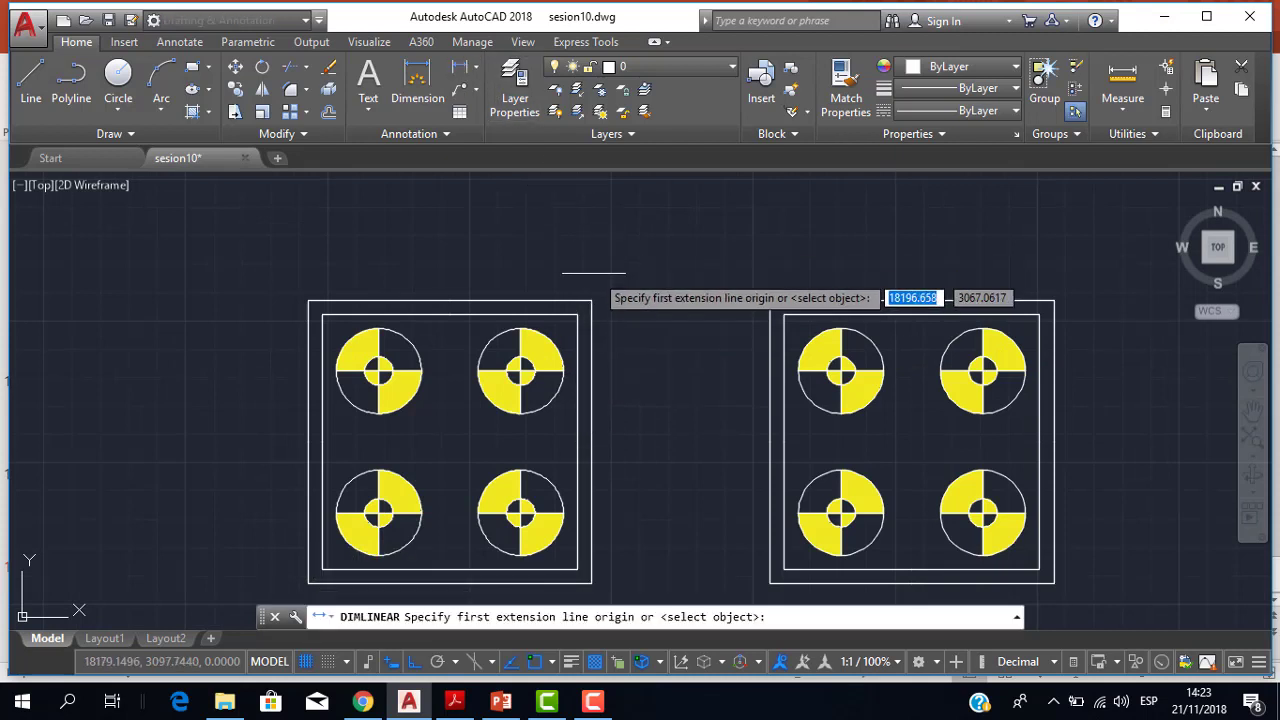
click(591, 300)
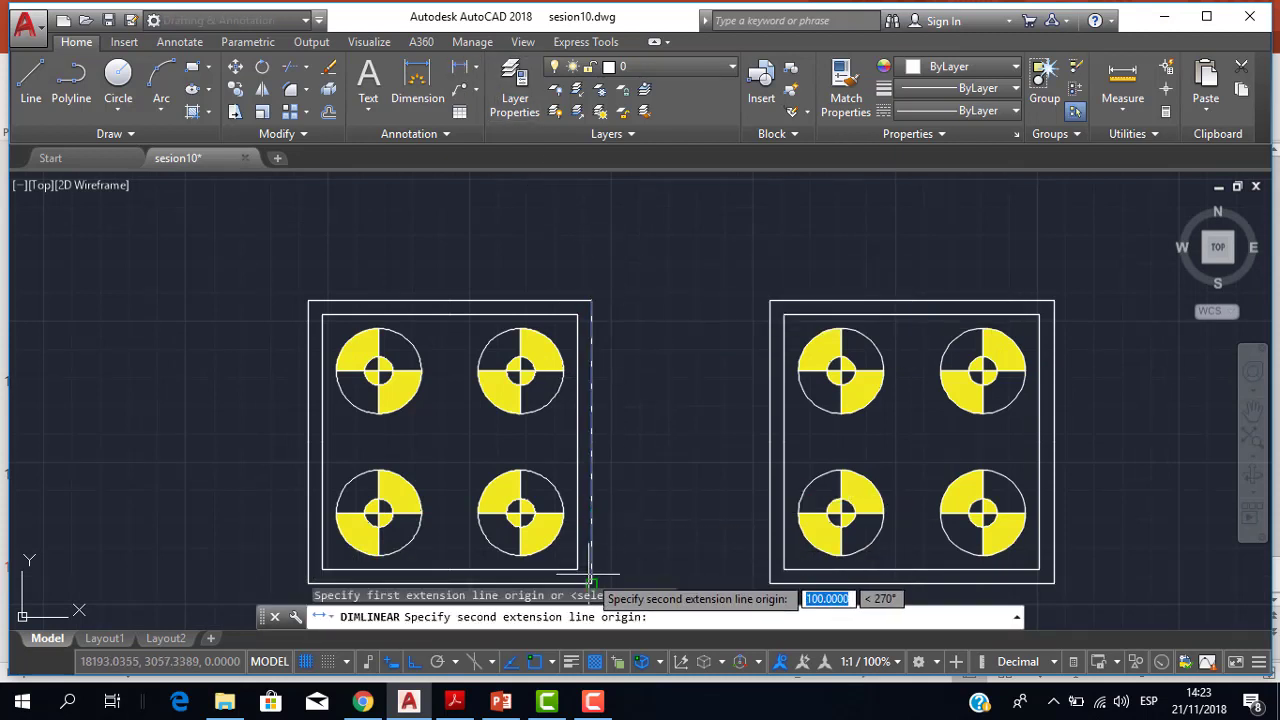
click(591, 582)
click(625, 545)
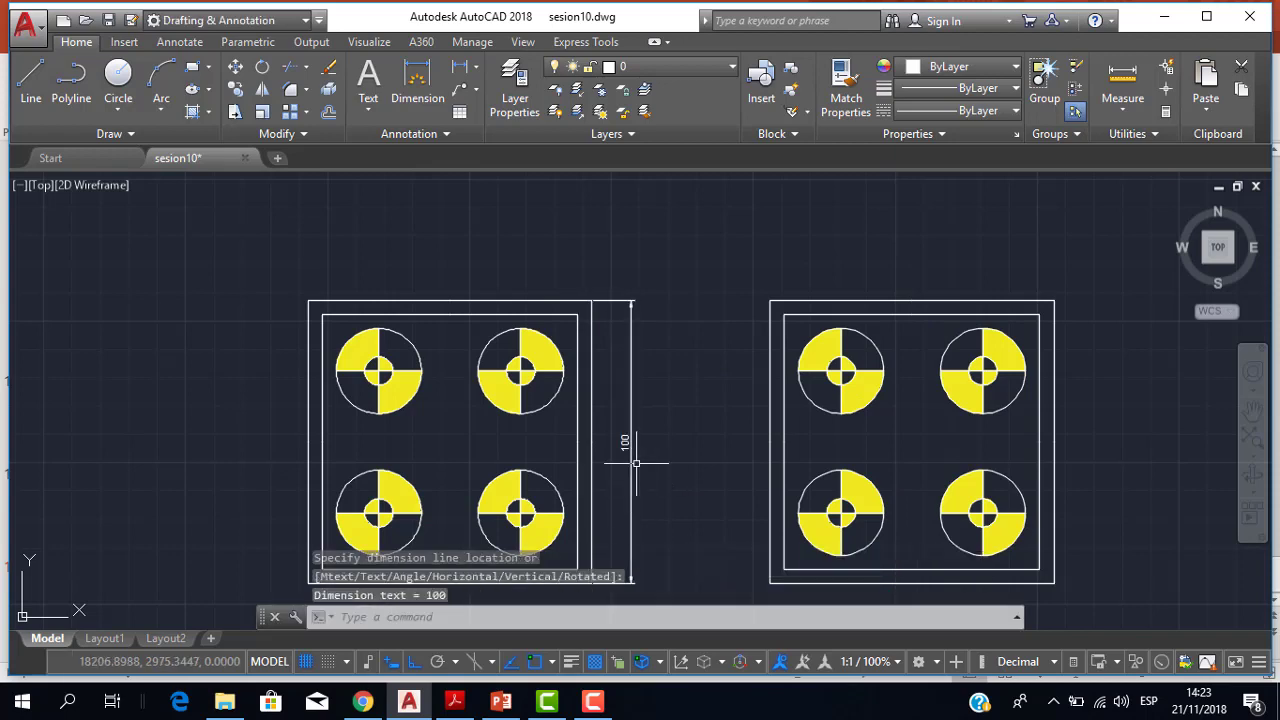
scroll(655, 450, up, 2)
scroll(666, 409, down, 3)
scroll(690, 380, down, 1)
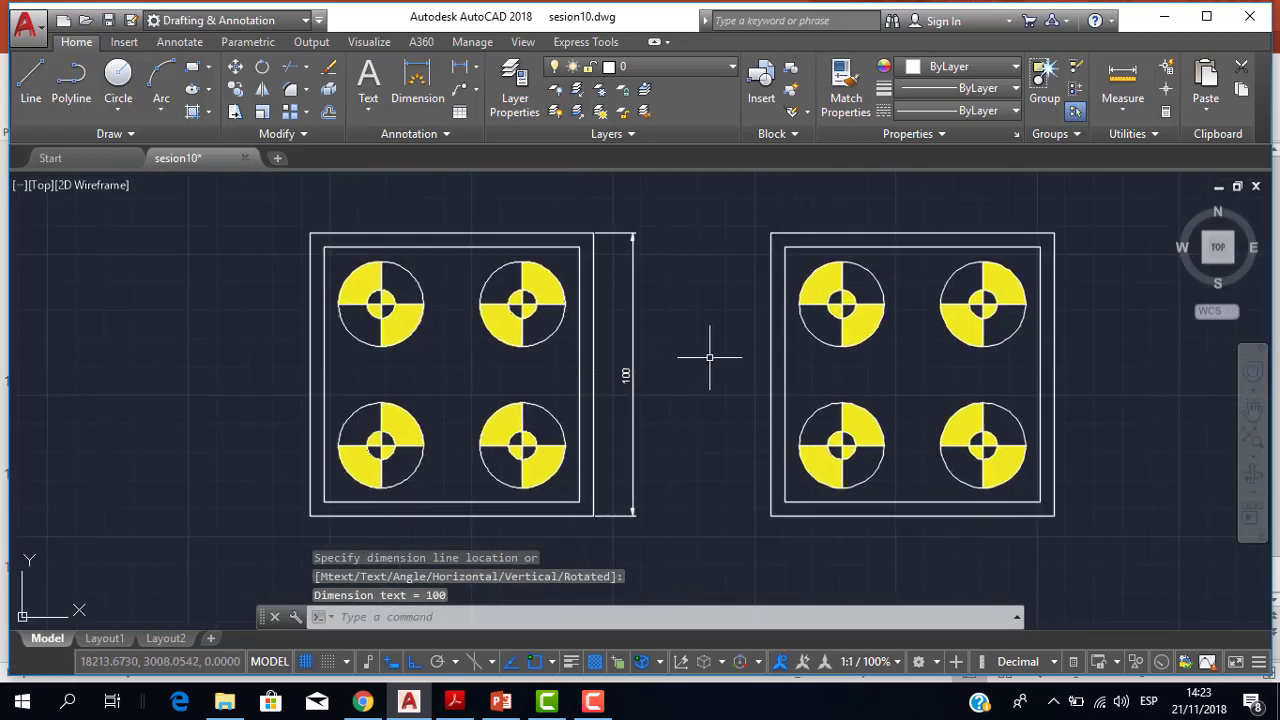
scroll(671, 352, up, 2)
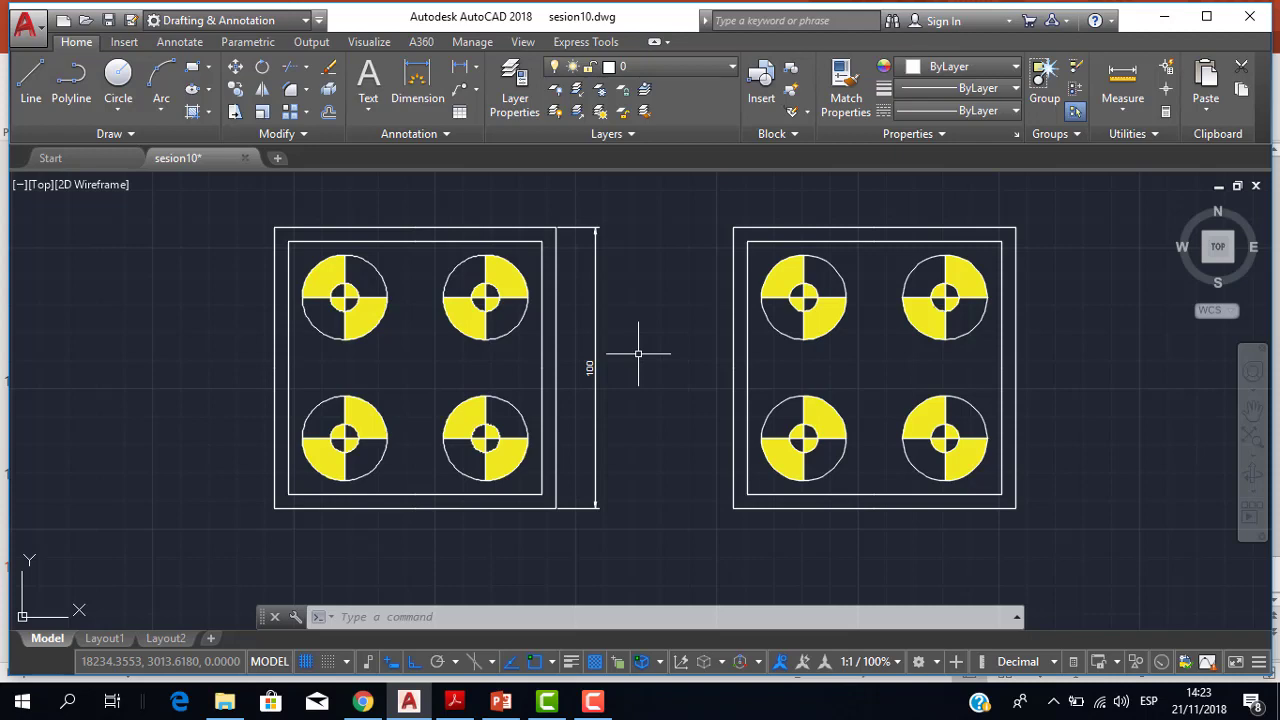
scroll(750, 328, down, 2)
scroll(750, 328, up, 2)
Scale the right-hand plate's 44 objects by a factor of 2 about its lower-left corner
middle_drag(743, 327, 651, 345)
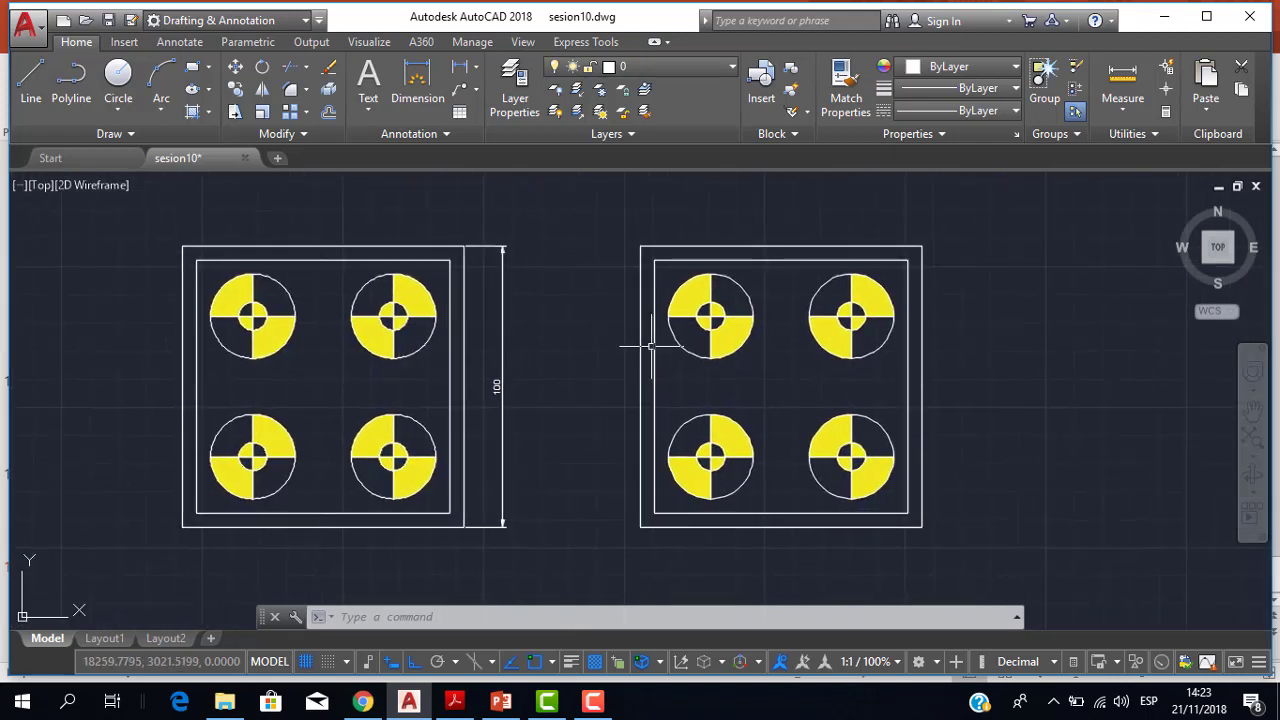
click(262, 113)
click(575, 192)
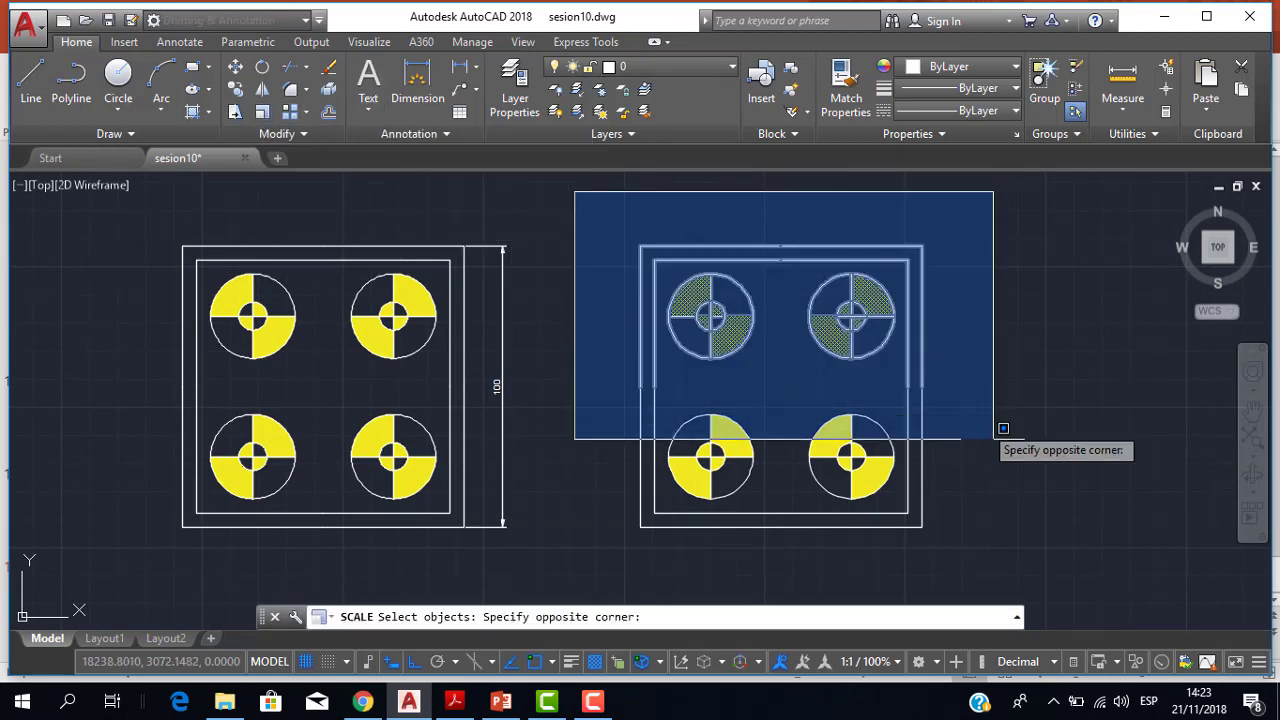
click(1040, 545)
key(Return)
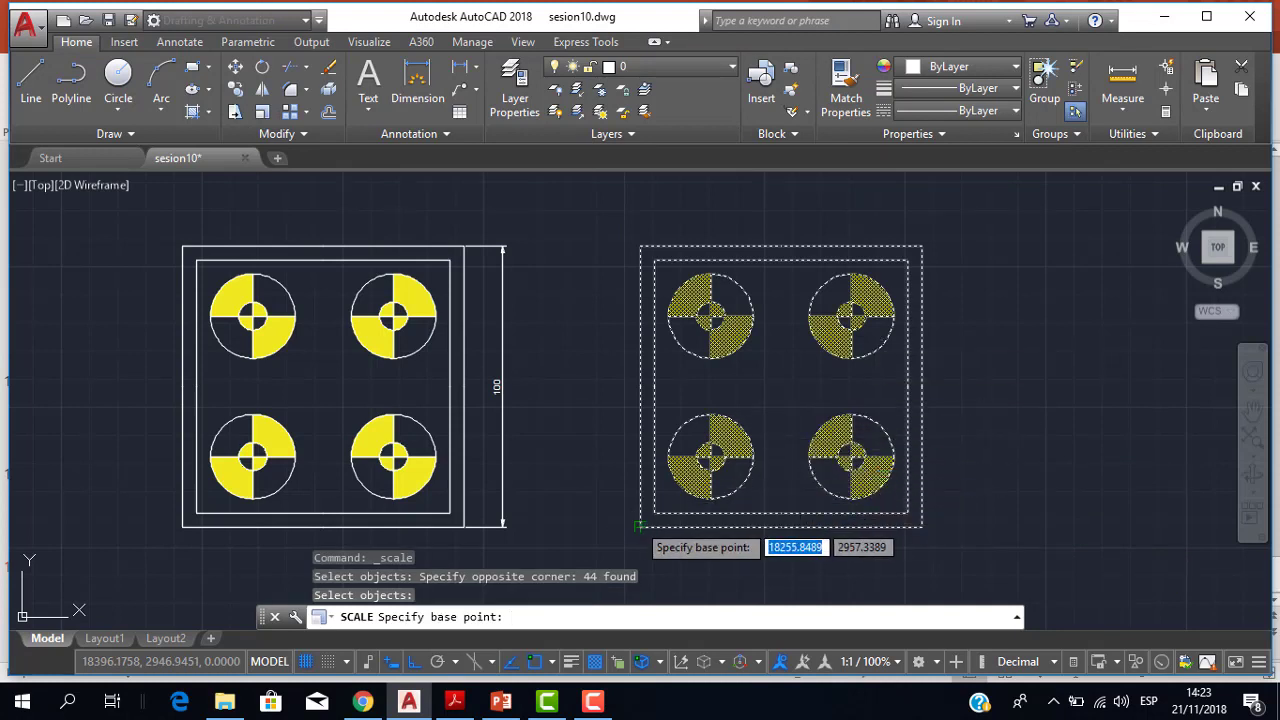
click(640, 527)
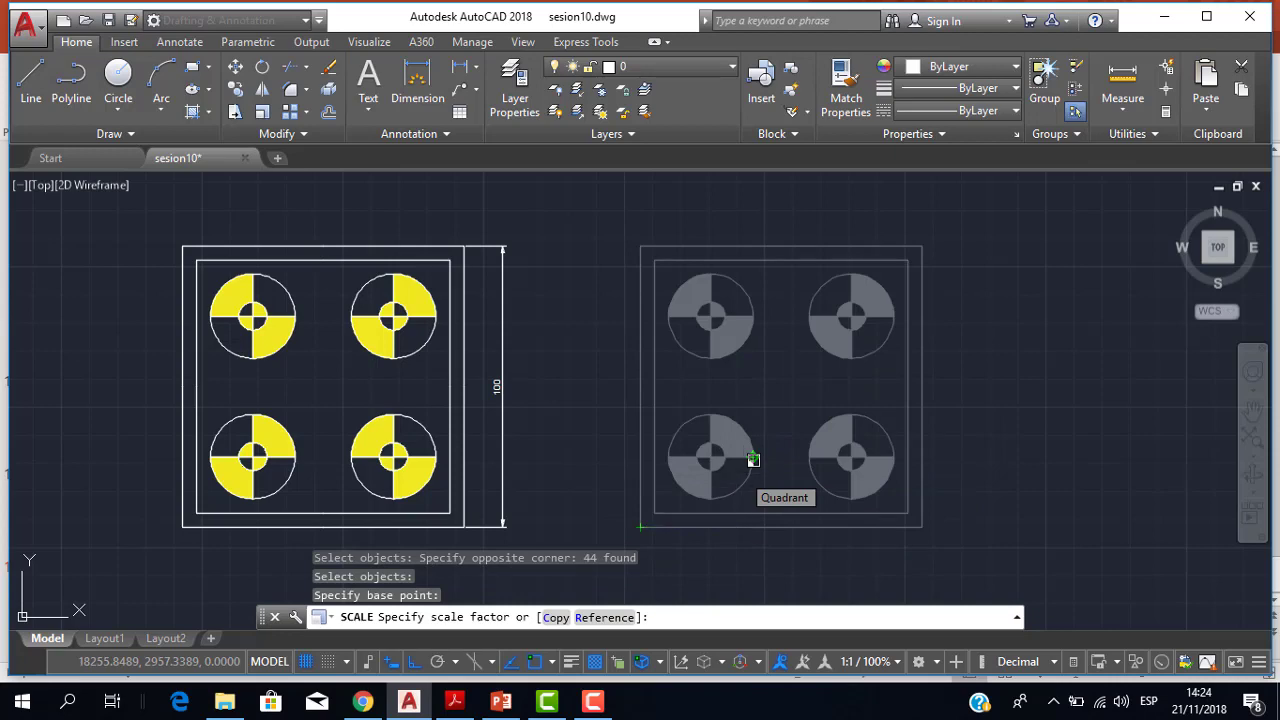
text(2)
key(Return)
scroll(751, 437, down, 2)
middle_drag(751, 437, 664, 434)
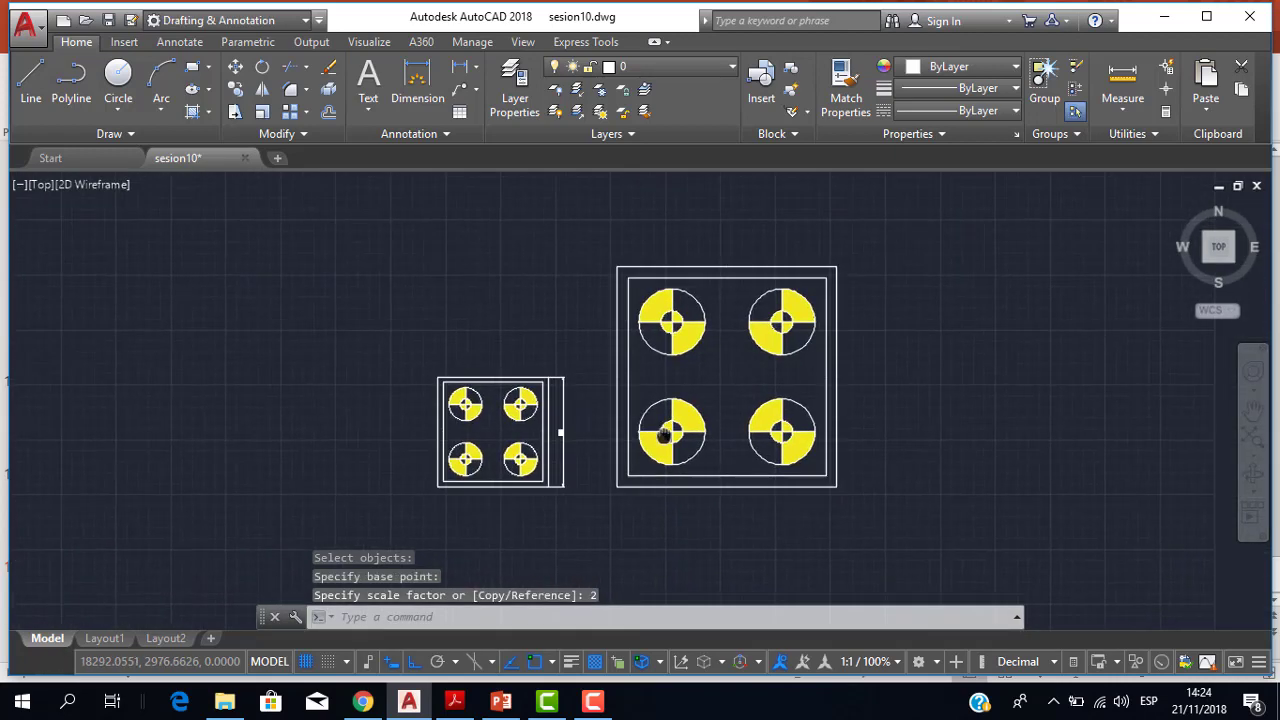
scroll(664, 434, up, 2)
scroll(538, 437, down, 2)
scroll(674, 398, up, 2)
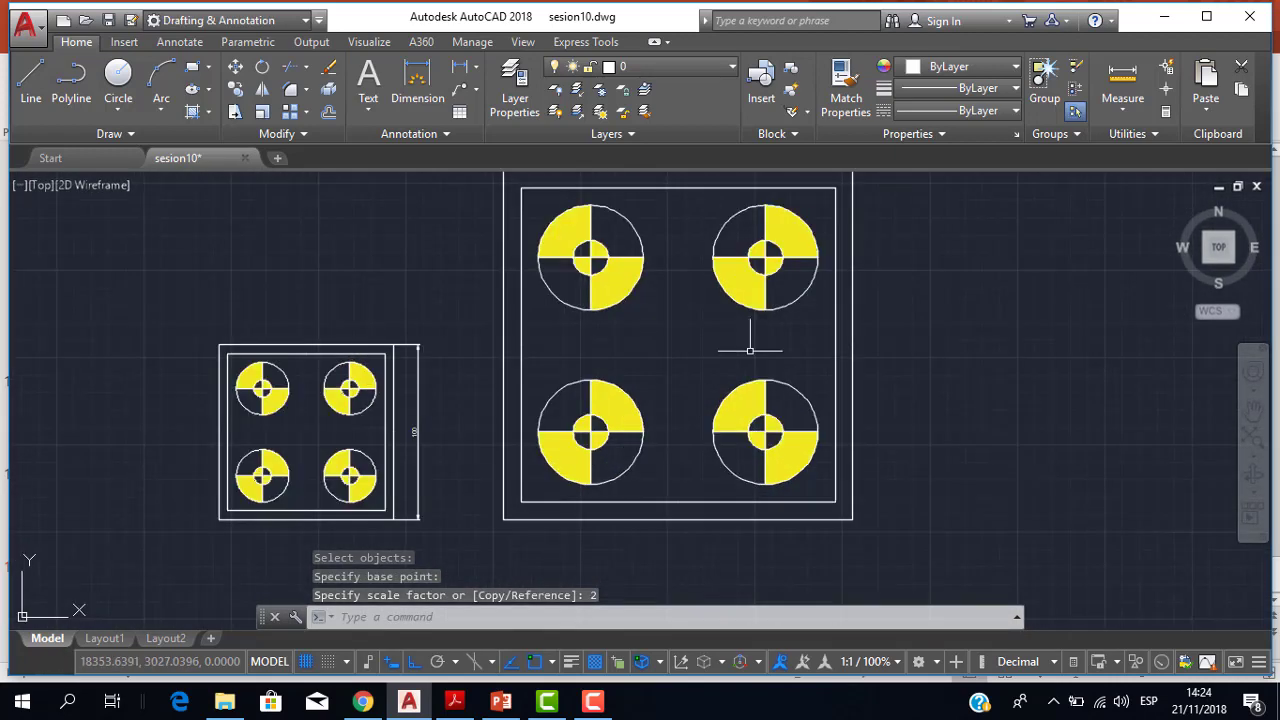
scroll(835, 366, down, 2)
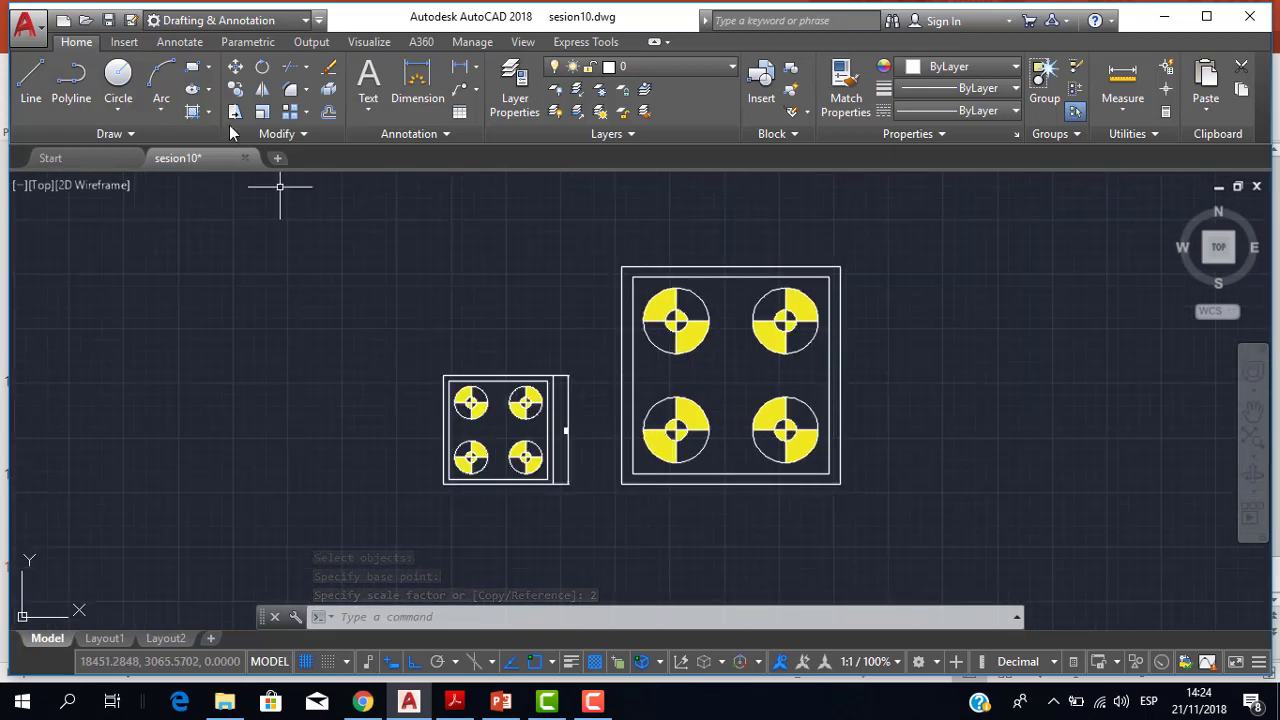
Dimension the enlarged right plate's height, showing 200
click(476, 67)
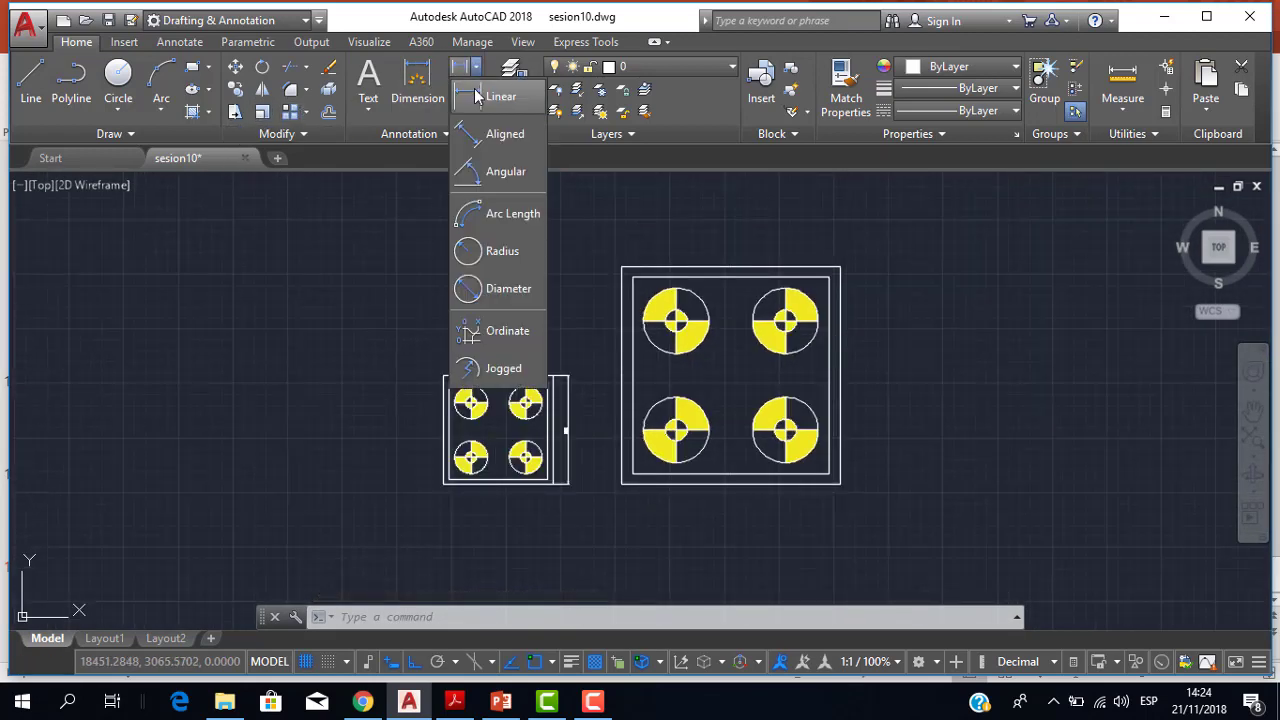
click(494, 96)
click(841, 266)
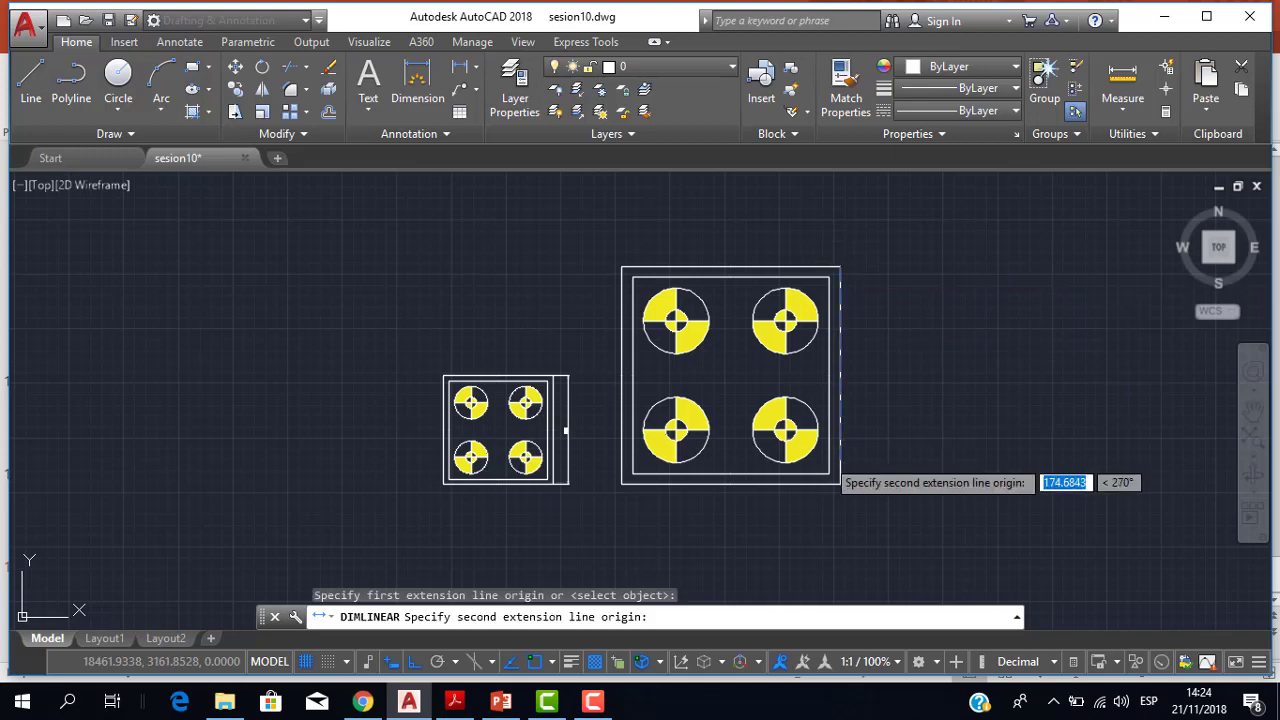
click(840, 484)
click(879, 412)
scroll(879, 412, up, 5)
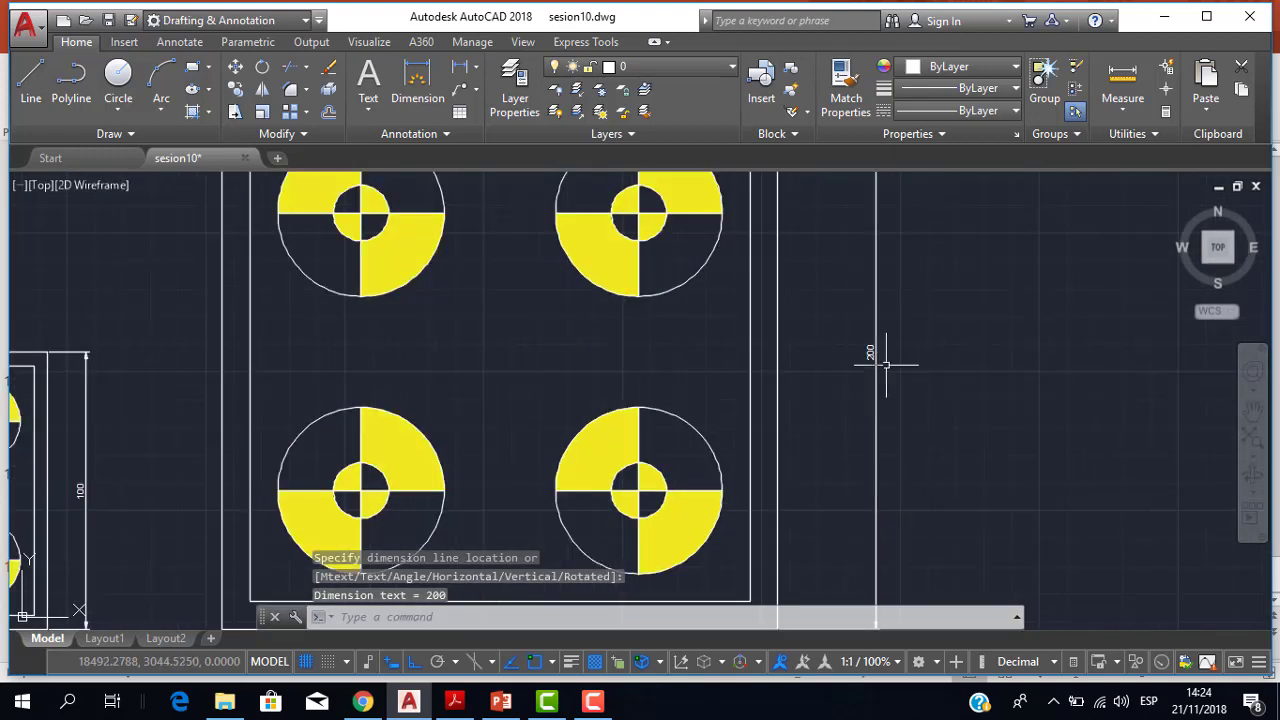
scroll(886, 360, up, 1)
scroll(857, 350, up, 2)
scroll(846, 343, down, 6)
scroll(872, 348, down, 1)
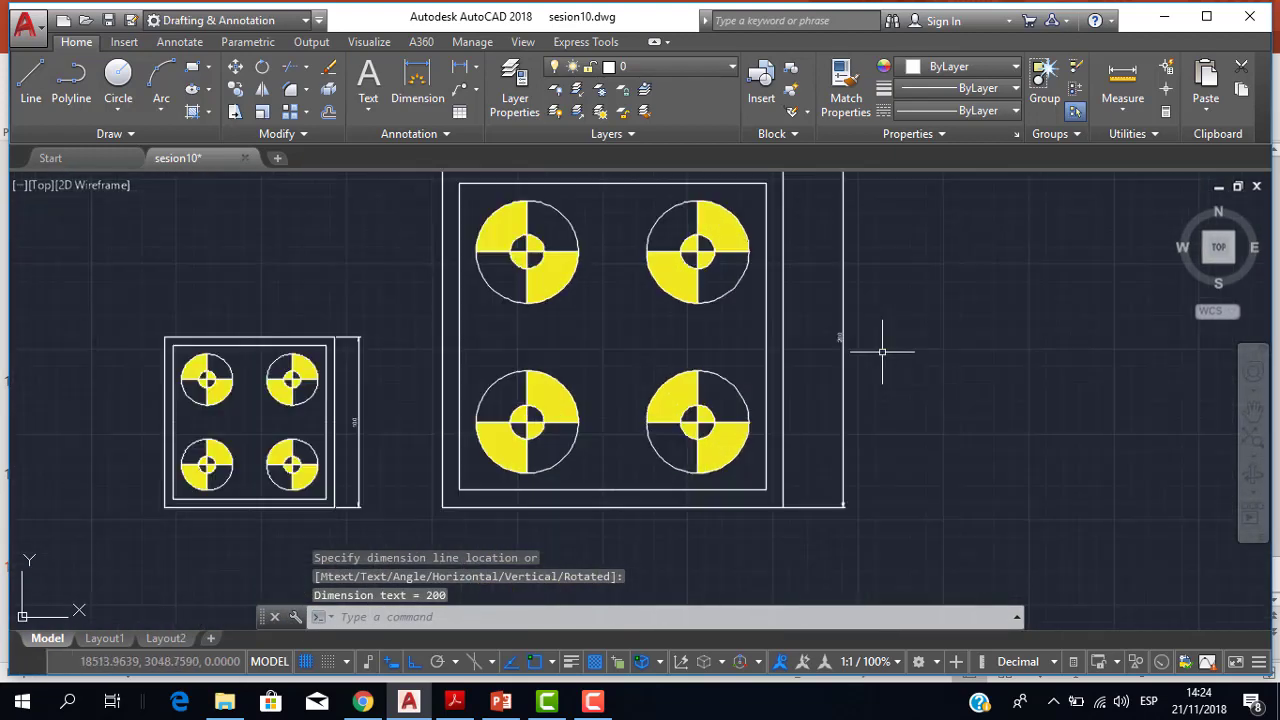
scroll(882, 352, up, 3)
scroll(837, 343, down, 3)
Delete the 200 dimension and undo back to the plate's original size
click(849, 343)
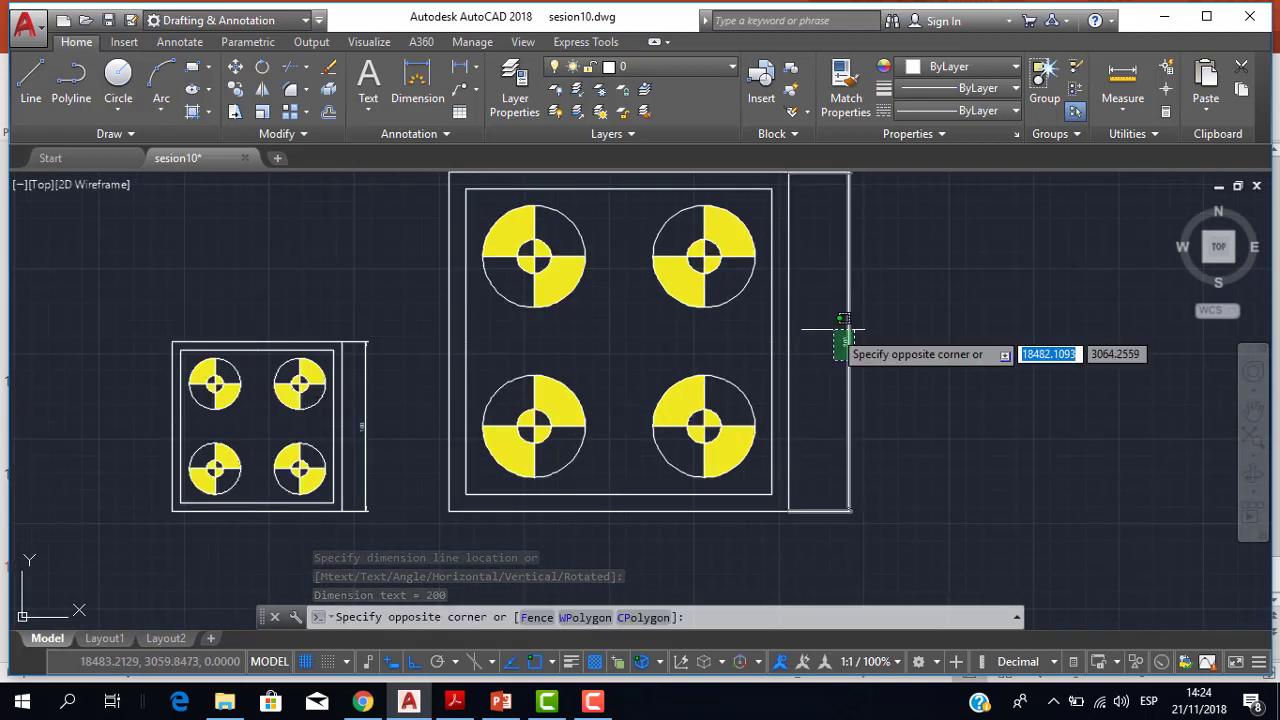
click(833, 329)
key(Delete)
key(ctrl+z)
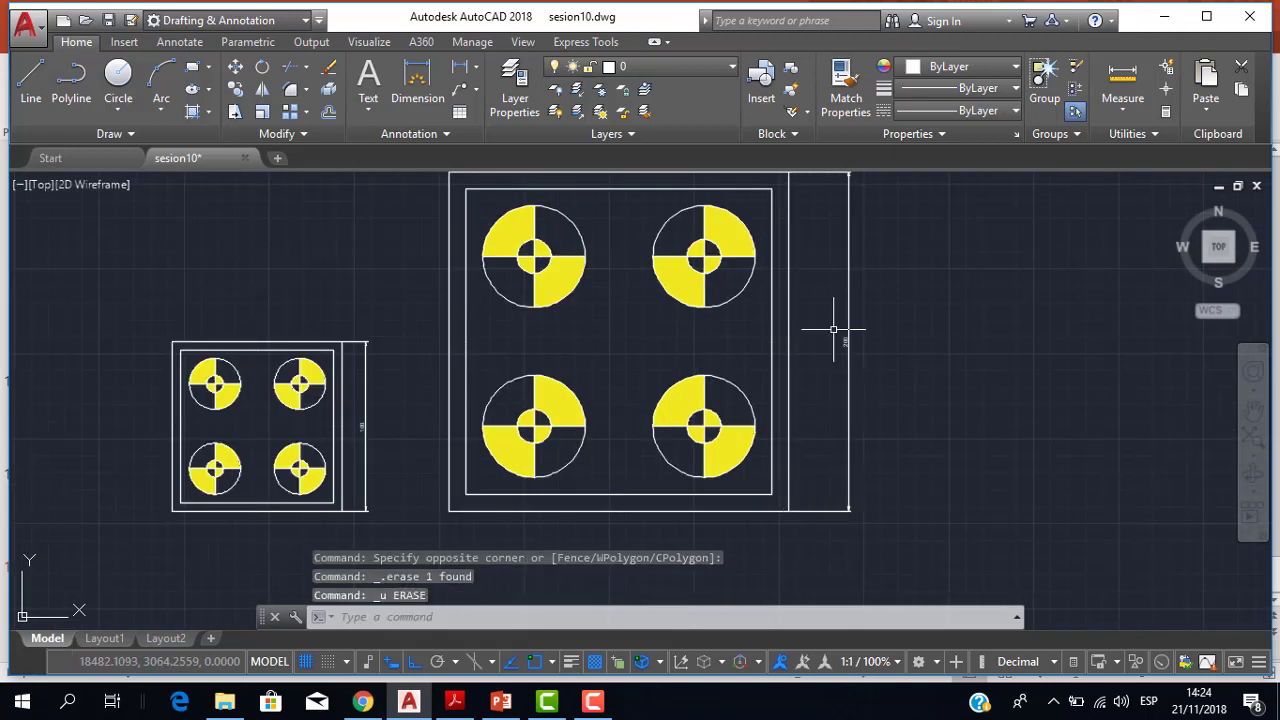
key(ctrl+z)
key(ctrl+z)
key(ctrl+z)
key(ctrl+z)
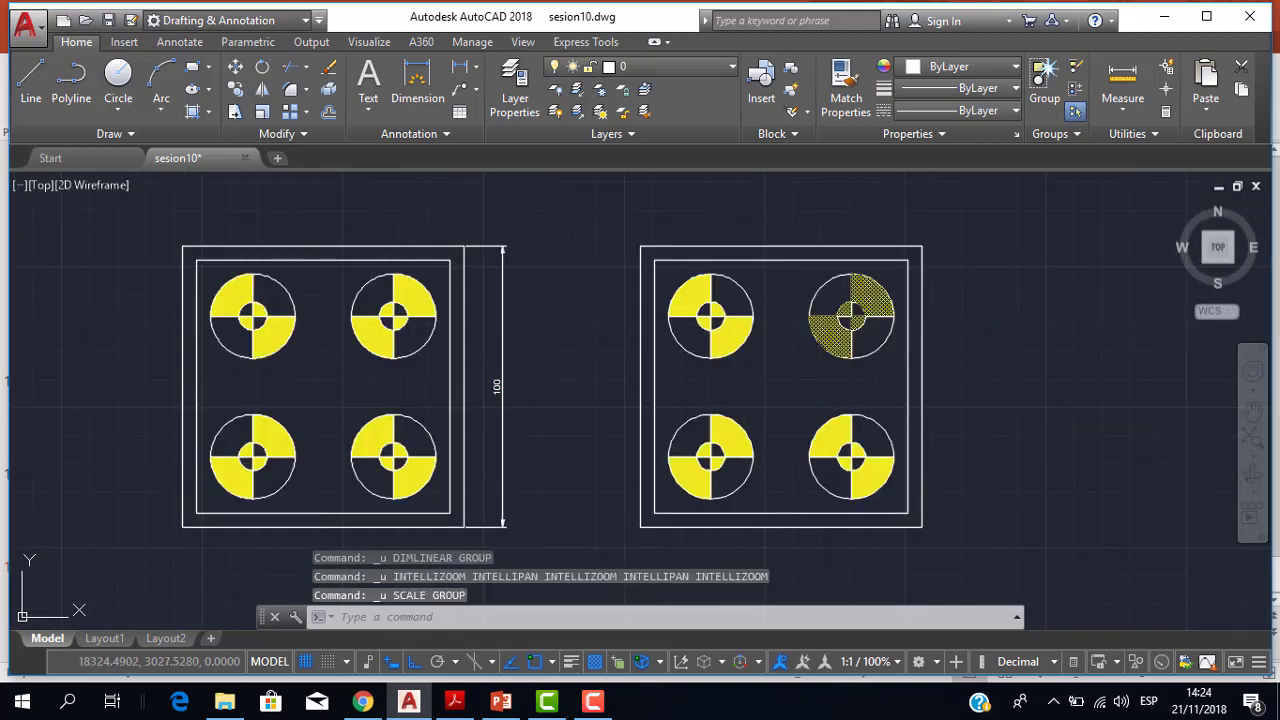
Scale the right plate's 44 objects by 0.5 about its lower-left corner
scroll(850, 330, down, 4)
scroll(790, 300, up, 2)
scroll(641, 277, up, 2)
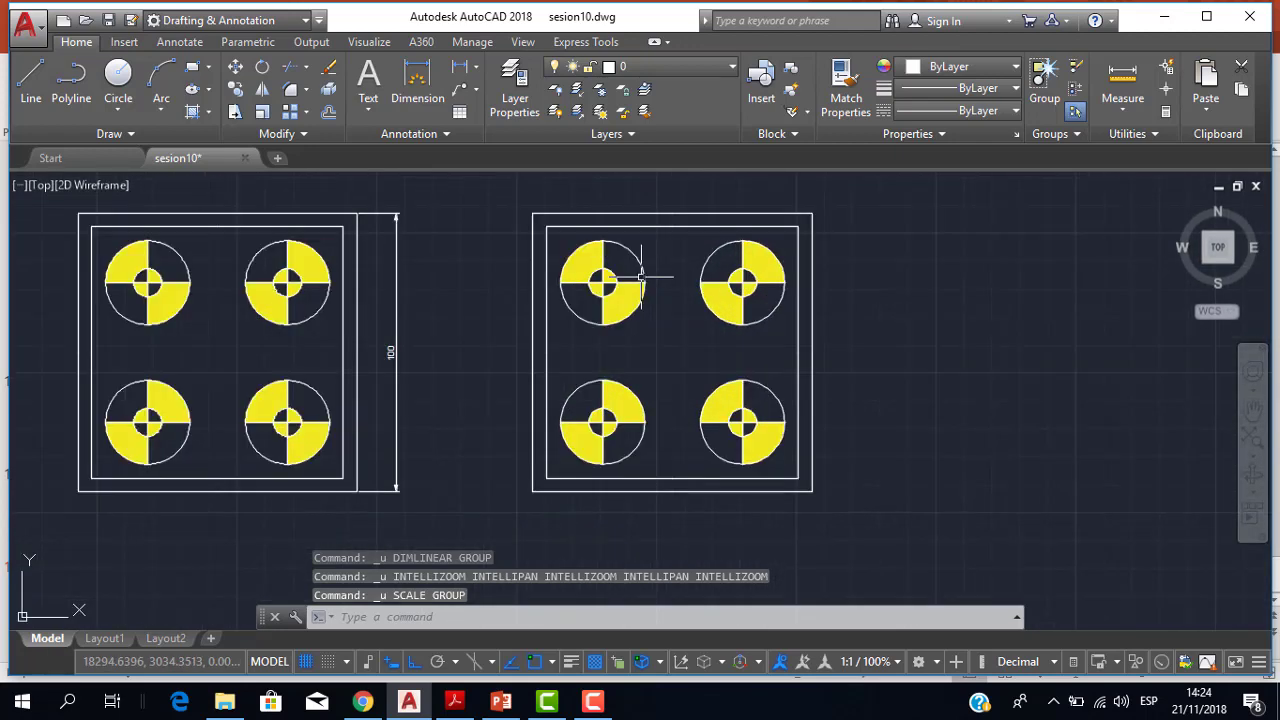
scroll(638, 272, down, 3)
scroll(600, 300, up, 1)
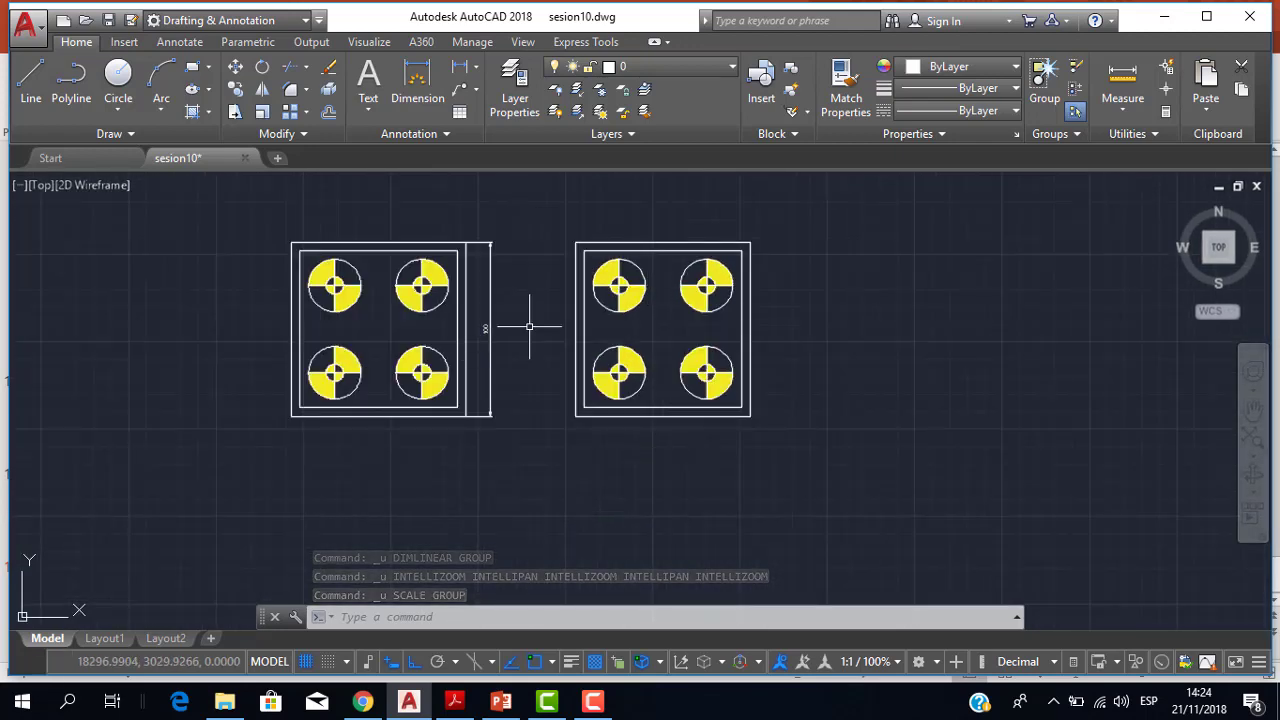
click(263, 112)
click(543, 187)
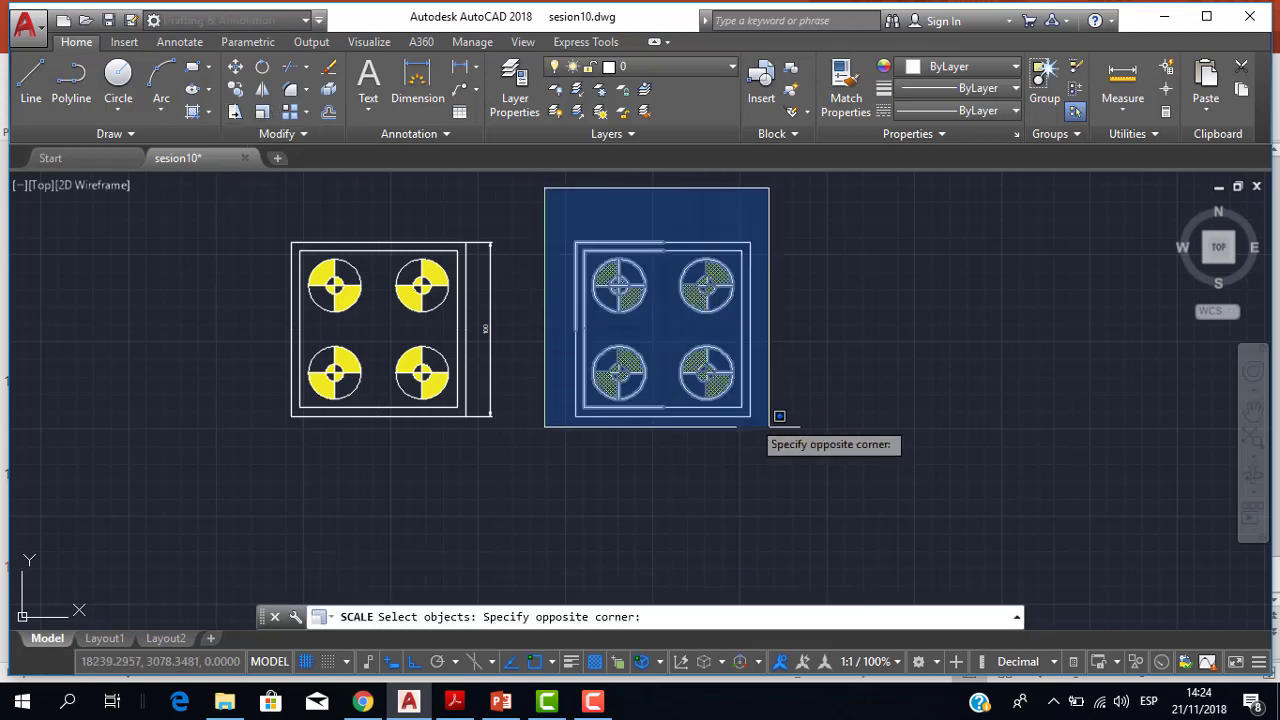
click(836, 456)
key(Return)
scroll(592, 430, up, 2)
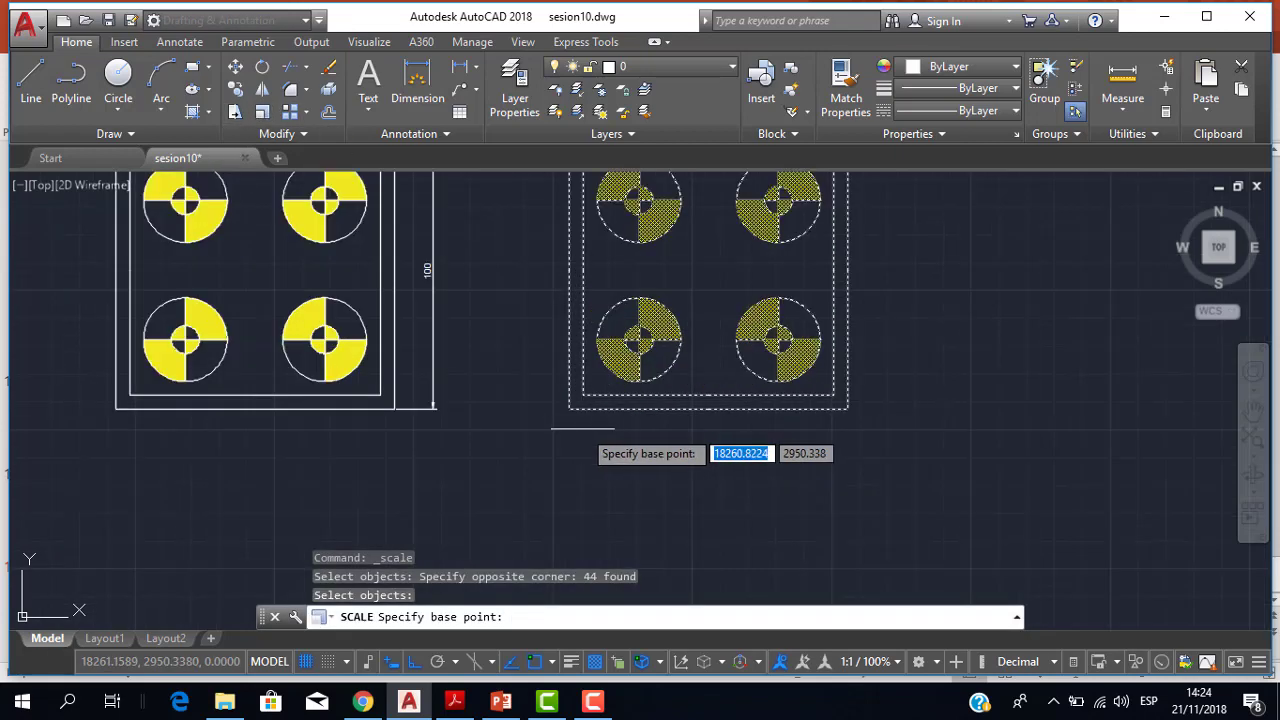
click(570, 408)
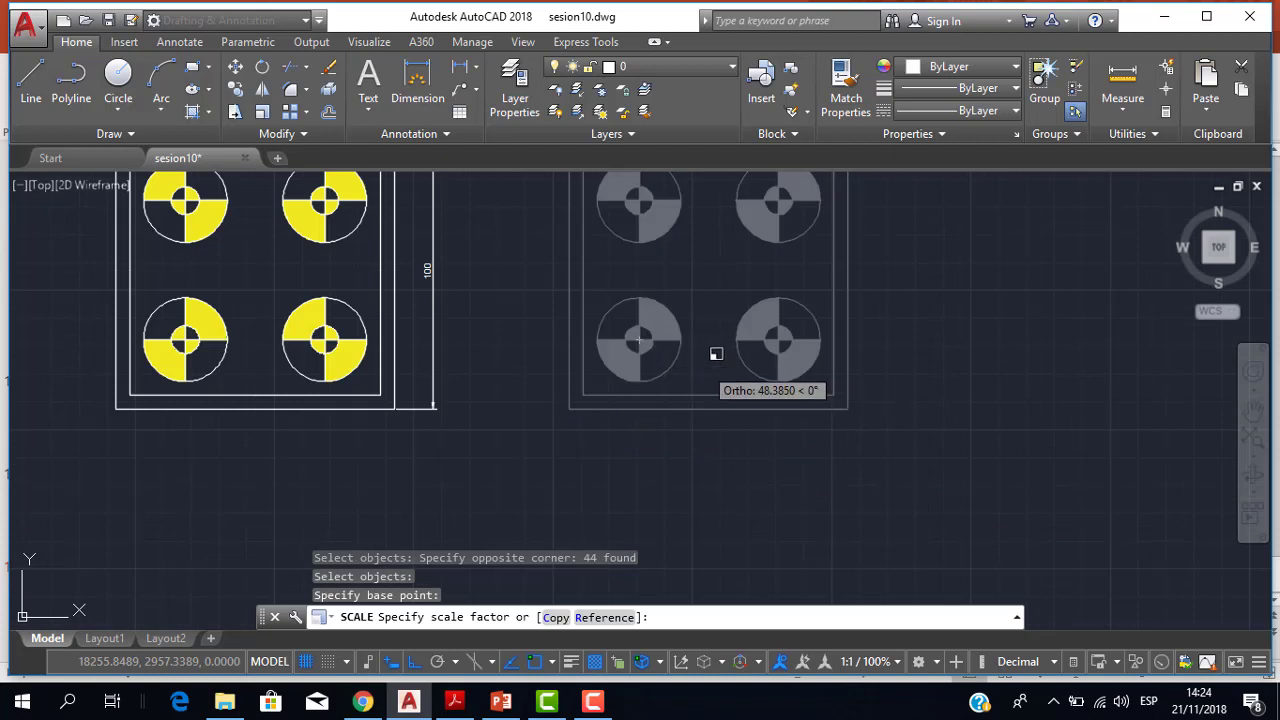
text(0.5)
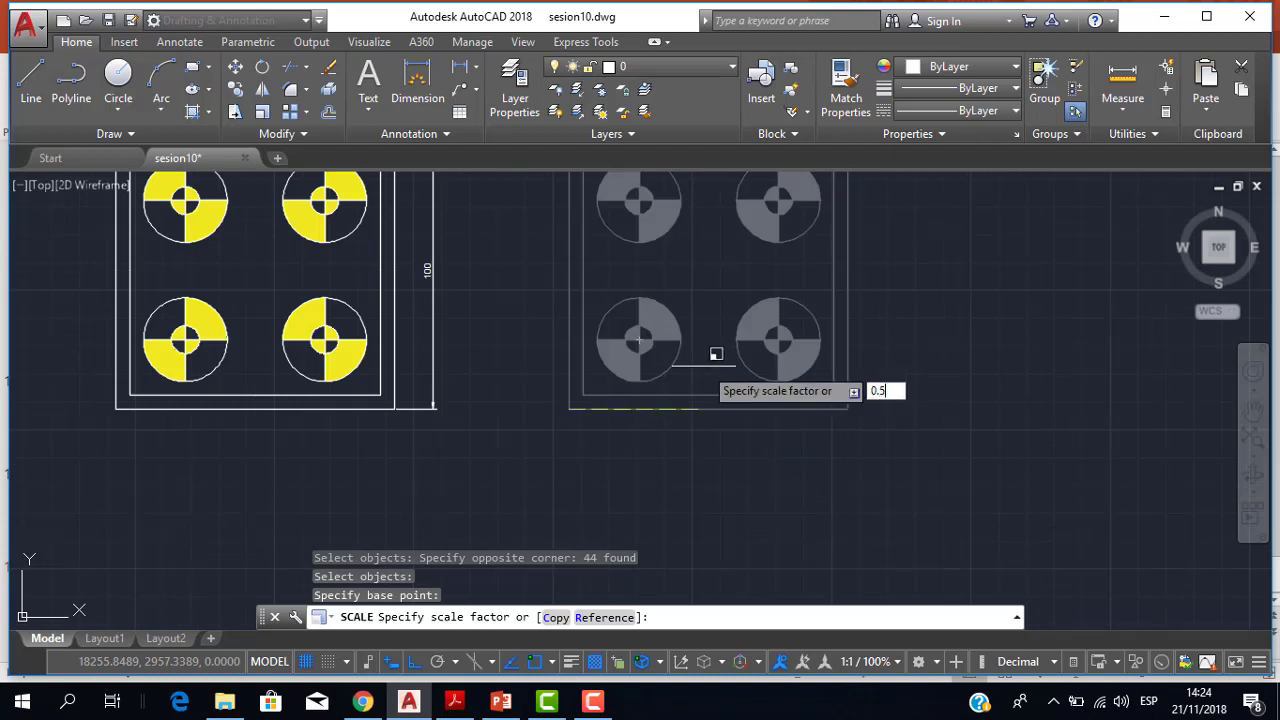
key(Return)
scroll(705, 362, up, 2)
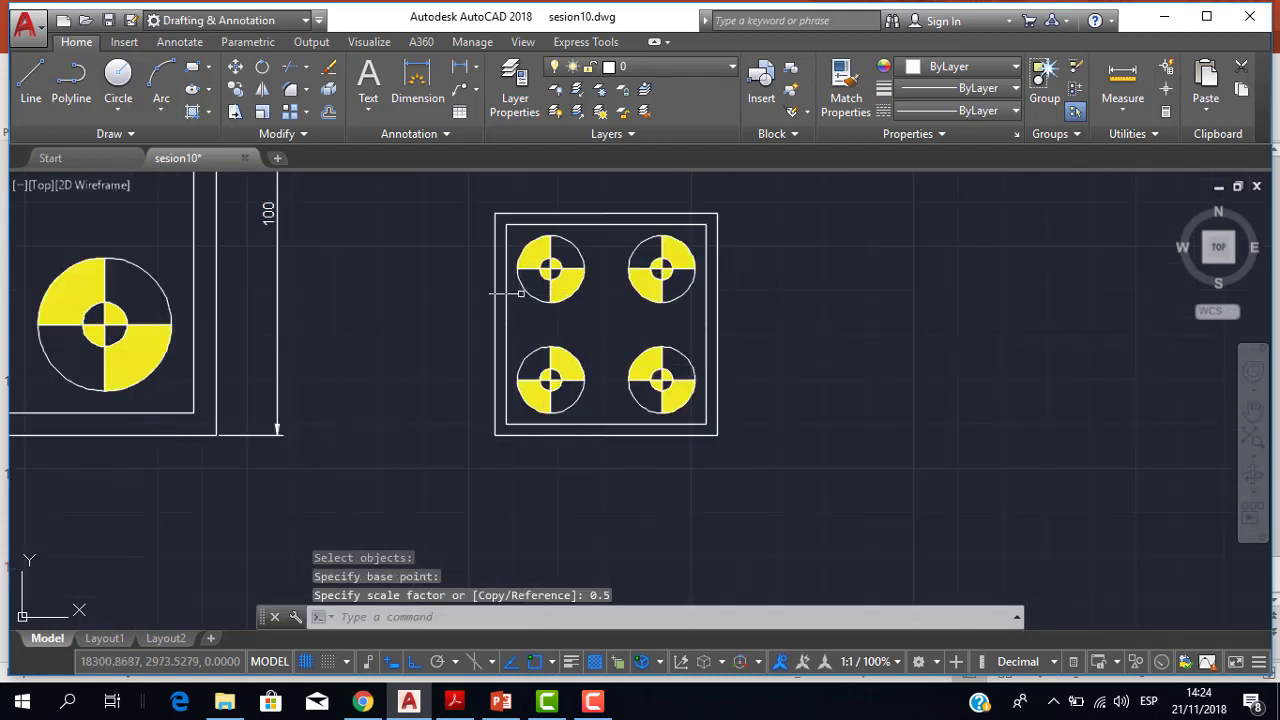
Add a linear dimension of 50 along the small plate's right side
click(458, 68)
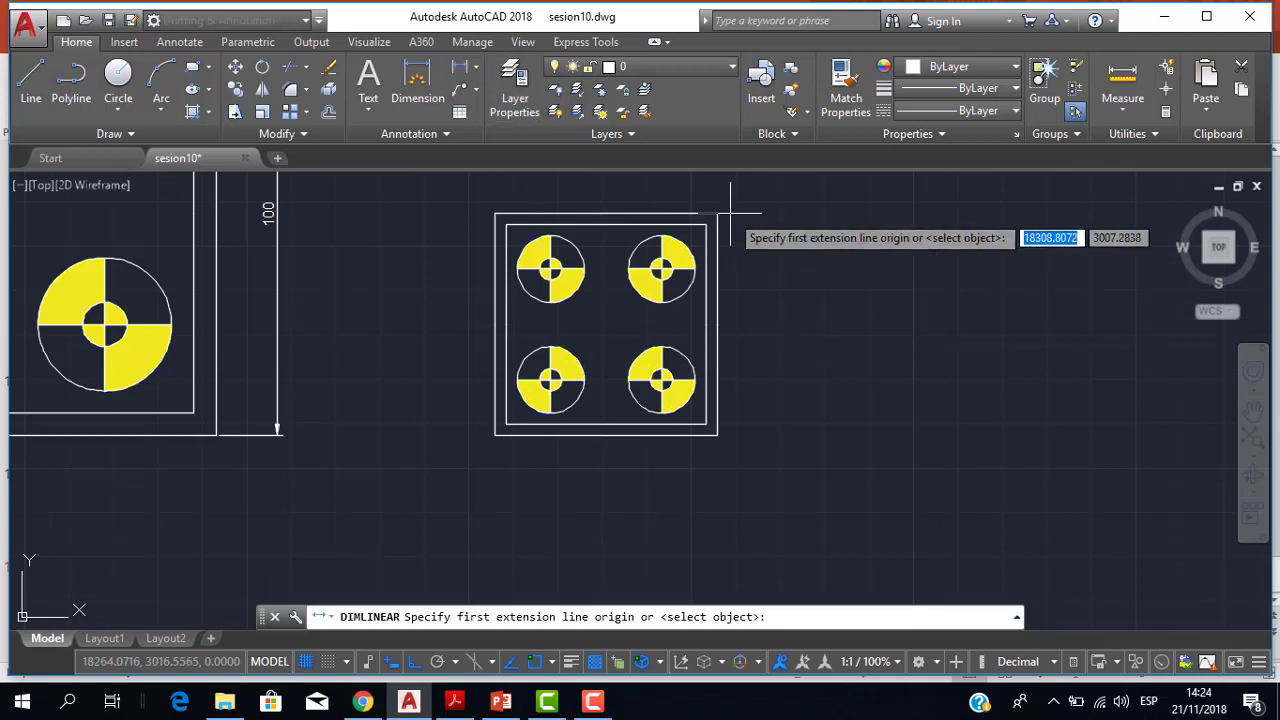
click(717, 214)
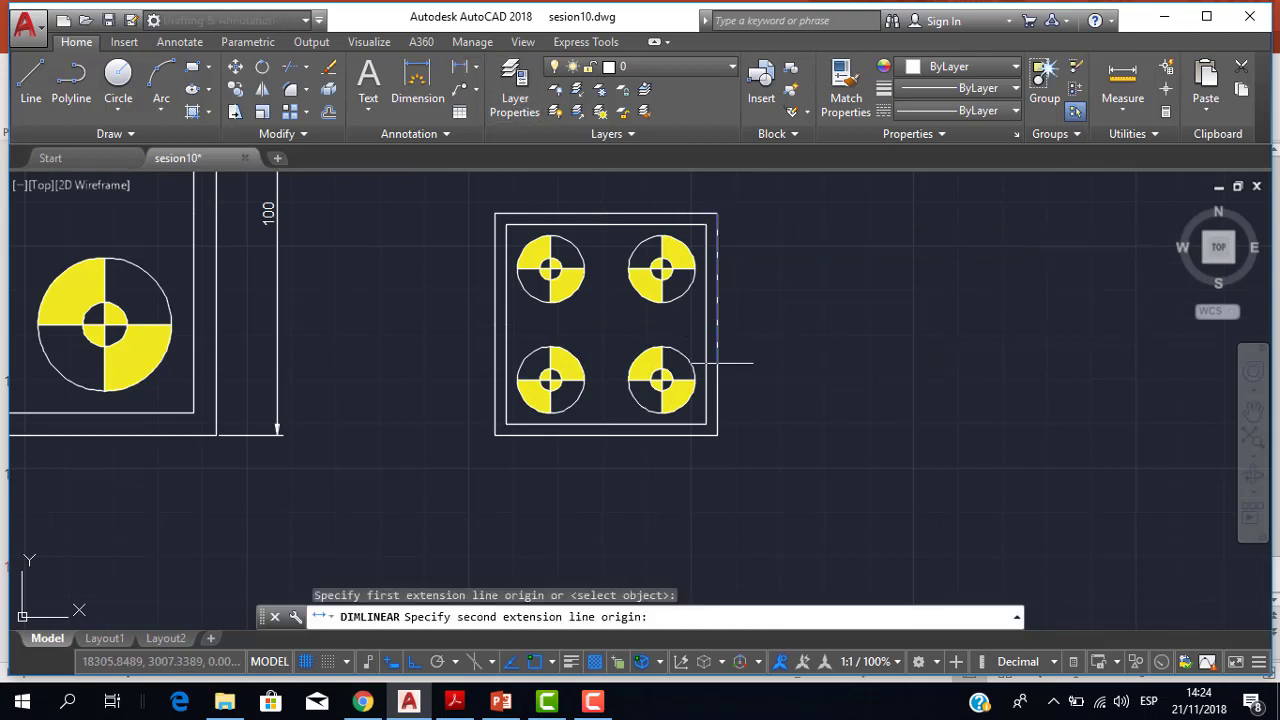
click(716, 433)
click(774, 354)
scroll(774, 354, down, 4)
scroll(700, 285, up, 2)
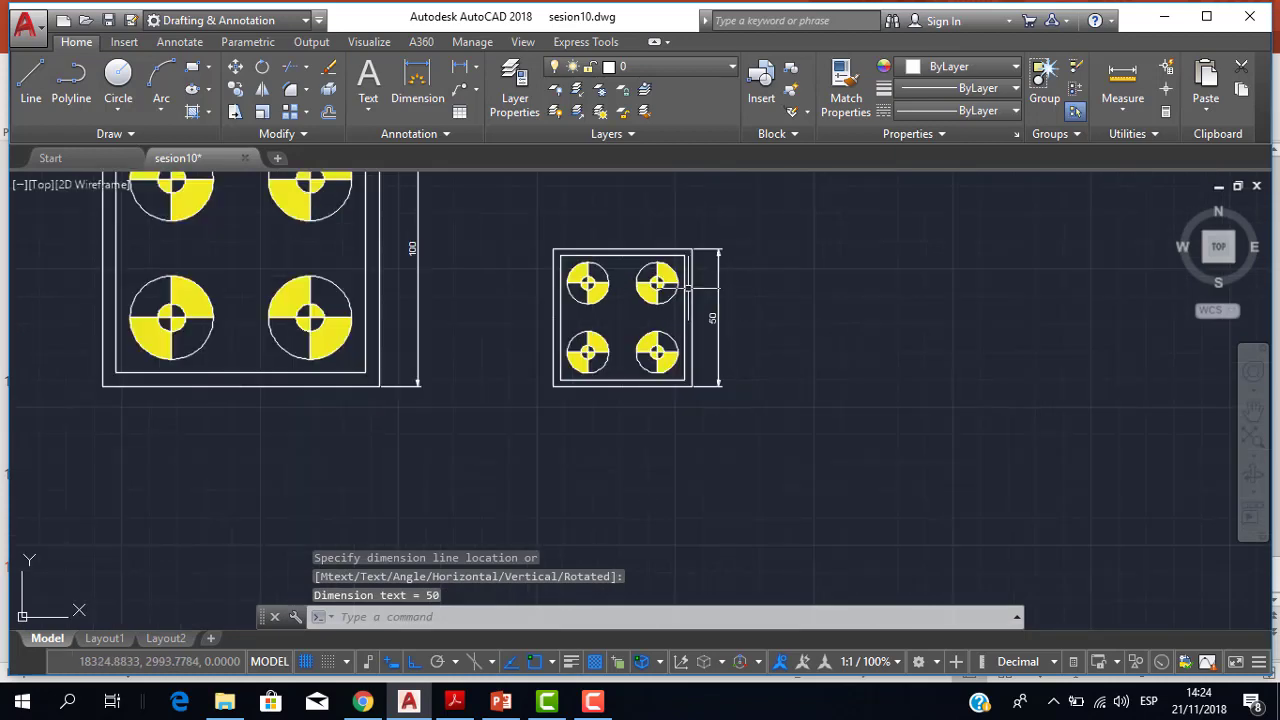
scroll(629, 277, up, 2)
scroll(537, 277, down, 4)
scroll(543, 277, up, 2)
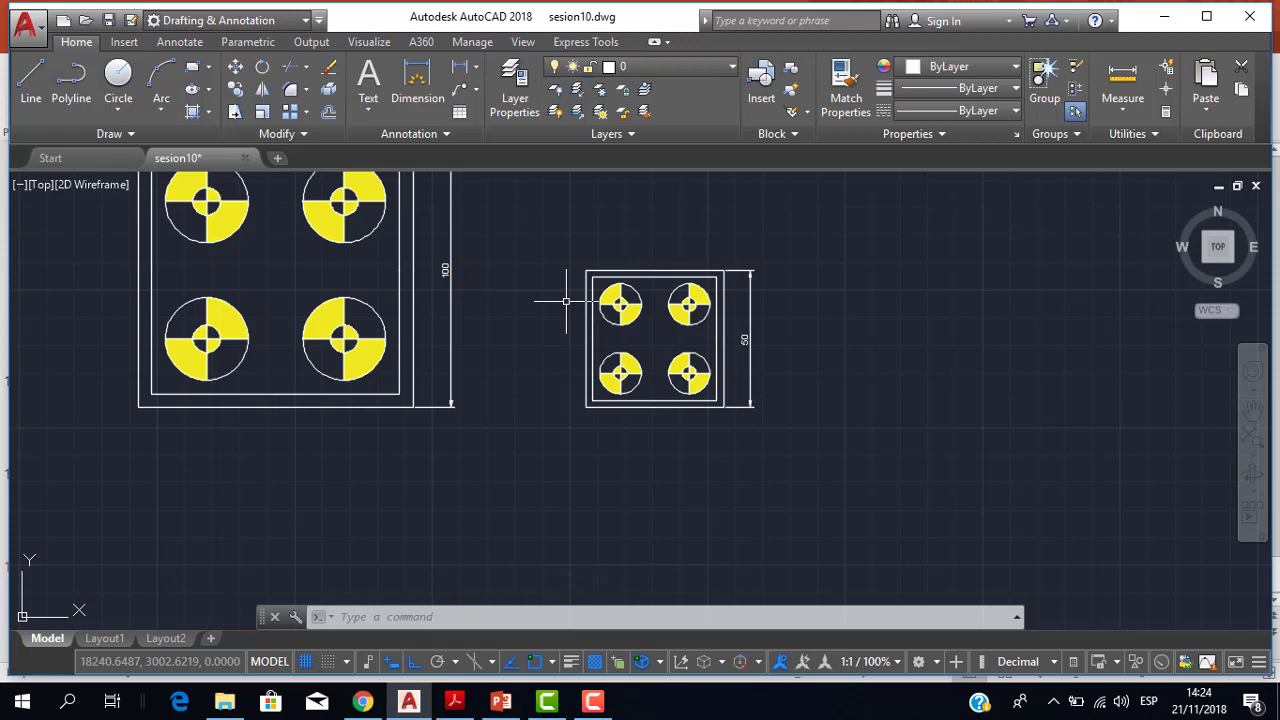
scroll(686, 307, down, 1)
scroll(712, 331, up, 3)
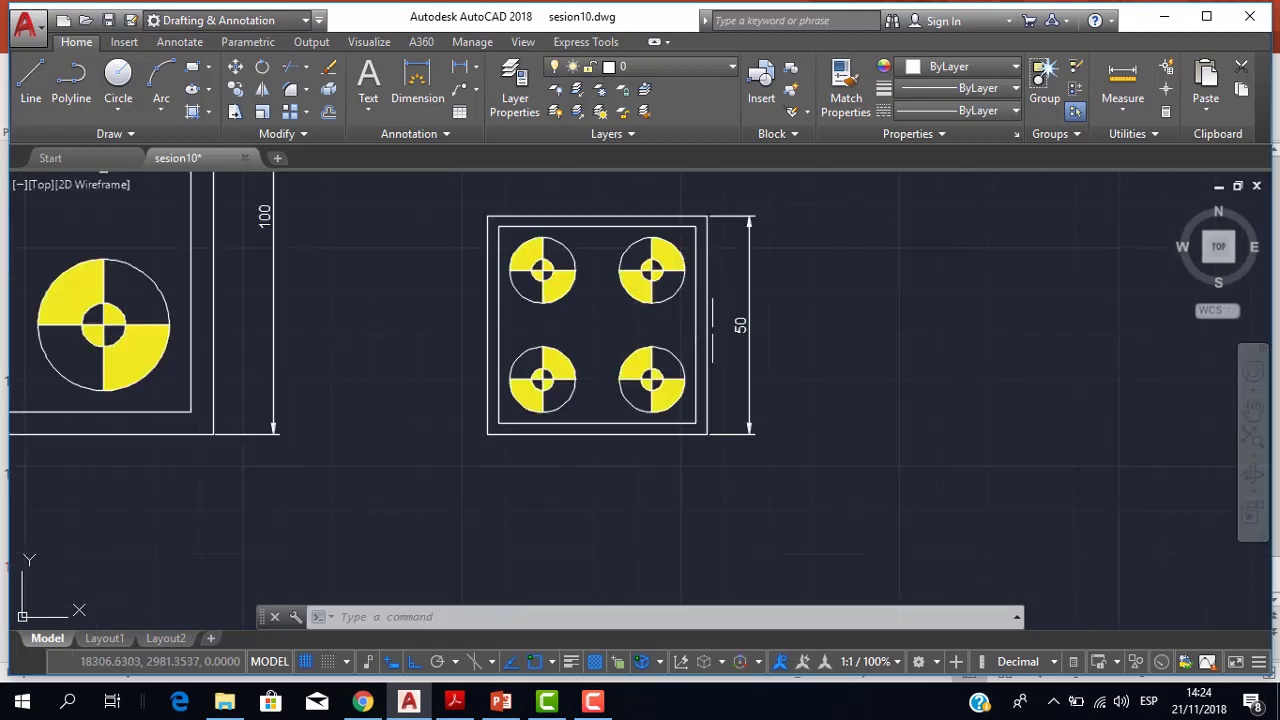
Delete the 50 dimension and the left plate's 100 dimension
click(772, 370)
click(740, 325)
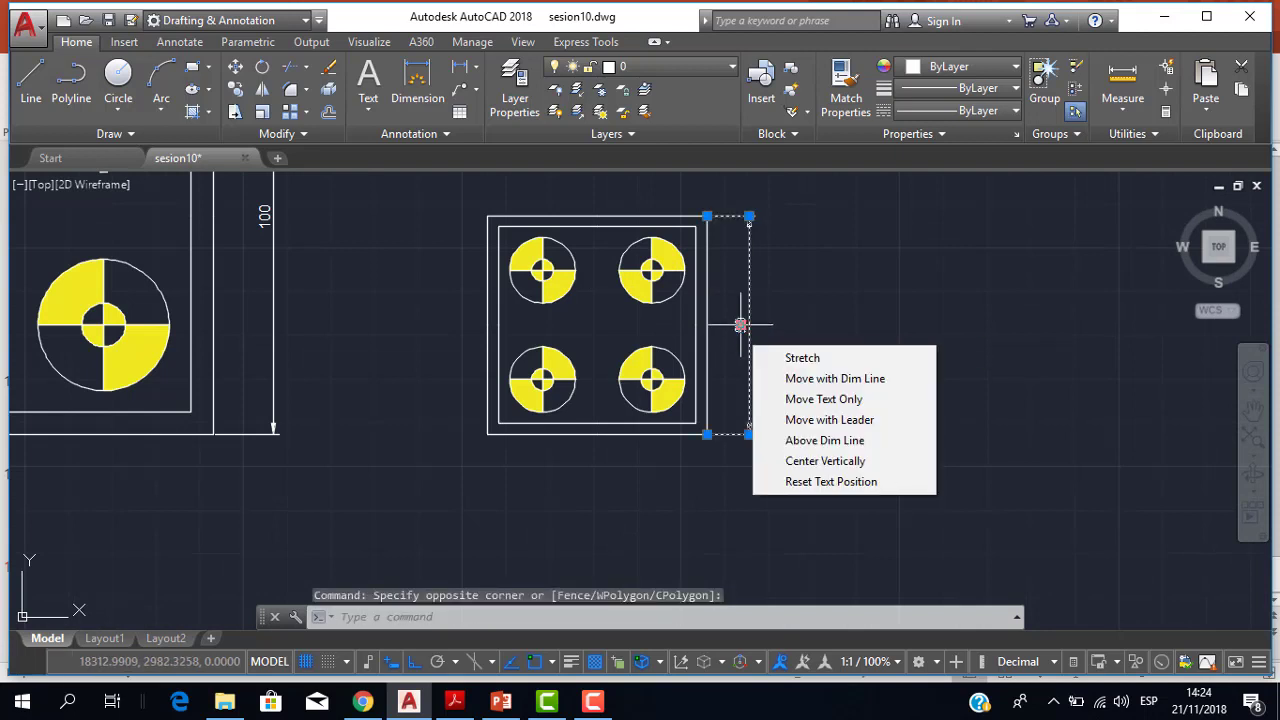
key(Delete)
scroll(830, 290, down, 2)
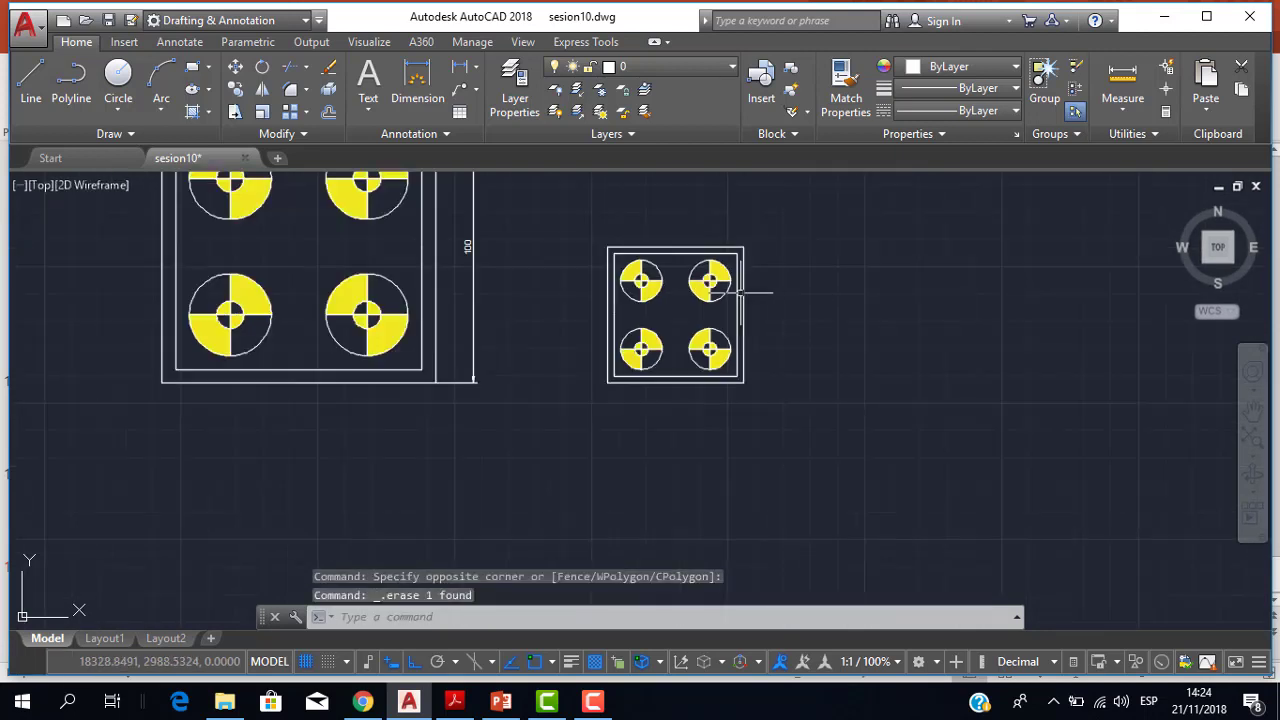
scroll(740, 300, up, 2)
middle_drag(697, 308, 695, 322)
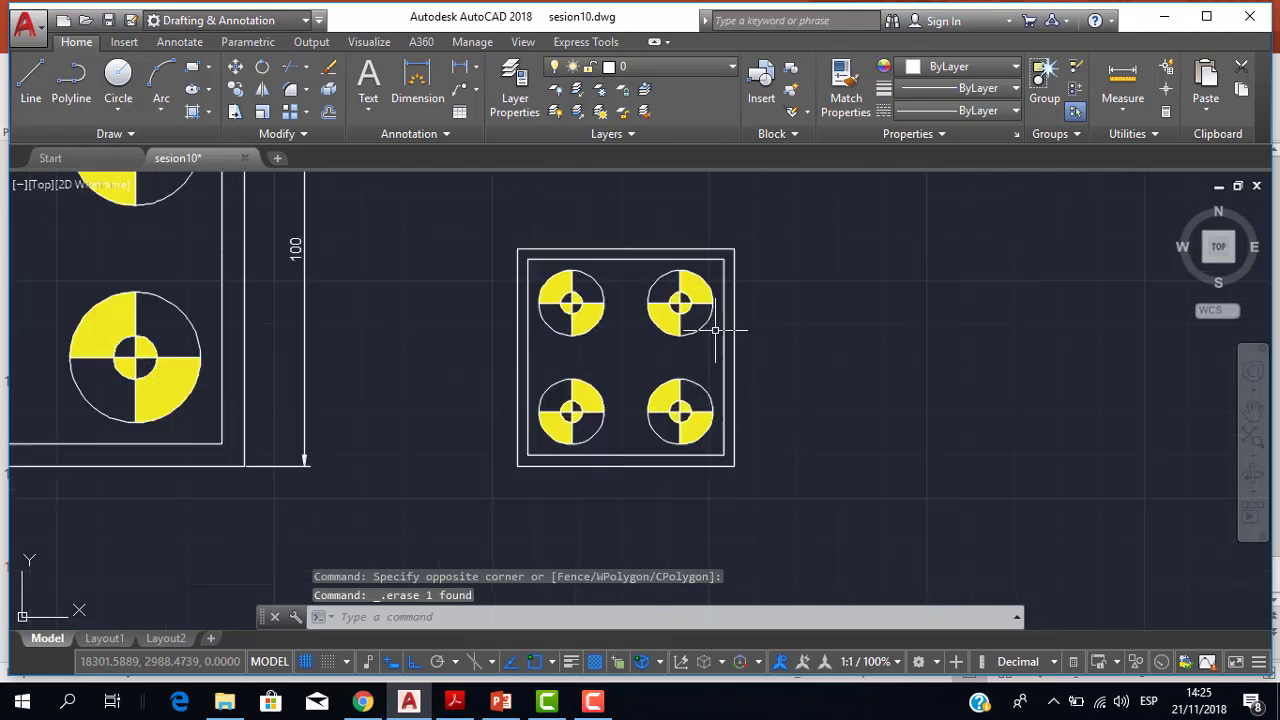
scroll(695, 320, down, 2)
scroll(680, 315, down, 2)
scroll(679, 313, up, 2)
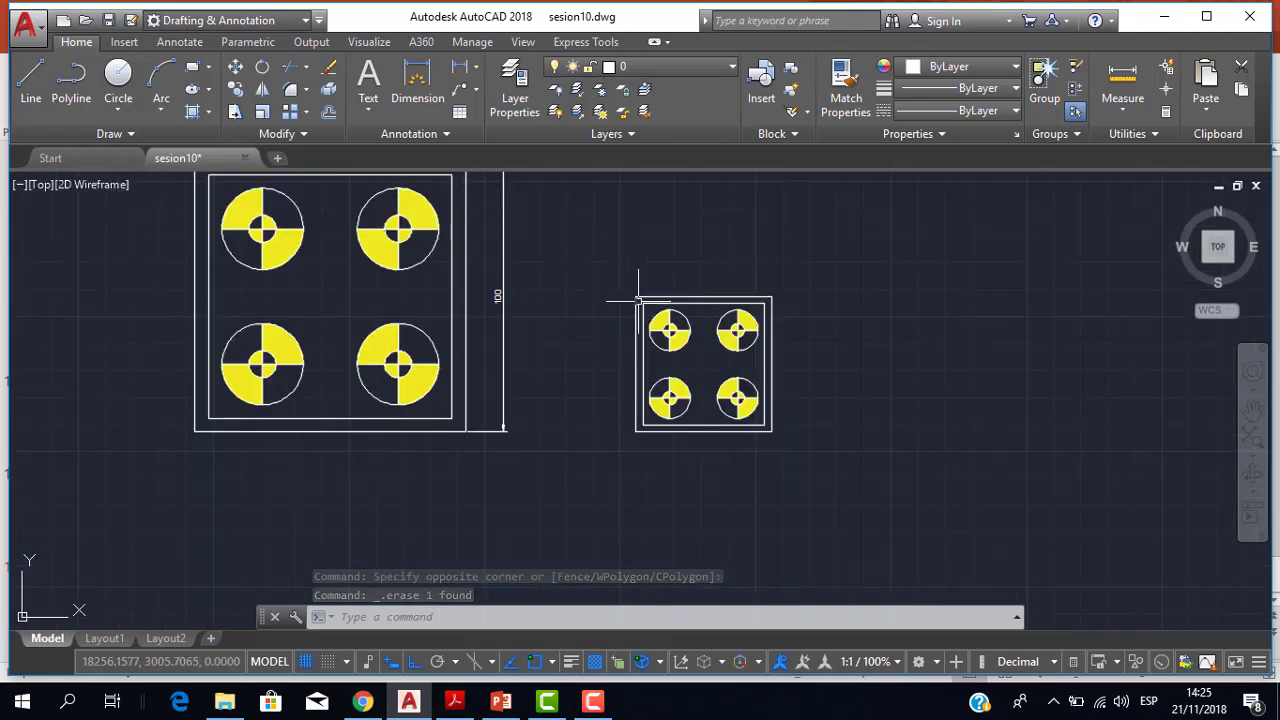
click(503, 289)
click(488, 290)
key(Delete)
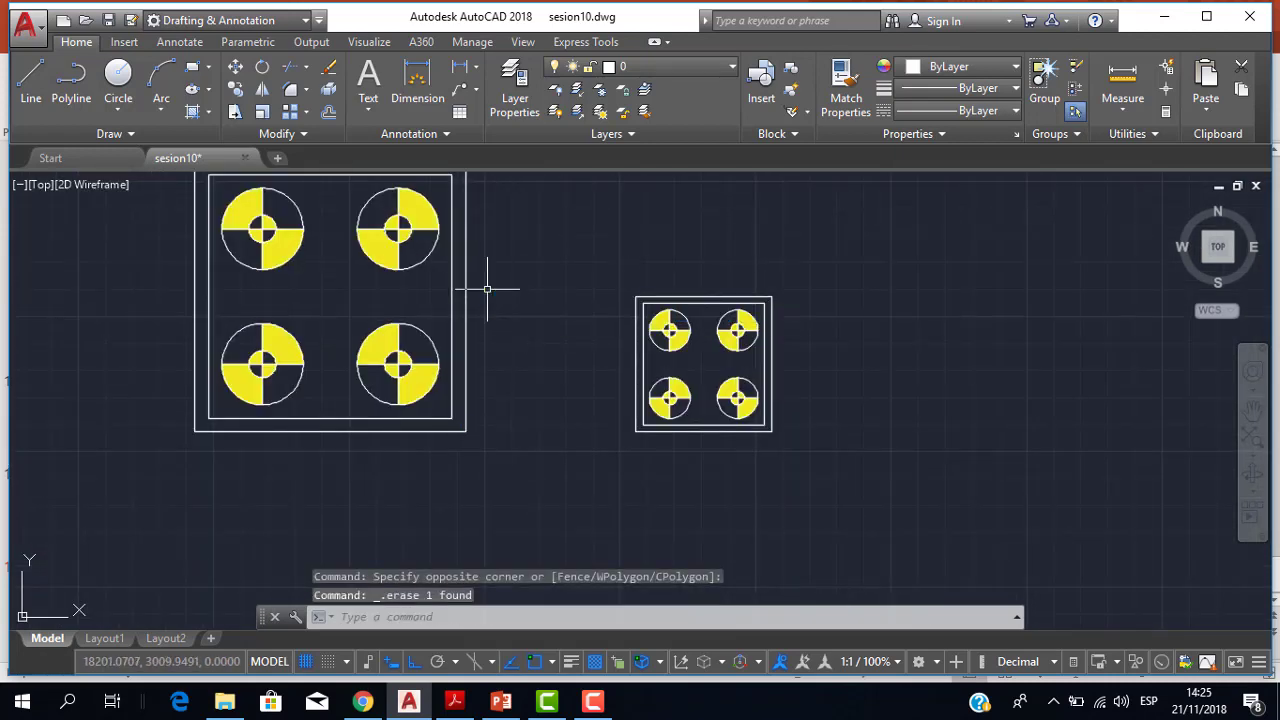
scroll(491, 277, down, 2)
scroll(567, 350, up, 3)
scroll(567, 350, down, 2)
middle_drag(566, 340, 566, 371)
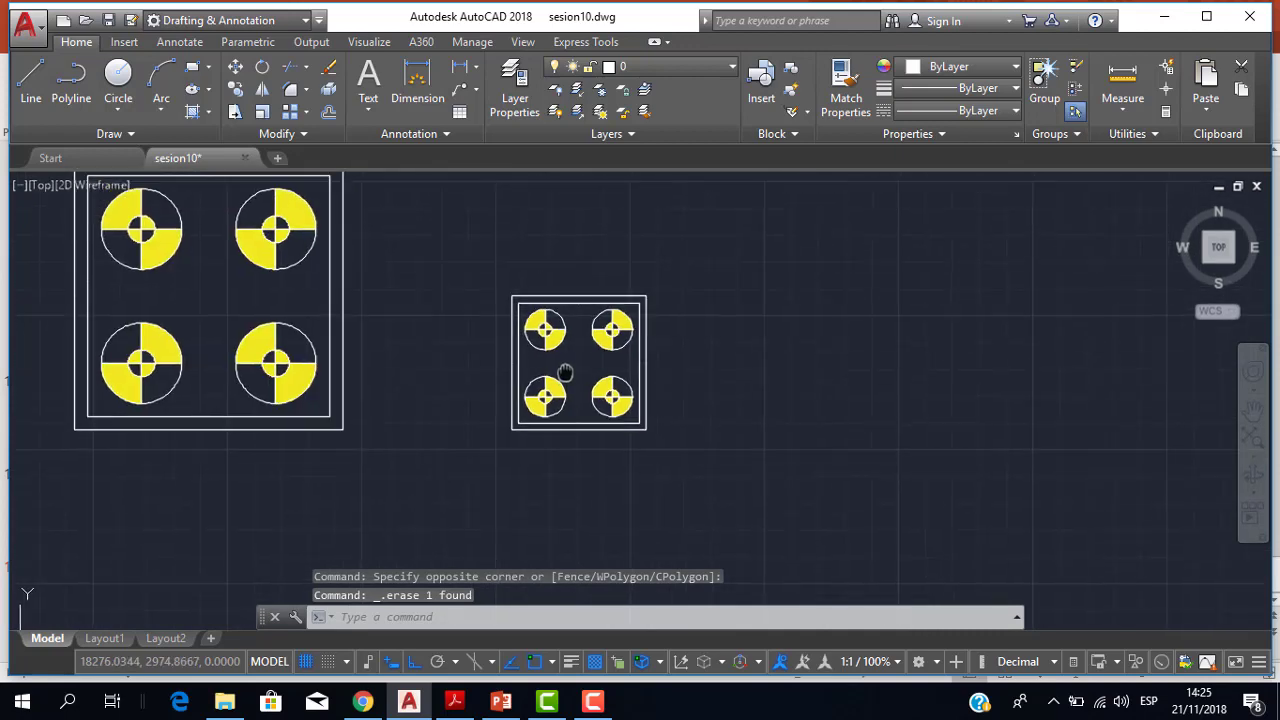
Start scaling the small plate from its lower-left corner, then cancel that attempt
click(263, 111)
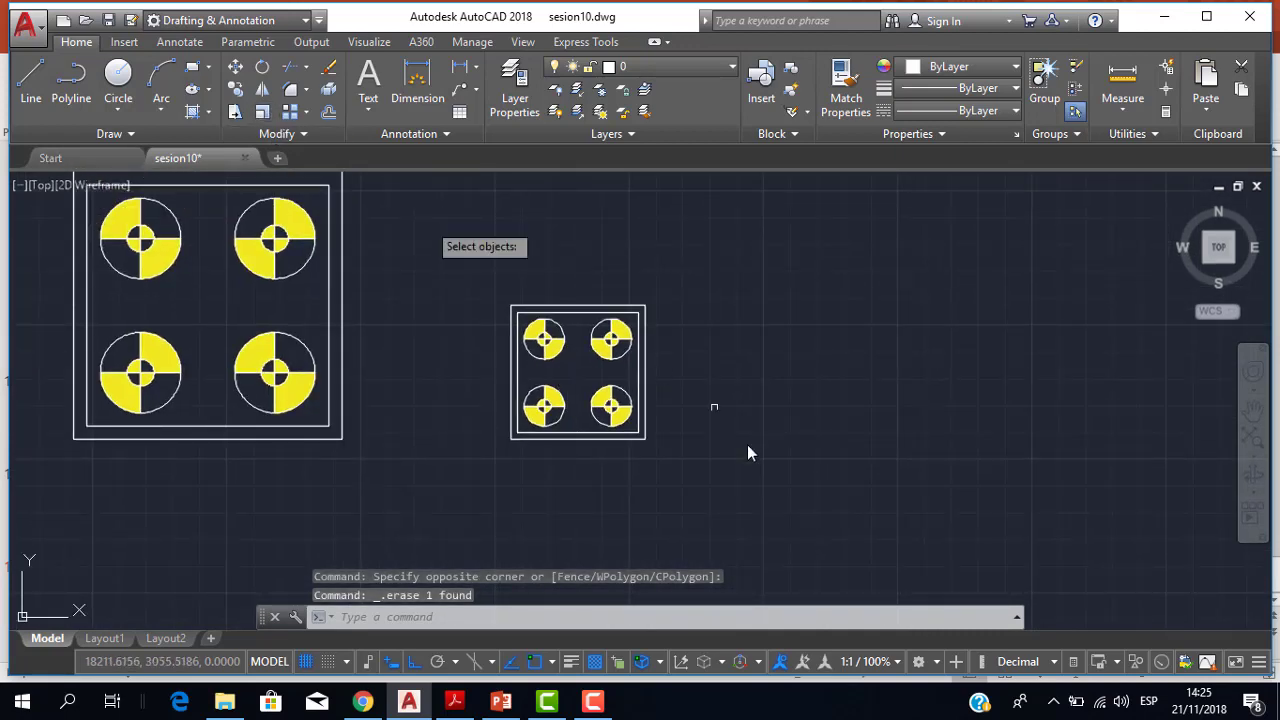
click(746, 459)
click(357, 187)
key(Return)
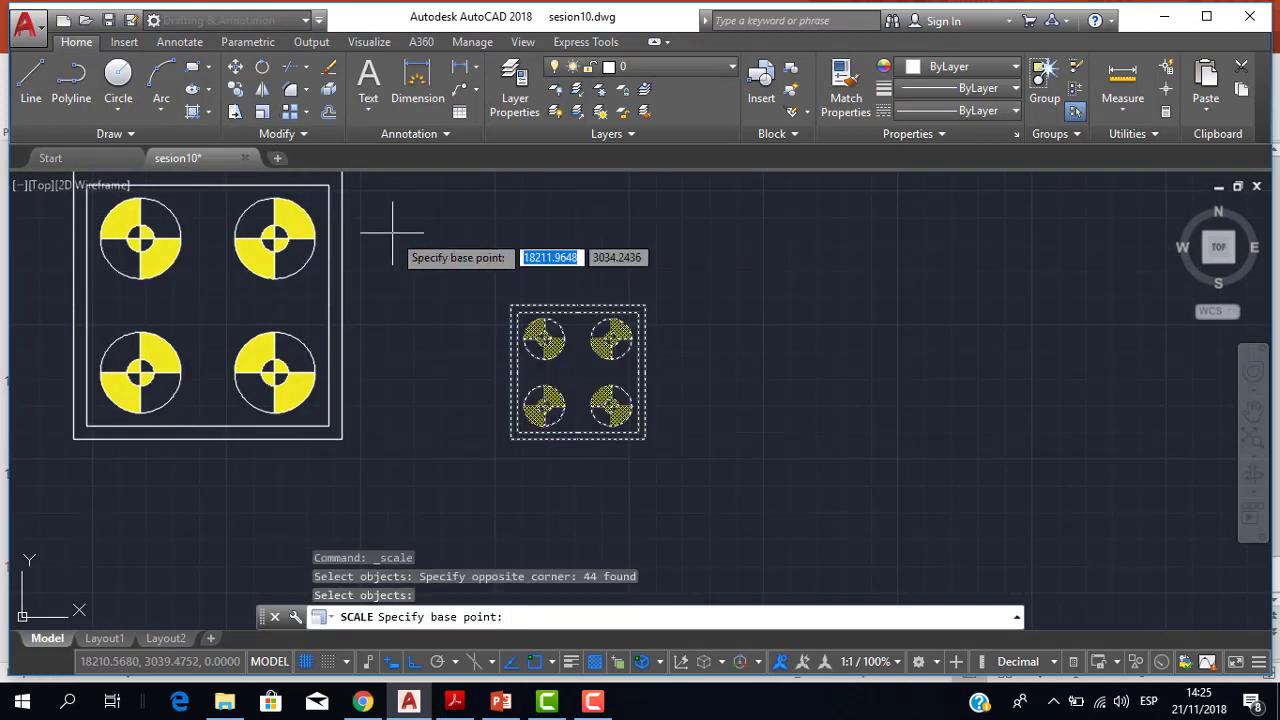
click(518, 434)
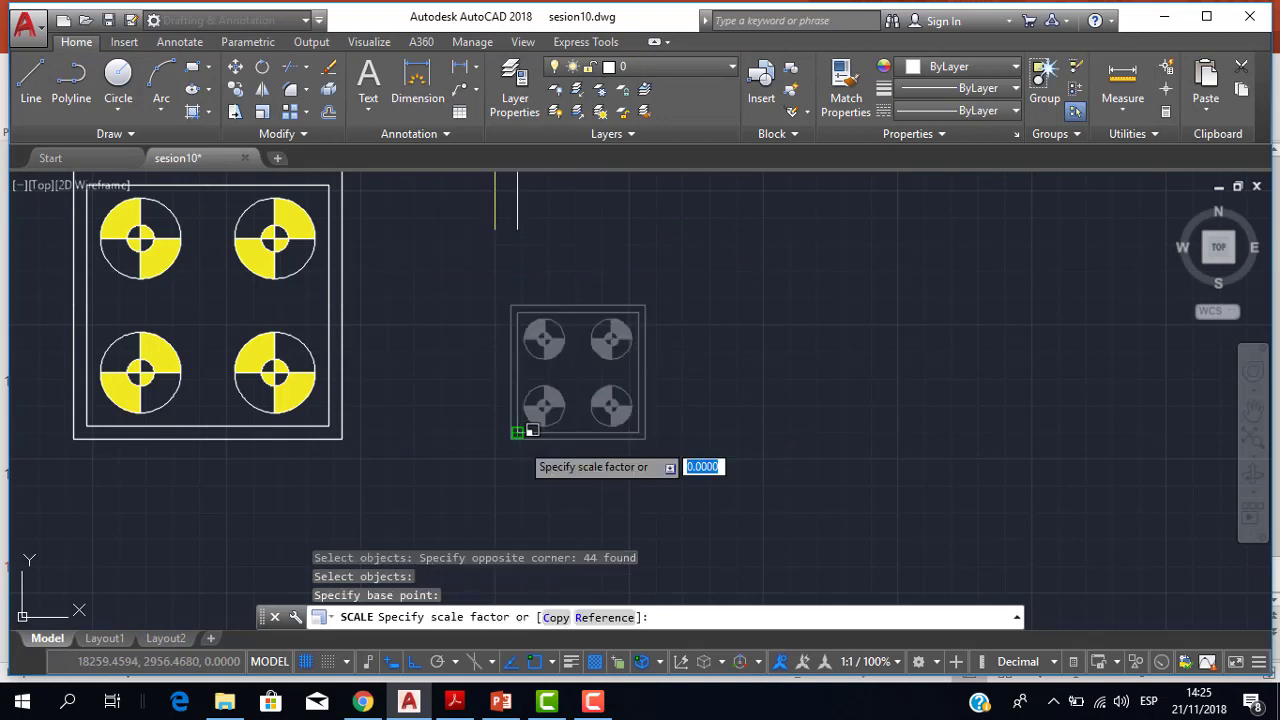
key(Escape)
key(Escape)
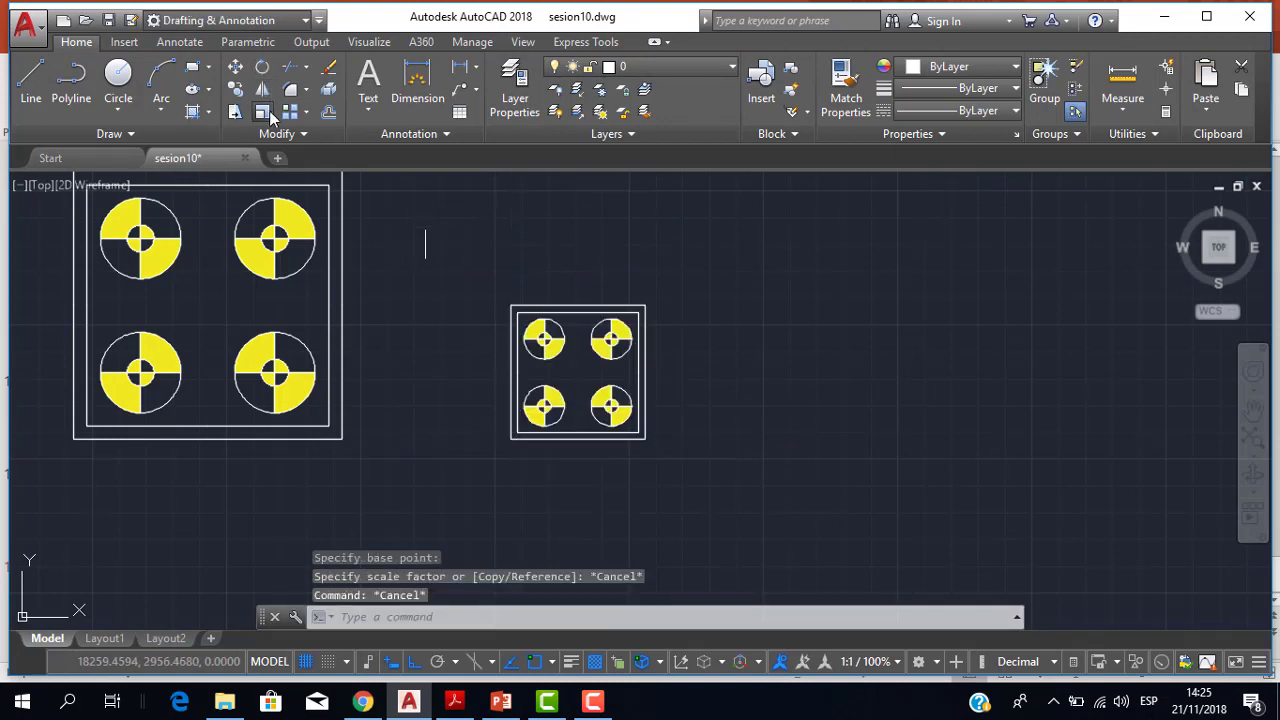
With Ortho off, scale a copy of the small plate by 2, keeping the original
click(262, 112)
click(698, 478)
click(426, 238)
key(Return)
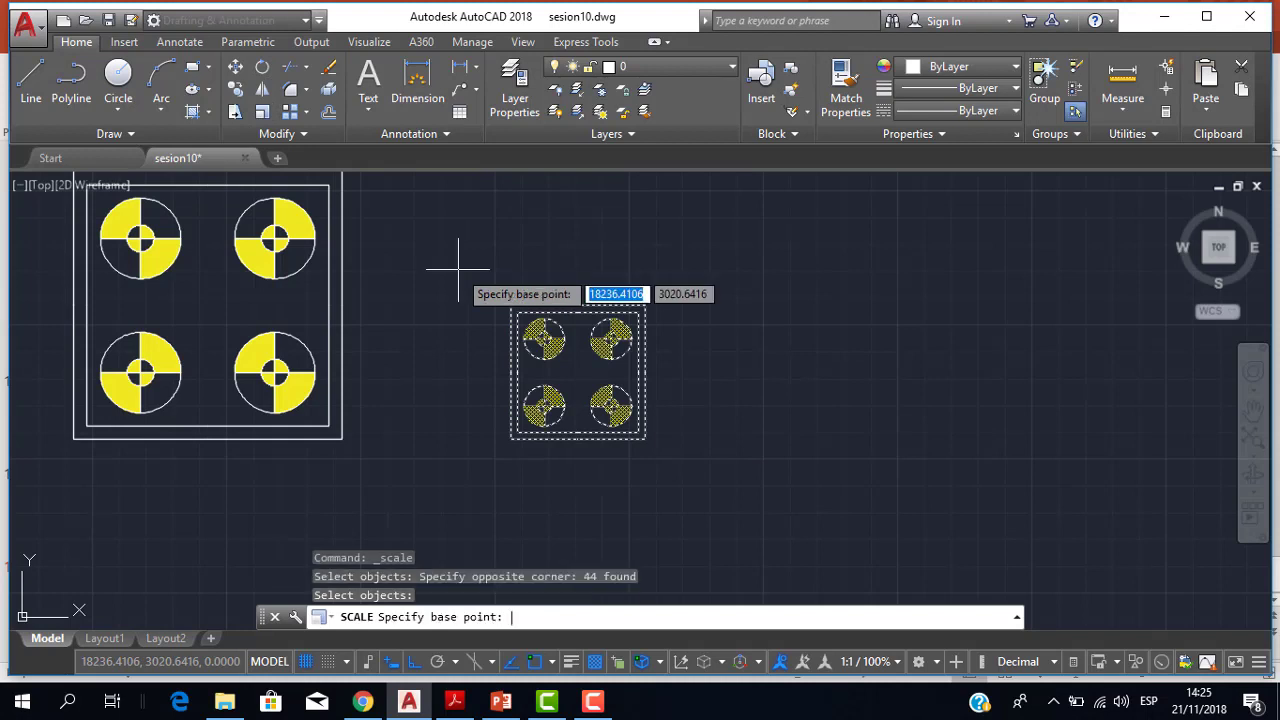
click(512, 437)
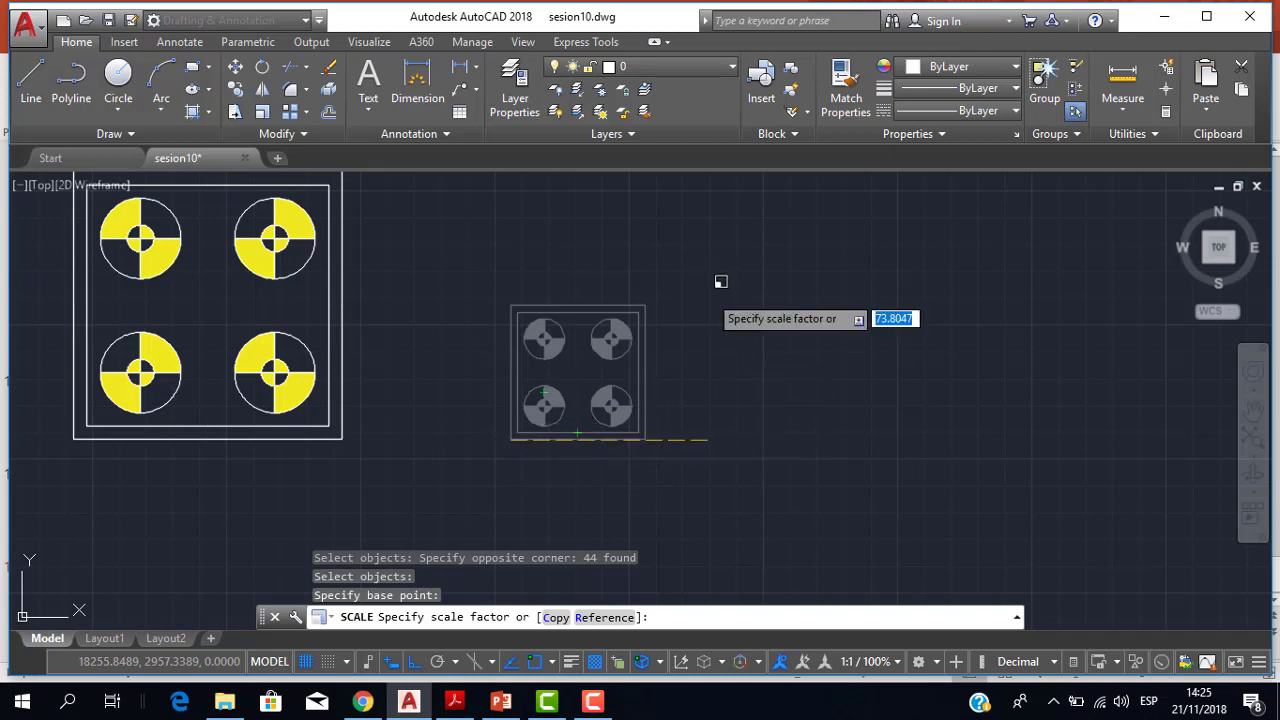
click(413, 663)
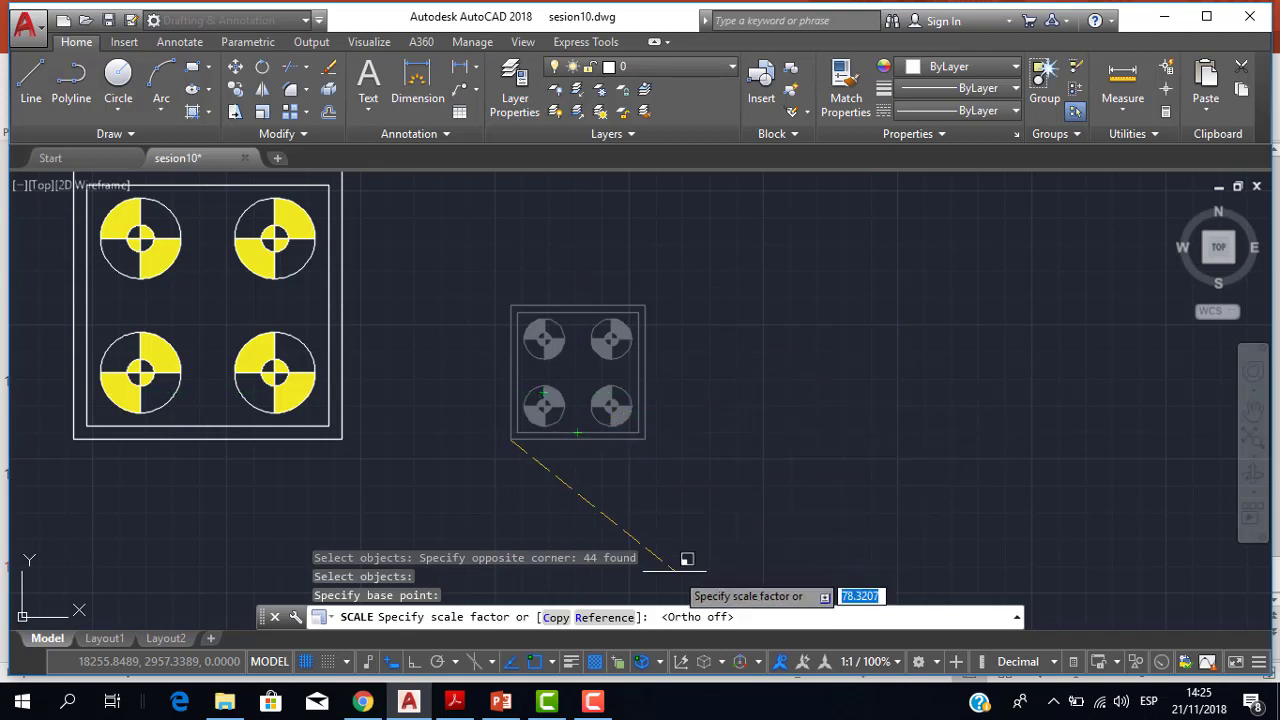
click(557, 618)
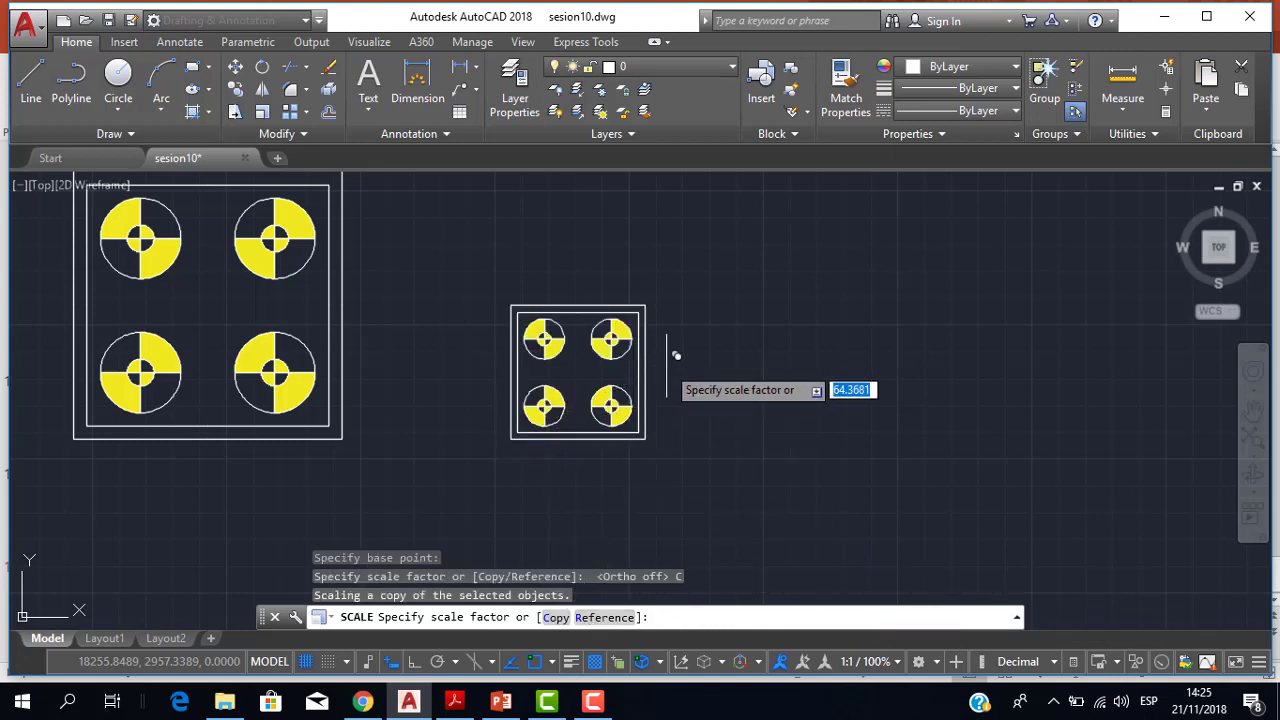
click(557, 617)
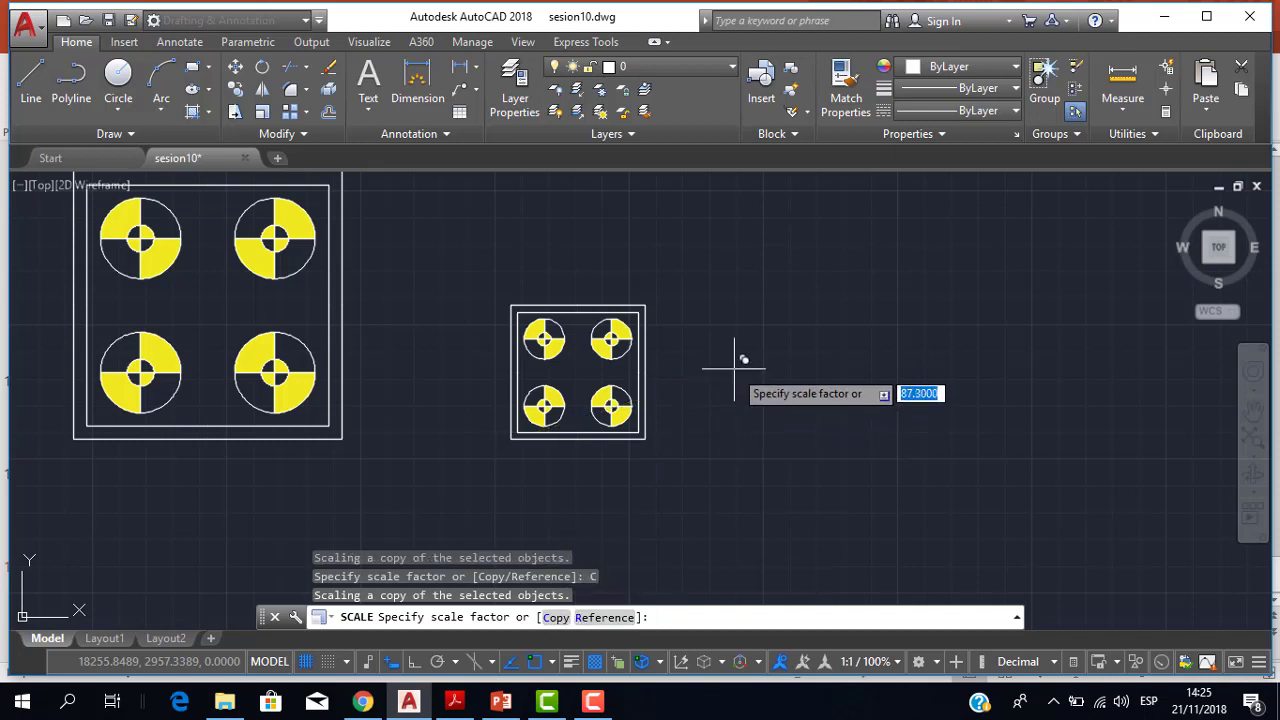
key(Return)
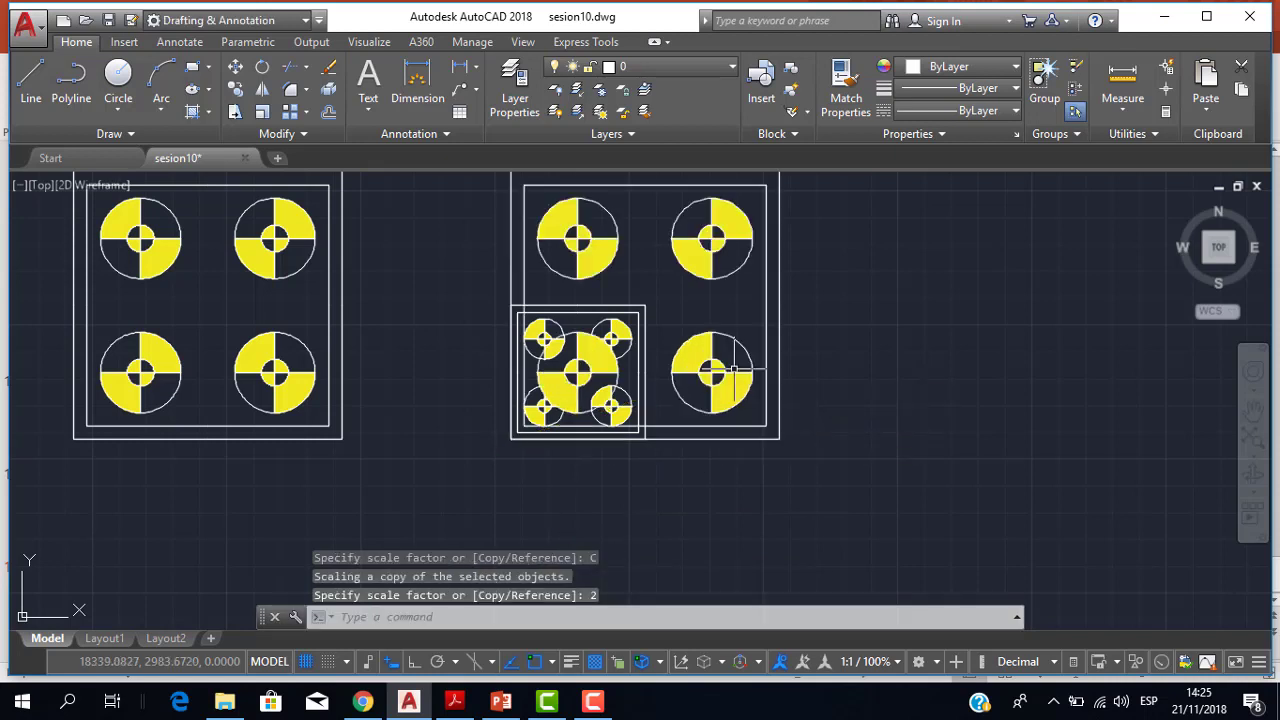
scroll(591, 330, up, 3)
scroll(591, 330, down, 3)
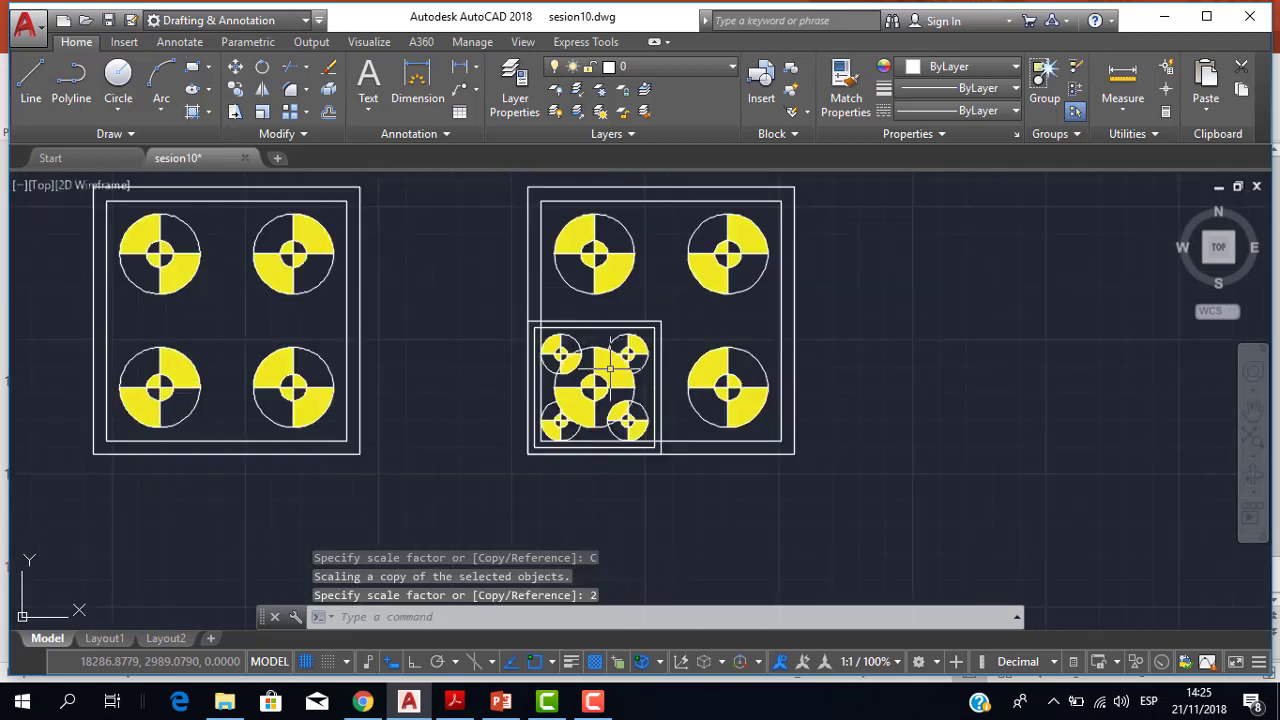
scroll(620, 405, up, 2)
scroll(627, 415, down, 2)
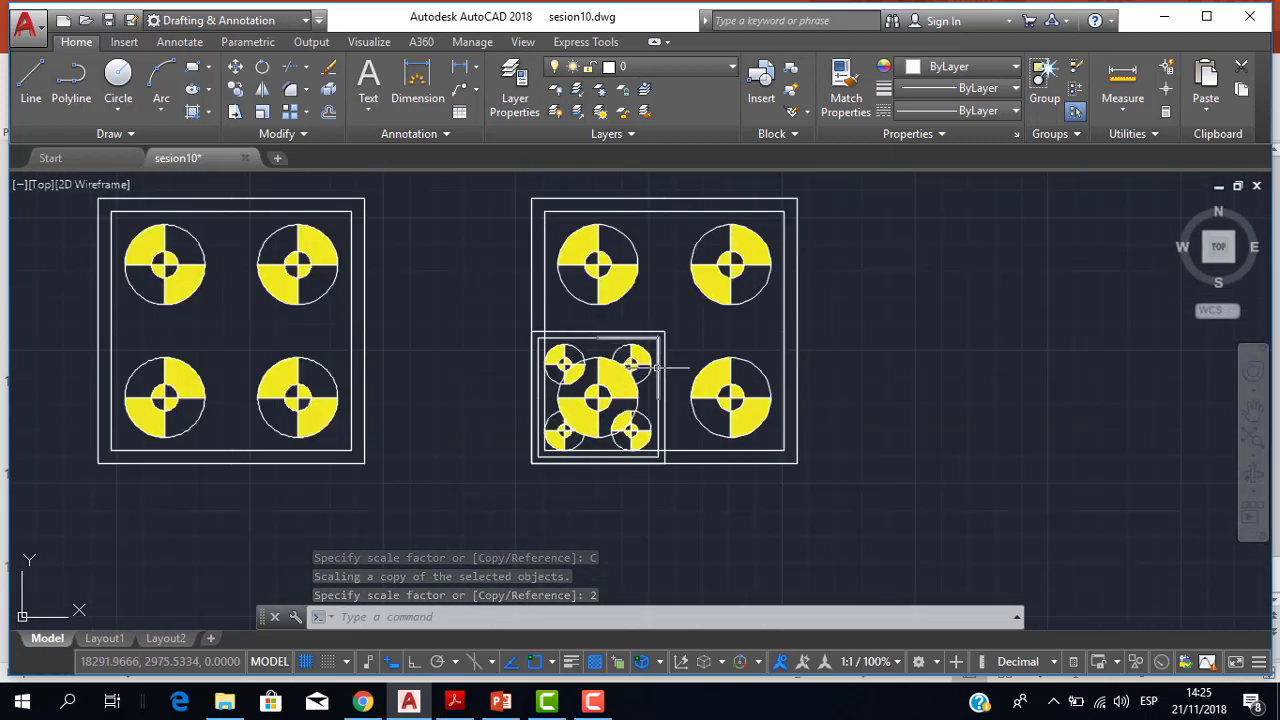
scroll(650, 370, up, 2)
scroll(650, 368, up, 2)
scroll(867, 337, down, 3)
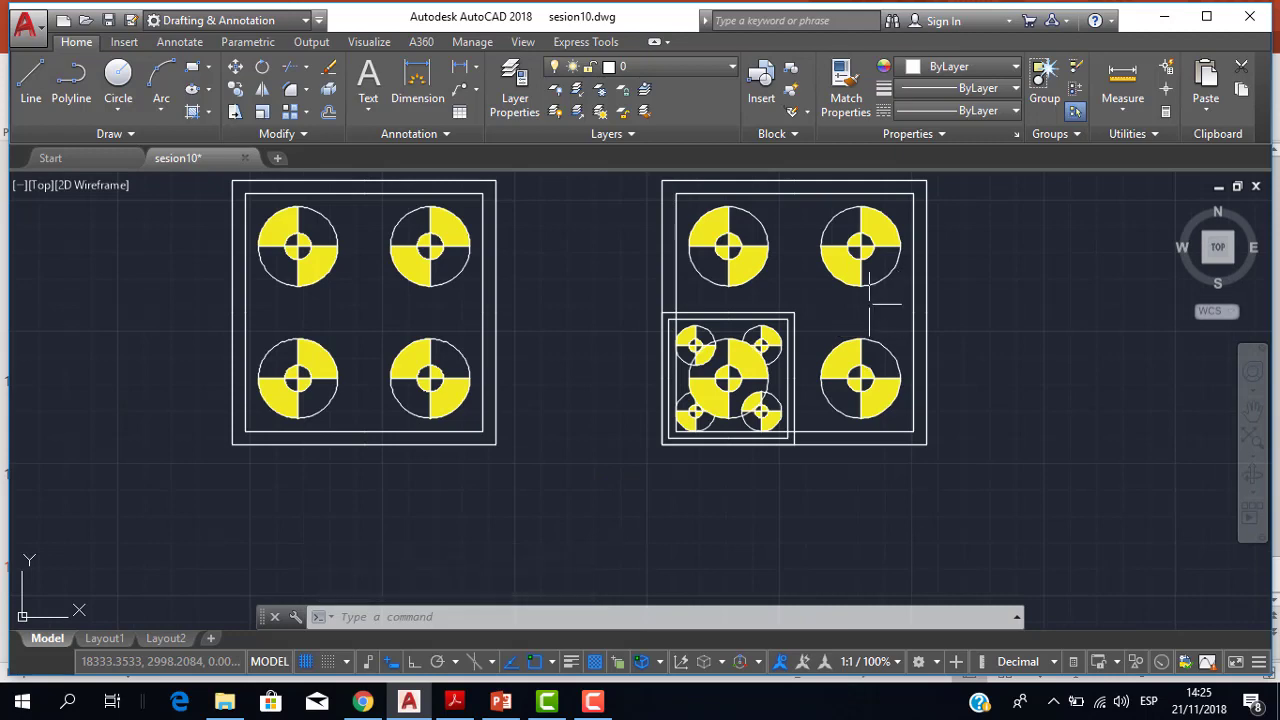
scroll(866, 313, up, 2)
scroll(950, 345, down, 2)
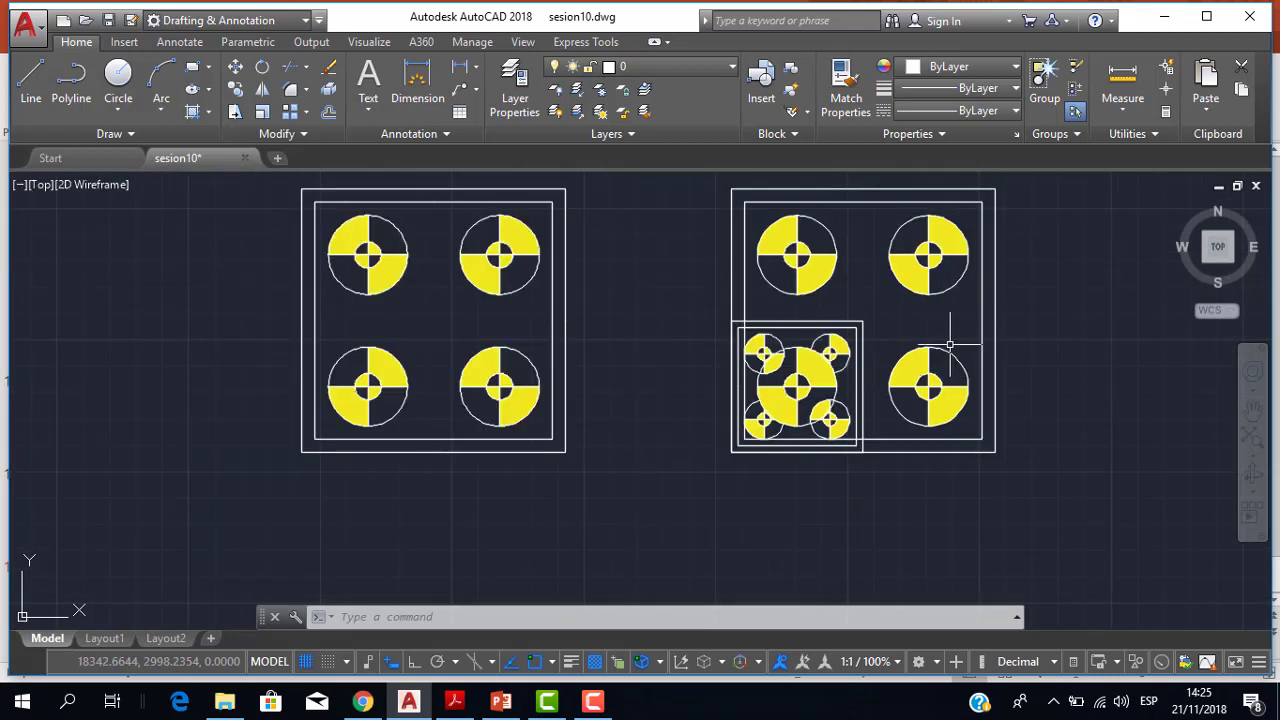
scroll(840, 345, up, 2)
middle_drag(895, 343, 757, 397)
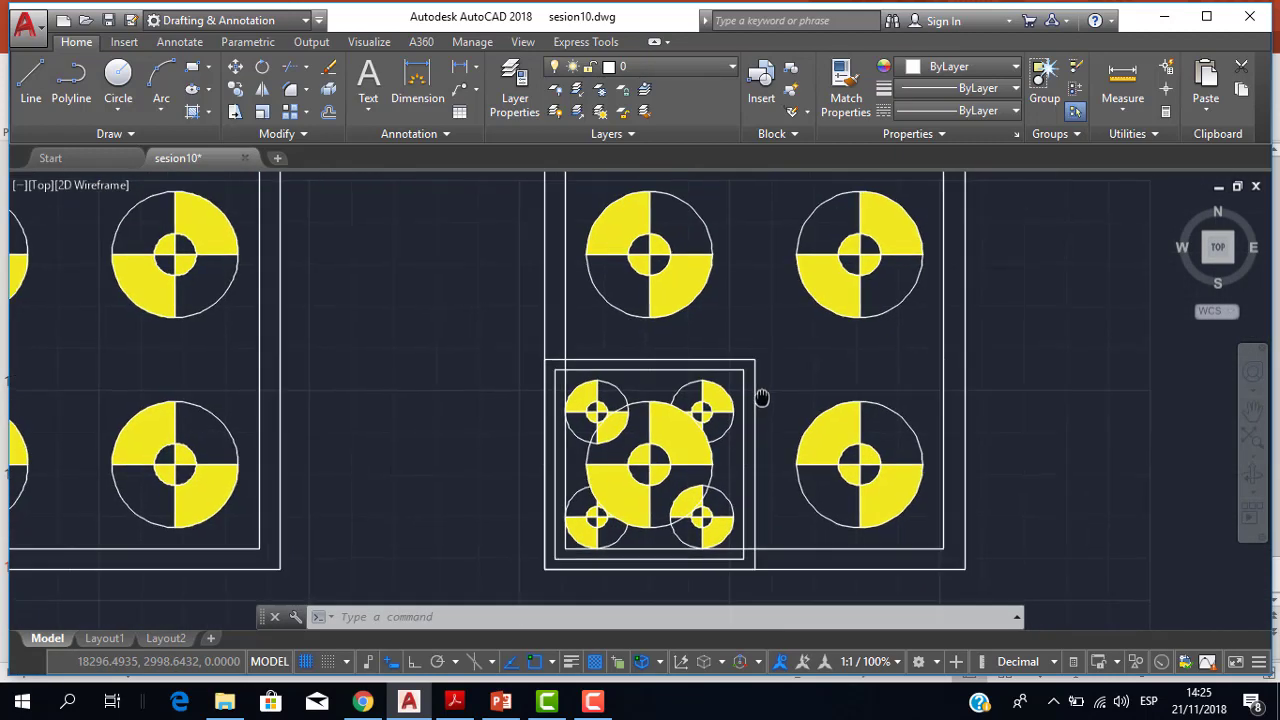
scroll(762, 395, down, 1)
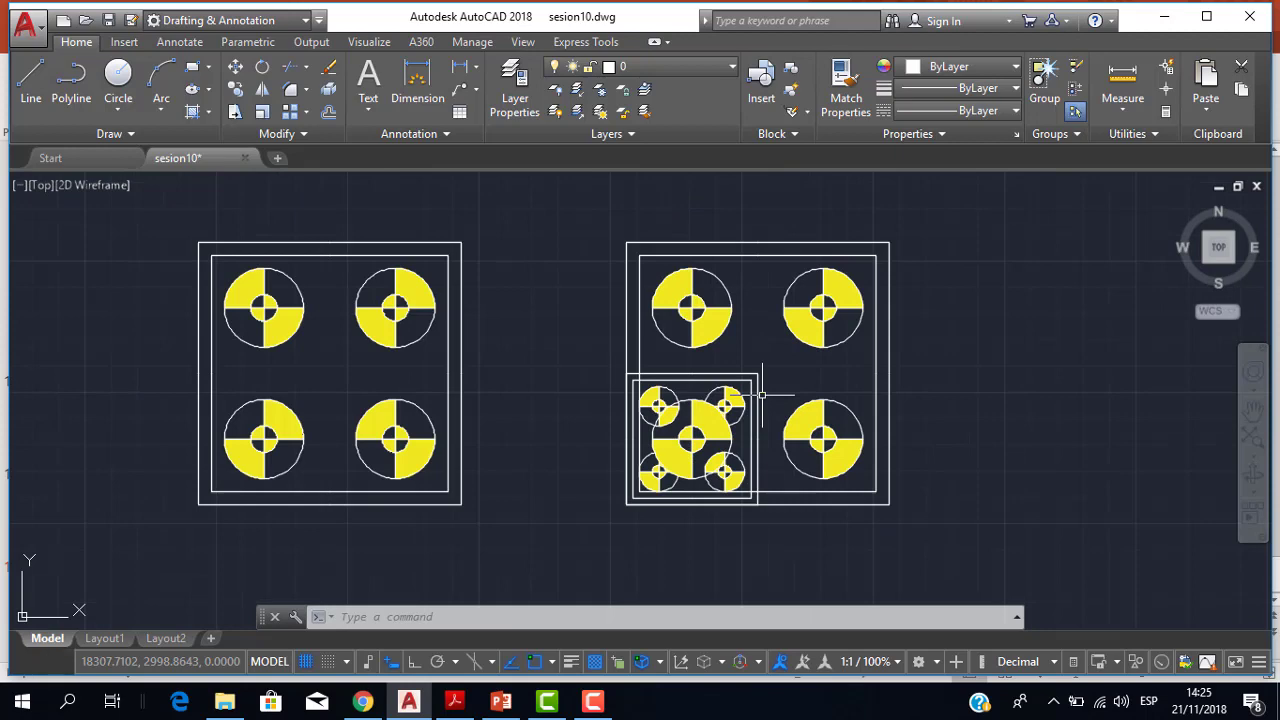
scroll(676, 430, up, 2)
scroll(688, 420, down, 2)
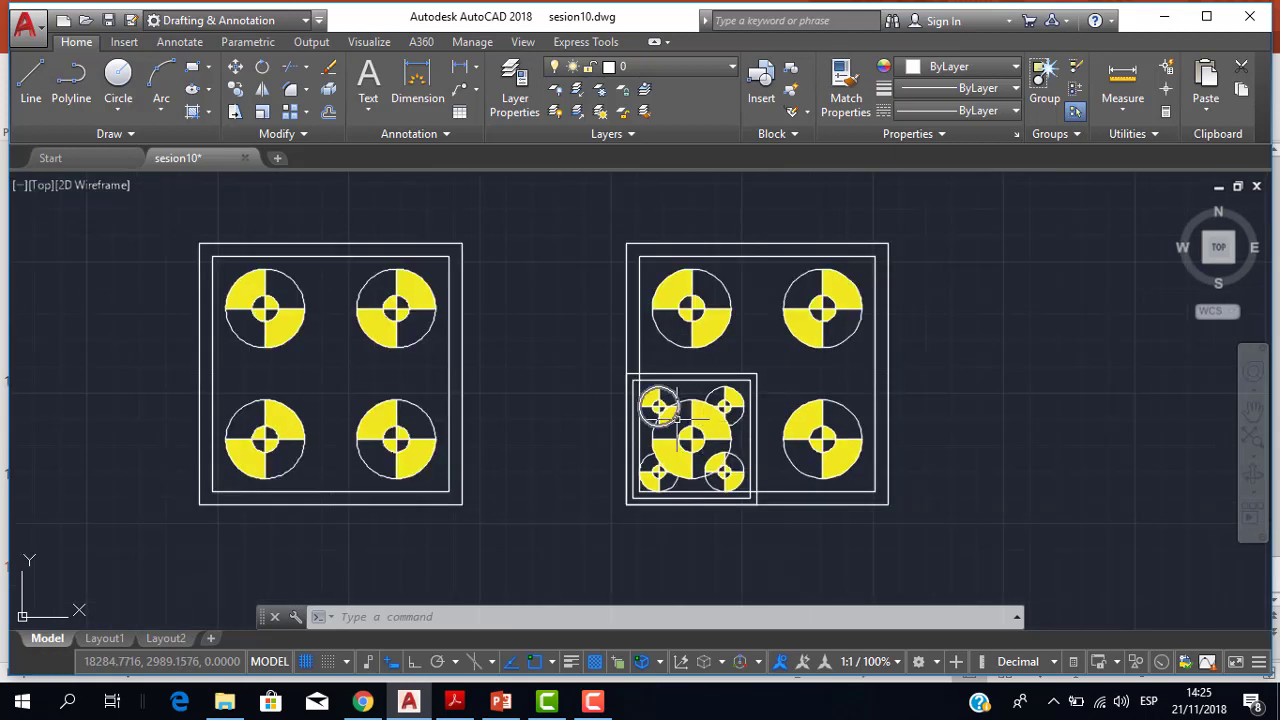
scroll(675, 415, down, 2)
mouse_move(634, 400)
middle_down()
mouse_move(686, 366)
mouse_move(624, 404)
middle_up()
scroll(686, 366, up, 2)
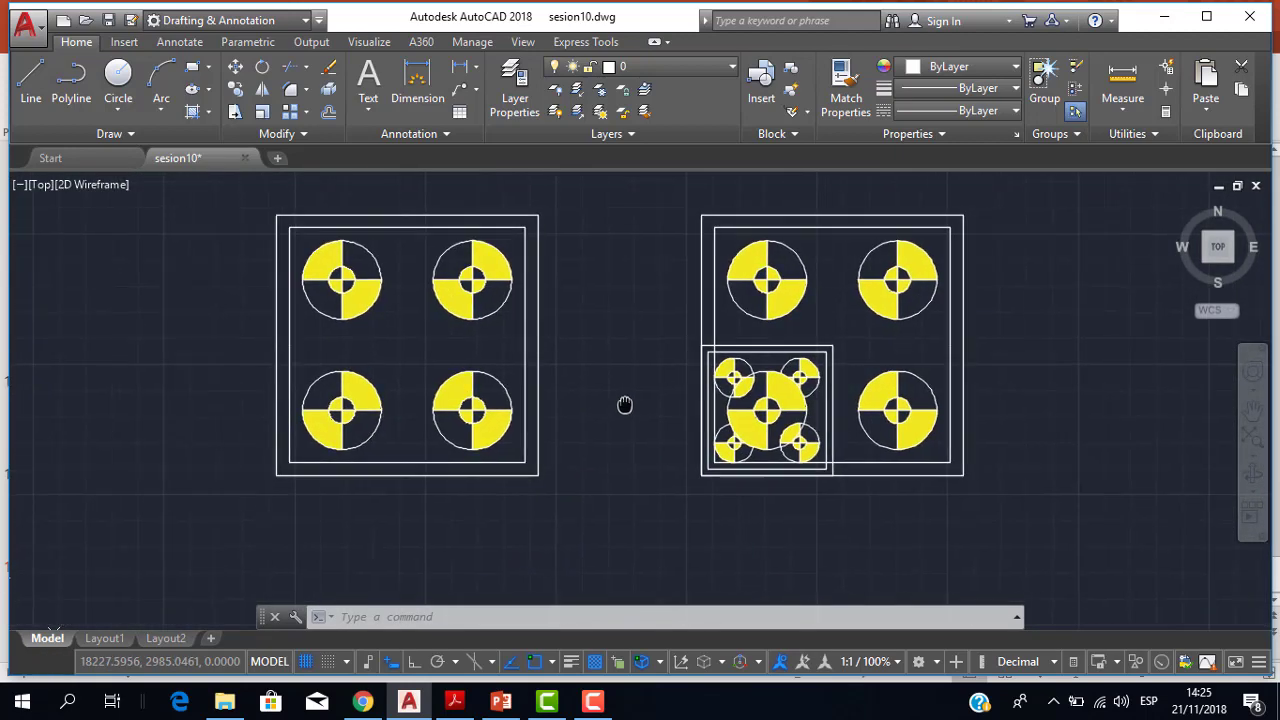
scroll(571, 409, down, 2)
scroll(523, 409, up, 4)
scroll(545, 408, down, 2)
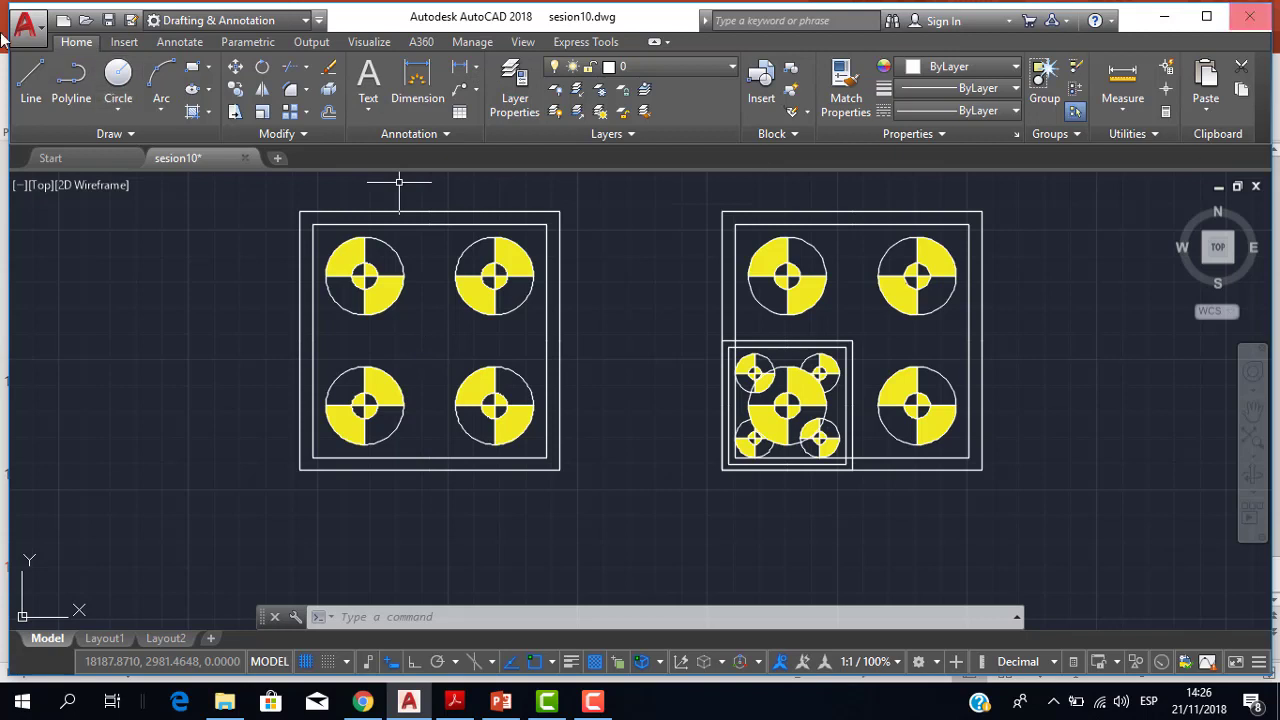
Draw a 25-unit horizontal line rightward from the left plate's lower-right corner
click(18, 88)
scroll(603, 467, up, 2)
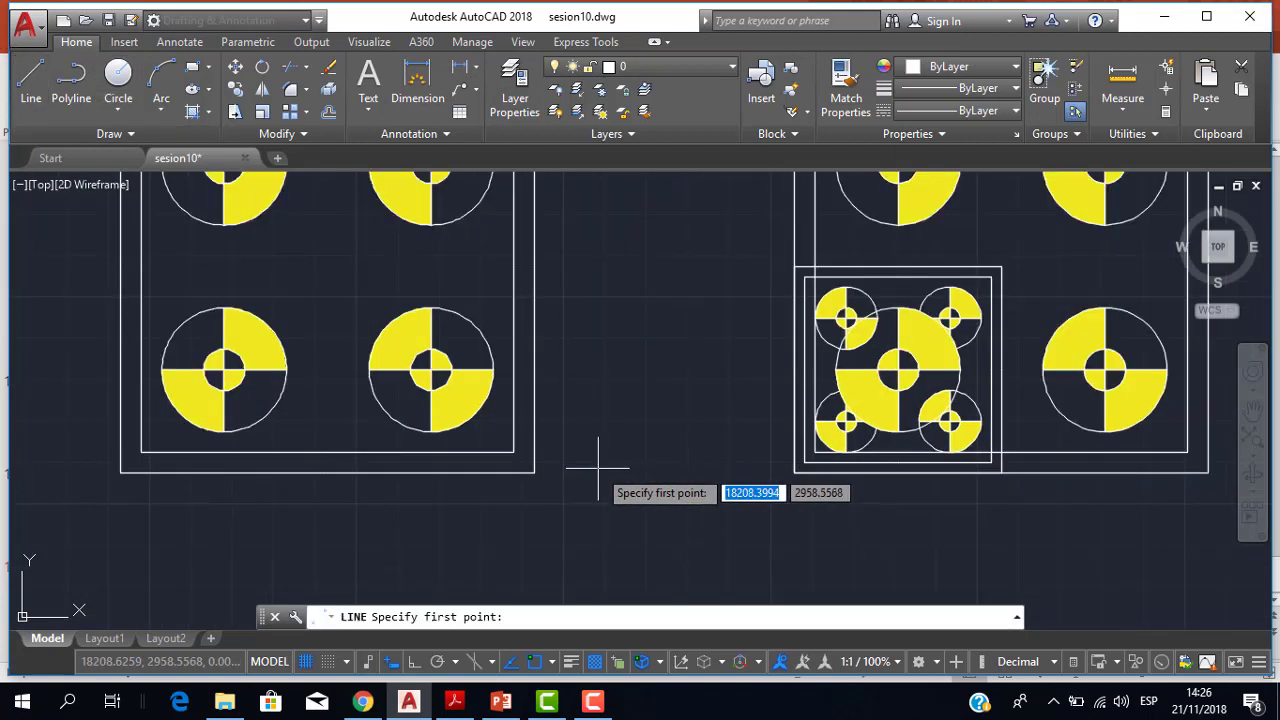
click(534, 472)
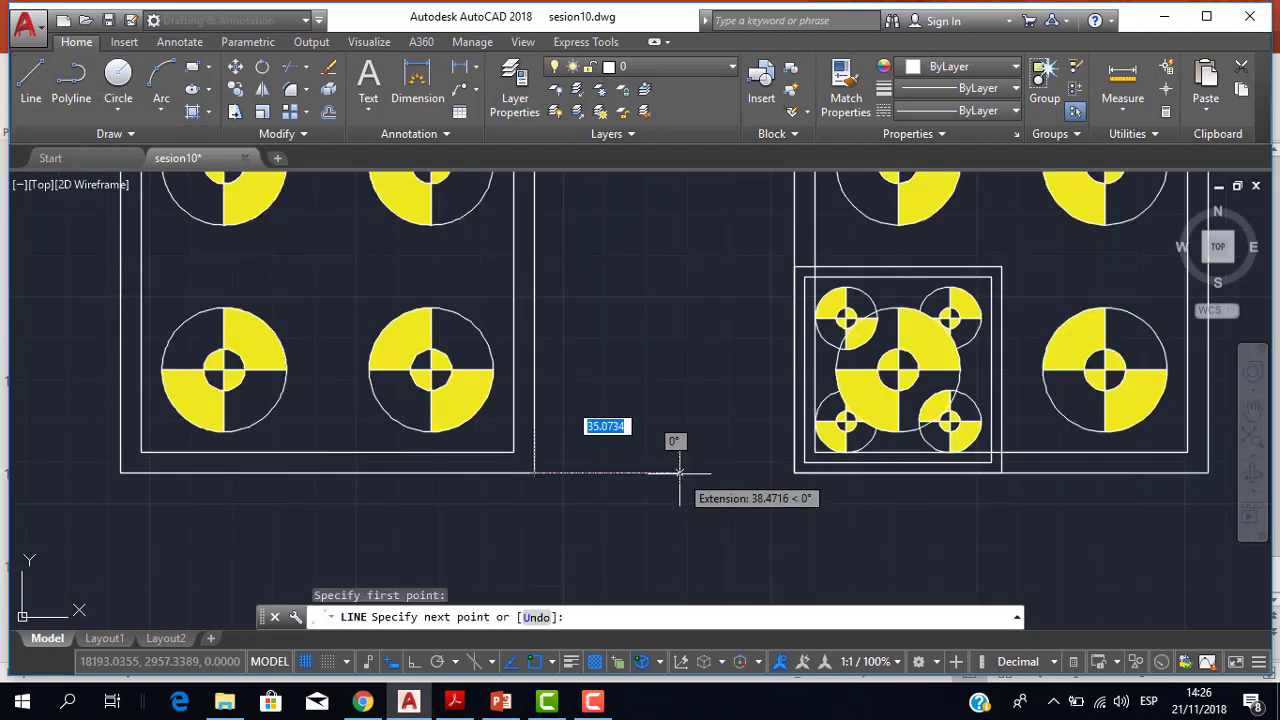
text(2)
key(Return)
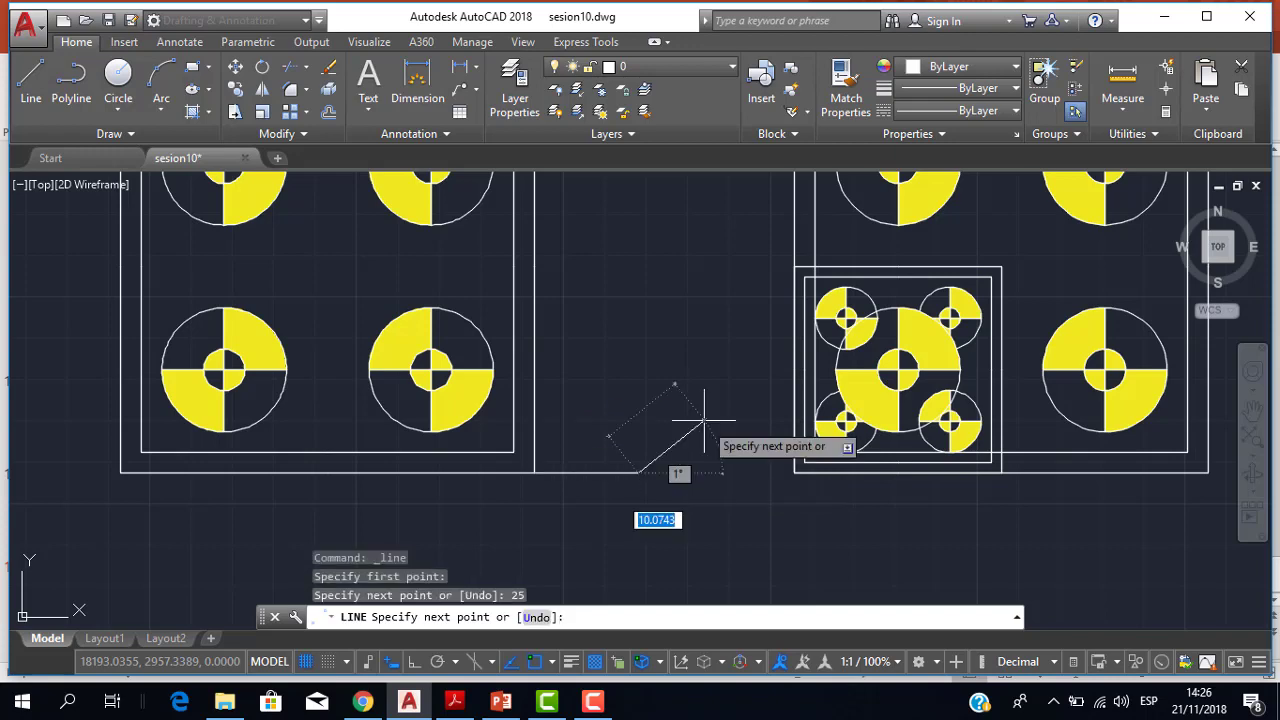
key(Escape)
scroll(631, 416, down, 4)
scroll(607, 410, up, 2)
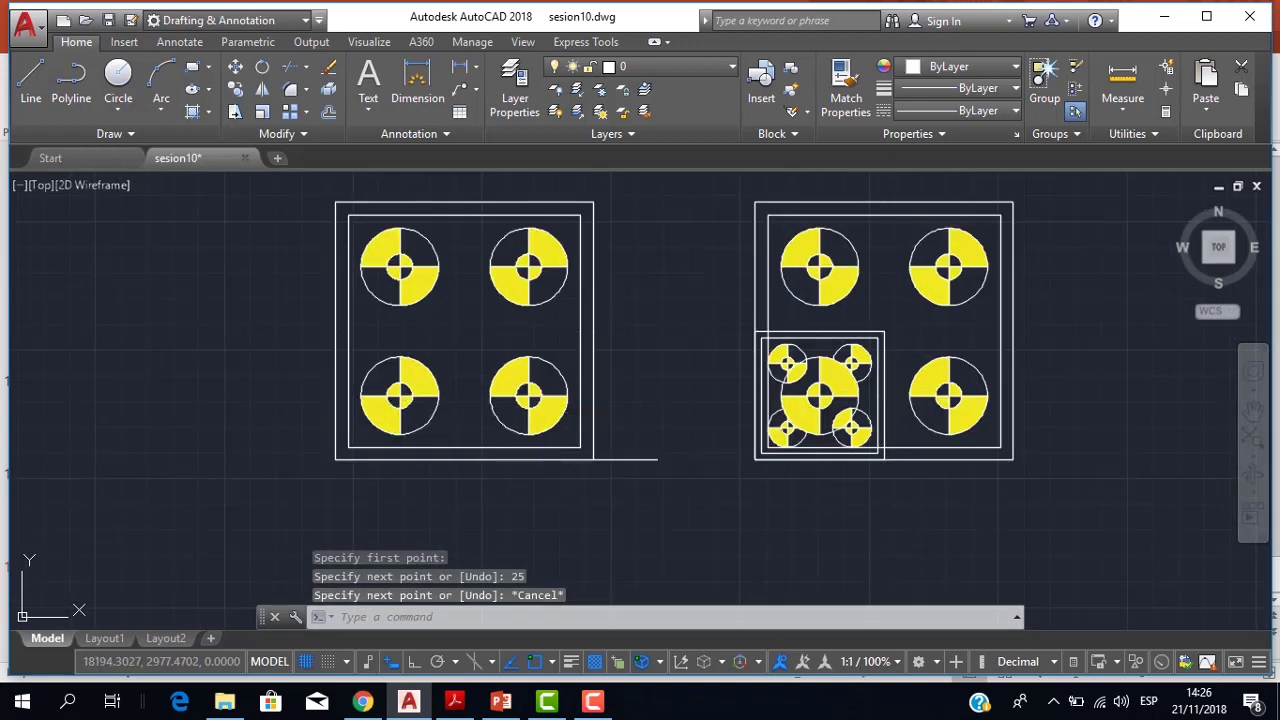
scroll(481, 453, up, 2)
scroll(481, 453, down, 2)
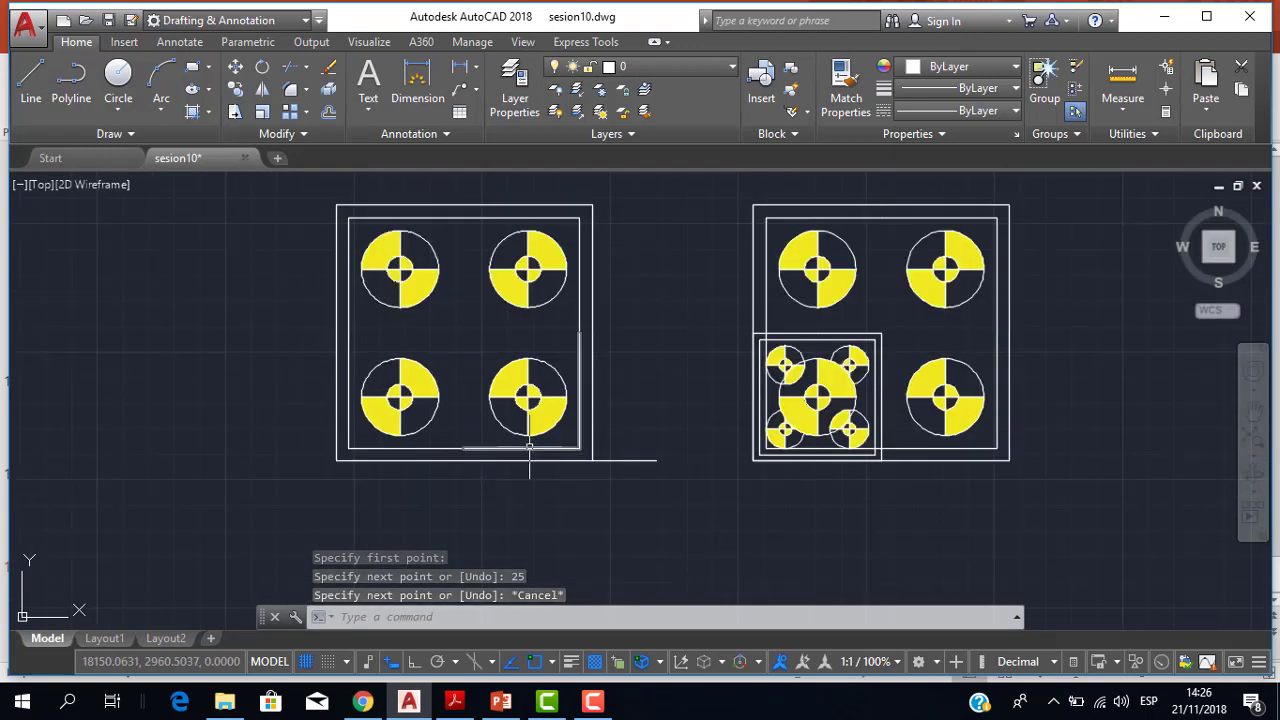
Select the new 25-unit line to check it, then clear the selection
click(635, 464)
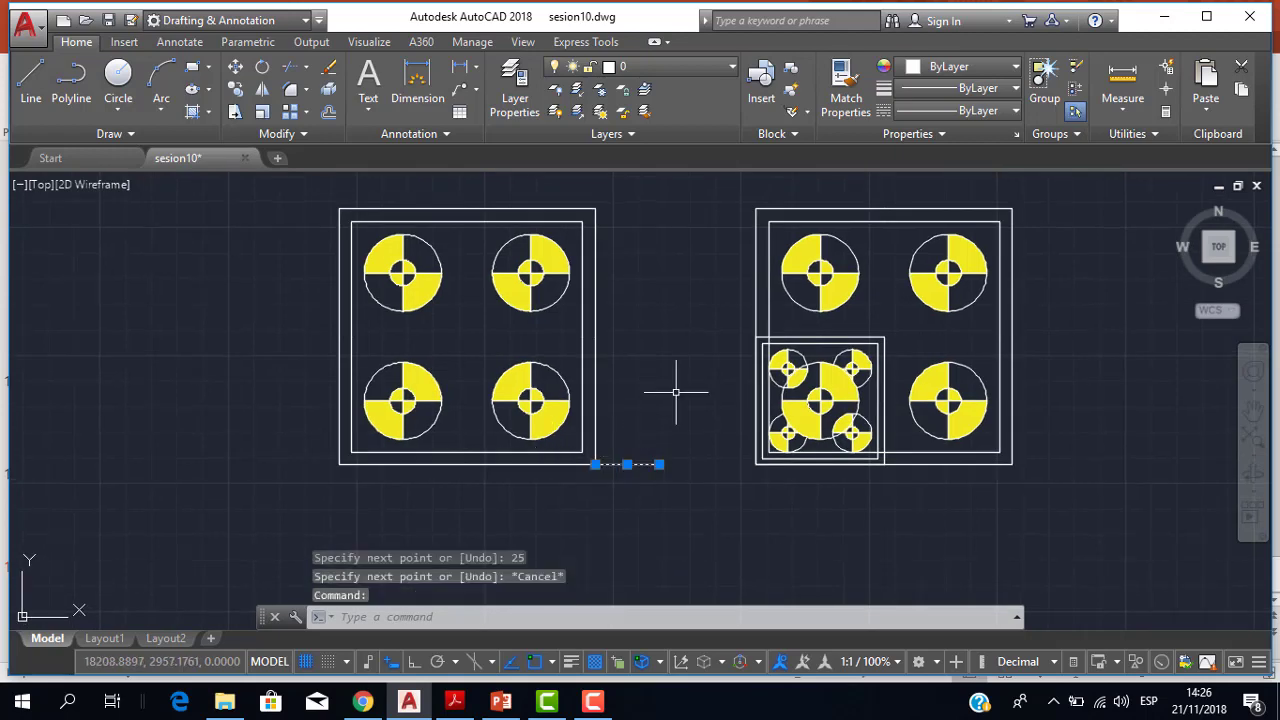
key(Escape)
scroll(660, 415, down, 2)
scroll(623, 423, up, 2)
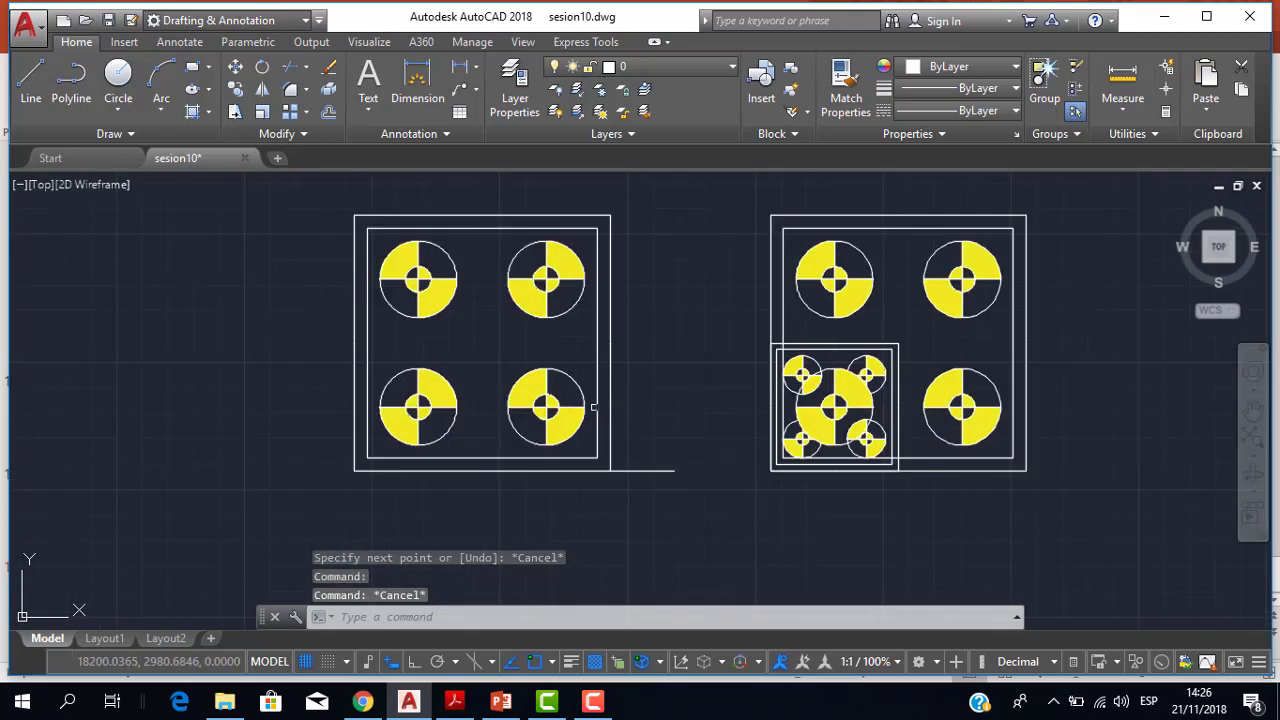
scroll(594, 433, up, 2)
scroll(605, 450, down, 2)
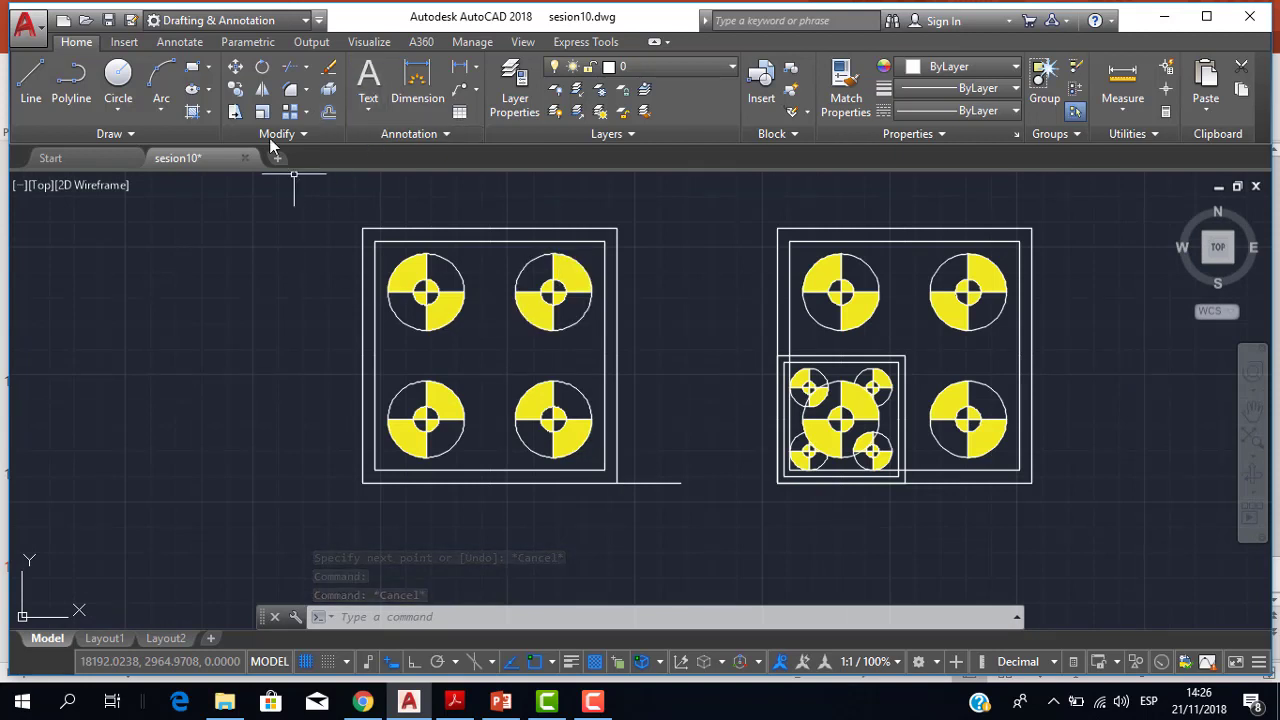
Start SCALE and window-select all 44 objects of the left plate
click(262, 111)
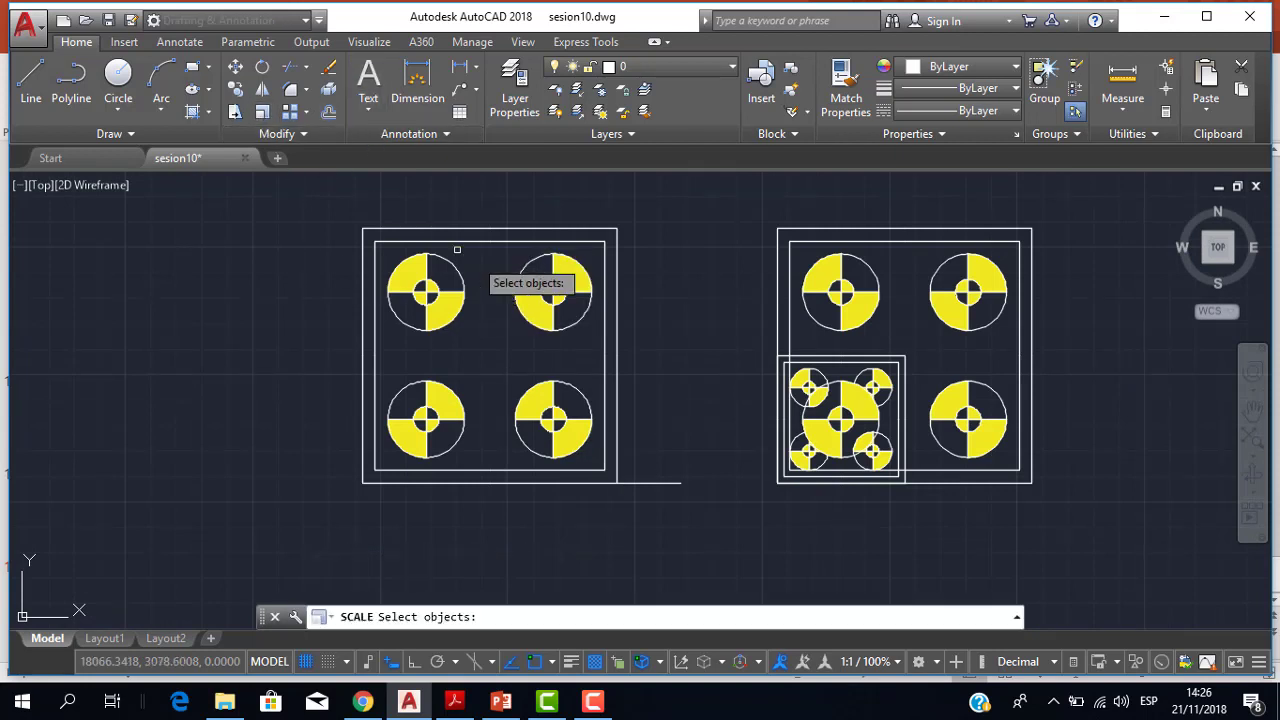
click(618, 550)
click(290, 175)
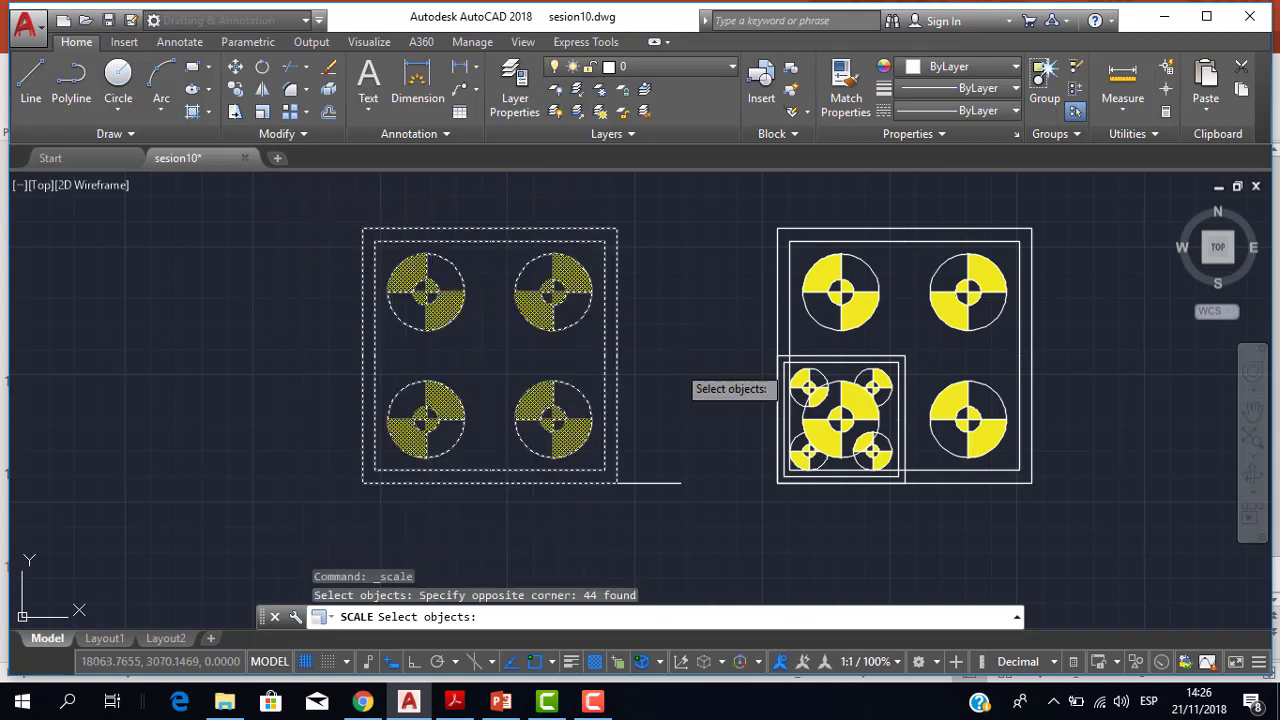
scroll(634, 408, up, 2)
scroll(645, 408, down, 2)
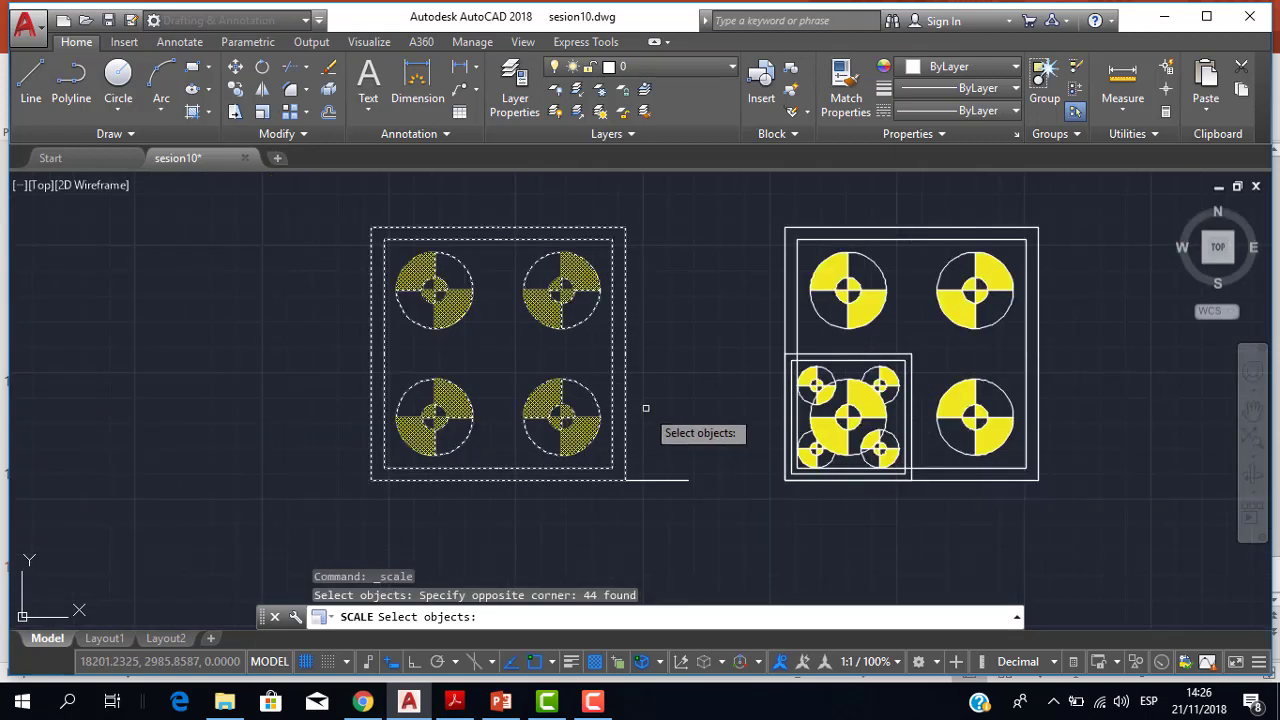
key(Return)
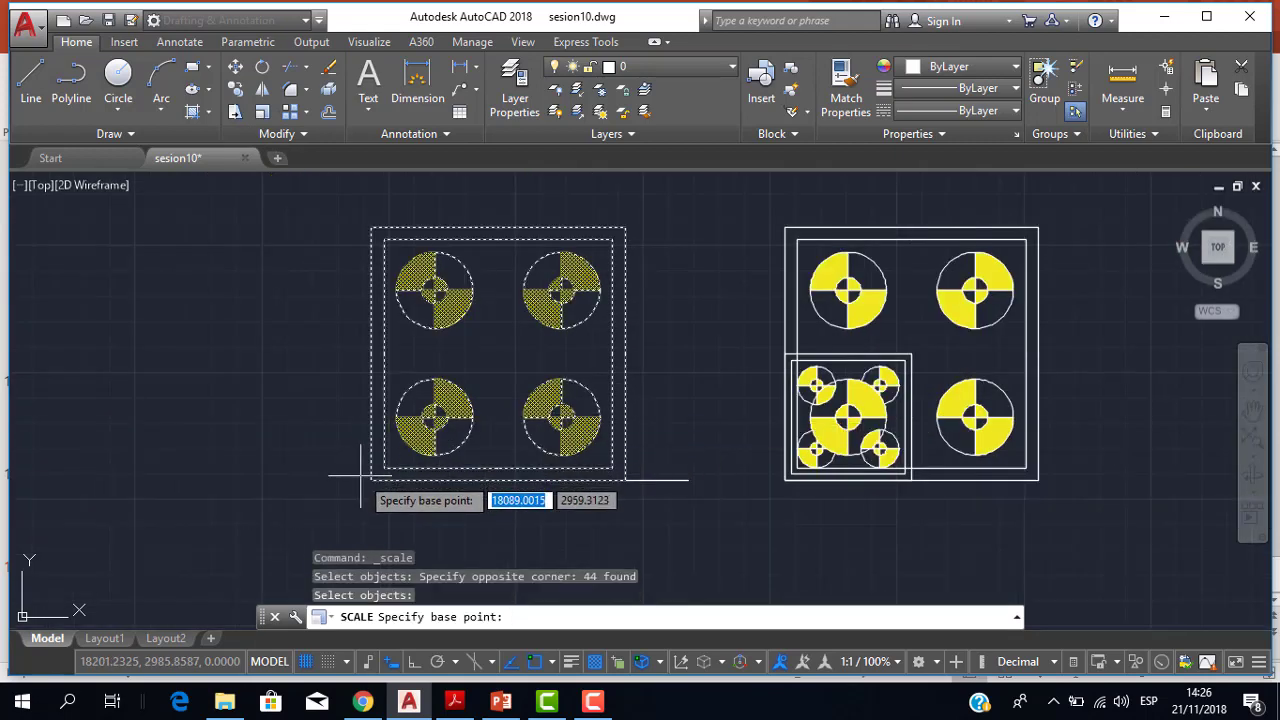
From the lower-left corner, scale by reference so the plate width reaches the line's end
click(371, 479)
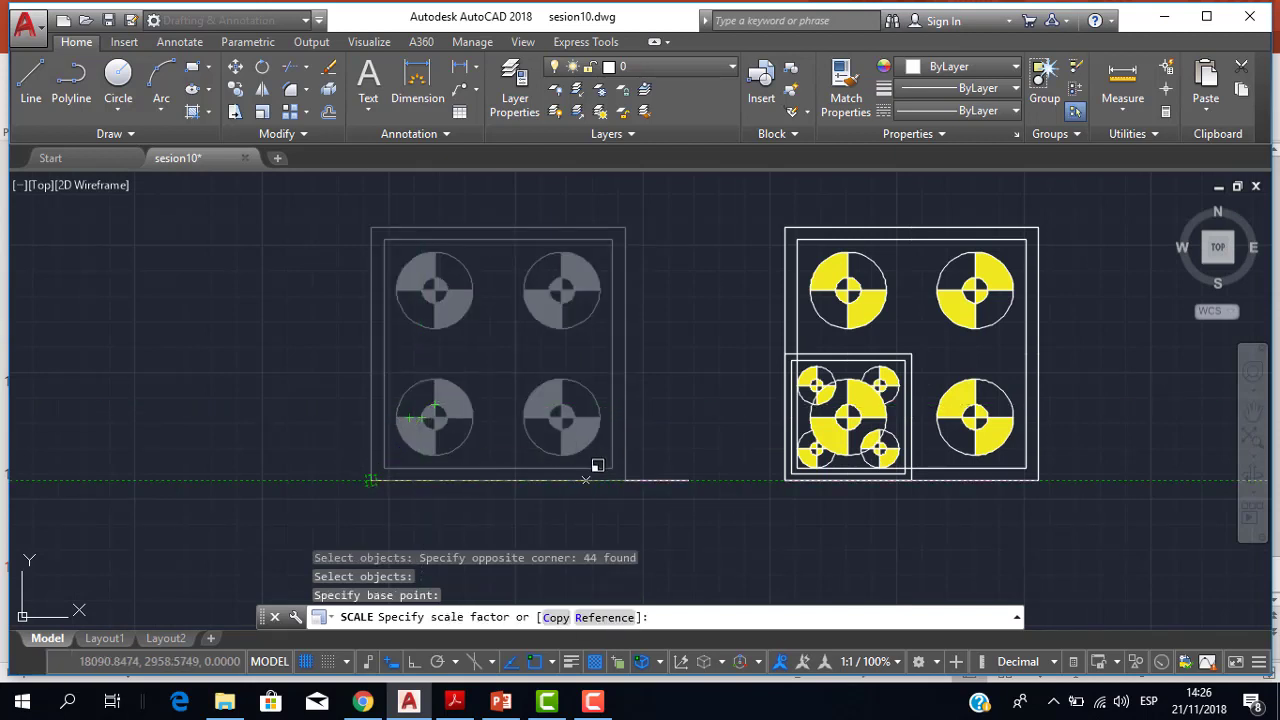
click(604, 616)
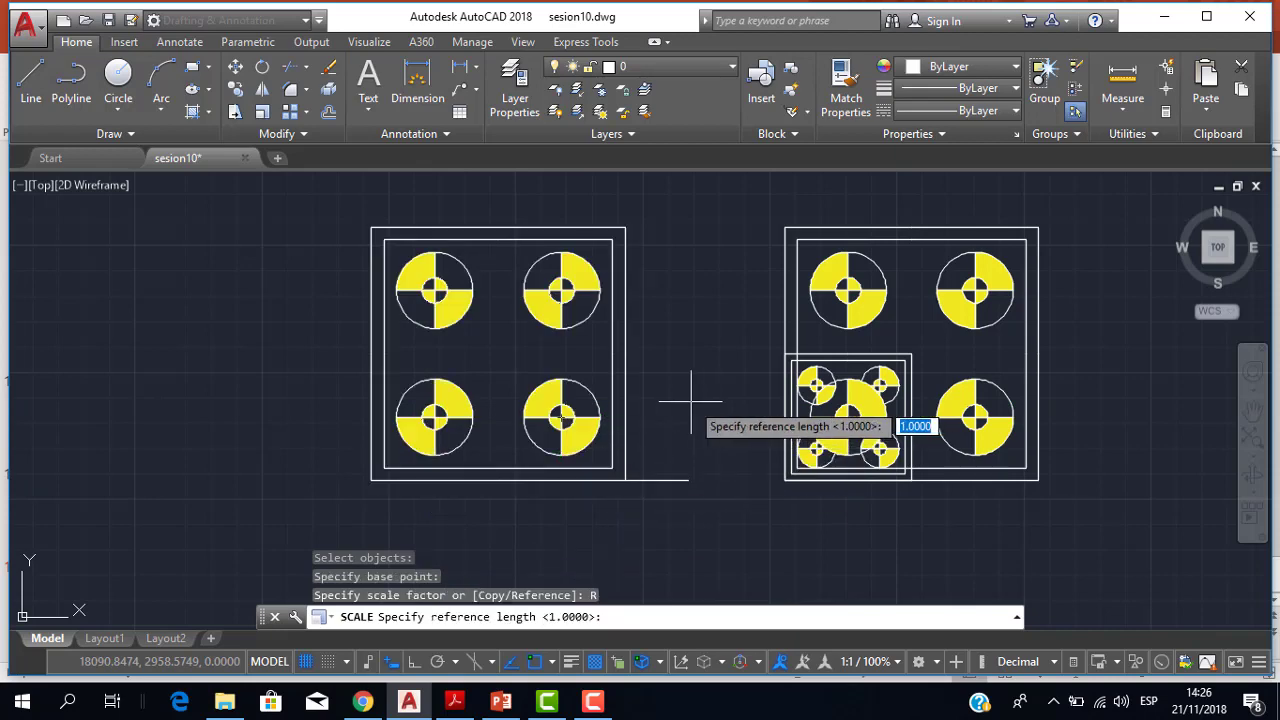
scroll(686, 432, up, 1)
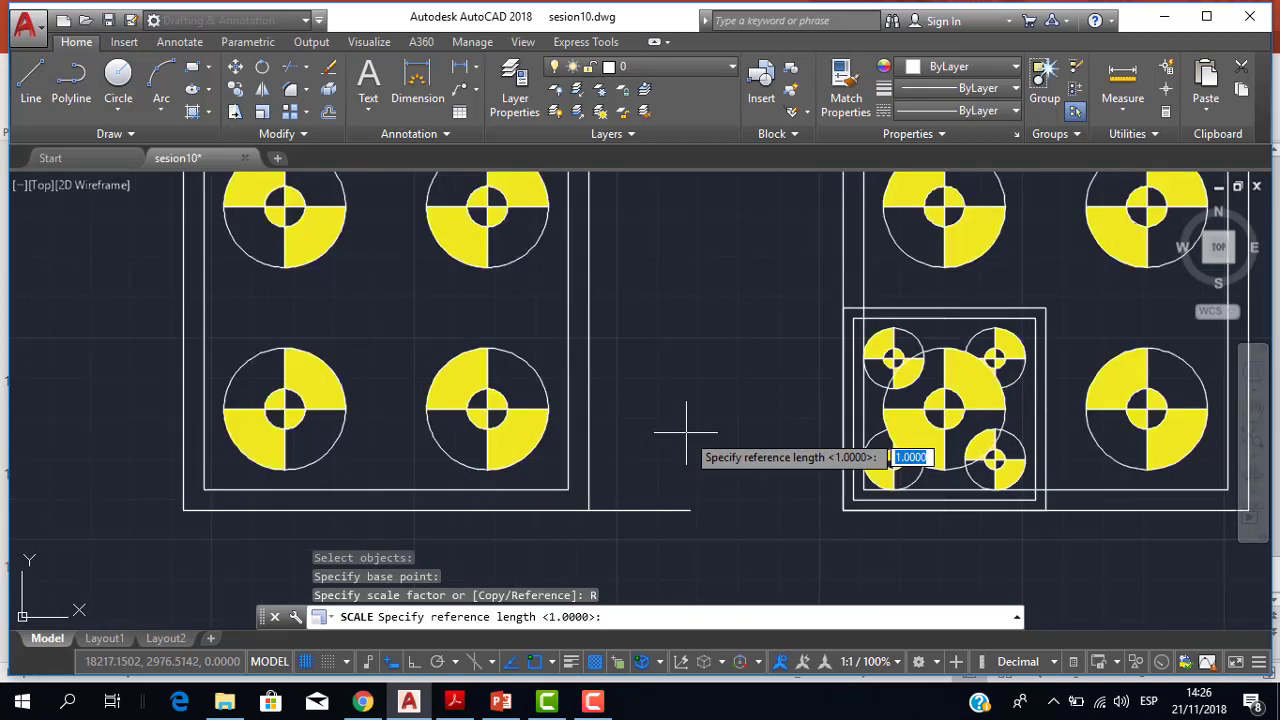
scroll(686, 432, down, 1)
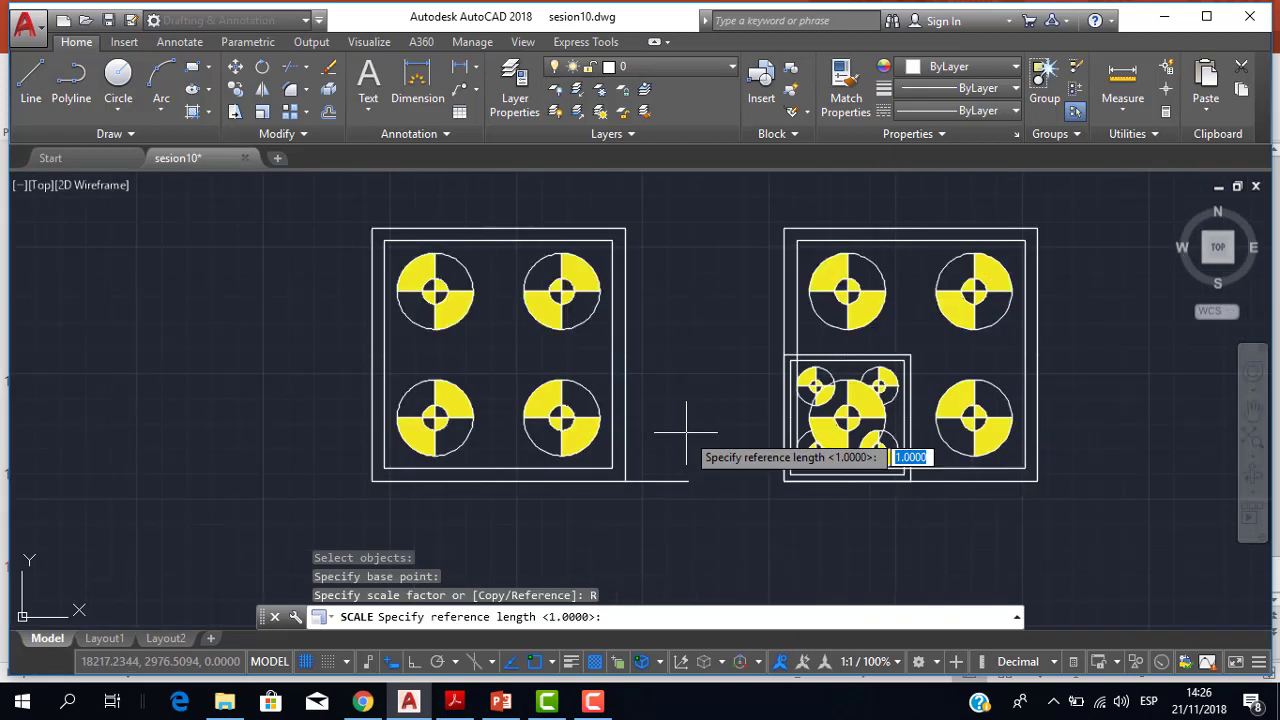
click(371, 481)
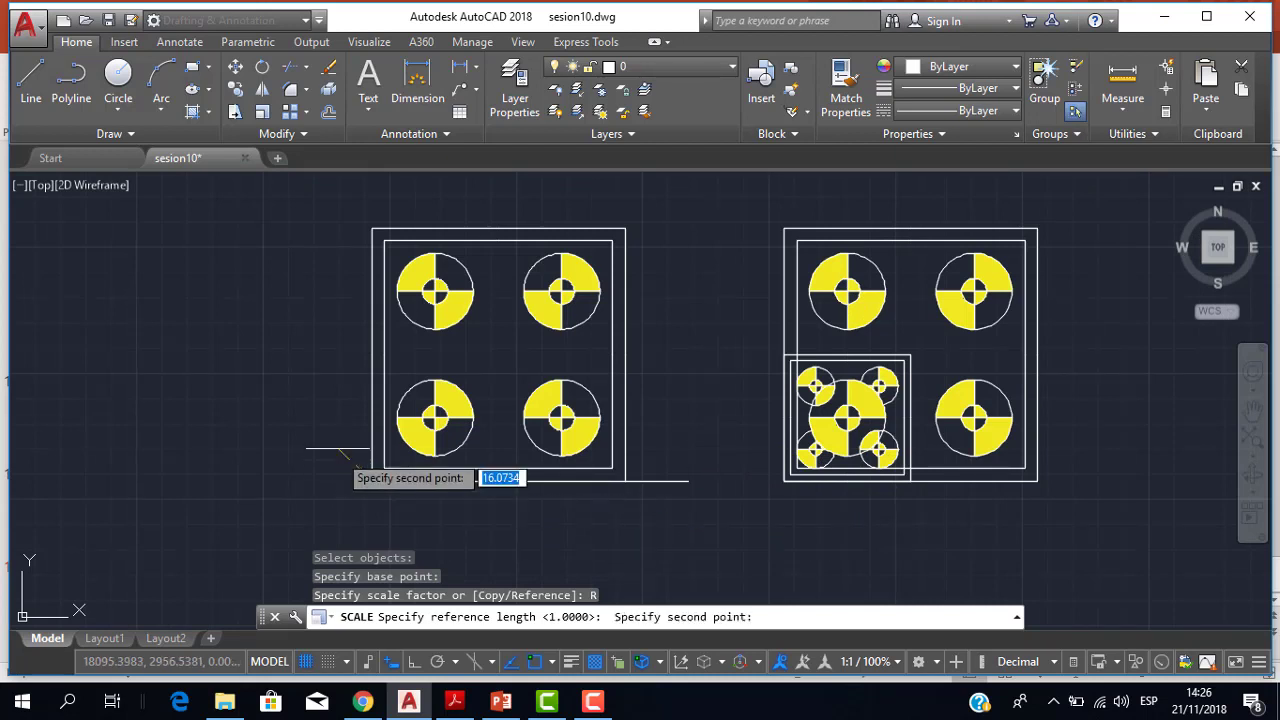
click(625, 481)
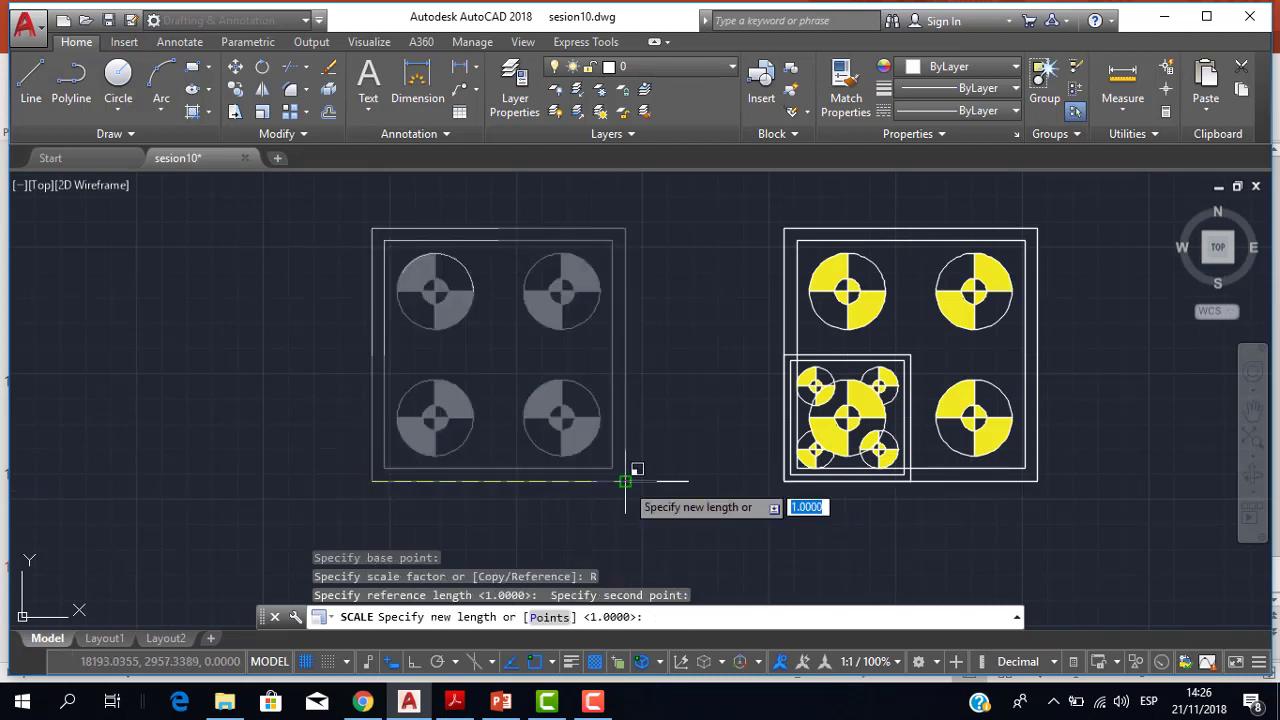
click(685, 480)
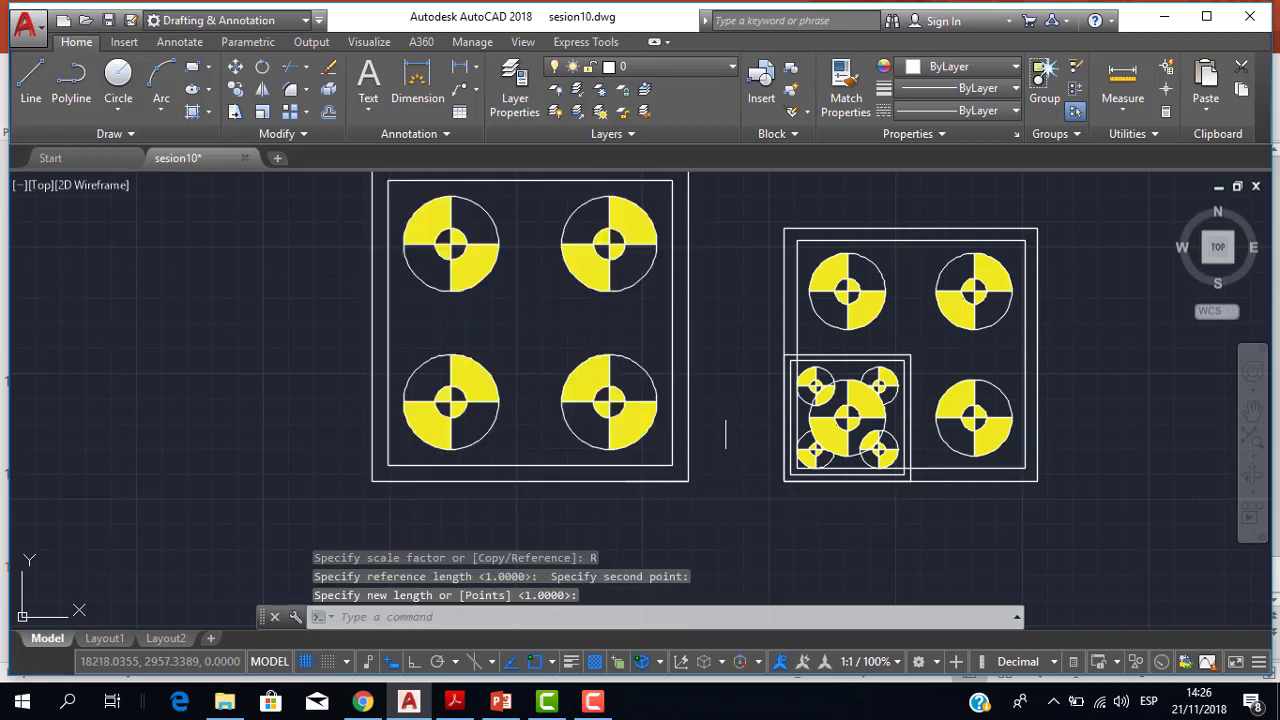
scroll(700, 409, down, 2)
scroll(694, 409, up, 2)
middle_drag(666, 466, 580, 432)
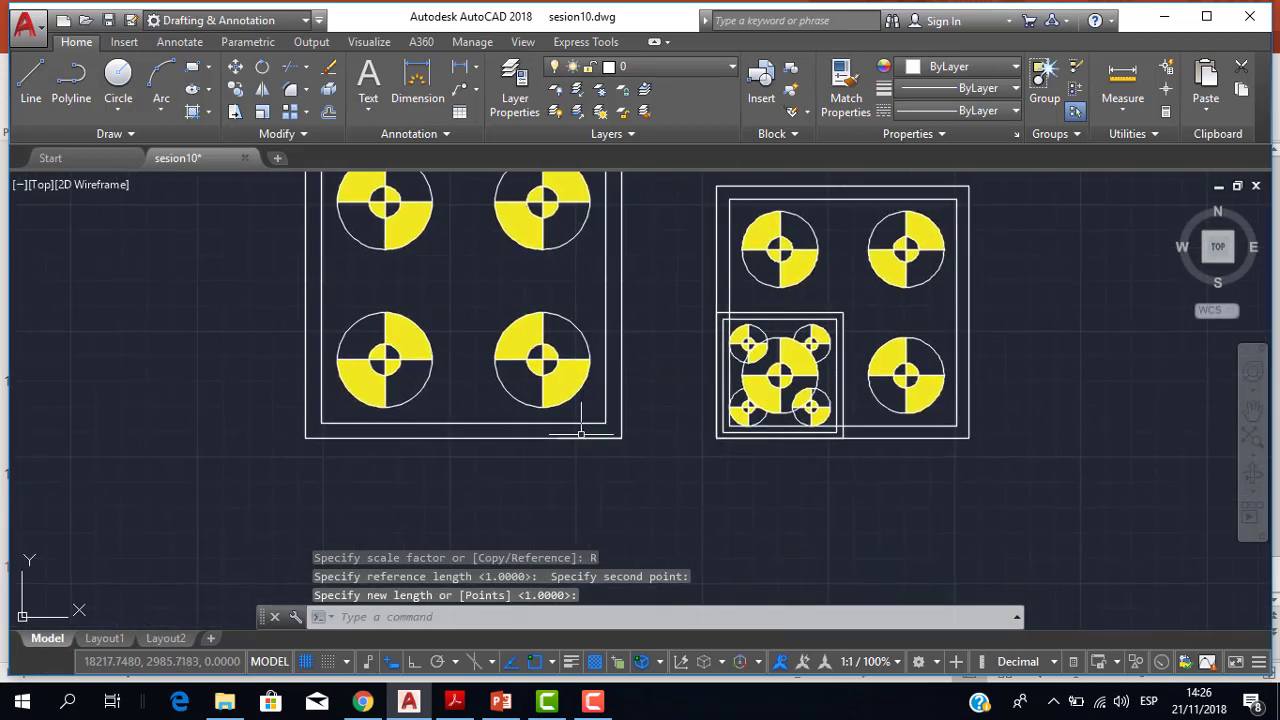
scroll(580, 432, up, 2)
scroll(582, 432, down, 2)
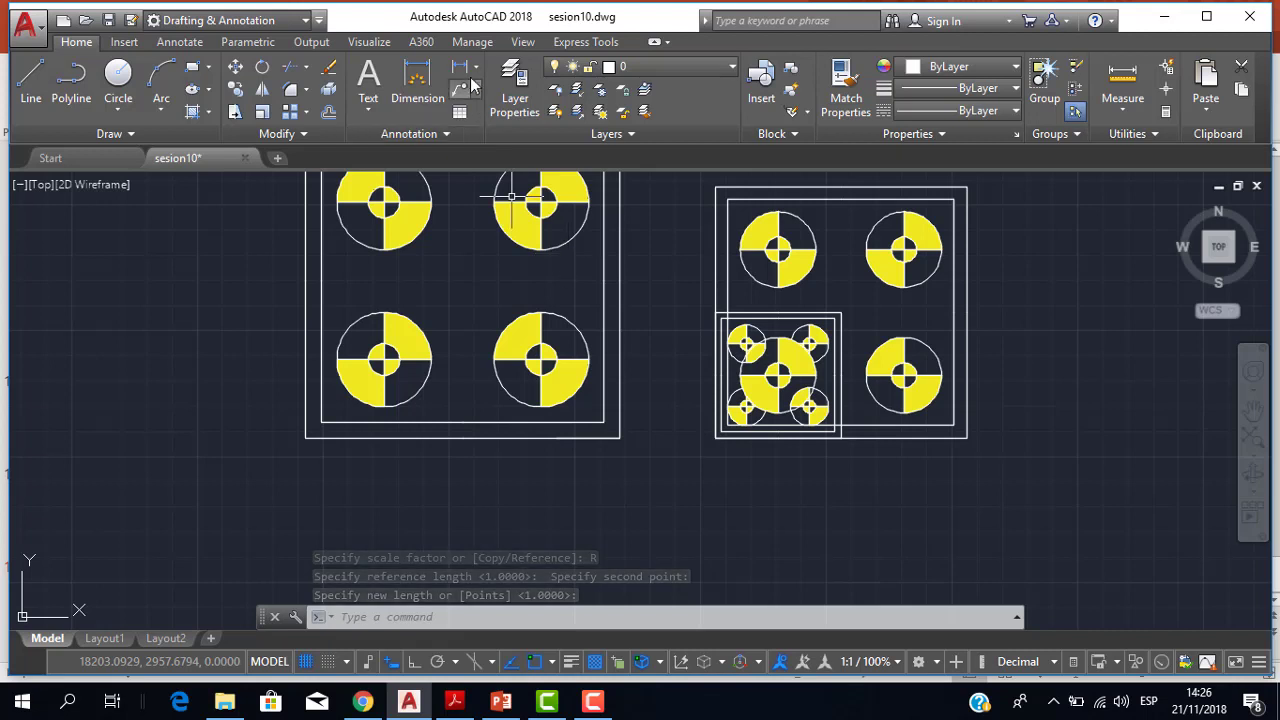
Add a linear dimension along the plate's bottom edge, reading 125
click(476, 67)
click(500, 94)
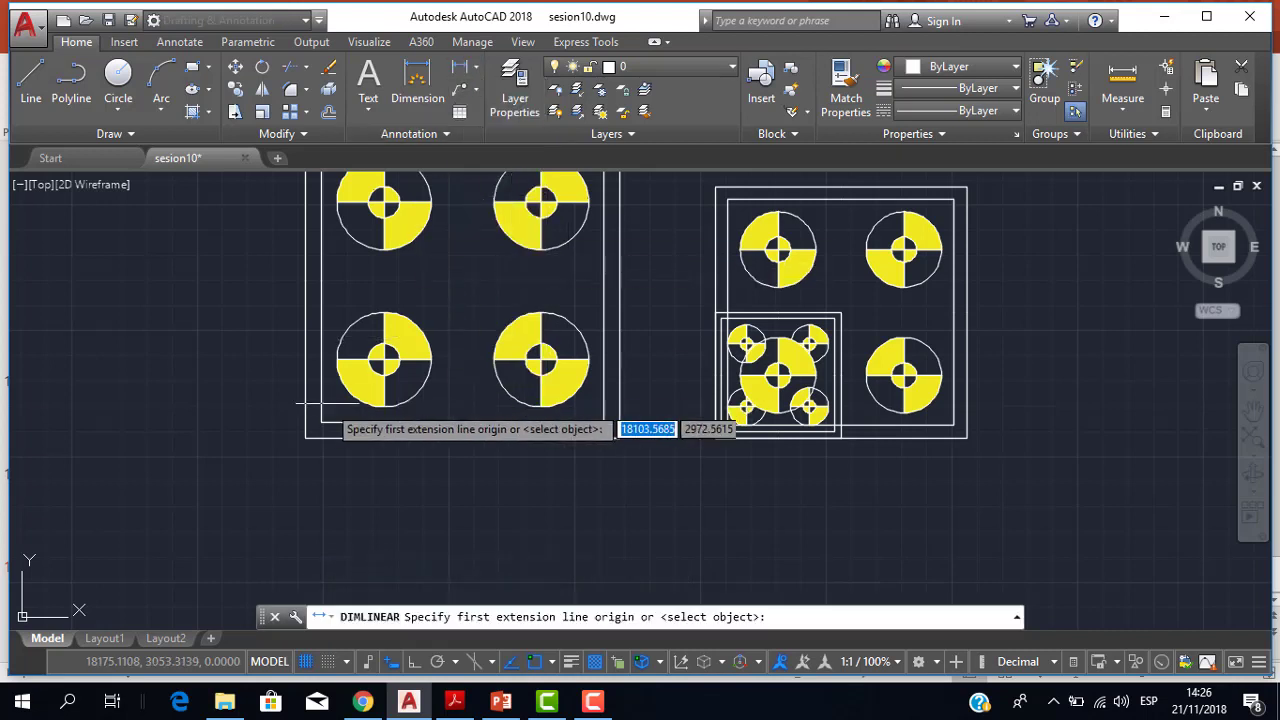
click(306, 437)
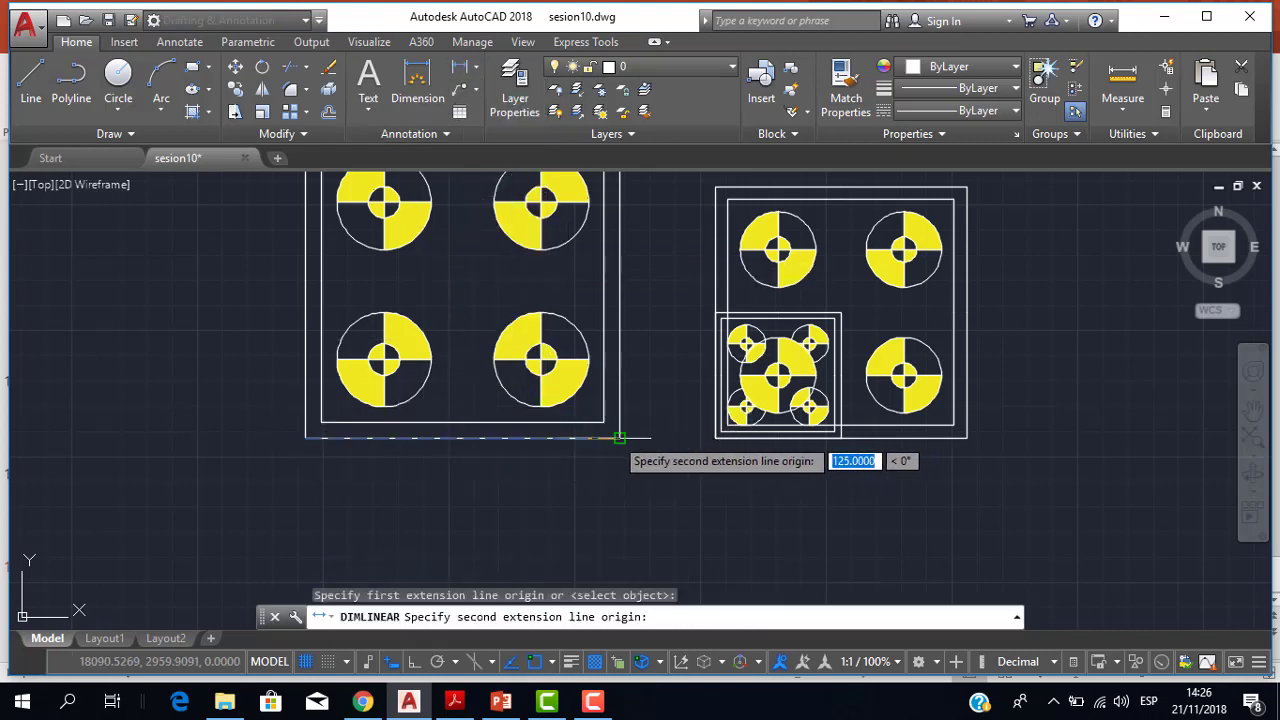
click(619, 437)
click(454, 462)
scroll(453, 446, up, 2)
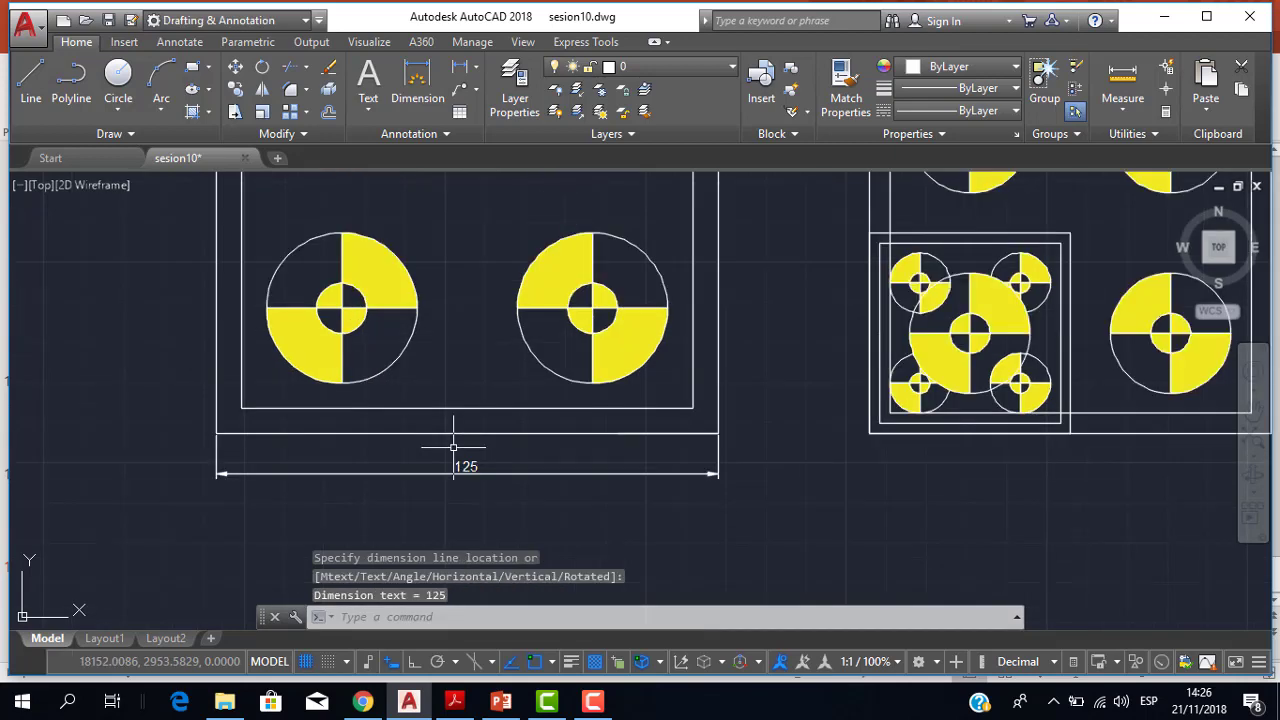
scroll(482, 475, down, 4)
Erase the 125 dimension and undo twice to before the scaling
click(500, 488)
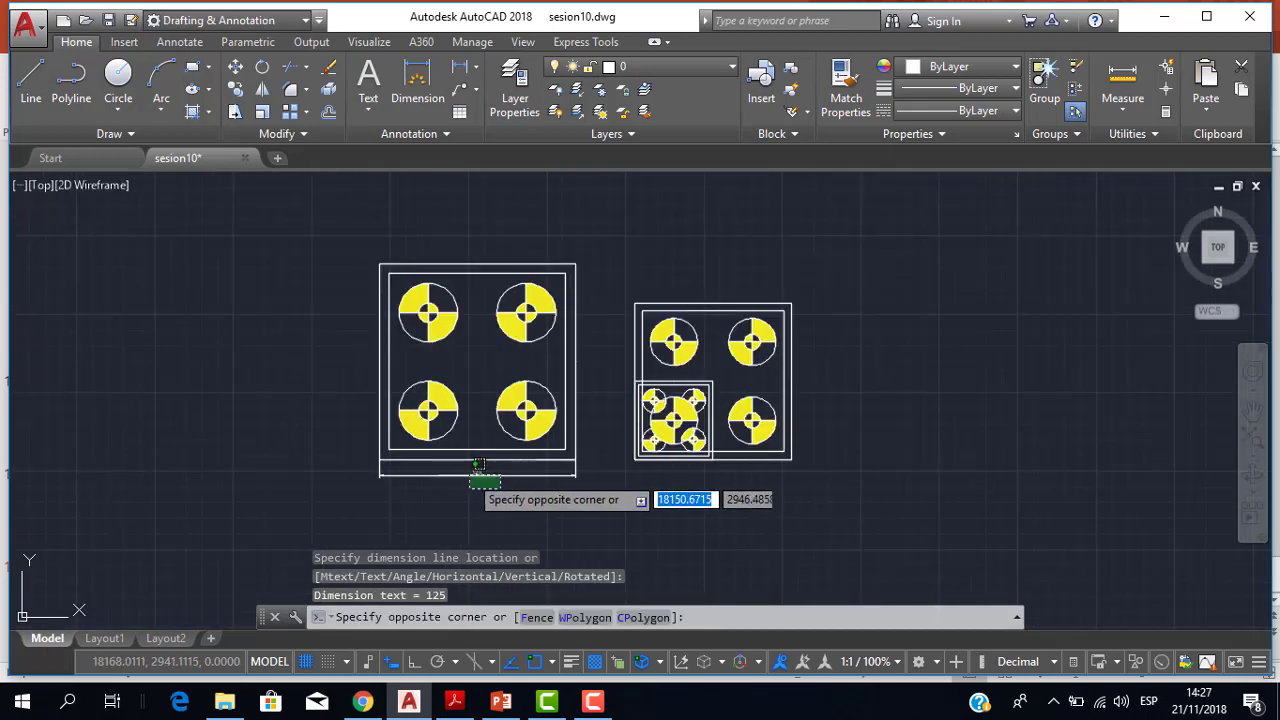
click(532, 470)
key(Delete)
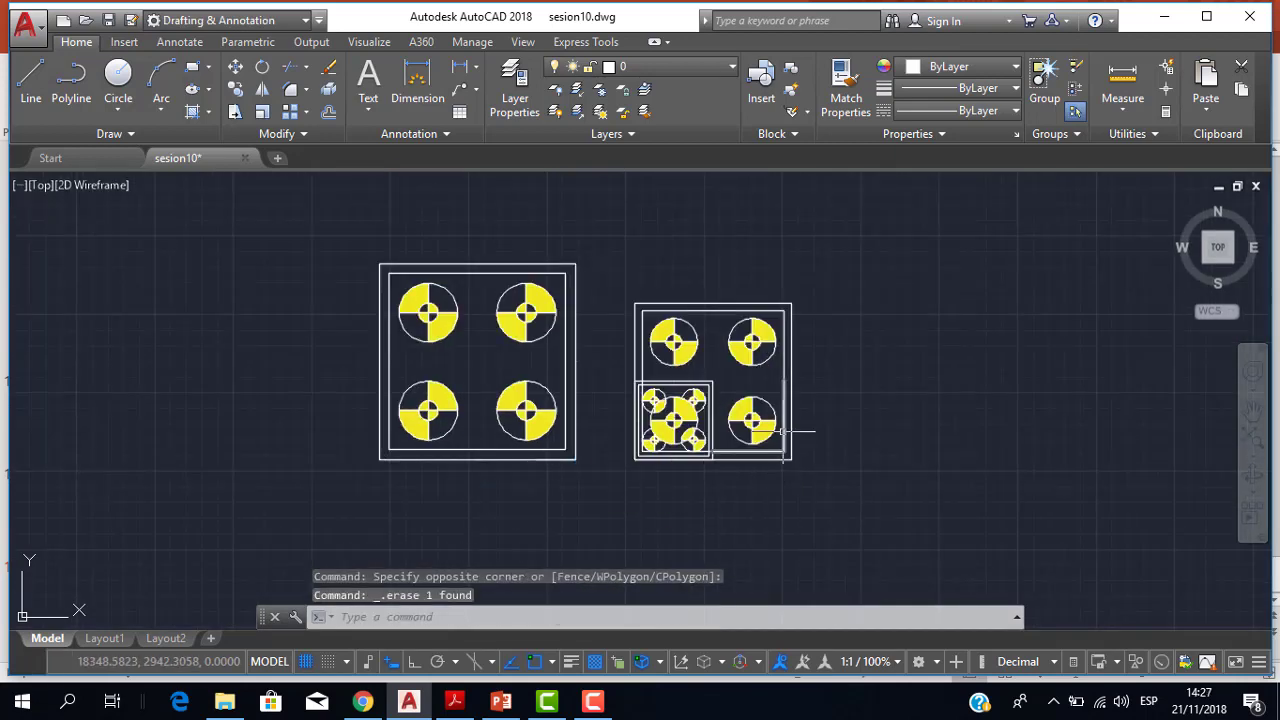
key(ctrl+z)
key(ctrl+z)
key(ctrl+z)
key(ctrl+z)
key(ctrl+z)
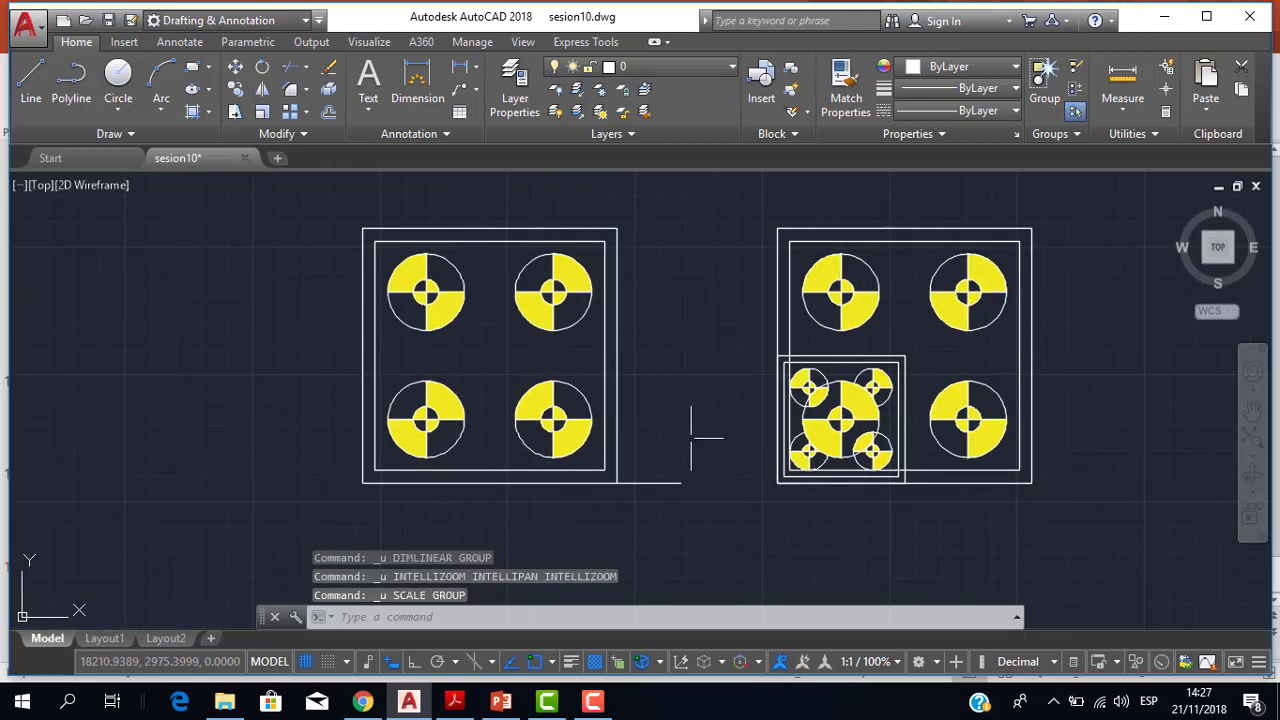
key(ctrl+z)
scroll(597, 440, down, 2)
scroll(597, 440, up, 2)
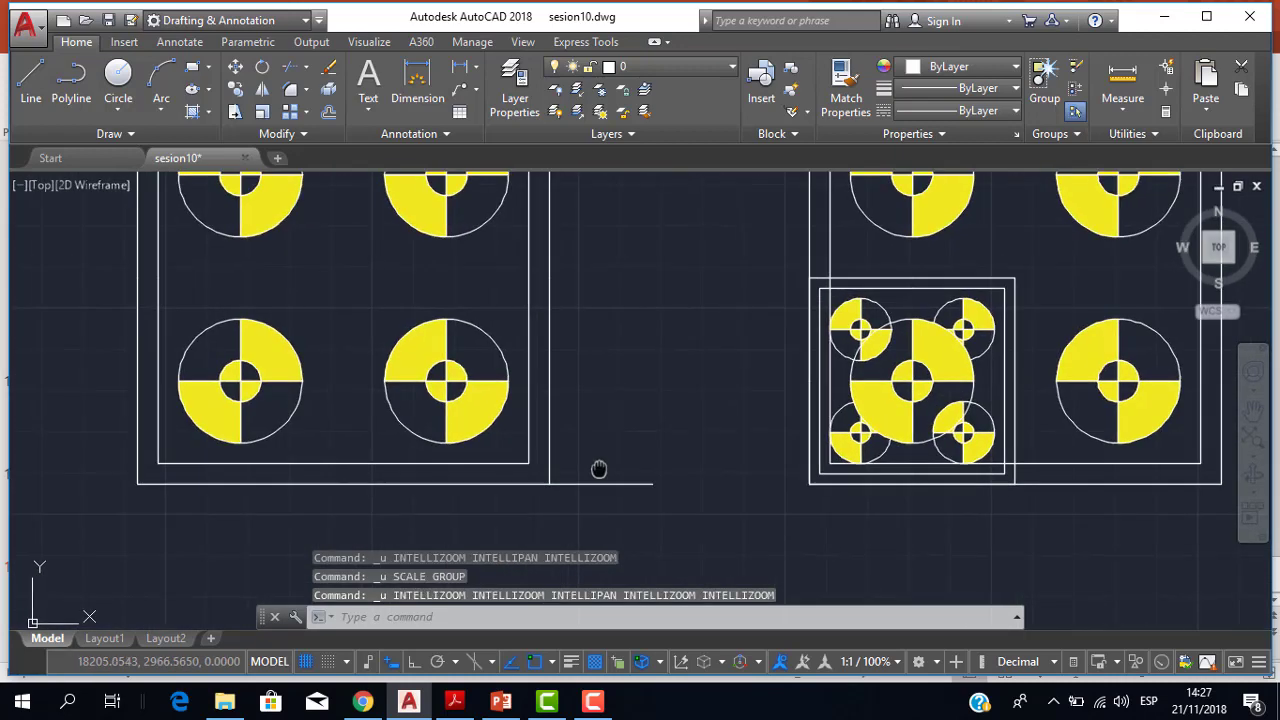
scroll(594, 466, up, 1)
Select the drawn line beside the left plate, then clear the selection
click(625, 505)
click(584, 472)
scroll(620, 472, down, 1)
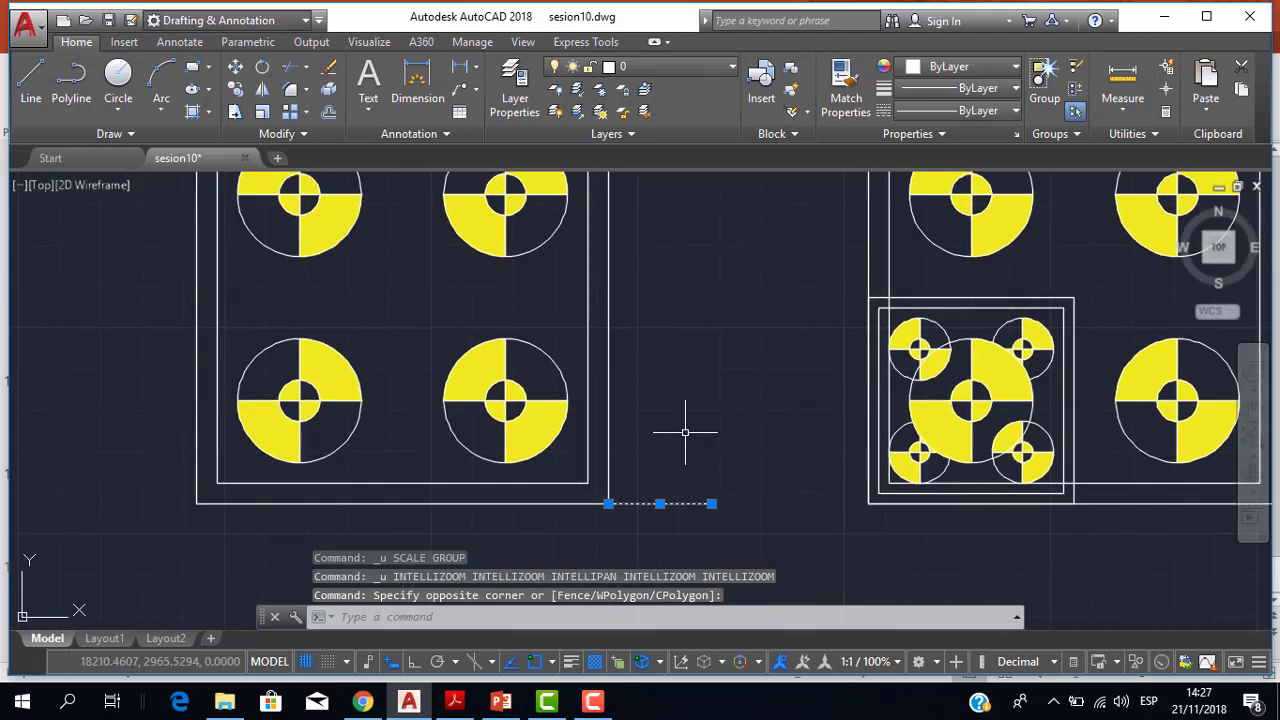
scroll(674, 434, down, 2)
scroll(628, 379, up, 2)
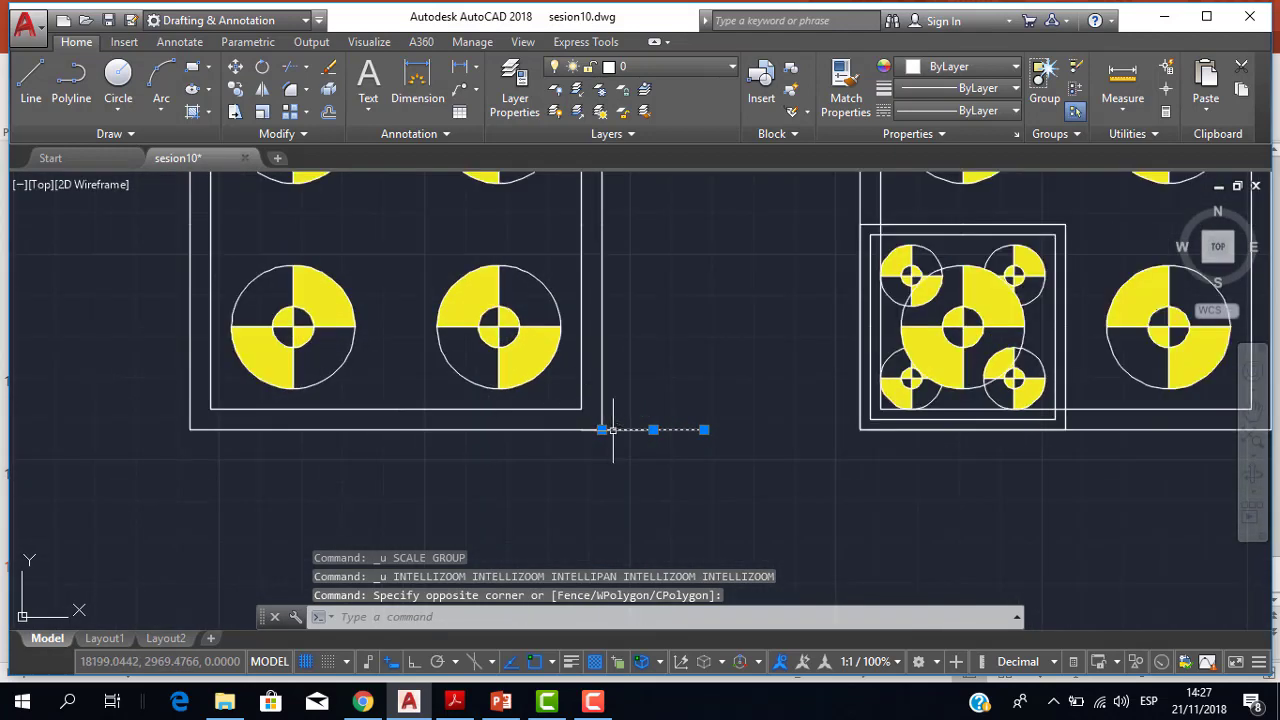
key(Escape)
scroll(700, 438, down, 2)
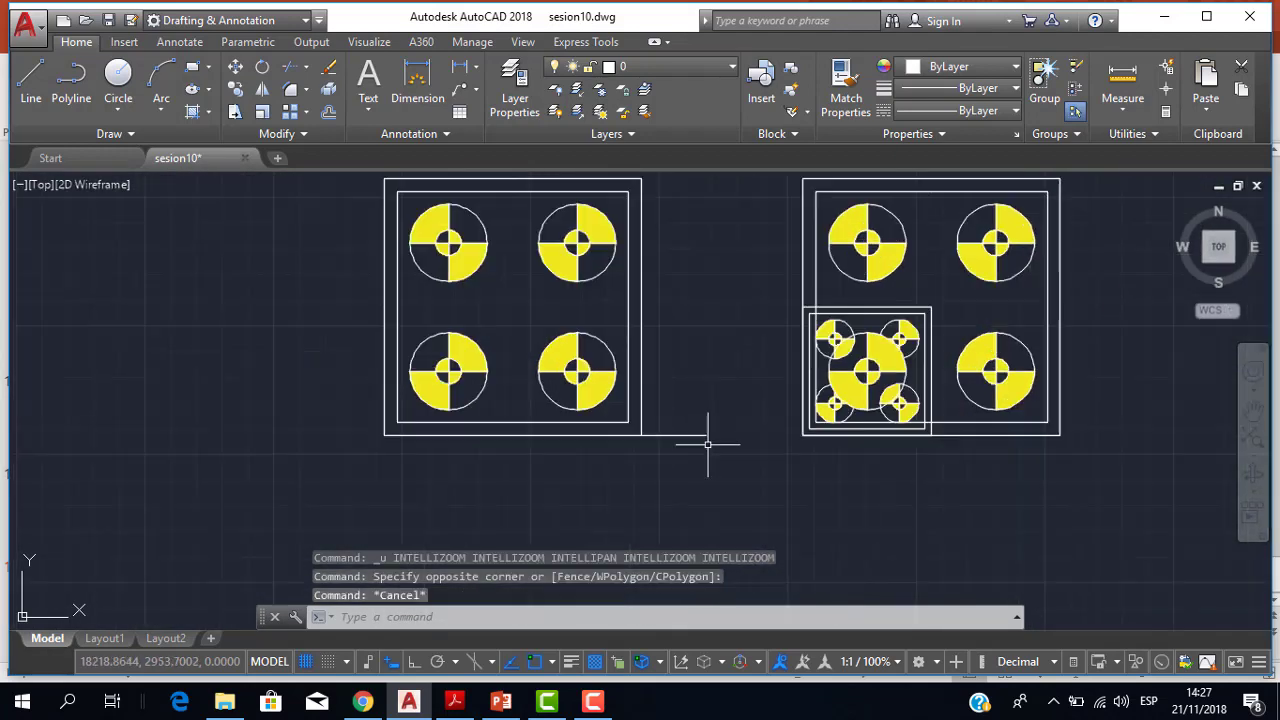
middle_drag(672, 390, 692, 408)
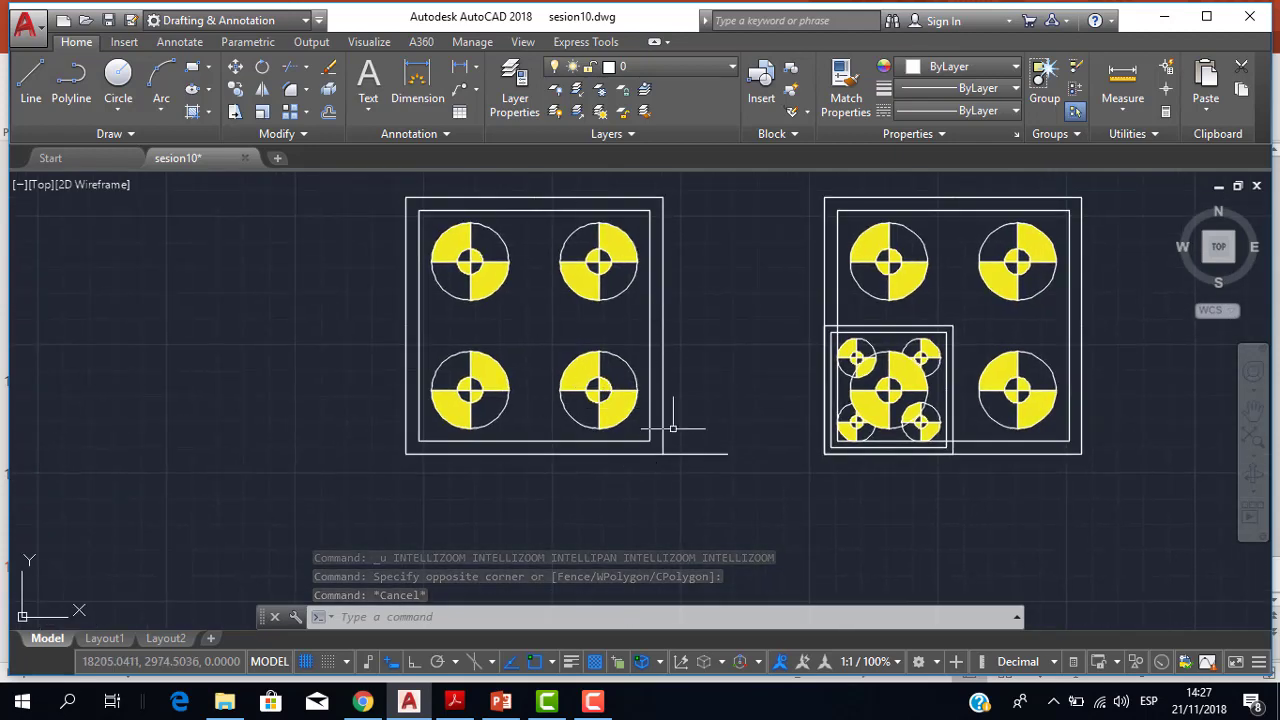
scroll(706, 448, up, 2)
scroll(665, 432, down, 2)
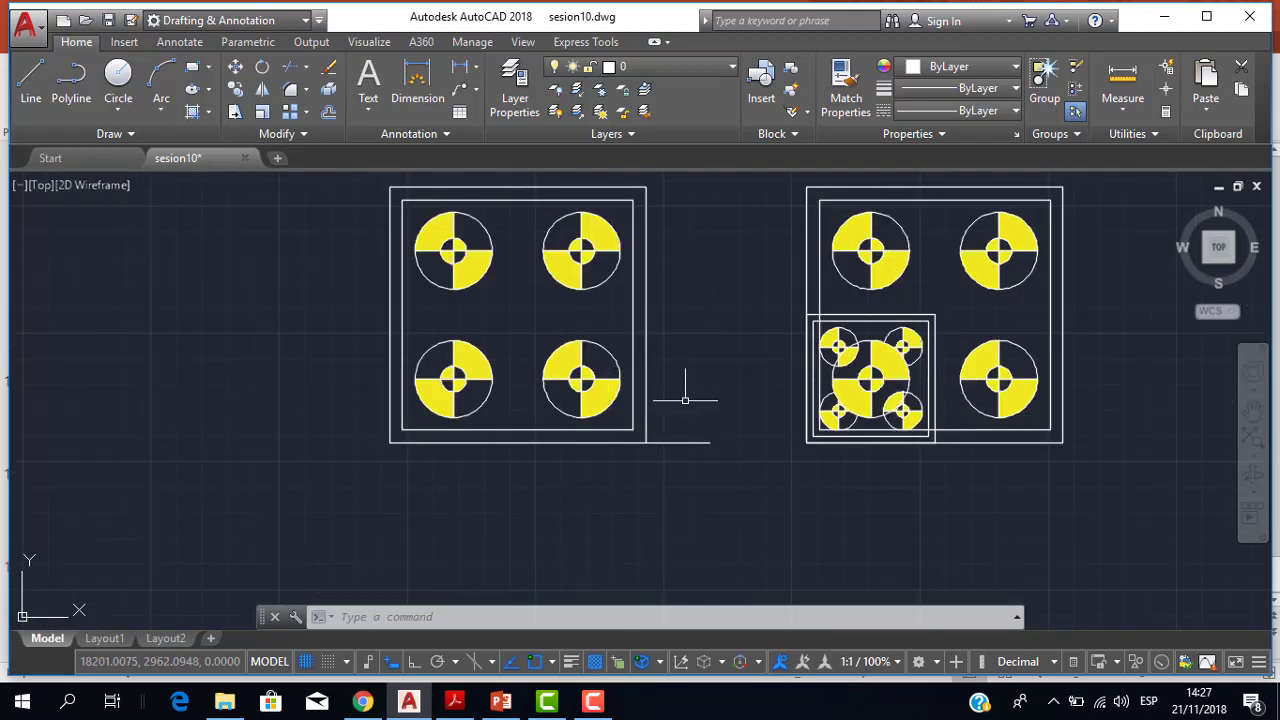
scroll(687, 440, up, 2)
scroll(684, 438, down, 2)
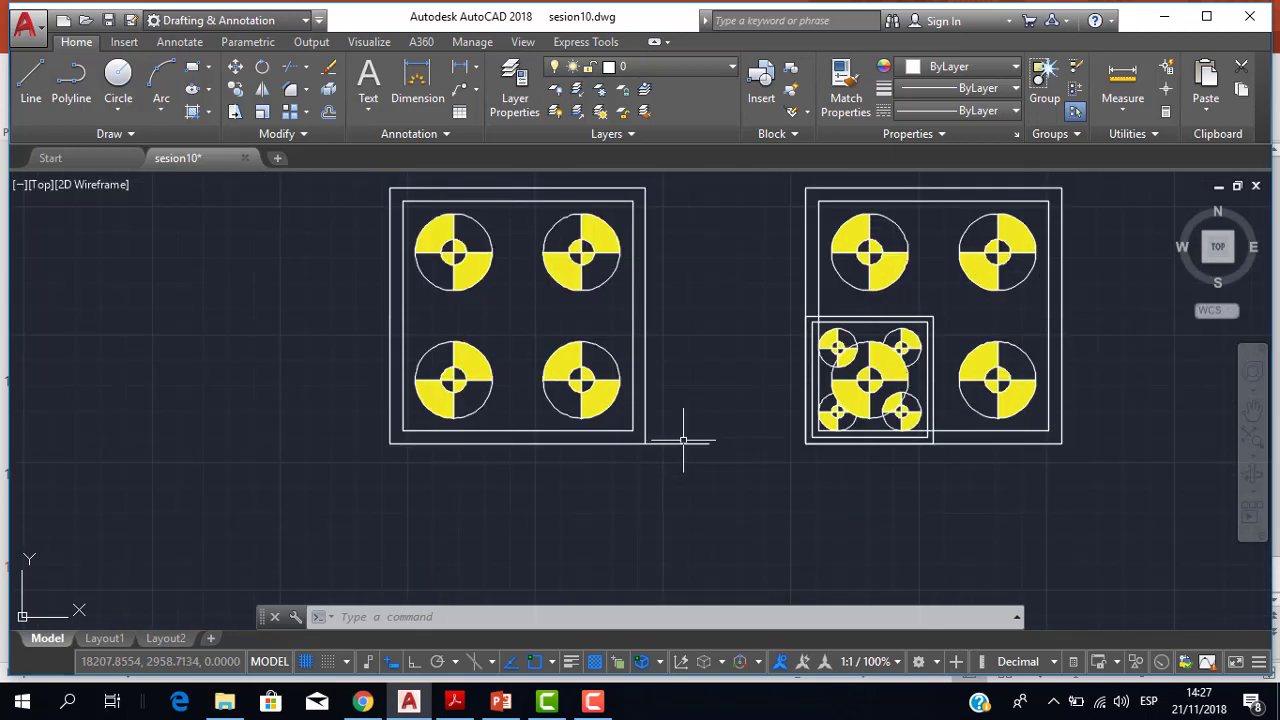
middle_drag(694, 457, 656, 501)
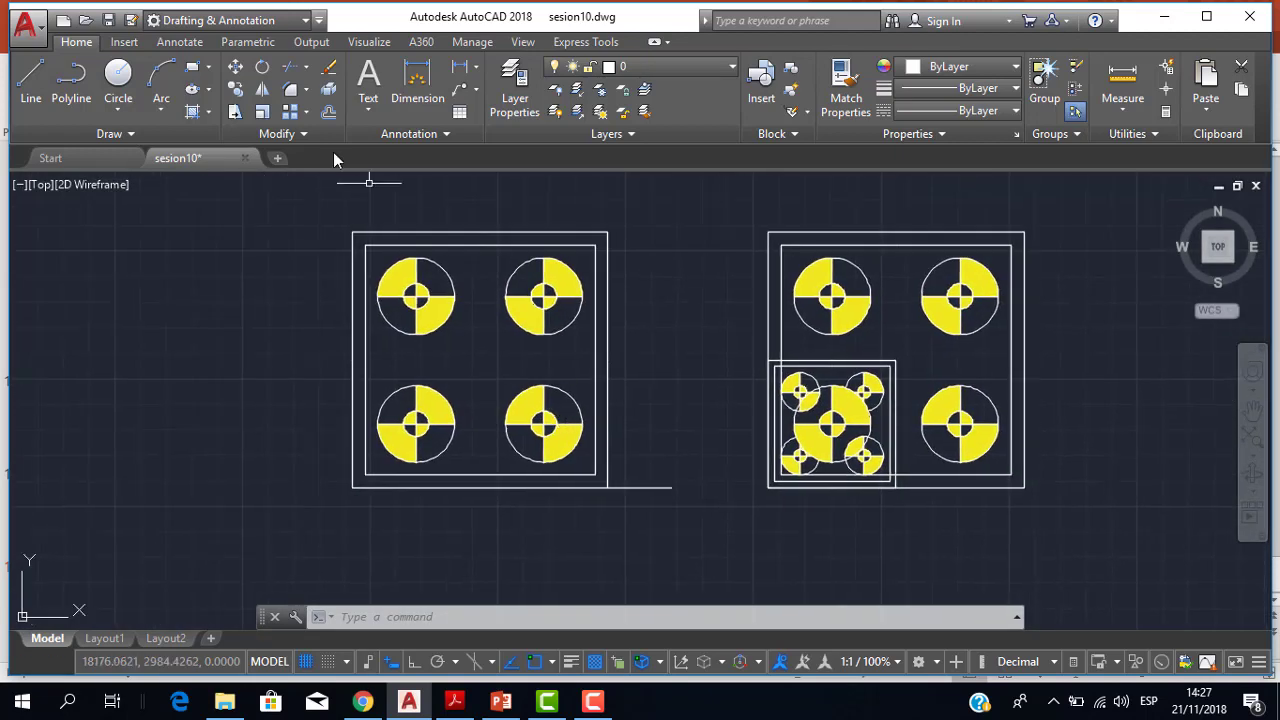
Scale the left plate from its lower-left corner, then undo that scaling with Ctrl+Z
click(259, 113)
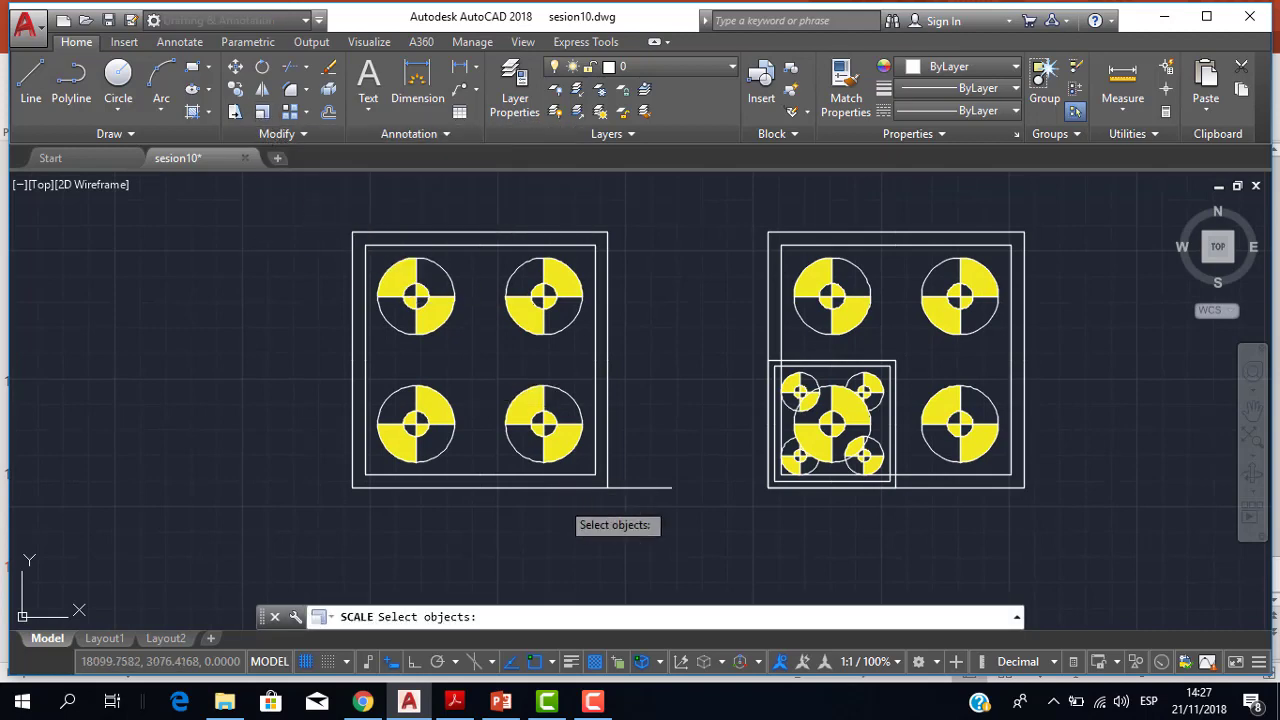
click(578, 559)
click(263, 199)
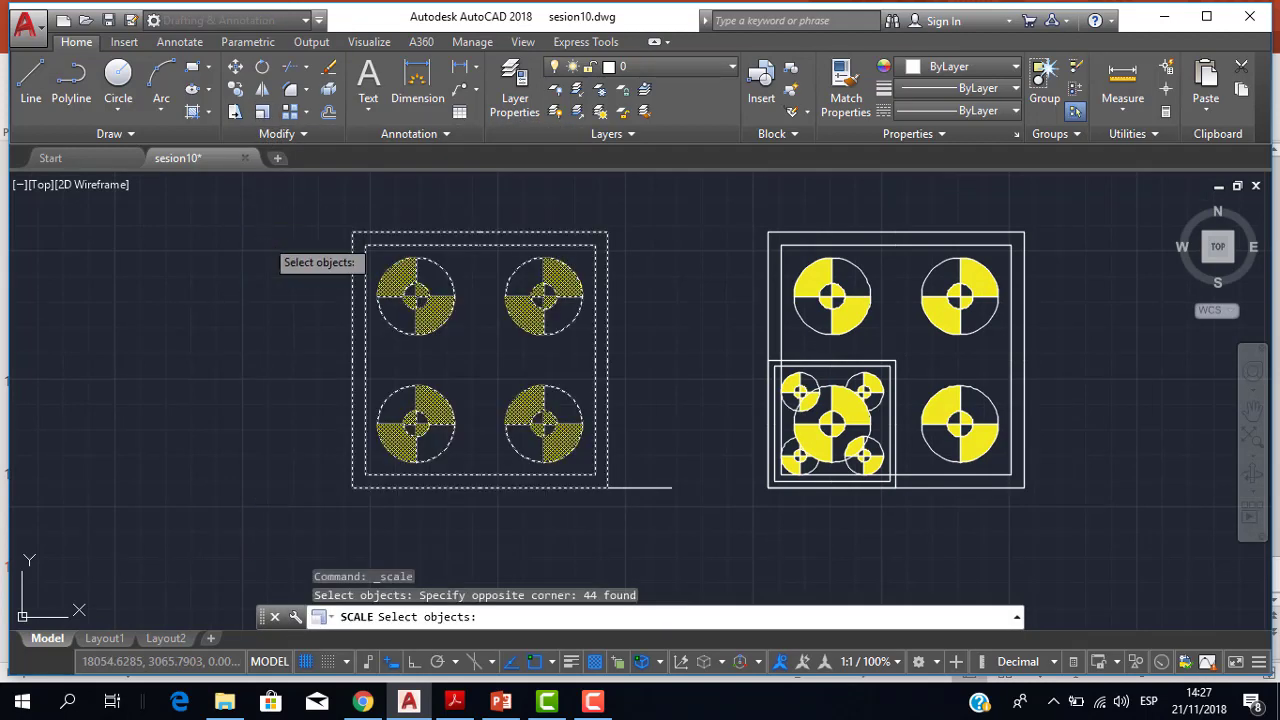
key(Return)
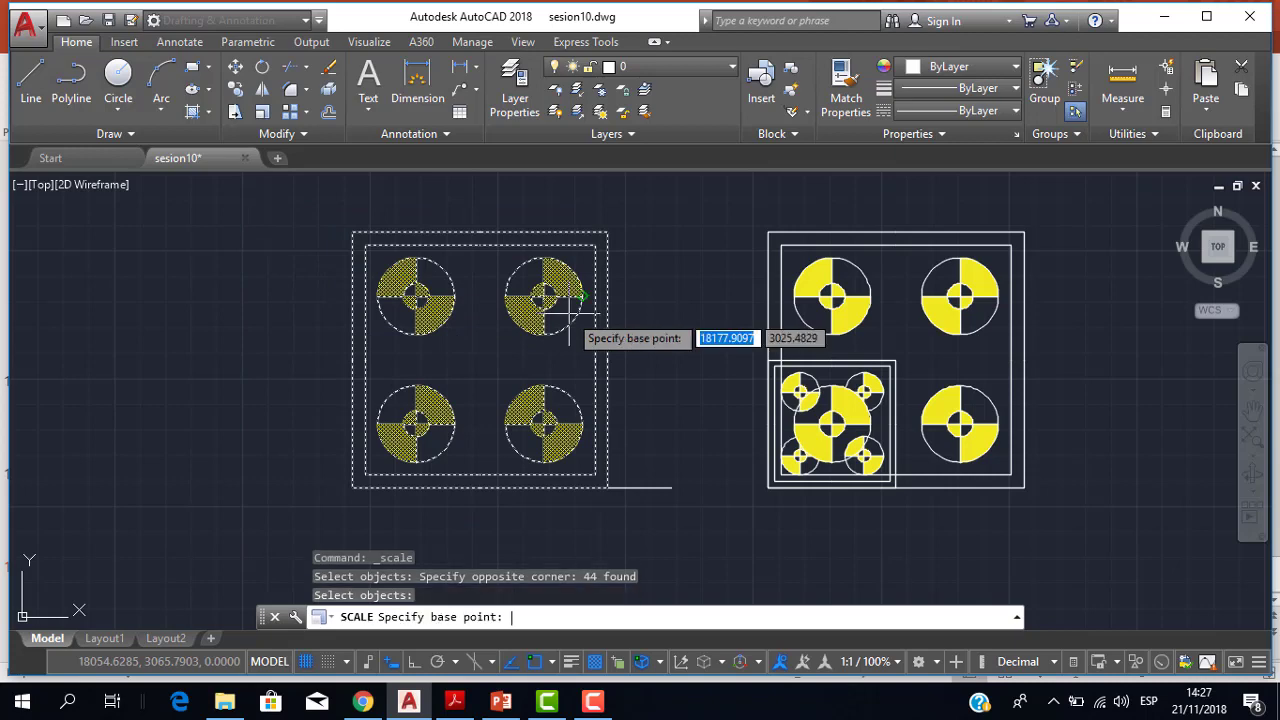
click(352, 488)
scroll(600, 485, up, 2)
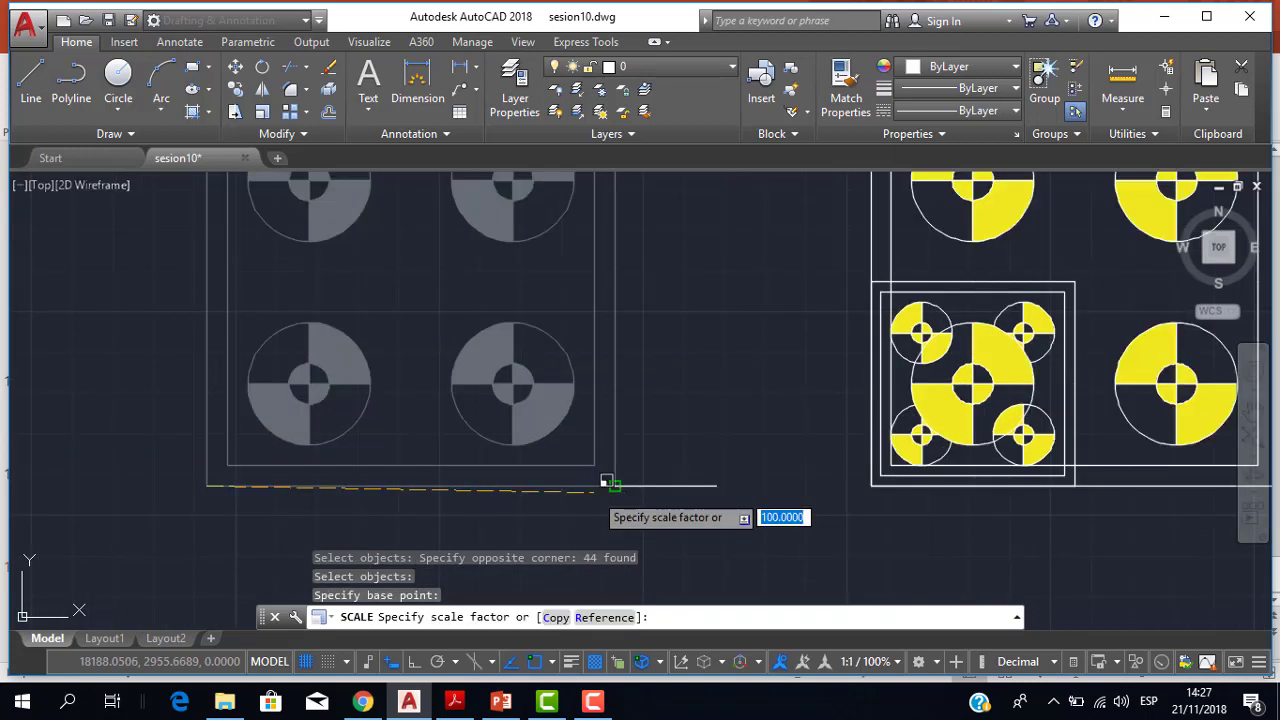
click(612, 484)
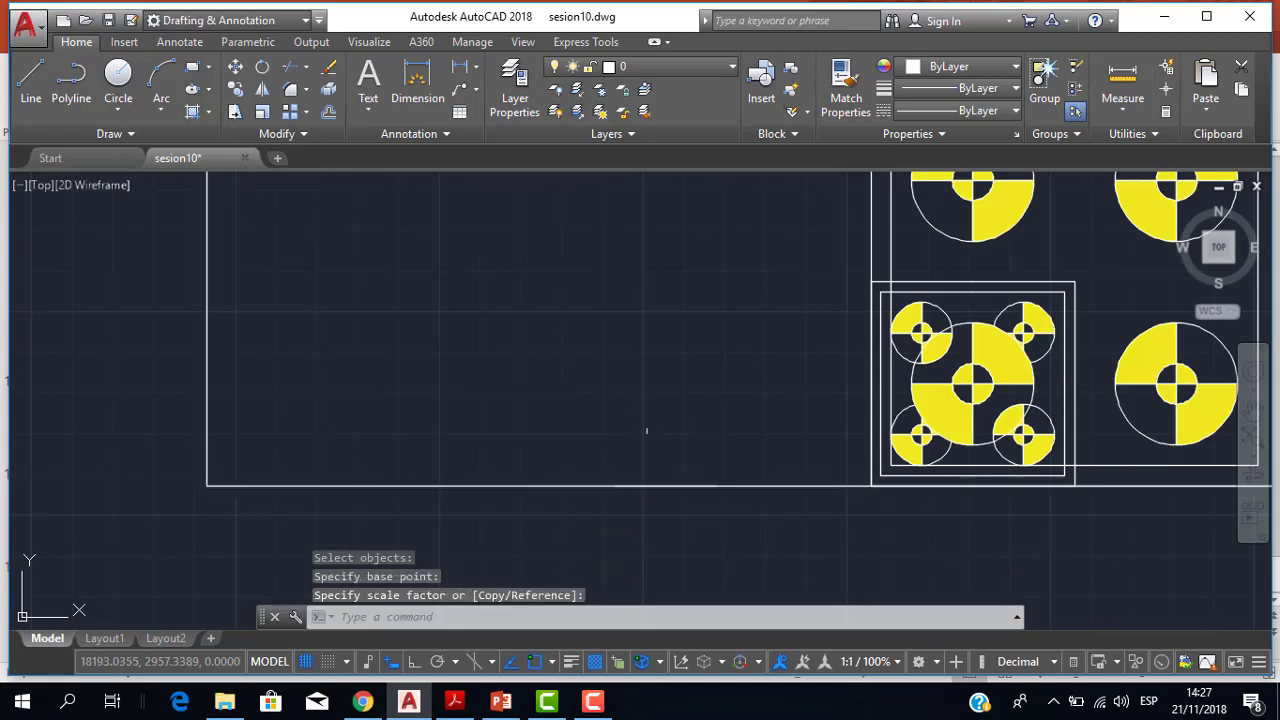
scroll(646, 431, down, 2)
scroll(654, 437, down, 1)
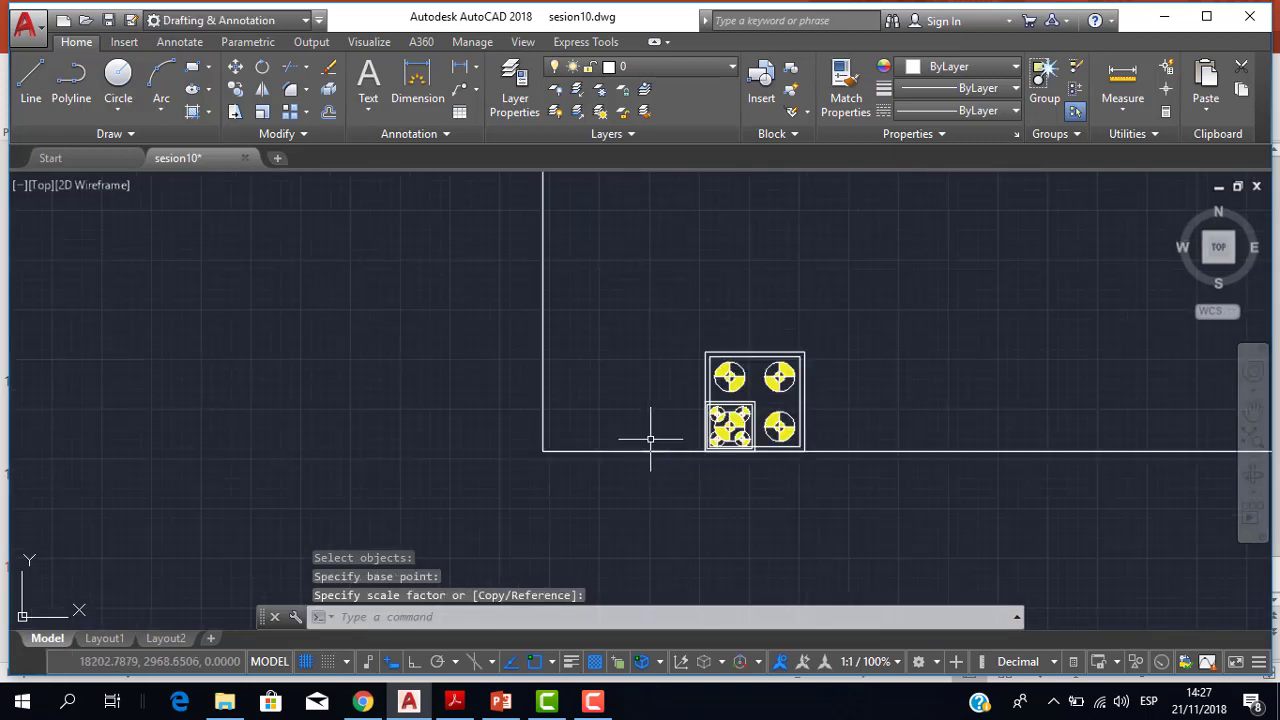
key(ctrl+z)
key(ctrl+z)
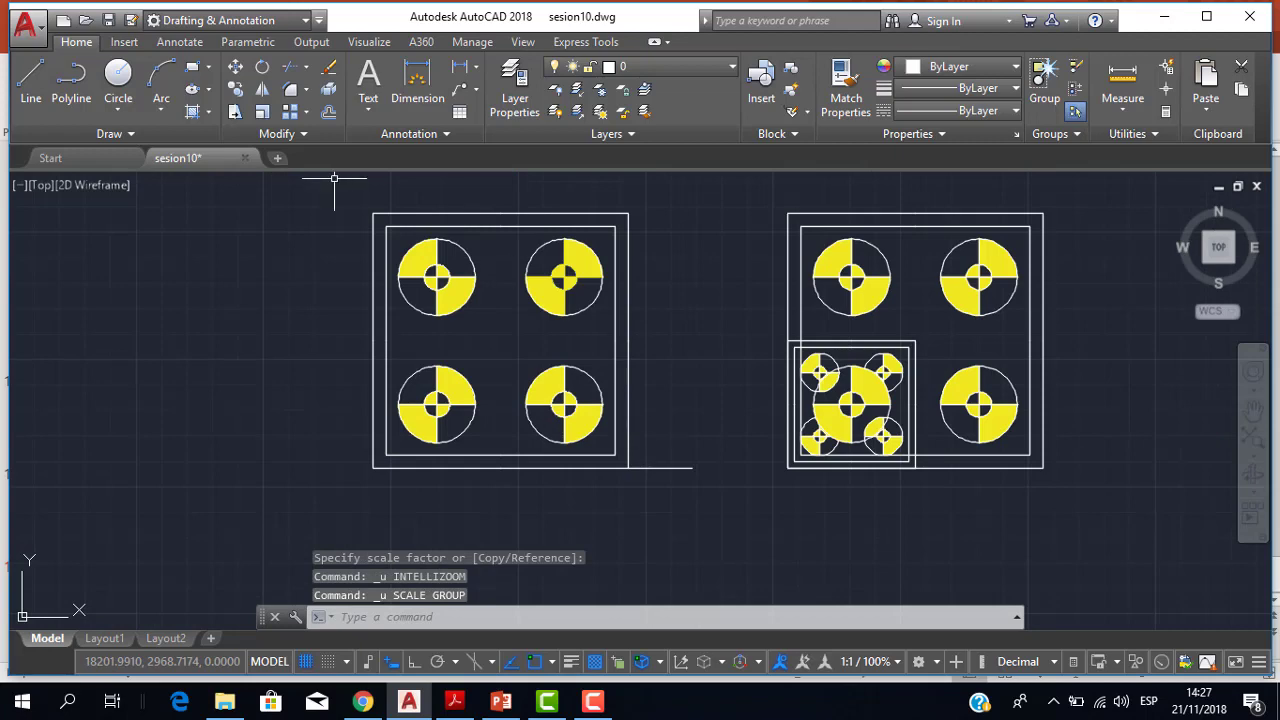
Scale the left plate by reference from its lower-left corner, width to the line's end
click(262, 112)
click(556, 512)
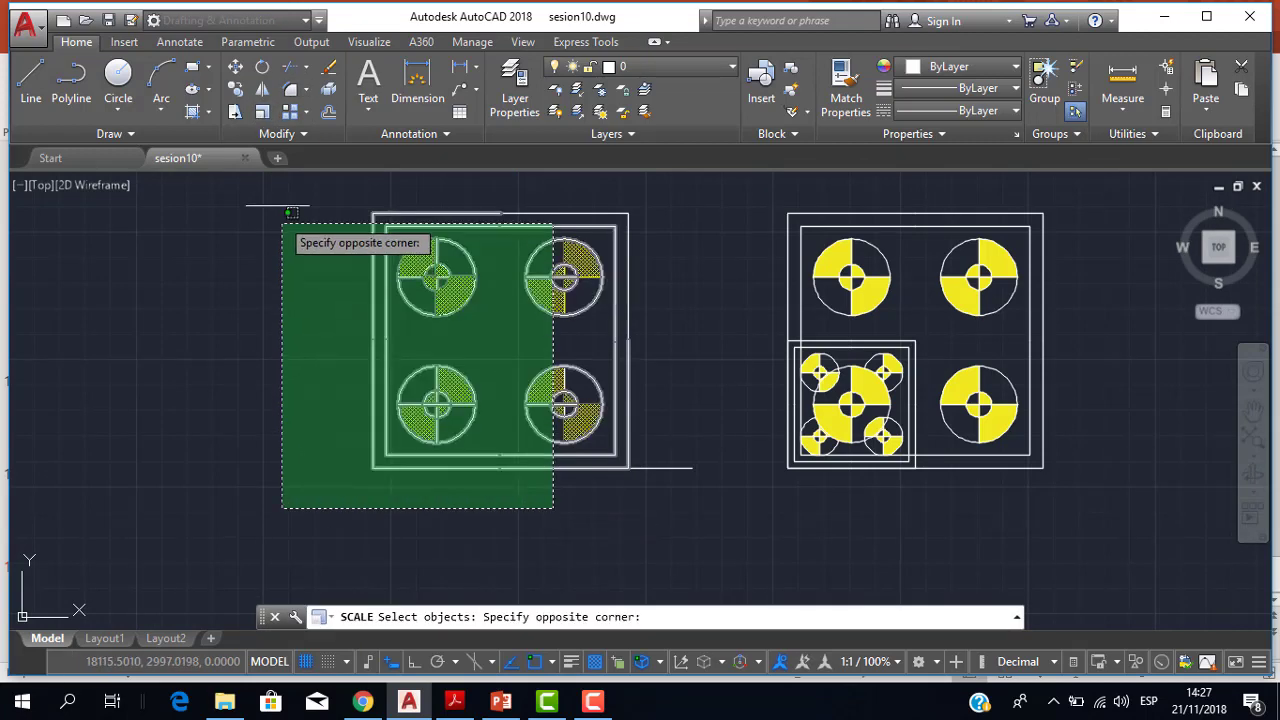
click(282, 224)
key(Return)
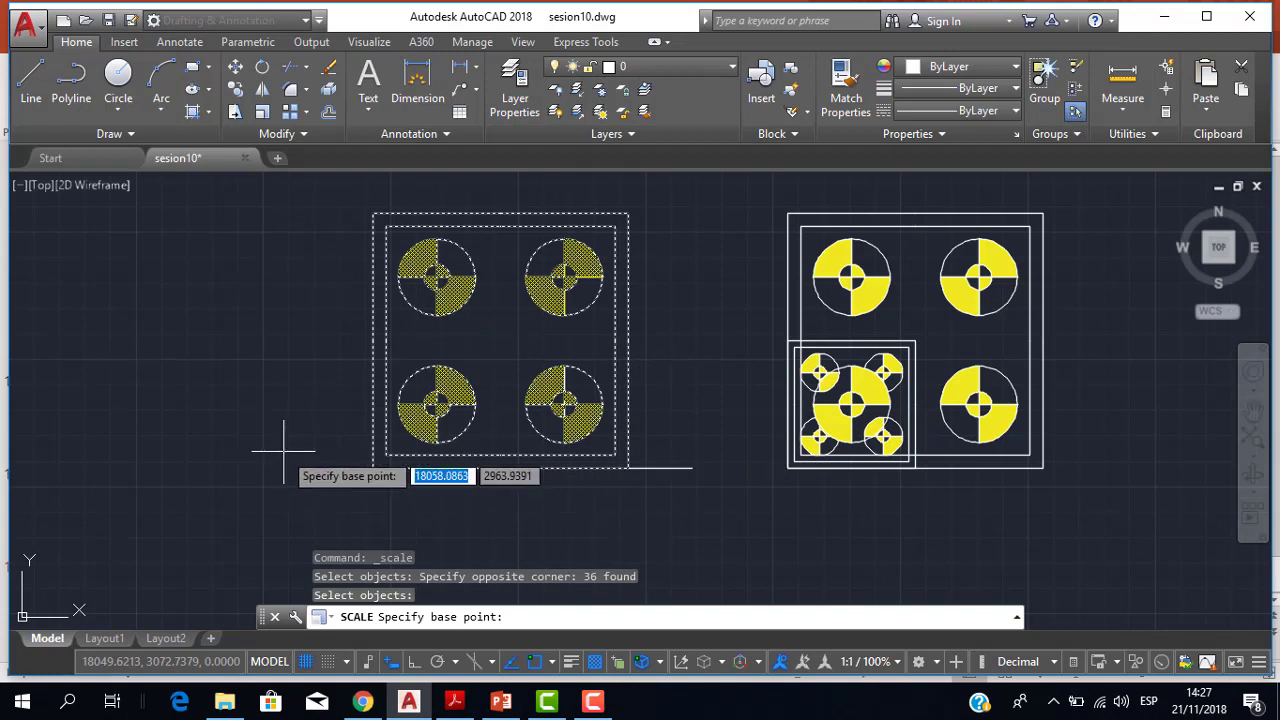
click(373, 467)
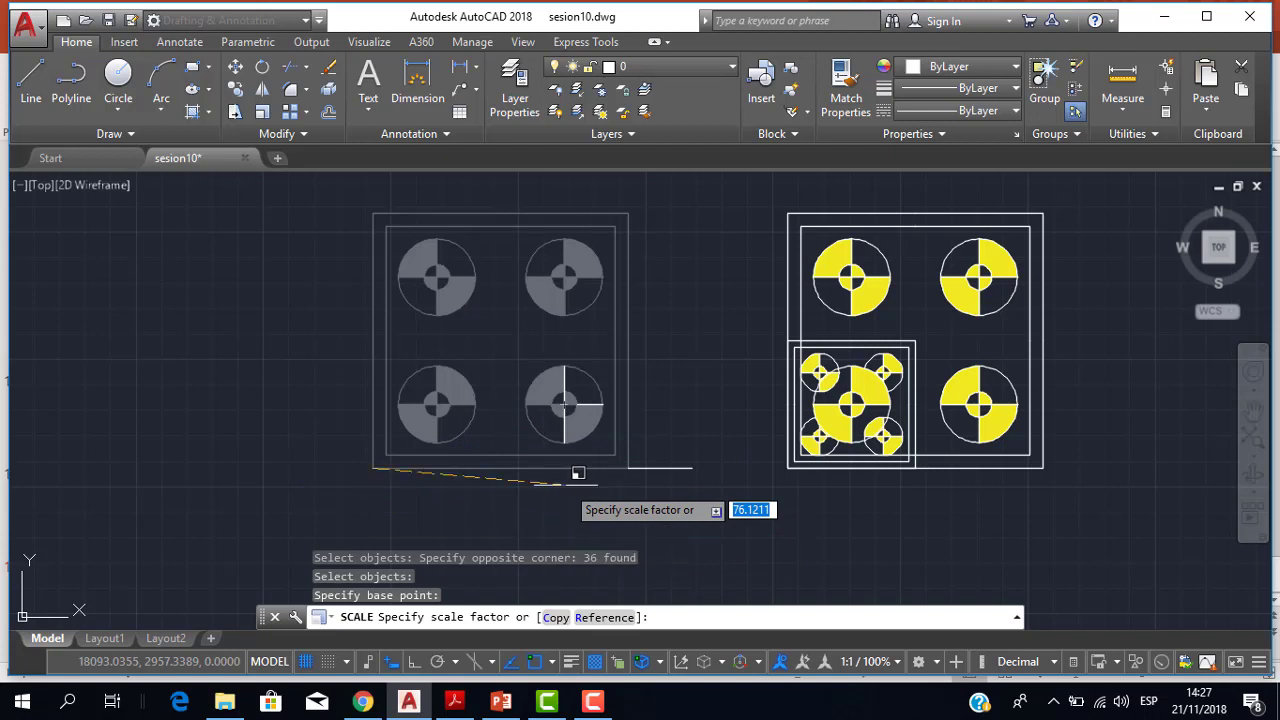
click(588, 617)
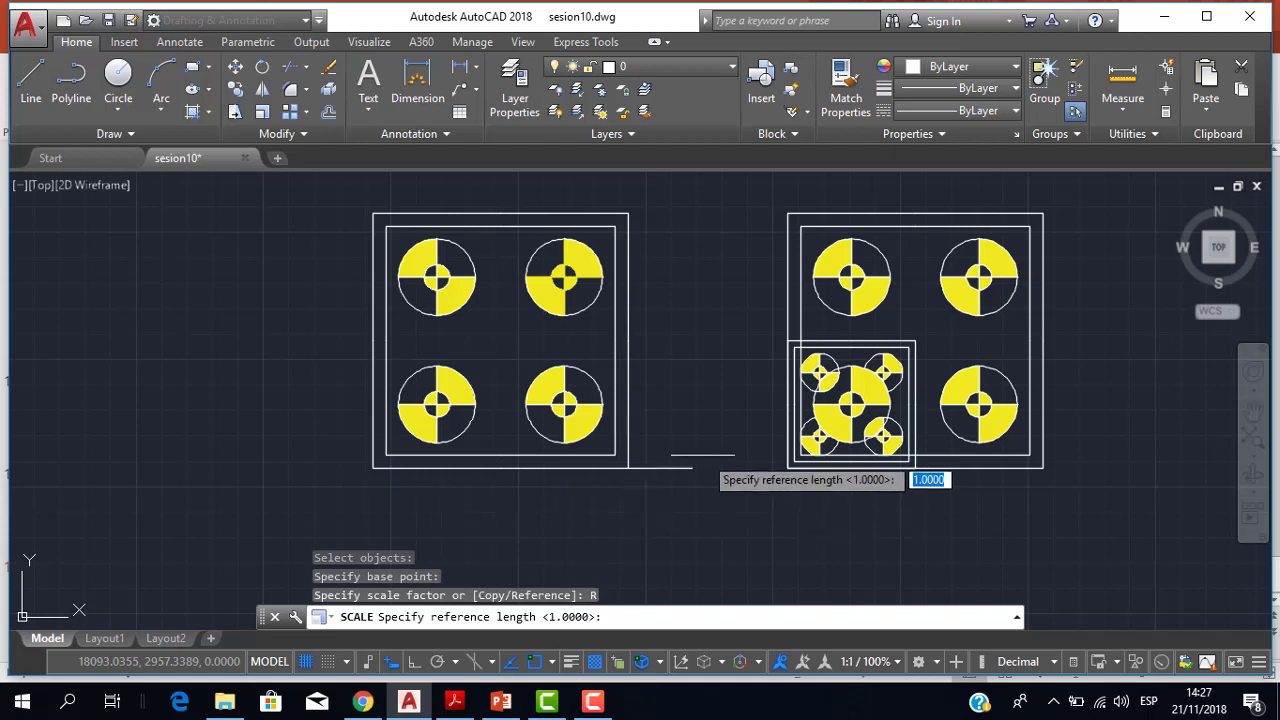
click(372, 467)
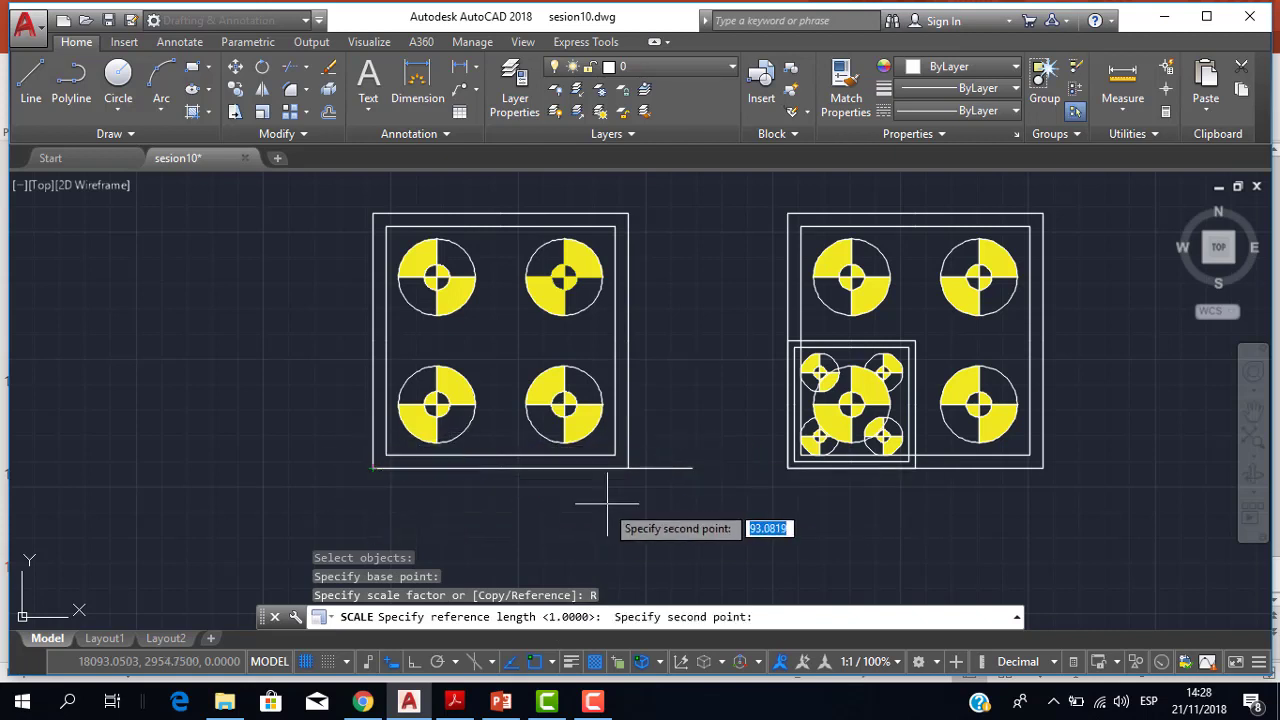
click(628, 467)
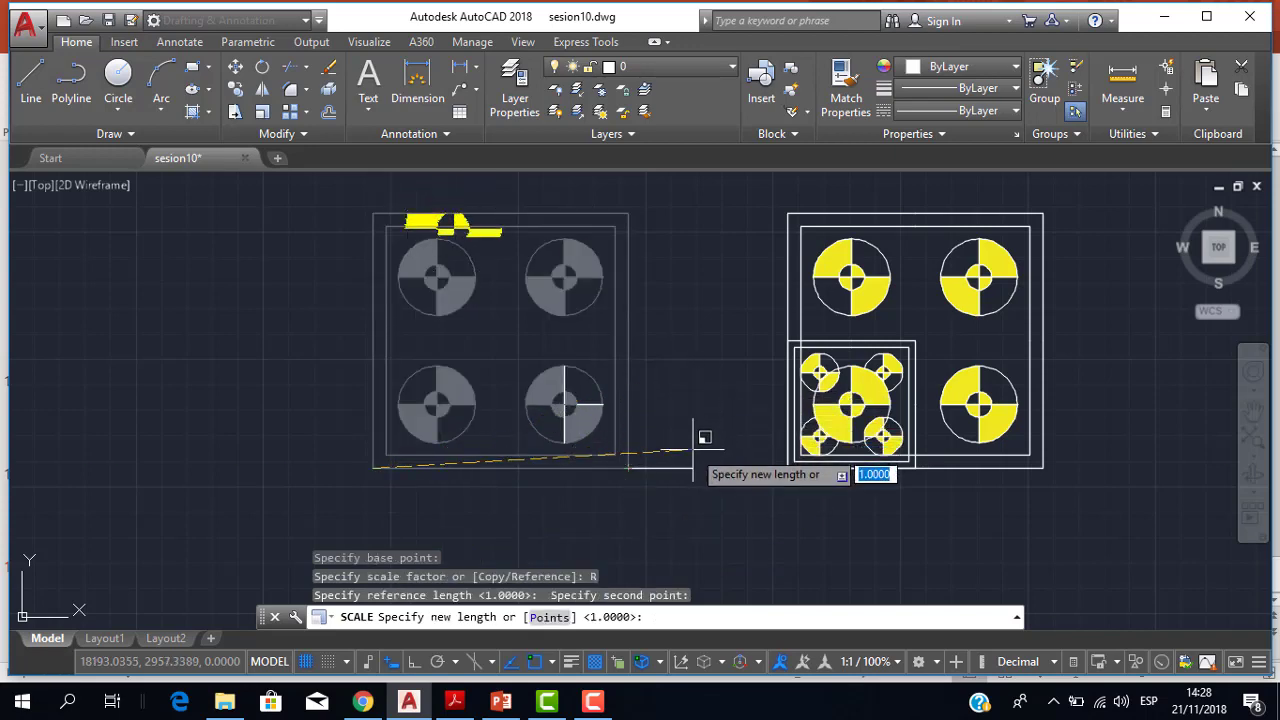
click(691, 467)
scroll(700, 470, down, 4)
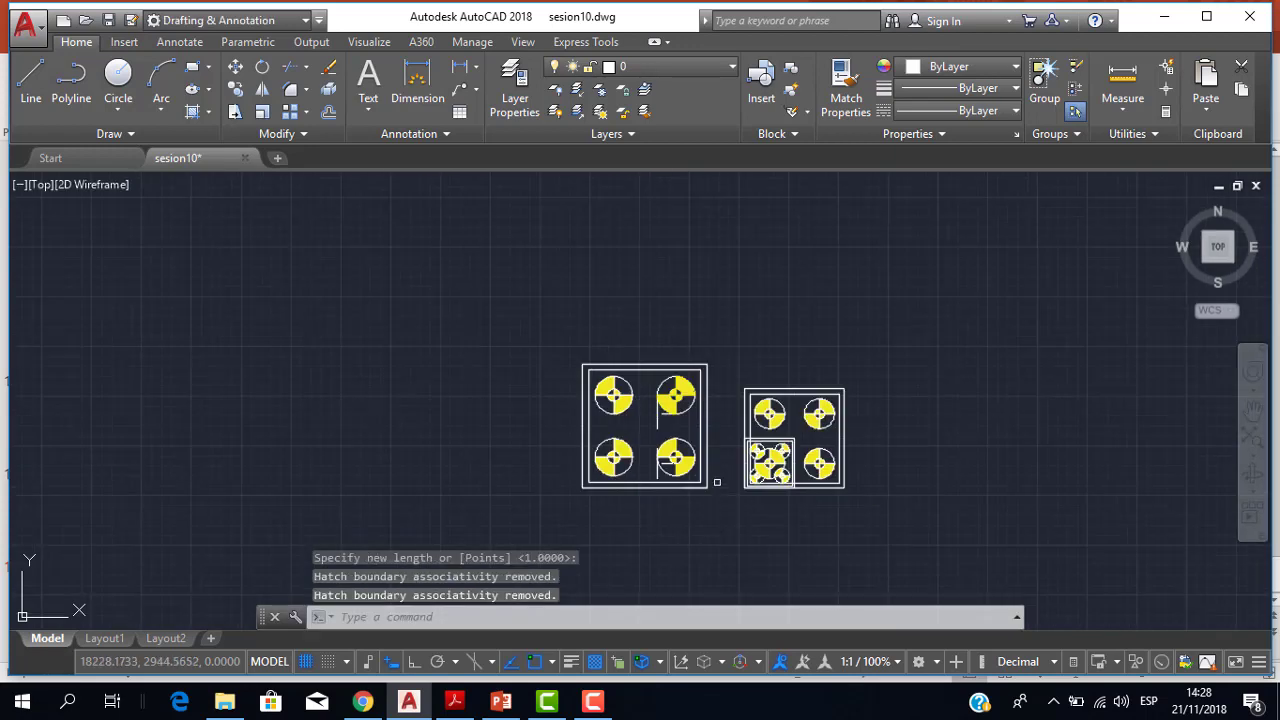
scroll(681, 430, up, 2)
scroll(662, 420, up, 2)
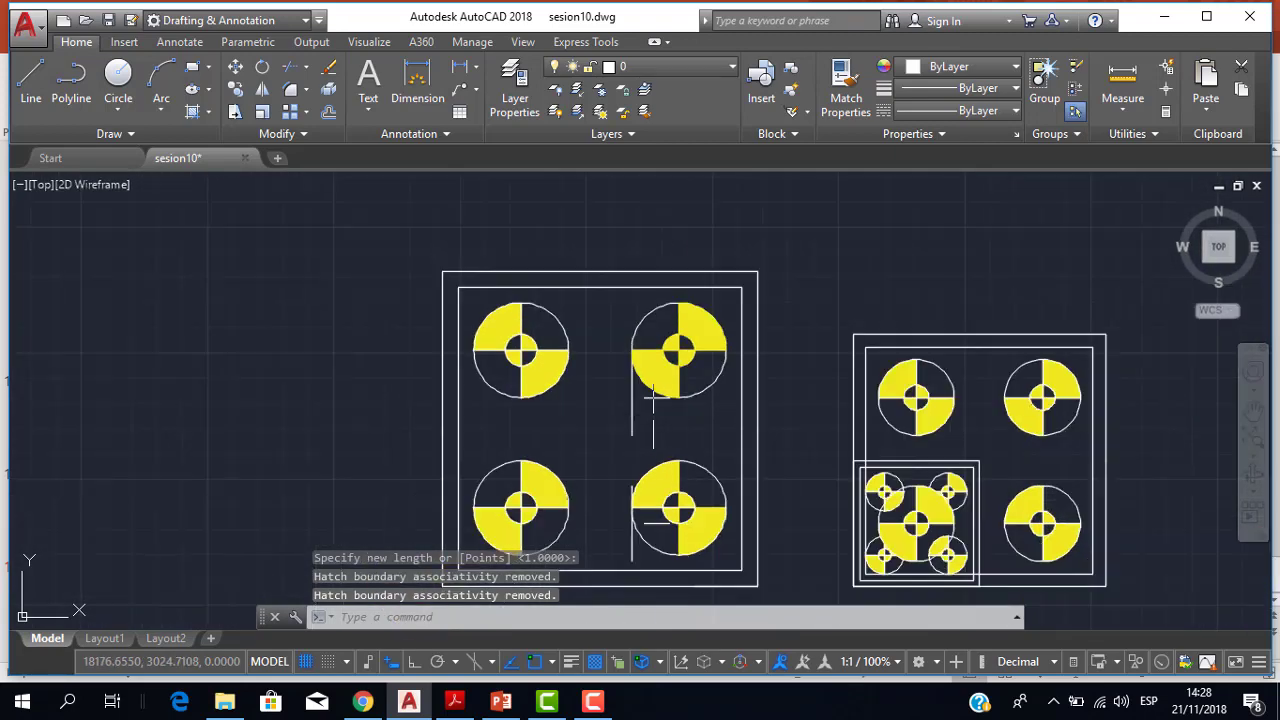
scroll(677, 421, down, 1)
scroll(694, 430, up, 1)
scroll(700, 450, down, 3)
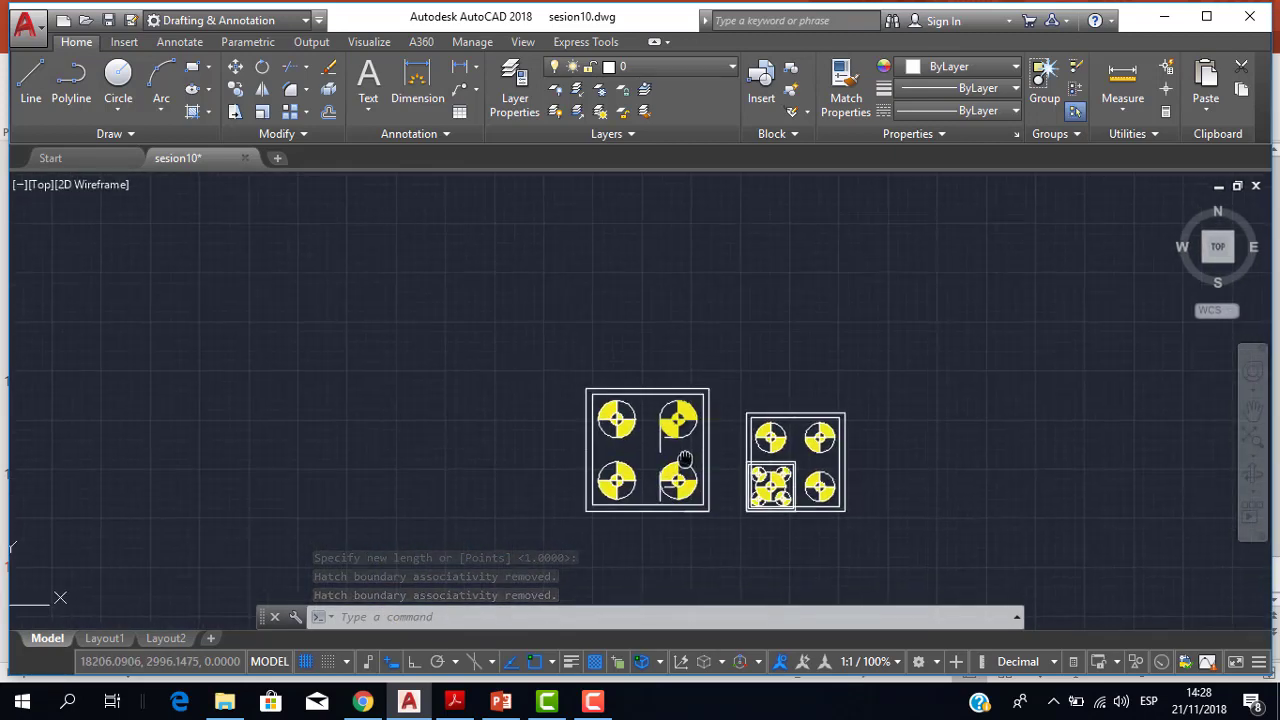
scroll(680, 430, up, 3)
scroll(660, 425, up, 2)
scroll(660, 425, up, 1)
Delete the stray reference lines left between the plate's circles
click(673, 435)
click(637, 399)
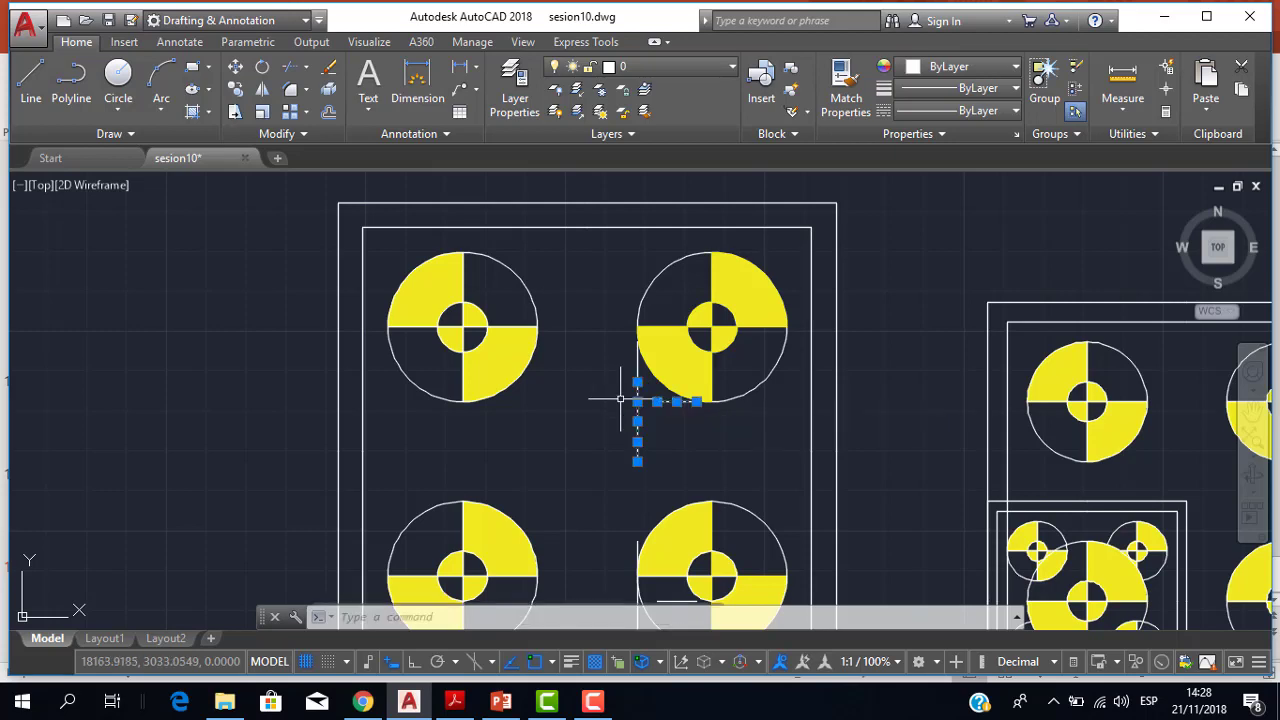
key(Delete)
click(636, 392)
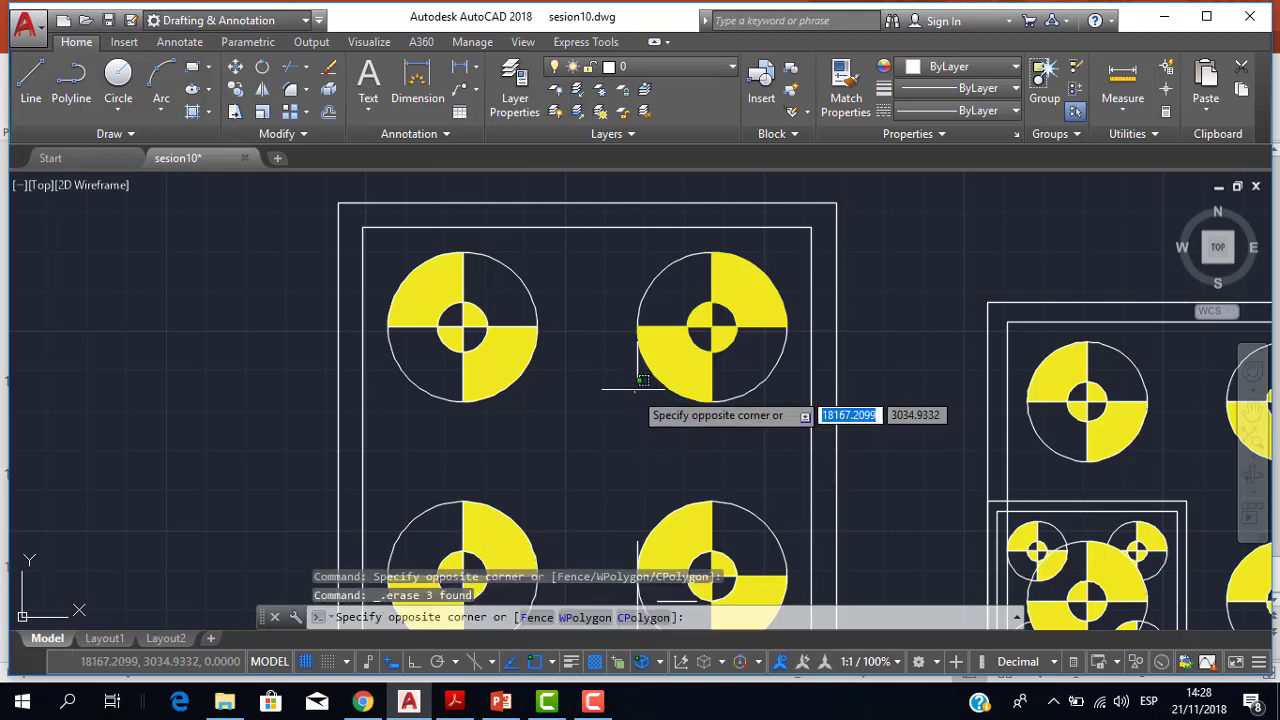
click(634, 376)
click(634, 376)
key(Delete)
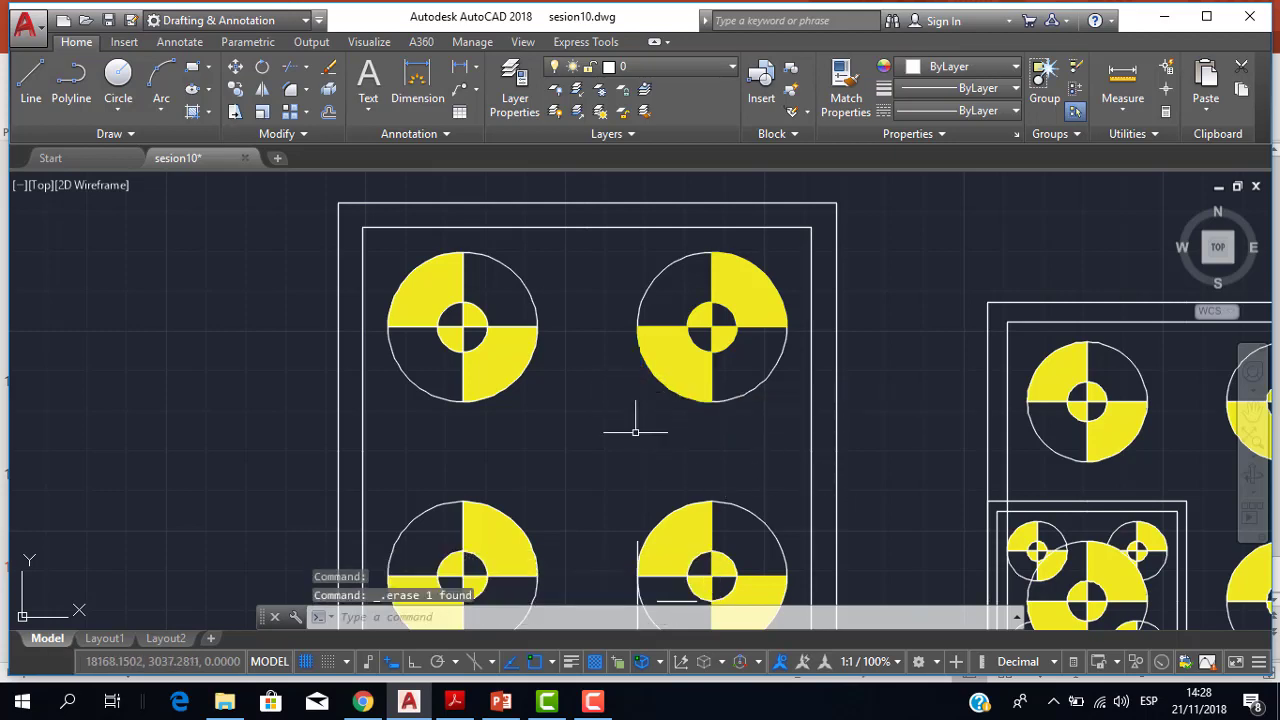
middle_drag(640, 500, 644, 351)
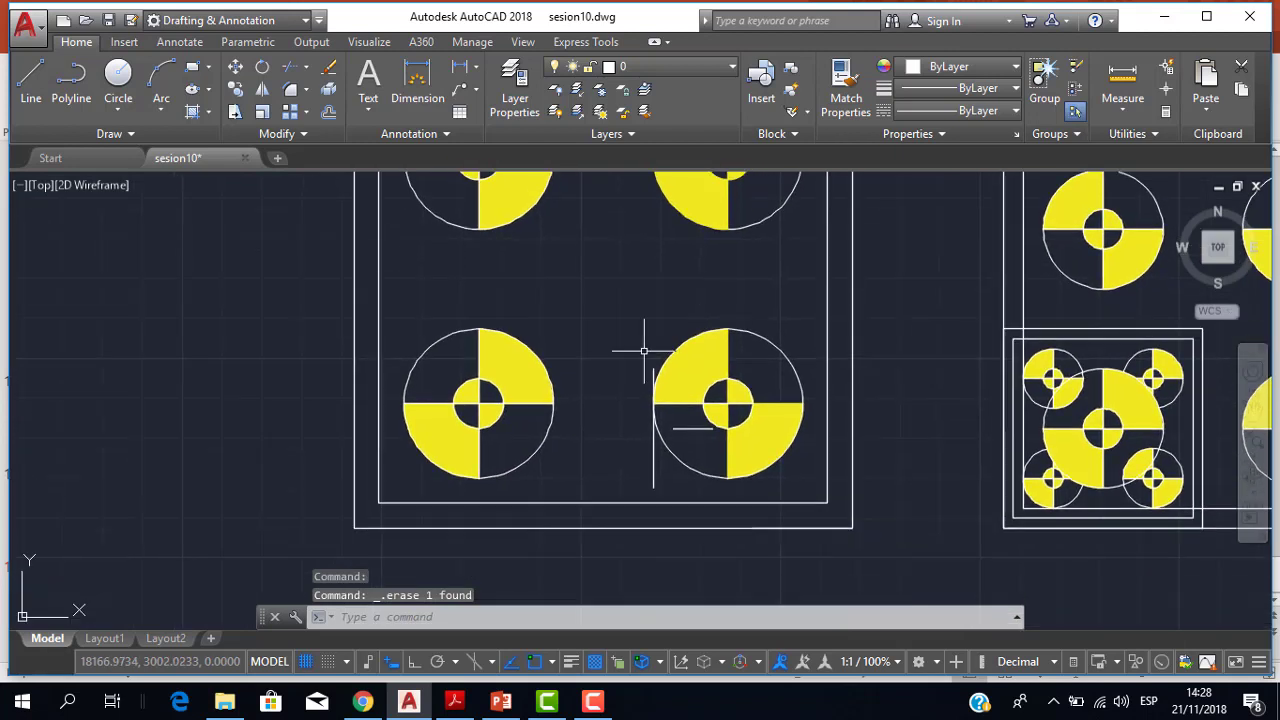
click(656, 462)
click(651, 436)
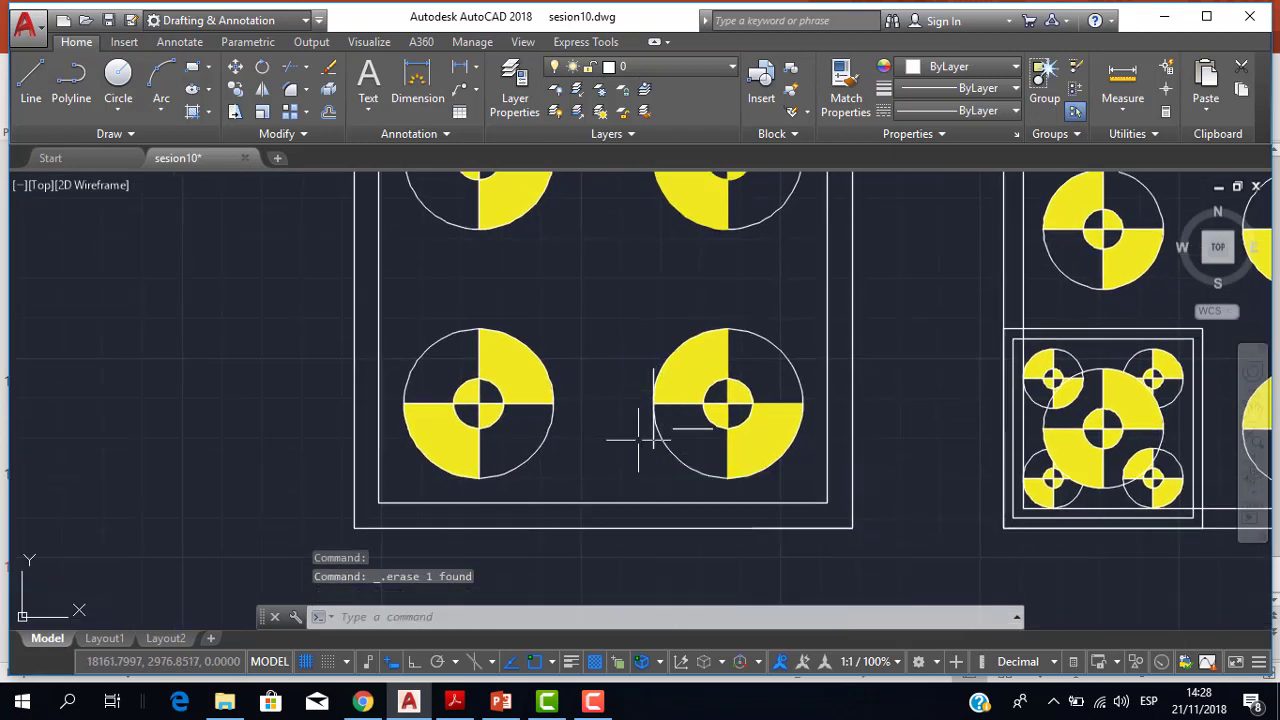
click(683, 432)
click(683, 428)
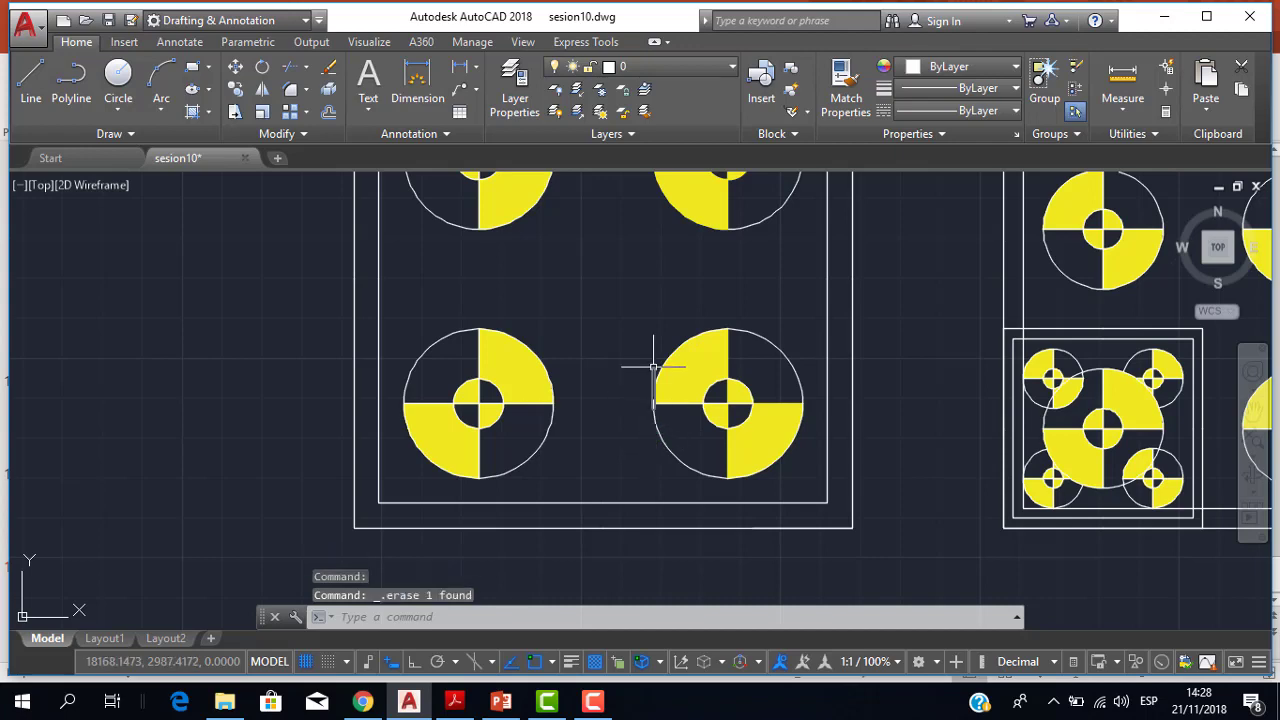
scroll(650, 332, down, 6)
scroll(665, 310, up, 4)
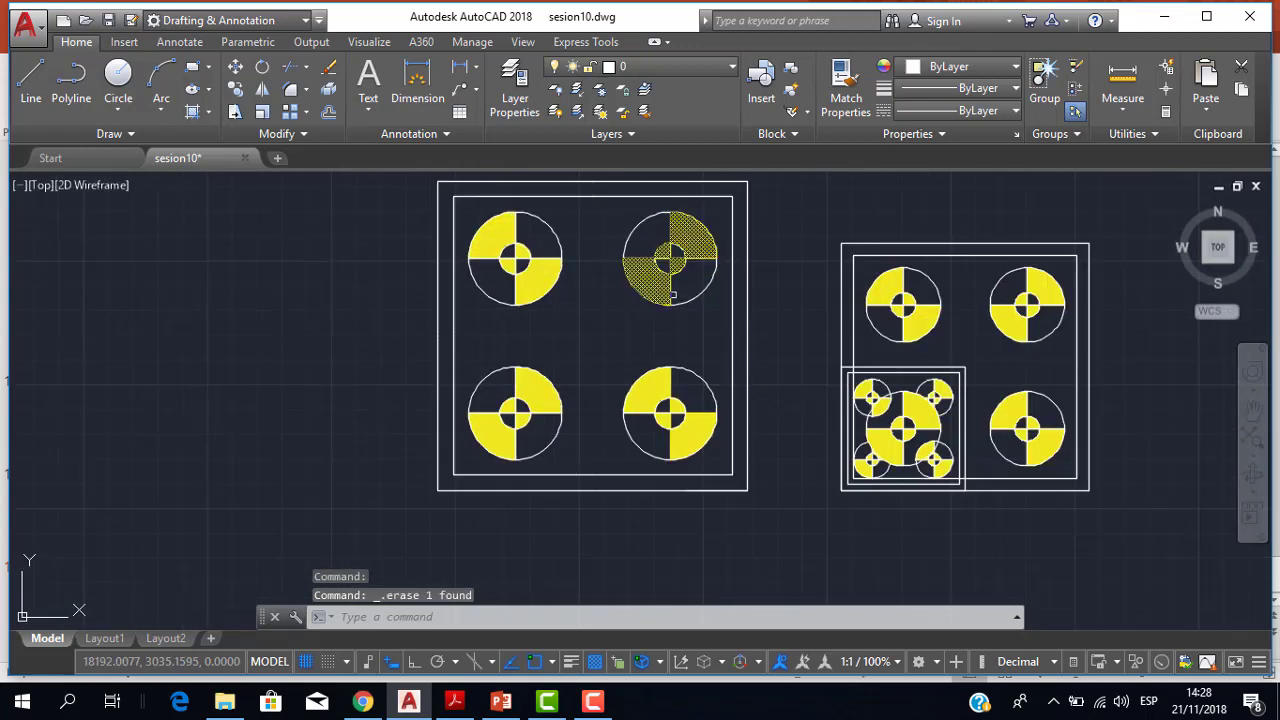
scroll(666, 380, up, 2)
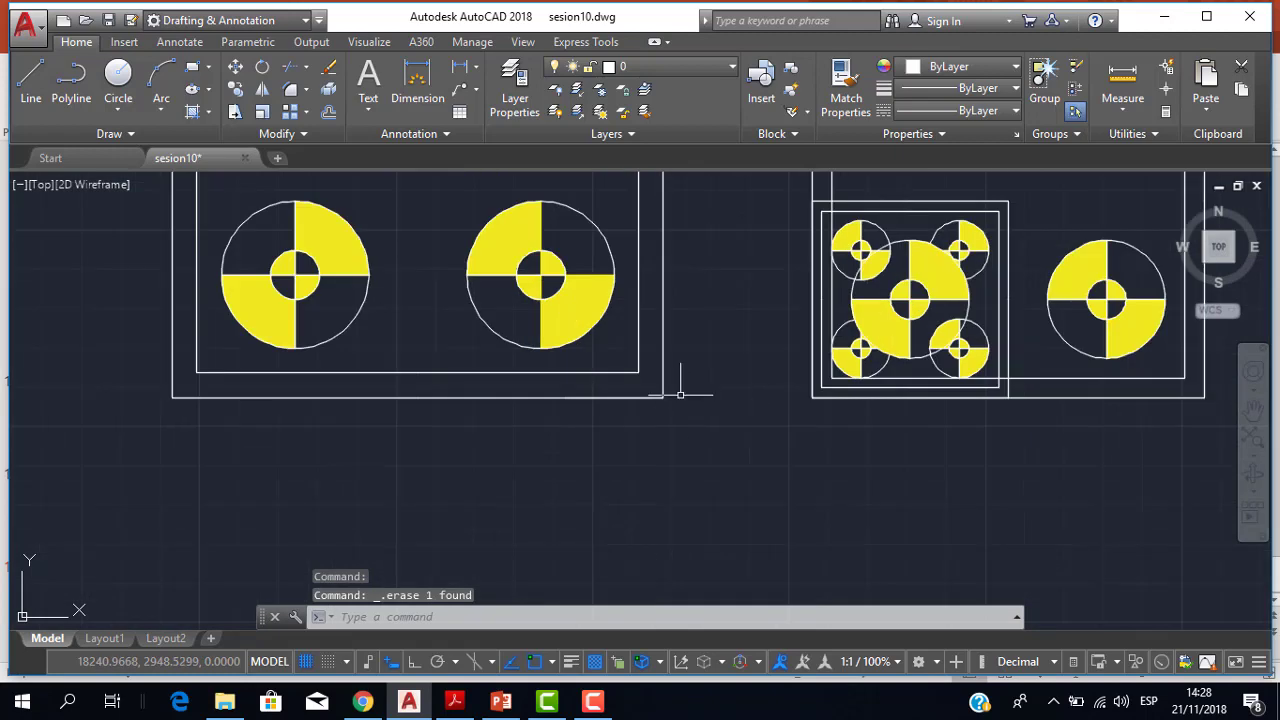
scroll(677, 381, down, 6)
scroll(677, 381, up, 2)
middle_drag(812, 344, 775, 373)
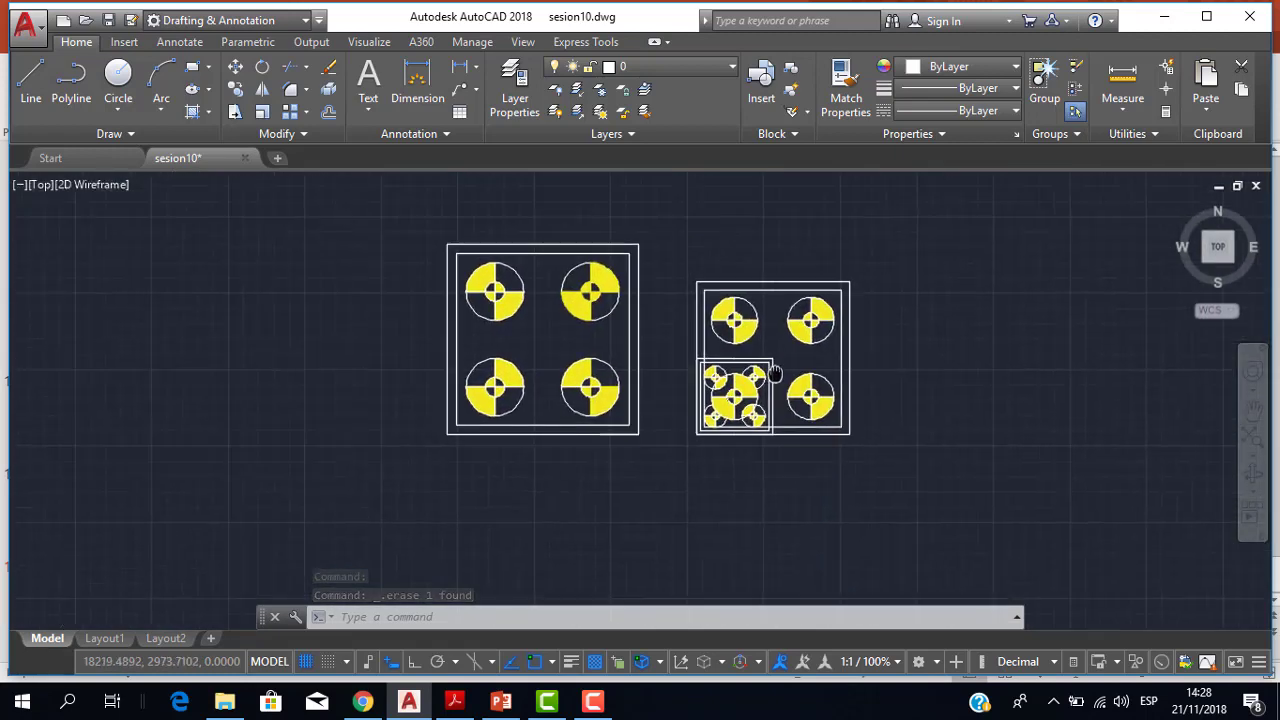
scroll(686, 327, up, 2)
scroll(671, 320, down, 4)
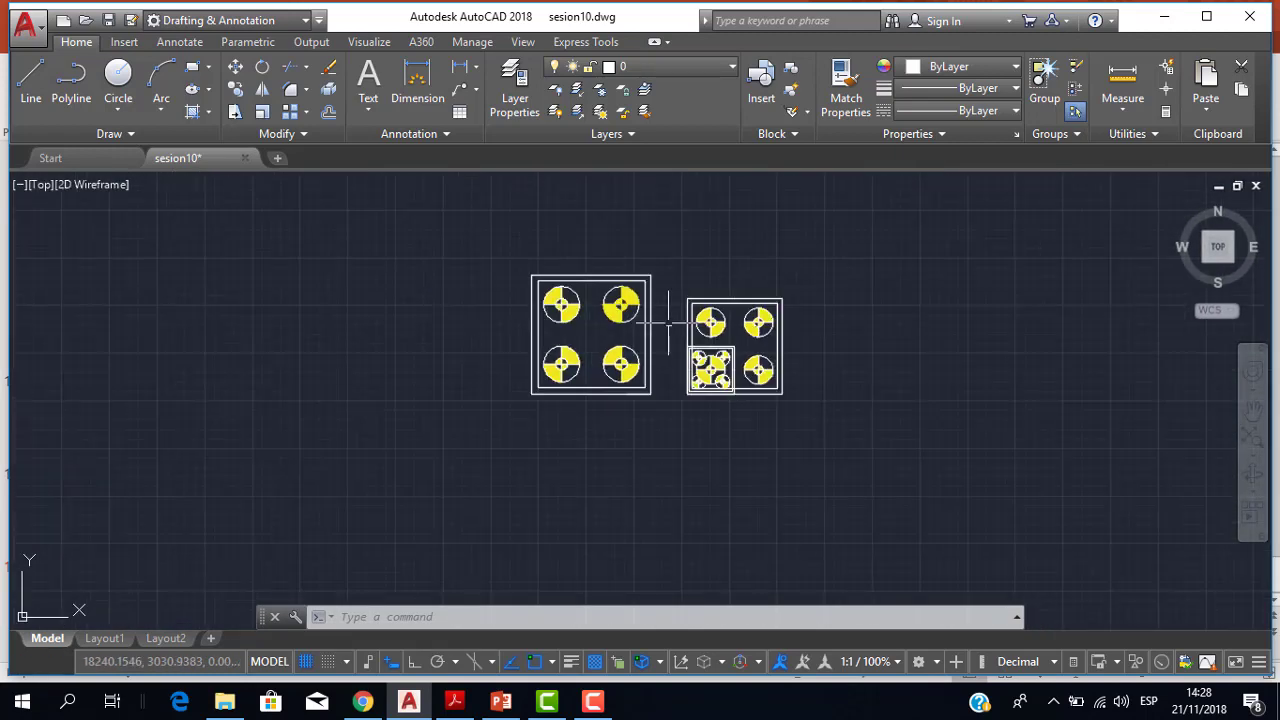
middle_drag(671, 320, 743, 300)
scroll(755, 320, up, 2)
scroll(773, 345, up, 1)
scroll(770, 360, up, 1)
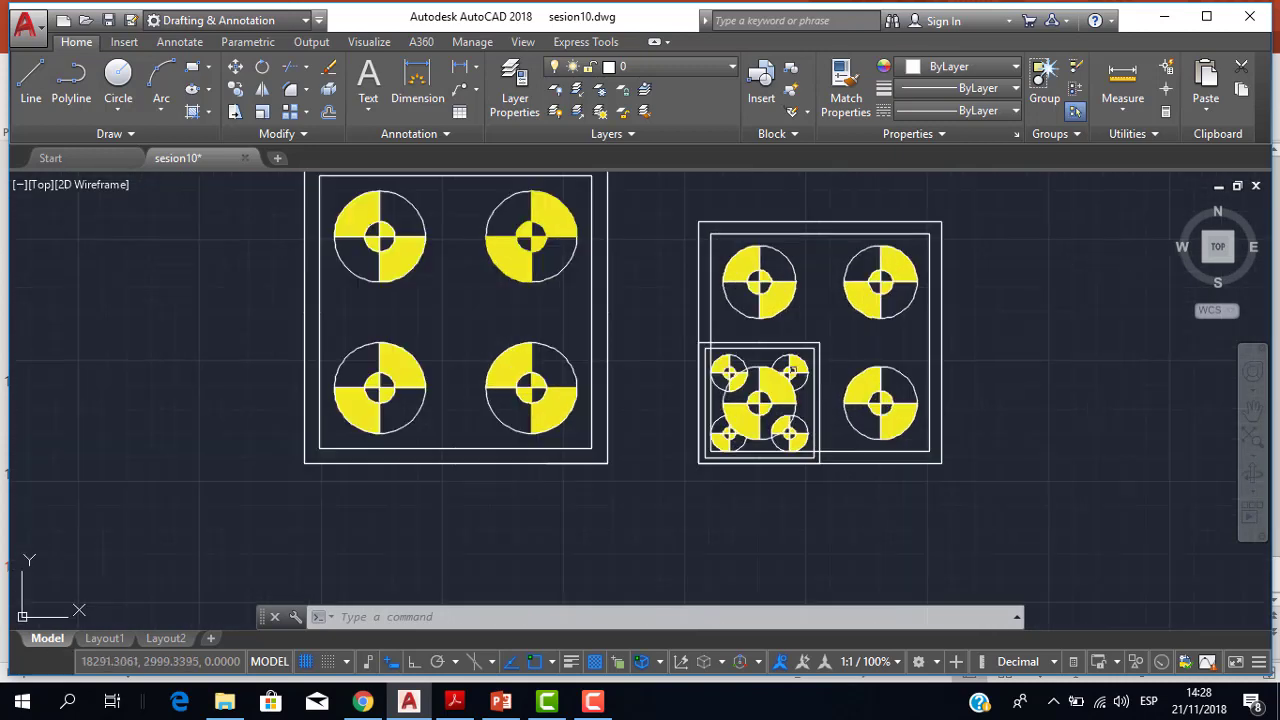
scroll(760, 400, up, 1)
scroll(748, 458, up, 1)
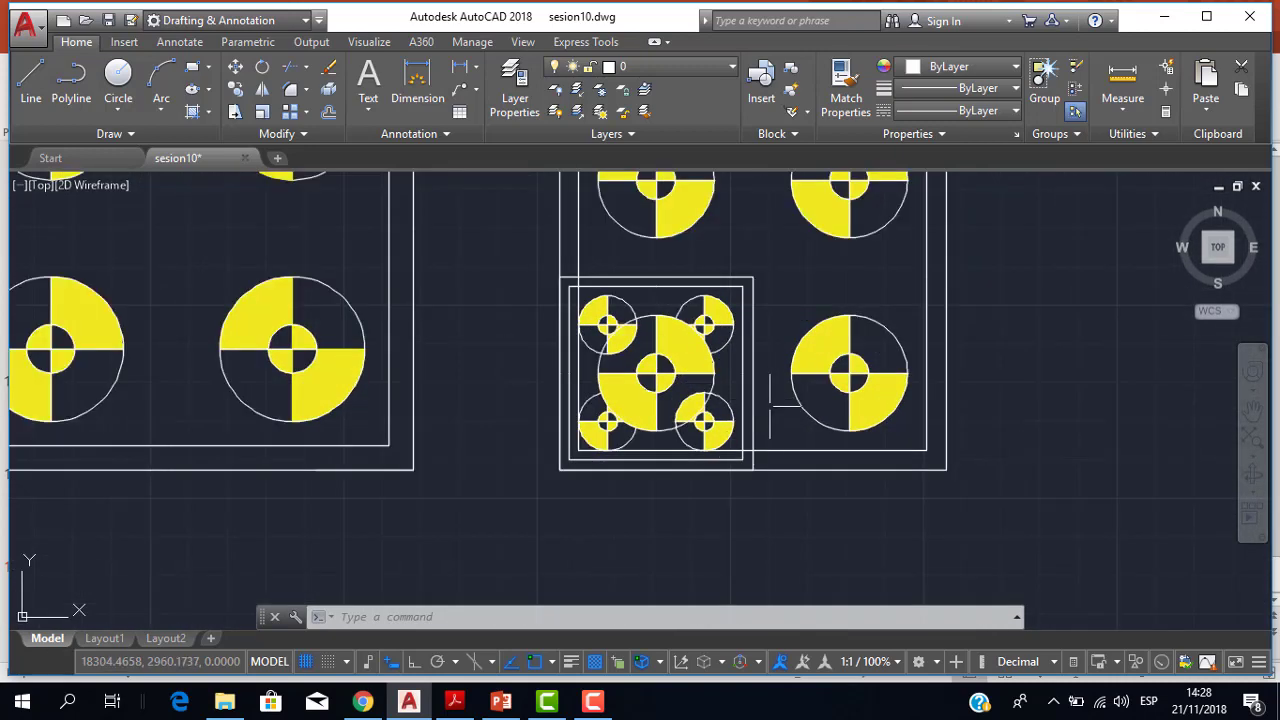
scroll(770, 405, down, 1)
click(591, 320)
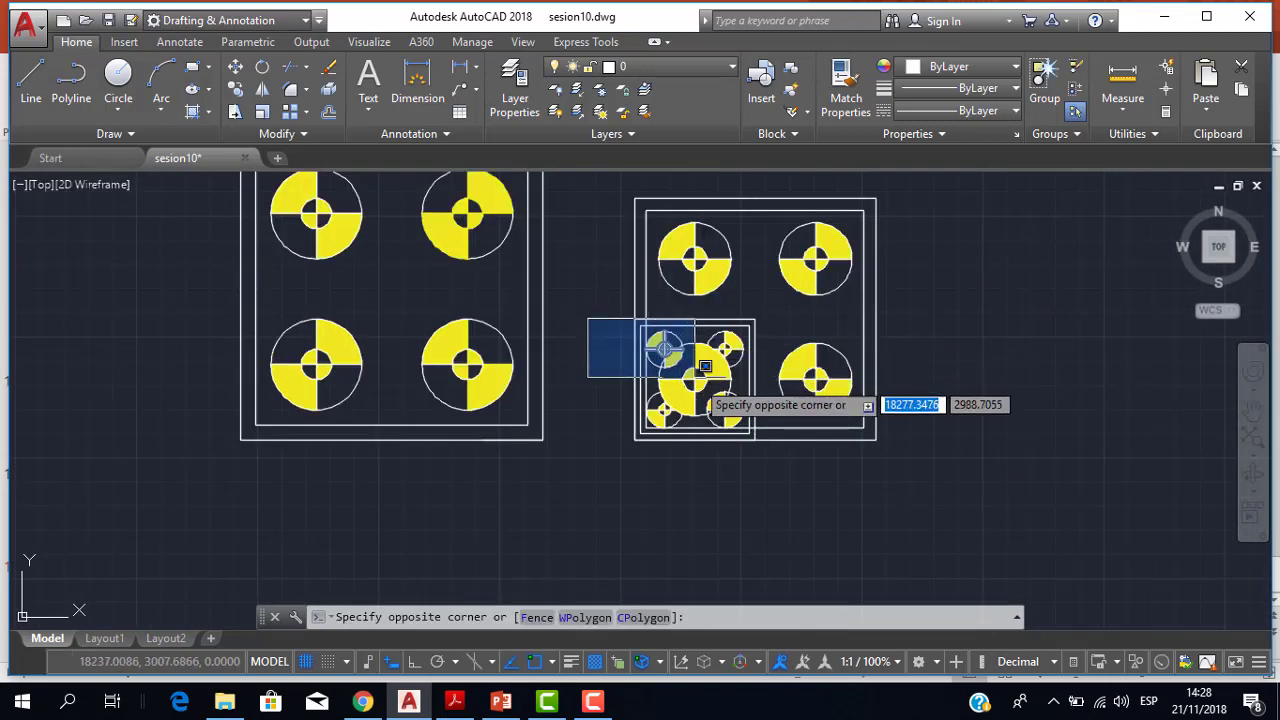
click(766, 486)
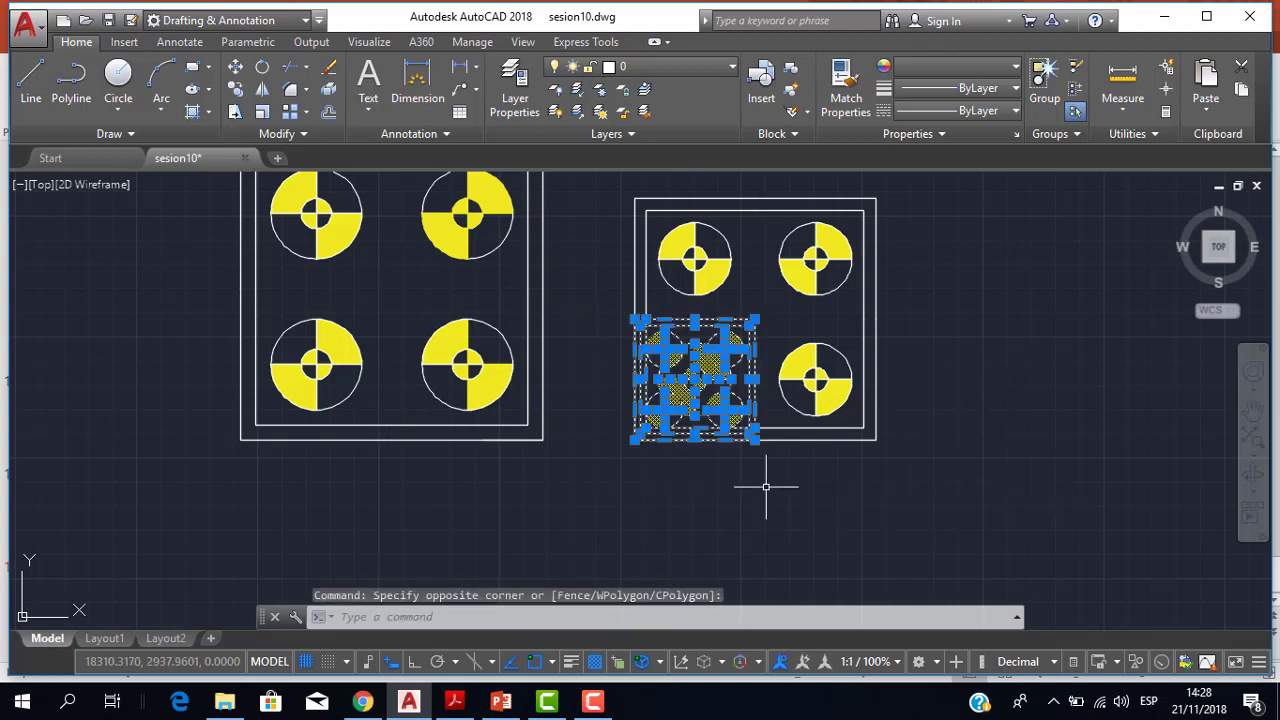
key(Escape)
scroll(755, 440, down, 4)
scroll(667, 323, up, 4)
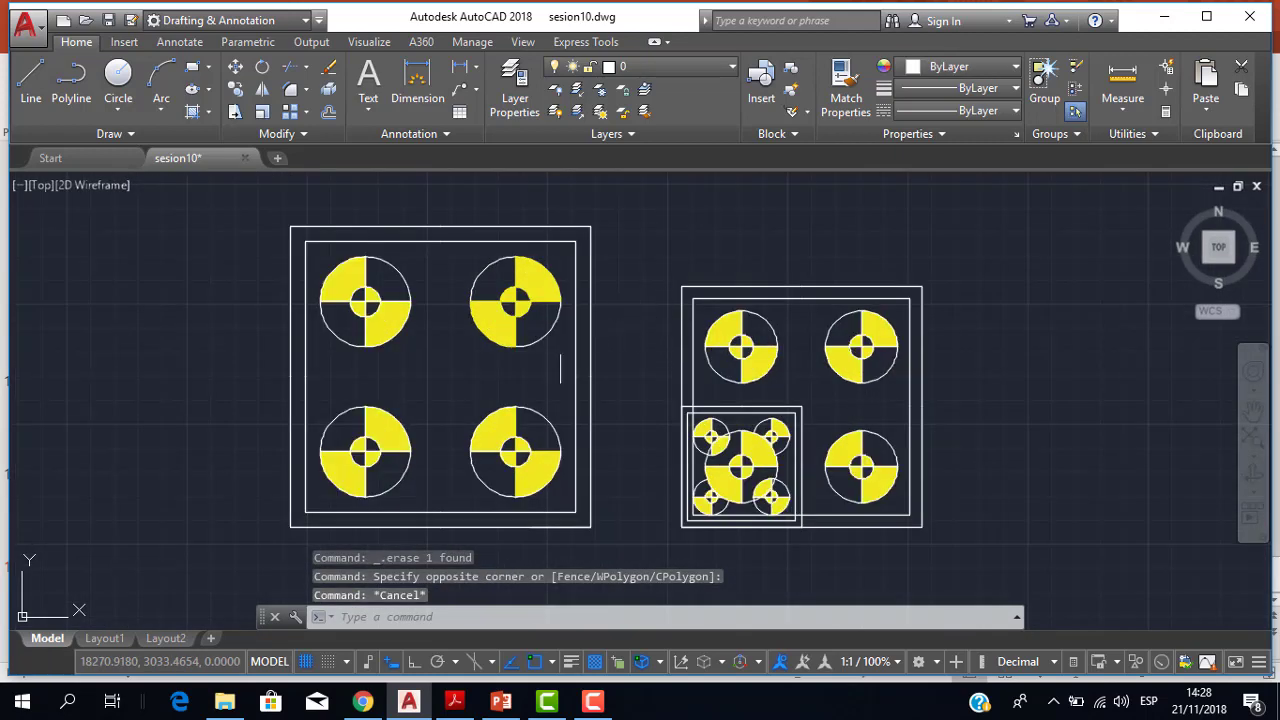
scroll(560, 368, down, 2)
scroll(734, 314, up, 1)
scroll(641, 345, up, 5)
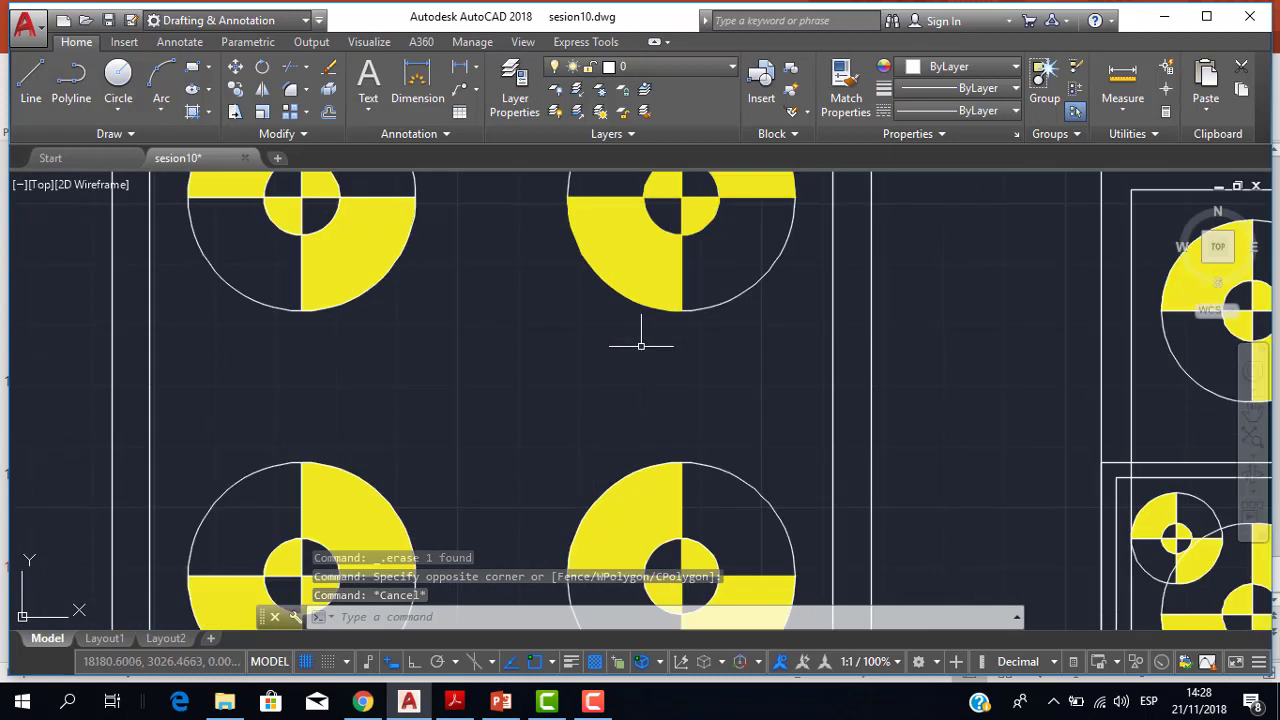
scroll(644, 350, down, 4)
scroll(682, 364, down, 4)
scroll(680, 420, up, 5)
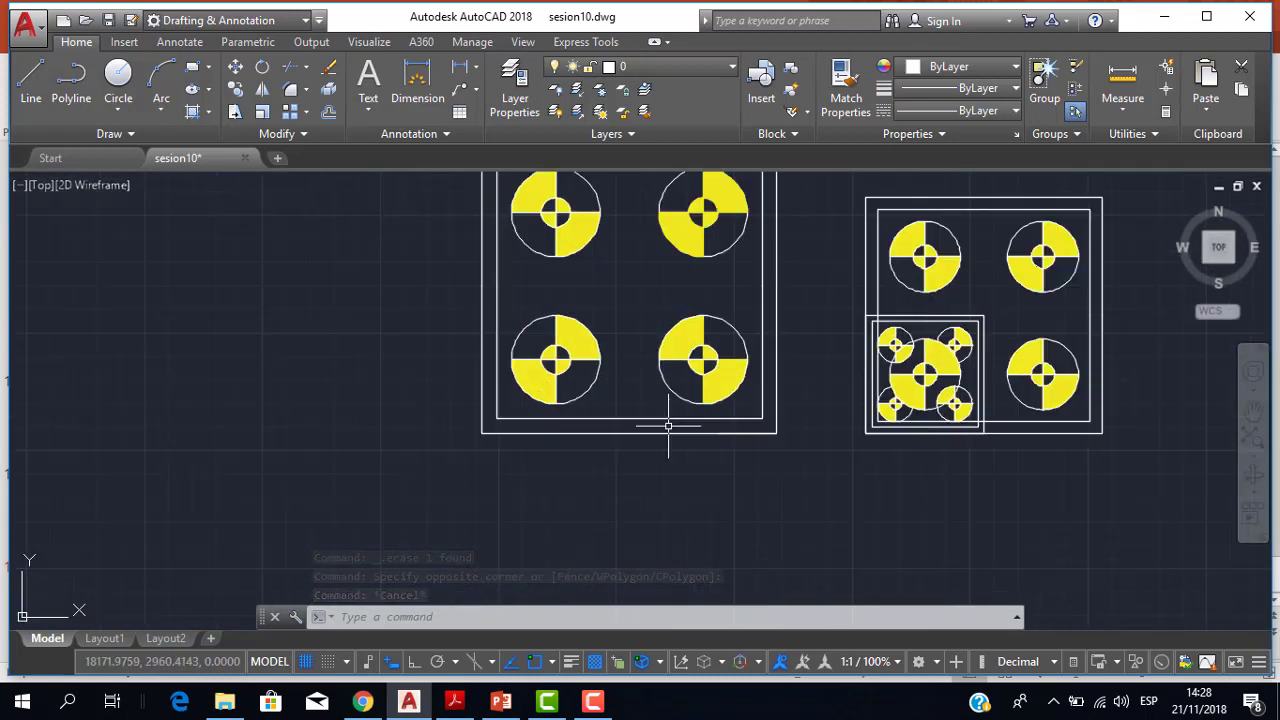
scroll(726, 425, down, 3)
click(764, 447)
Window-select the left plate group for COPY
click(537, 232)
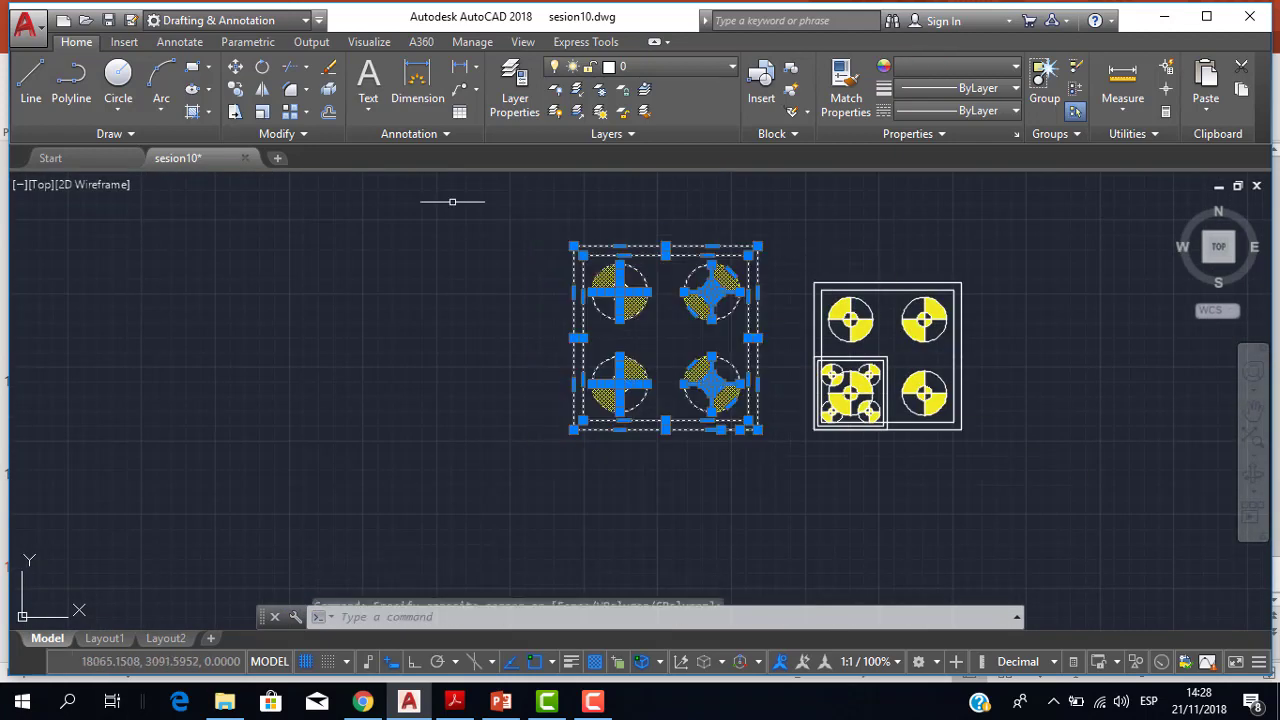
click(235, 67)
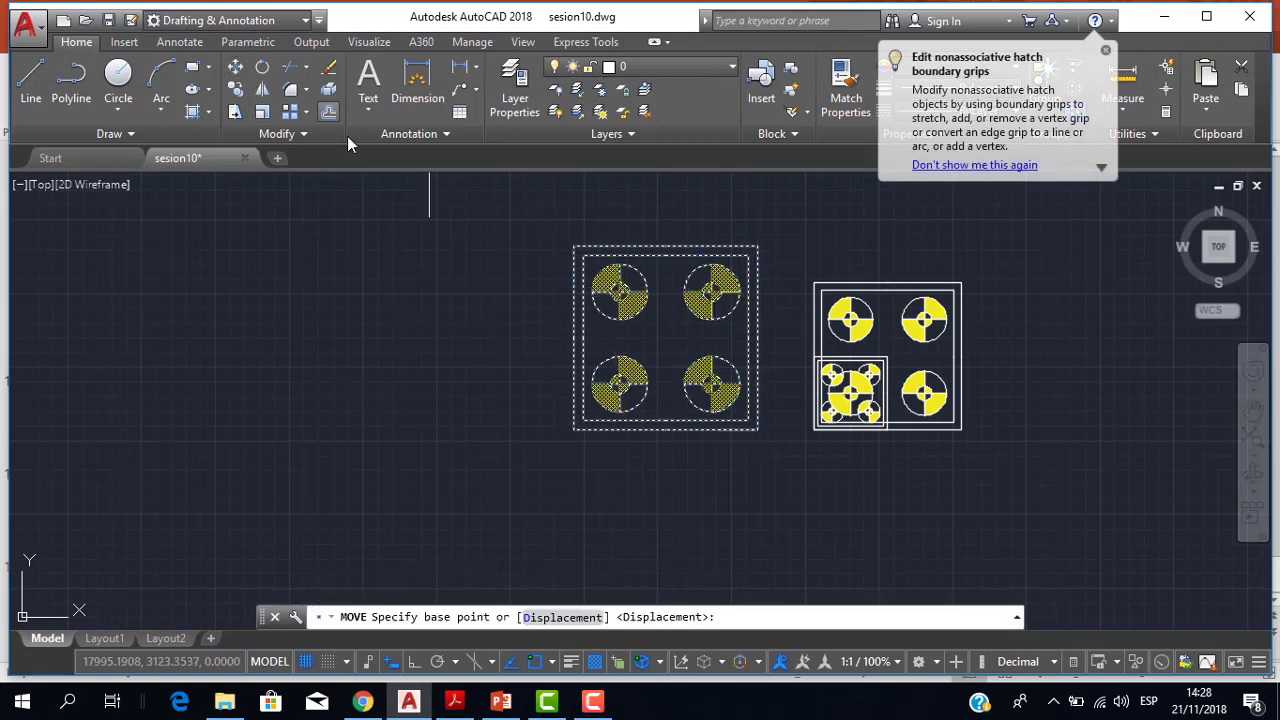
click(237, 89)
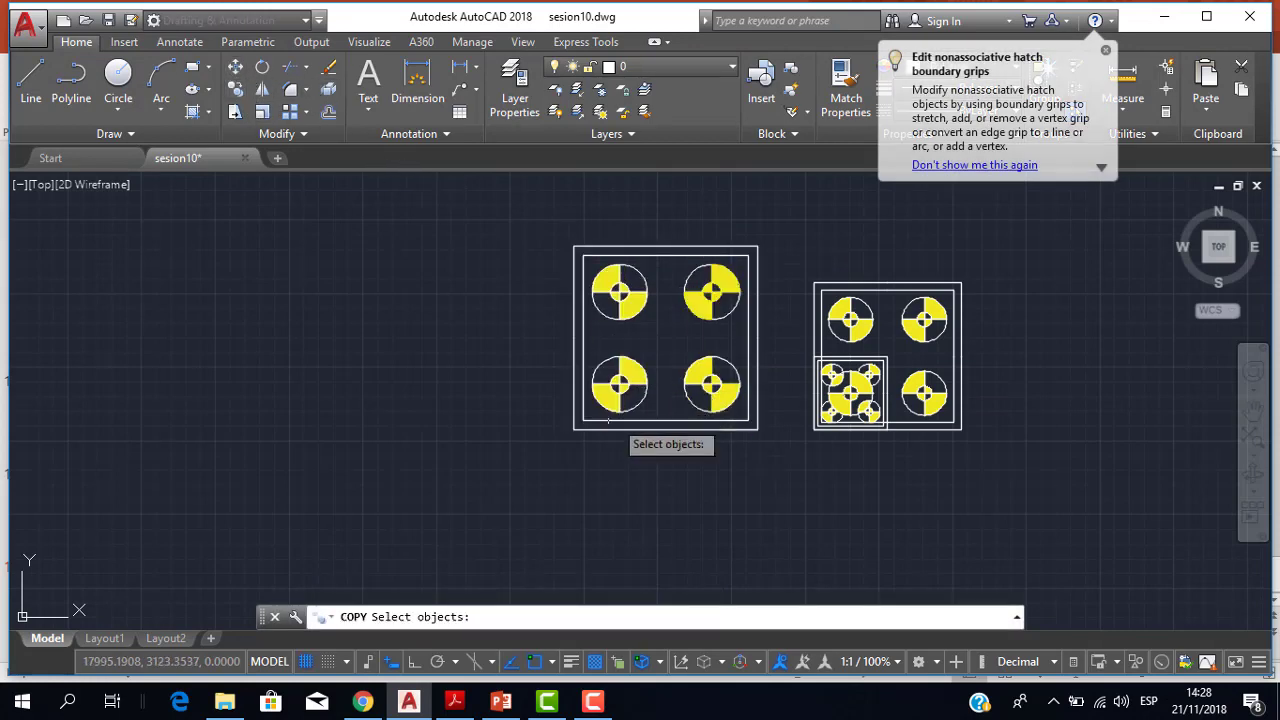
click(776, 471)
click(473, 207)
key(Return)
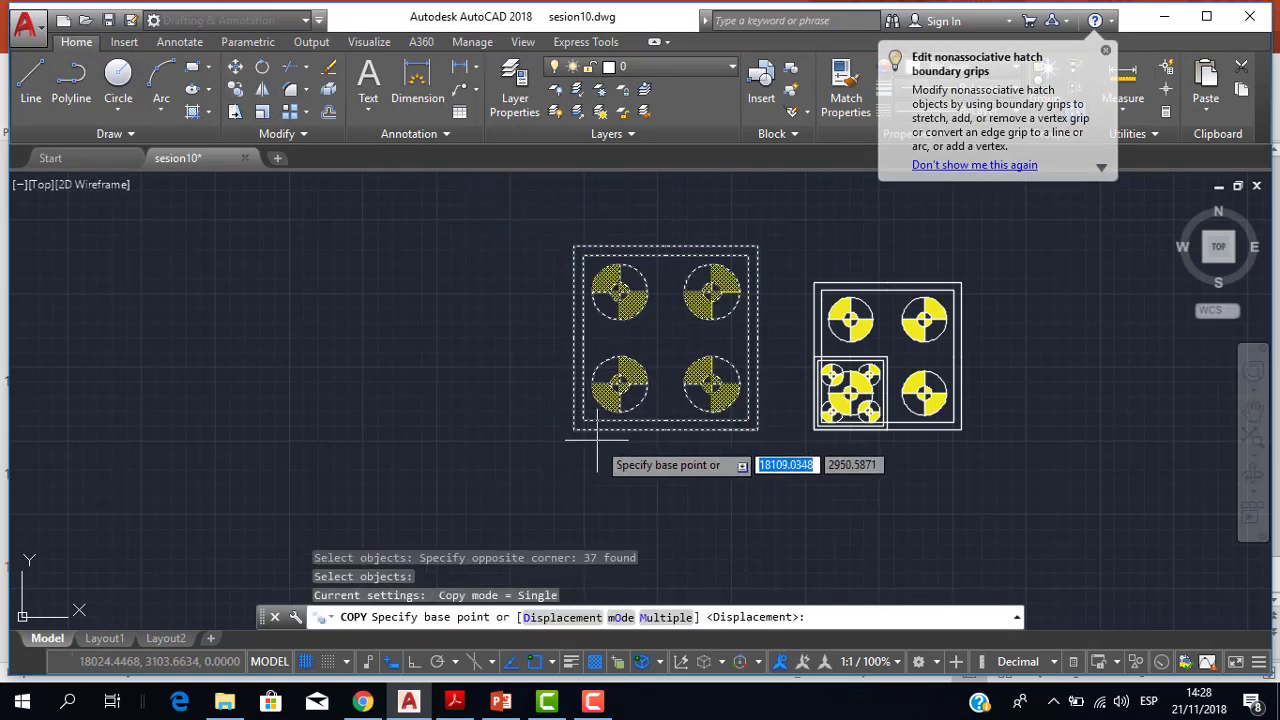
Place the copy in open space far to the left of the original plate
click(568, 434)
scroll(574, 420, down, 4)
middle_drag(574, 420, 766, 394)
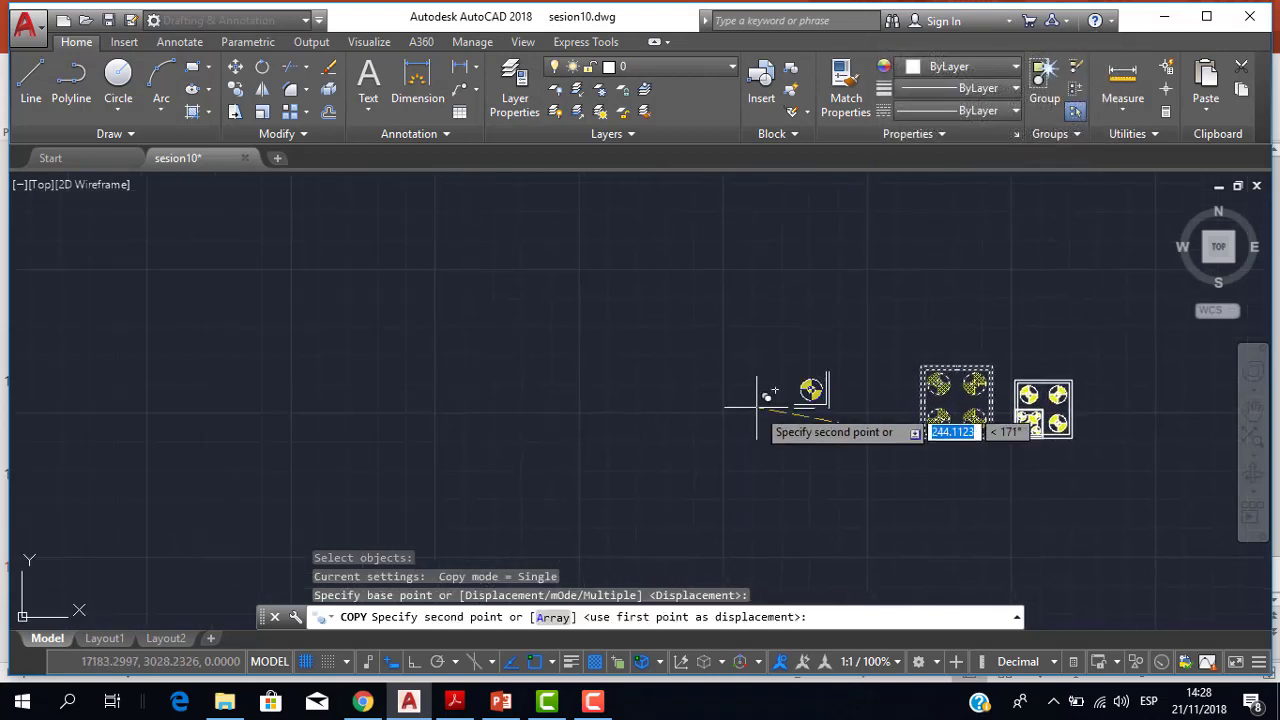
click(624, 422)
scroll(712, 370, up, 2)
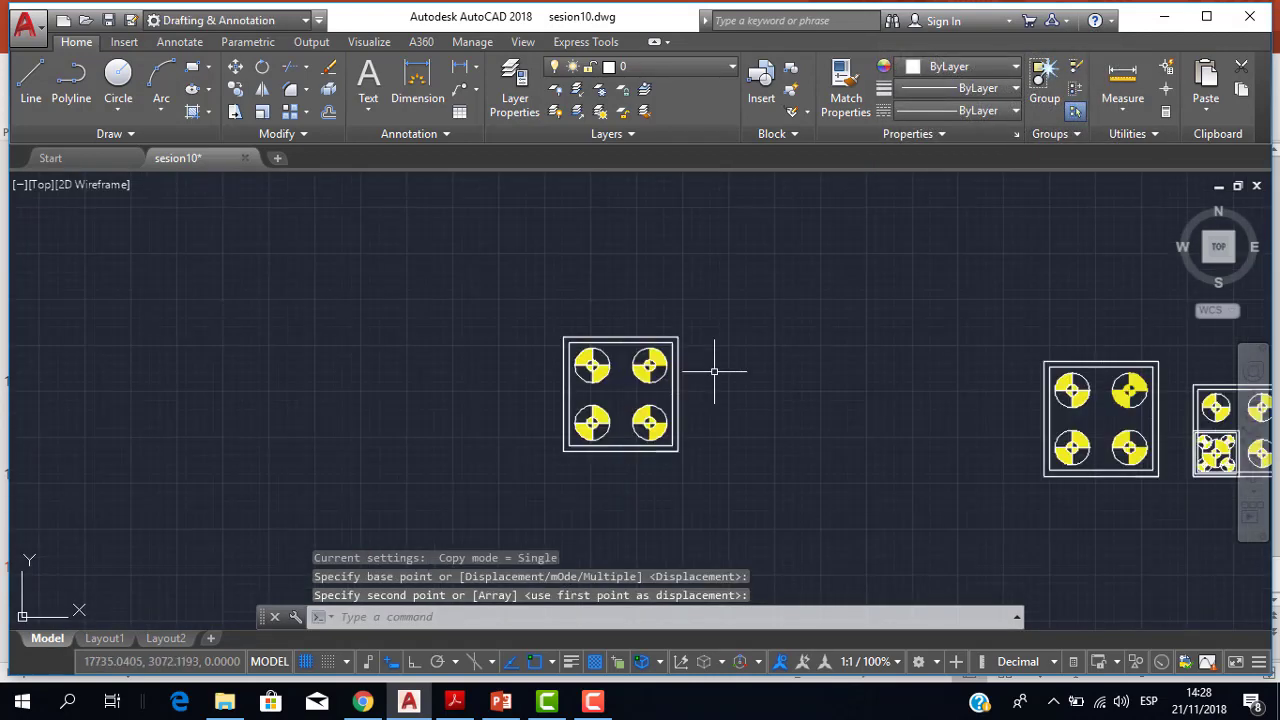
click(24, 102)
scroll(682, 466, up, 2)
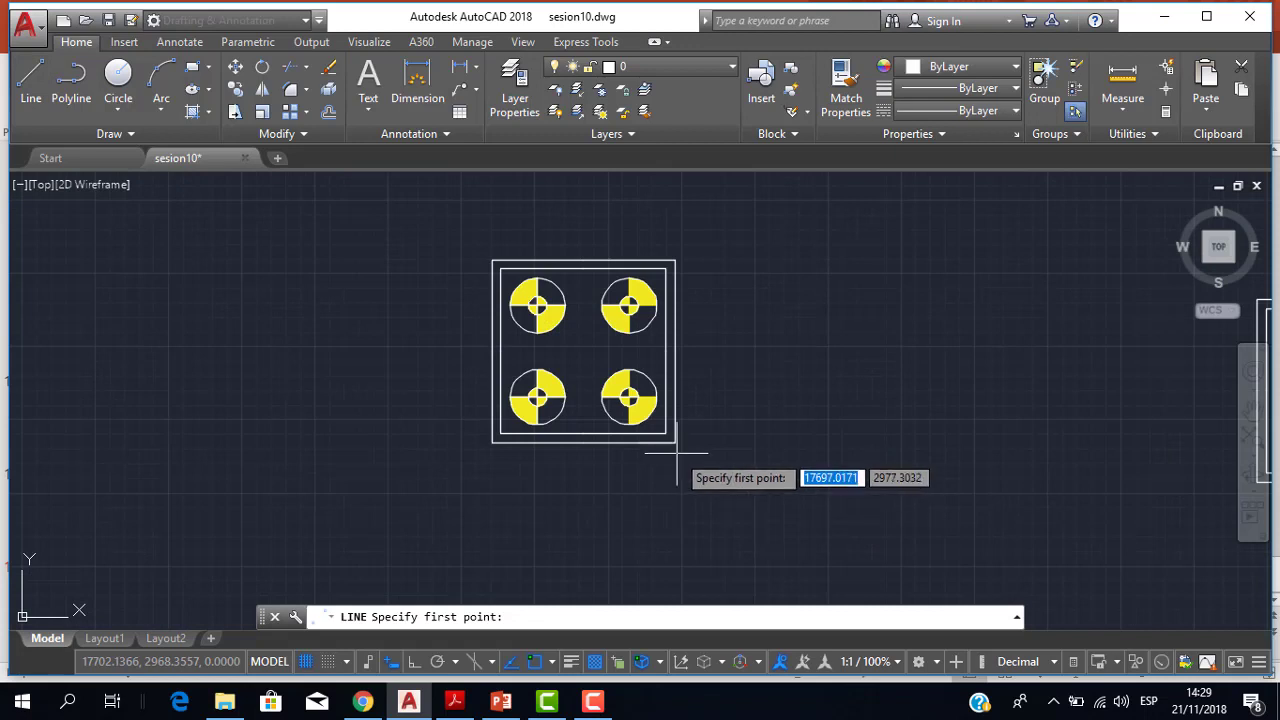
Draw a 50-unit horizontal line from the copy frame's lower-right corner with Ortho on
click(675, 442)
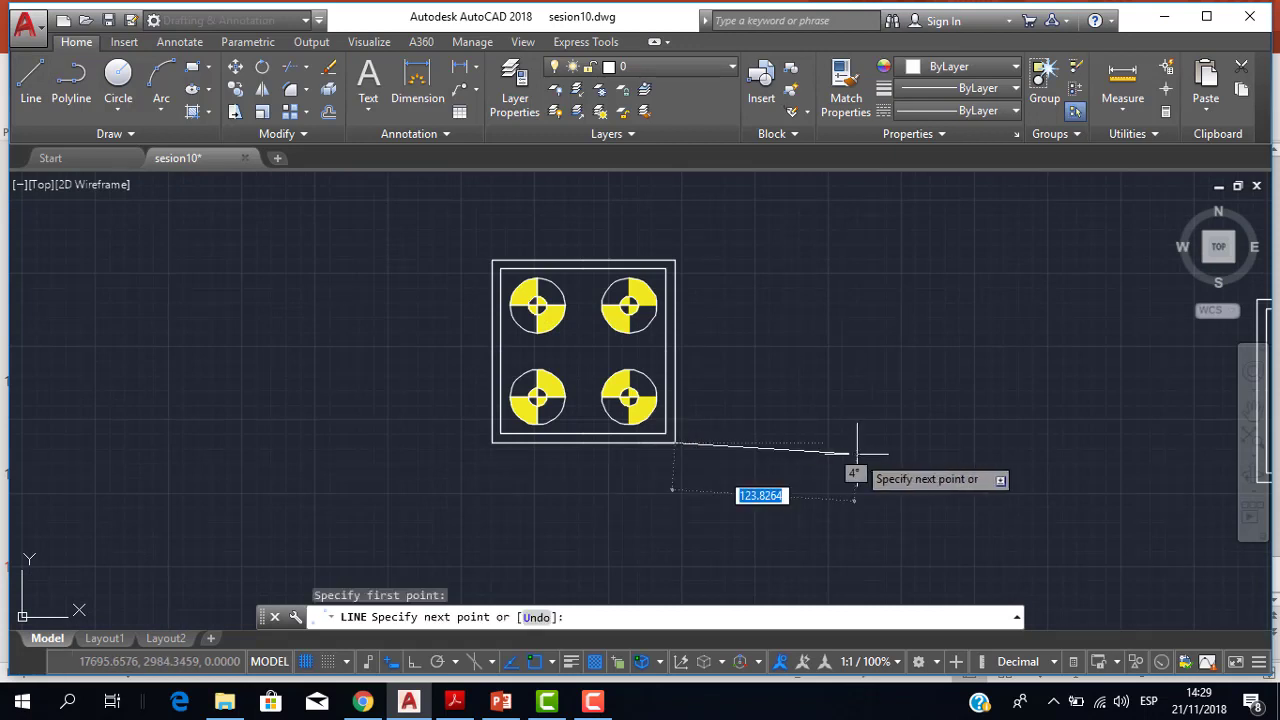
key(F8)
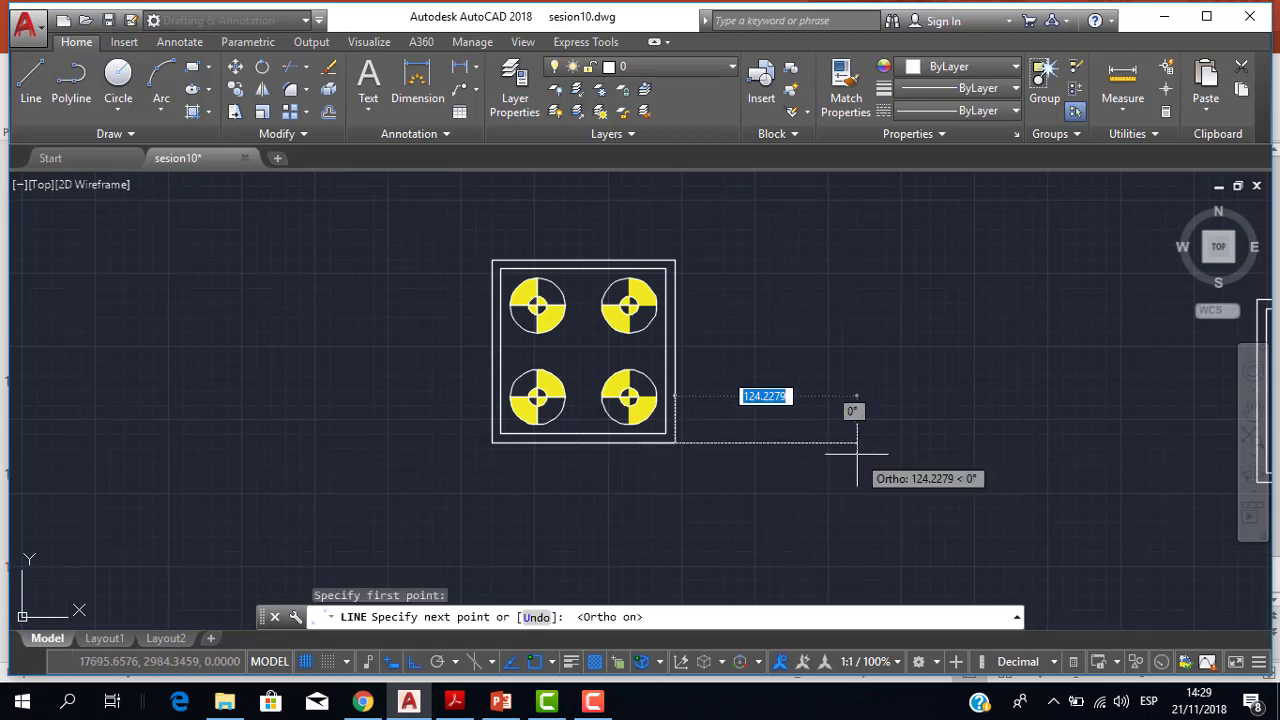
text(50)
key(Return)
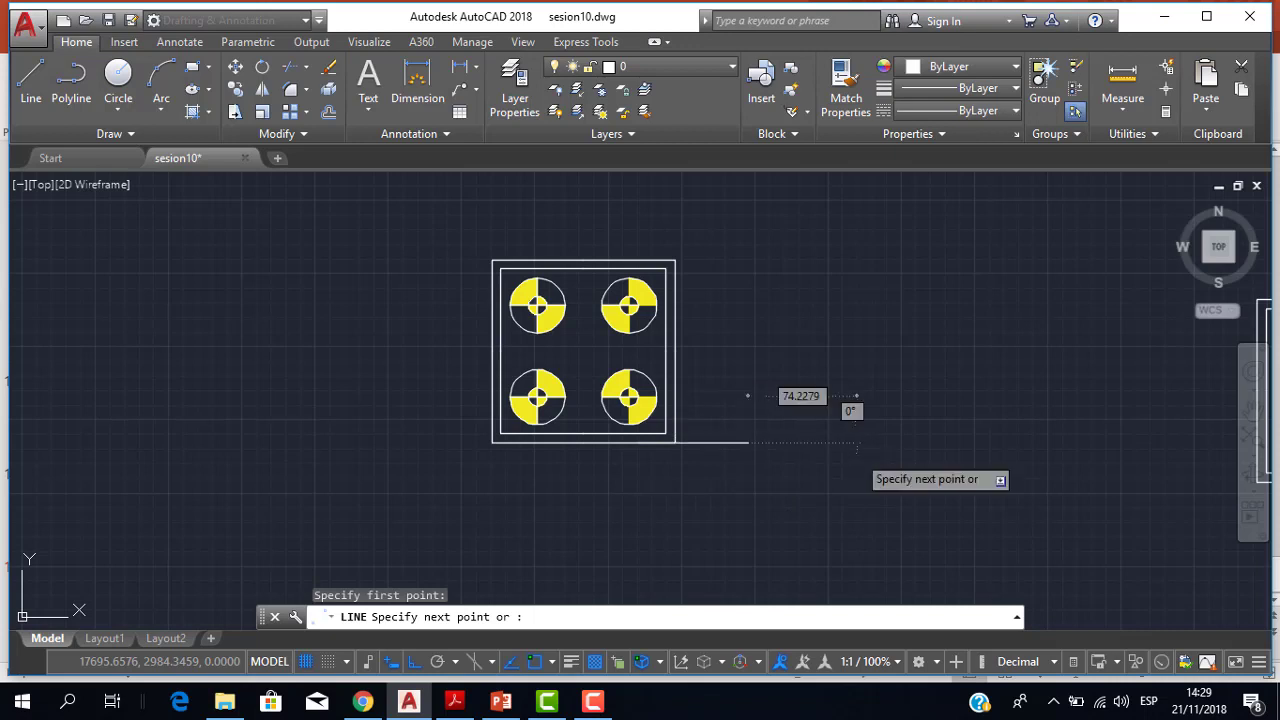
key(Escape)
scroll(707, 315, up, 2)
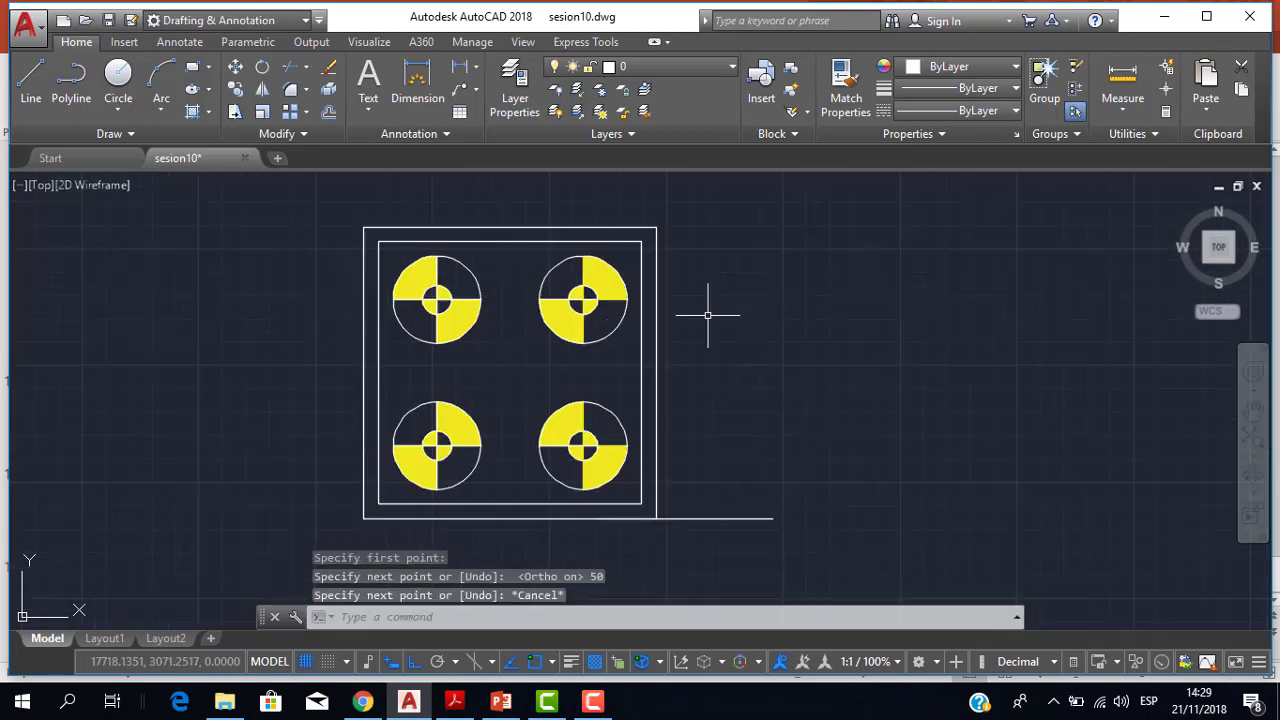
click(260, 112)
Scale the plate copy by reference from its lower-left corner, width to the 50-unit line's end
scroll(453, 269, down, 2)
click(345, 220)
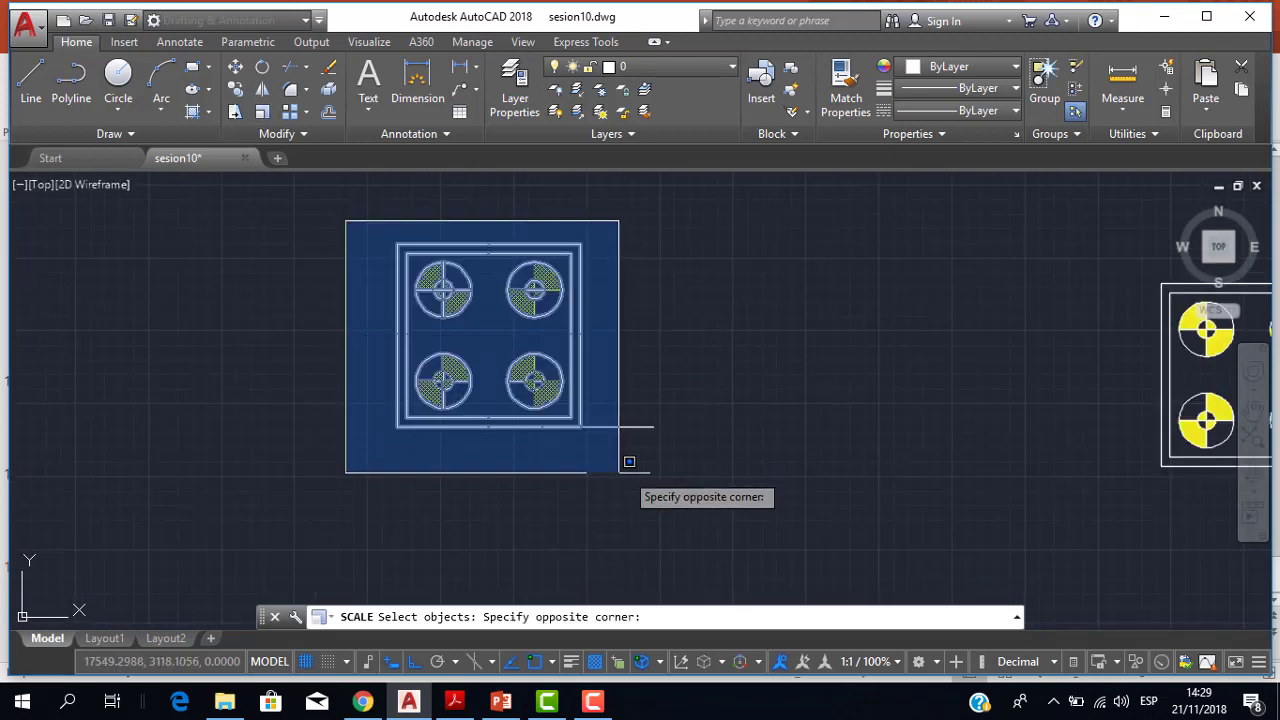
click(580, 470)
click(650, 428)
click(474, 188)
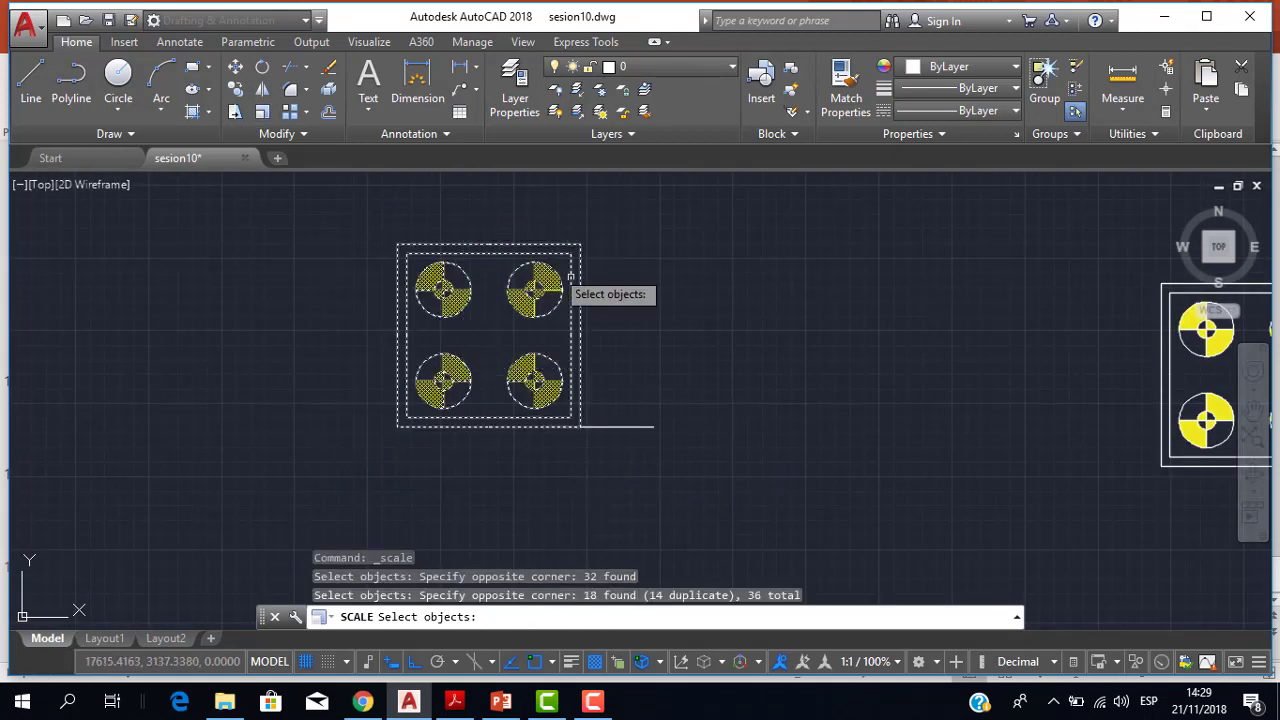
key(Return)
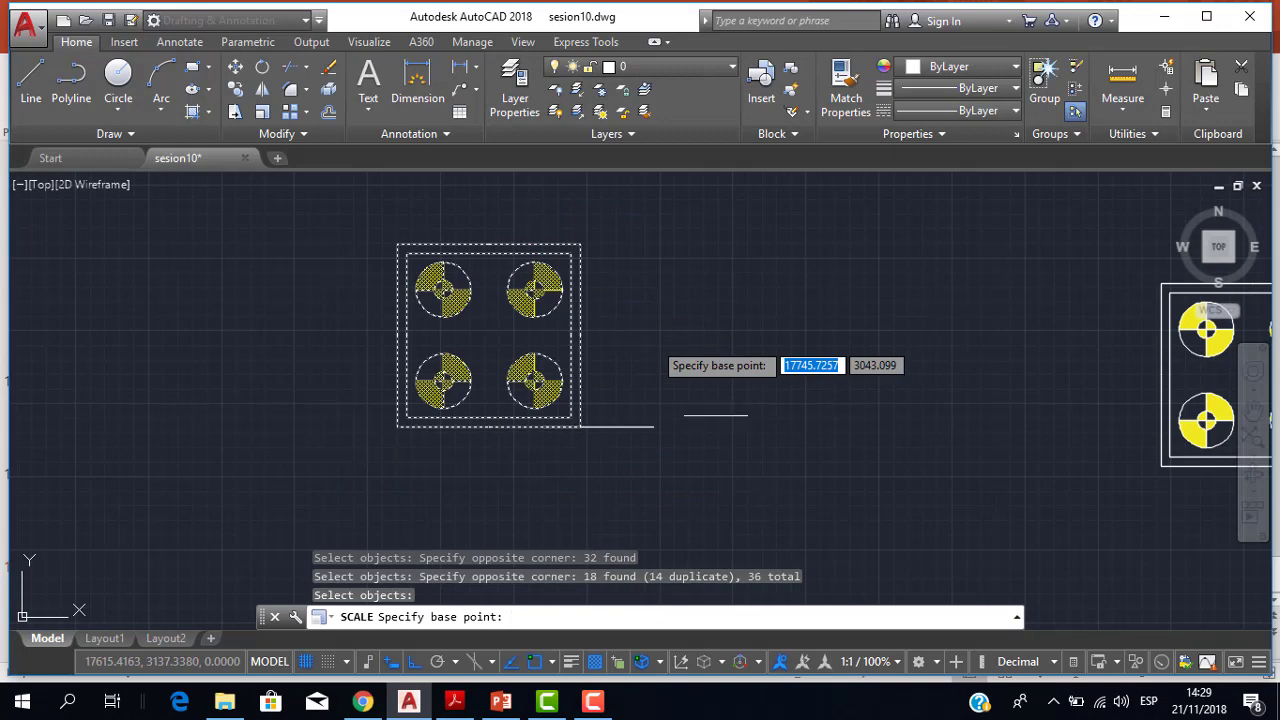
scroll(352, 424, up, 3)
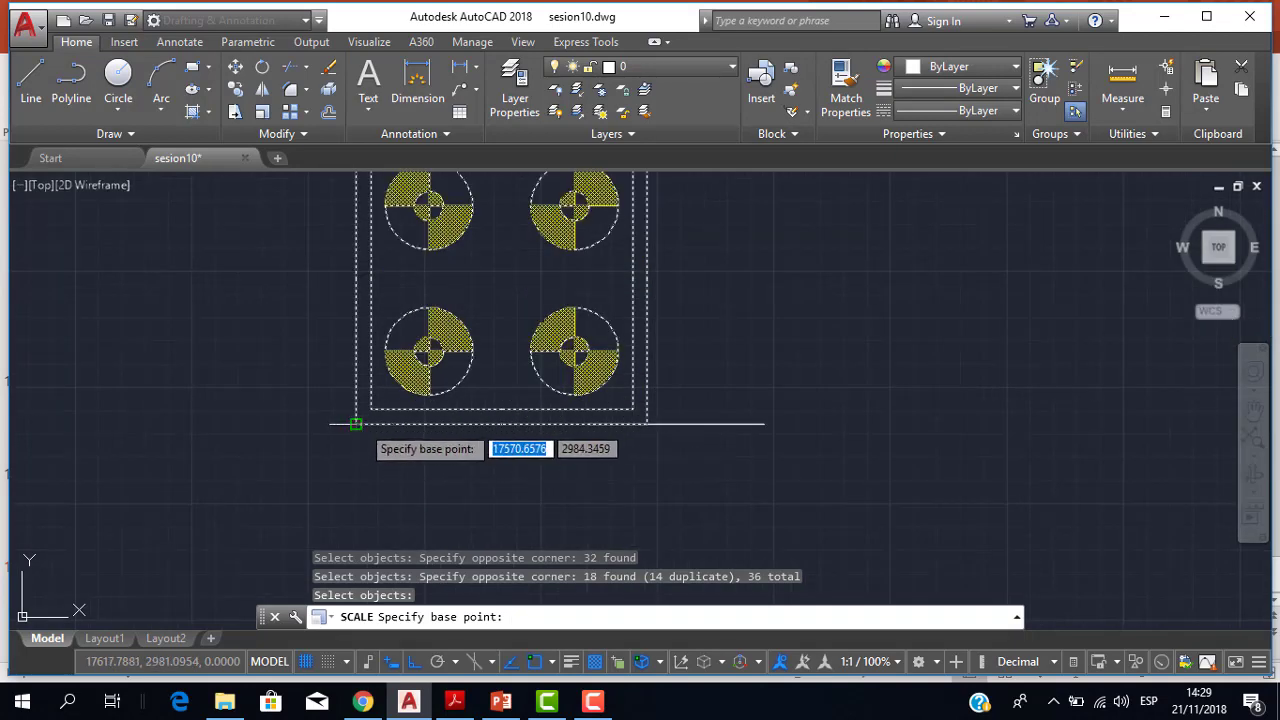
click(356, 424)
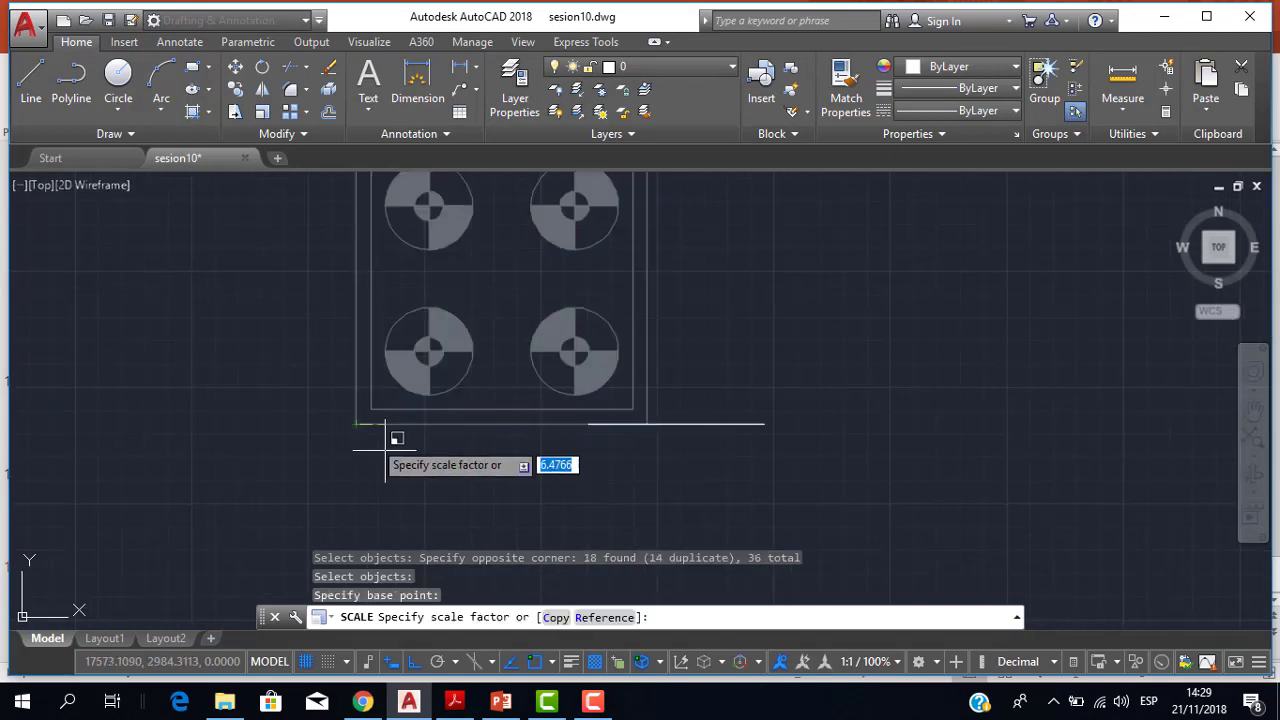
click(603, 618)
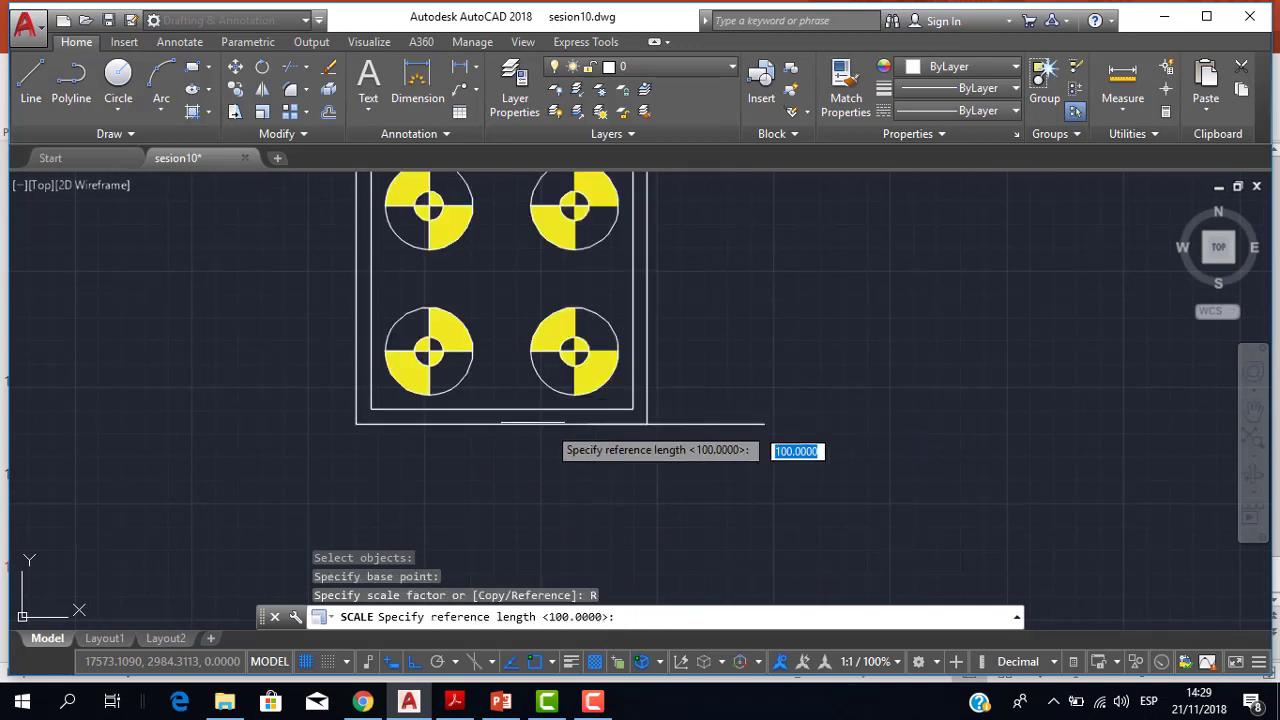
click(356, 424)
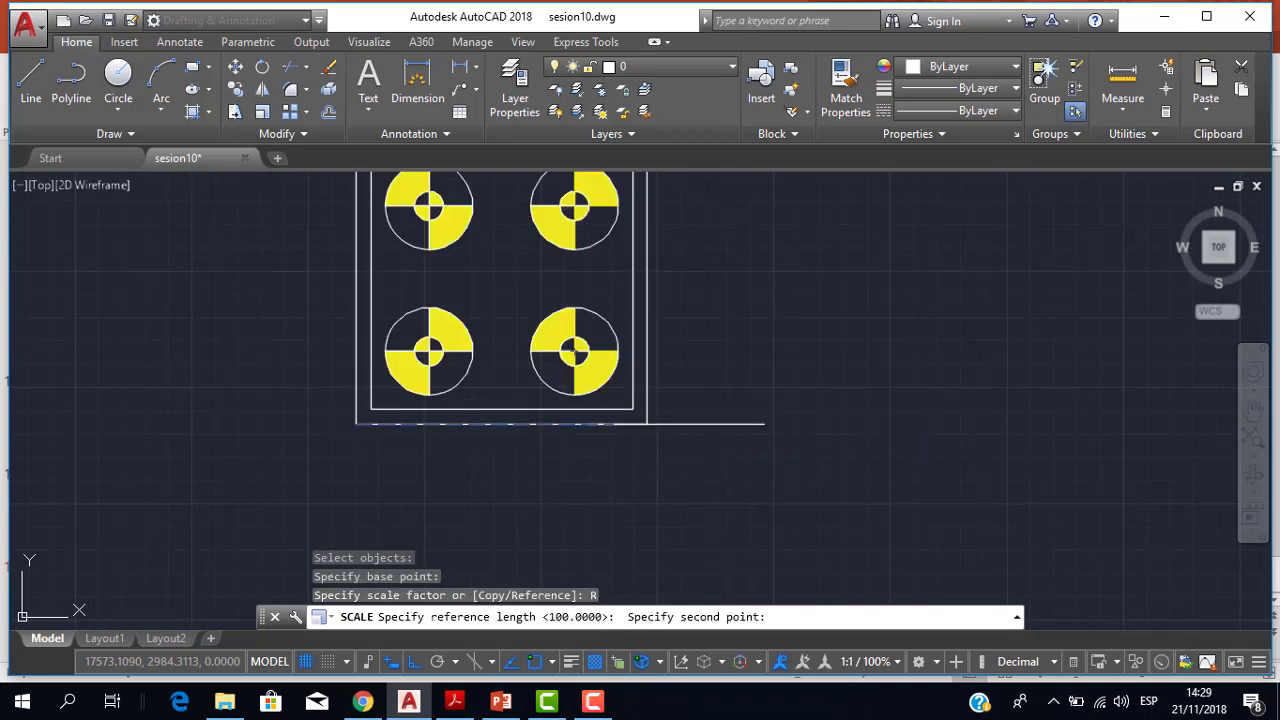
click(646, 424)
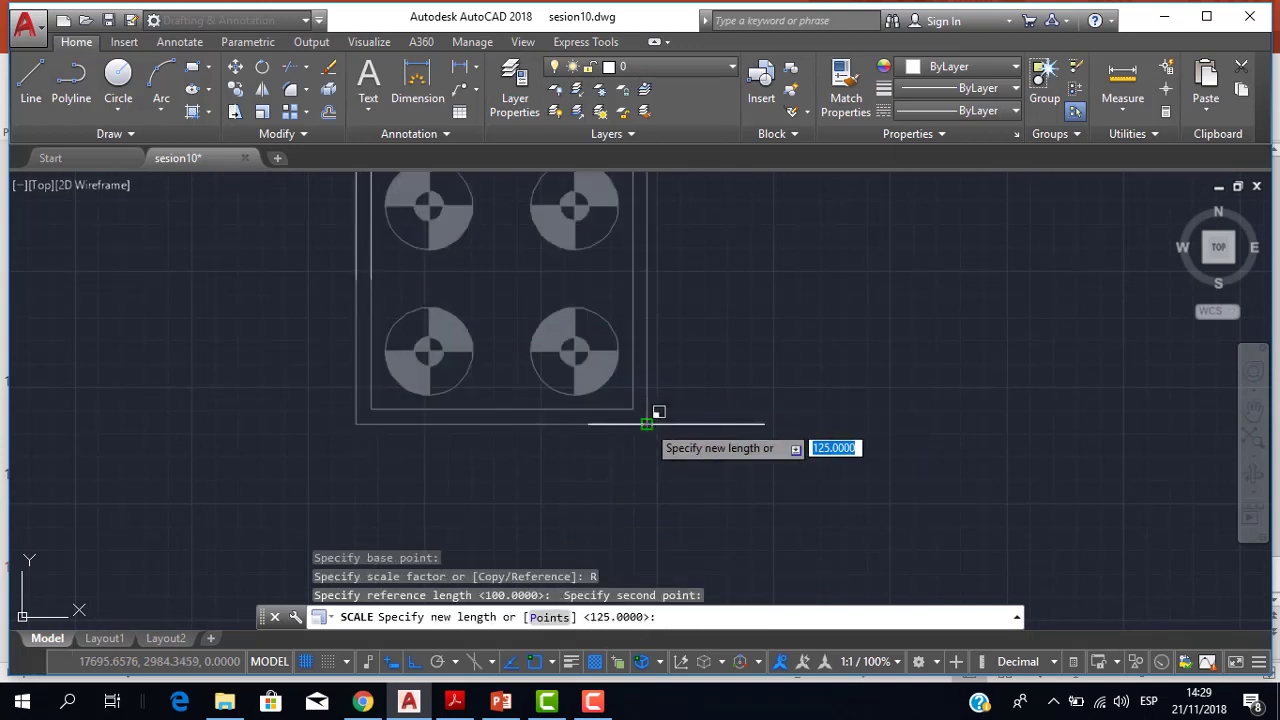
click(764, 424)
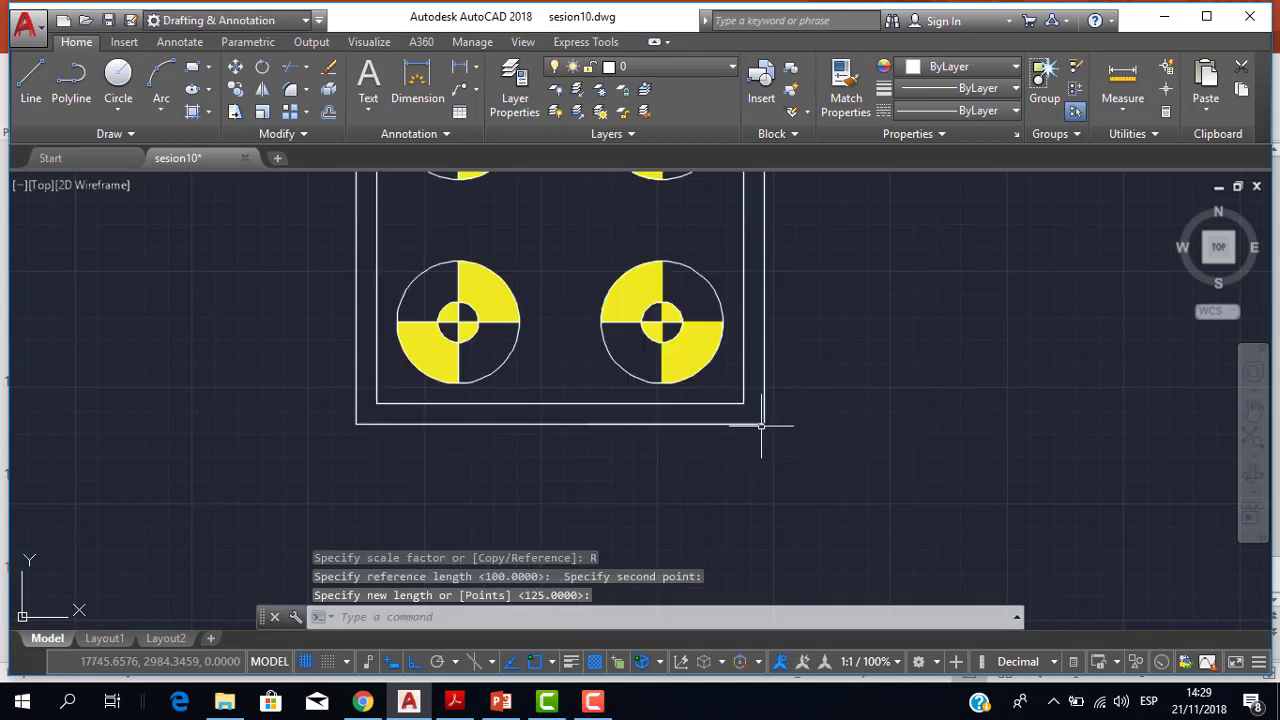
scroll(829, 417, down, 4)
middle_drag(843, 357, 666, 349)
scroll(700, 349, up, 2)
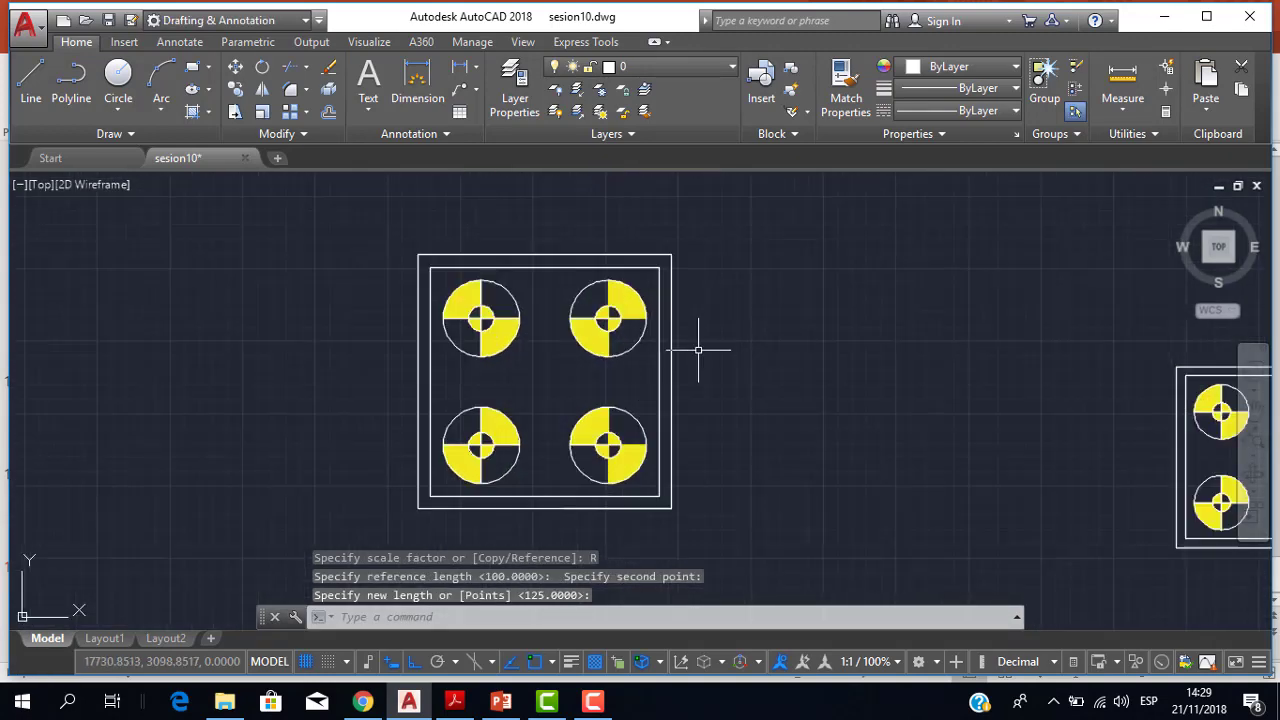
scroll(650, 404, up, 2)
scroll(650, 404, up, 1)
scroll(694, 457, down, 2)
scroll(700, 430, up, 4)
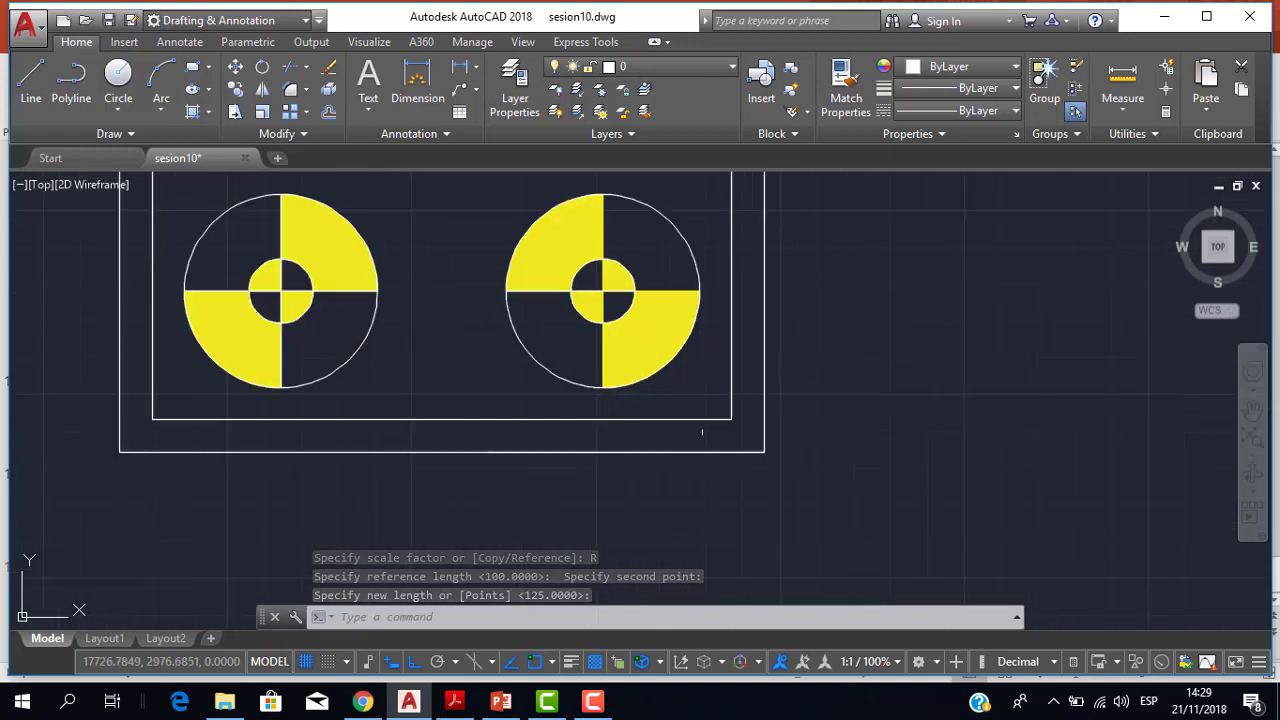
scroll(701, 435, down, 4)
middle_drag(701, 435, 615, 428)
scroll(879, 416, down, 4)
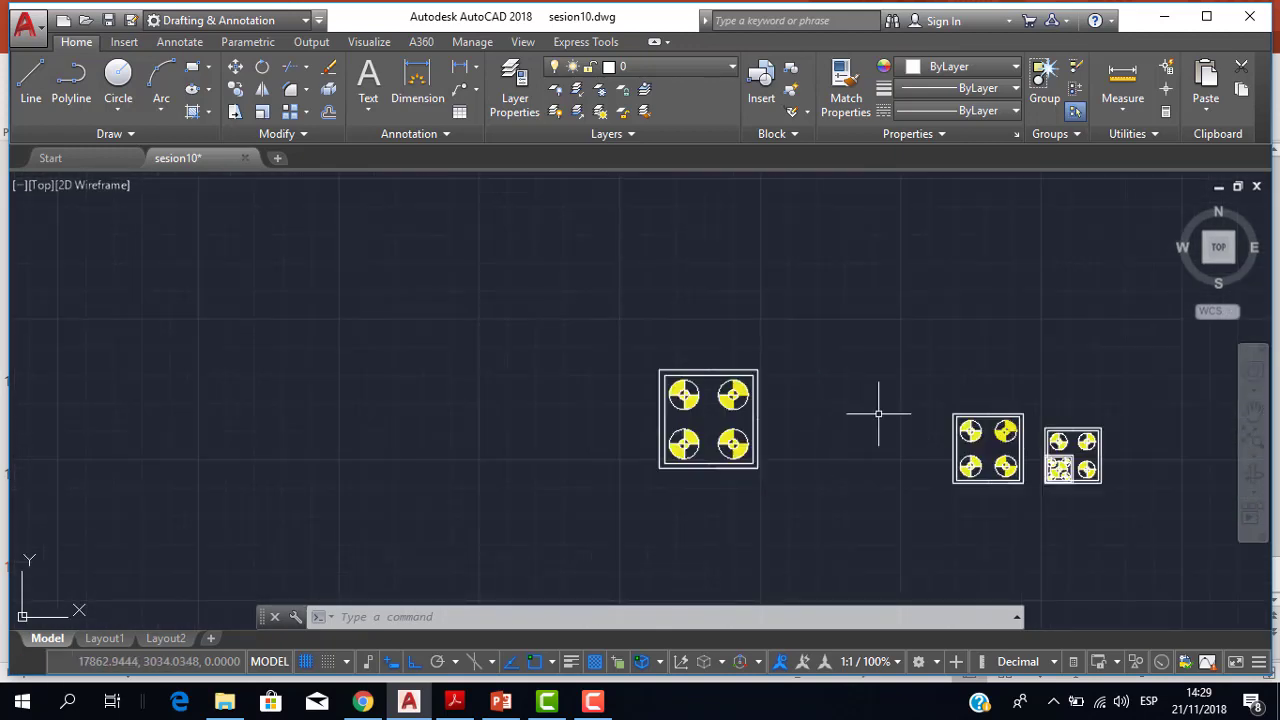
scroll(879, 416, up, 2)
scroll(879, 416, down, 2)
scroll(707, 414, up, 2)
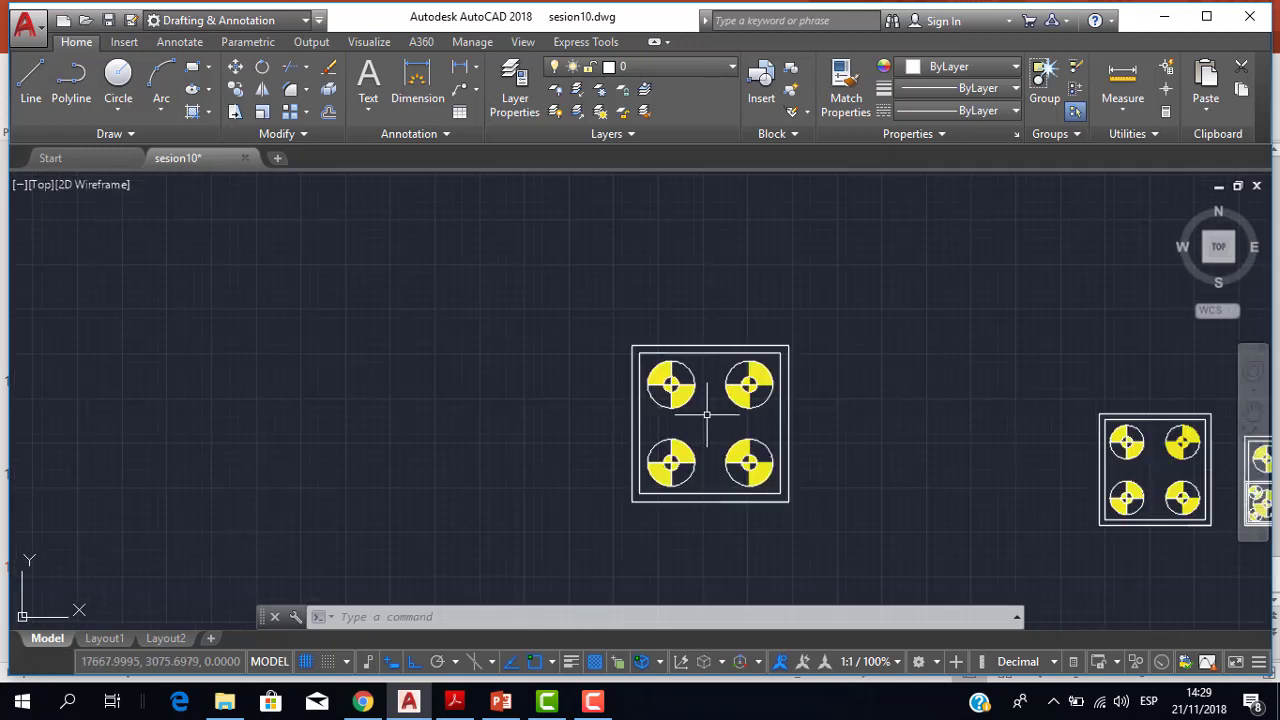